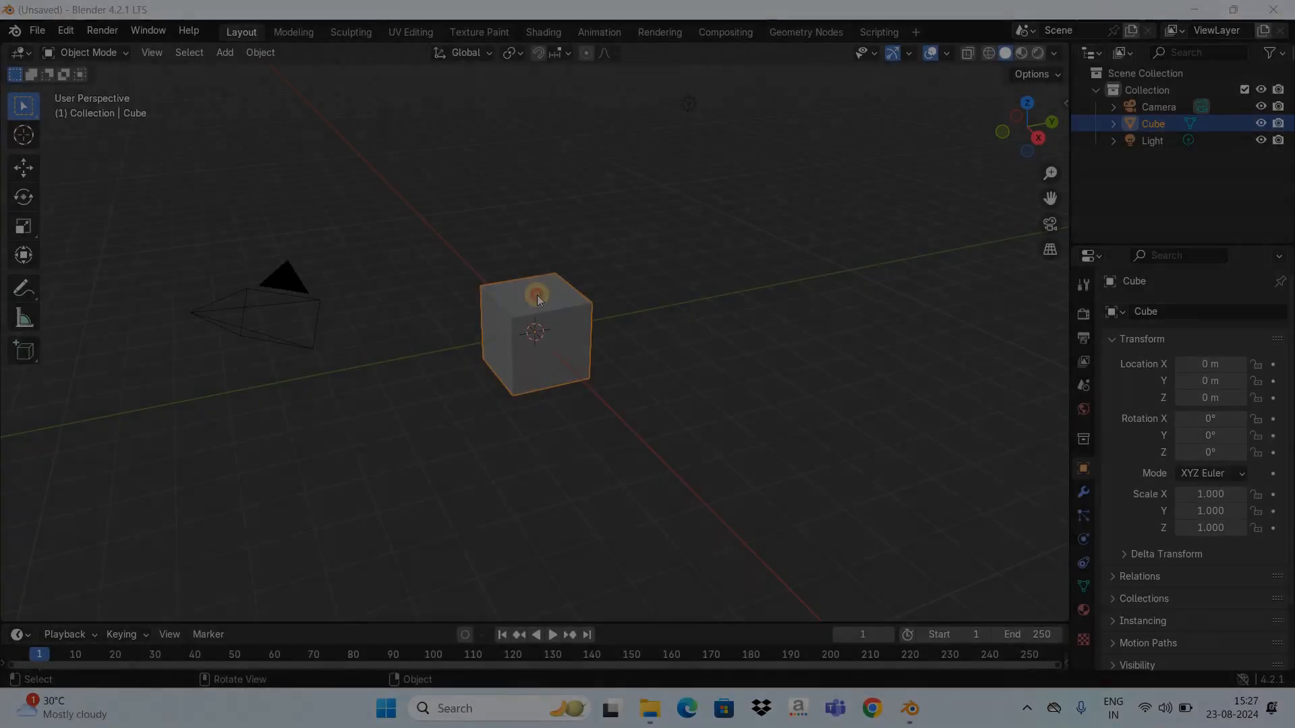
# Scale the default cube up to about 1.16 uniformly and flatten it along Z to a scale of about 0.44.
pyautogui.click(537, 294)
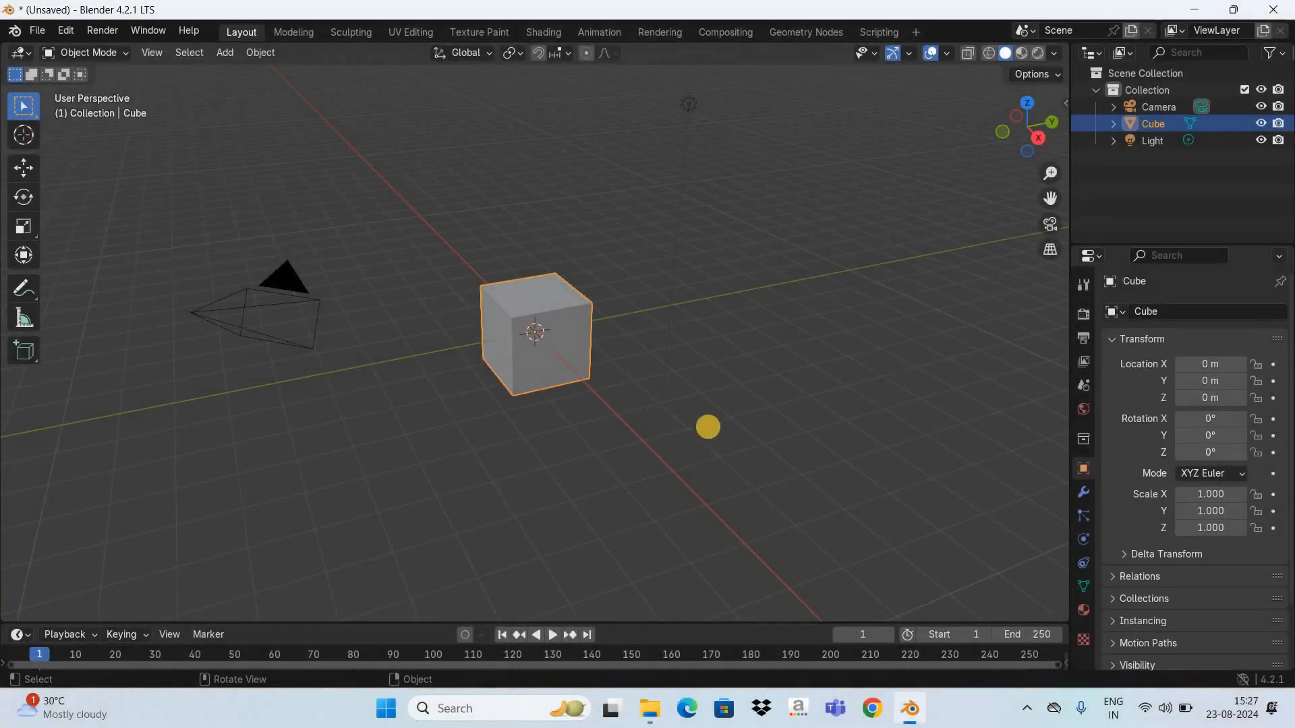
pyautogui.press('s')
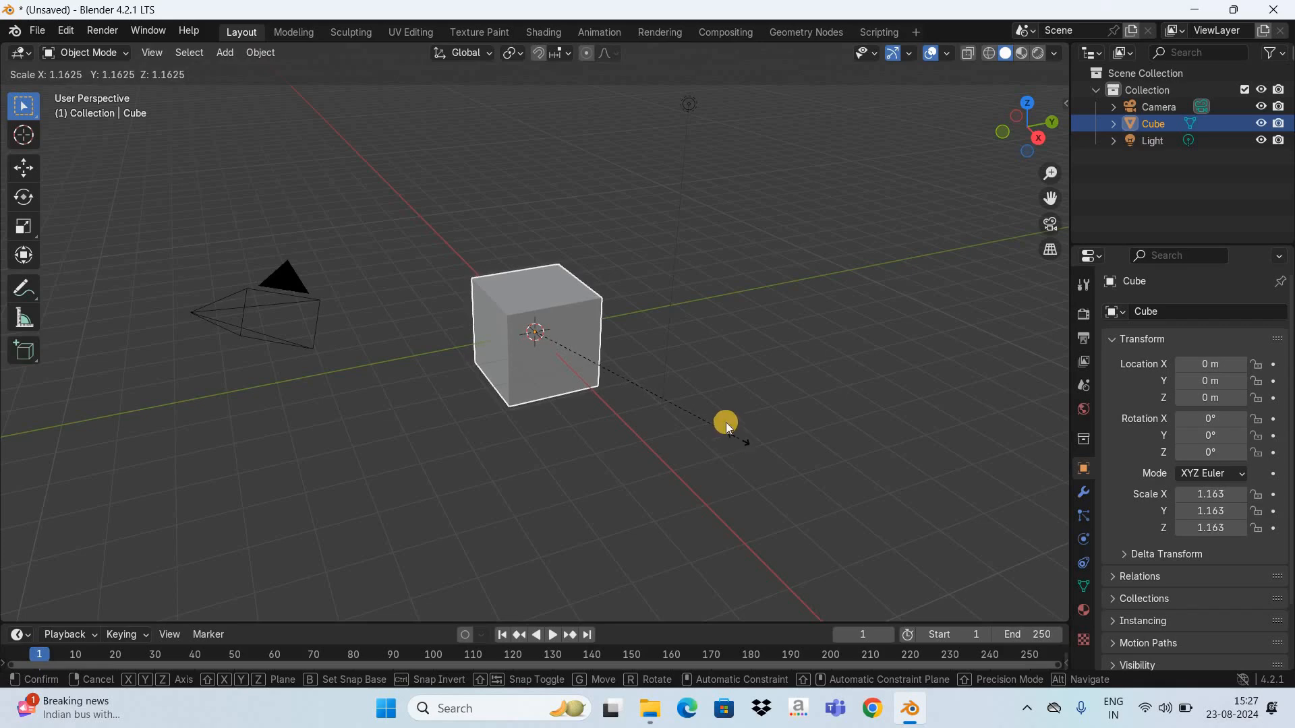
pyautogui.click(735, 381)
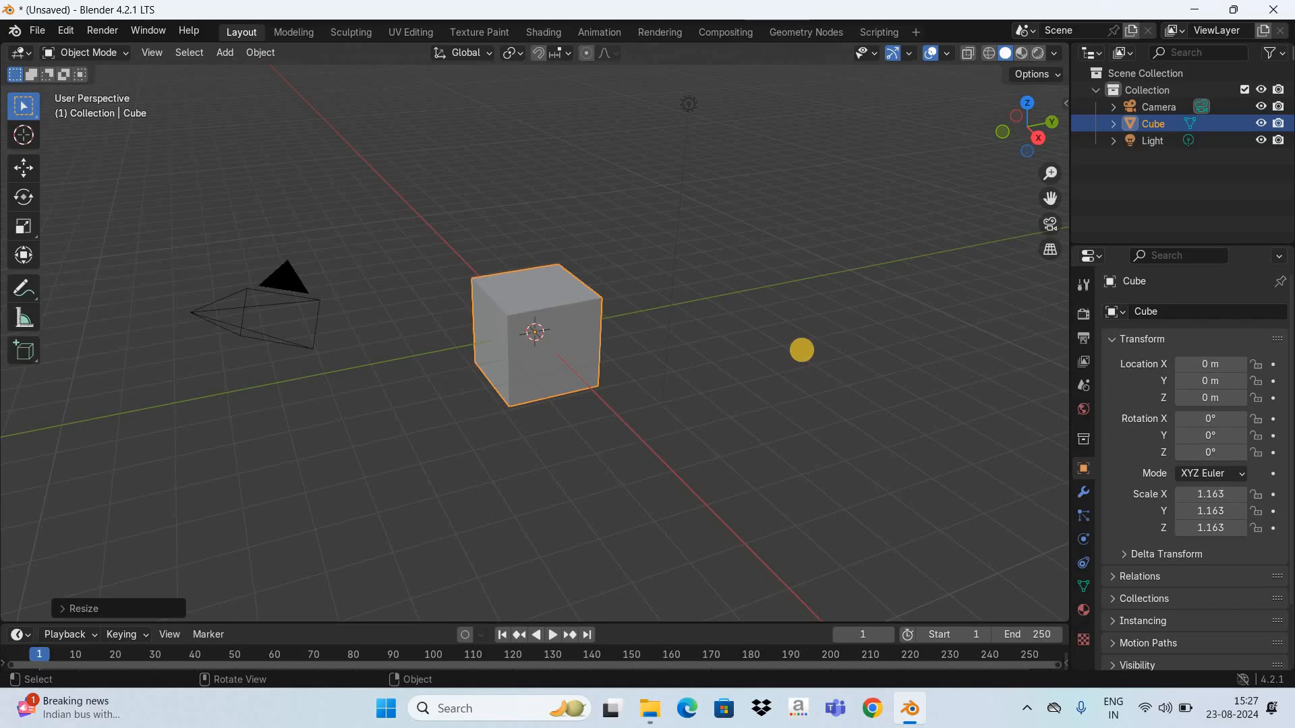
pyautogui.press('s')
pyautogui.press('z')
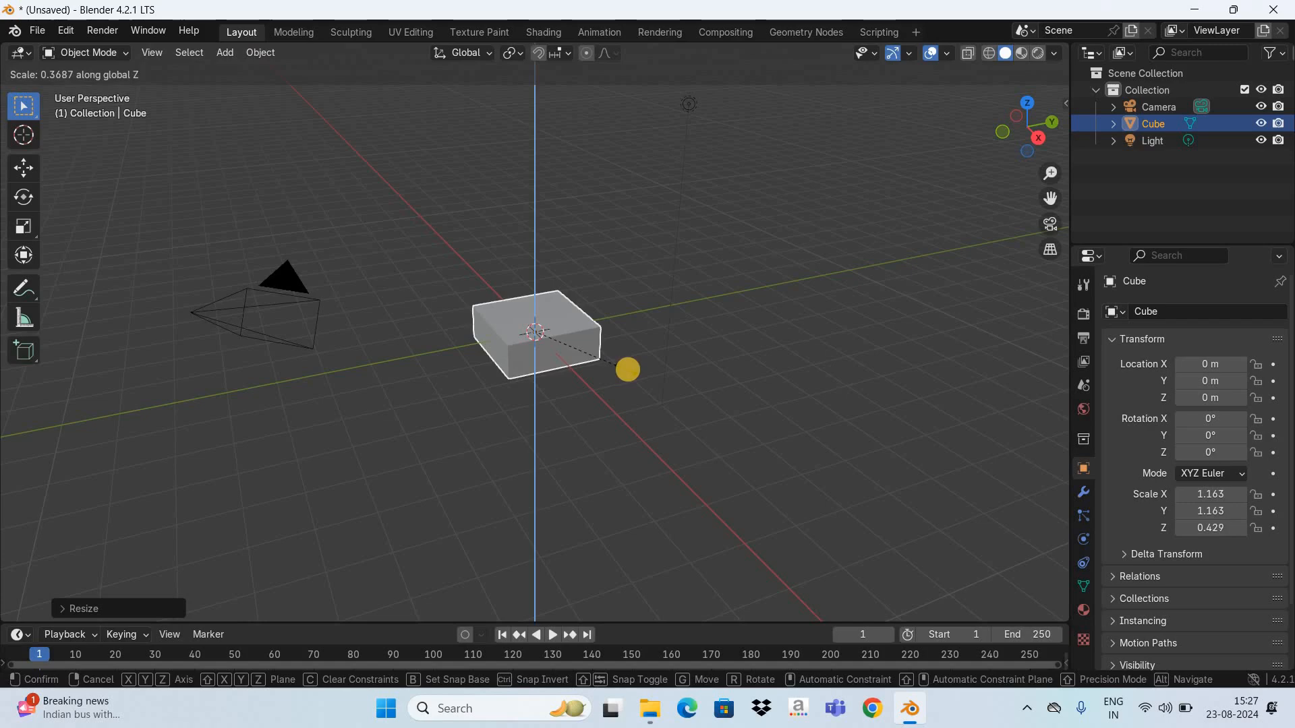
pyautogui.click(629, 370)
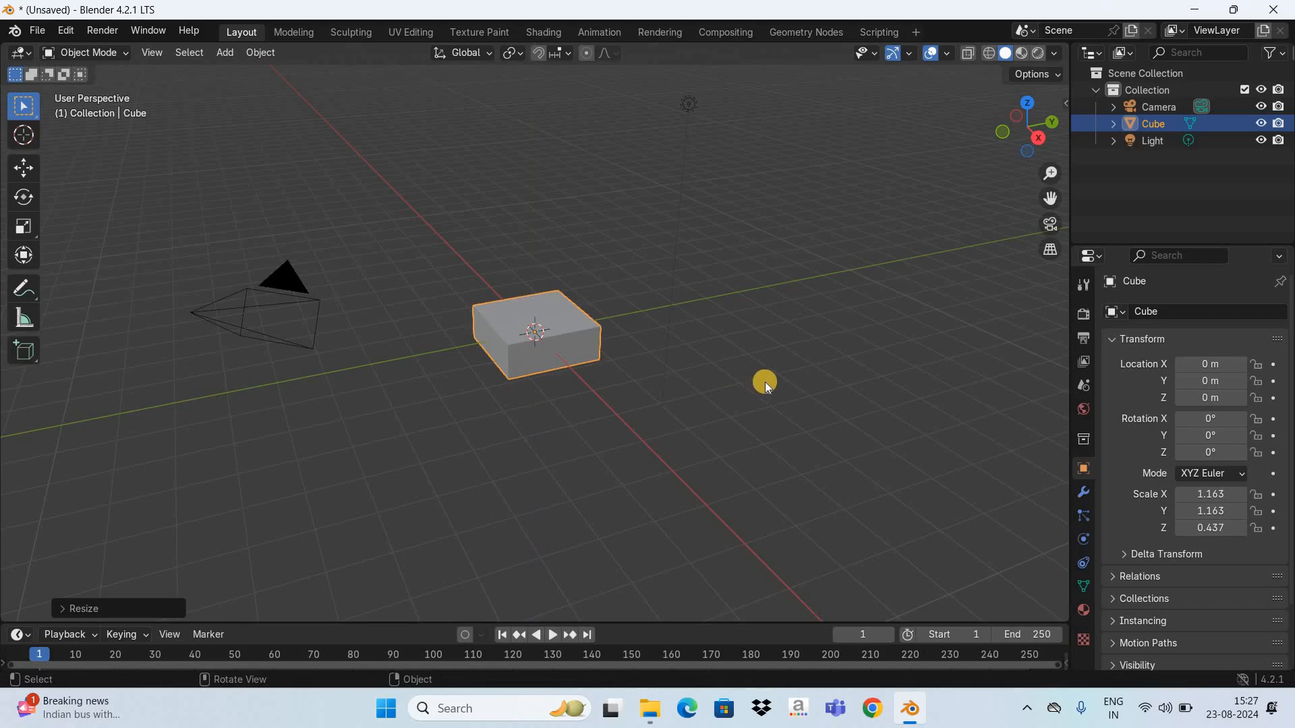
# Add a plane mesh at the centre of the flattened cube and scale it down uniformly to about 0.83.
pyautogui.hotkey('shift', 'a')
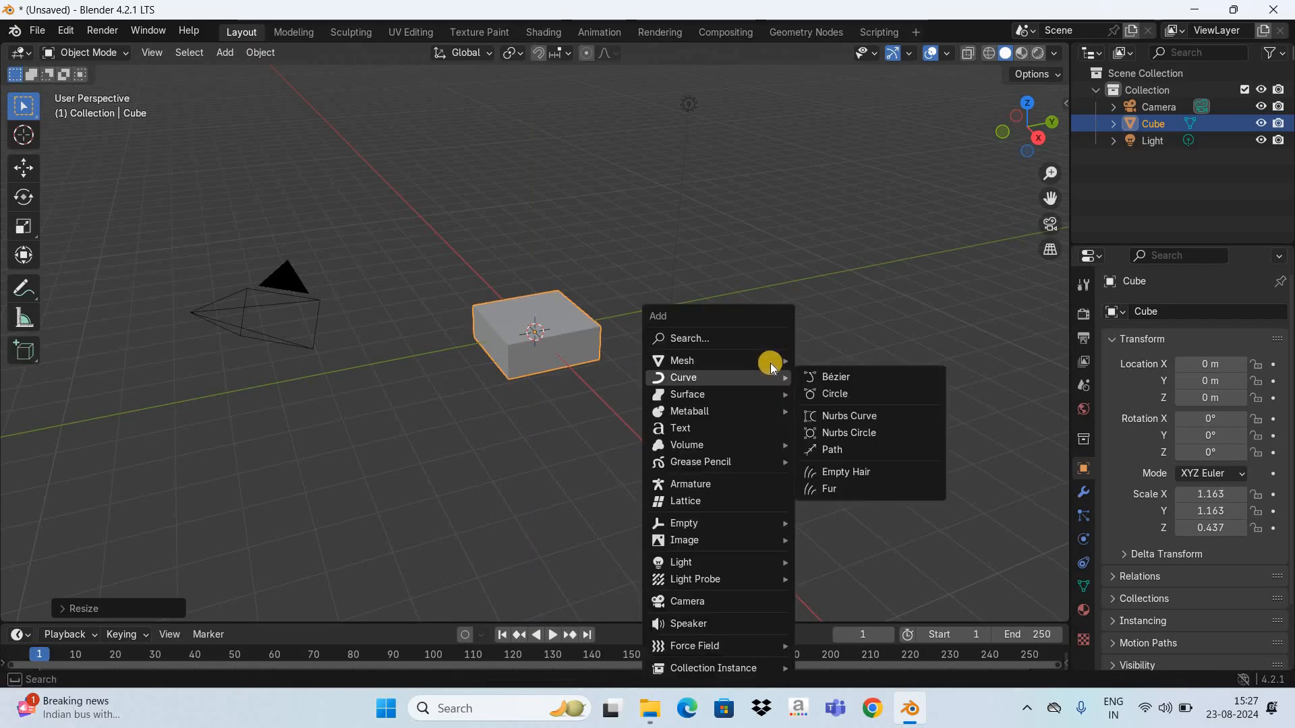
pyautogui.moveTo(884, 366)
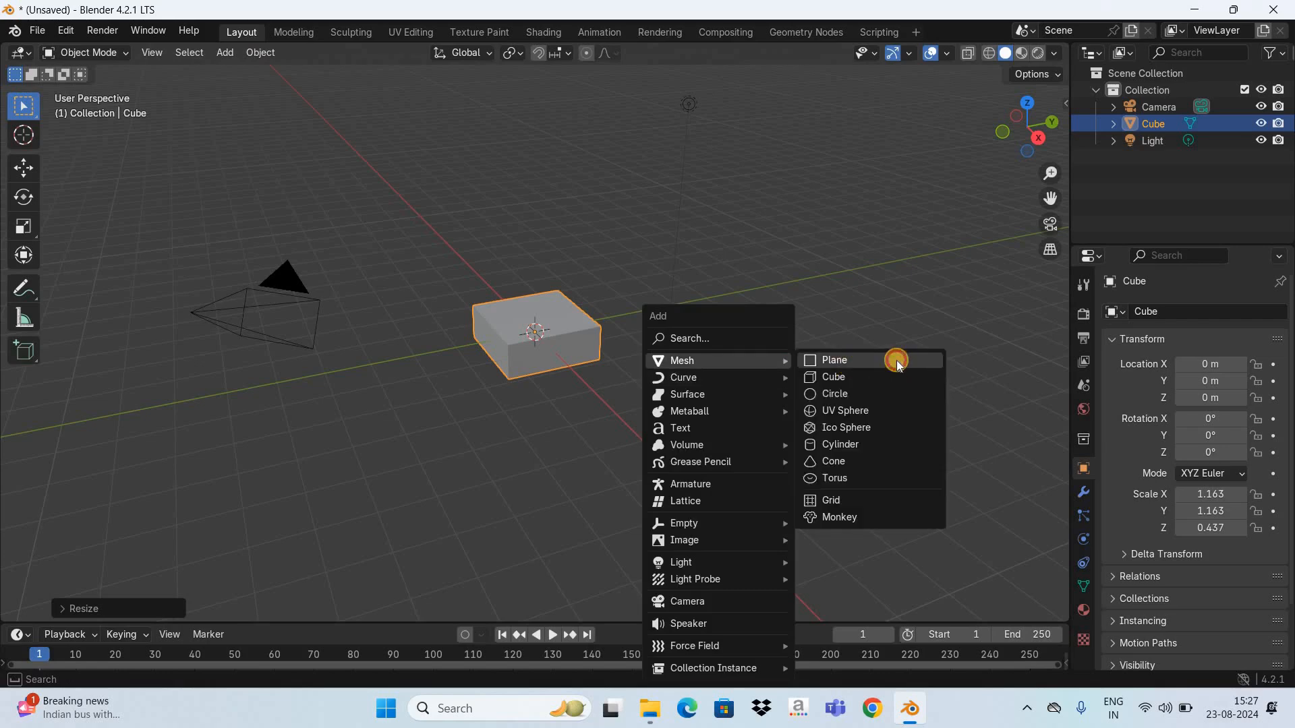
pyautogui.click(897, 360)
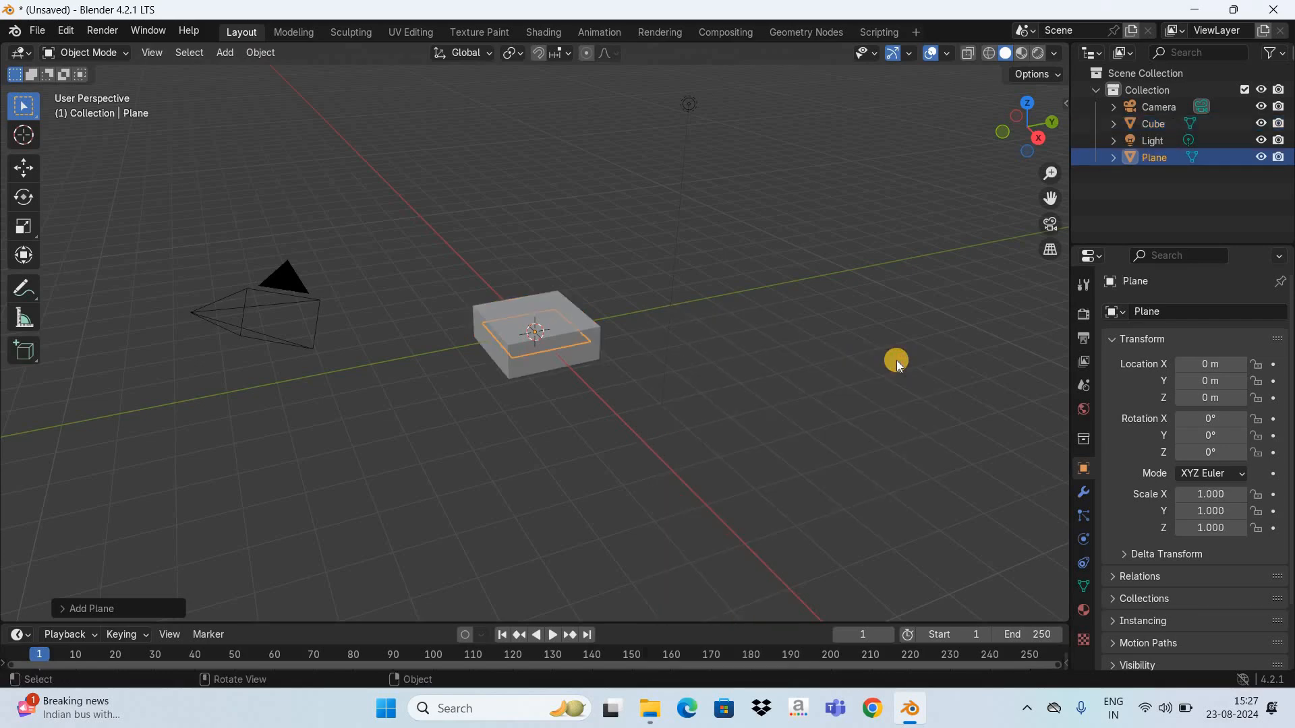
pyautogui.press('KP_7')
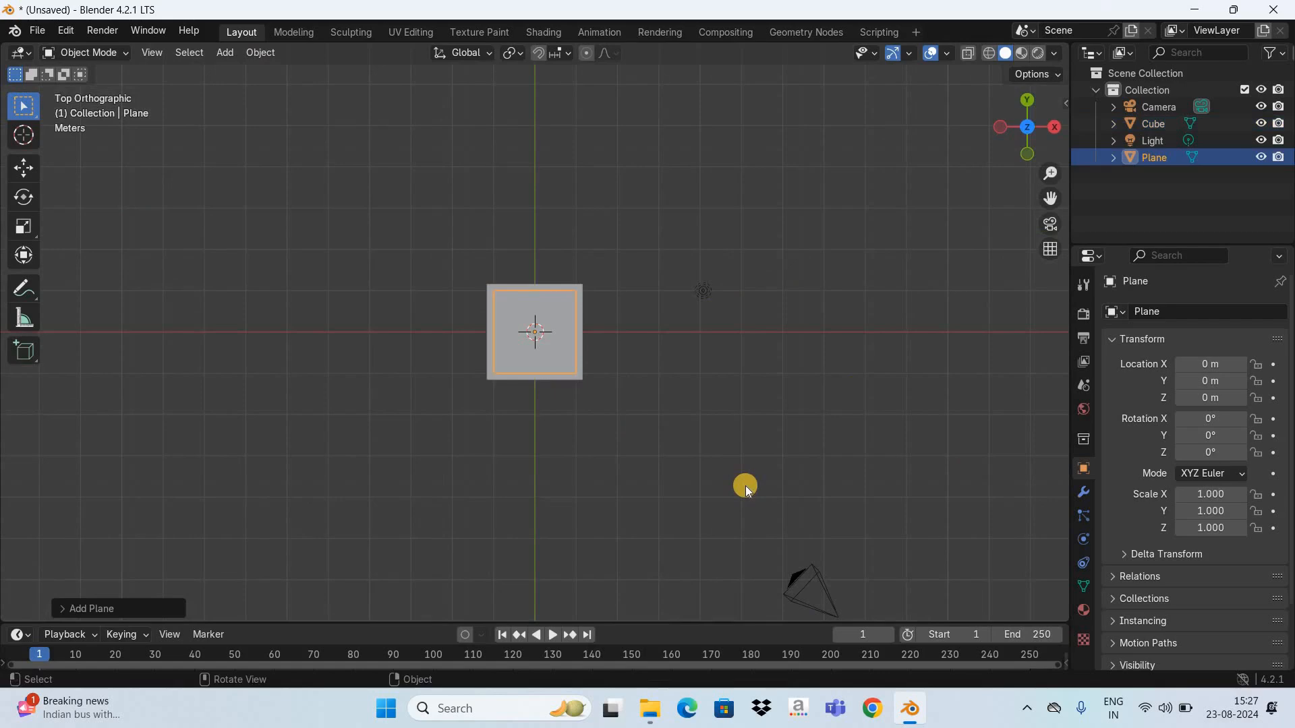
pyautogui.press('s')
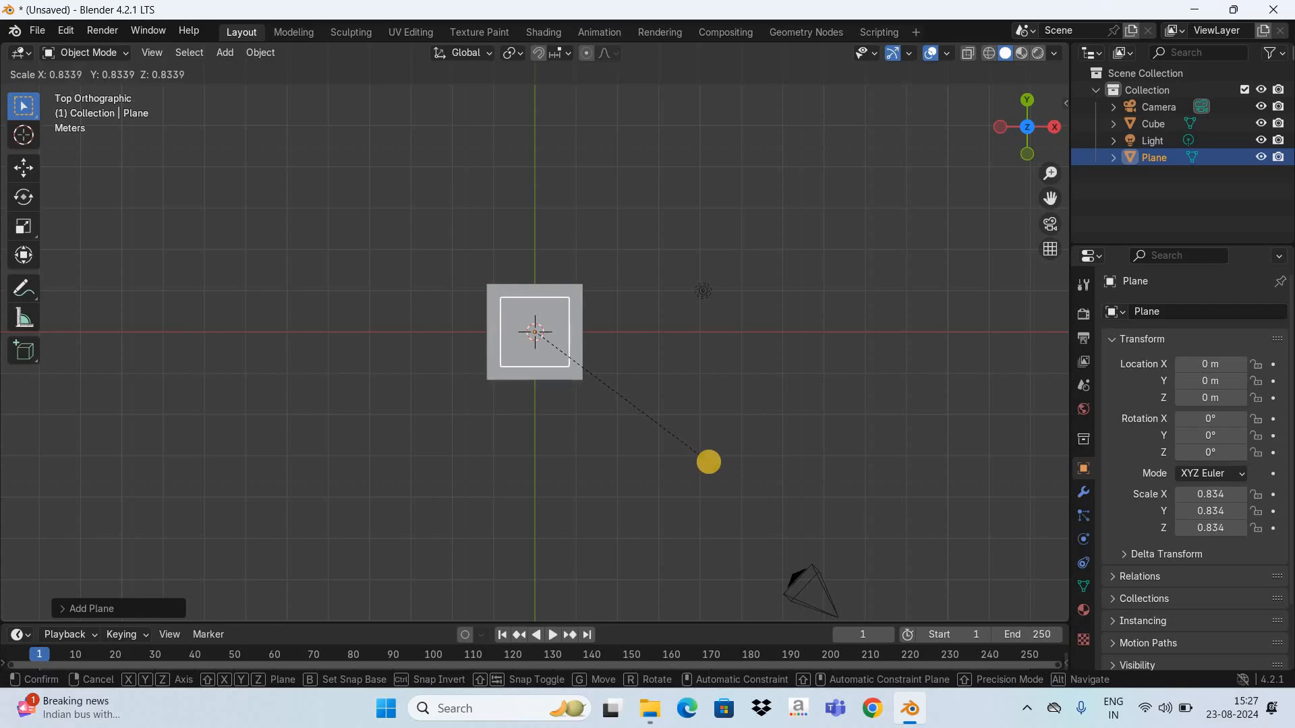
pyautogui.click(709, 463)
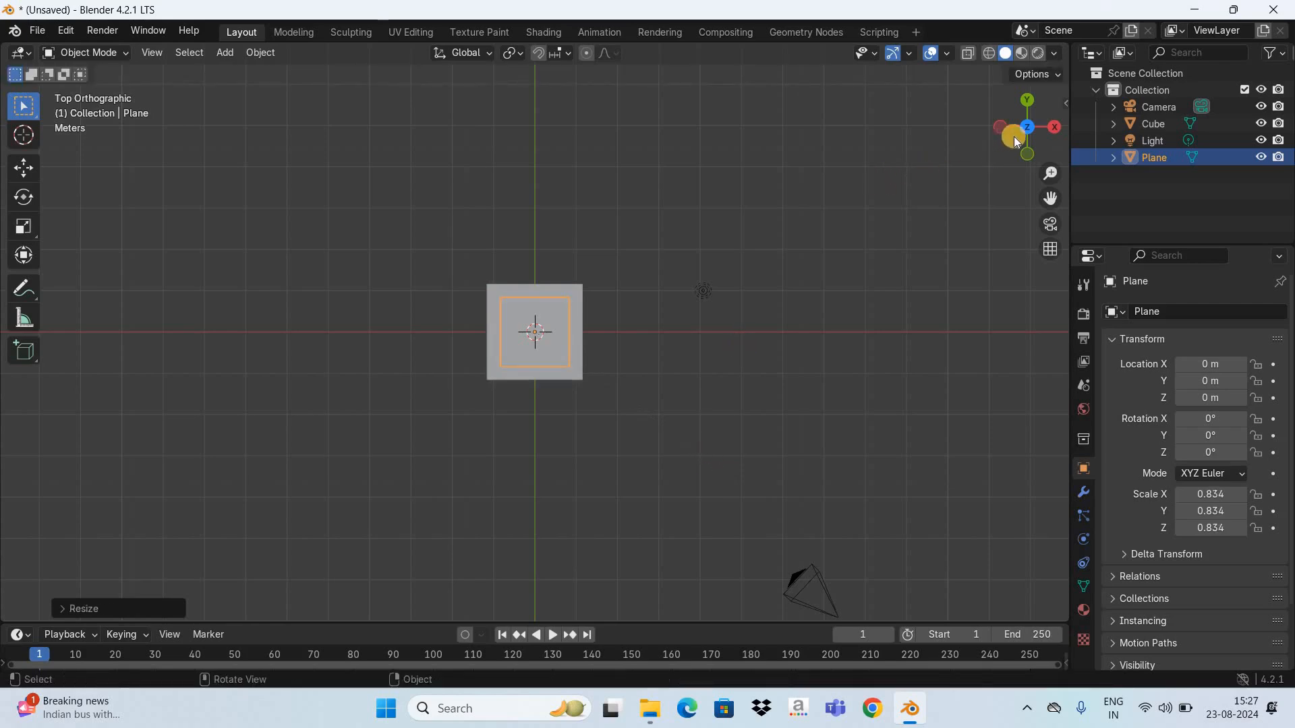
# Extrude the plane upward about 5.8 m into a tall column and return to Object Mode.
pyautogui.moveTo(1010, 132); pyautogui.dragTo(767, 336)
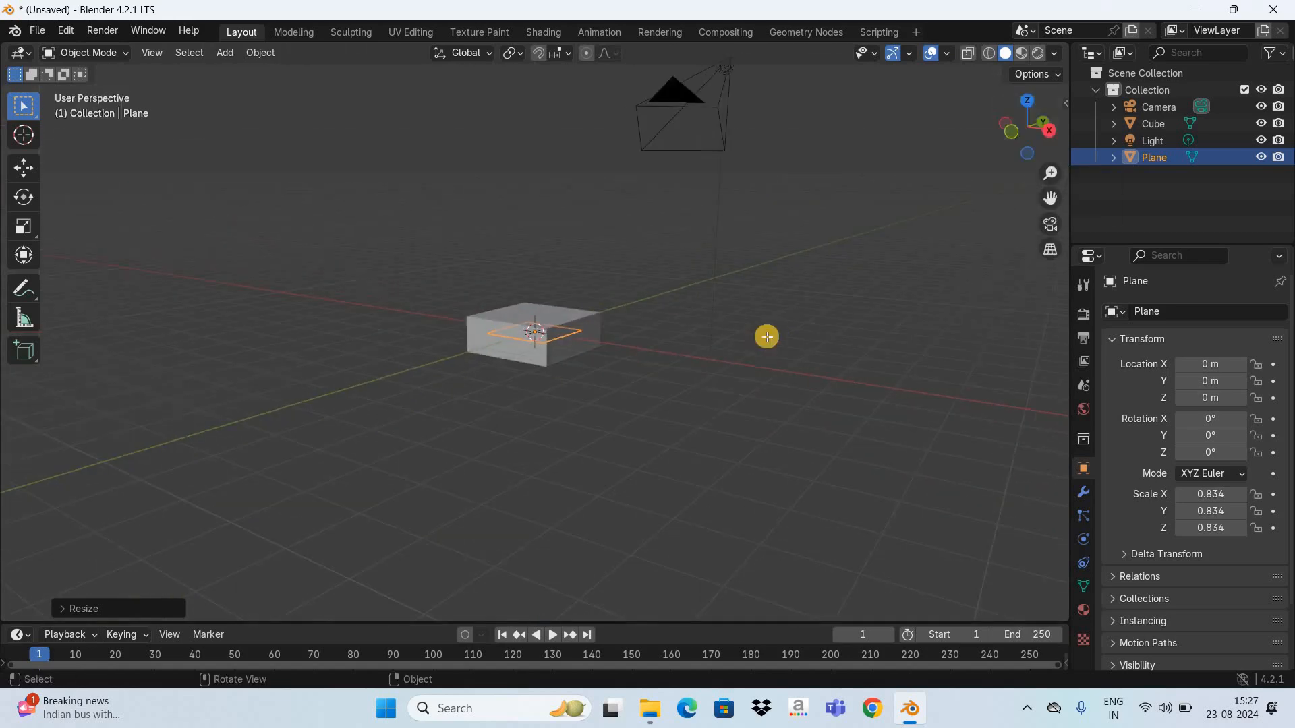
pyautogui.press('Tab')
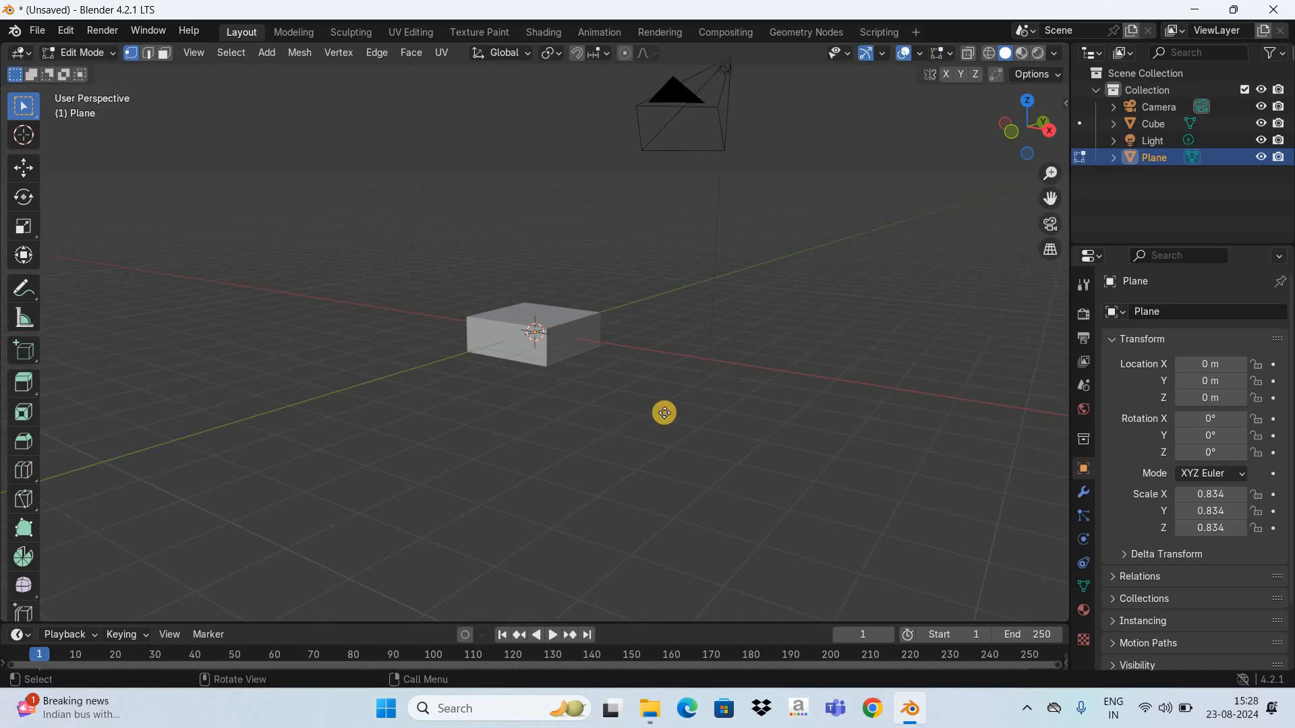
pyautogui.press('e')
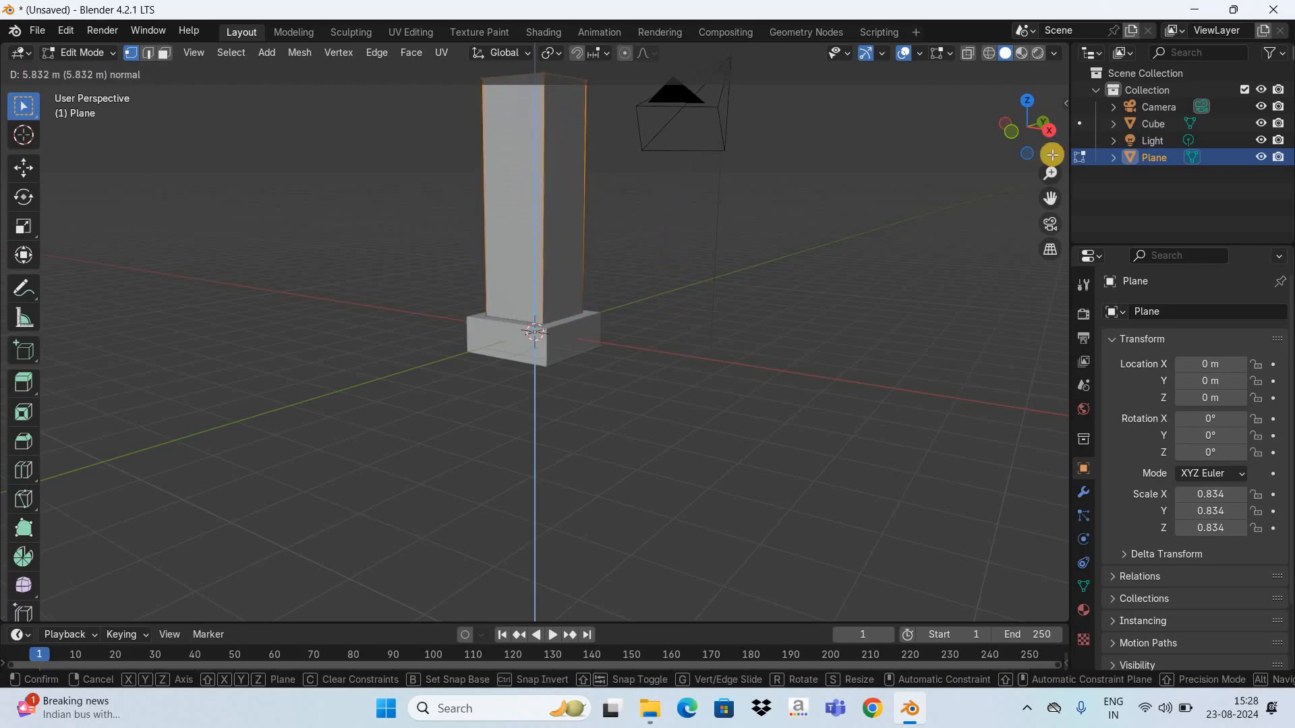
pyautogui.click(1052, 154)
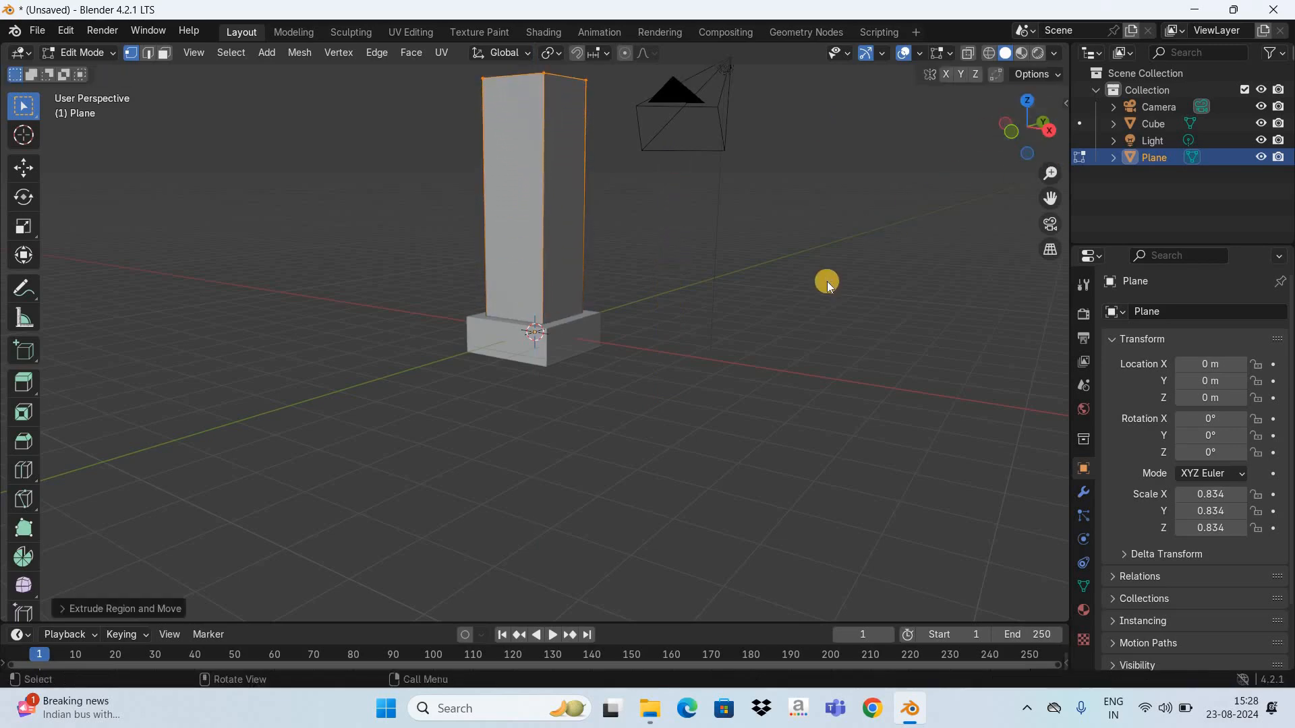
pyautogui.press('Tab')
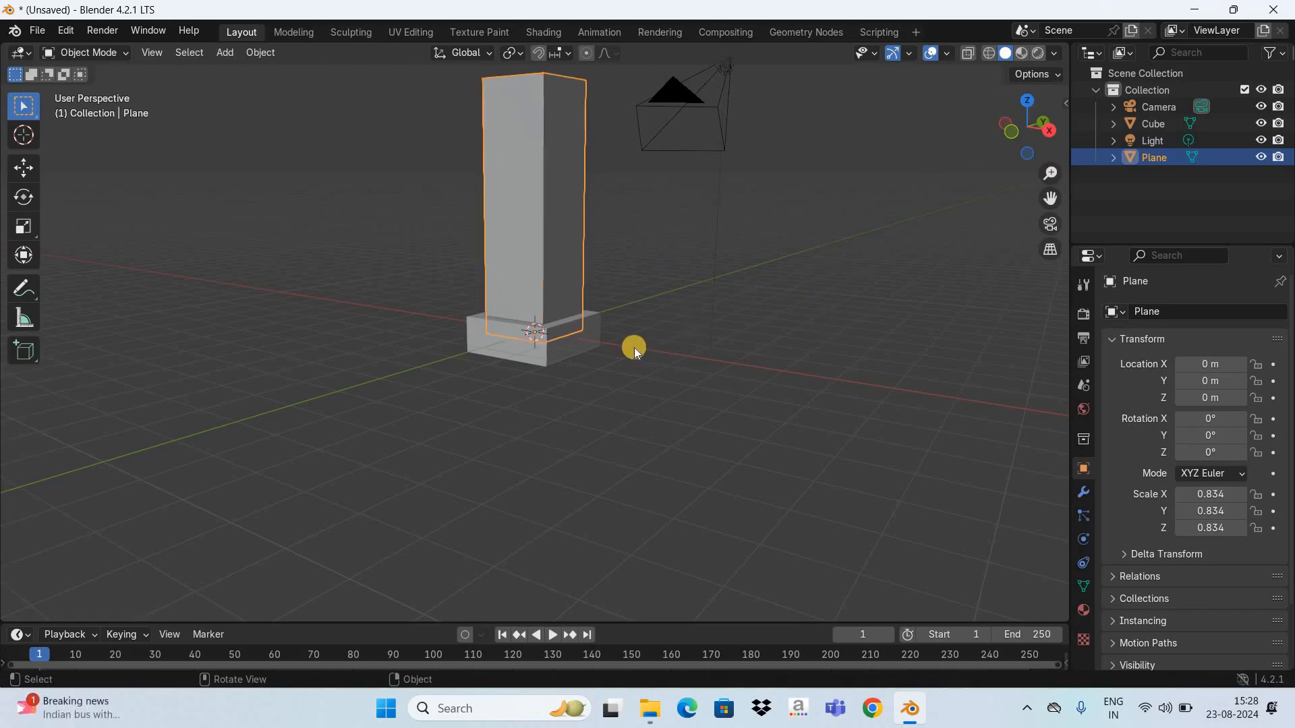
# Add an Array modifier to the flattened cube at the base of the column.
pyautogui.click(559, 344)
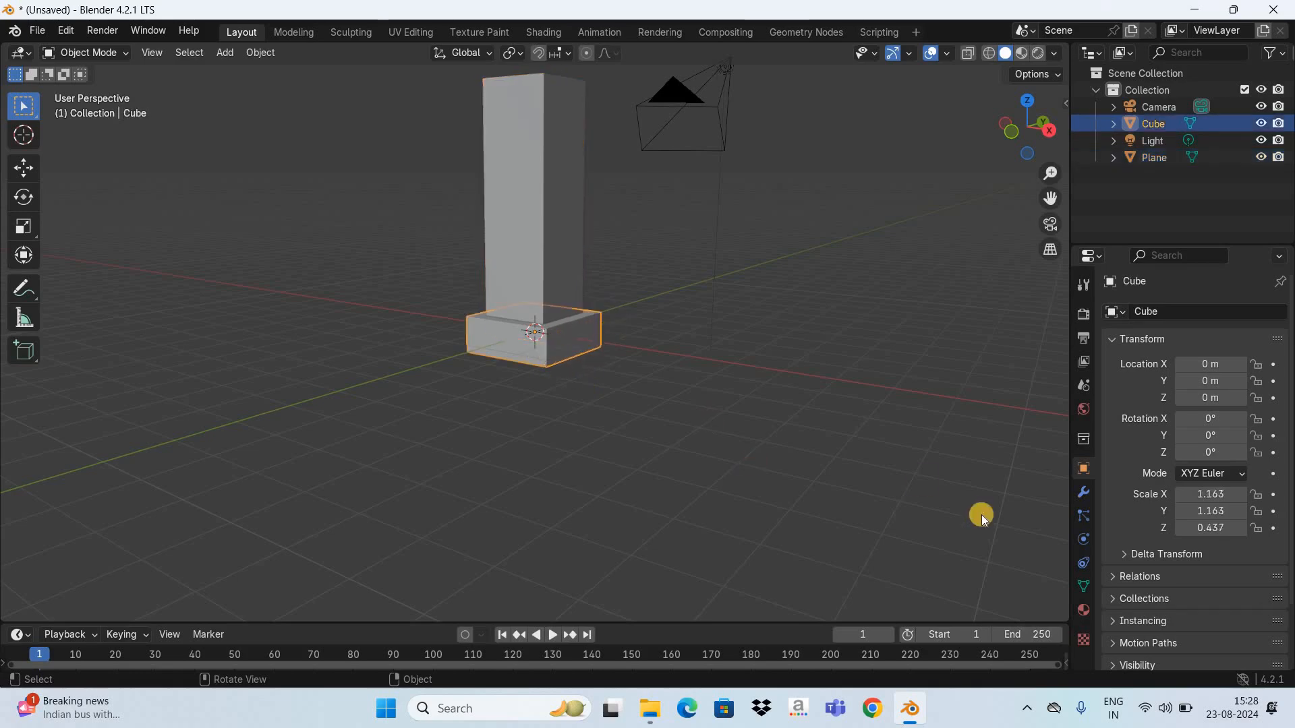
pyautogui.click(1084, 491)
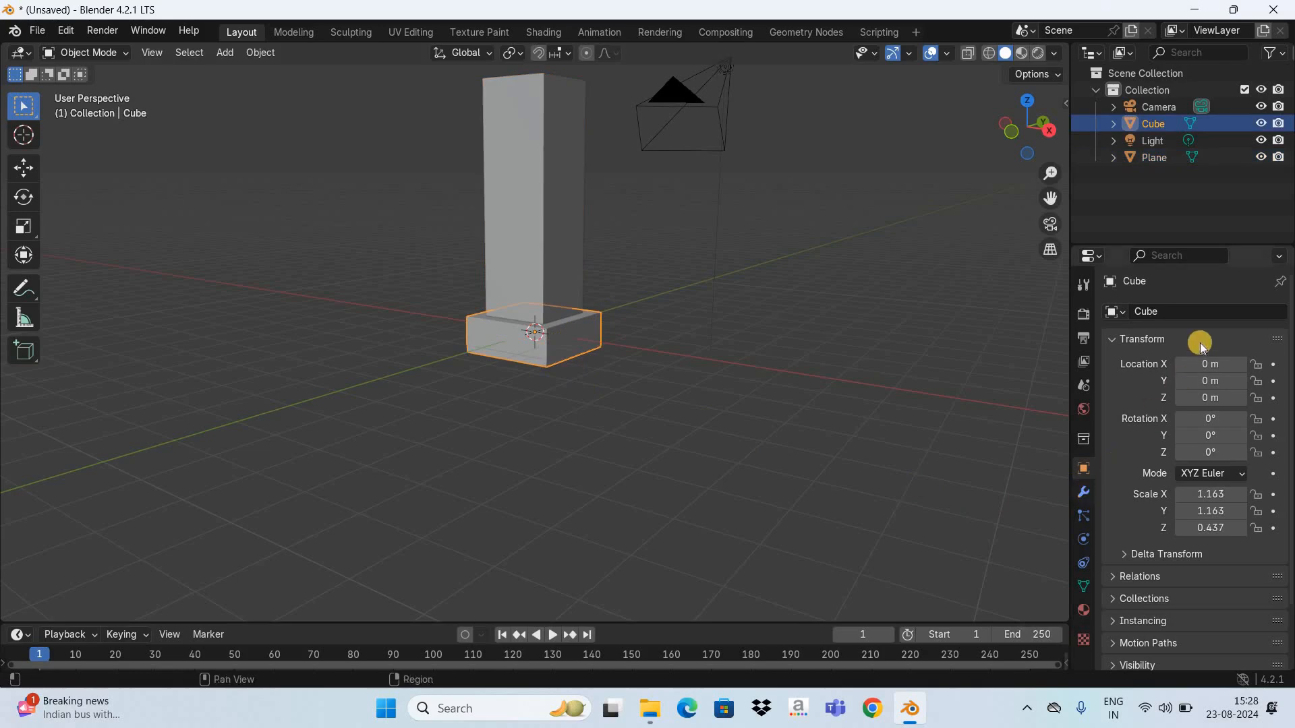
pyautogui.click(1206, 317)
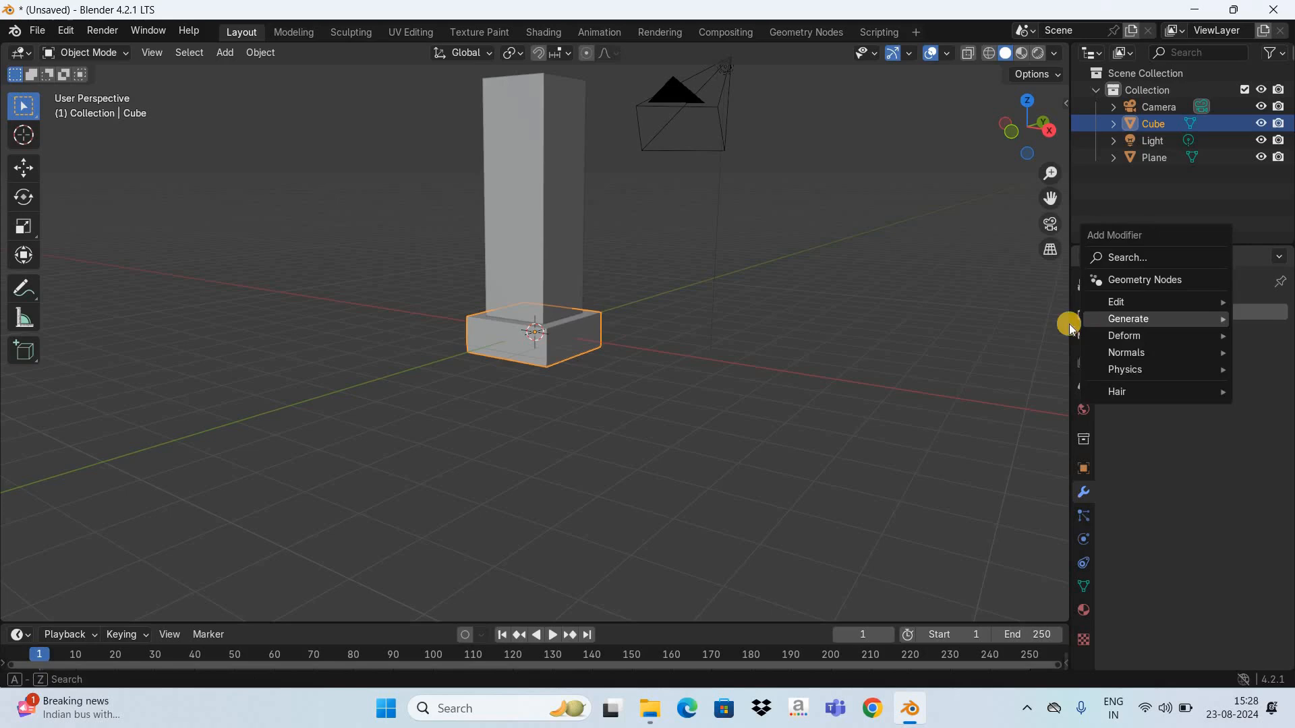
pyautogui.moveTo(1140, 319)
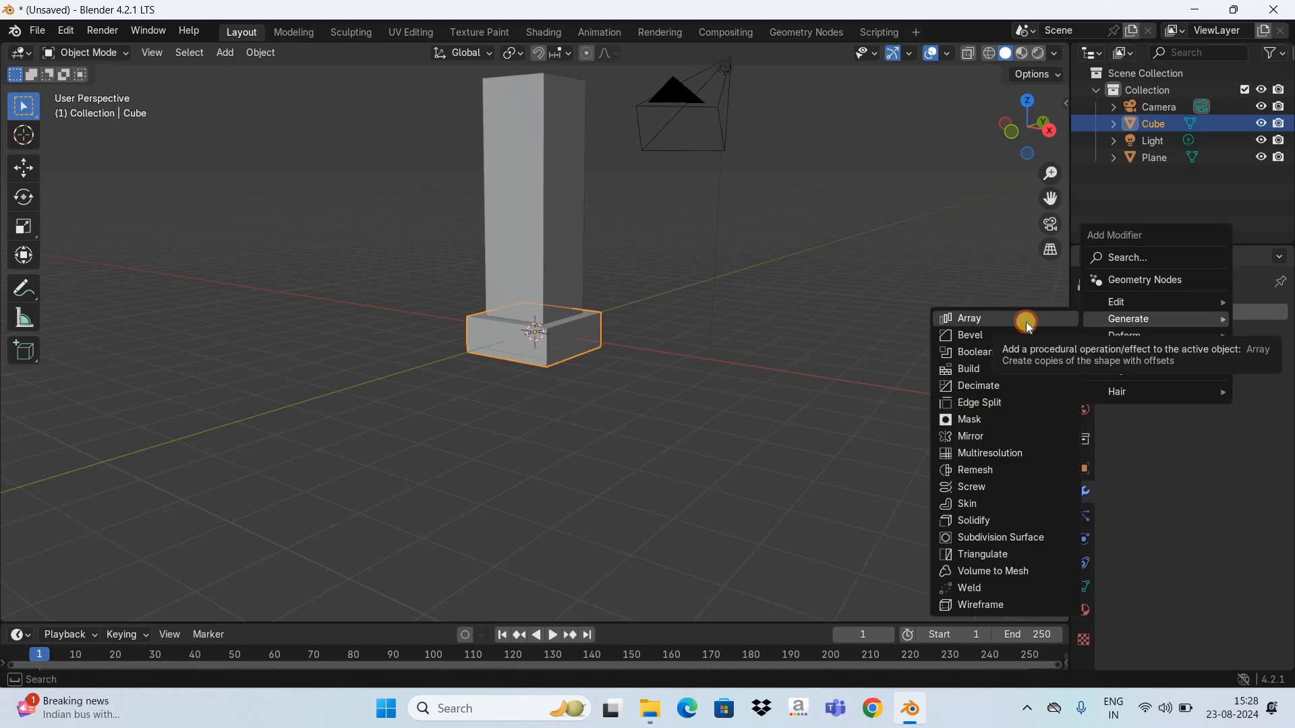
pyautogui.click(1025, 321)
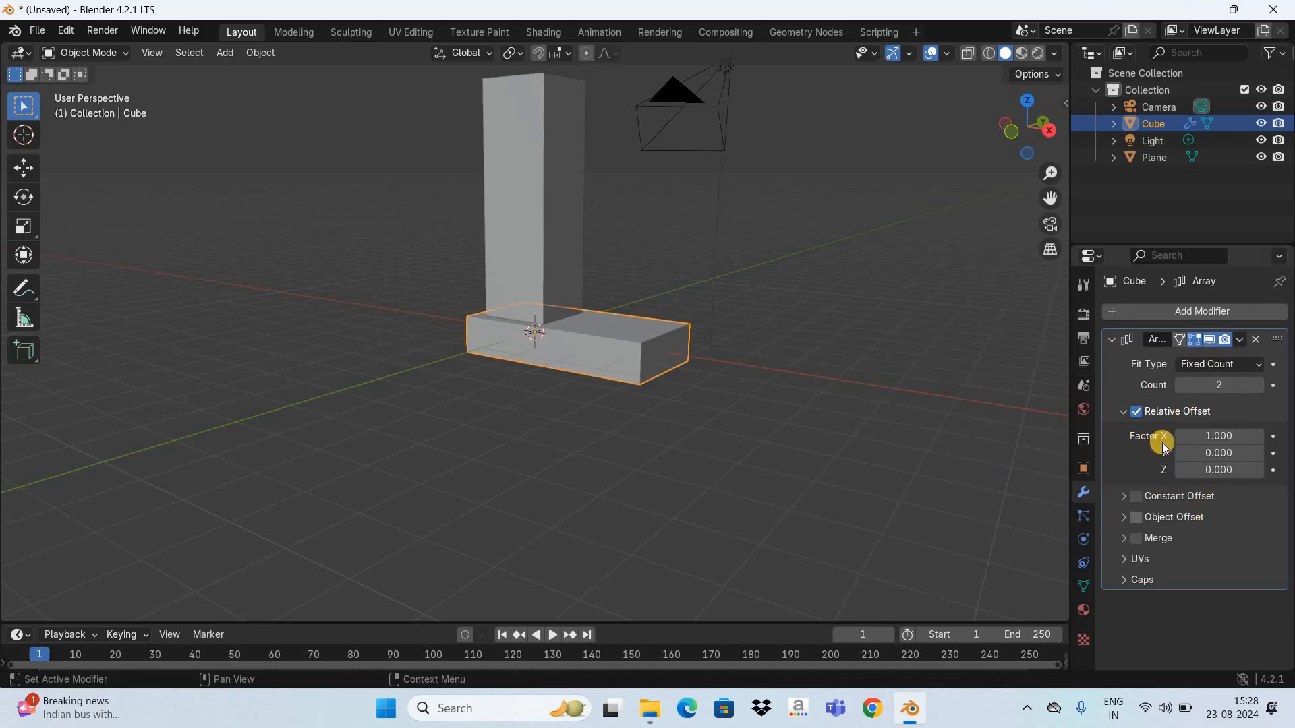
# Set the array's relative offset factors to 0 on X and 1.5 on Z to stack the copies vertically.
pyautogui.click(1215, 436)
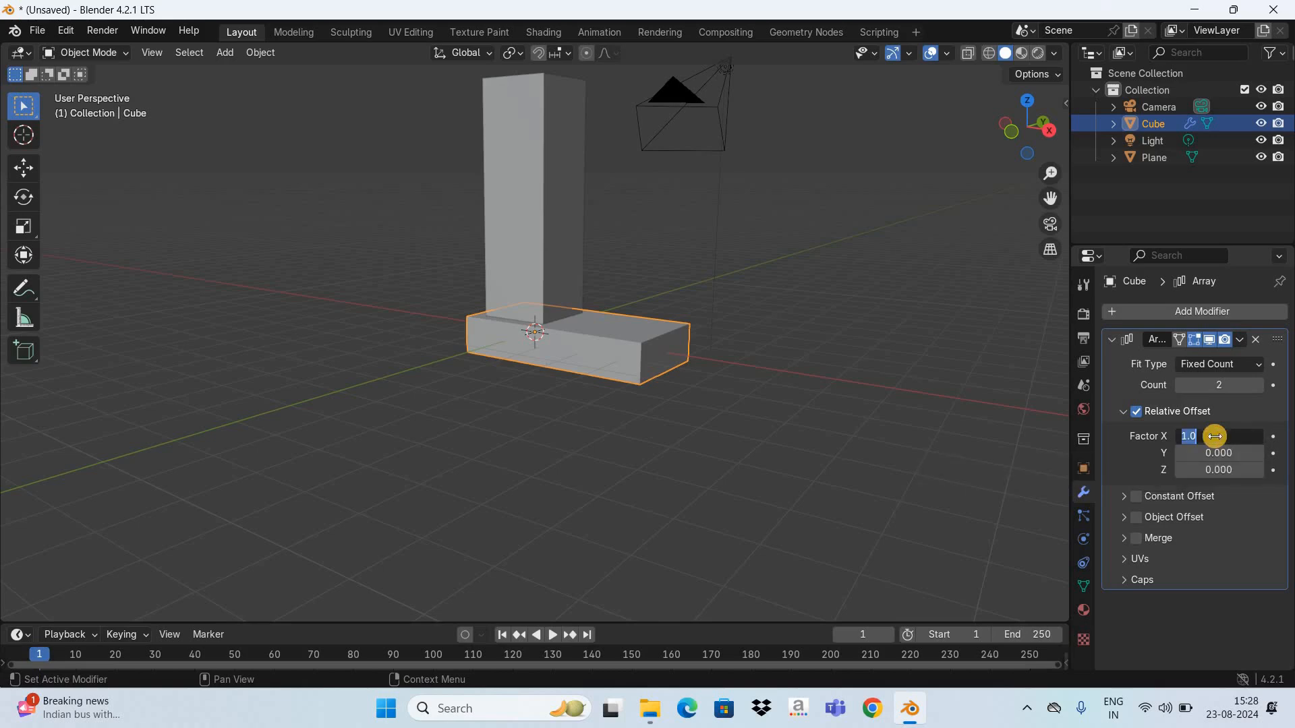
pyautogui.write('0')
pyautogui.press('Return')
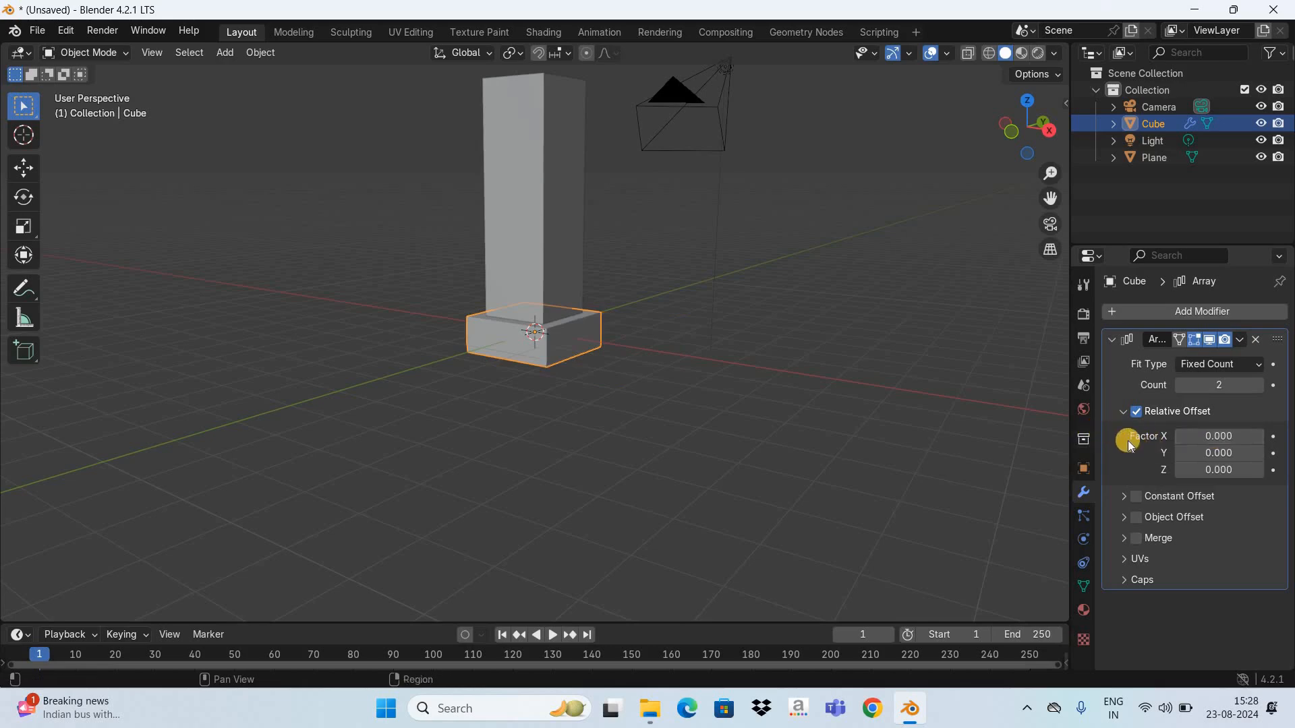
pyautogui.click(1223, 471)
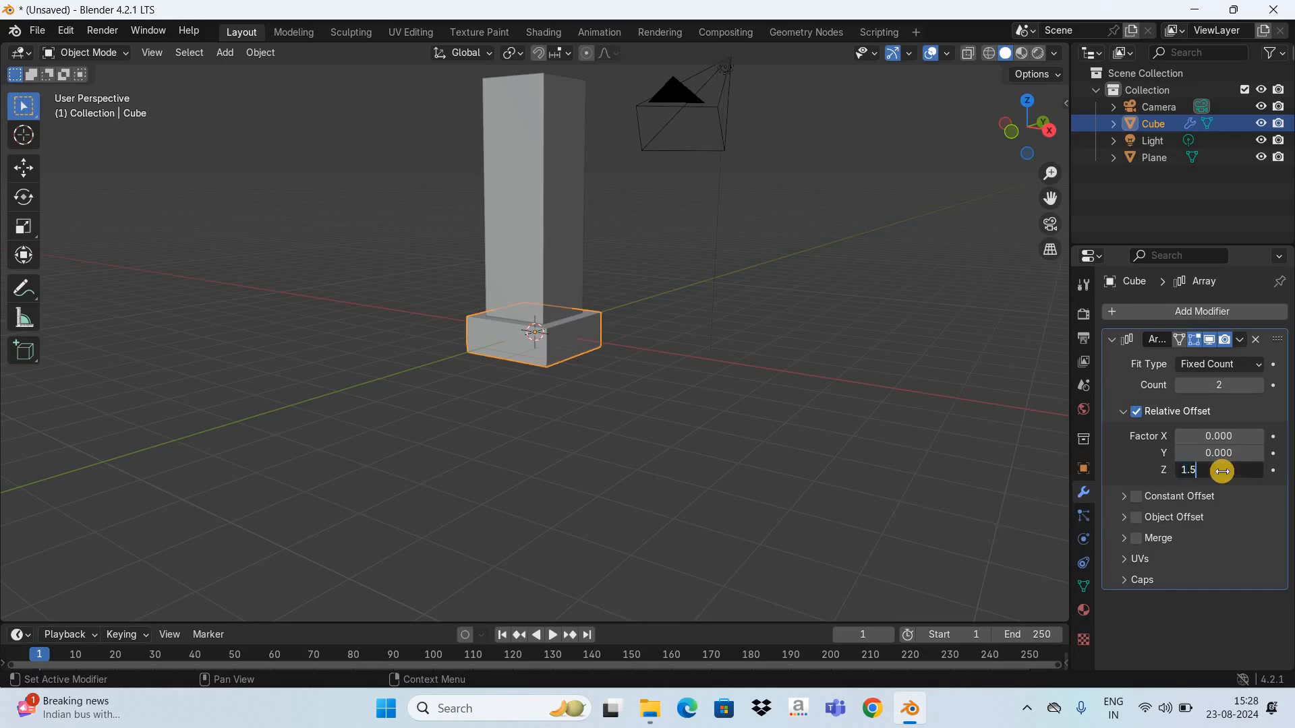
pyautogui.write('1.5')
pyautogui.press('Return')
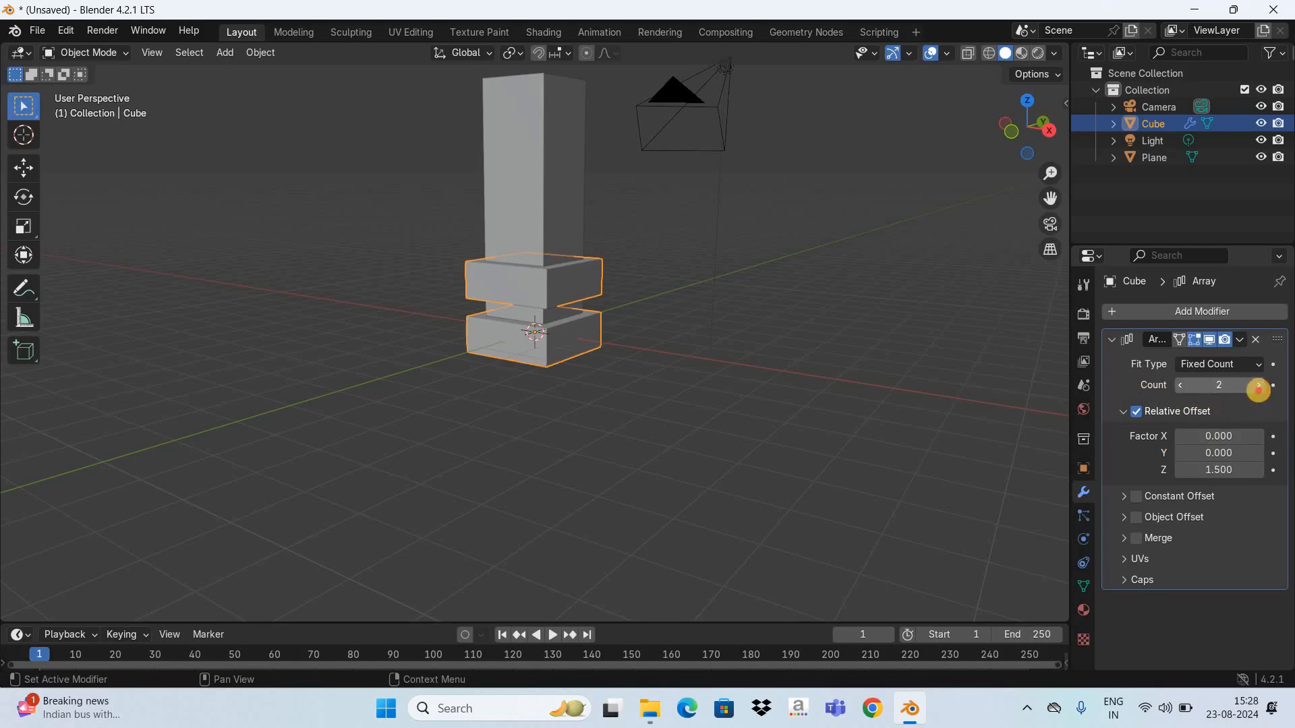
# Increase the array count to 5 so the slabs repeat up the column.
pyautogui.click(1258, 385)
pyautogui.click(1259, 385)
pyautogui.click(1258, 385)
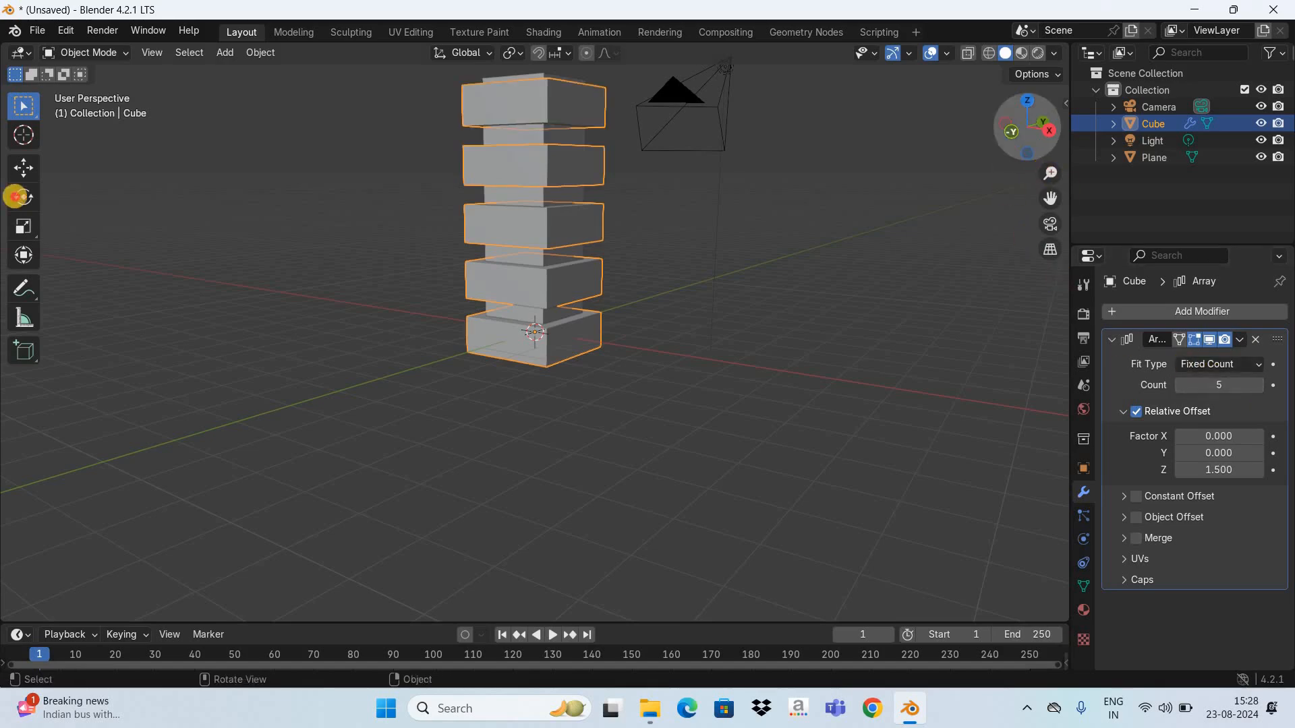
# Set the array's relative offset Z factor to 1.6 to widen the spacing between the stacked slabs.
pyautogui.moveTo(18, 197); pyautogui.dragTo(1035, 159, button='middle')
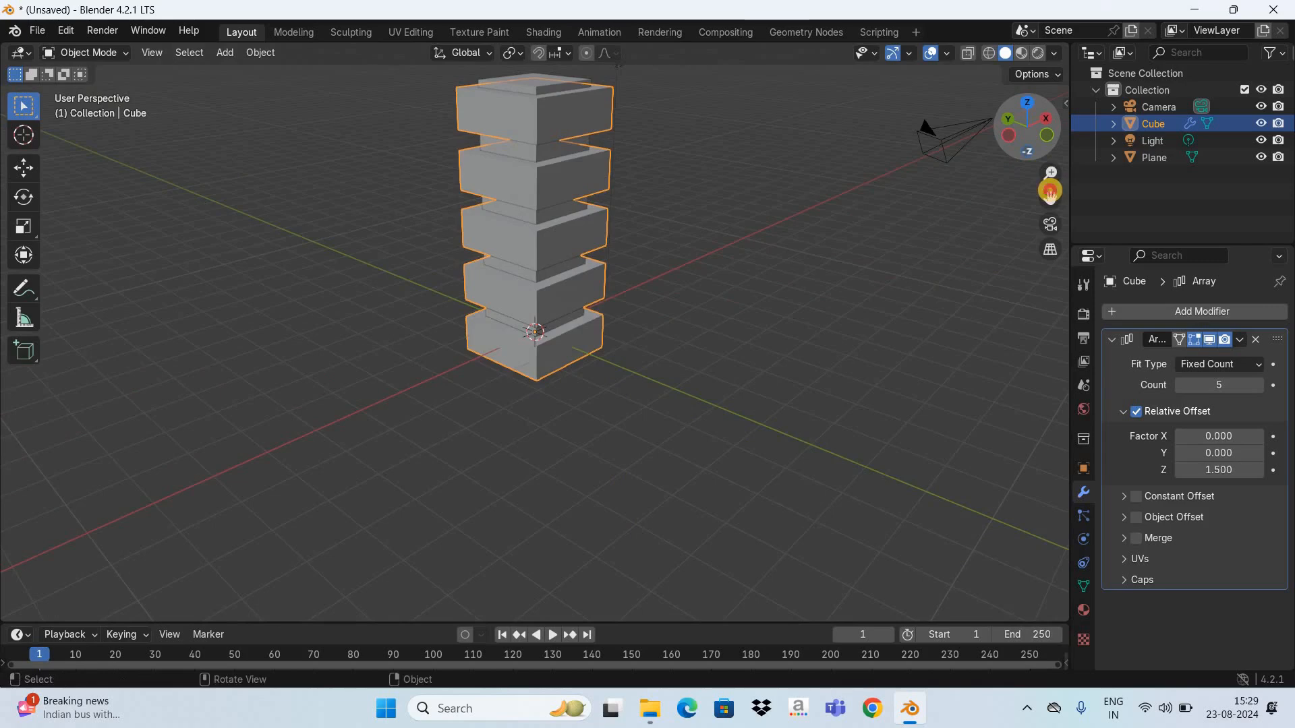
pyautogui.moveTo(1050, 193); pyautogui.dragTo(665, 364)
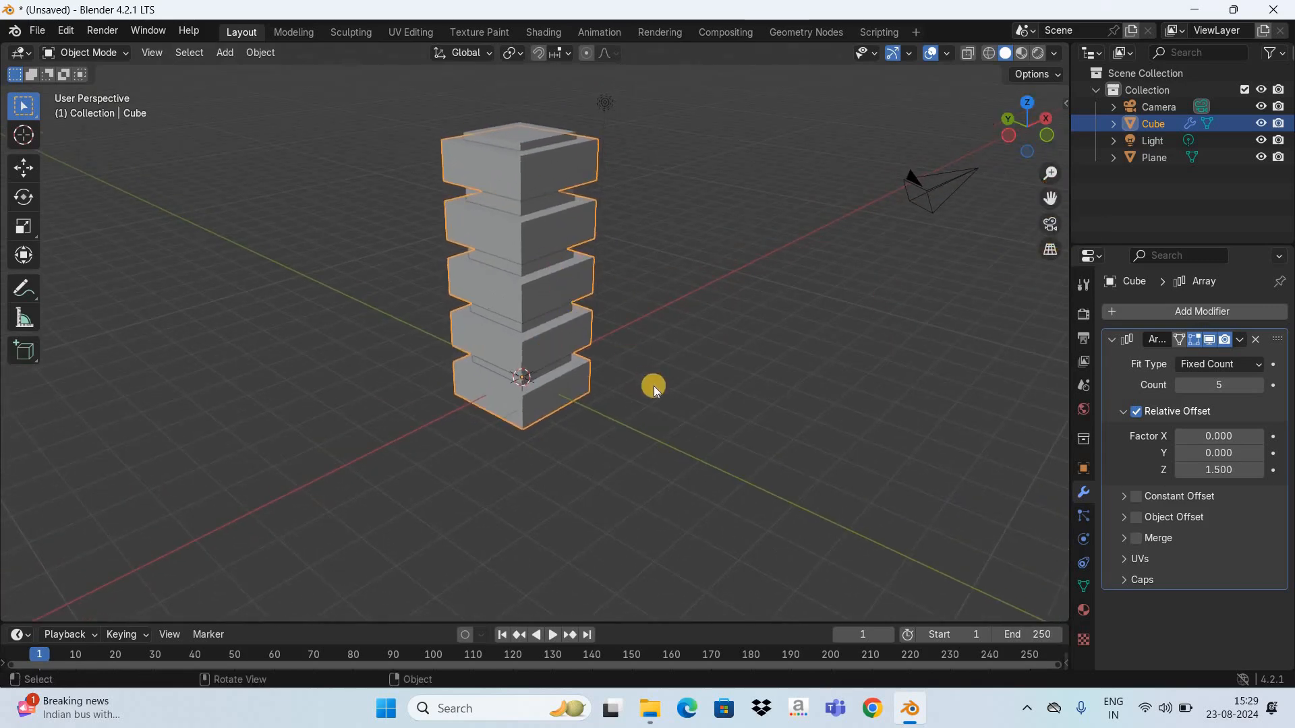
pyautogui.click(1217, 470)
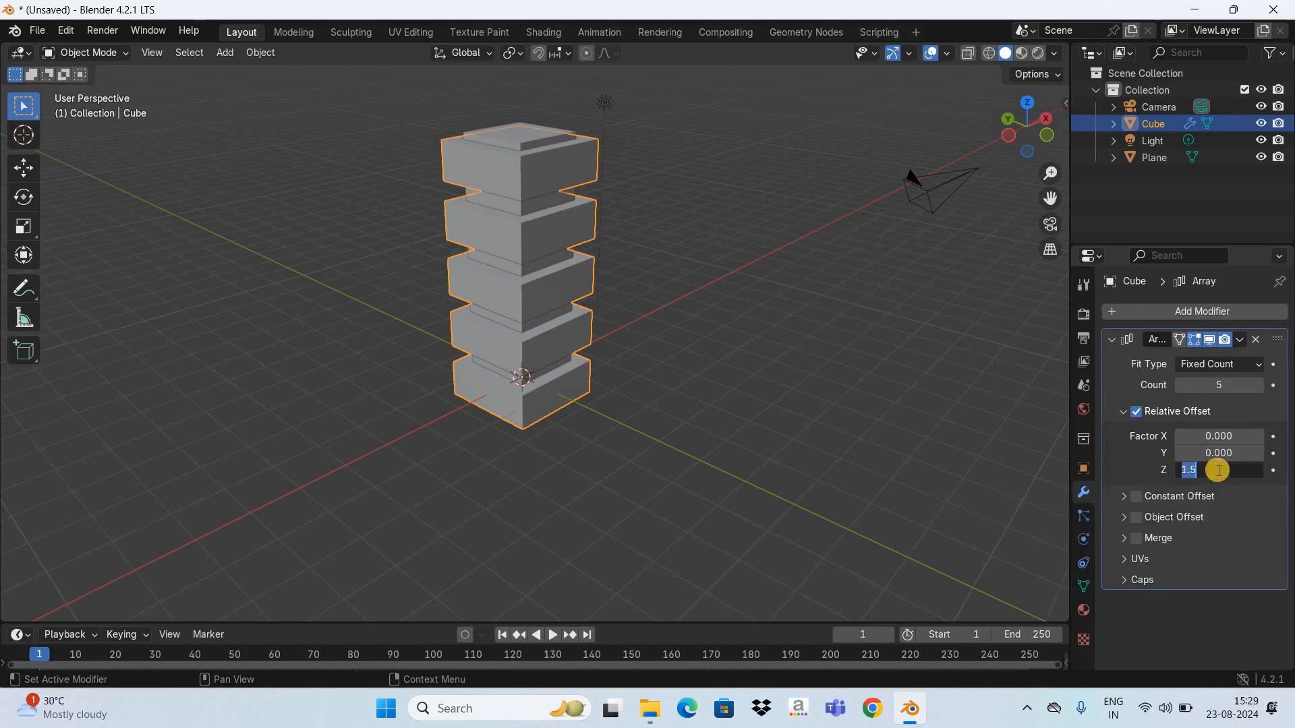
pyautogui.write('1.6')
pyautogui.press('Return')
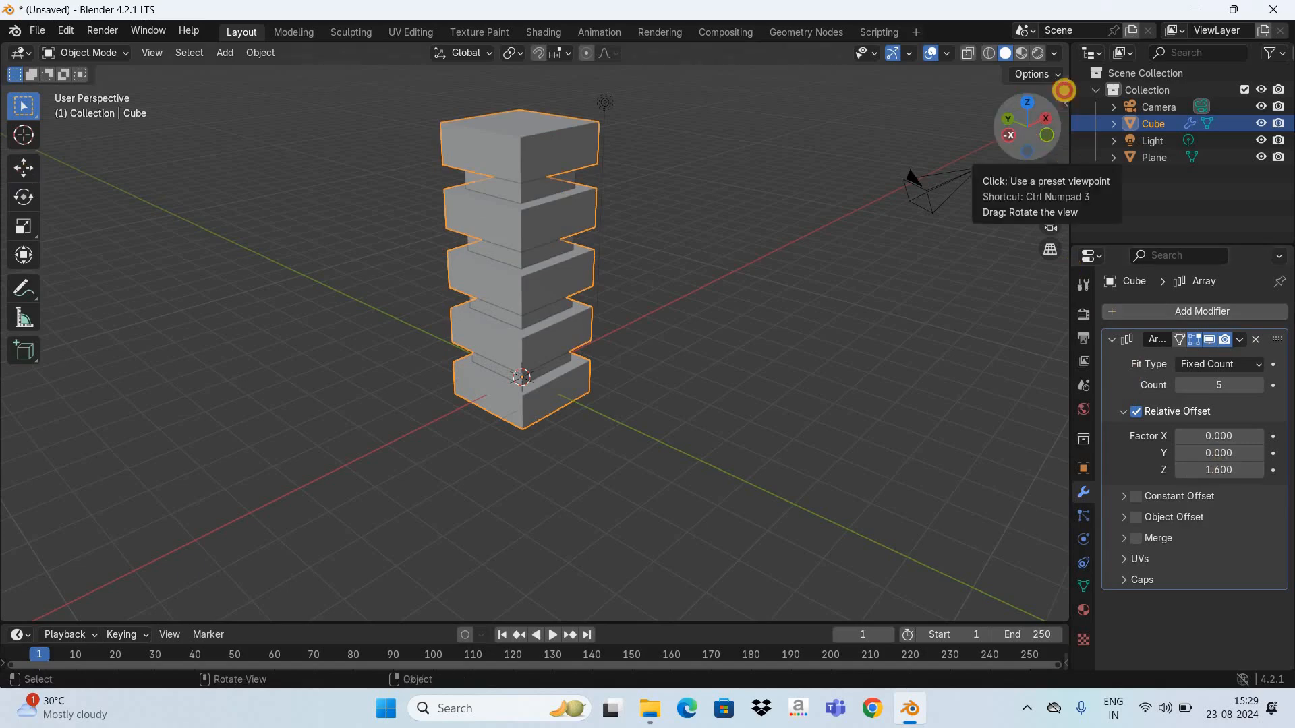
# In Edit Mode with face selection, inset the top face of the lowest slab by about 0.16 m.
pyautogui.moveTo(1011, 134); pyautogui.dragTo(445, 149)
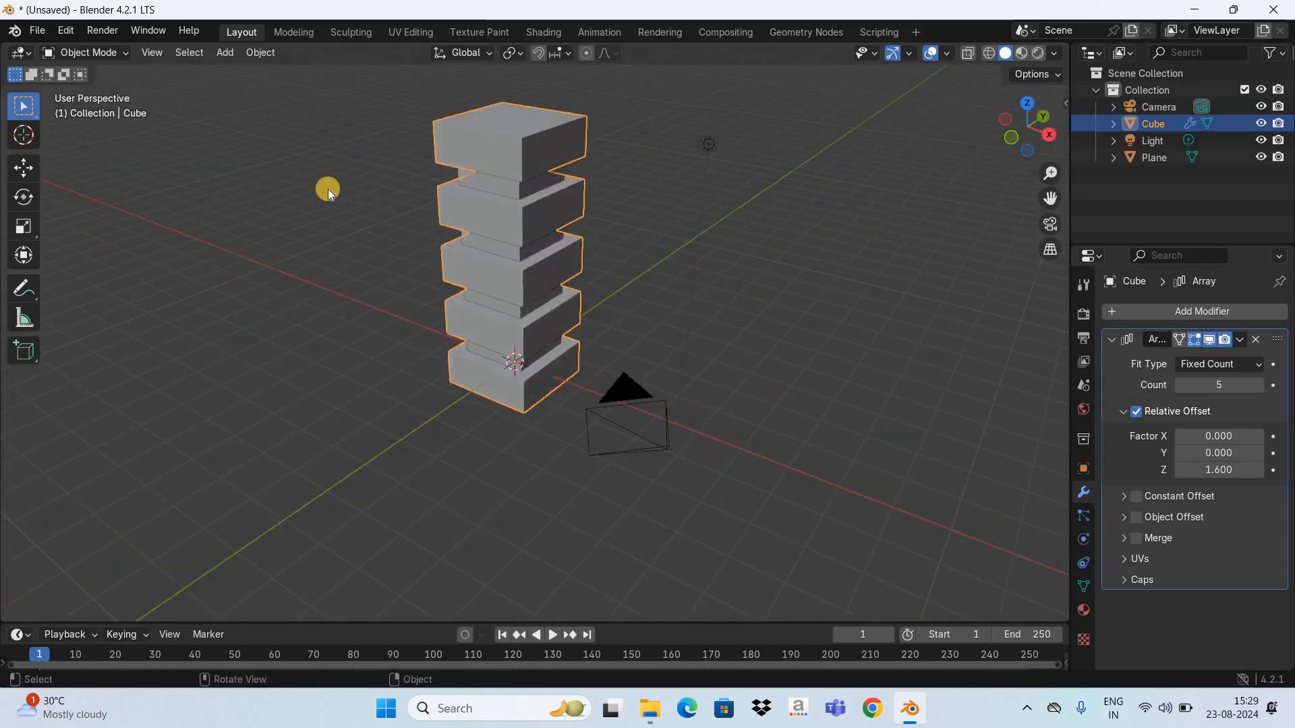
pyautogui.press('Tab')
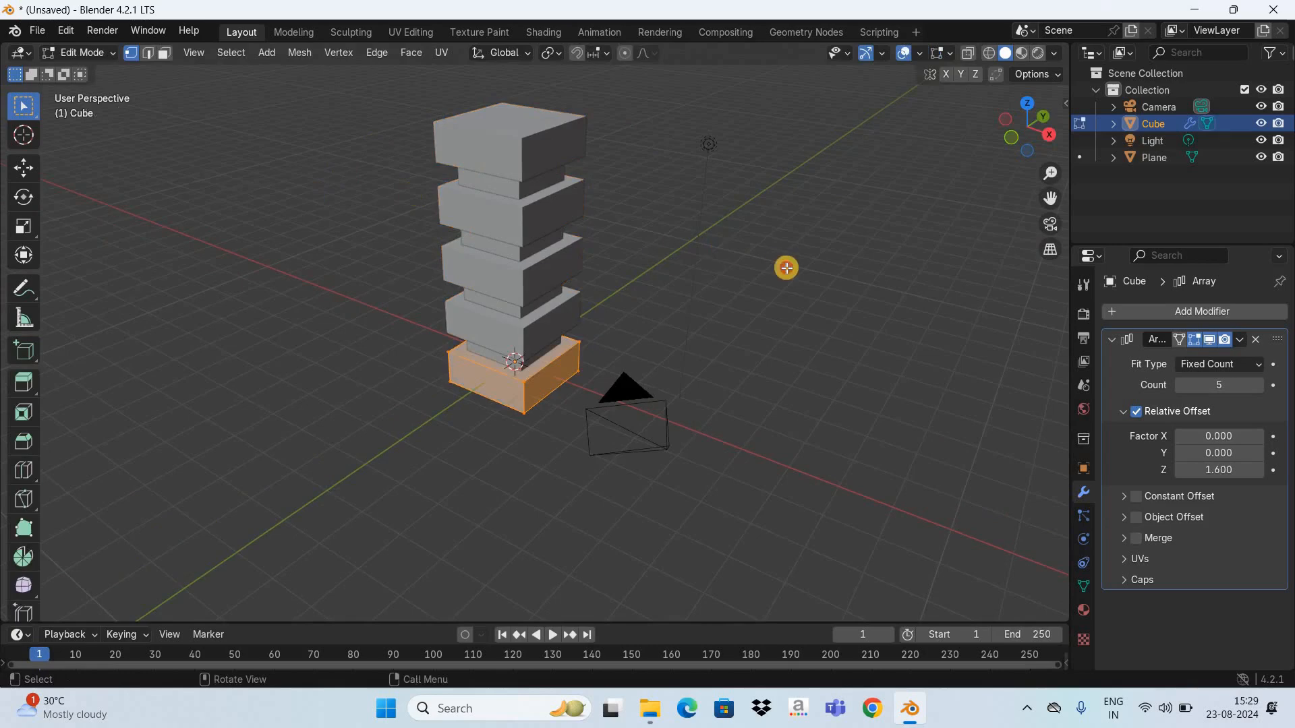
pyautogui.click(196, 88)
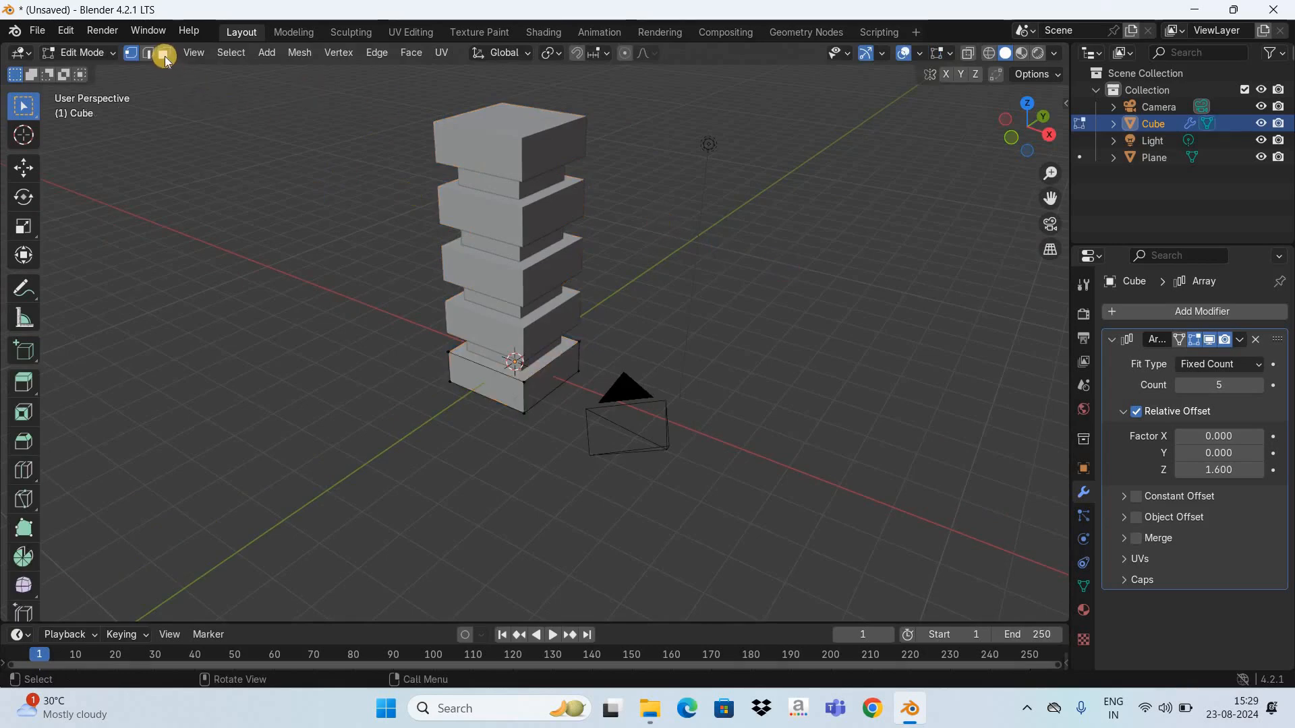
pyautogui.click(165, 56)
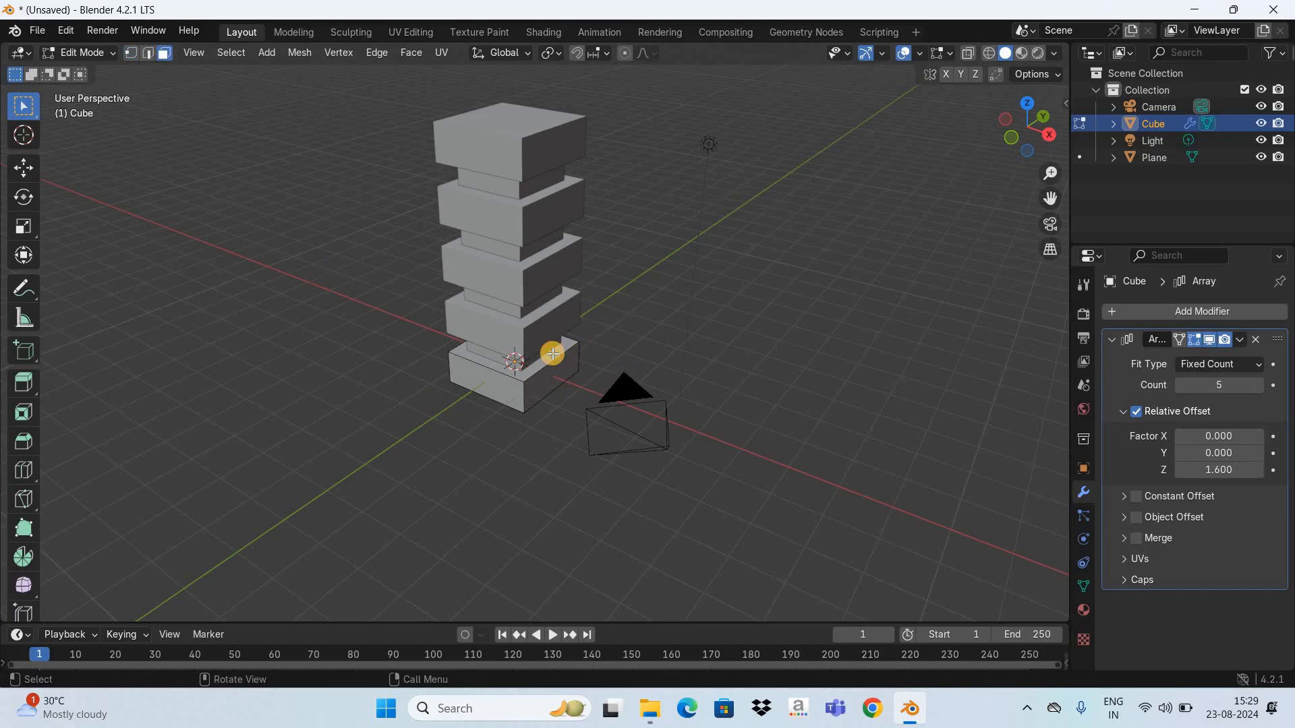
pyautogui.click(552, 353)
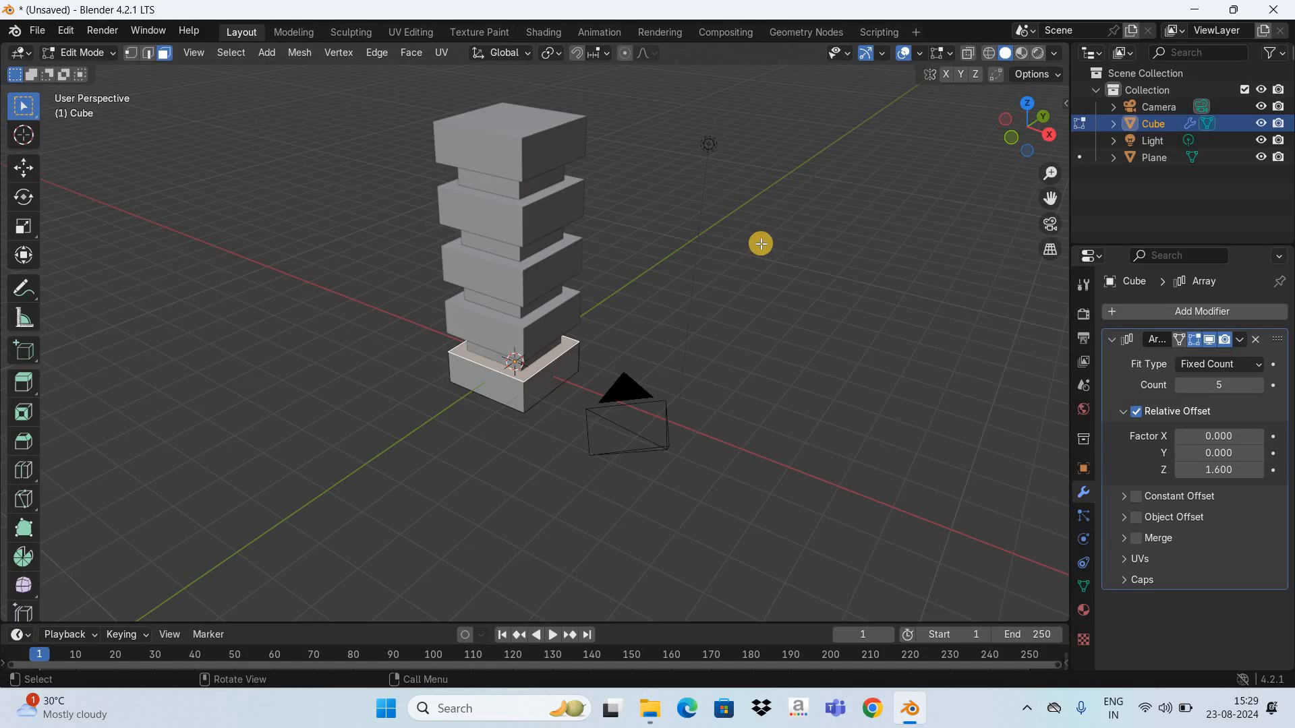
pyautogui.press('i')
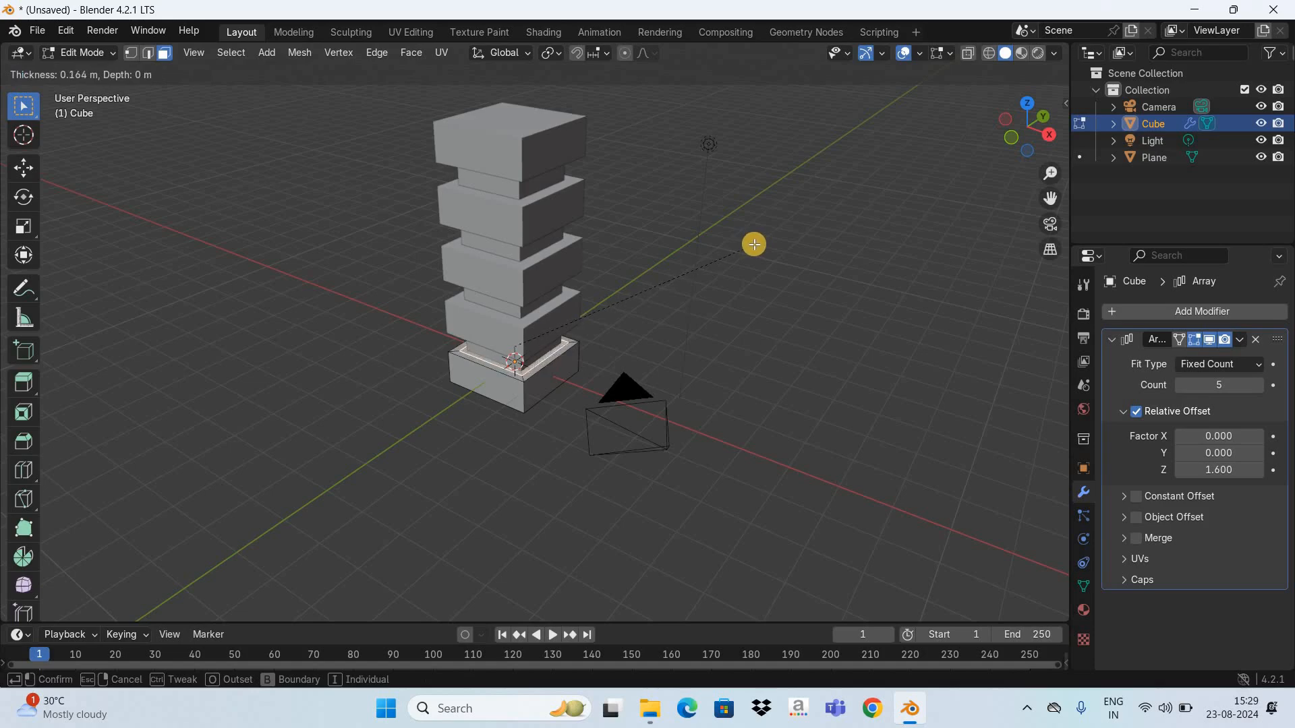
pyautogui.click(754, 244)
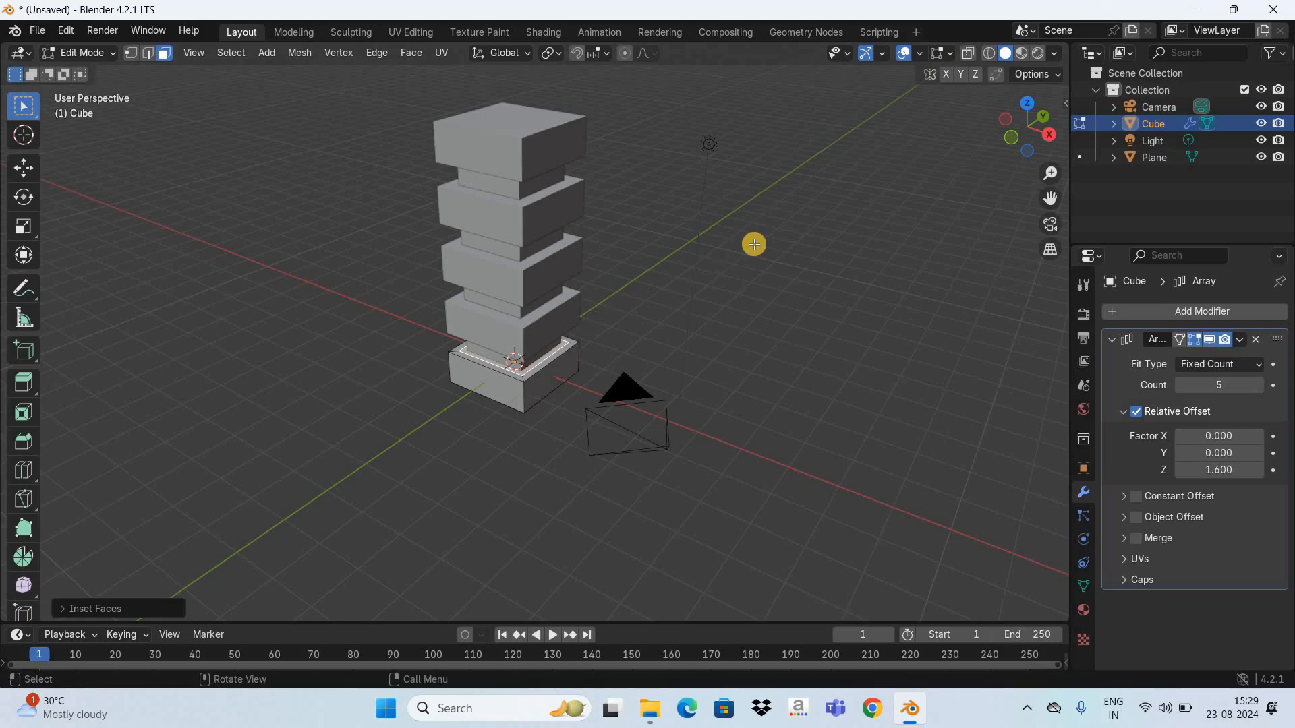
# Extrude the inset face of the slab downward by about 0.16 m to form a recessed floor with a raised rim.
pyautogui.press('e')
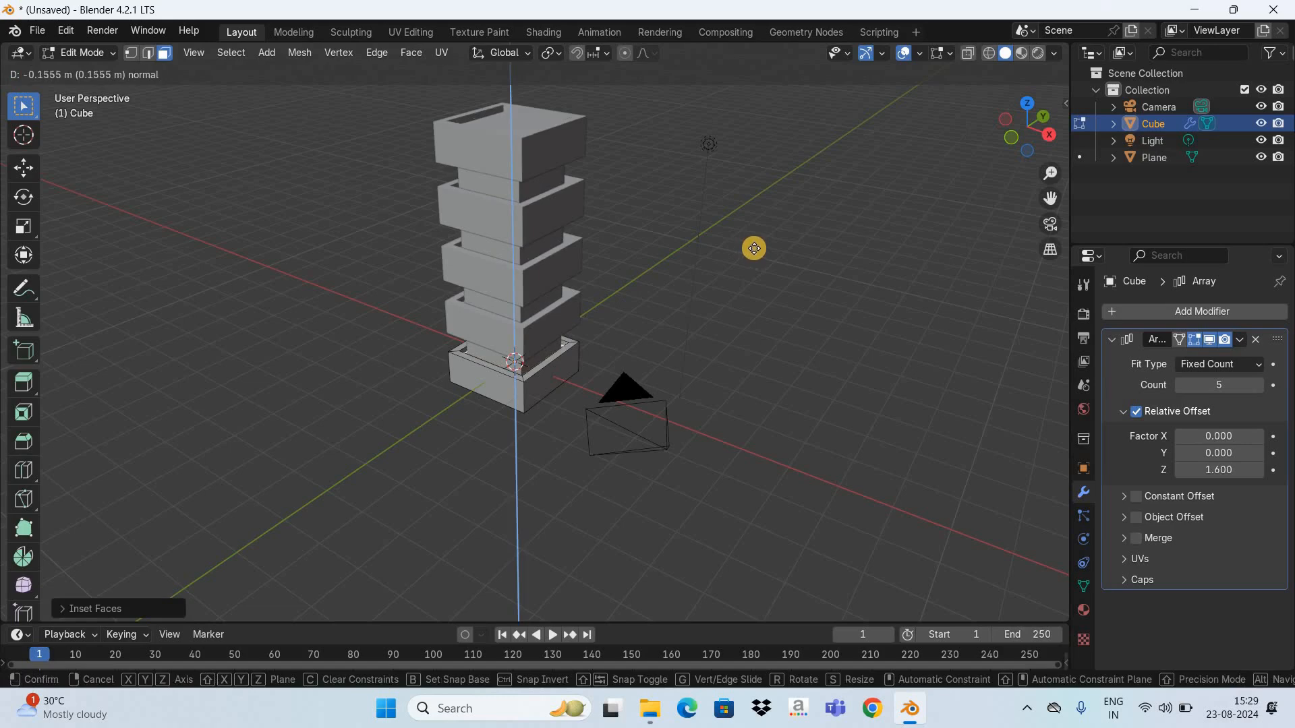
pyautogui.click(1009, 128)
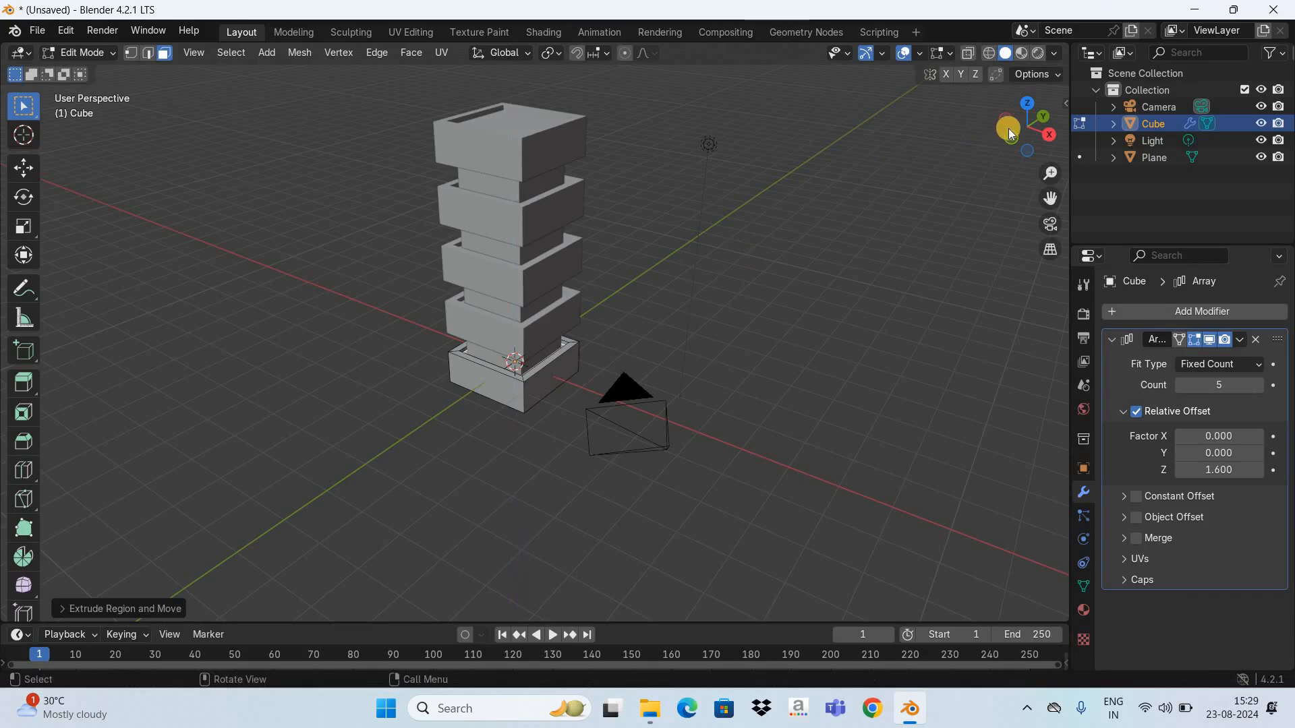
pyautogui.moveTo(1009, 128); pyautogui.dragTo(131, 127)
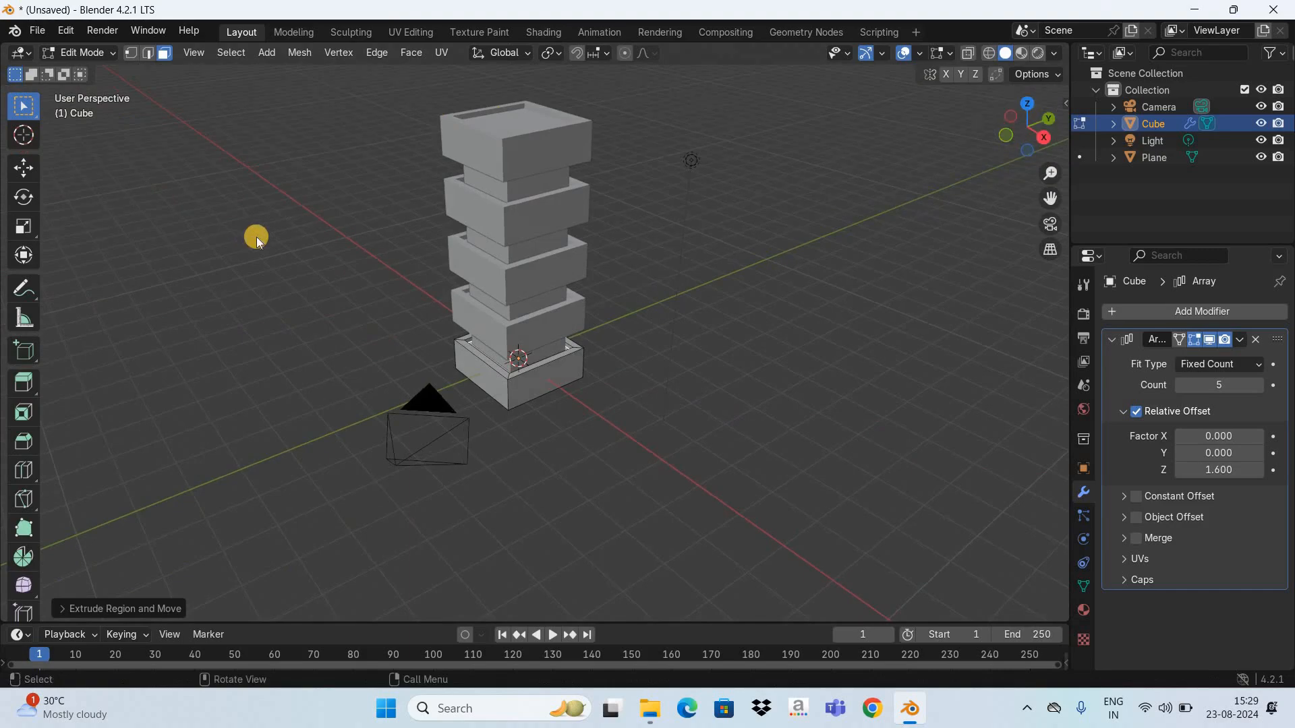
# Return to Object Mode and apply the Array modifier on the stacked slabs.
pyautogui.press('Tab')
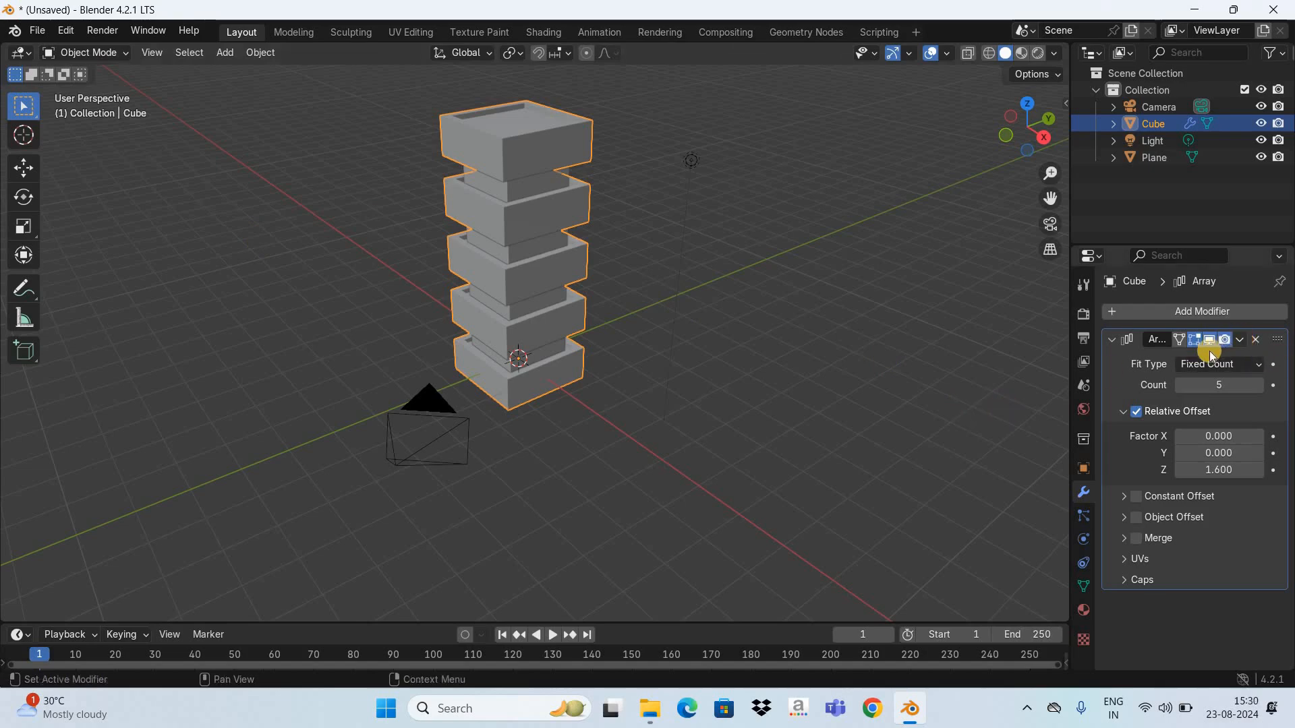
pyautogui.click(1242, 341)
pyautogui.hotkey('ctrl', 'a')
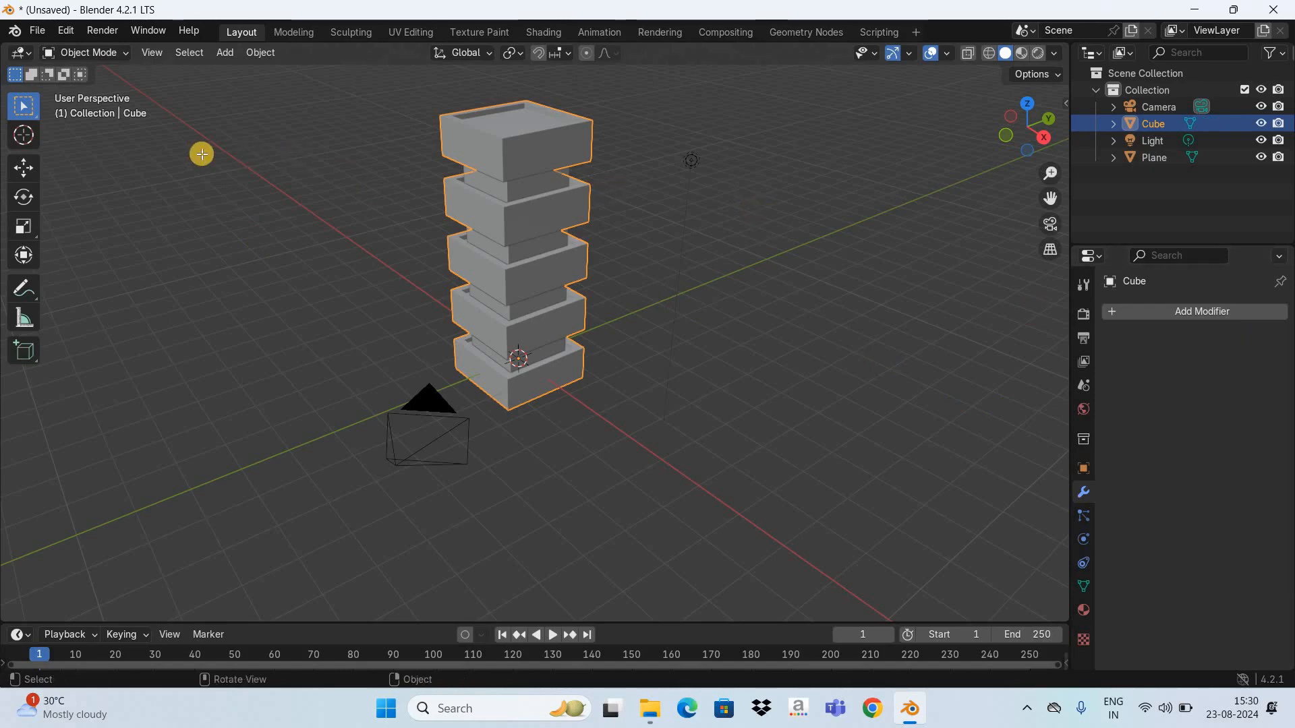
# Inset the recessed top face of the uppermost slab by about 0.2 m in Edit Mode.
pyautogui.press('Tab')
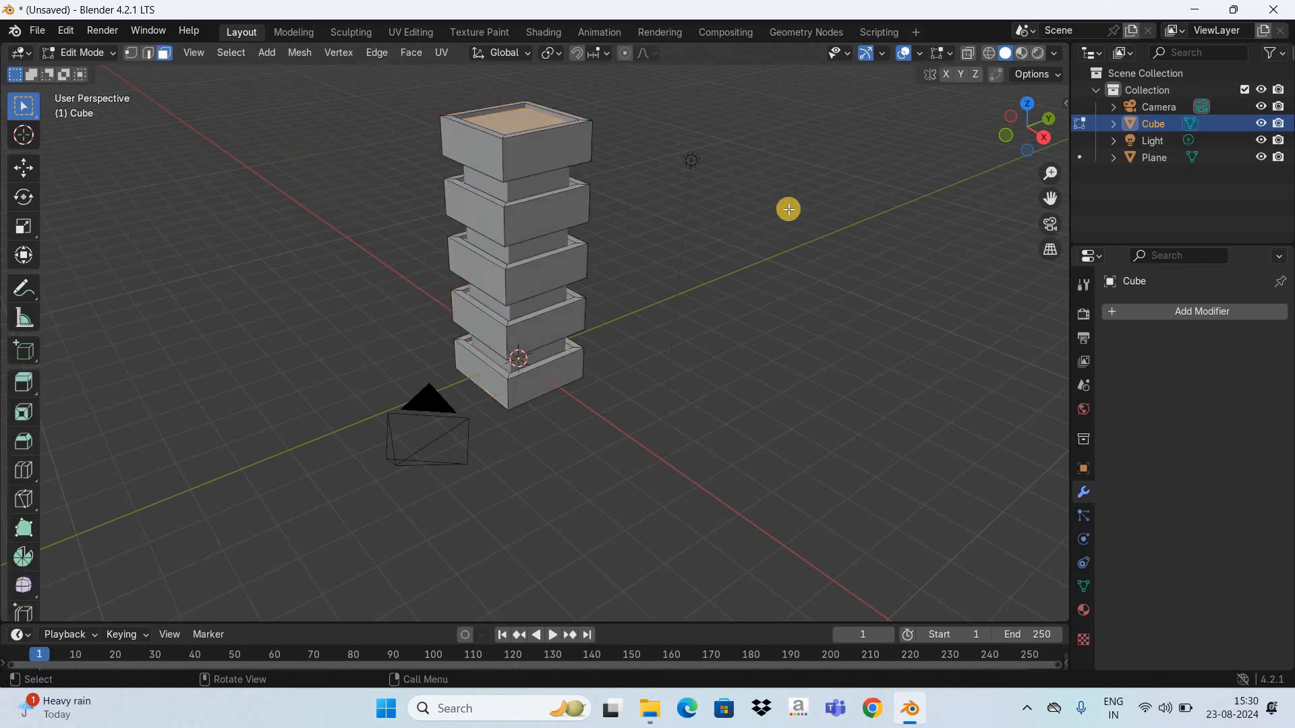
pyautogui.click(873, 218)
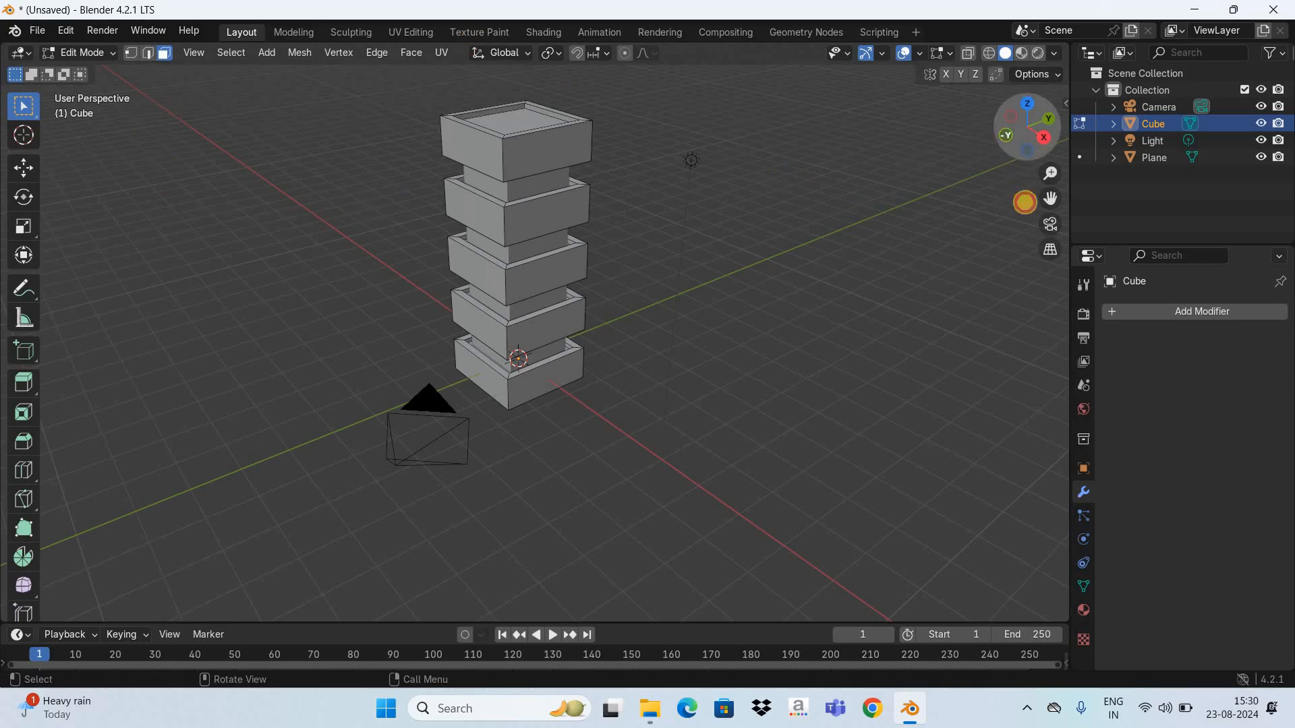
pyautogui.moveTo(477, 127); pyautogui.dragTo(506, 220, button='middle')
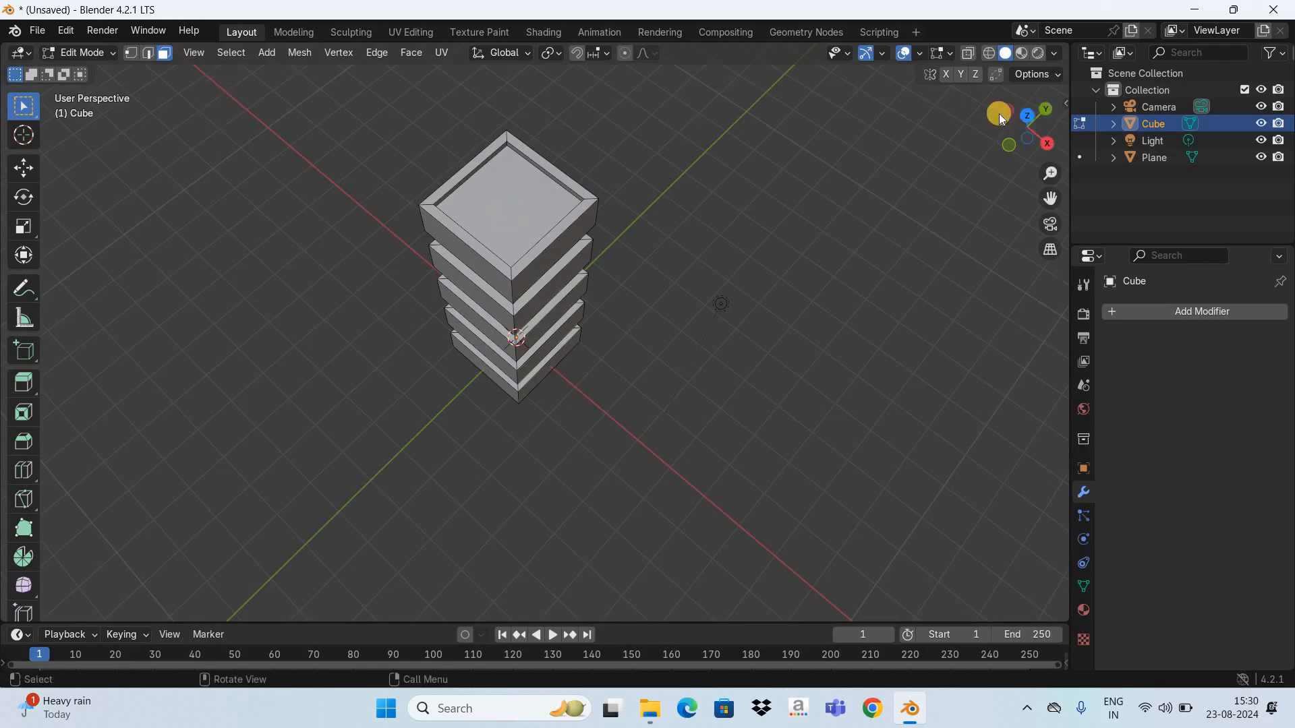
pyautogui.moveTo(1014, 128); pyautogui.dragTo(760, 136)
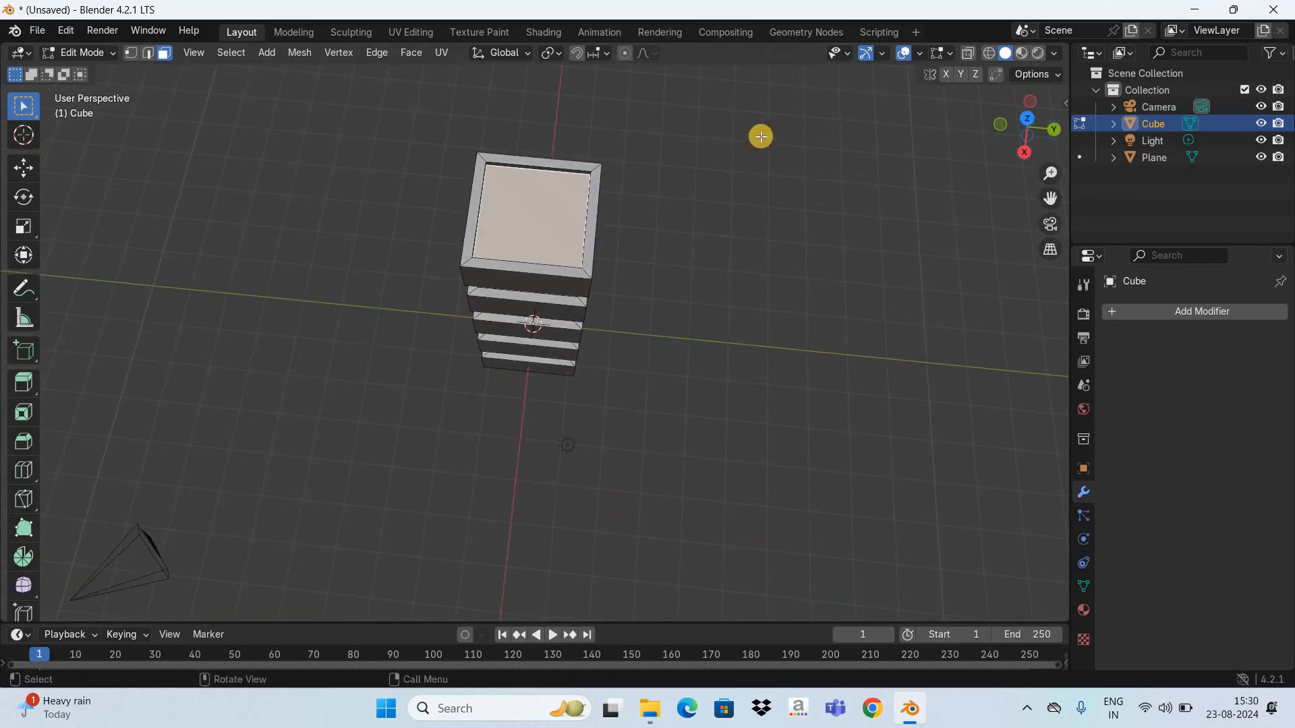
pyautogui.press('i')
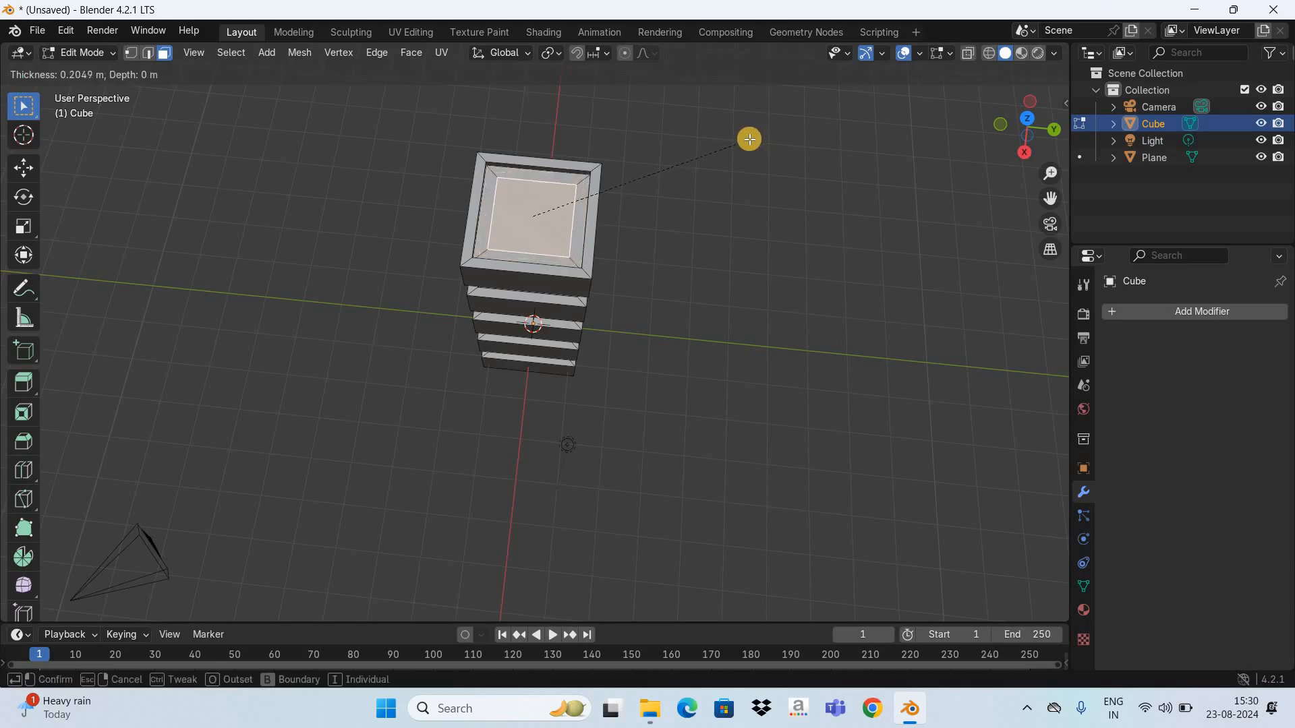
pyautogui.click(969, 152)
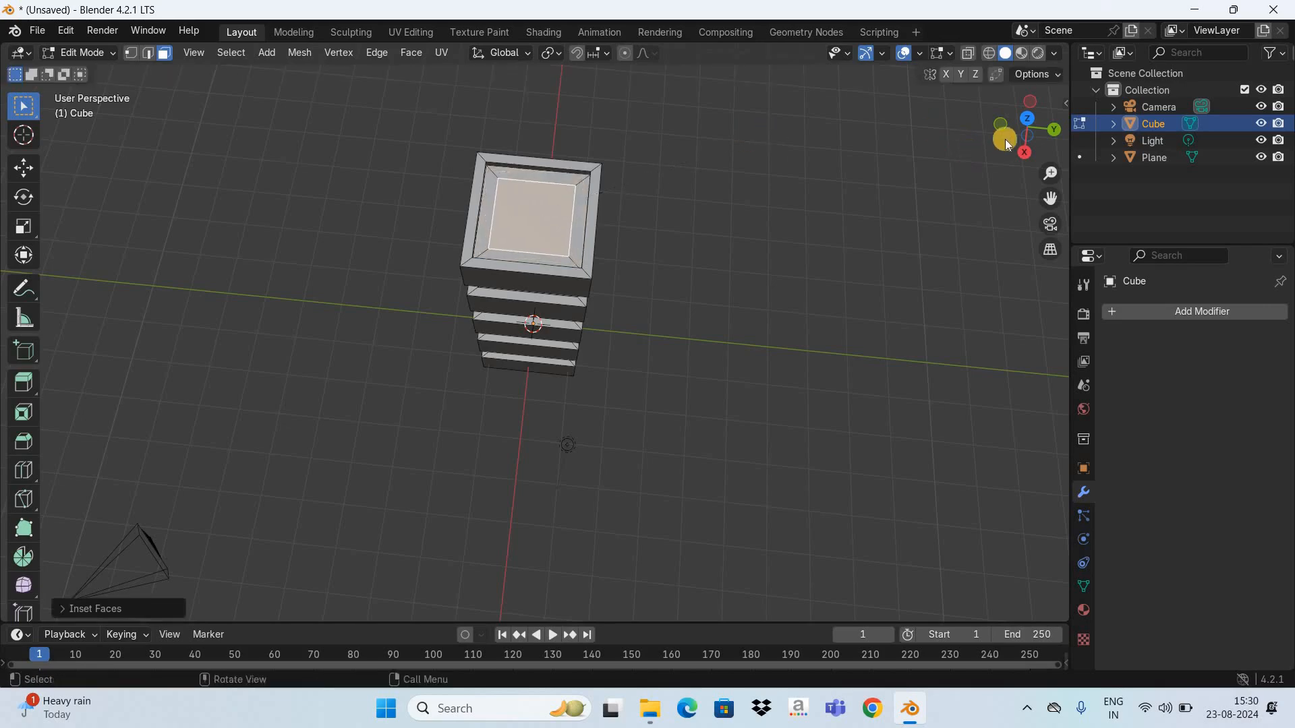
# Extrude the newly inset roof face upward by about 0.3 m to raise a first block.
pyautogui.moveTo(1023, 101); pyautogui.dragTo(734, 110)
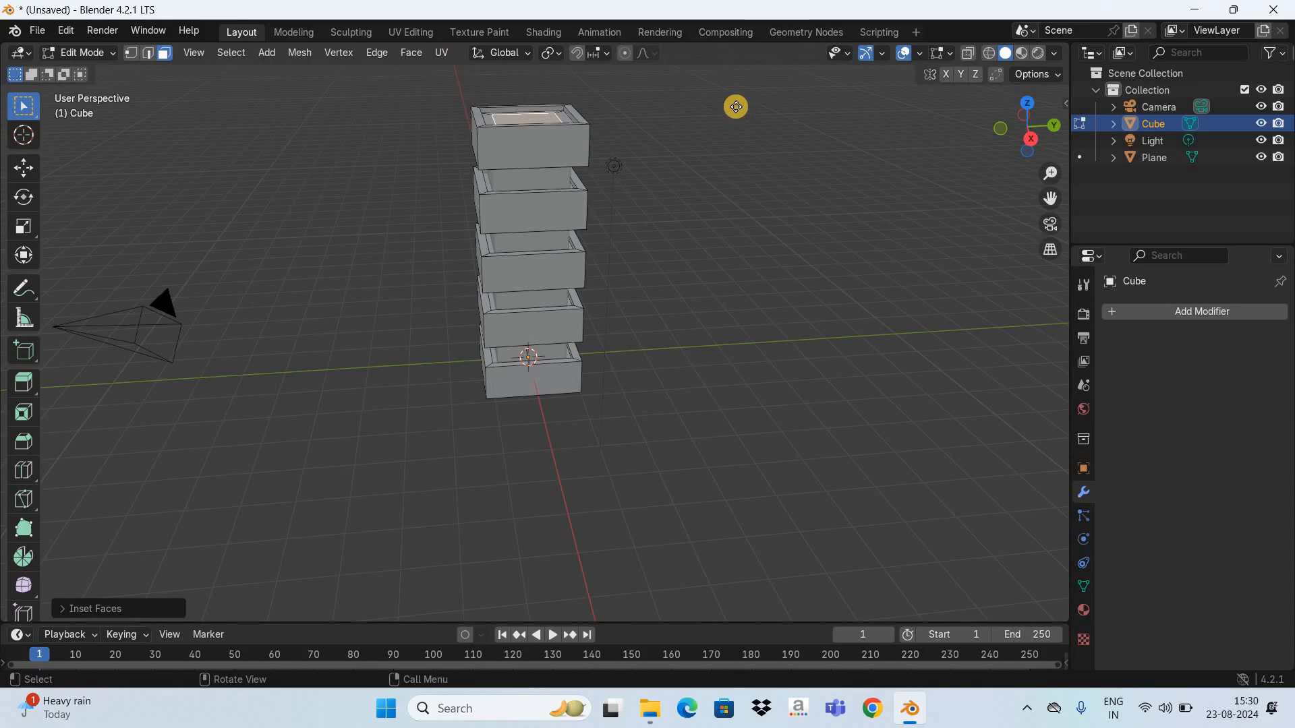
pyautogui.press('e')
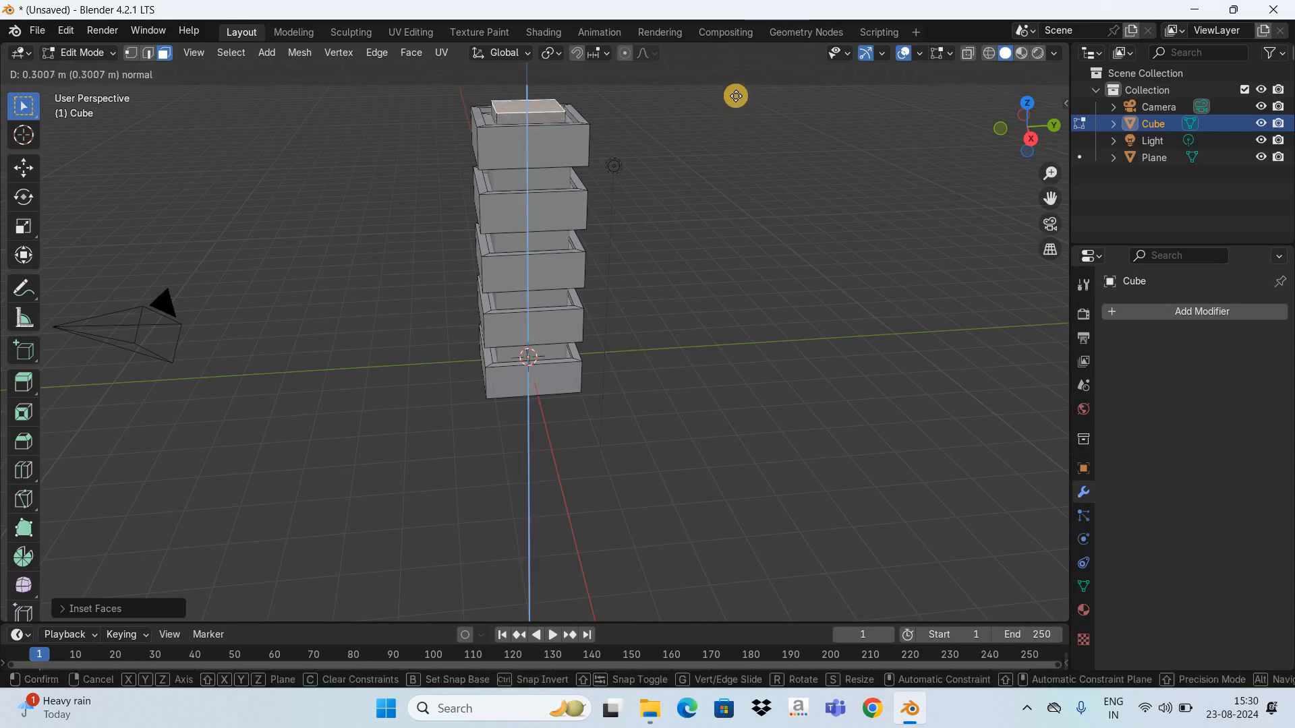
pyautogui.click(1010, 119)
# Inset the raised roof block's top face by about 0.16 m and extrude it up about 0.24 m as a second tier.
pyautogui.moveTo(1010, 121); pyautogui.dragTo(783, 117)
pyautogui.press('i')
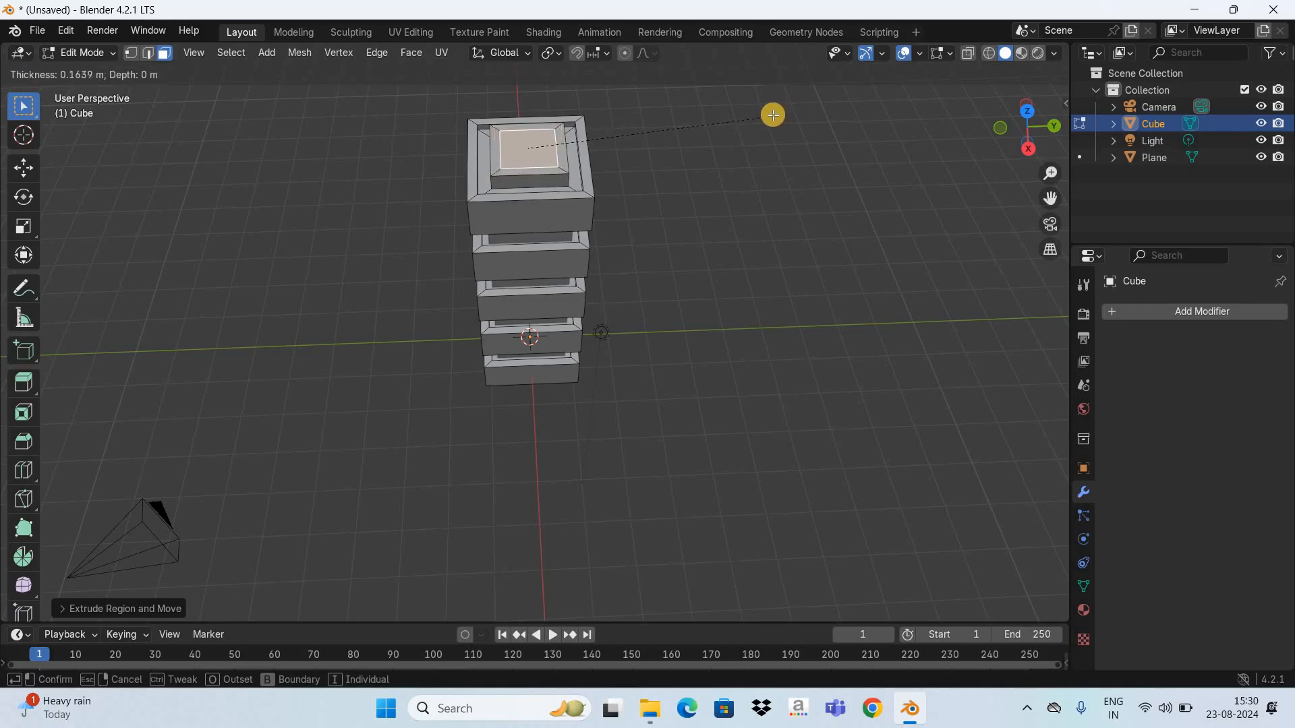
pyautogui.click(1009, 147)
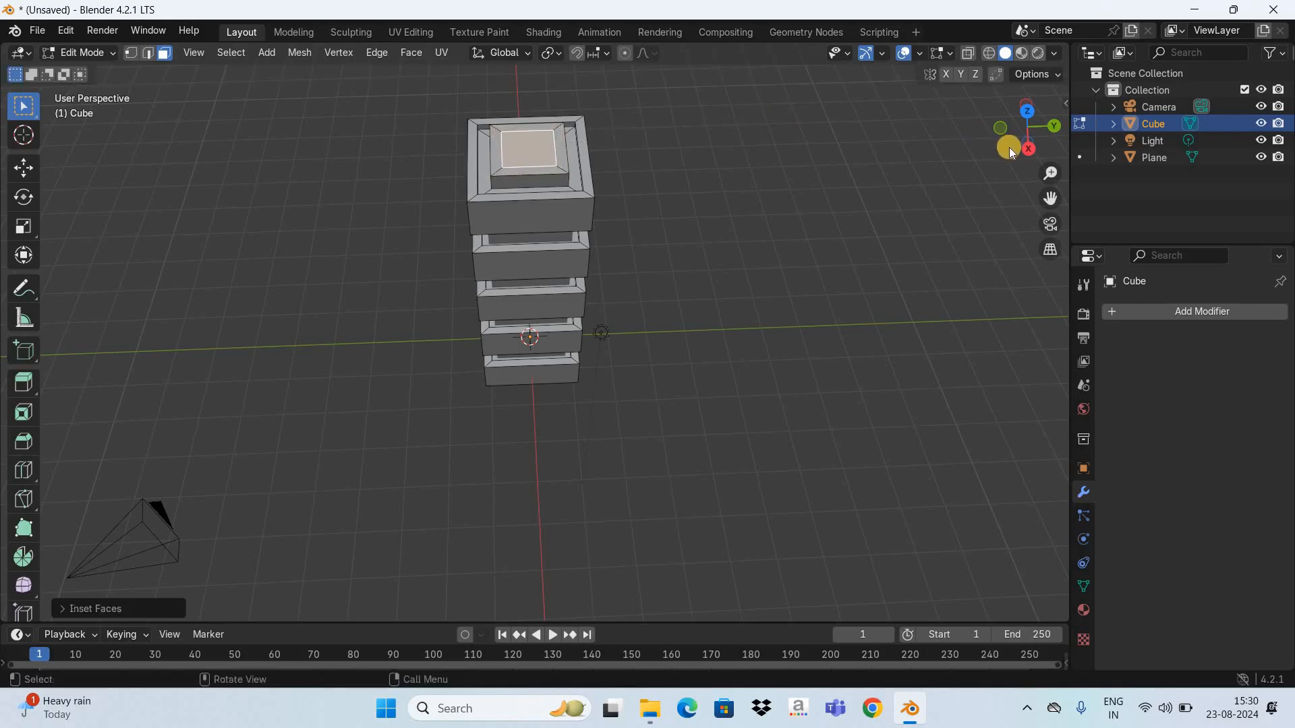
pyautogui.moveTo(1012, 124); pyautogui.dragTo(743, 130)
pyautogui.press('e')
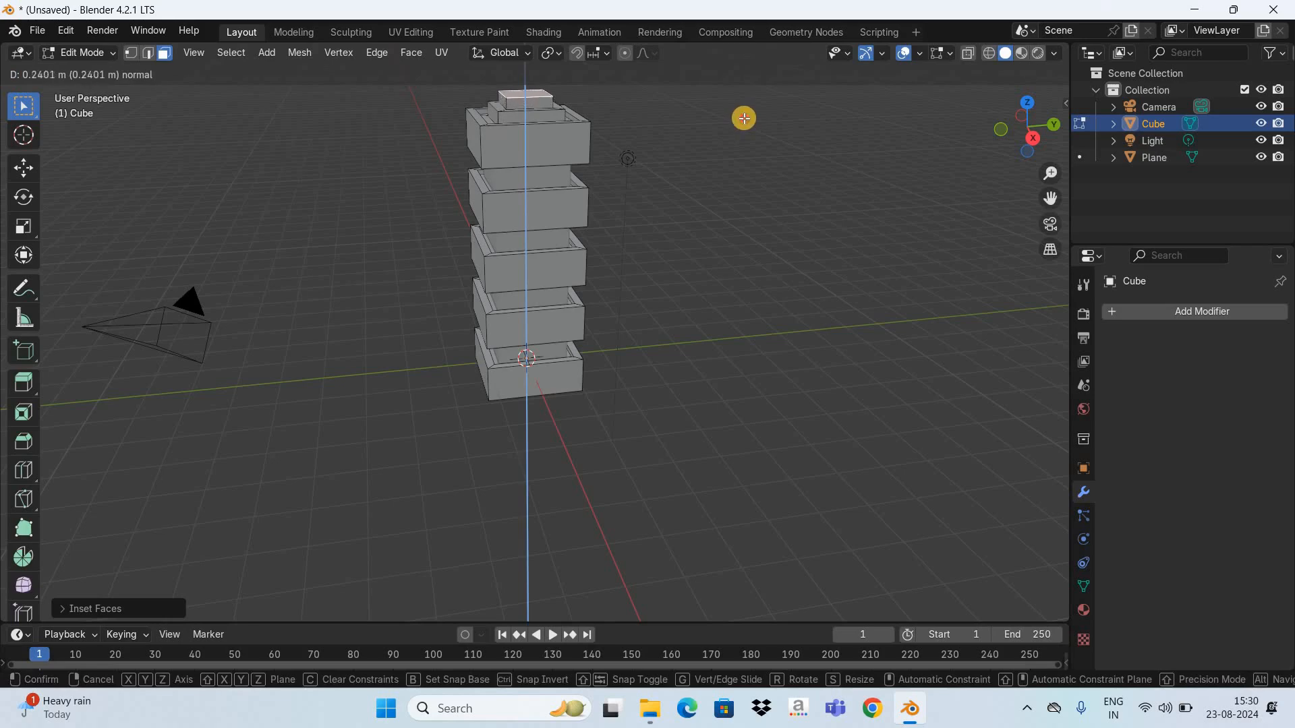
pyautogui.click(1029, 143)
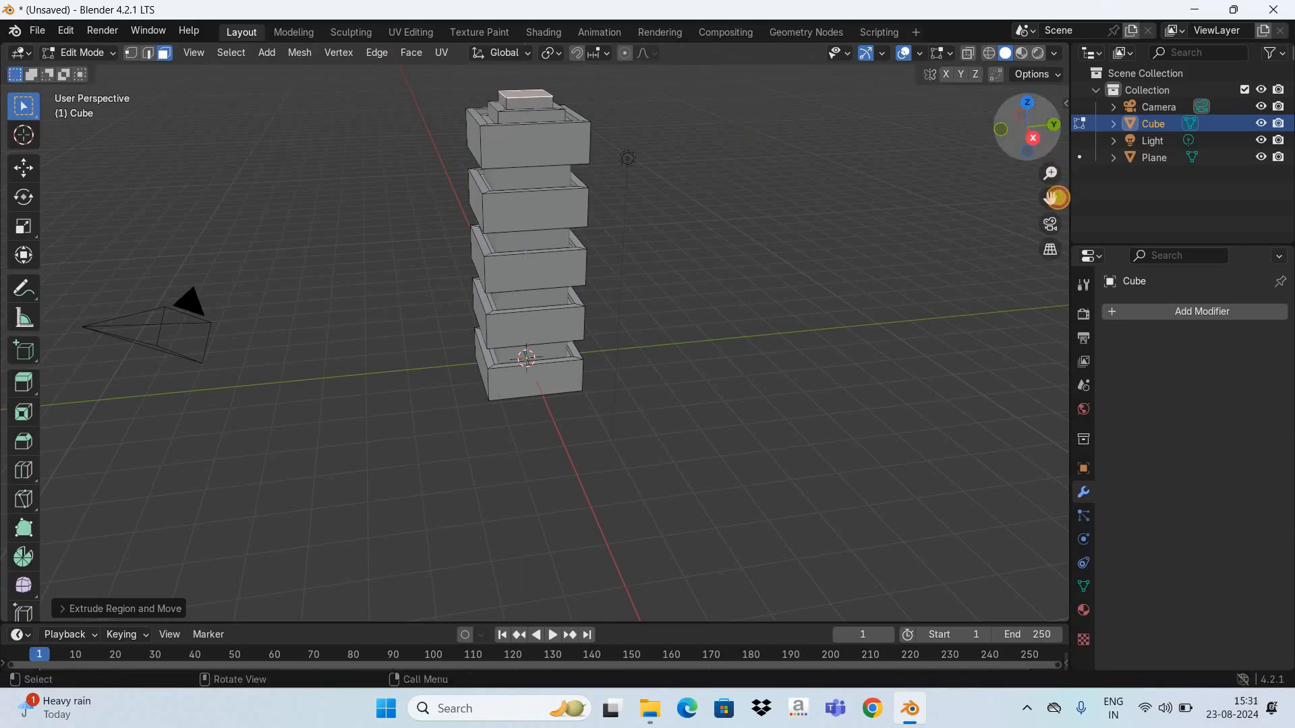
# Inset the second roof tier's top face by about 0.17 m and extrude it down about 0.1 m to form a recess.
pyautogui.moveTo(1028, 135); pyautogui.dragTo(711, 128)
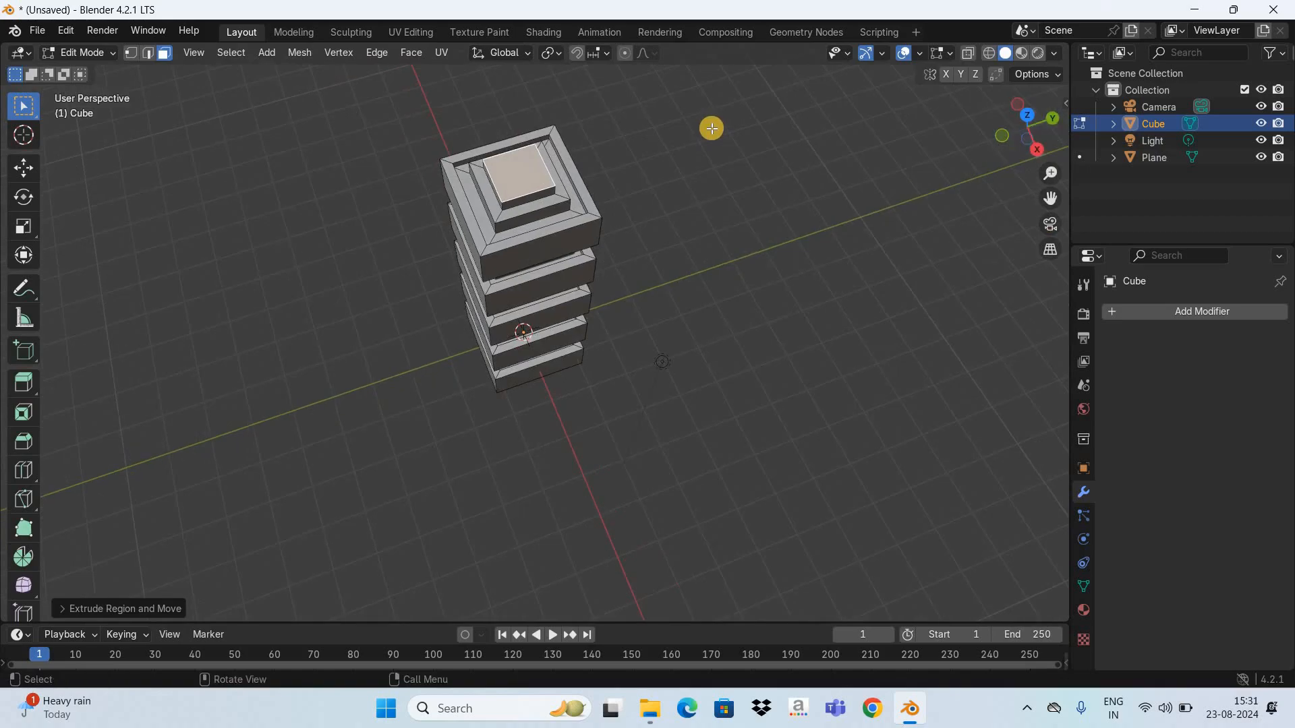
pyautogui.press('i')
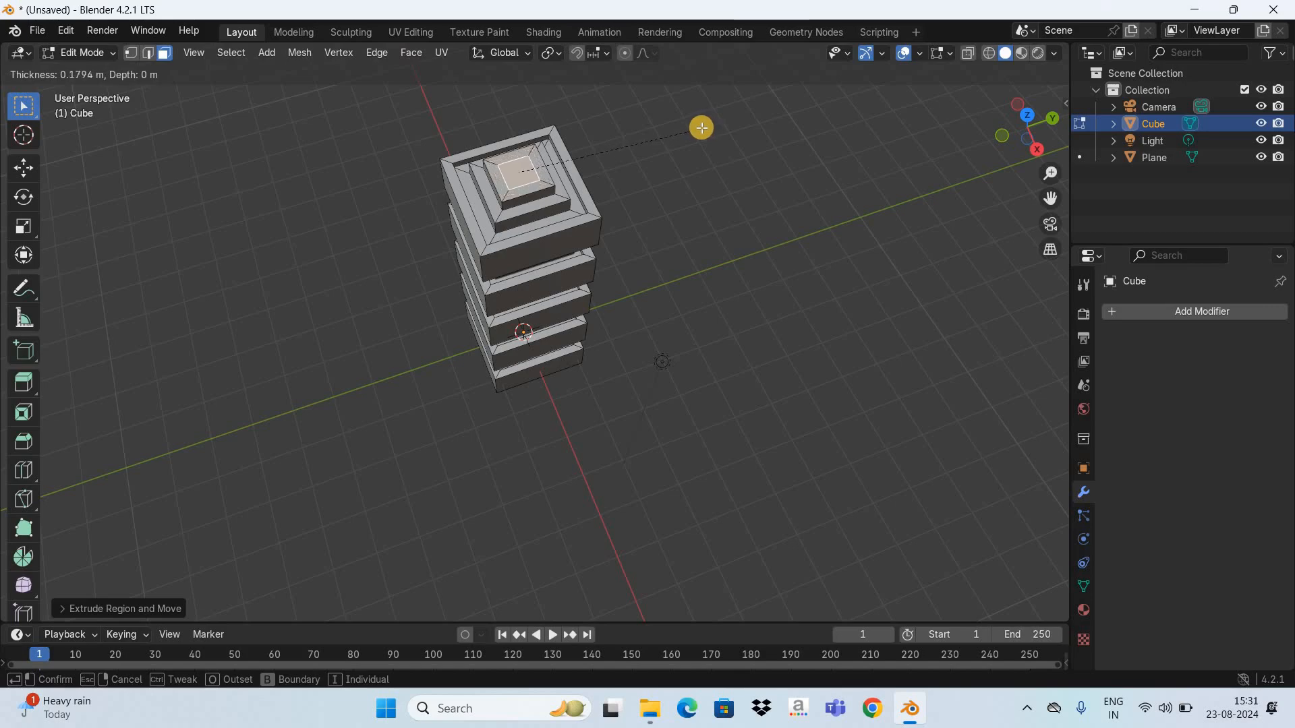
pyautogui.click(701, 126)
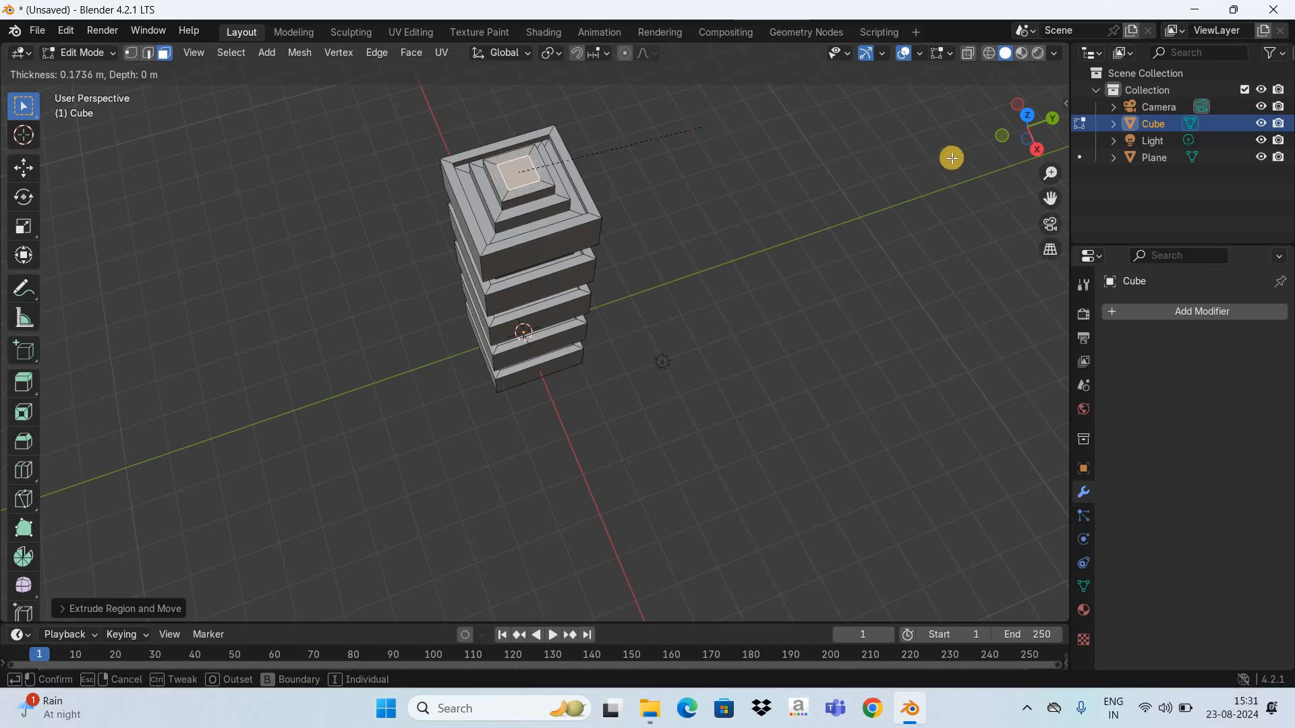
pyautogui.moveTo(1002, 118); pyautogui.dragTo(728, 106)
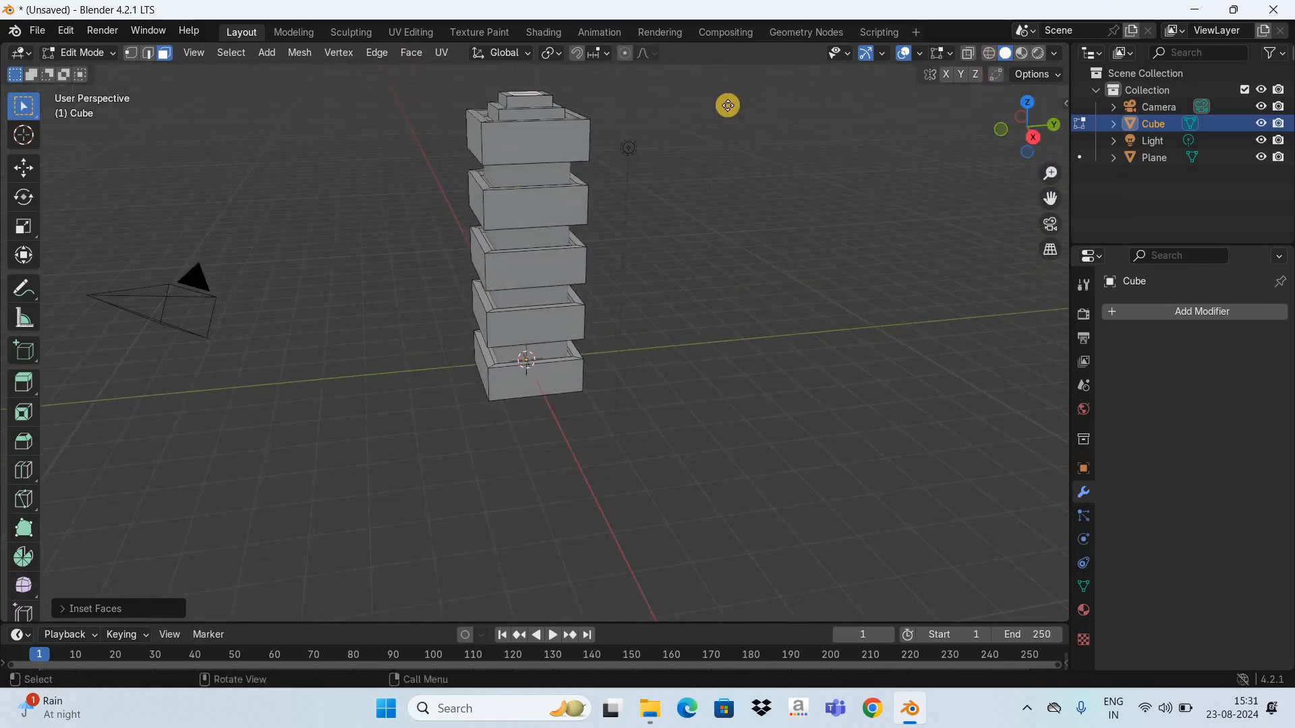
pyautogui.press('e')
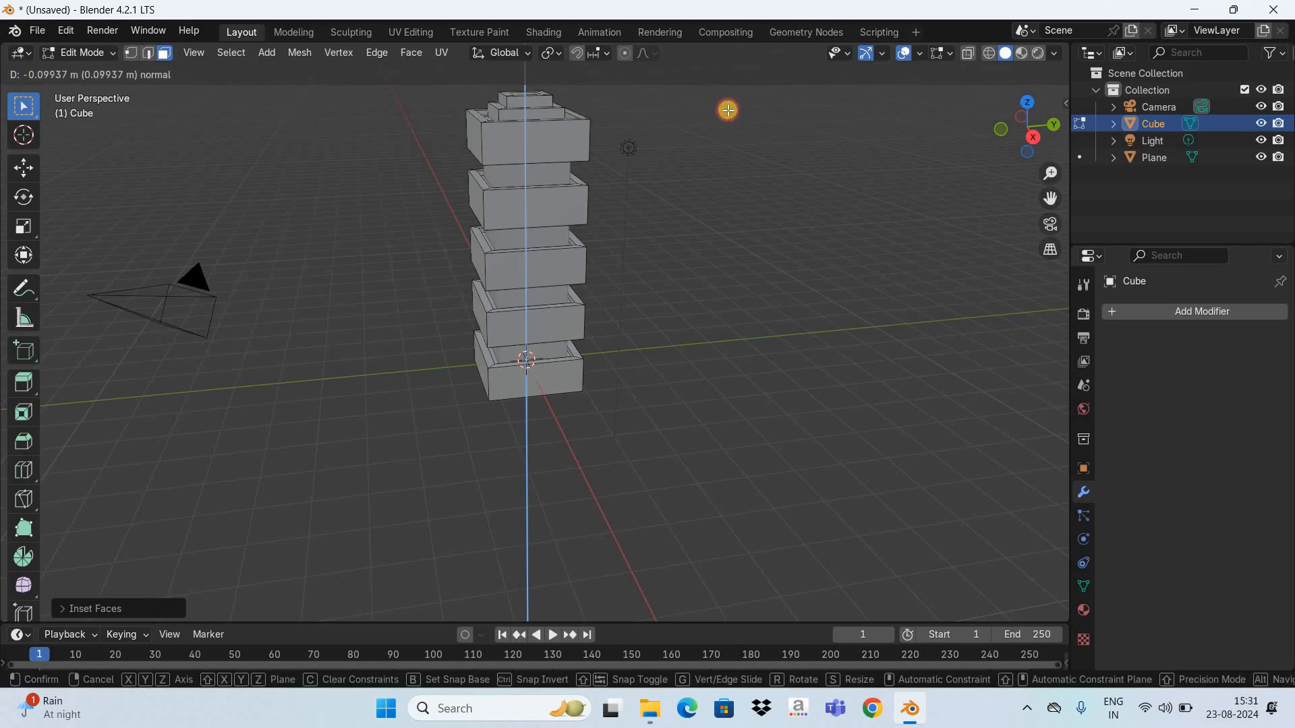
pyautogui.click(1002, 128)
# Bevel the four vertical corner edges of the topmost roof recess by about 0.126 m, using edge selection.
pyautogui.moveTo(1005, 183); pyautogui.dragTo(853, 147)
pyautogui.click(276, 108)
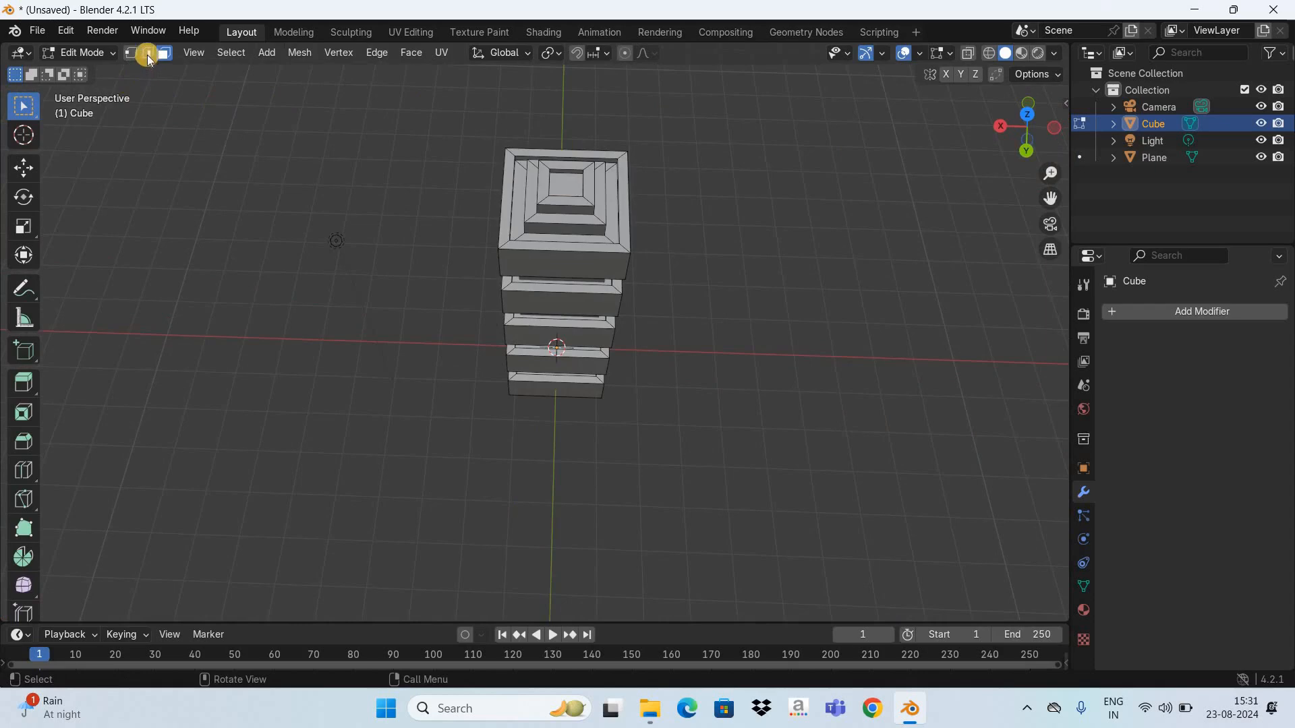
pyautogui.press('2')
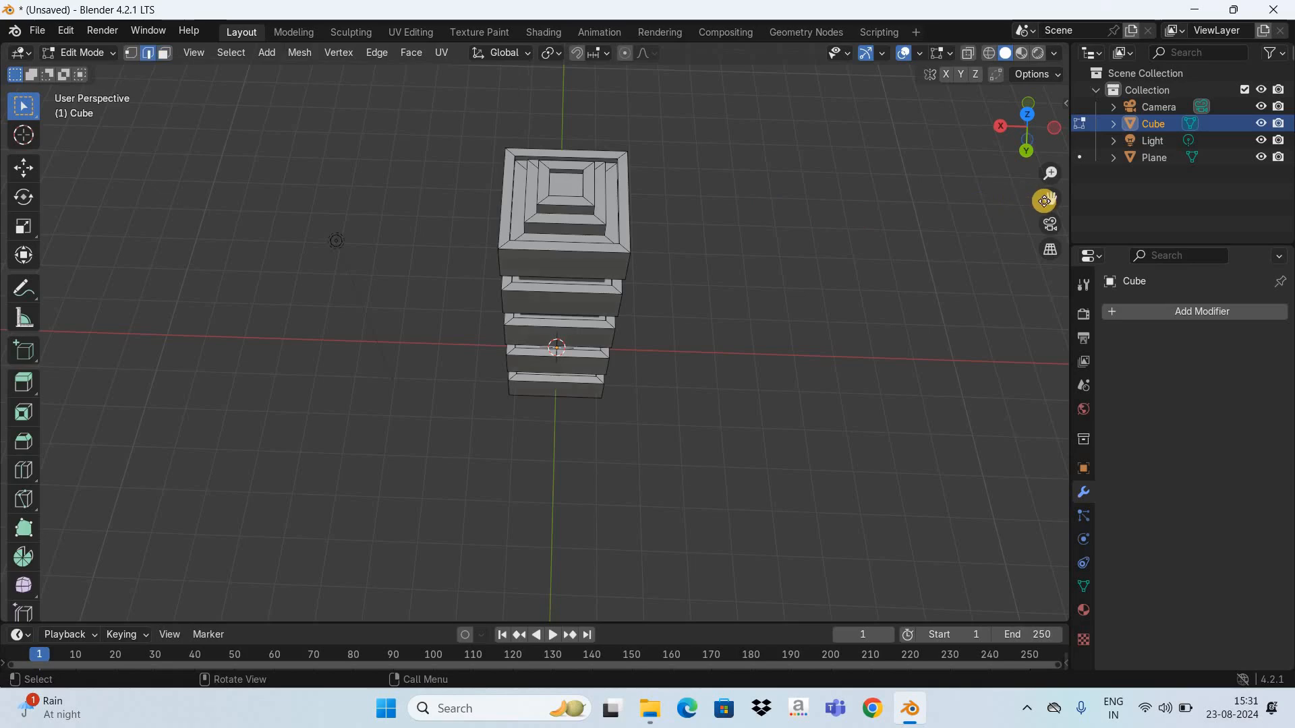
pyautogui.moveTo(1047, 201); pyautogui.dragTo(1043, 82)
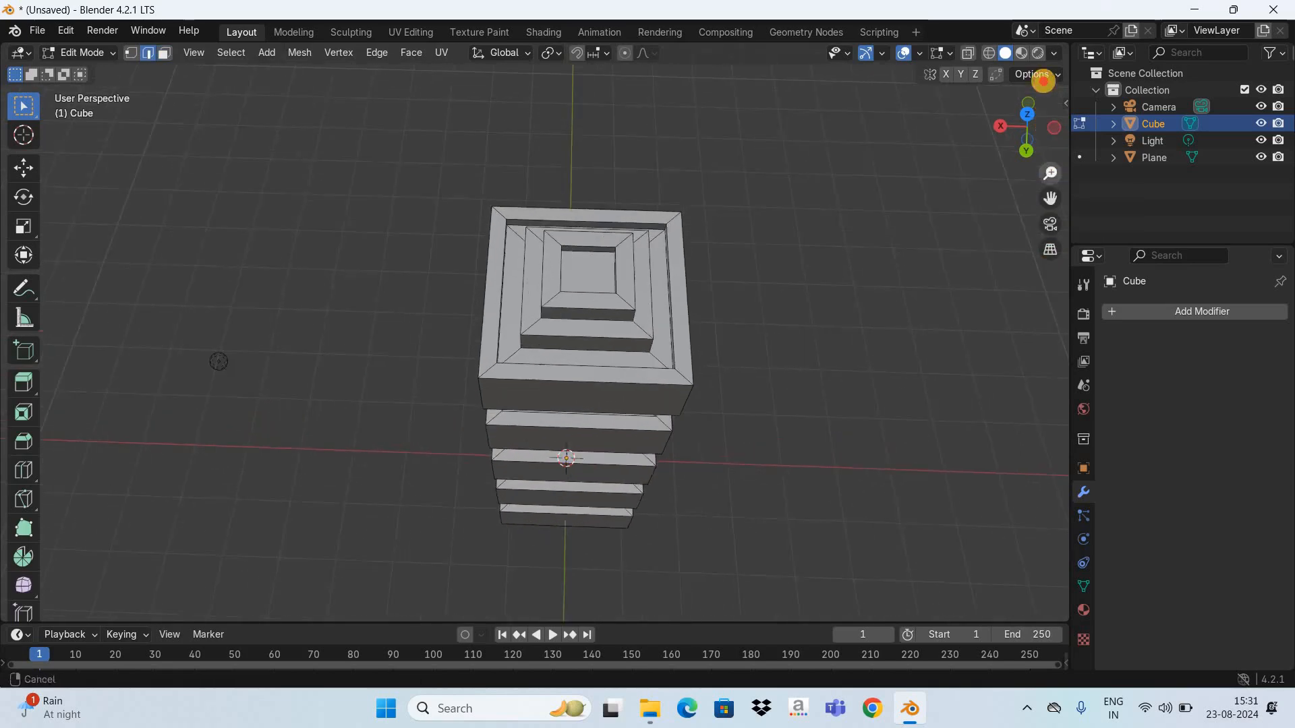
pyautogui.moveTo(1050, 194); pyautogui.dragTo(647, 123)
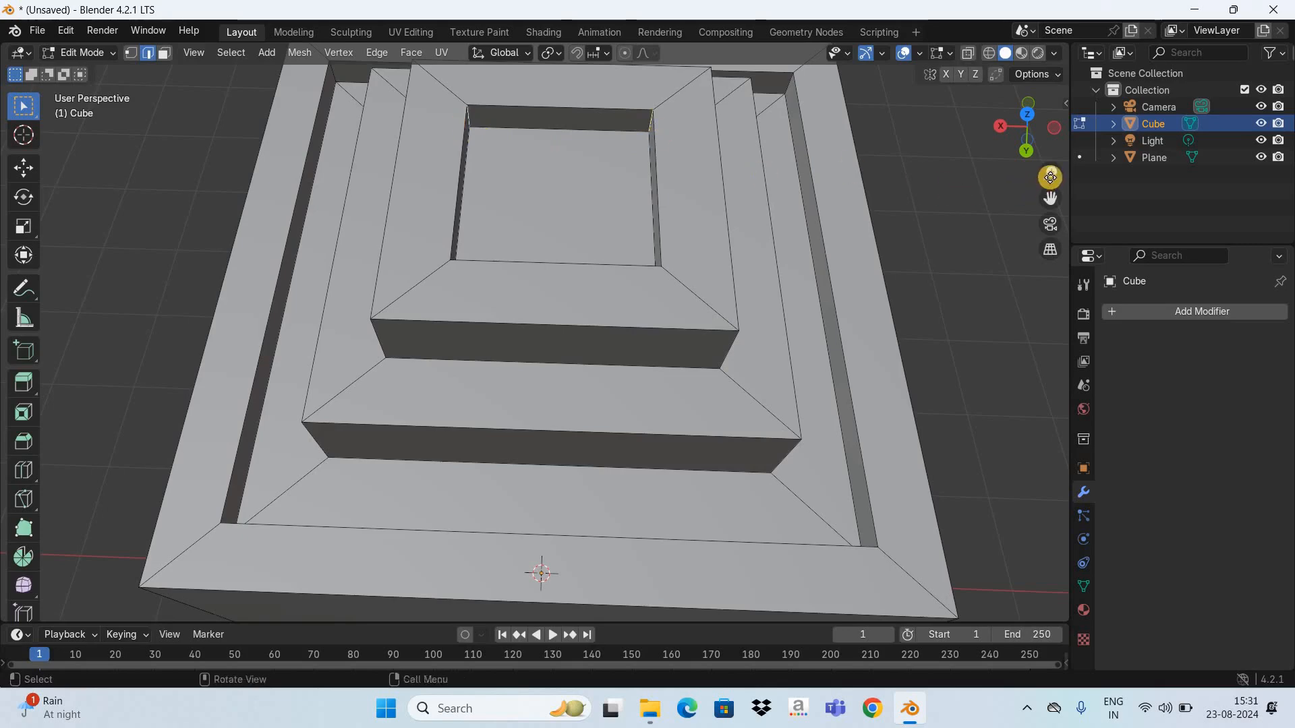
pyautogui.moveTo(1050, 175); pyautogui.dragTo(1047, 335)
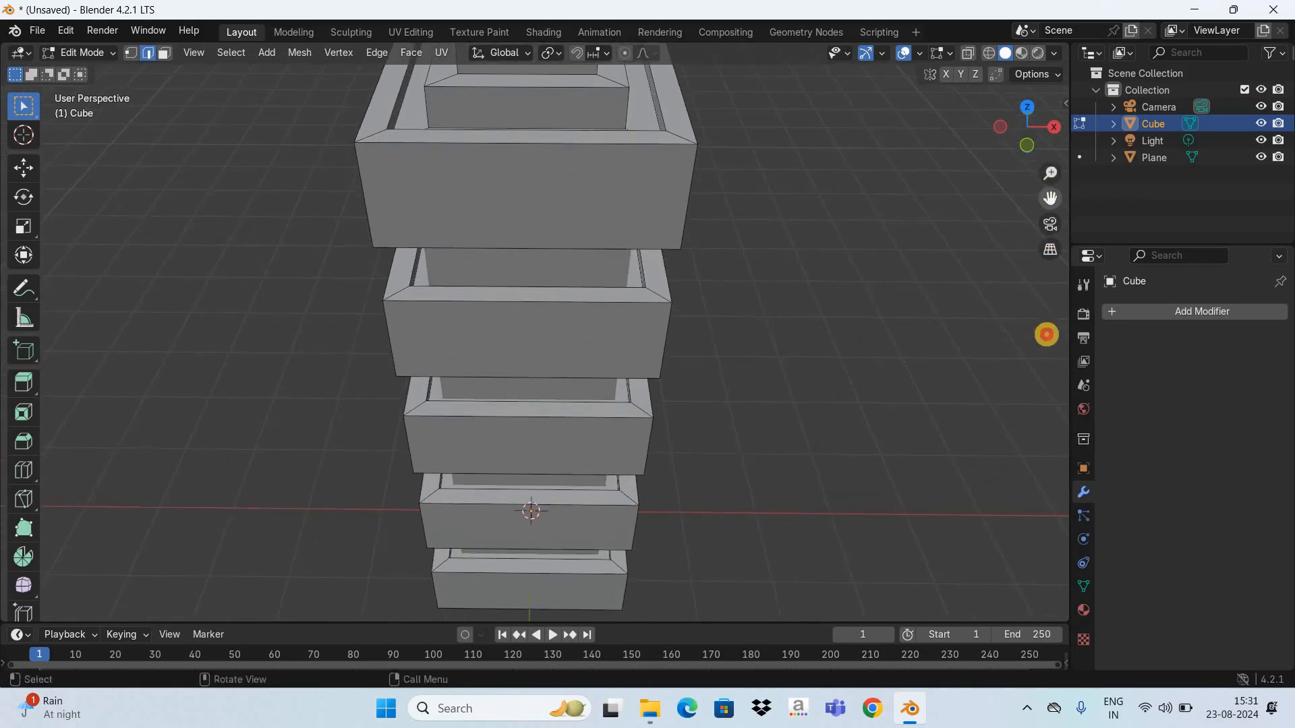
pyautogui.moveTo(1050, 200); pyautogui.dragTo(1049, 367)
pyautogui.moveTo(1039, 128); pyautogui.dragTo(406, 193)
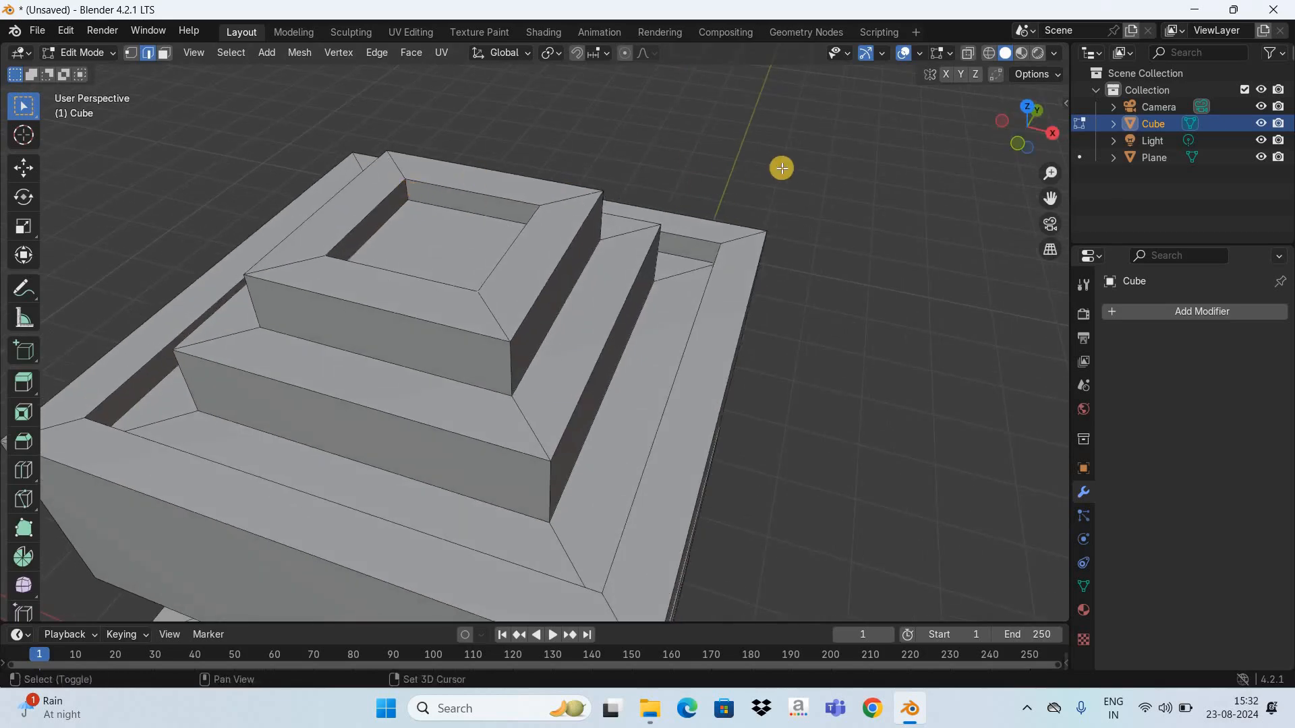
pyautogui.moveTo(1014, 125); pyautogui.dragTo(696, 178)
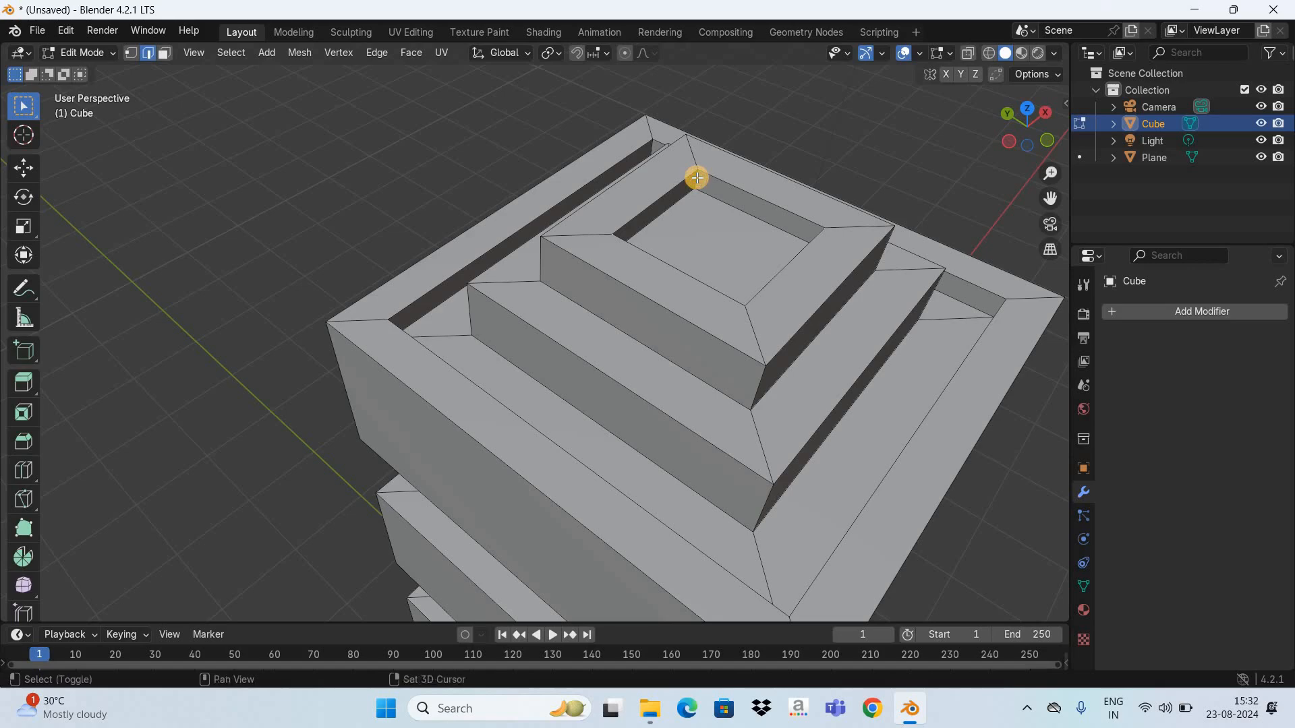
pyautogui.moveTo(1010, 124); pyautogui.dragTo(1048, 188)
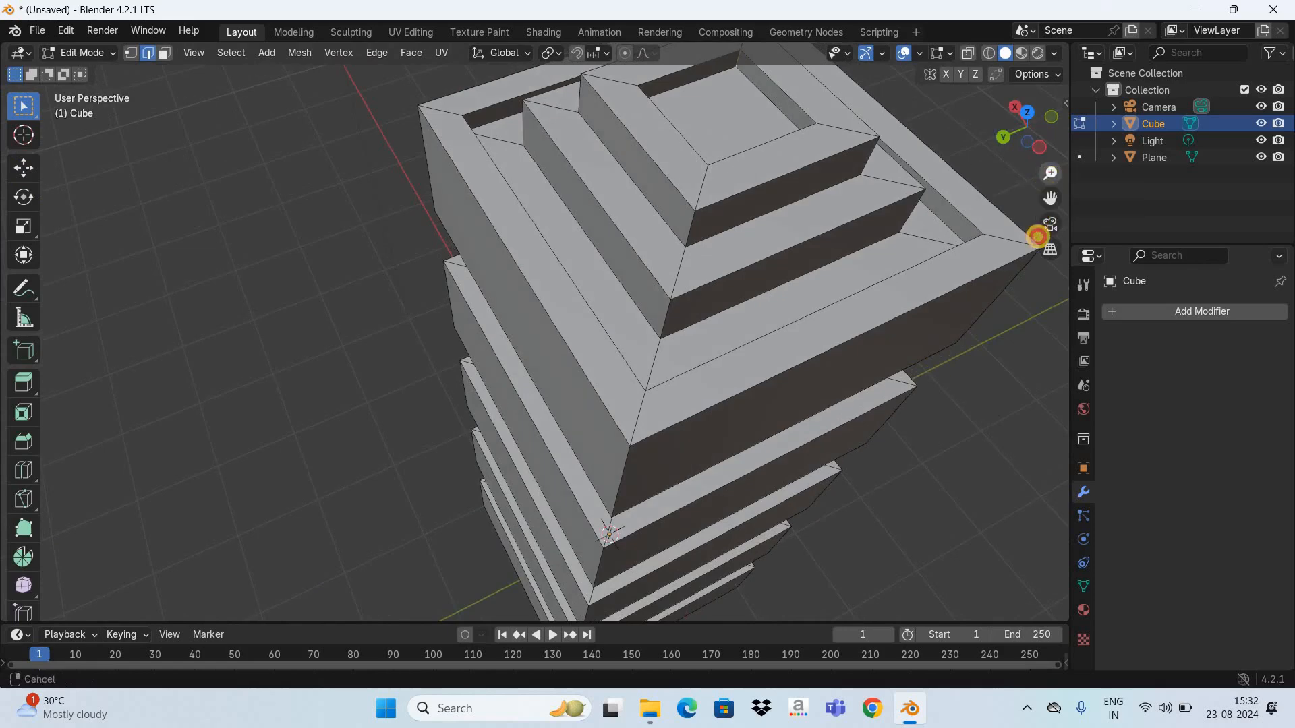
pyautogui.moveTo(1008, 118); pyautogui.dragTo(1019, 135)
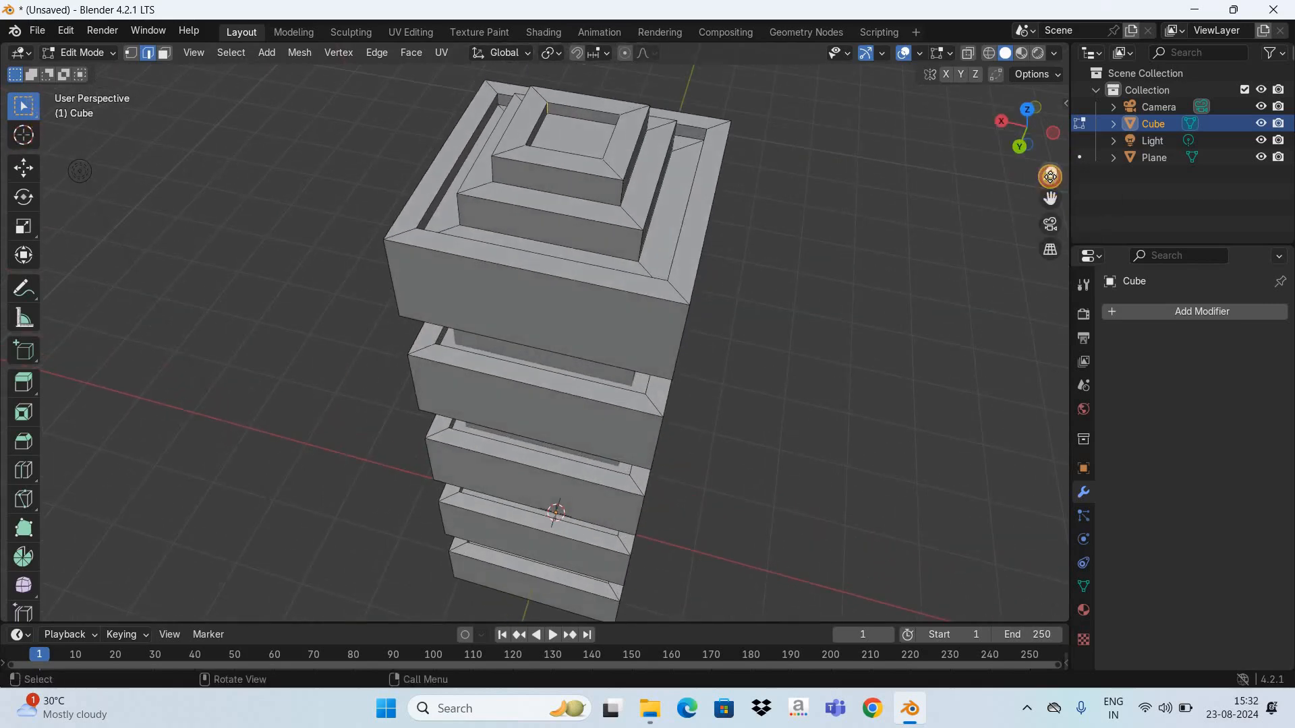
pyautogui.moveTo(1050, 200); pyautogui.dragTo(1038, 315)
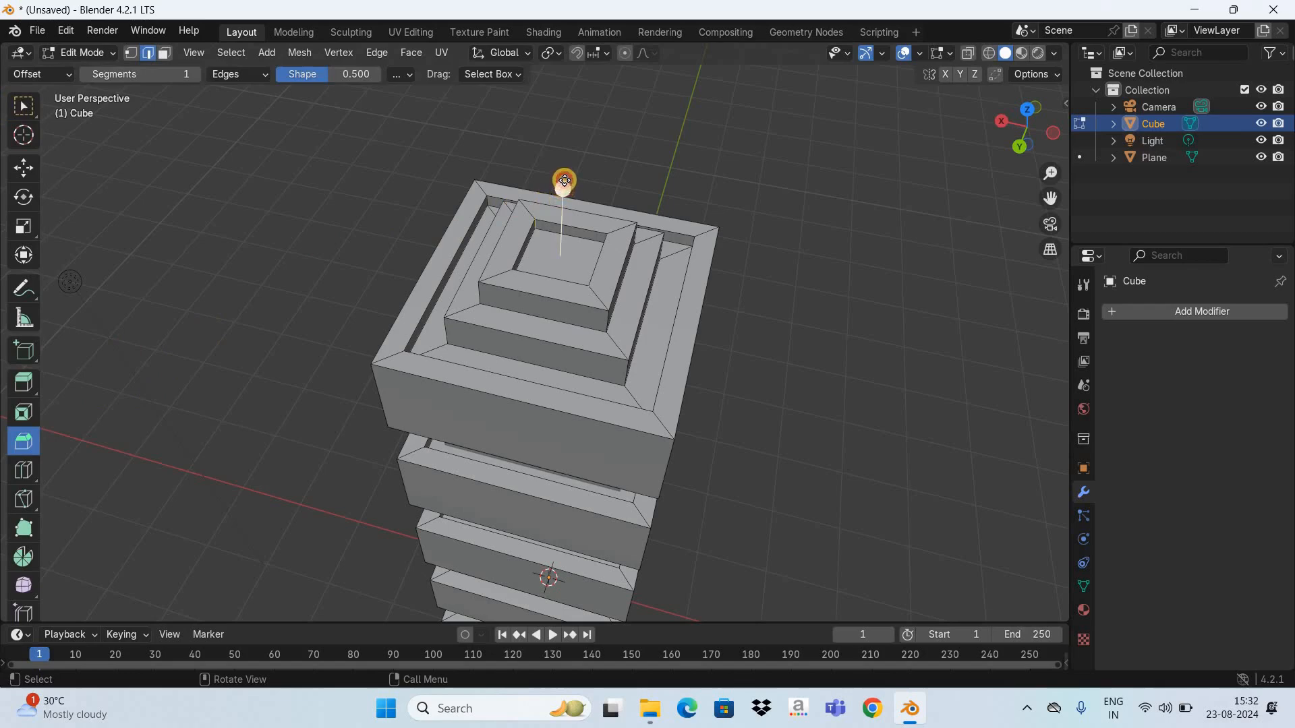
pyautogui.moveTo(564, 181); pyautogui.dragTo(567, 167)
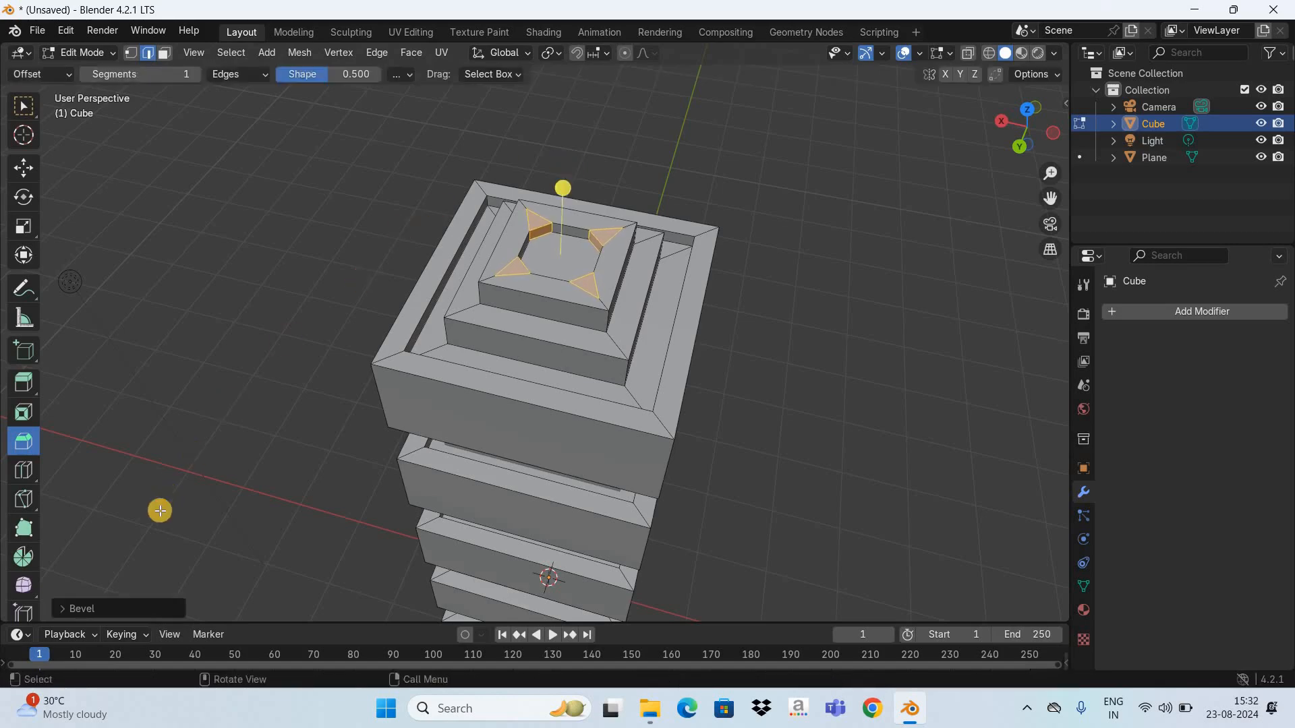
# Set the recess corner bevel to 5 segments and return to Object Mode.
pyautogui.click(106, 609)
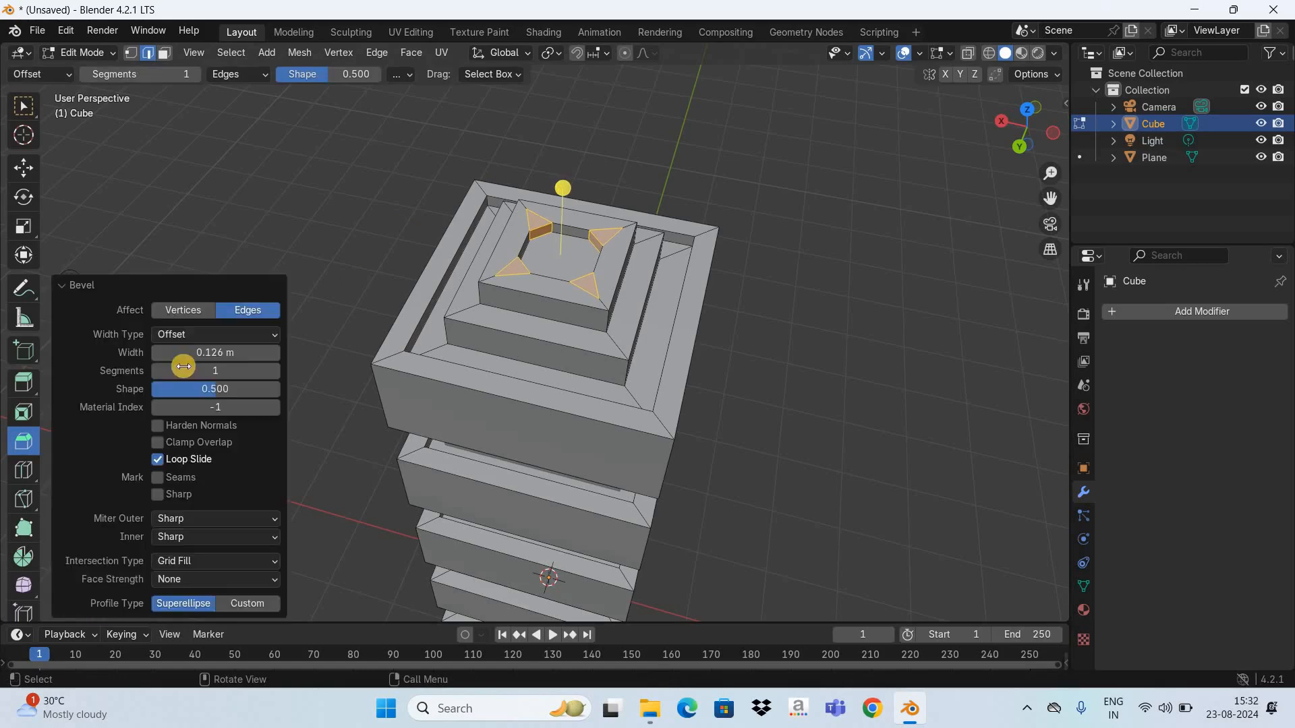
pyautogui.click(275, 371)
pyautogui.click(275, 370)
pyautogui.click(275, 370)
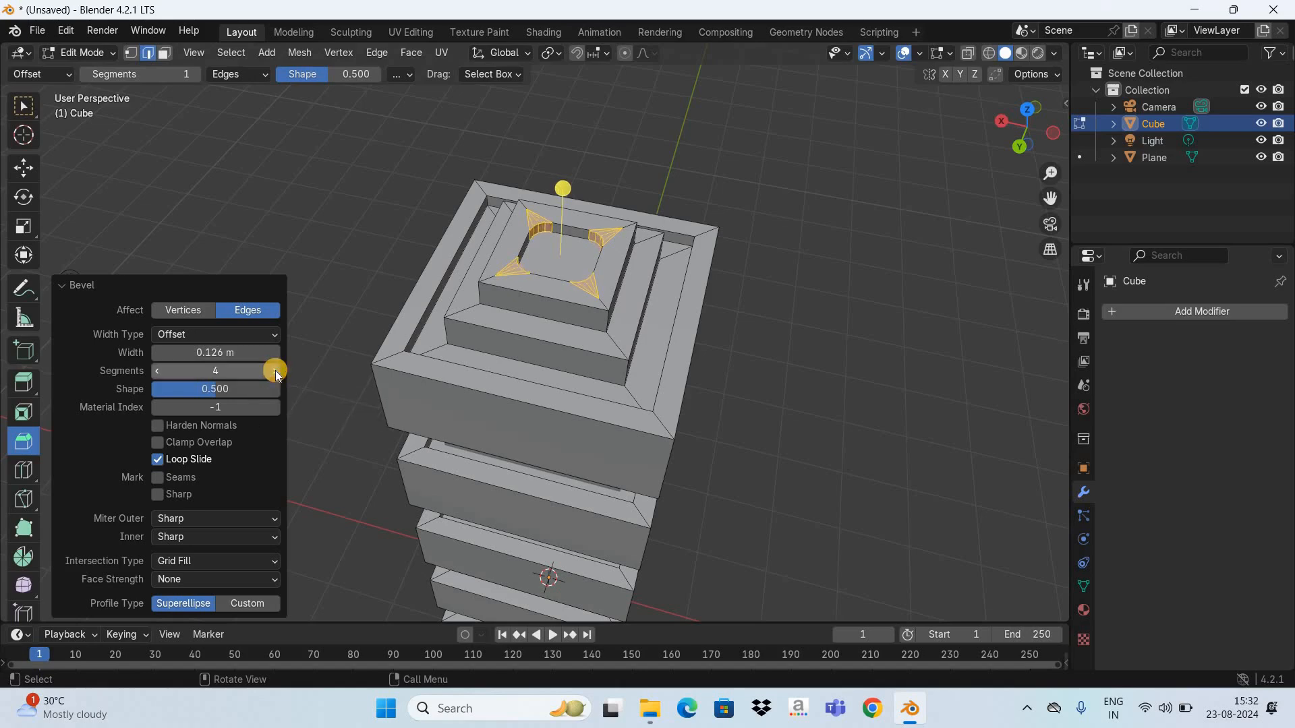
pyautogui.click(275, 370)
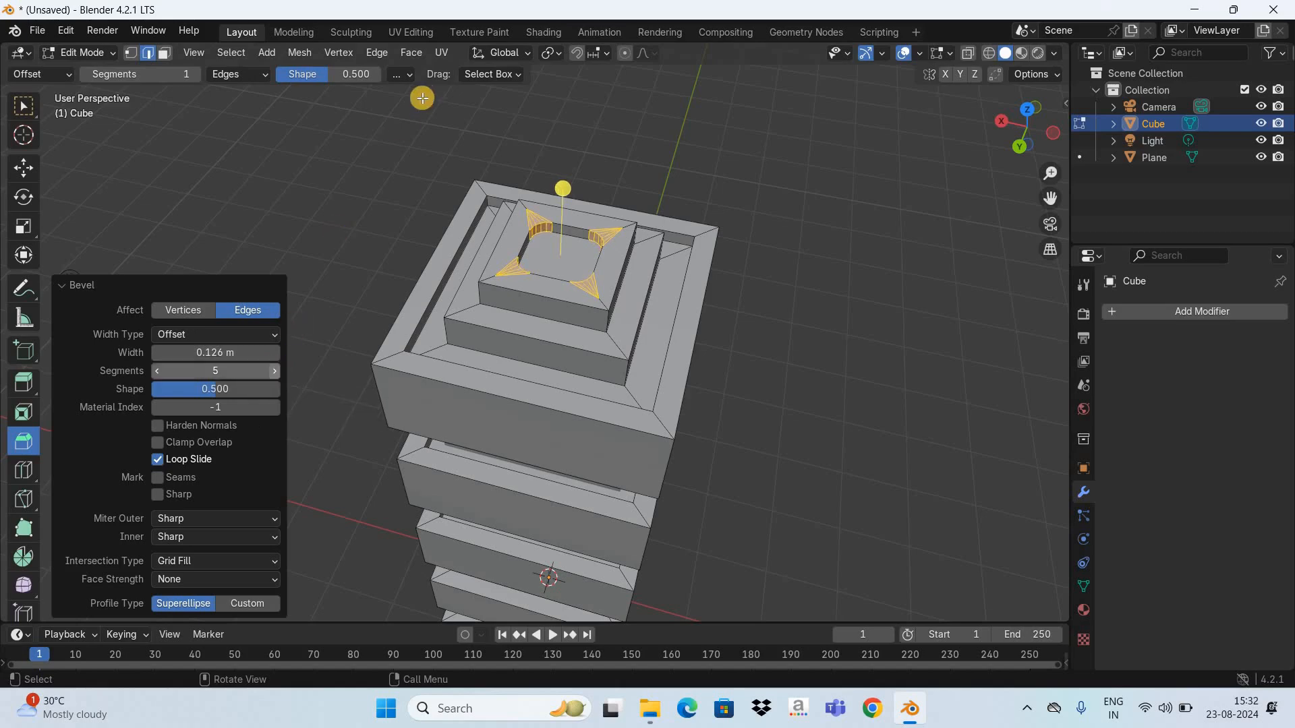
pyautogui.click(389, 172)
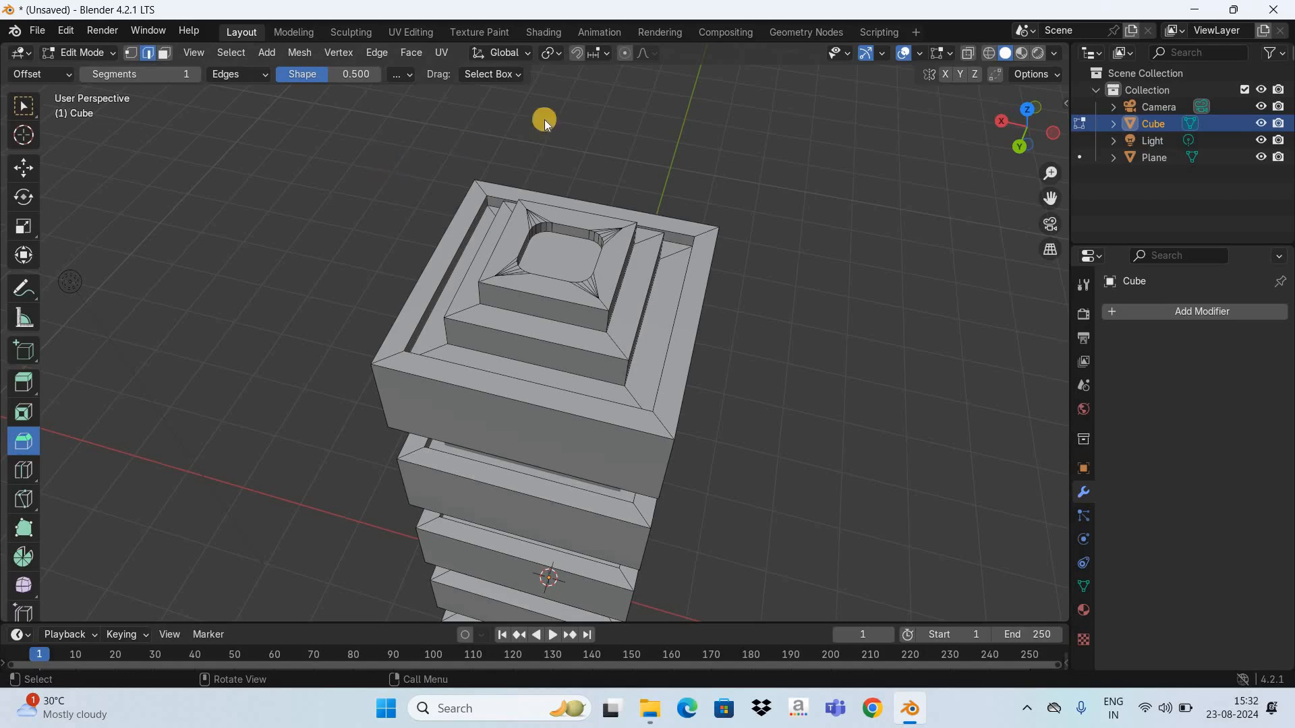
pyautogui.press('Tab')
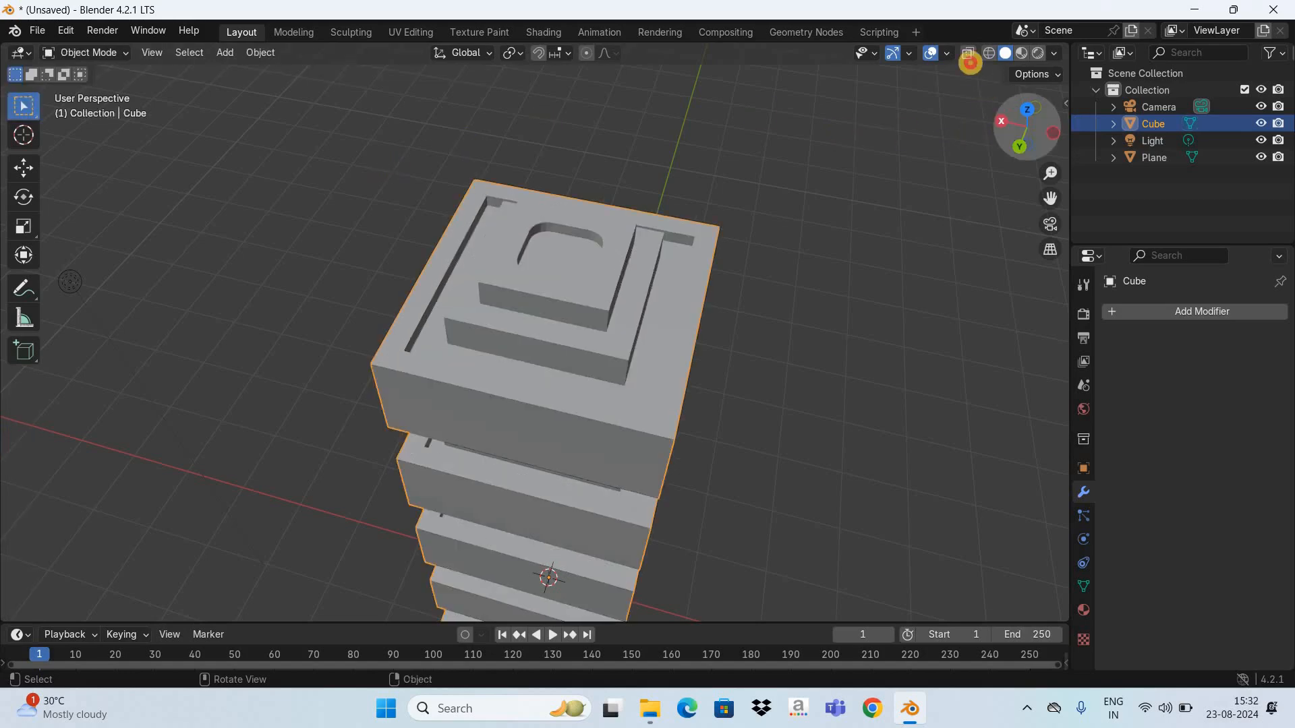
pyautogui.moveTo(1005, 132)
pyautogui.mouseDown()
pyautogui.moveTo(1036, 200)
pyautogui.moveTo(1048, 171)
pyautogui.moveTo(1050, 199)
pyautogui.moveTo(1039, 138)
pyautogui.moveTo(1009, 143)
pyautogui.mouseUp()
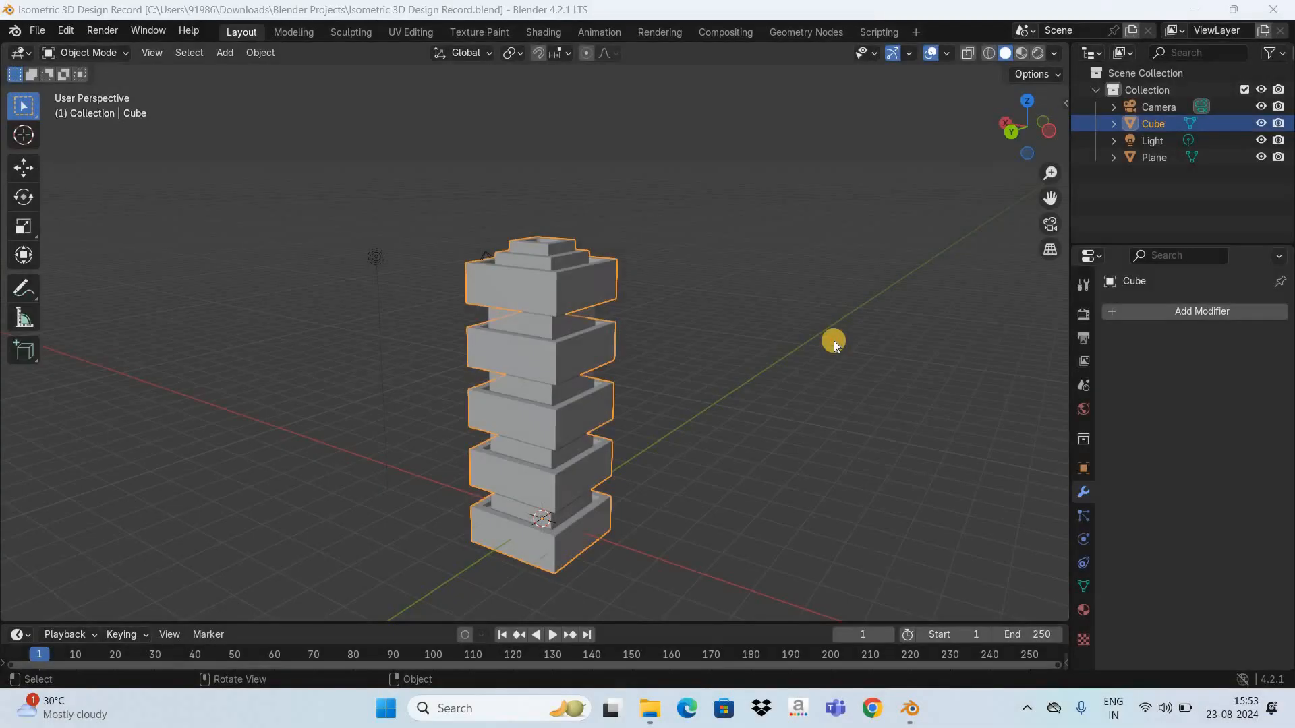
# Add a 2 m plane at the origin and scale it by about 1.146 to match the tower's footprint.
pyautogui.click(834, 341)
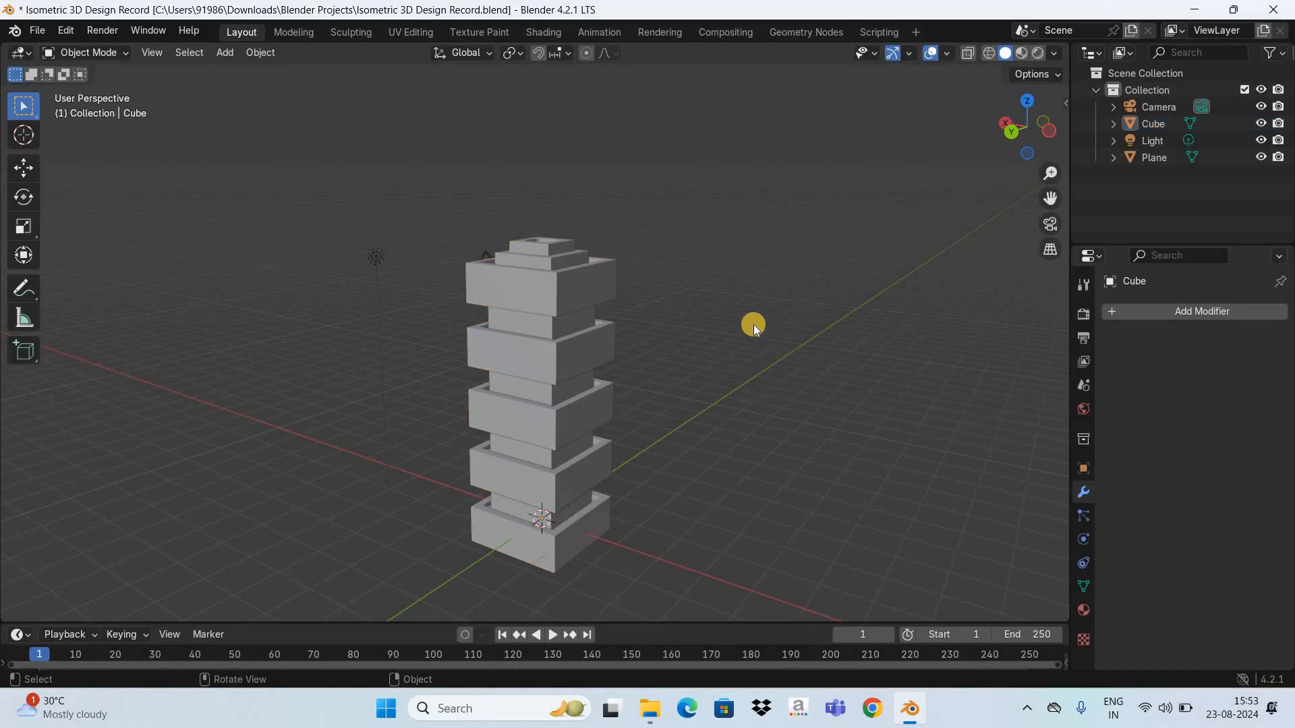
pyautogui.hotkey('shift', 'a')
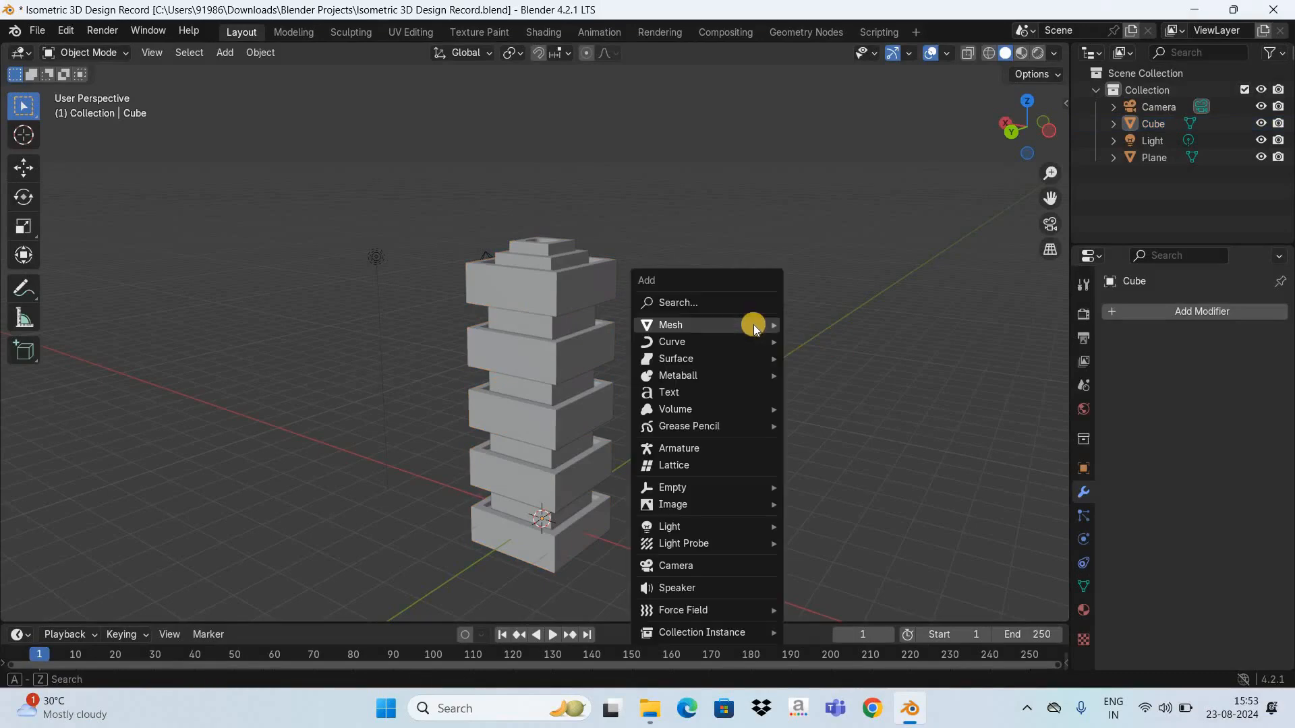
pyautogui.moveTo(754, 326)
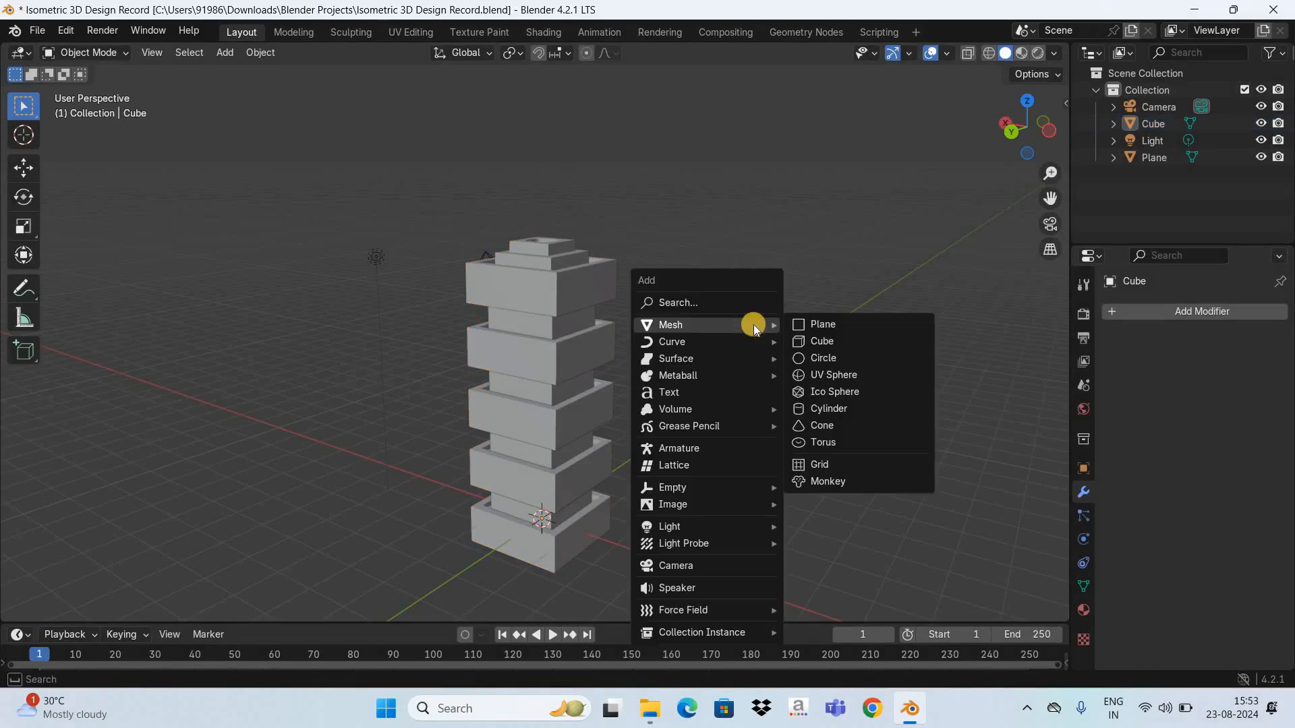
pyautogui.click(821, 325)
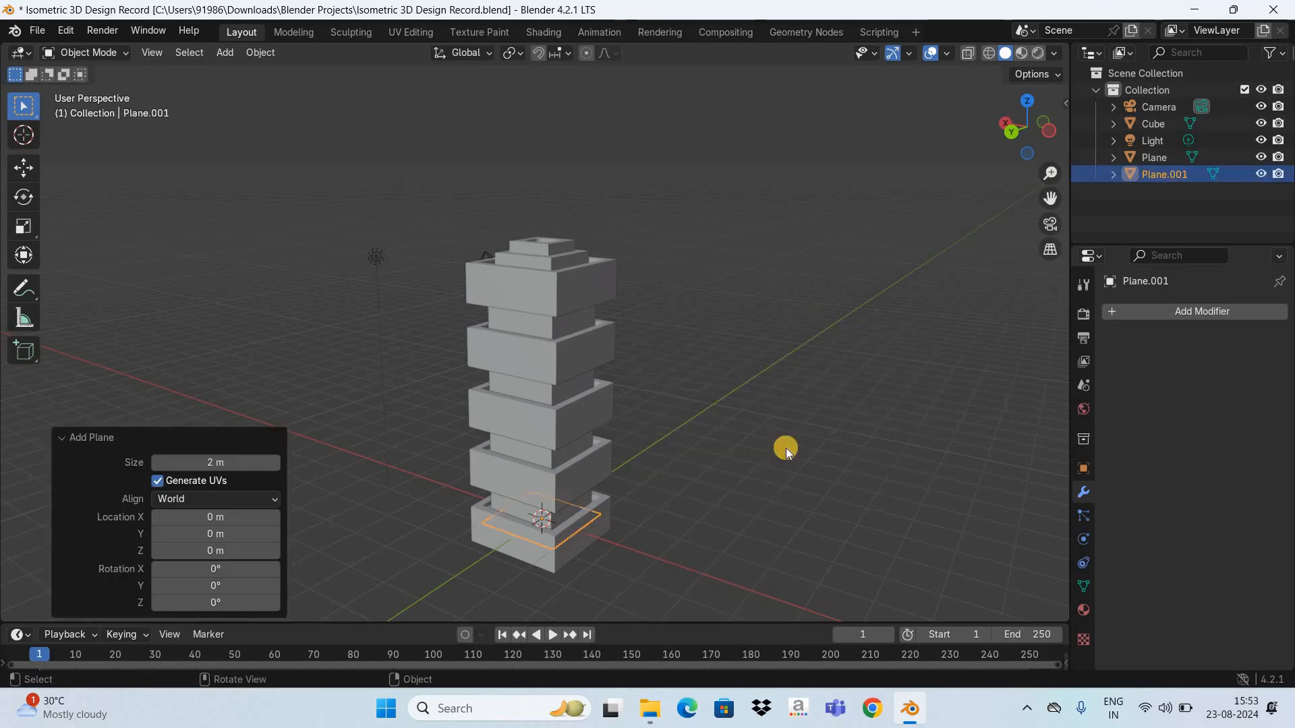
pyautogui.press('KP_7')
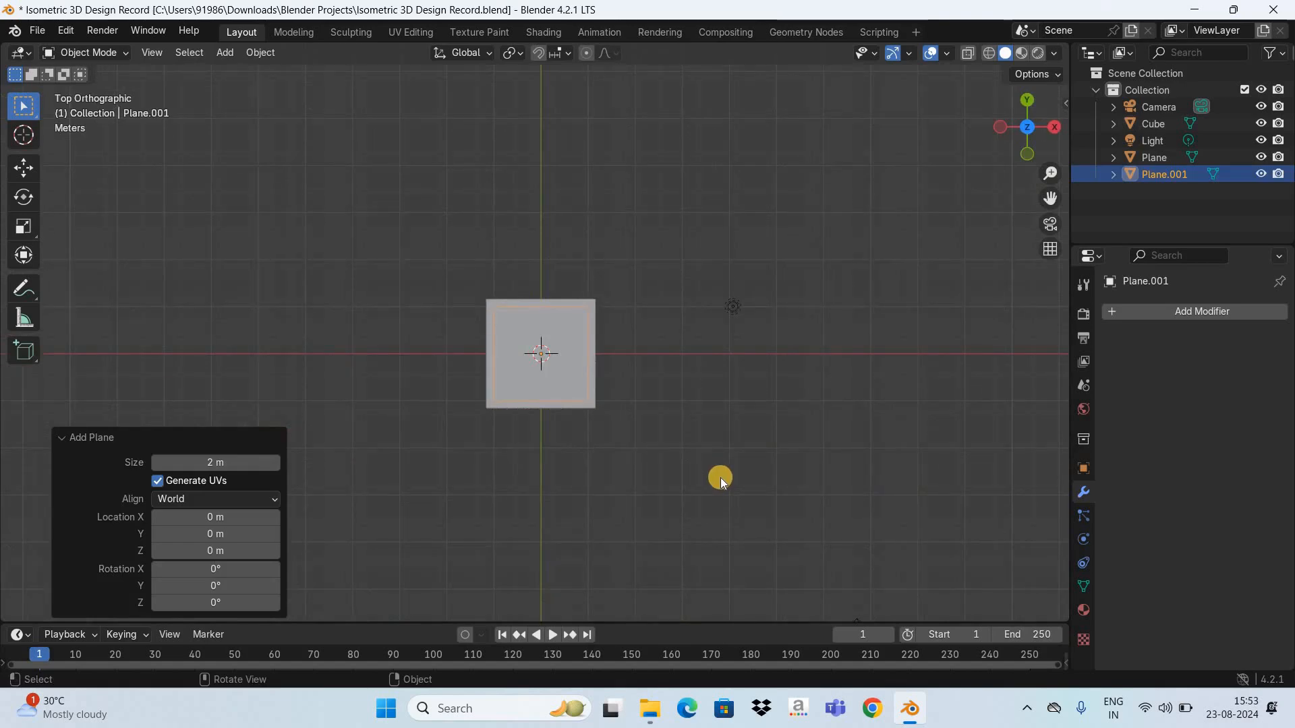
pyautogui.press('s')
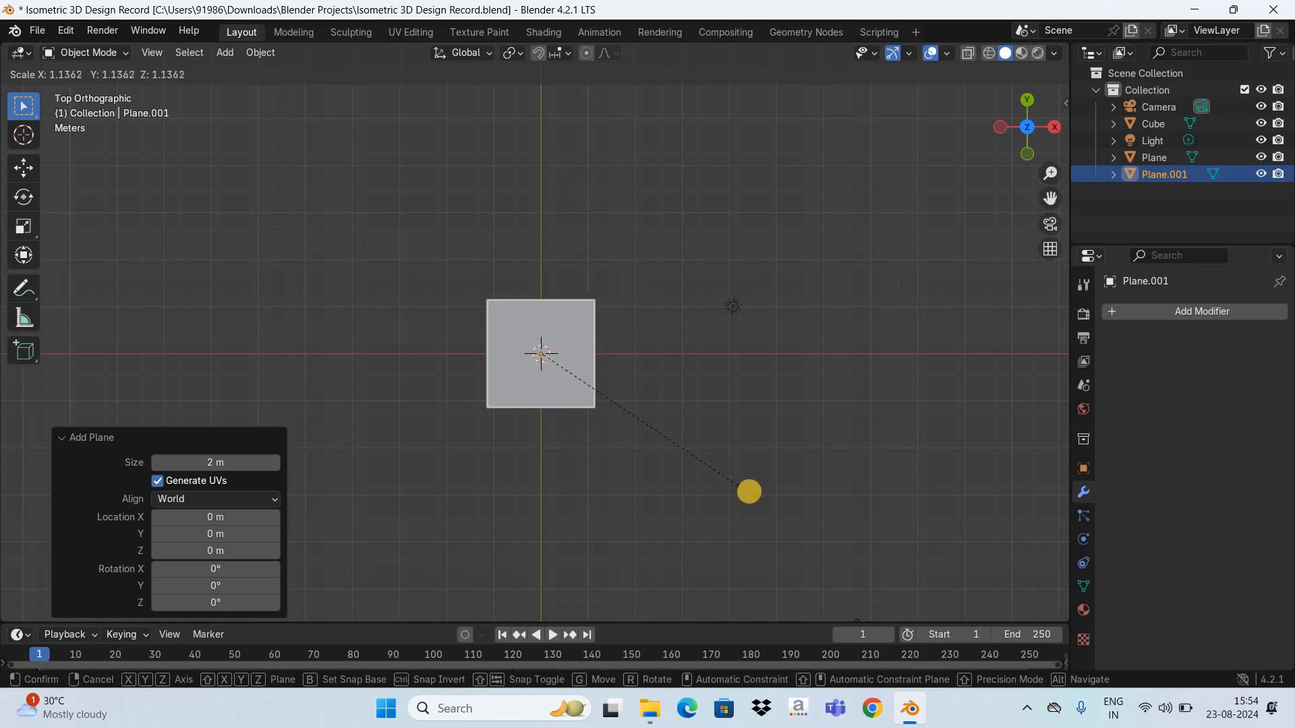
pyautogui.click(1007, 132)
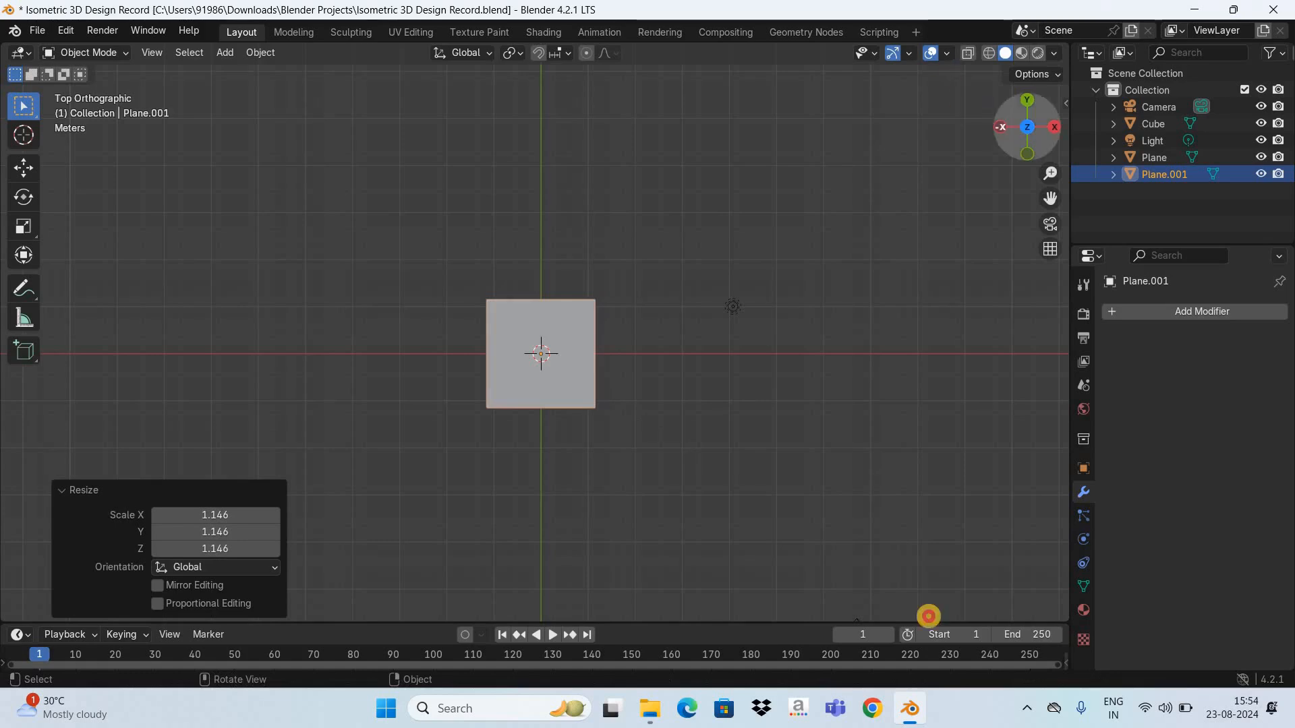
# Move the new plane beside the tower by setting its Y location to 3 m.
pyautogui.moveTo(1010, 135); pyautogui.dragTo(1075, 468)
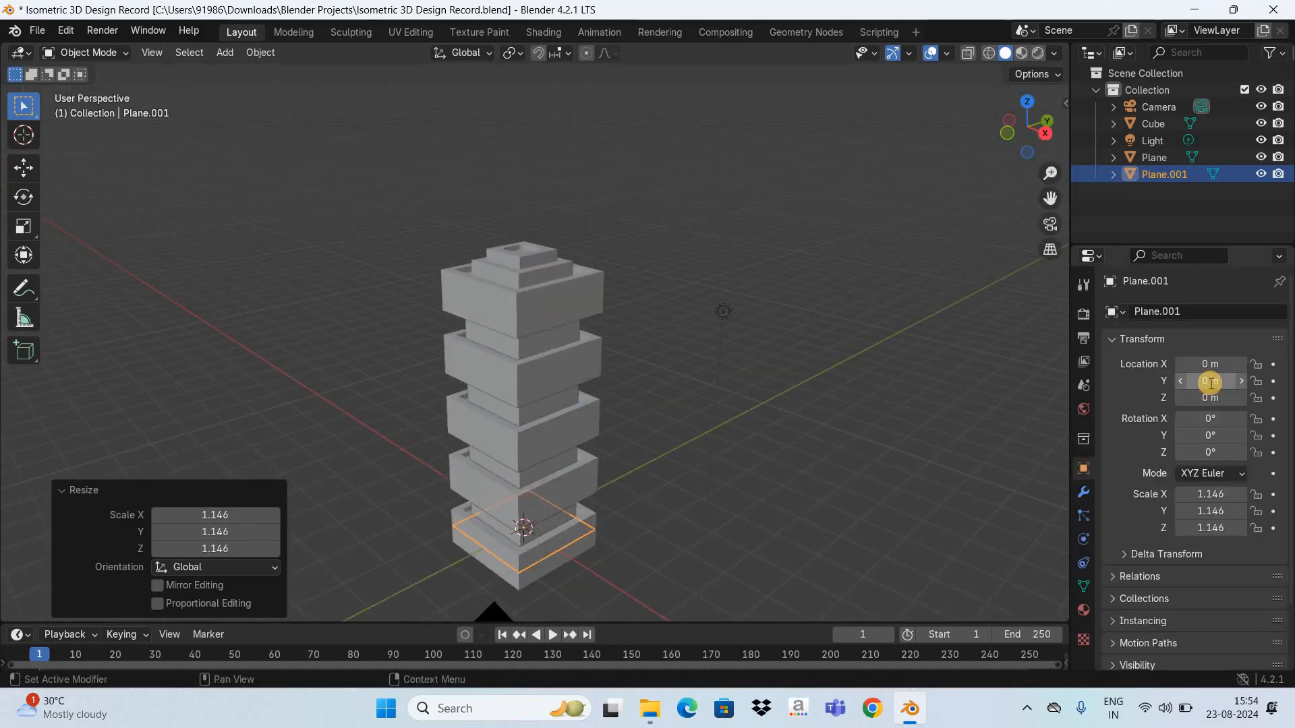
pyautogui.click(1211, 384)
pyautogui.write('3')
pyautogui.press('Return')
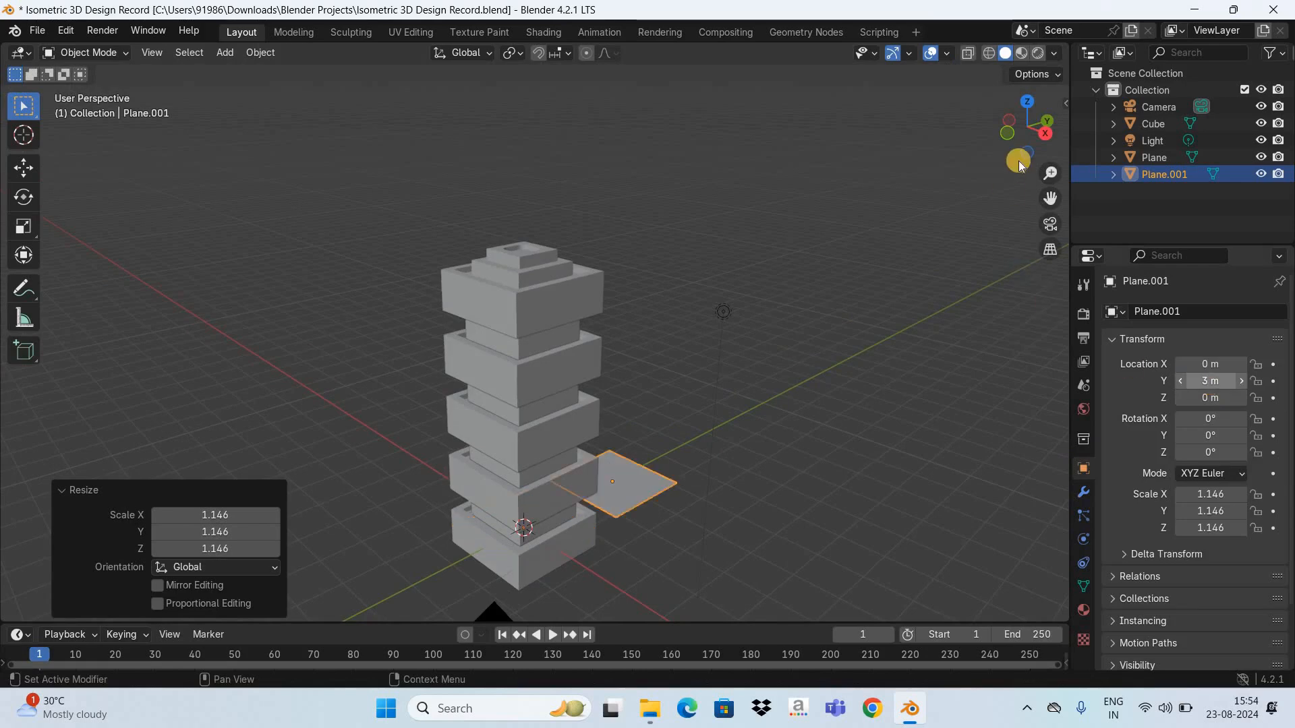
# Extrude the offset plane's face upward by about 4.89 m in Edit Mode to form a second building block.
pyautogui.moveTo(926, 117); pyautogui.dragTo(803, 337, button='middle')
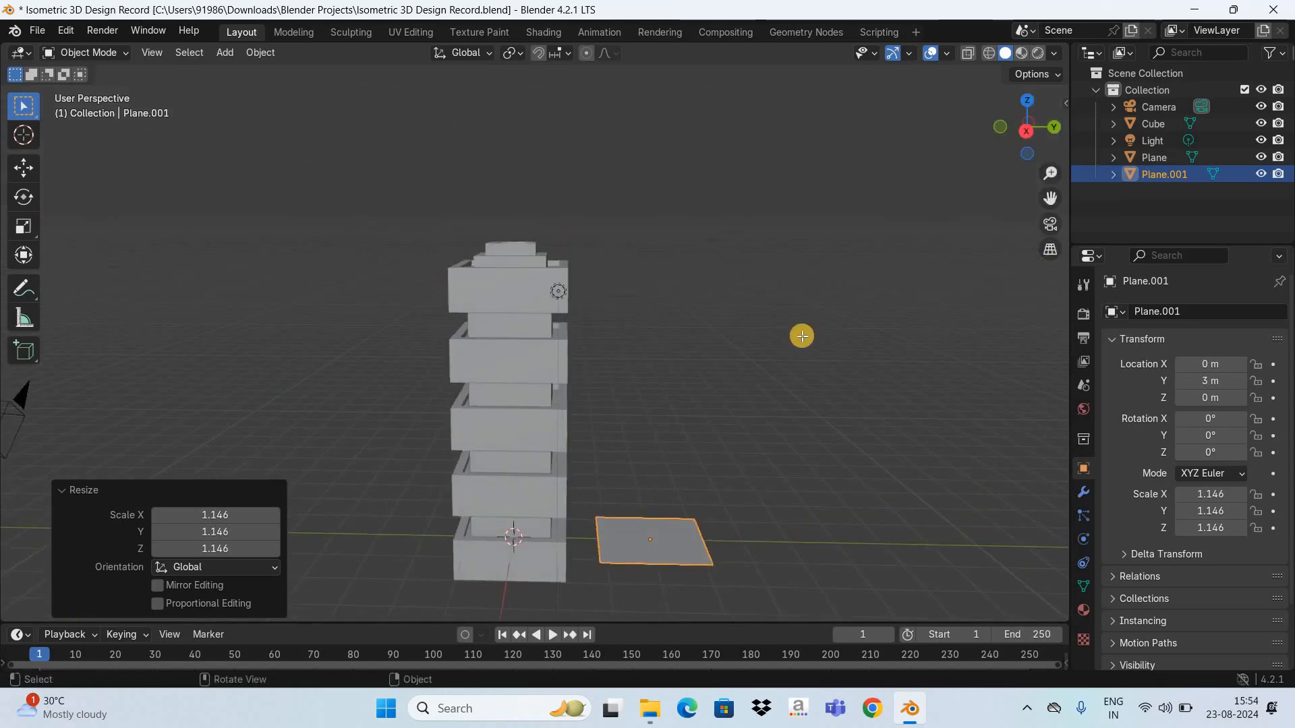
pyautogui.press('Tab')
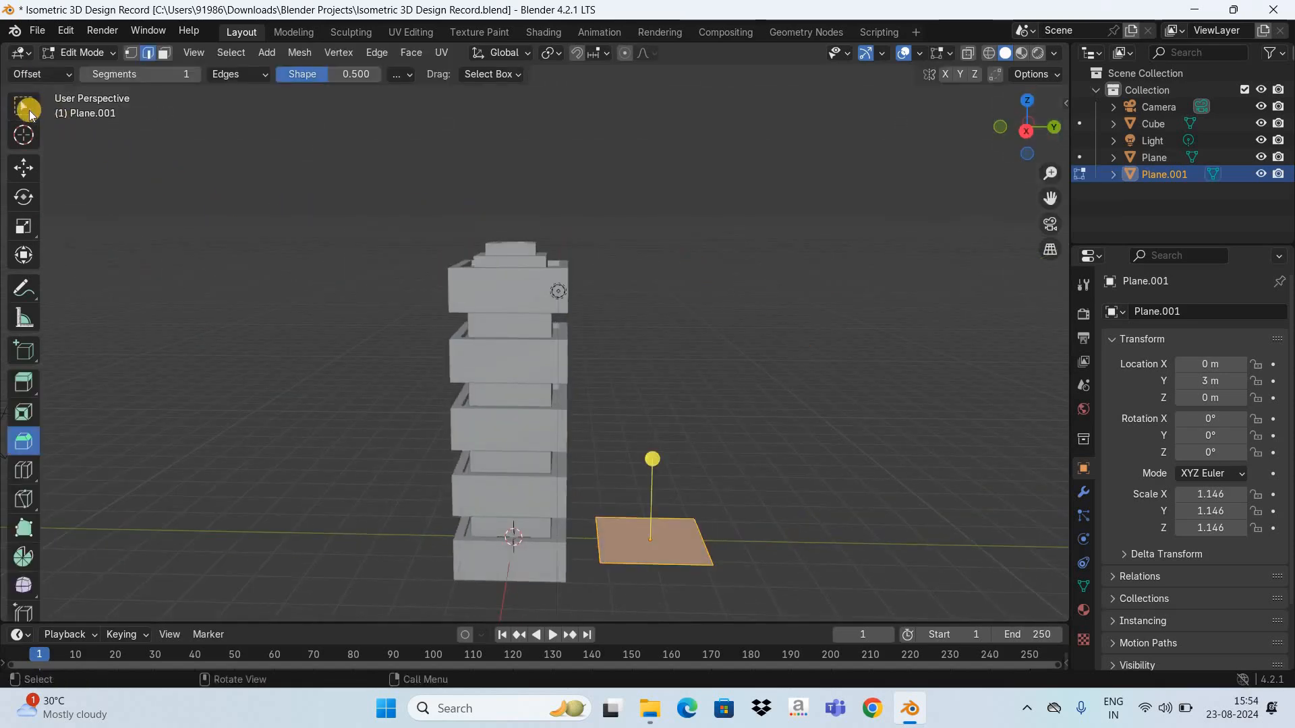
pyautogui.moveTo(26, 108); pyautogui.dragTo(101, 150)
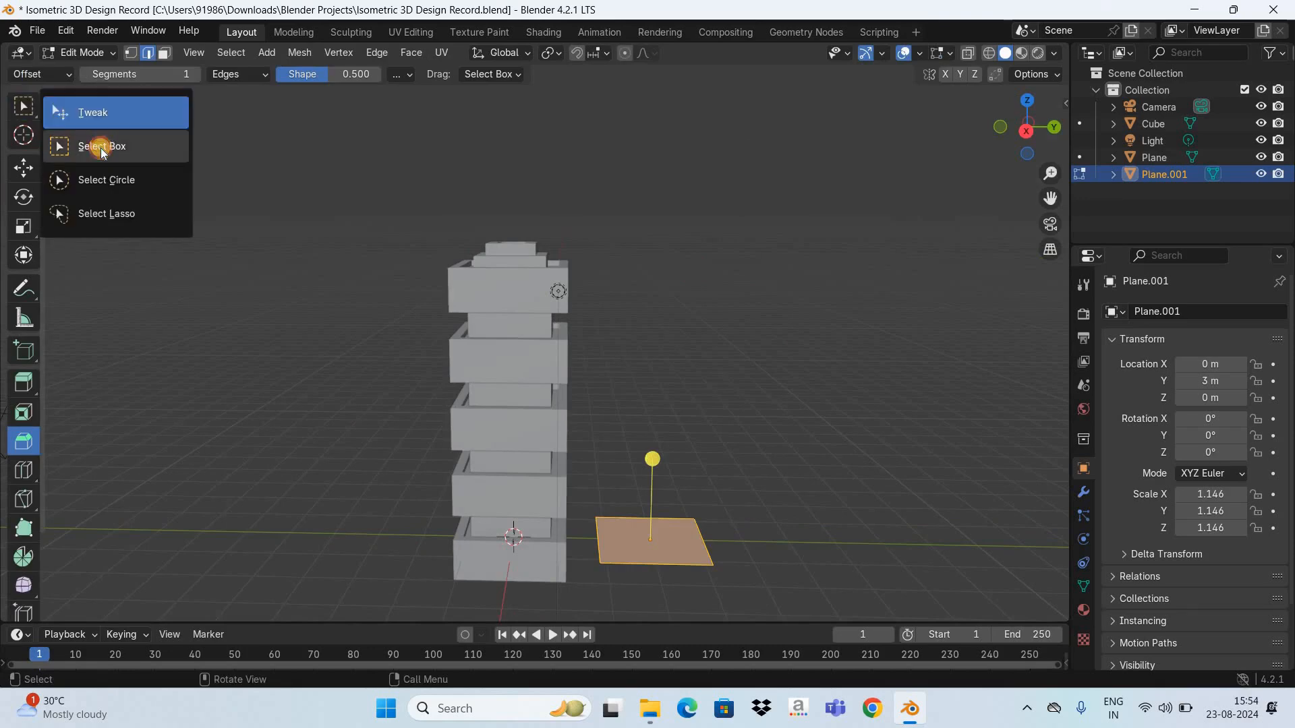
pyautogui.click(182, 159)
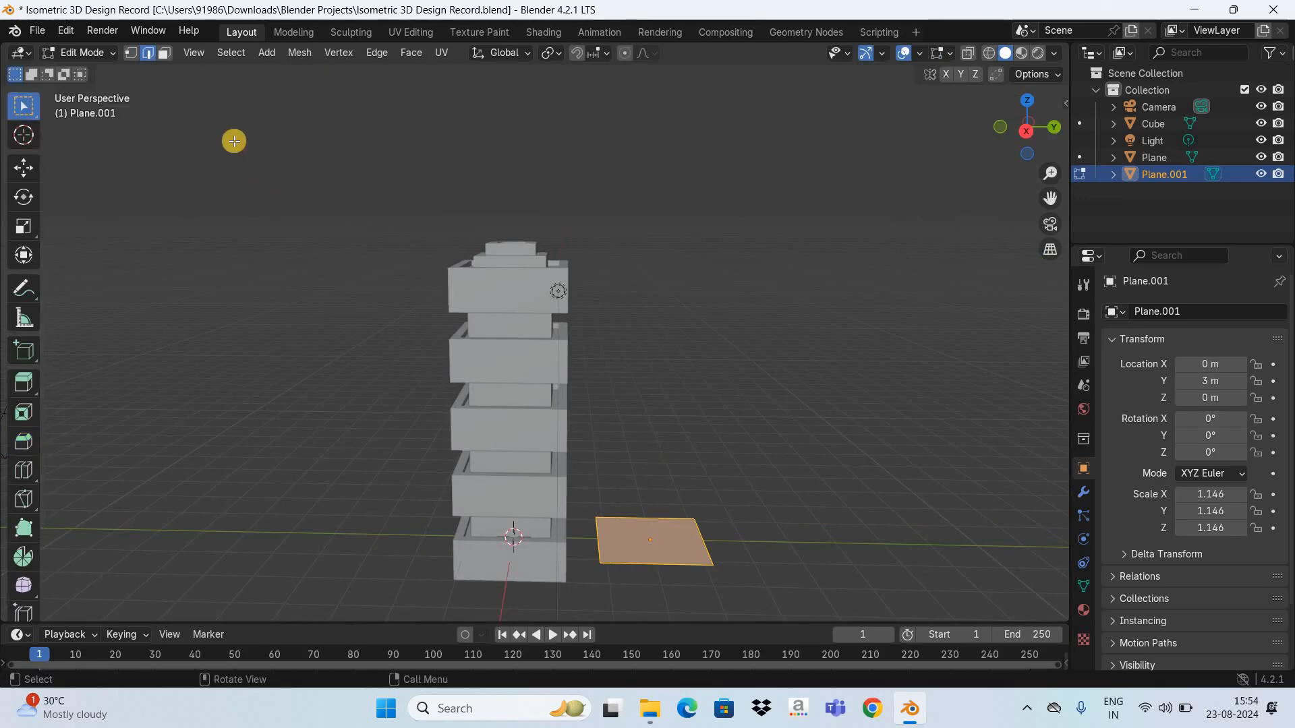
pyautogui.click(164, 54)
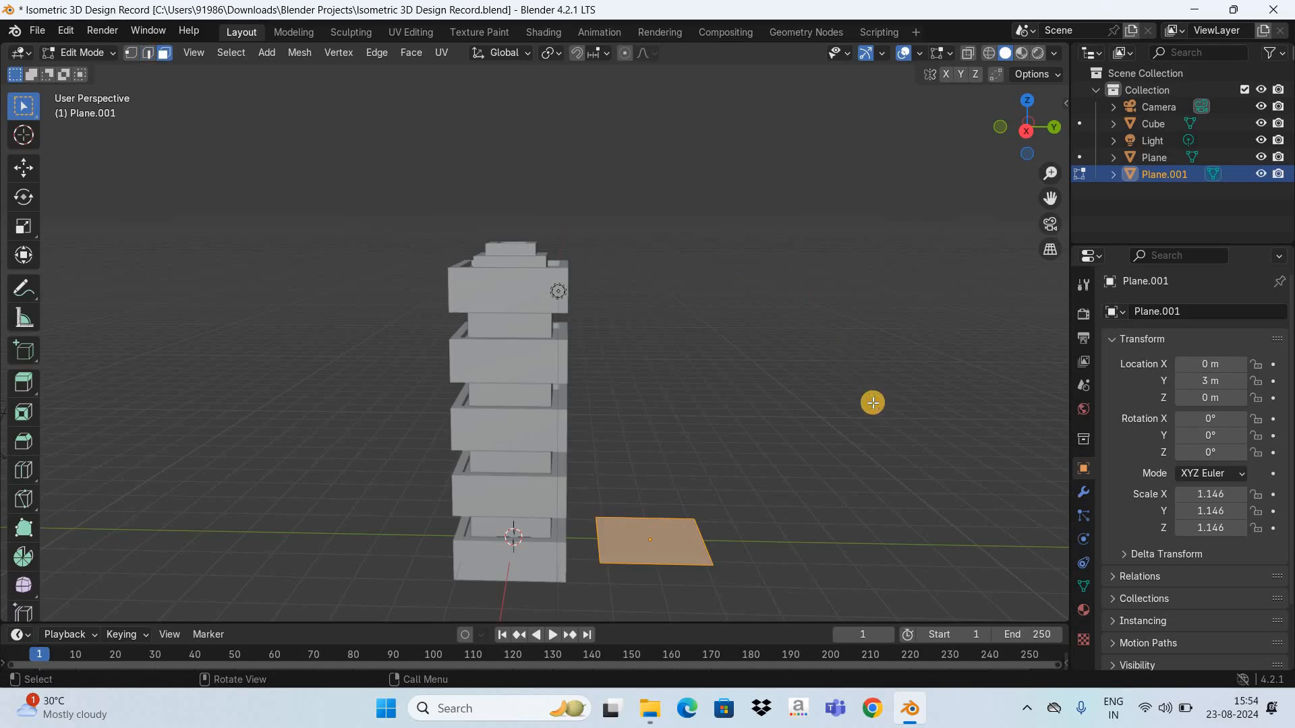
pyautogui.click(871, 403)
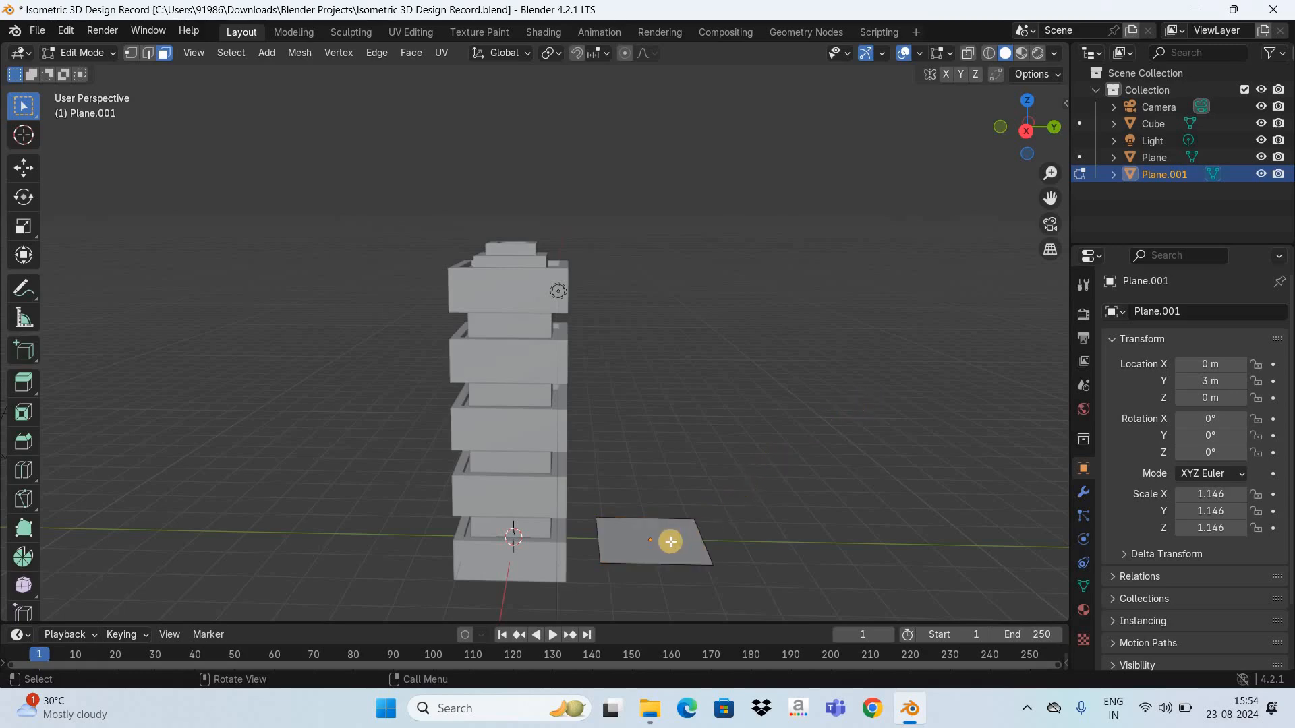
pyautogui.press('a')
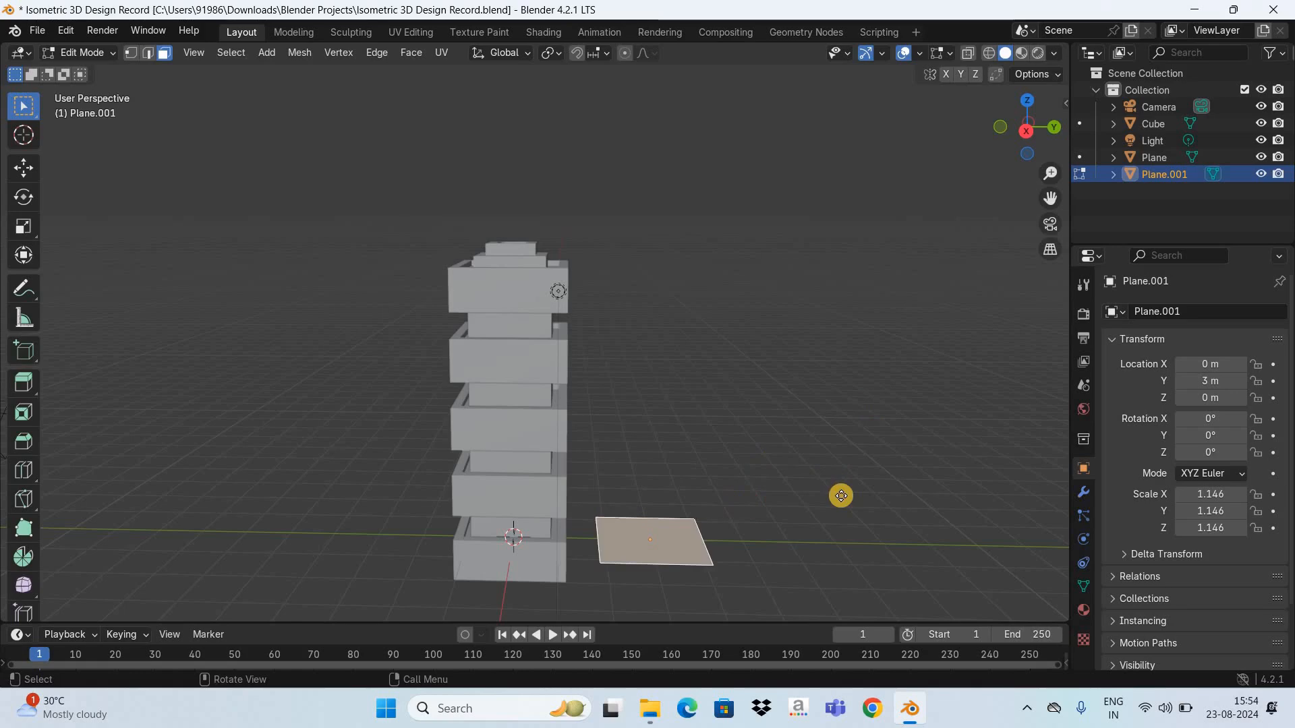
pyautogui.press('e')
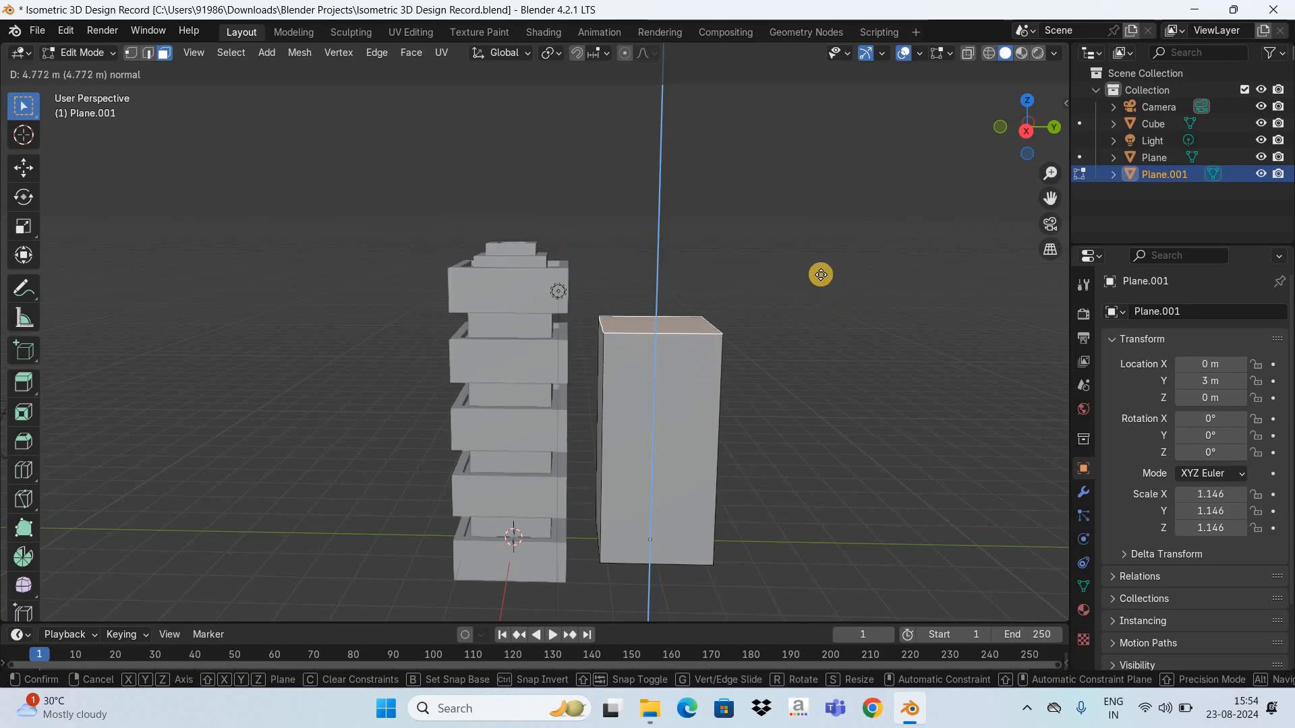
pyautogui.click(1019, 177)
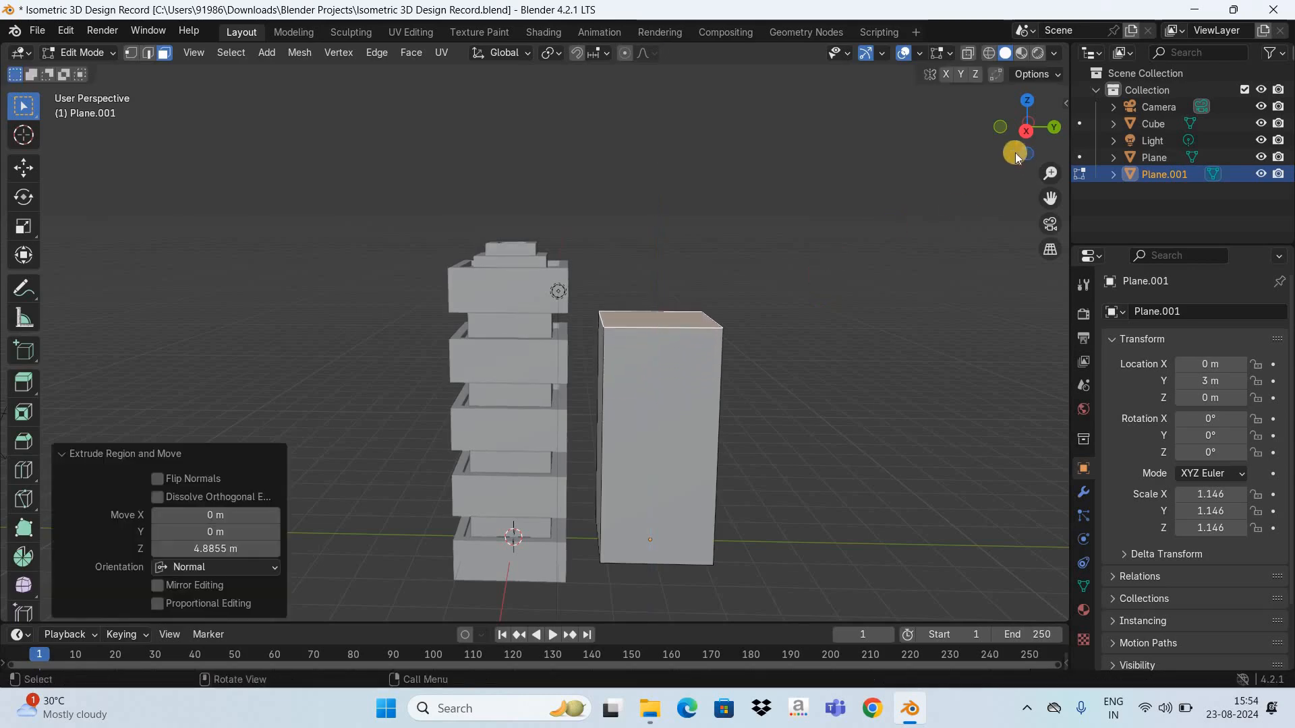
# Inset the second building's top face by about 0.152 m and extrude the inner face down about 0.132 m.
pyautogui.moveTo(1026, 130); pyautogui.dragTo(962, 346)
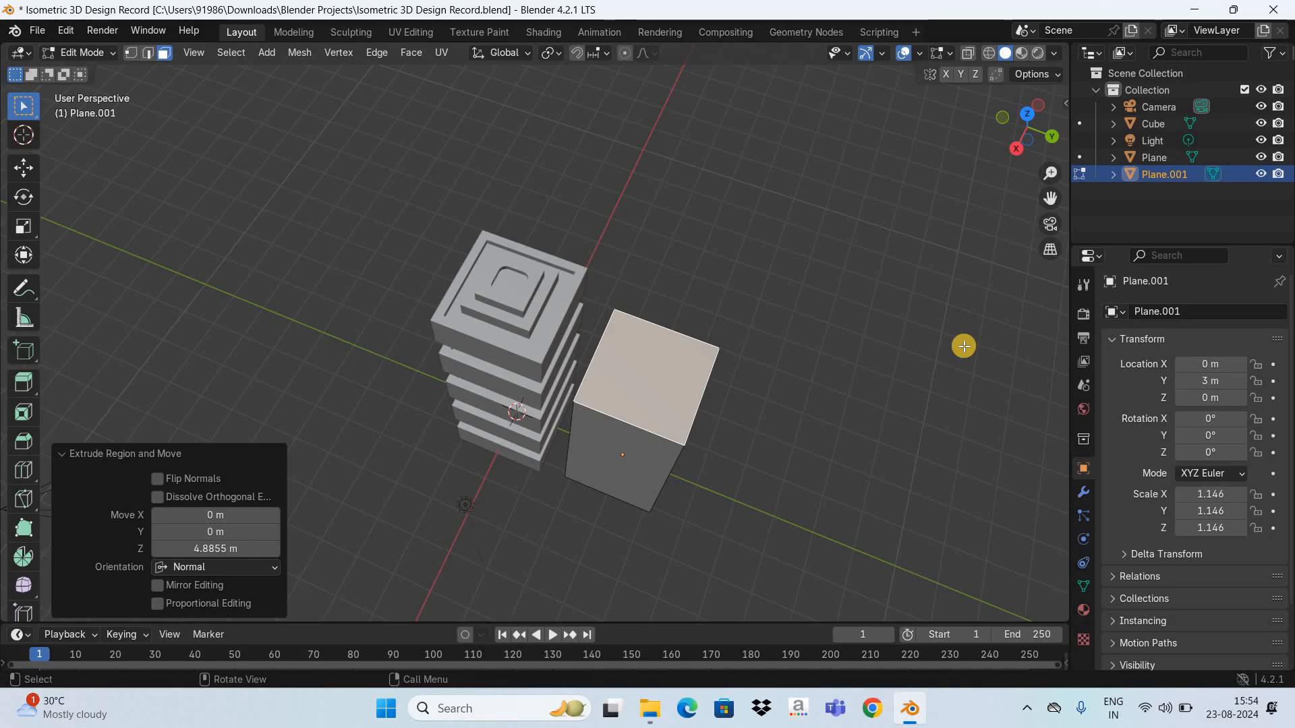
pyautogui.press('i')
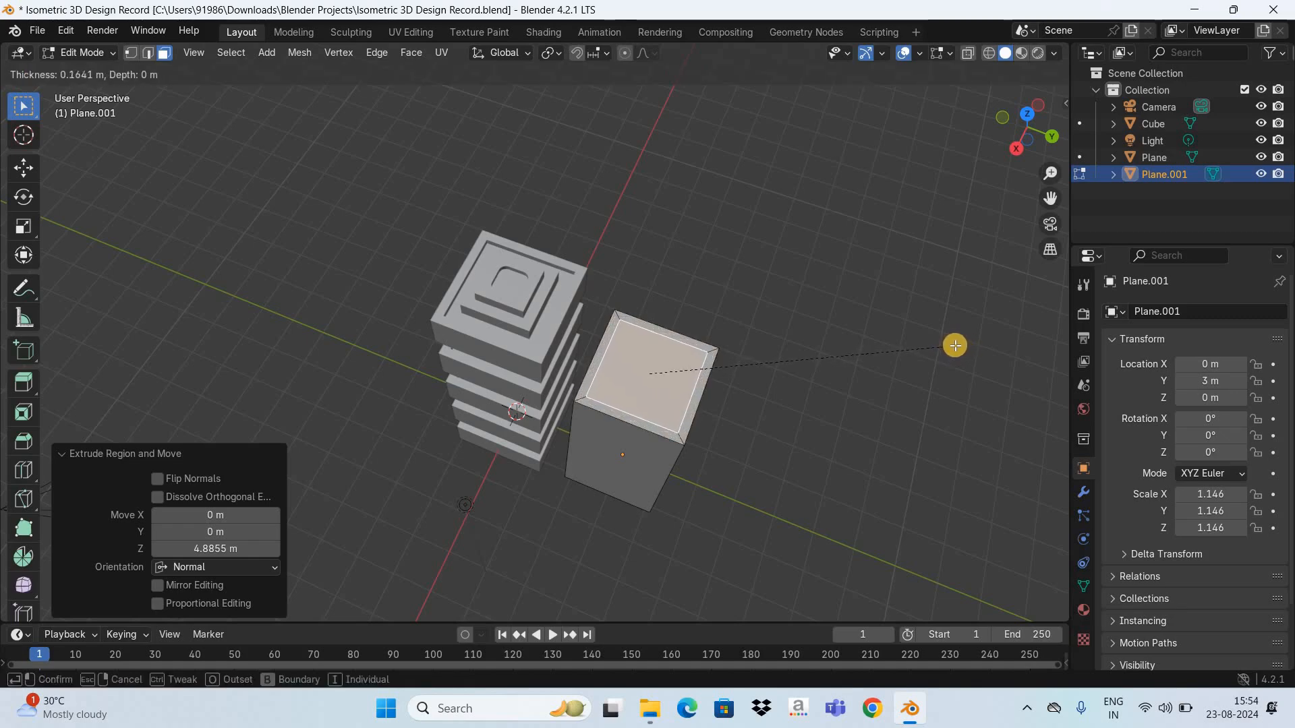
pyautogui.click(954, 345)
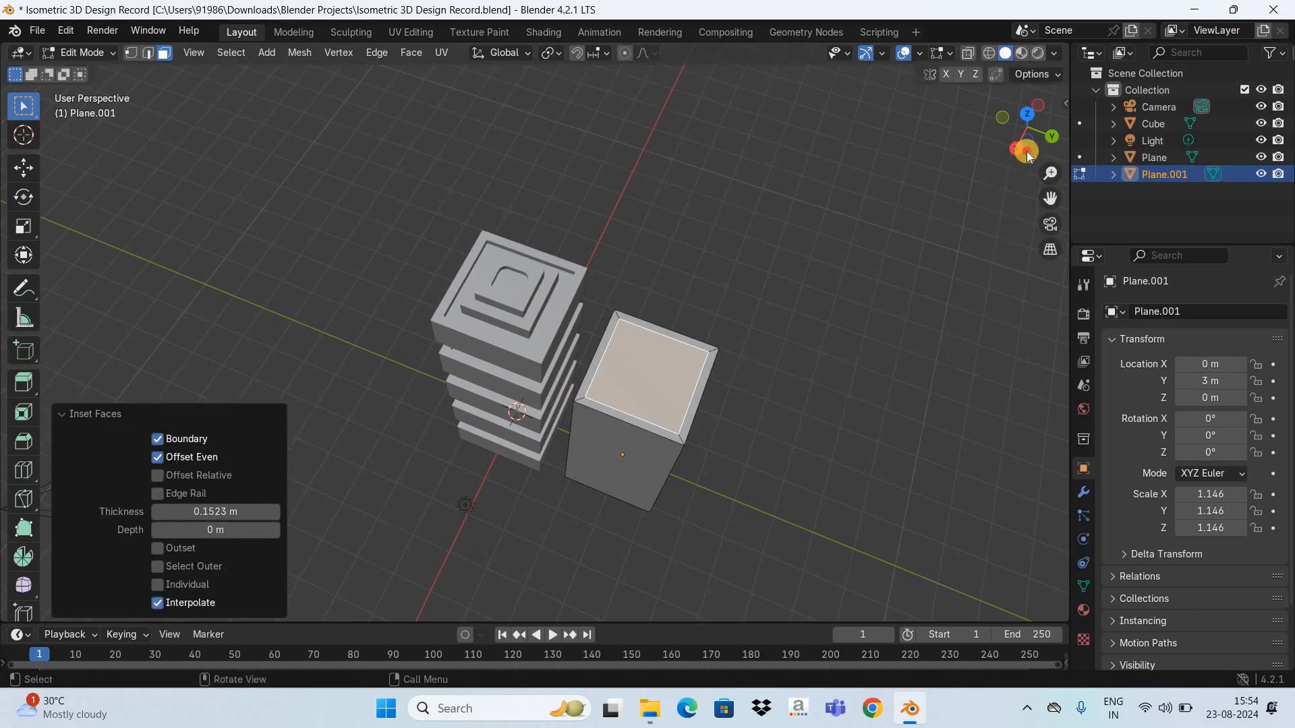
pyautogui.moveTo(1027, 154); pyautogui.dragTo(905, 317)
pyautogui.press('e')
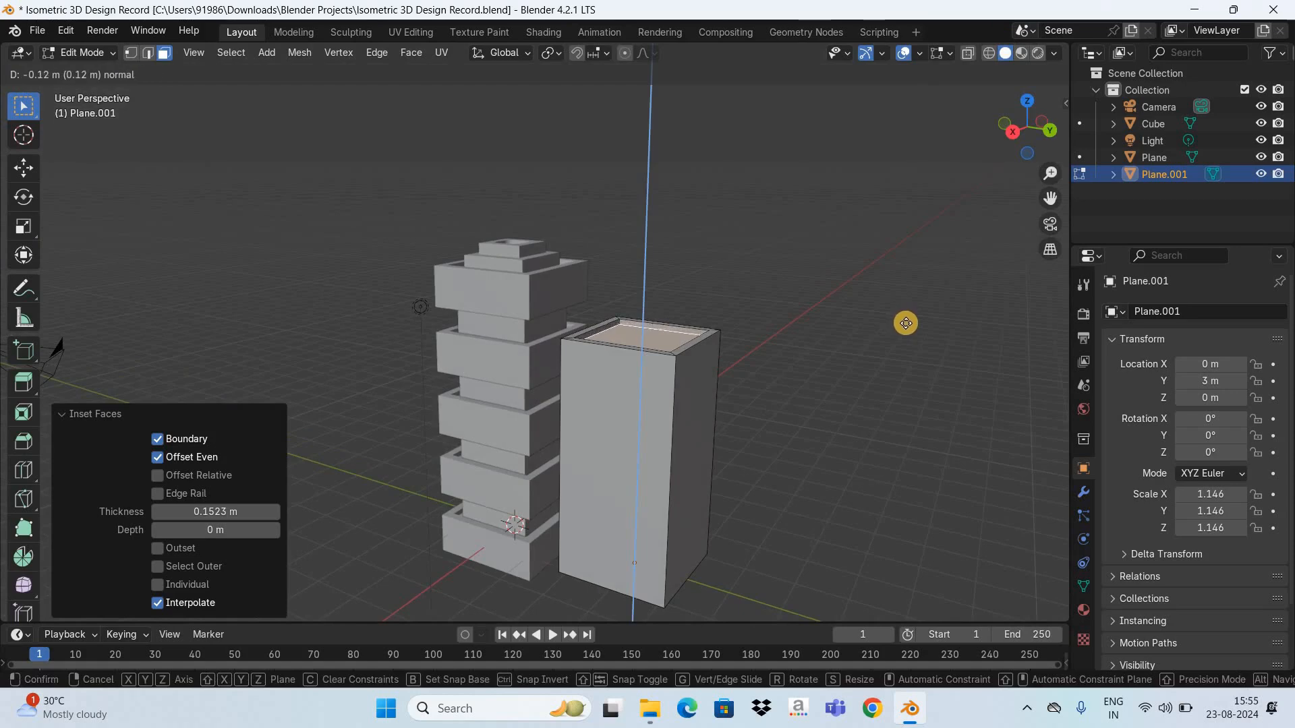
pyautogui.click(1016, 120)
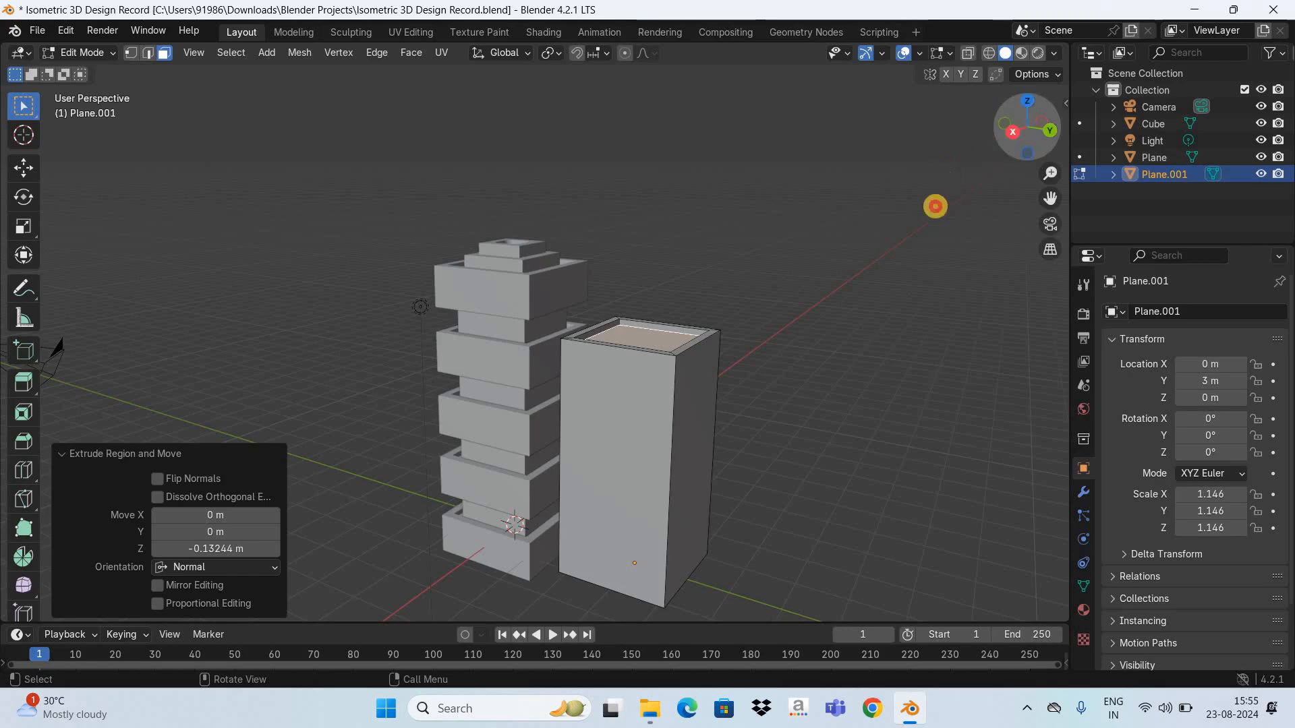
# Inset the recessed roof face by about 0.224 m and extrude the inner face up about 0.21 m as a raised tier.
pyautogui.moveTo(956, 211); pyautogui.dragTo(842, 363, button='middle')
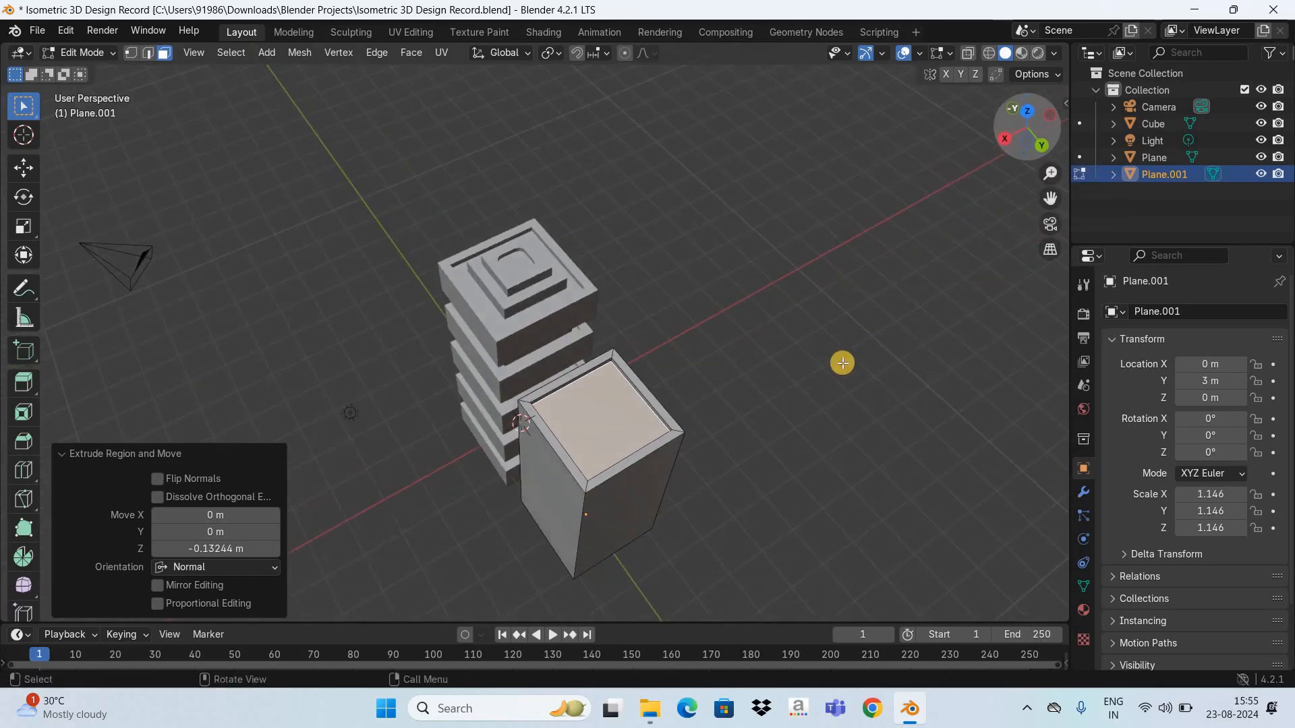
pyautogui.press('i')
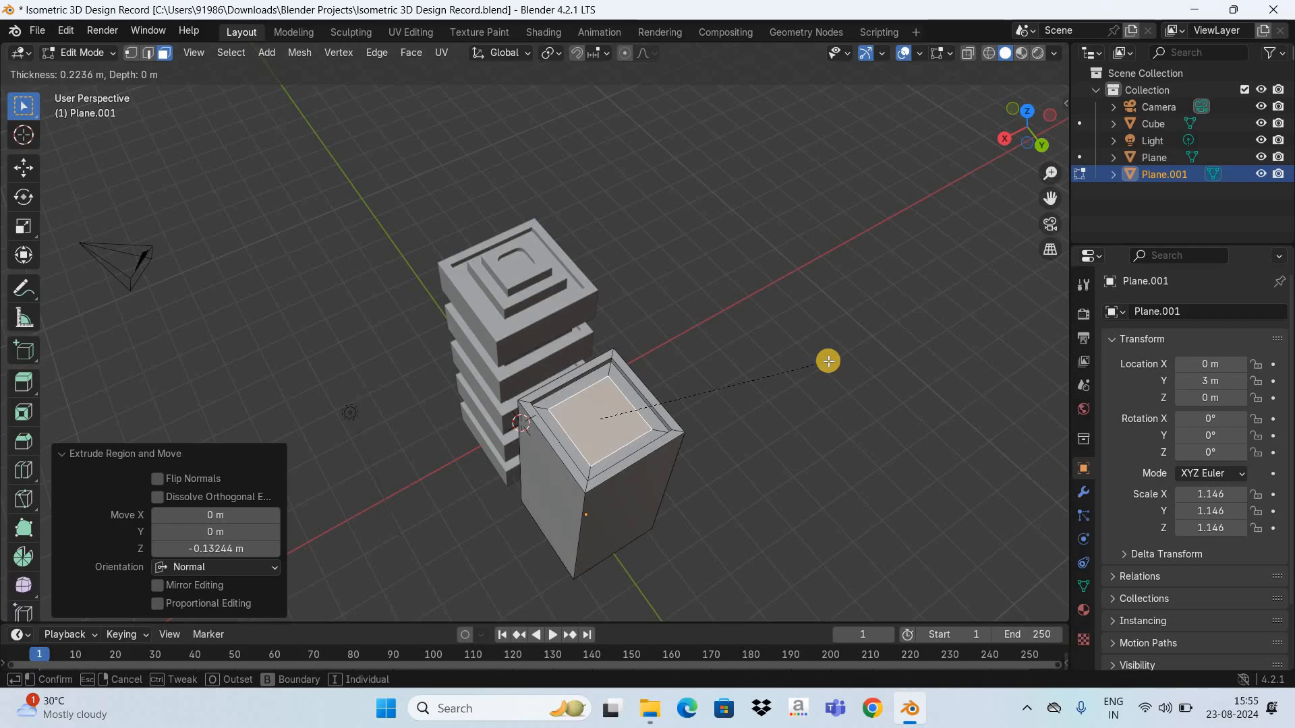
pyautogui.click(828, 360)
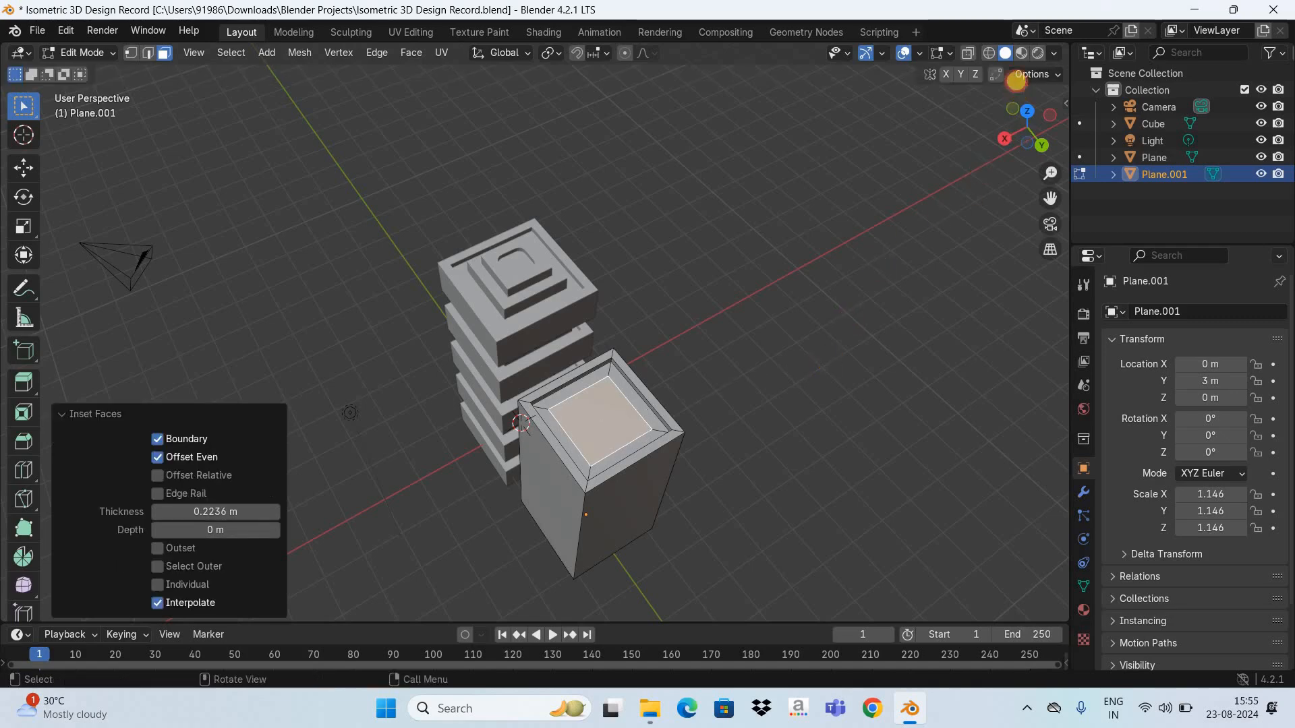
pyautogui.moveTo(1024, 610); pyautogui.dragTo(877, 309, button='middle')
pyautogui.press('e')
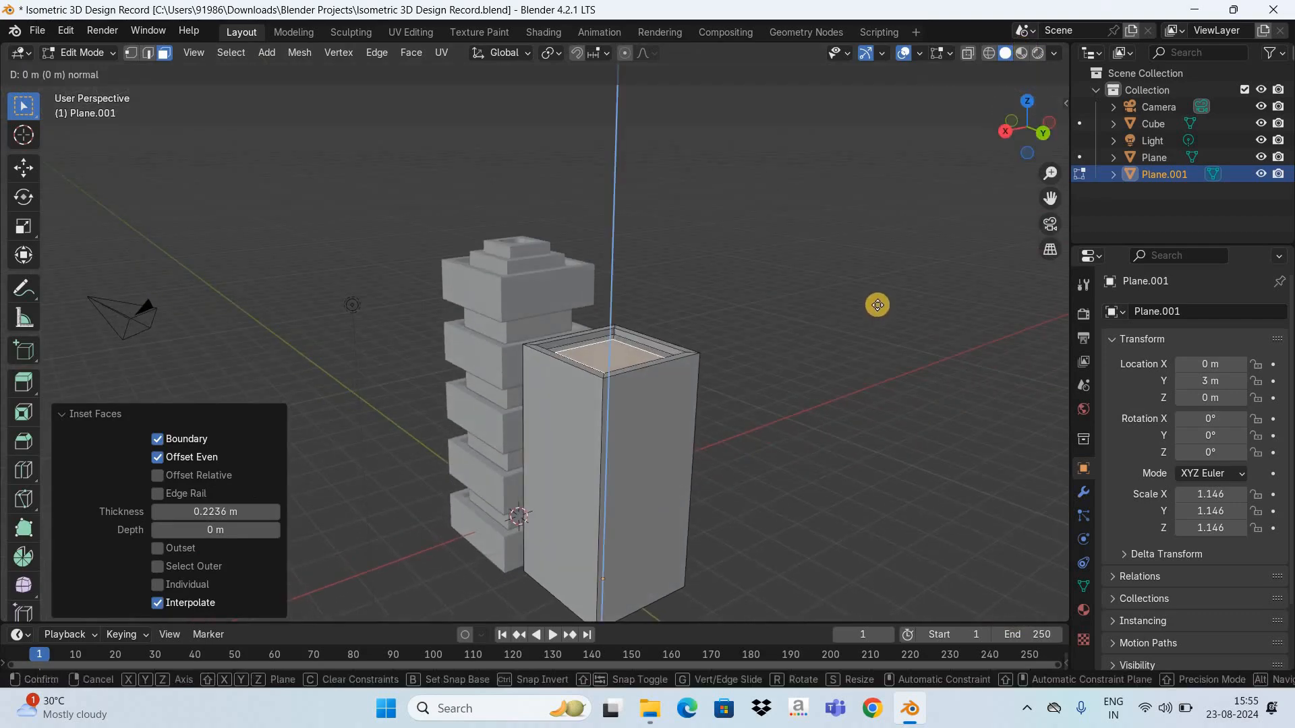
pyautogui.click(881, 299)
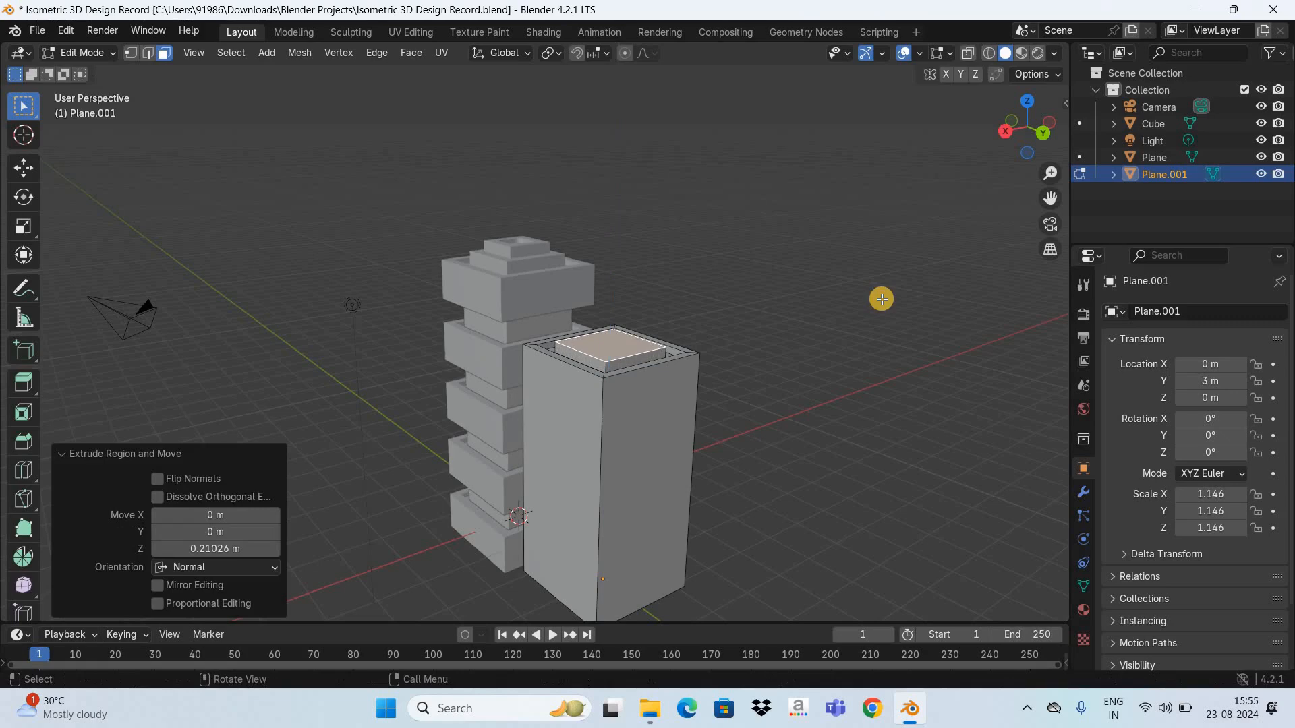
# Inset the raised tier's top face by about 0.179 m and extrude it up about 0.234 m for a second tier.
pyautogui.press('i')
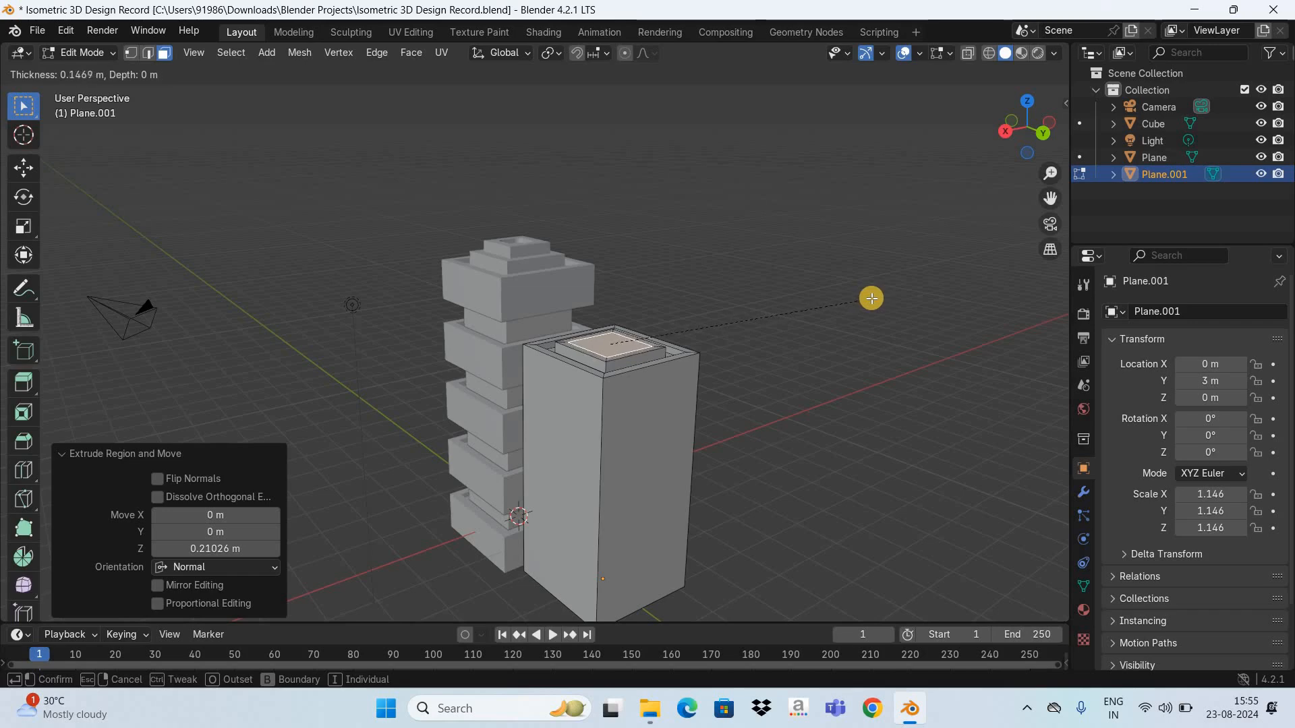
pyautogui.click(870, 298)
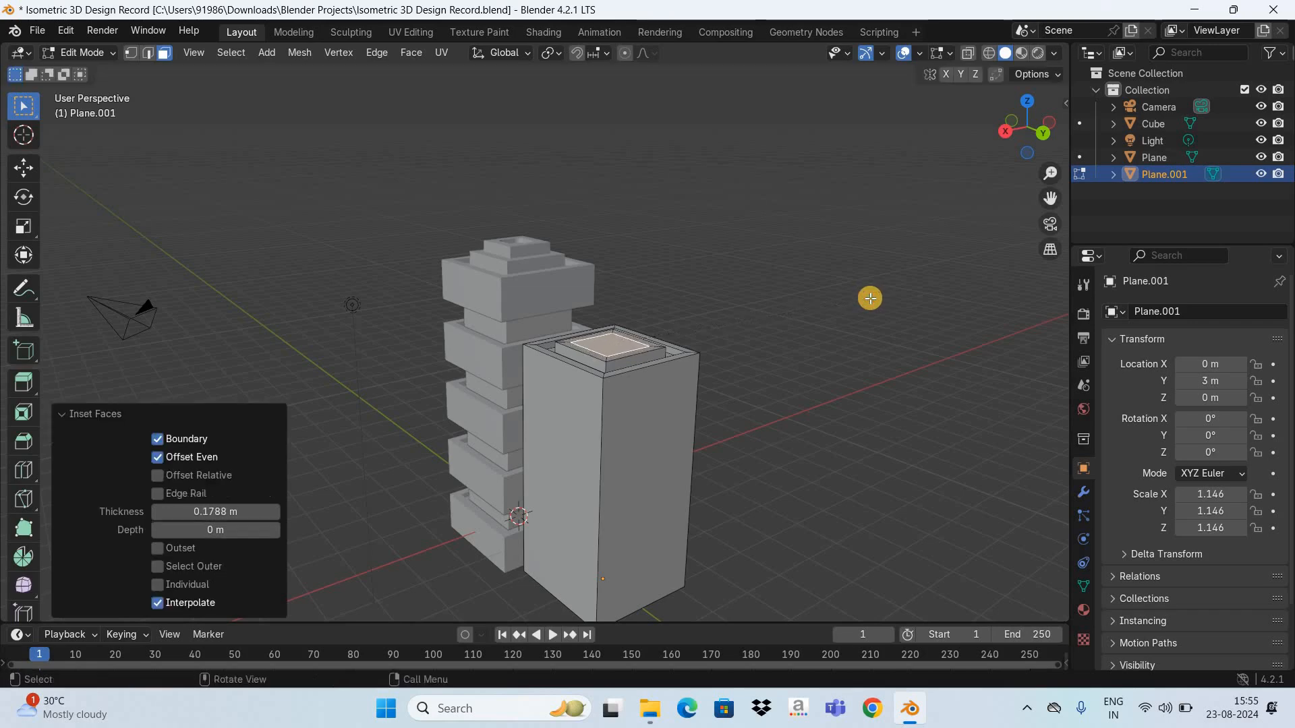
pyautogui.press('e')
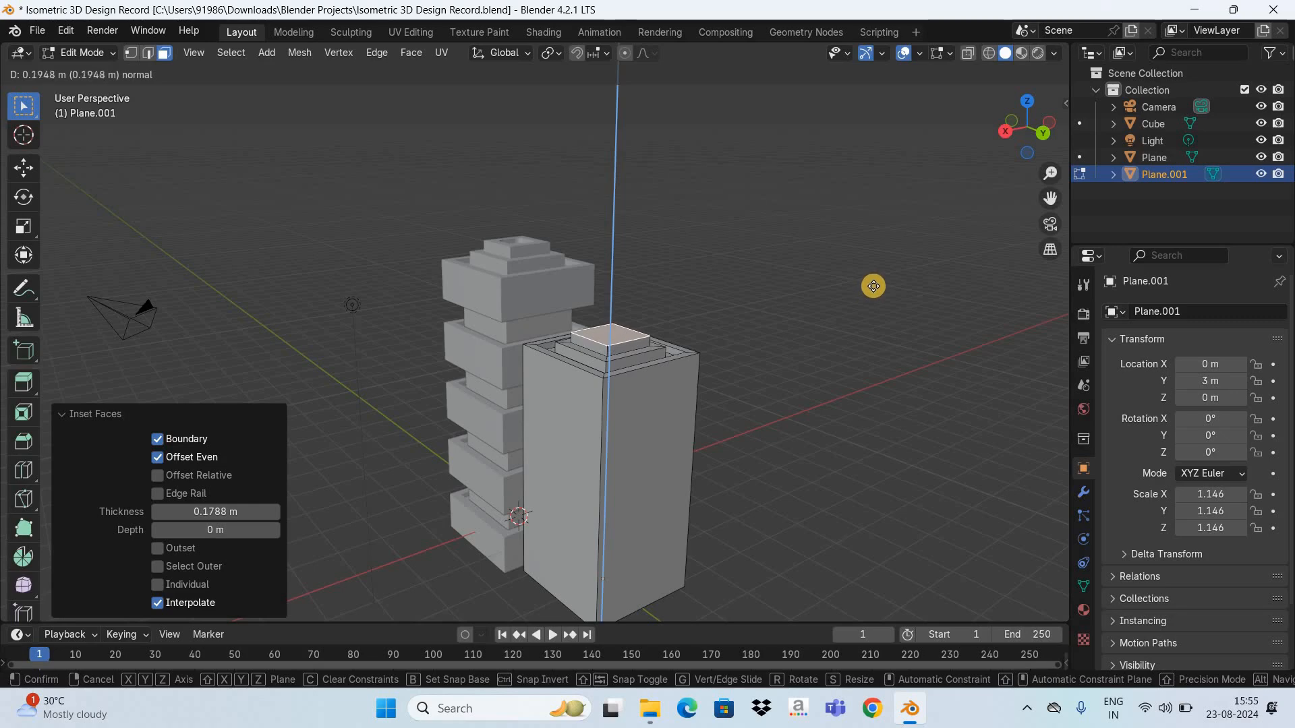
pyautogui.click(873, 286)
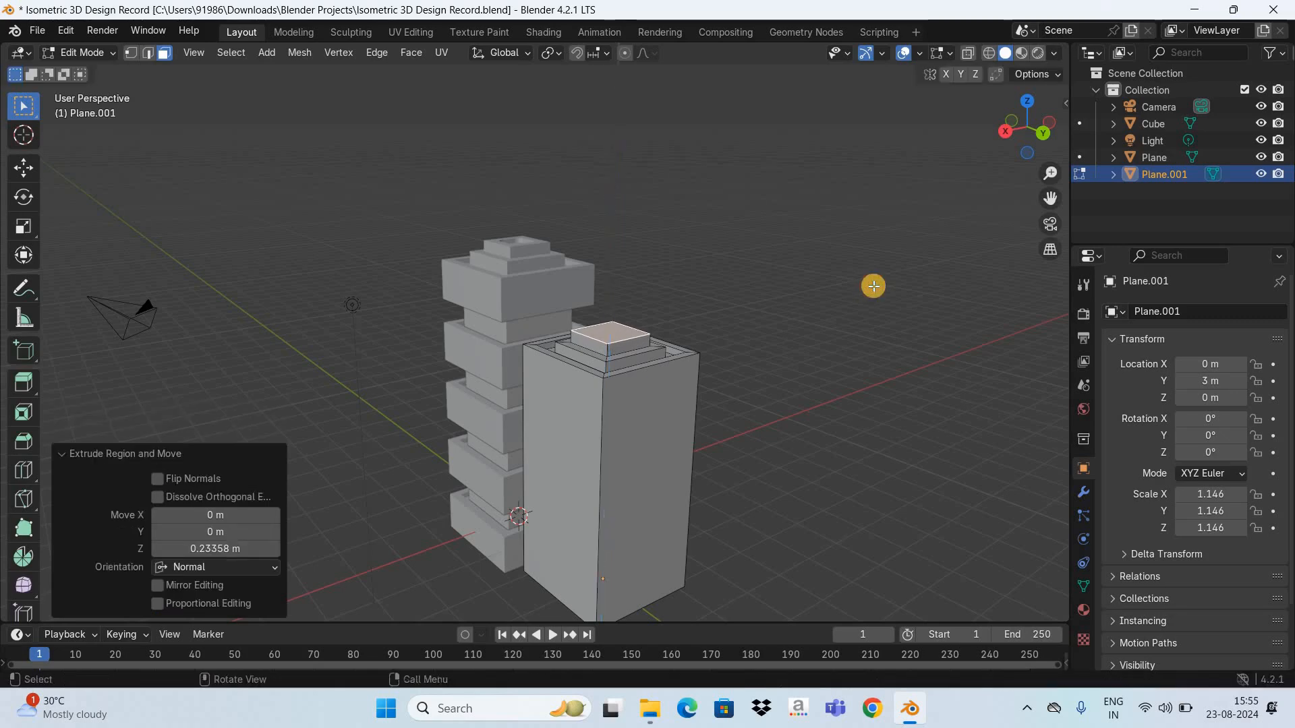
# Inset the uppermost tier's top face by about 0.093 m and extrude it down about 0.1 m to form a recess.
pyautogui.press('i')
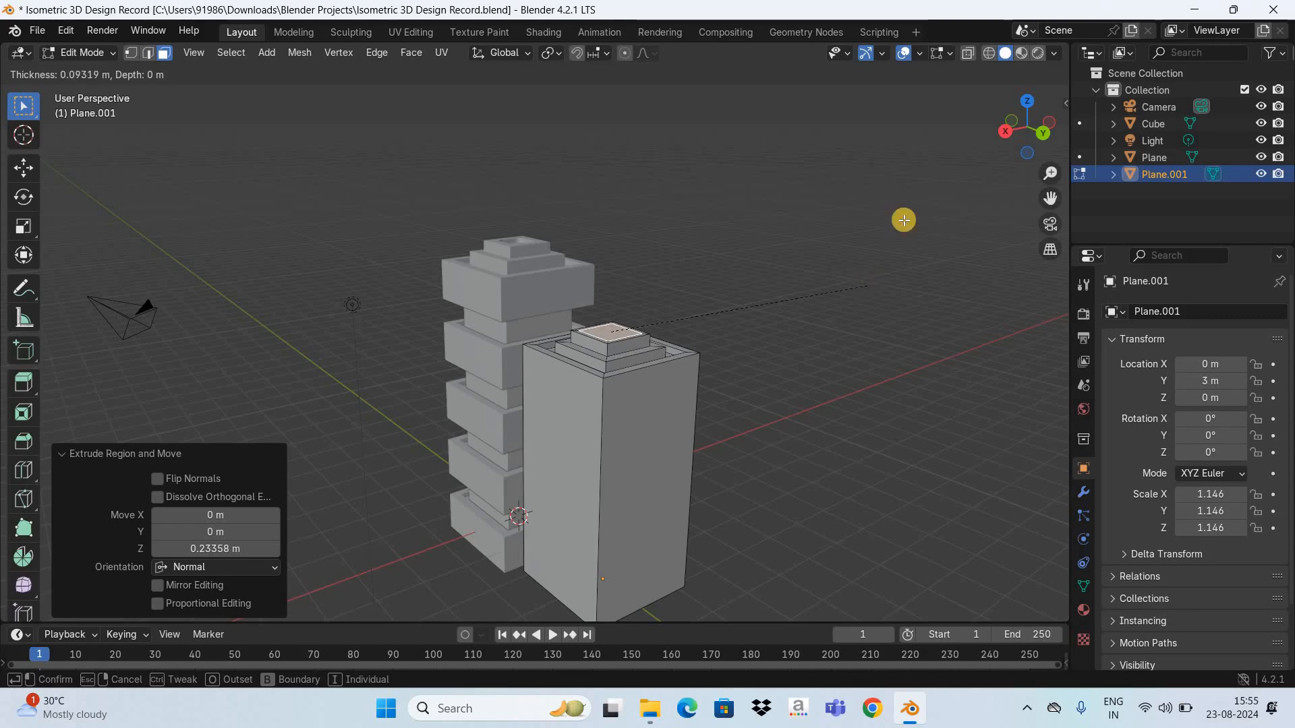
pyautogui.click(1022, 131)
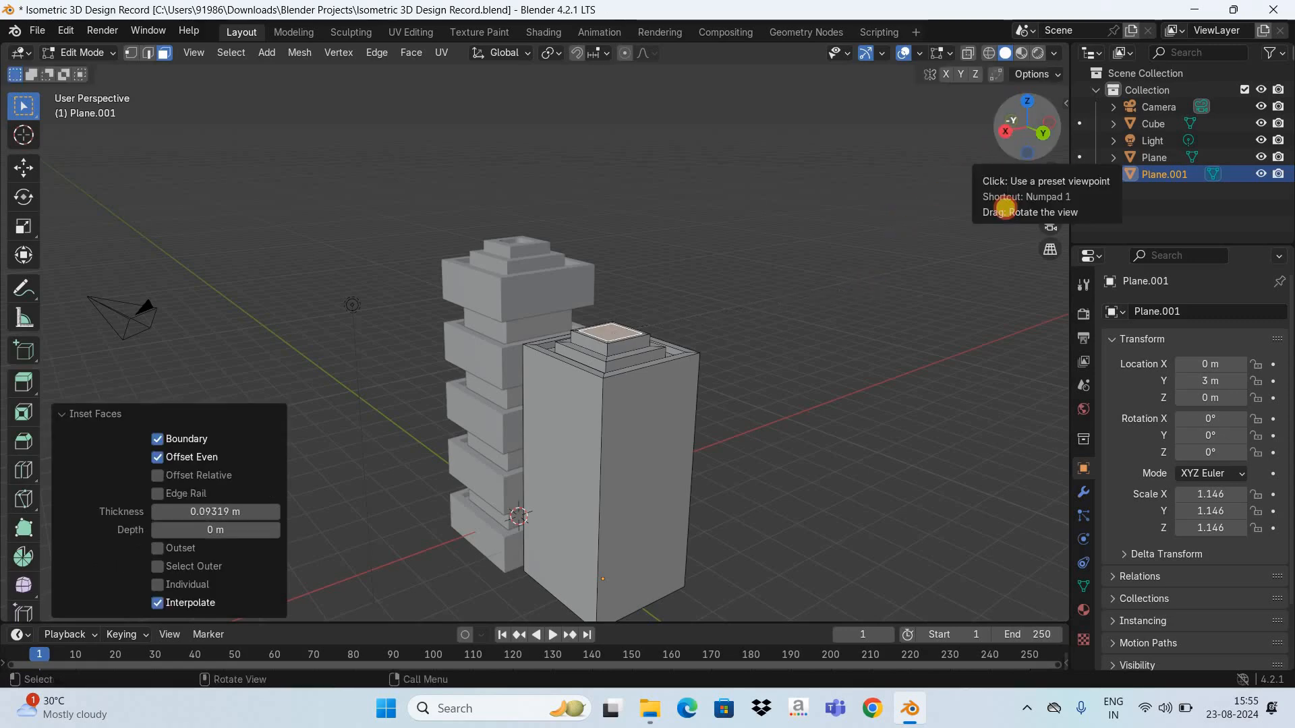
pyautogui.moveTo(1018, 145); pyautogui.dragTo(864, 272)
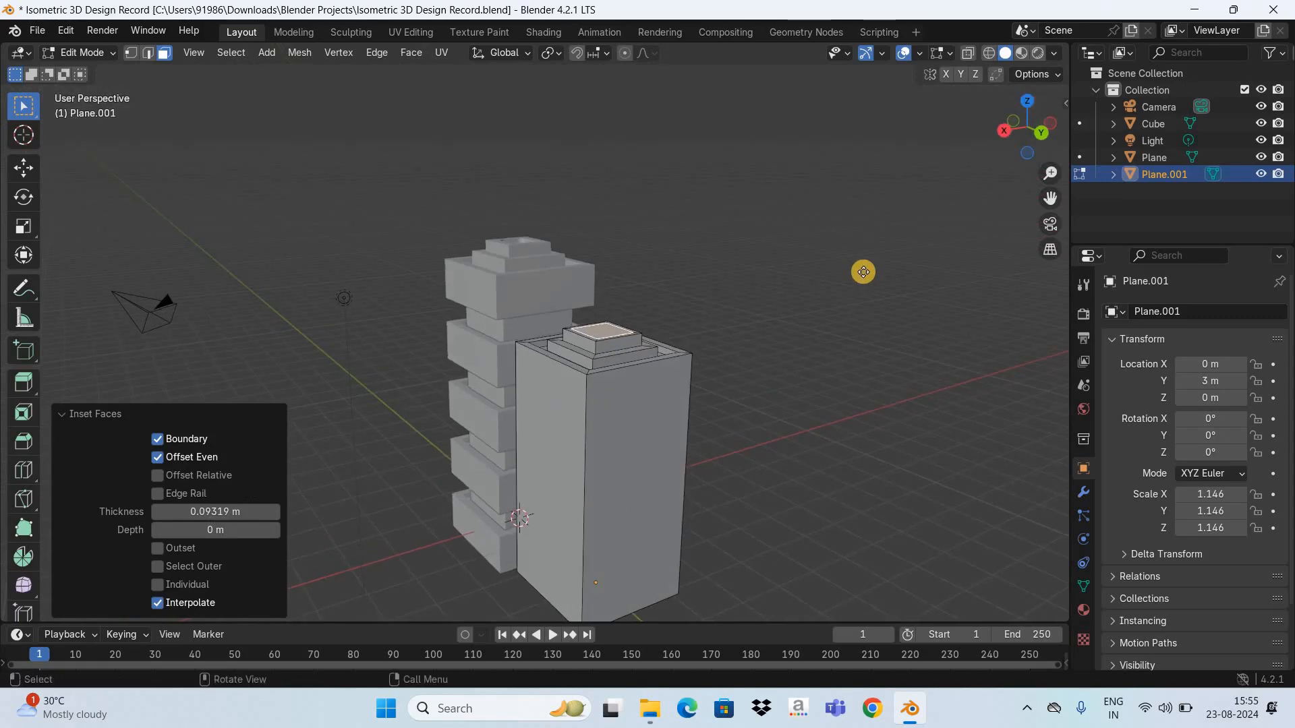
pyautogui.press('e')
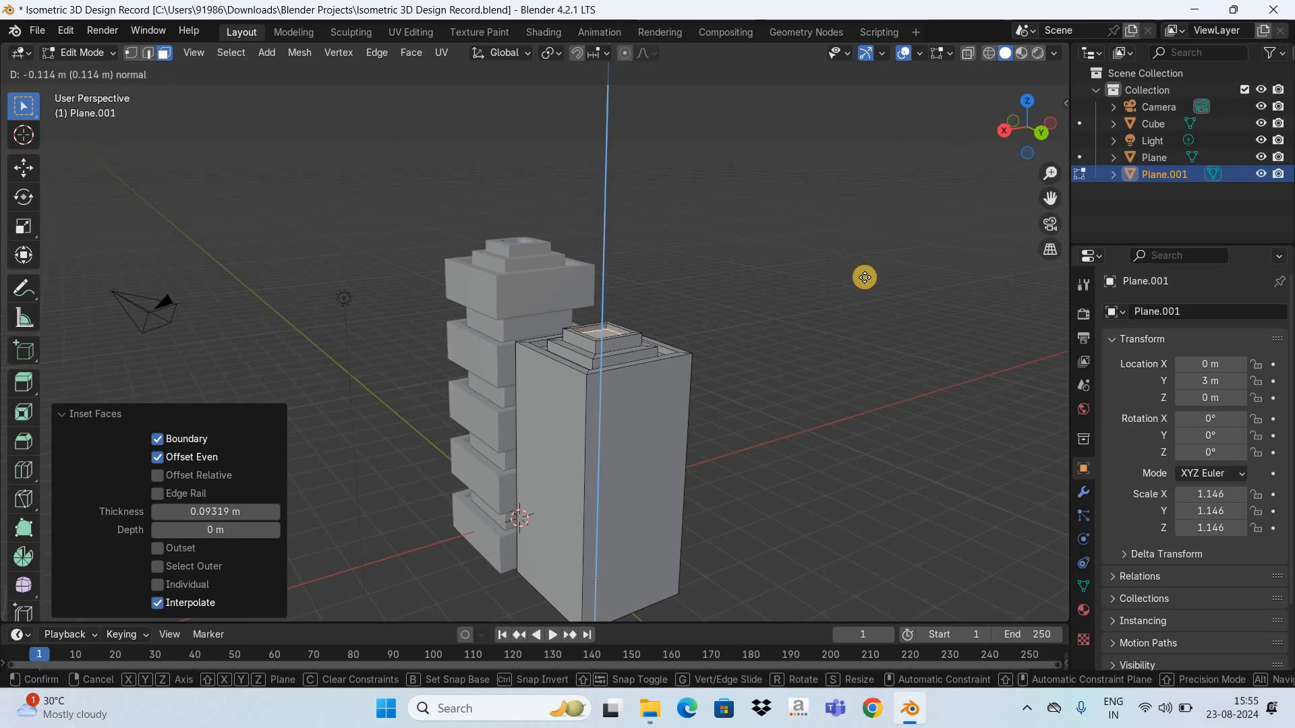
pyautogui.click(865, 277)
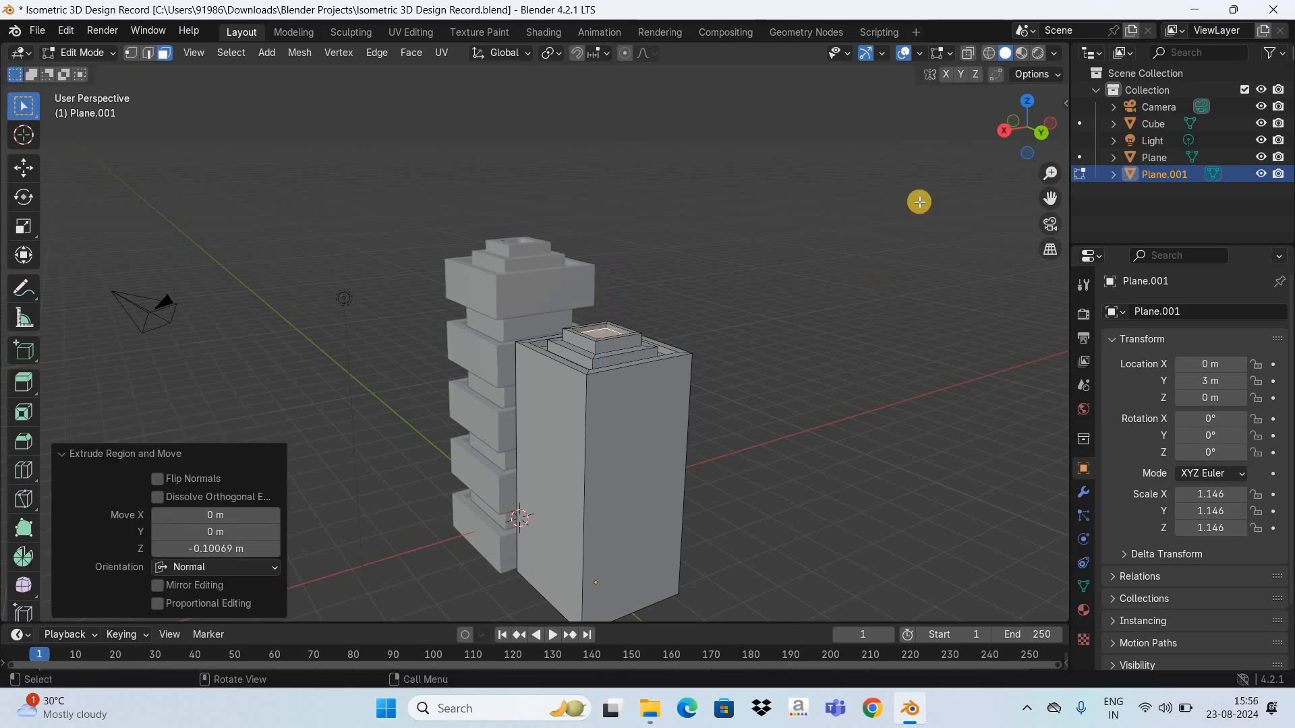
# Subdivide the floor face of the second building's uppermost roof recess with 6 cuts.
pyautogui.click(1011, 113)
pyautogui.moveTo(1026, 132); pyautogui.dragTo(660, 355)
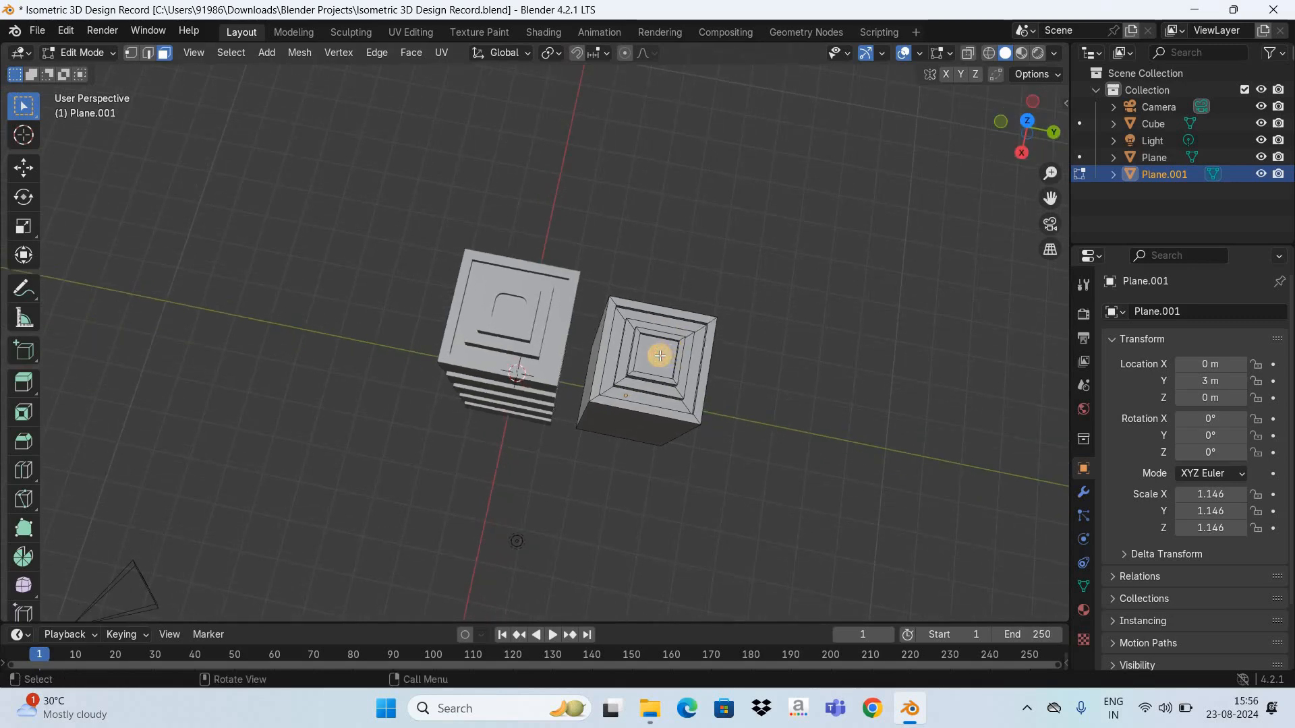
pyautogui.click(659, 355)
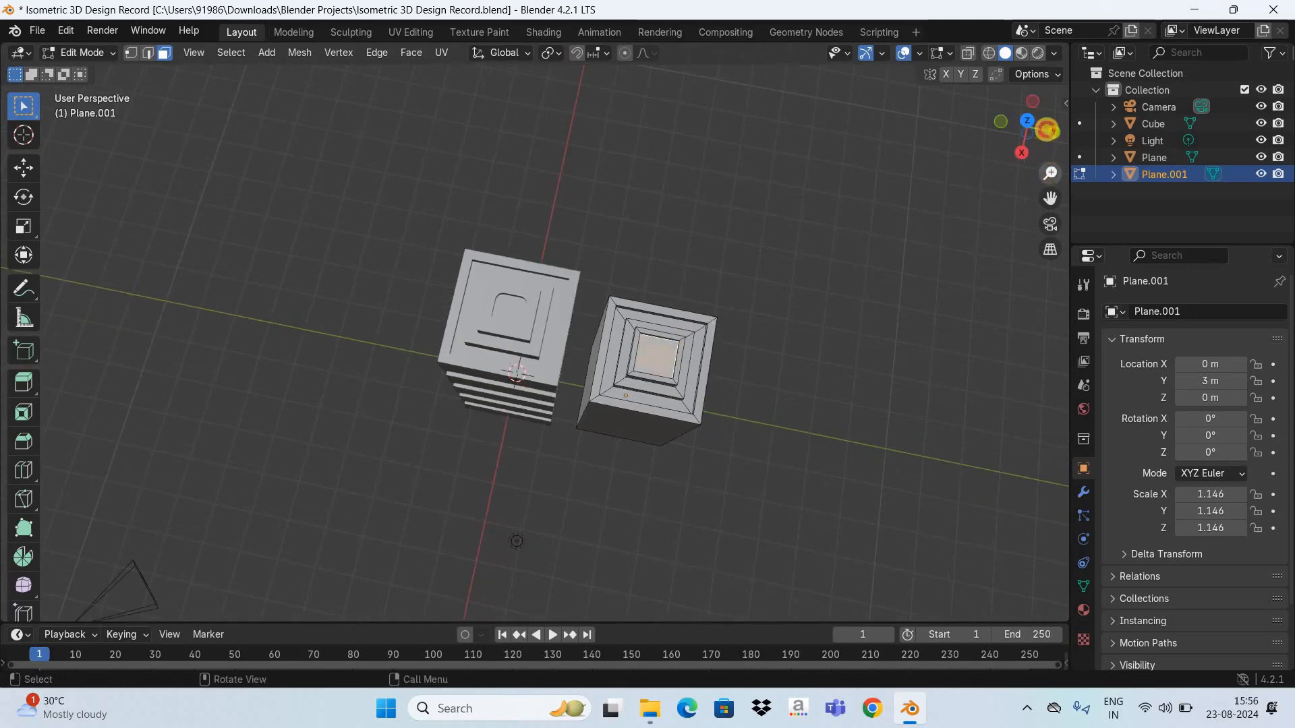
pyautogui.moveTo(1050, 172); pyautogui.dragTo(486, 367)
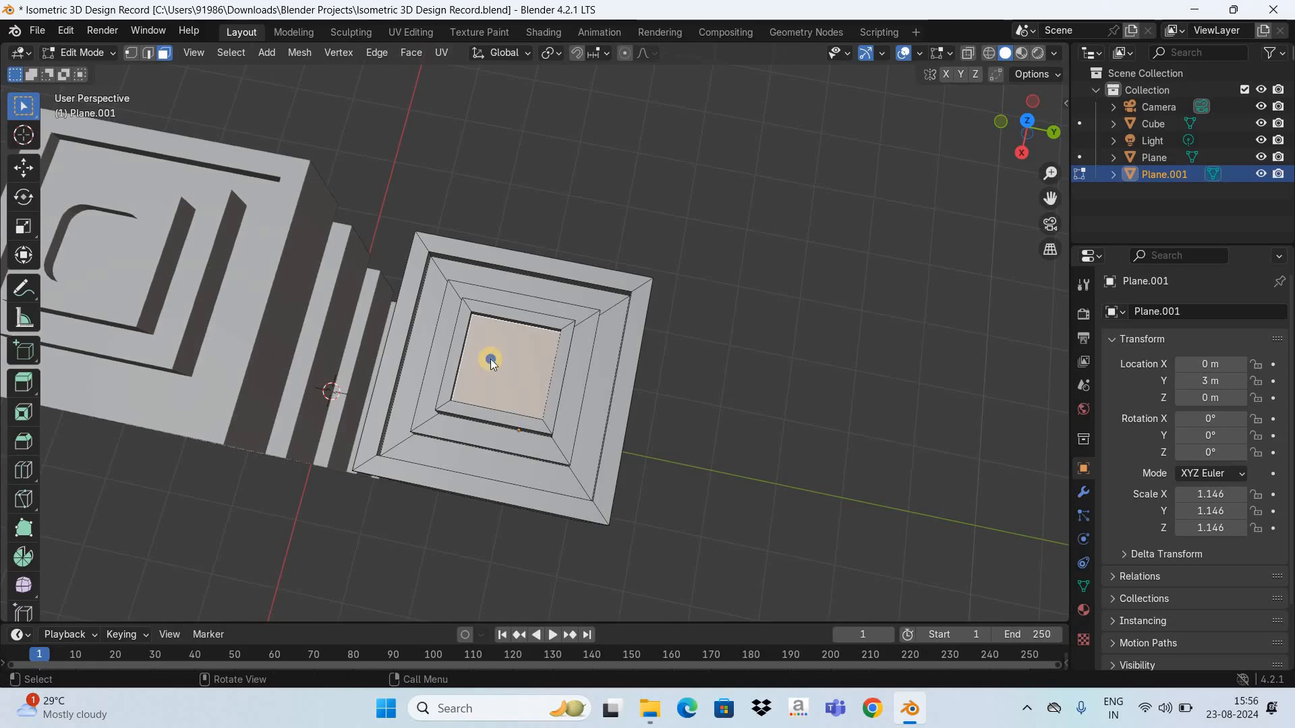
pyautogui.rightClick(491, 362)
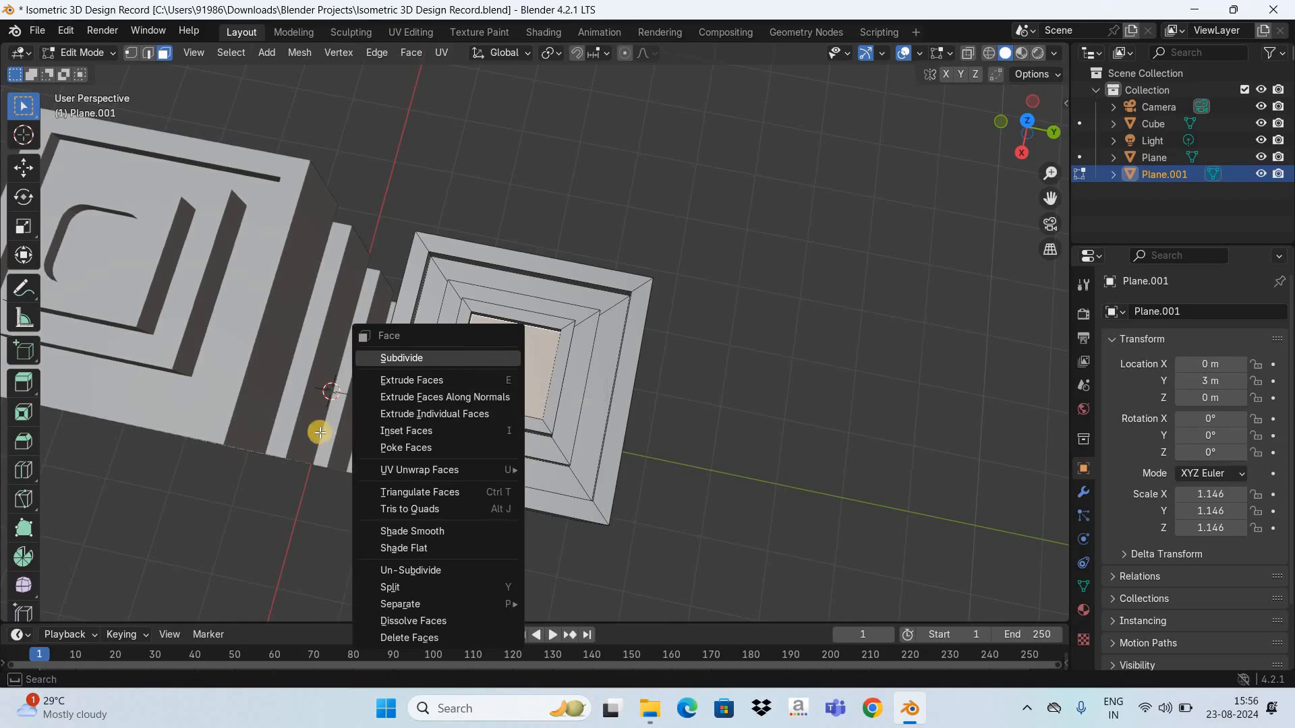
pyautogui.press('Return')
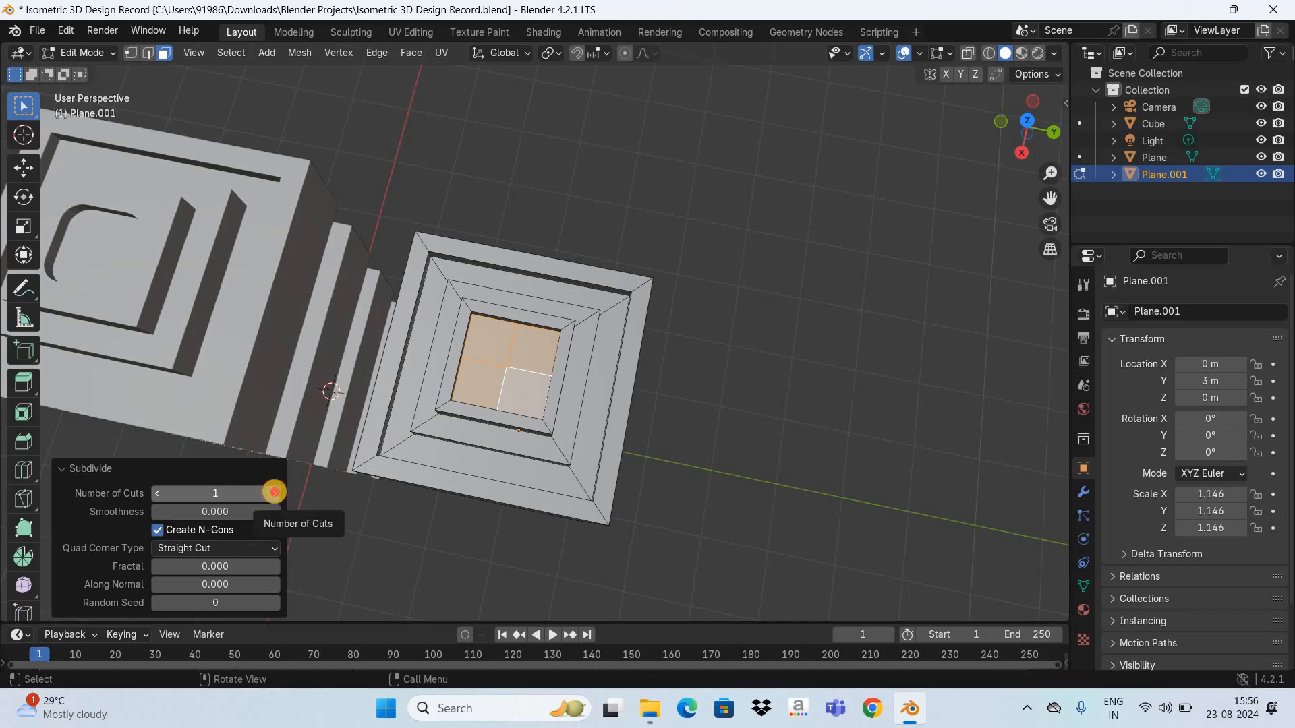
pyautogui.click(274, 491)
pyautogui.click(274, 491)
pyautogui.click(273, 492)
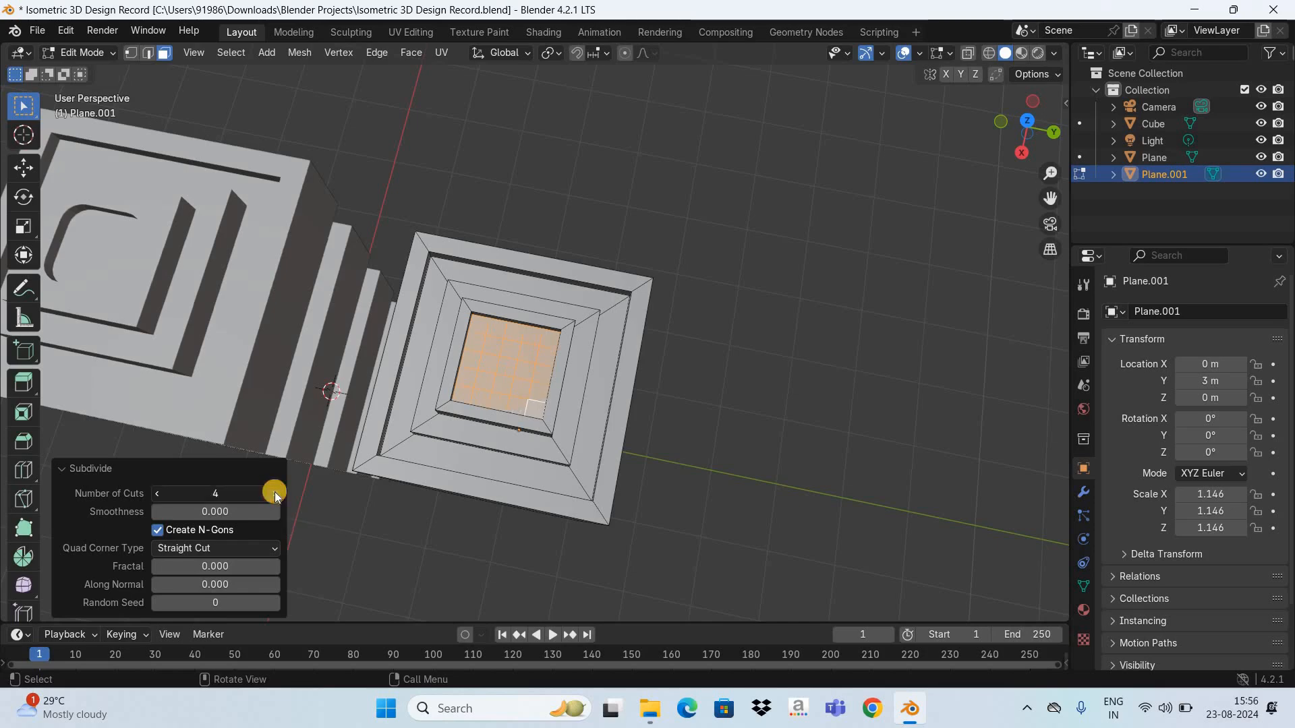
pyautogui.click(273, 493)
pyautogui.click(274, 493)
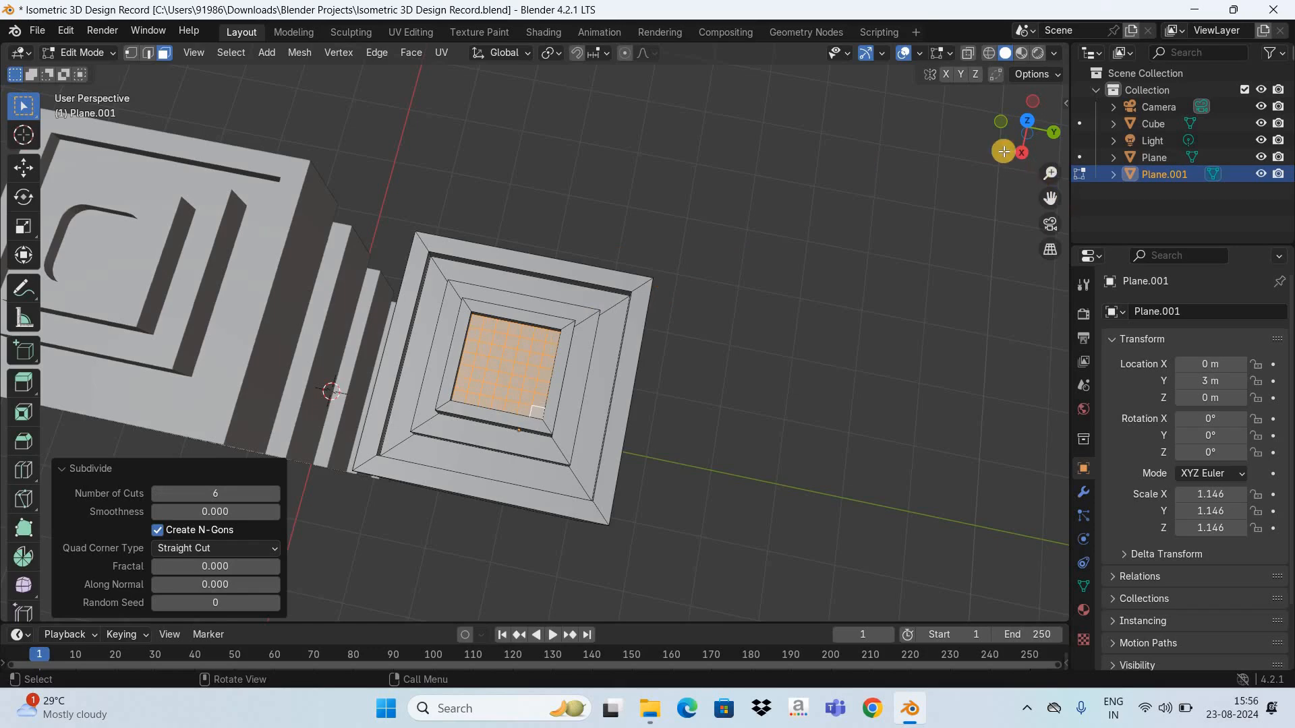
# Extrude three parallel strips of five grid faces each vertically in the second building's uppermost roof recess.
pyautogui.moveTo(1004, 151); pyautogui.dragTo(497, 345)
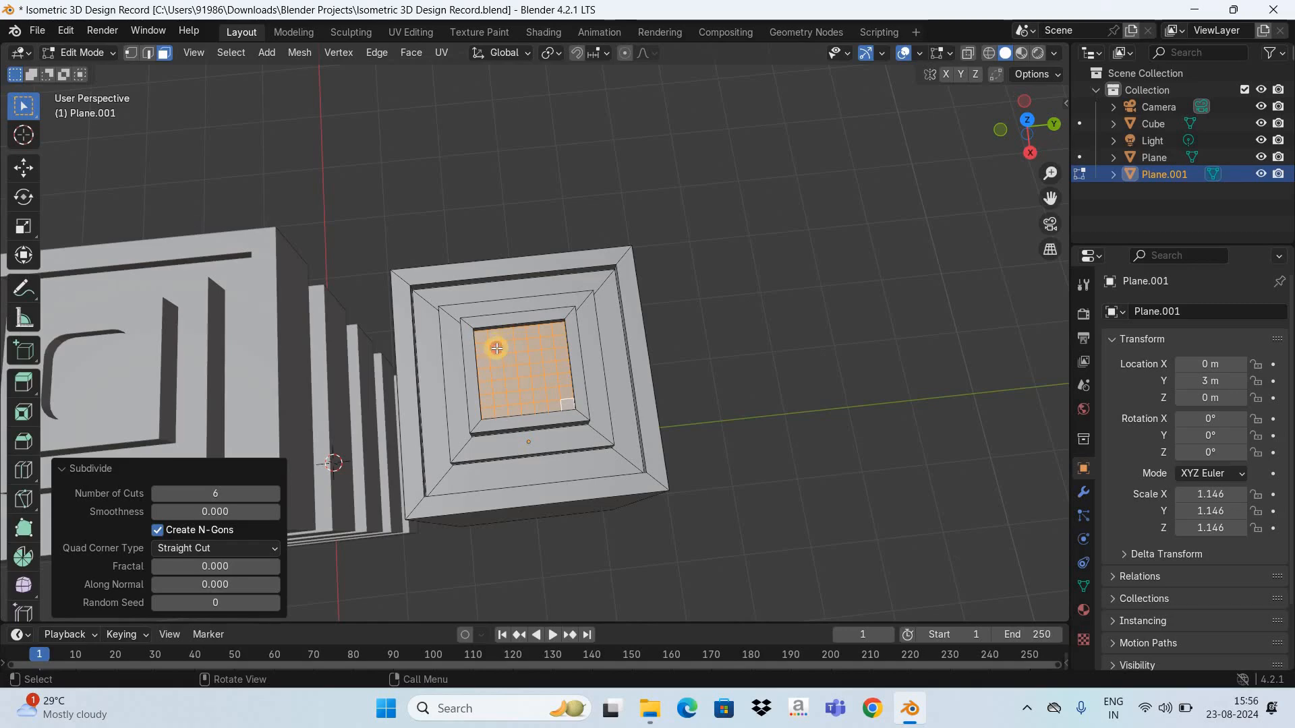
pyautogui.click(497, 348)
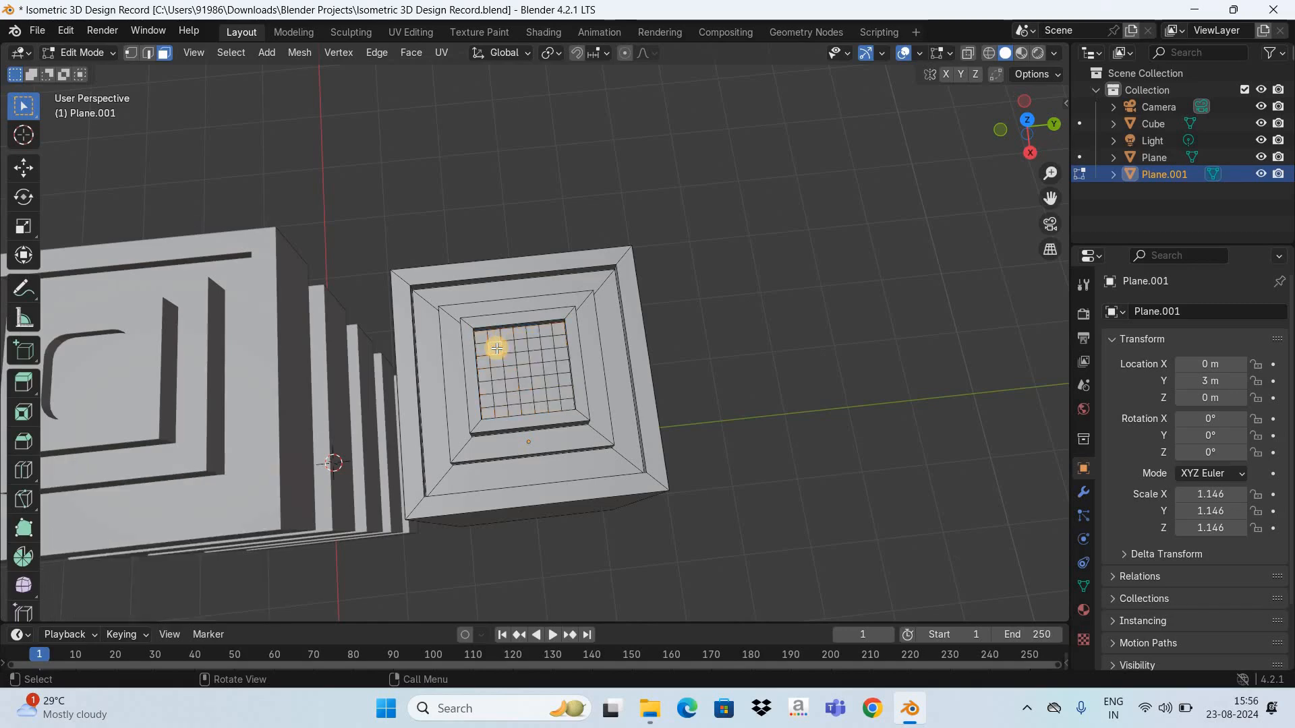
pyautogui.keyDown('shift'); pyautogui.click(496, 360); pyautogui.keyUp('shift')
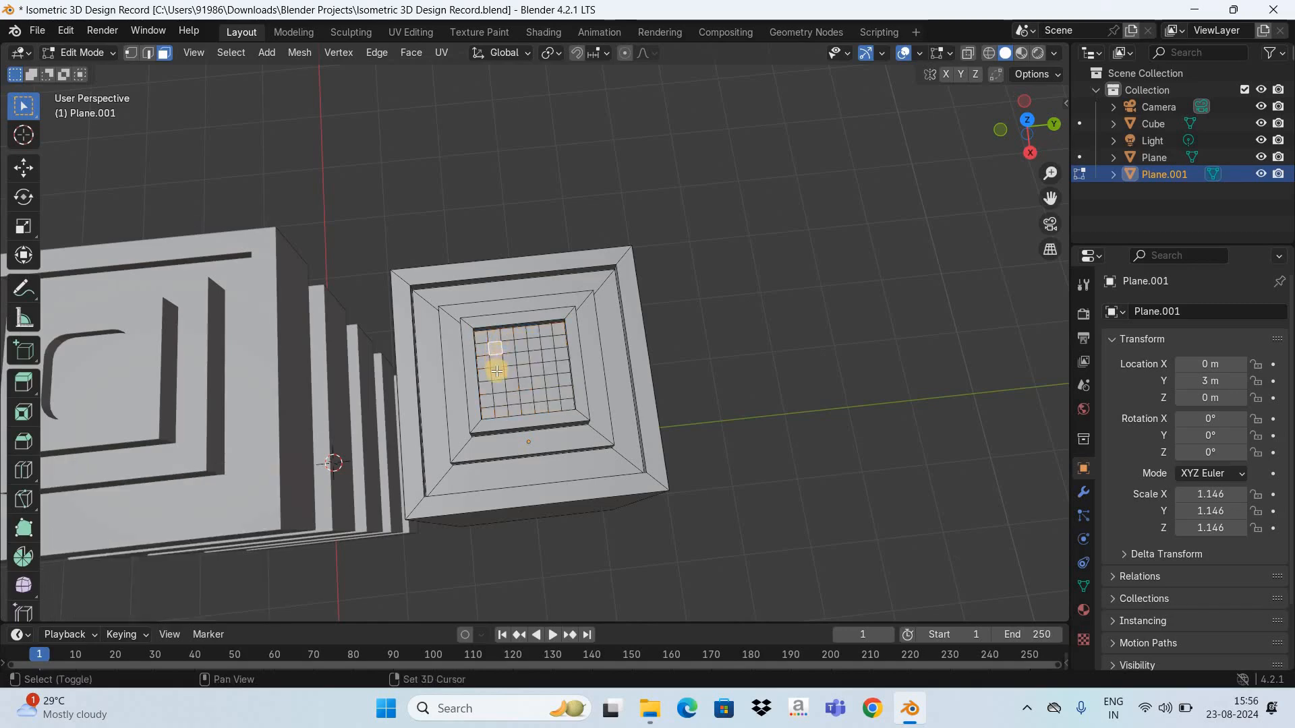
pyautogui.keyDown('shift'); pyautogui.click(497, 372); pyautogui.keyUp('shift')
pyautogui.keyDown('shift'); pyautogui.click(499, 386); pyautogui.keyUp('shift')
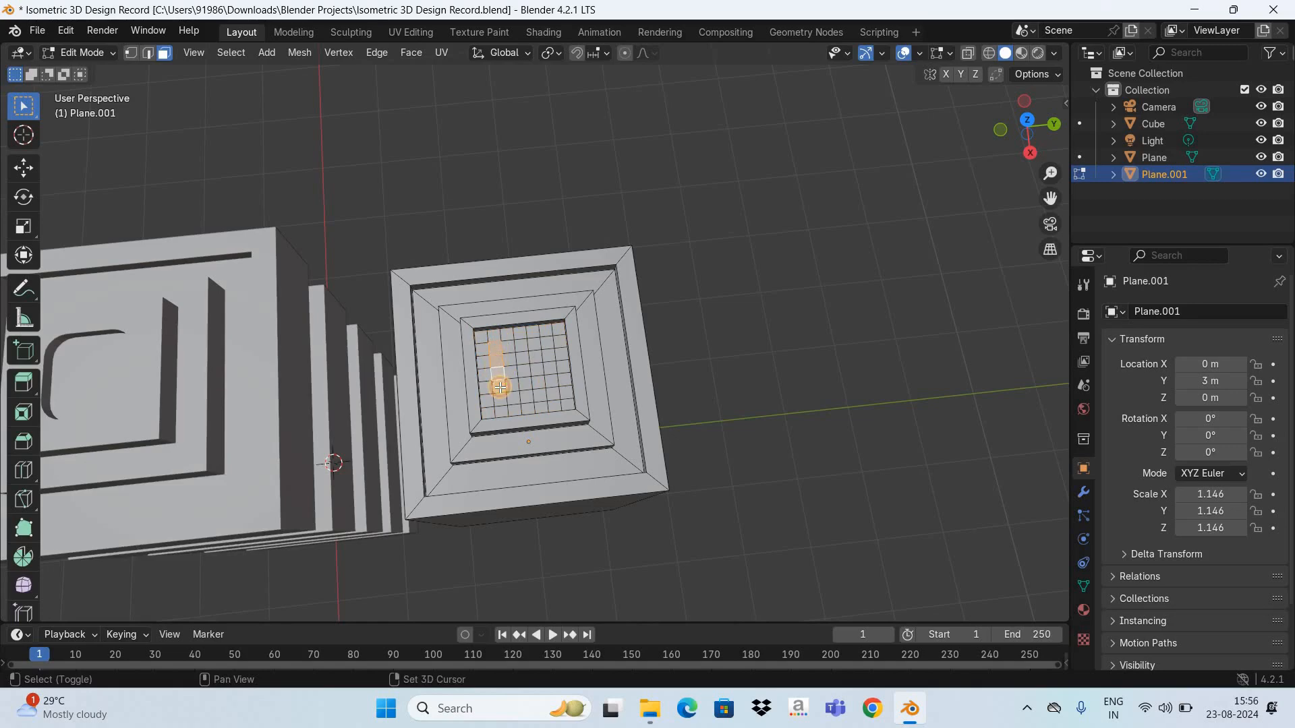
pyautogui.keyDown('shift'); pyautogui.click(500, 400); pyautogui.keyUp('shift')
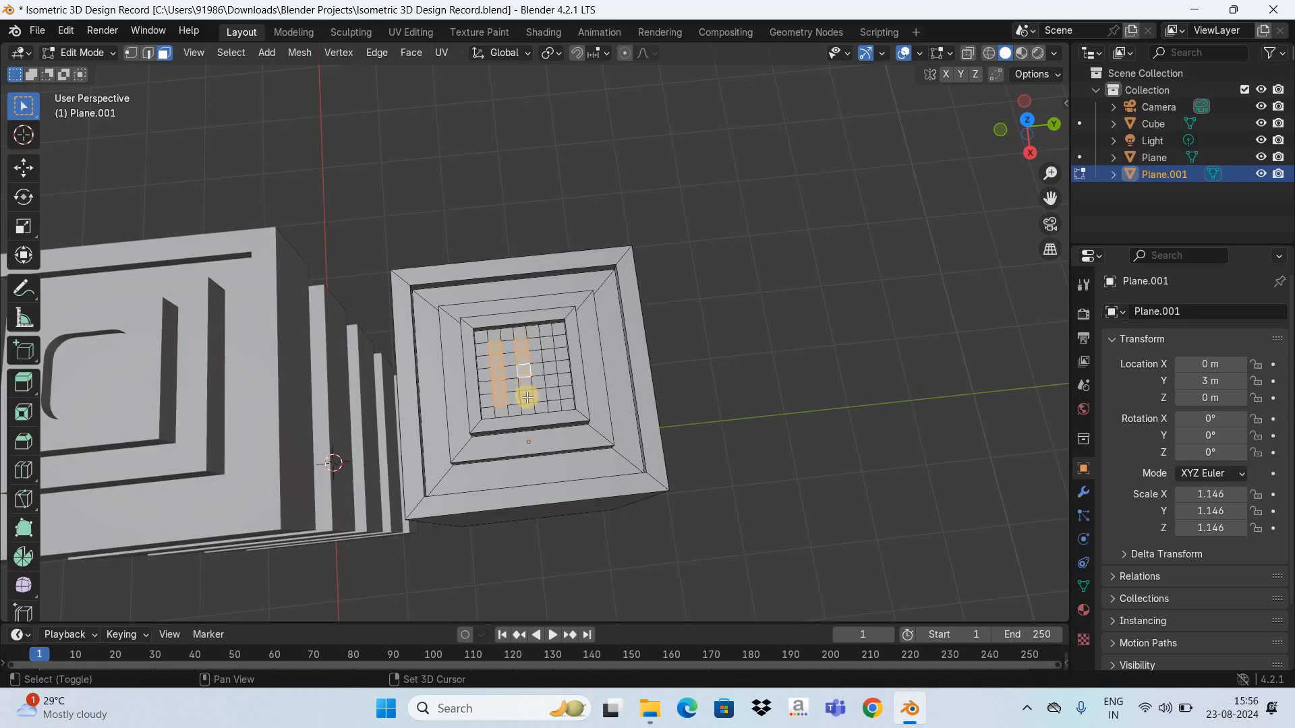
pyautogui.keyDown('shift'); pyautogui.click(526, 398); pyautogui.keyUp('shift')
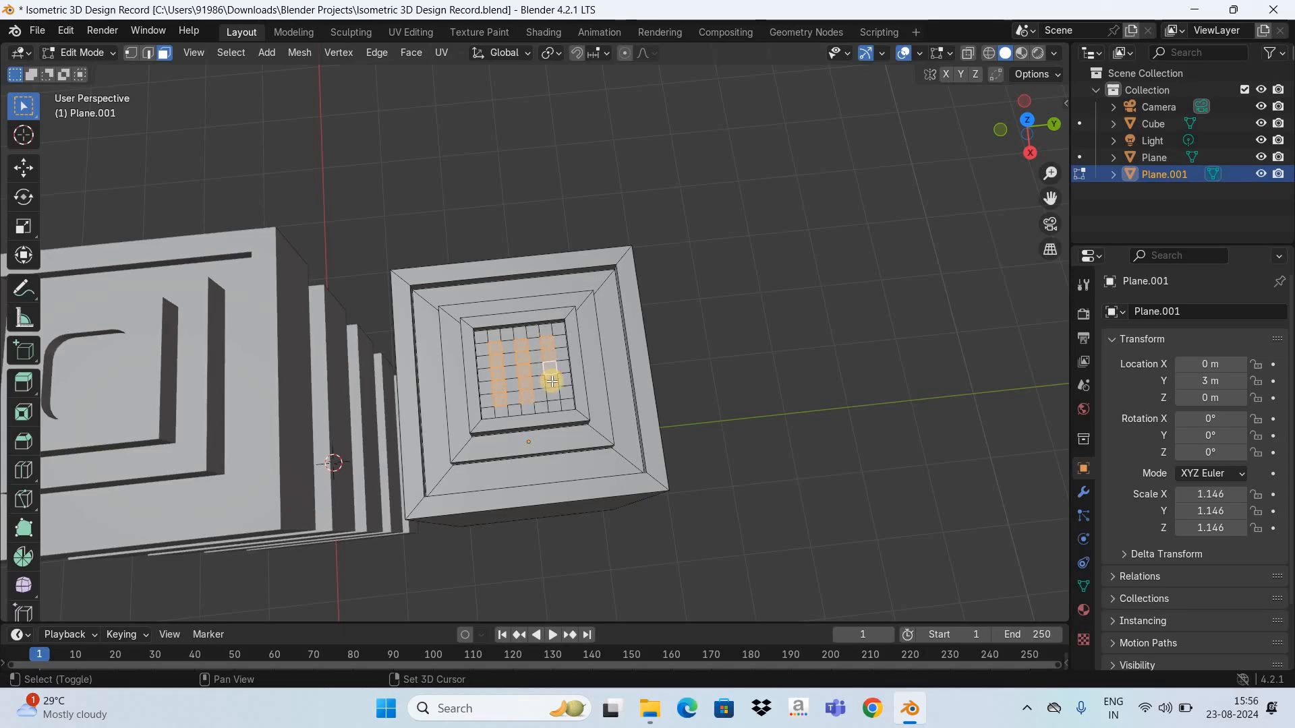
pyautogui.keyDown('shift'); pyautogui.click(553, 398); pyautogui.keyUp('shift')
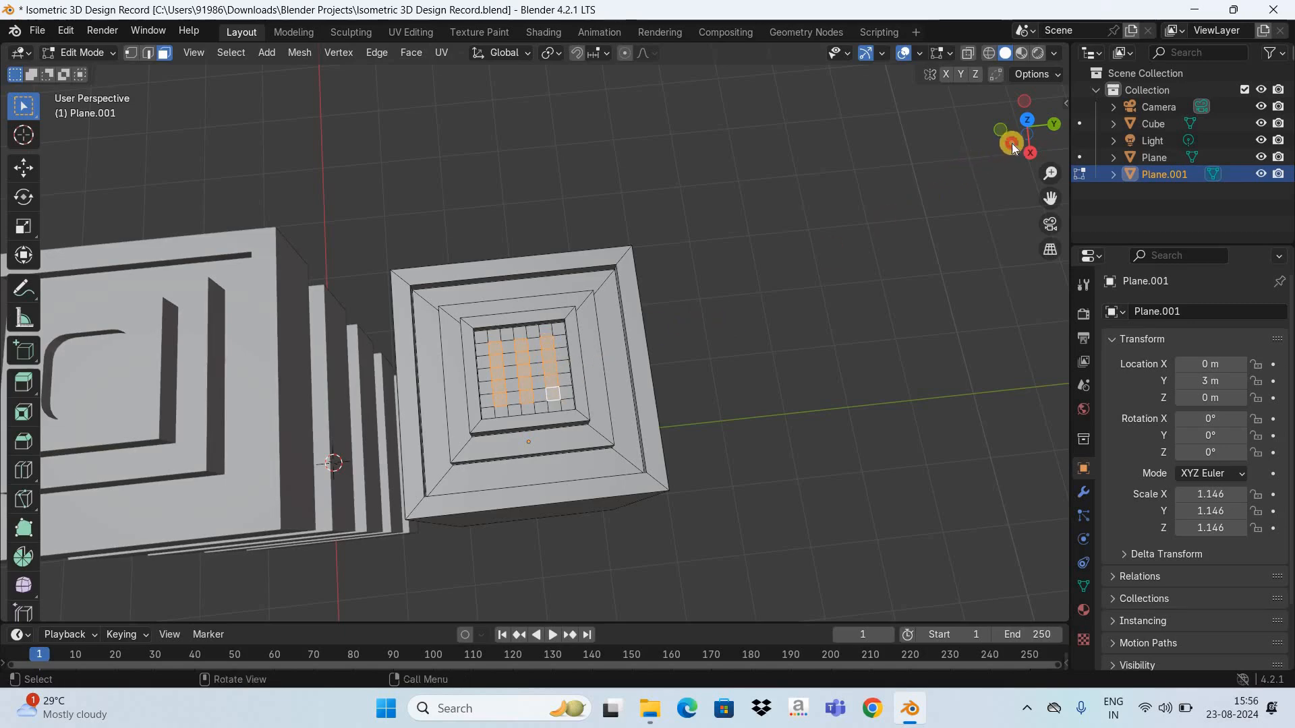
pyautogui.moveTo(1010, 143)
pyautogui.mouseDown()
pyautogui.moveTo(966, 67)
pyautogui.moveTo(1006, 140)
pyautogui.mouseUp()
pyautogui.moveTo(772, 272); pyautogui.dragTo(768, 256, button='middle')
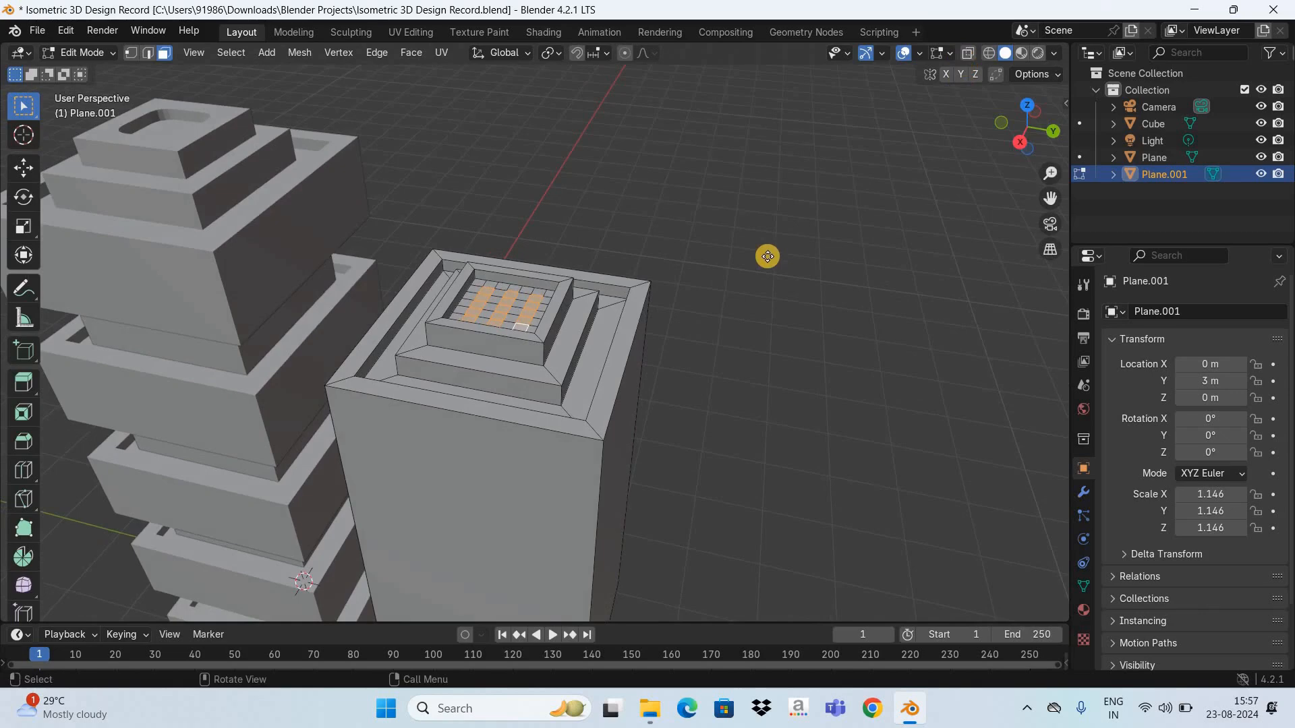
pyautogui.press('e')
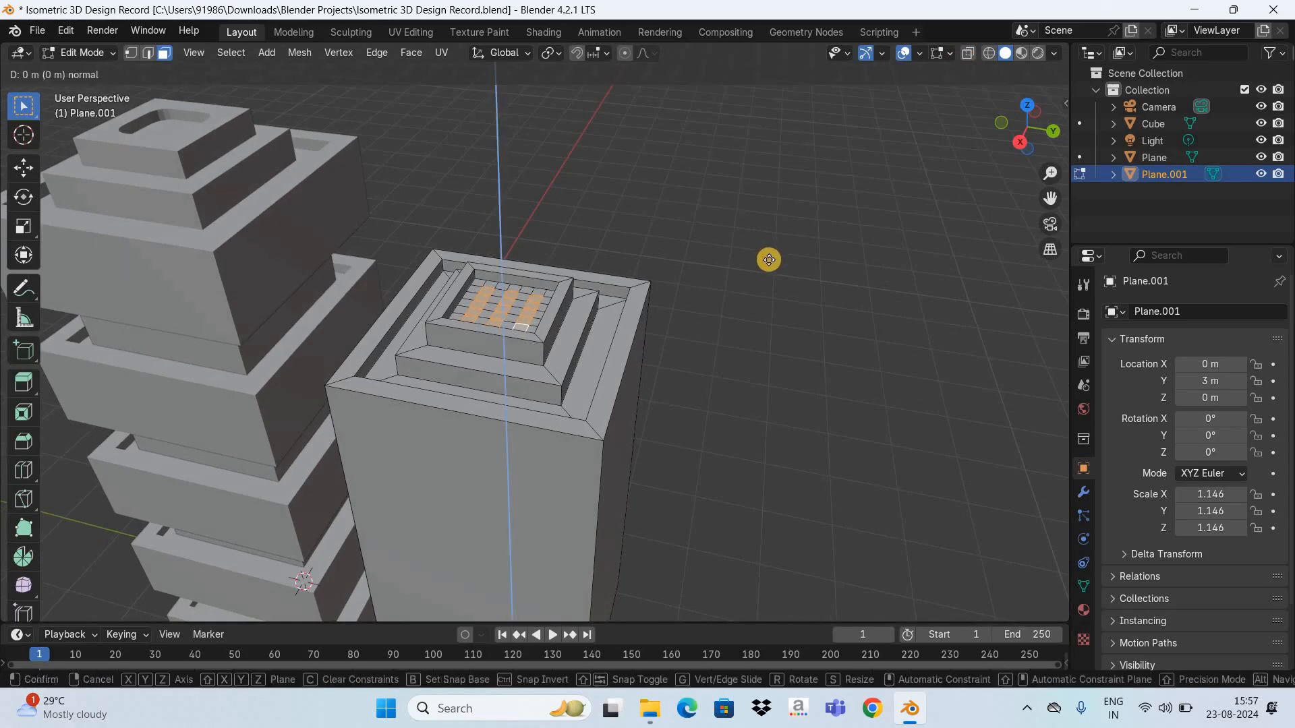
pyautogui.click(823, 222)
pyautogui.hotkey('ctrl', 'z')
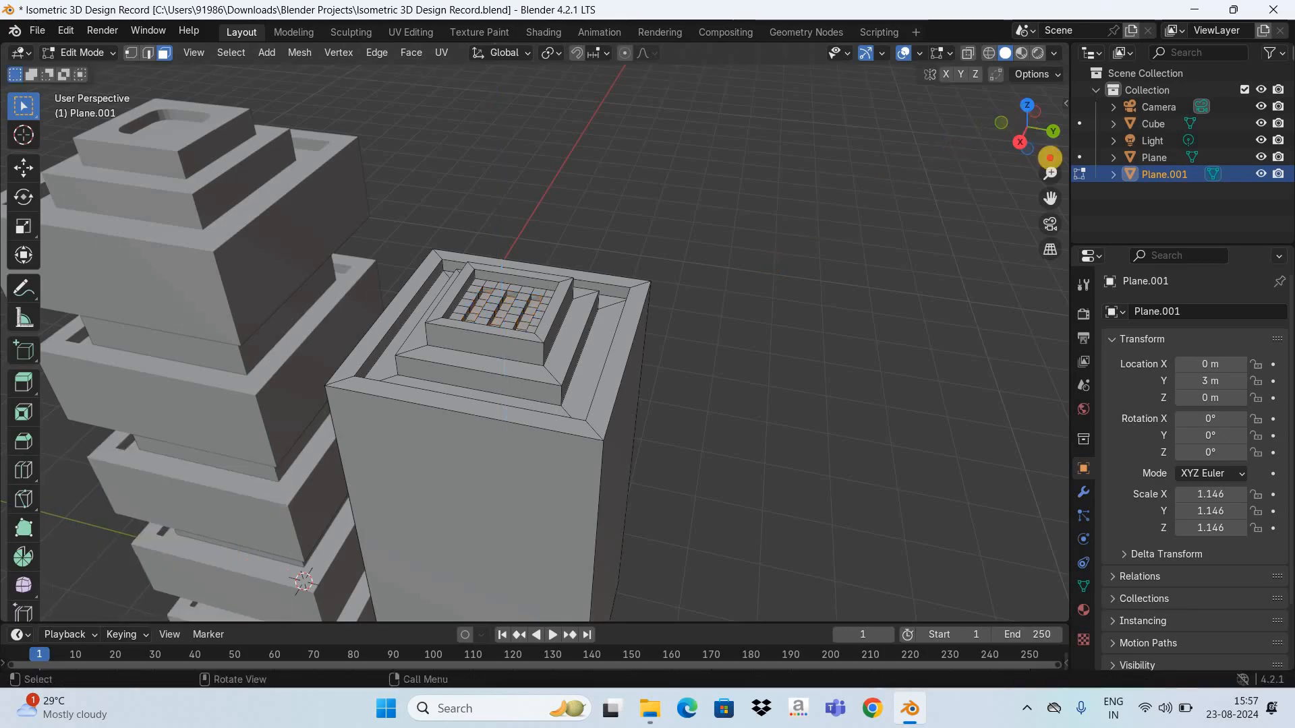
# Subdivide the second building's large front wall face with 6 cuts.
pyautogui.moveTo(1050, 158); pyautogui.dragTo(175, 121)
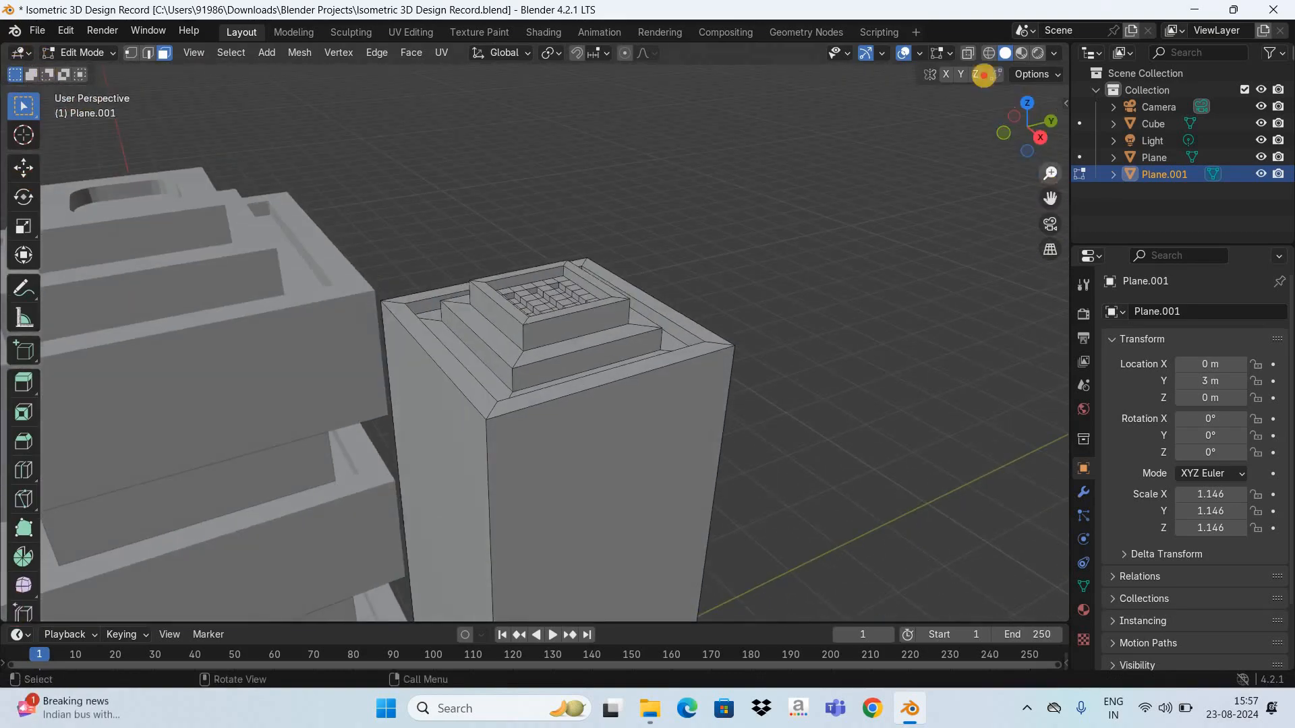
pyautogui.moveTo(971, 589); pyautogui.dragTo(512, 301, button='middle')
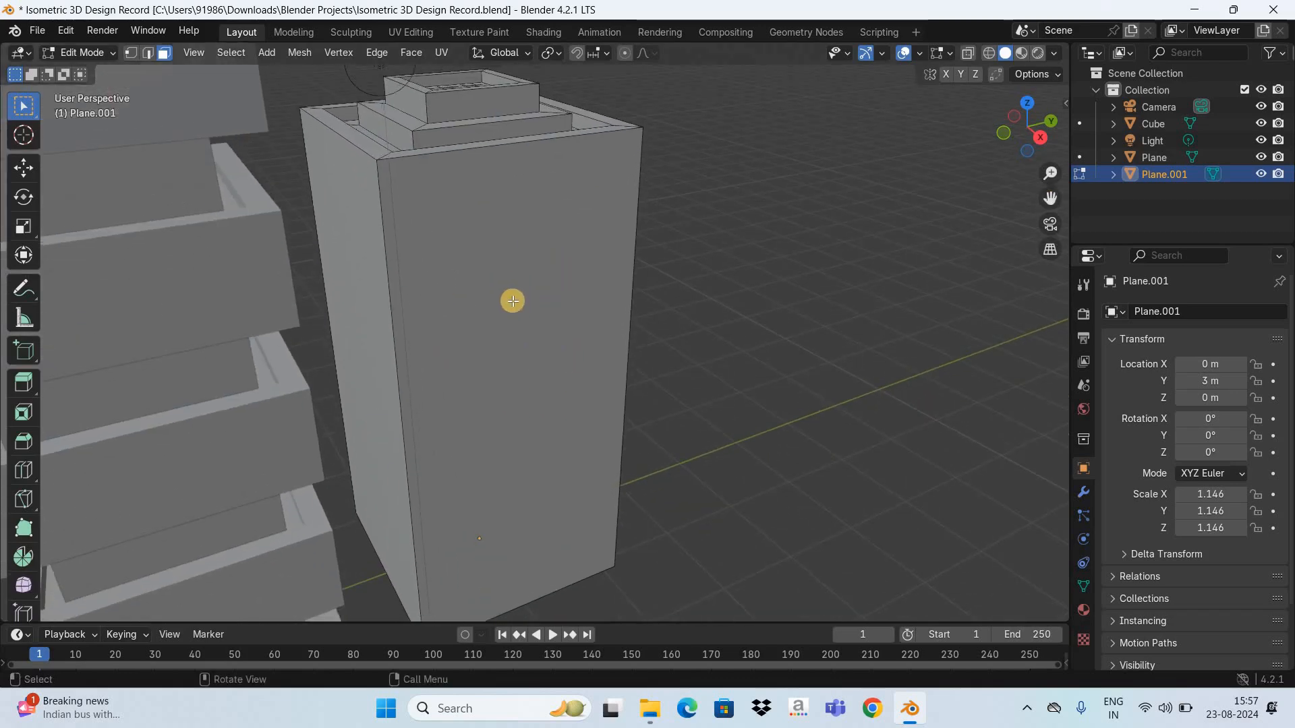
pyautogui.click(513, 300)
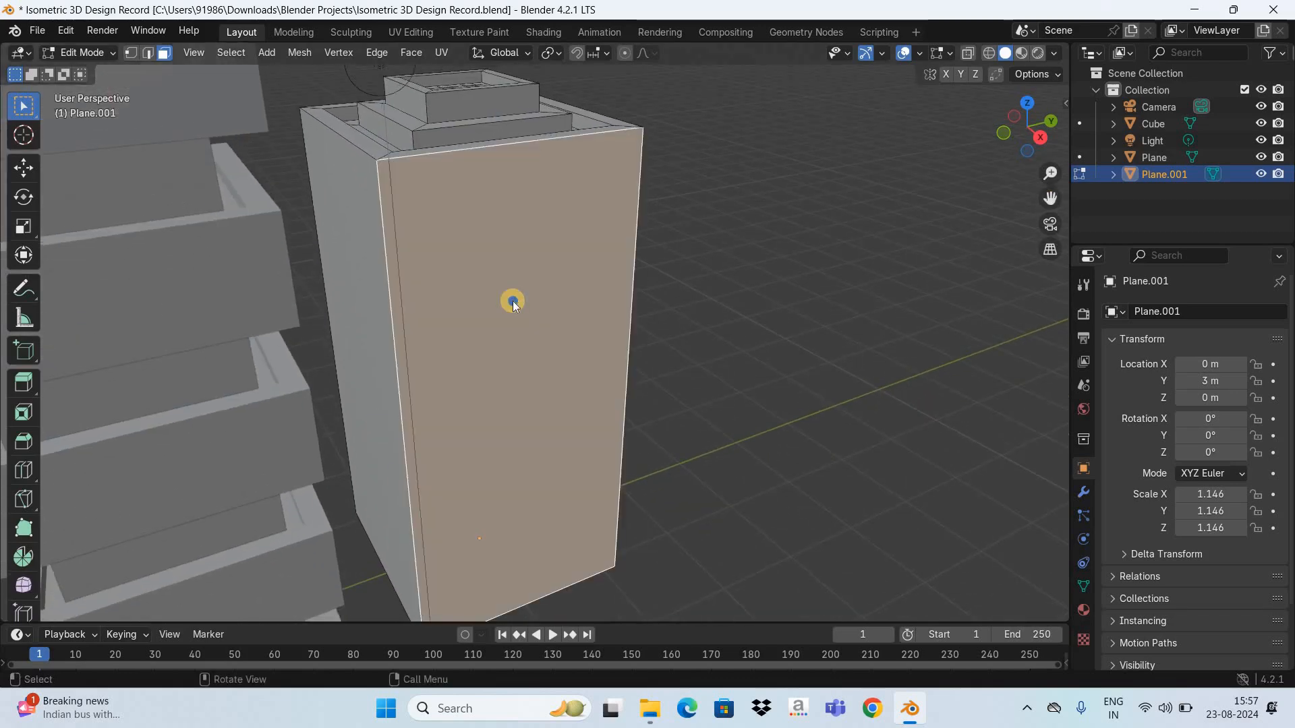
pyautogui.rightClick(513, 300)
pyautogui.click(512, 299)
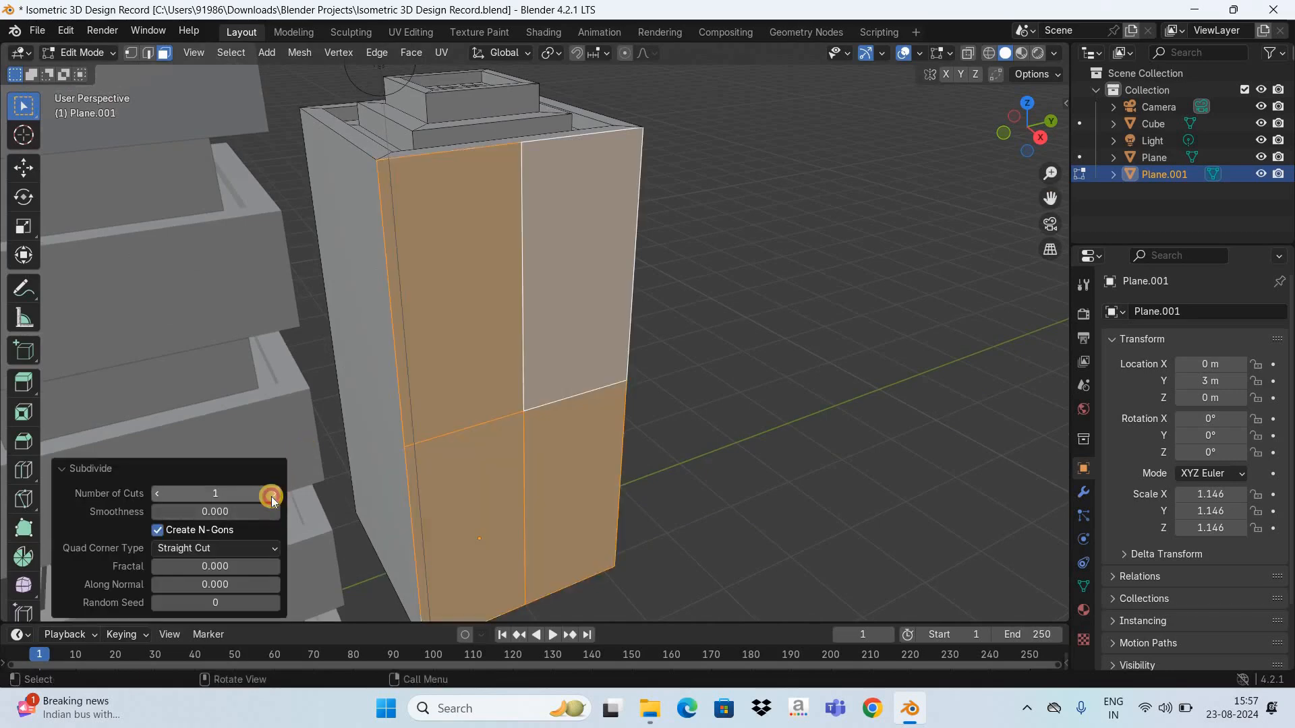
pyautogui.click(271, 495)
pyautogui.click(272, 496)
pyautogui.click(271, 495)
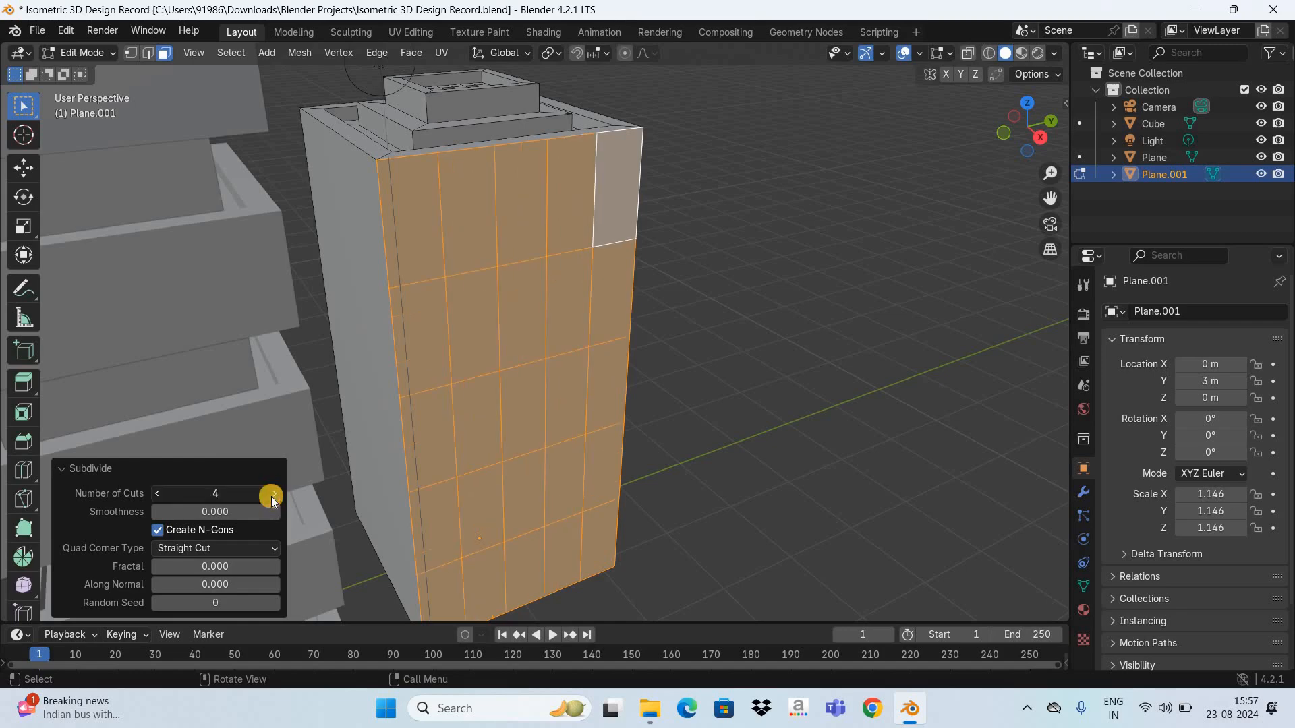
pyautogui.click(271, 496)
pyautogui.click(271, 496)
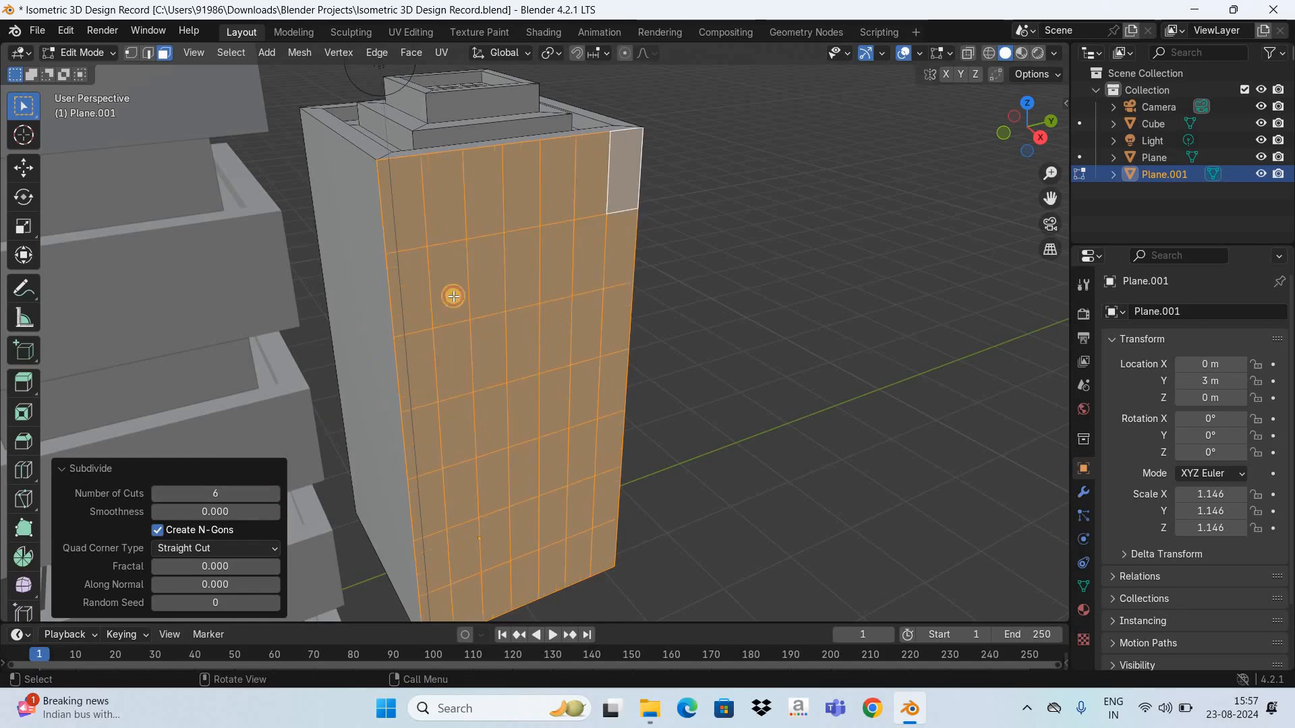
# Extrude a five-face row near the top of the front wall and a two-by-five block below it inward by about 0.113 m.
pyautogui.click(454, 296)
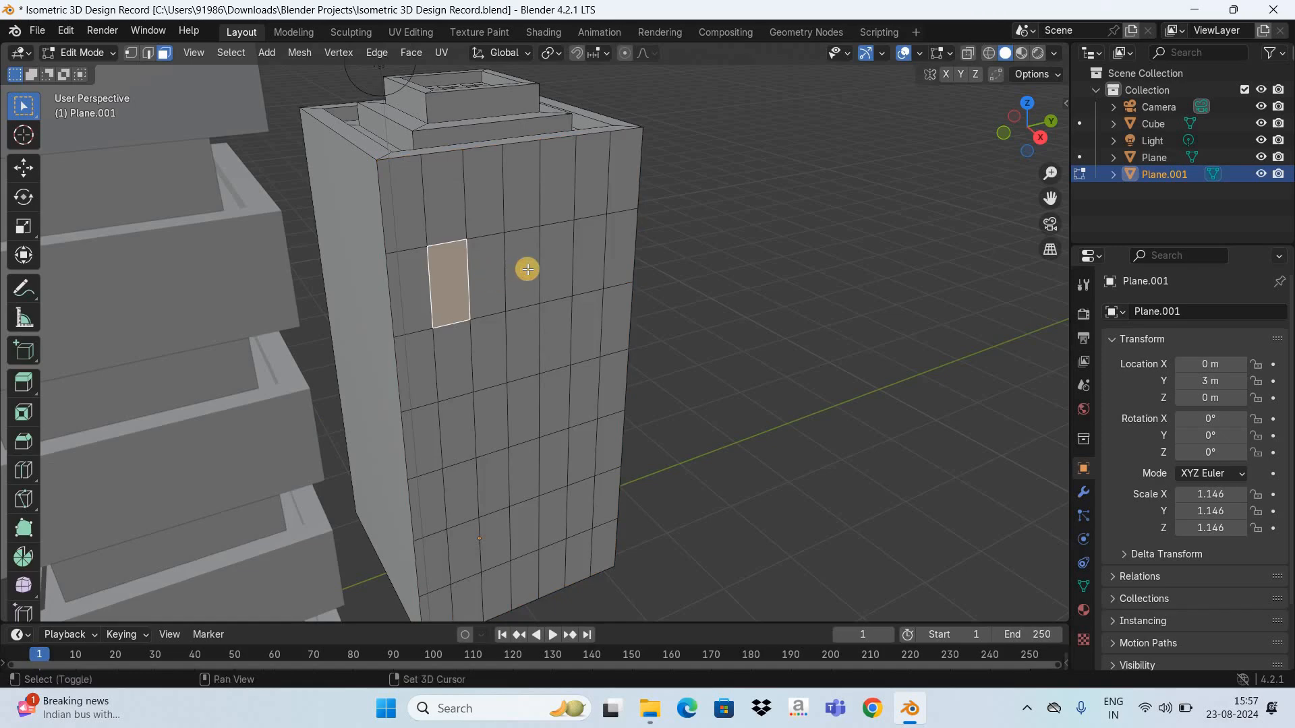
pyautogui.keyDown('shift'); pyautogui.click(516, 270); pyautogui.keyUp('shift')
pyautogui.keyDown('shift'); pyautogui.click(523, 269); pyautogui.keyUp('shift')
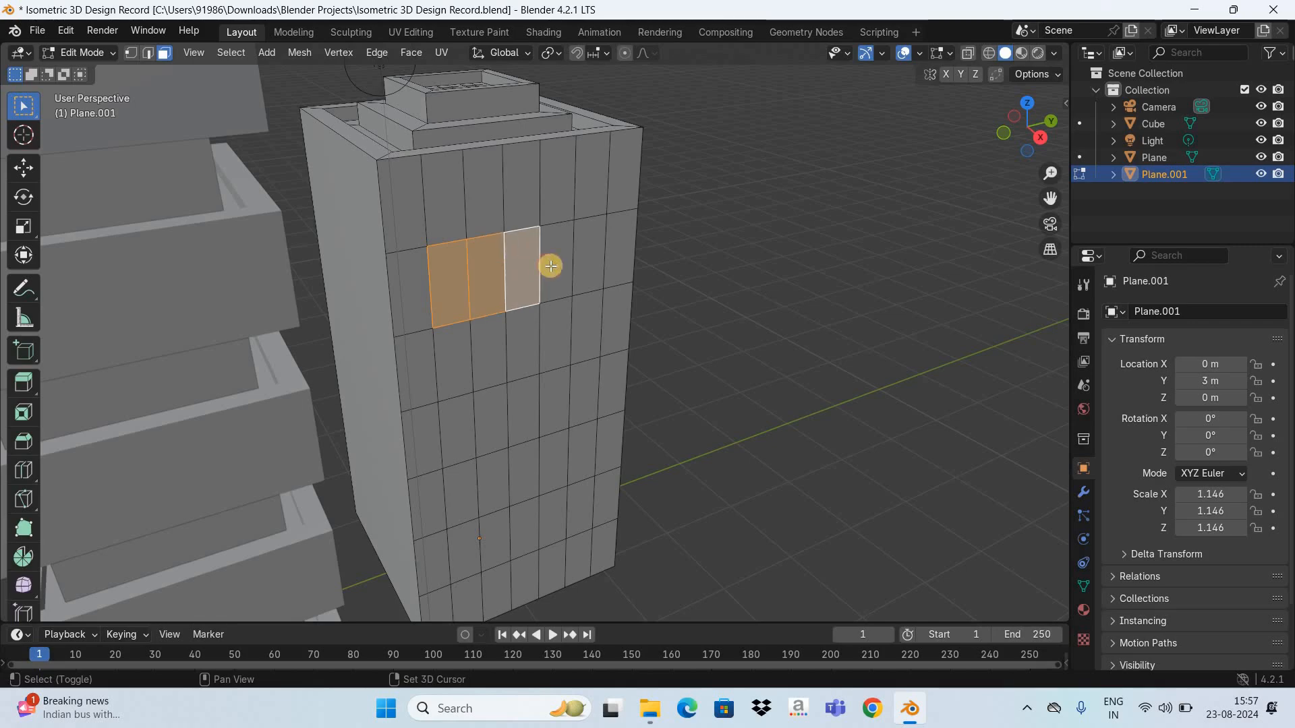
pyautogui.keyDown('shift'); pyautogui.click(556, 260); pyautogui.keyUp('shift')
pyautogui.press('ctrl+shift+KP_Add')
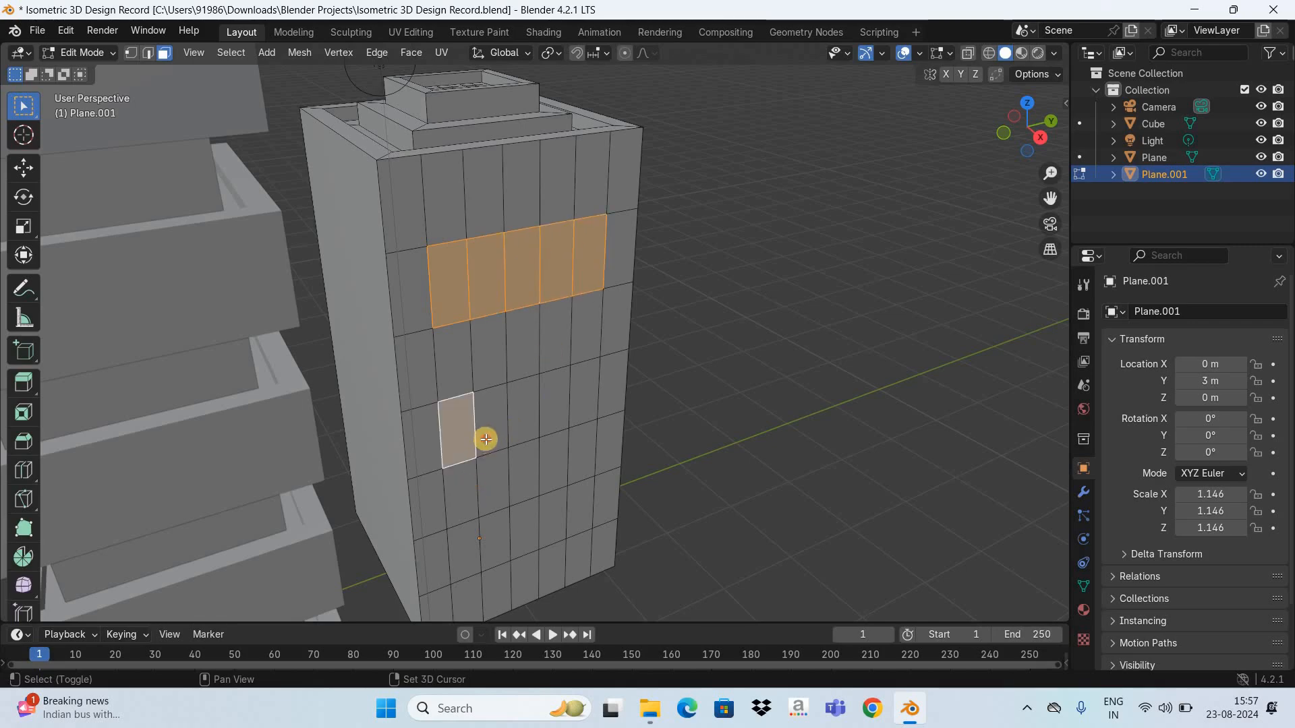
pyautogui.keyDown('shift'); pyautogui.click(471, 487); pyautogui.keyUp('shift')
pyautogui.keyDown('shift'); pyautogui.click(505, 447); pyautogui.keyUp('shift')
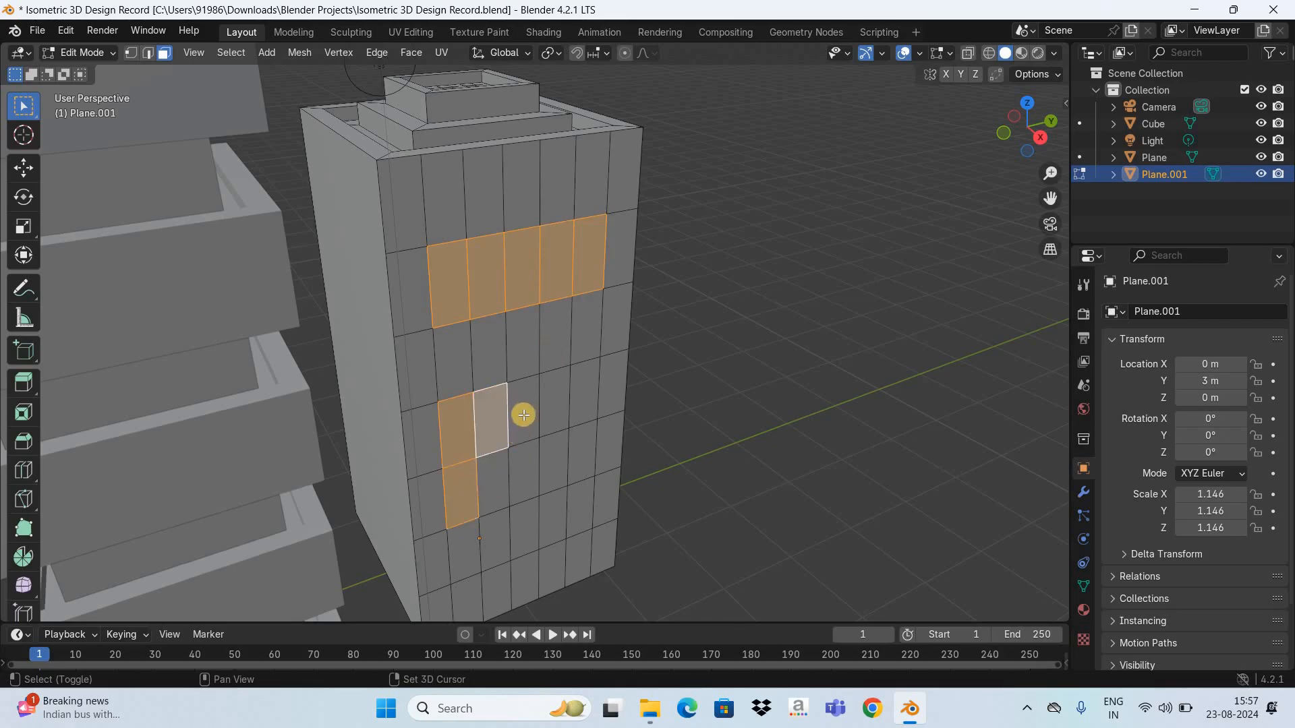
pyautogui.keyDown('shift'); pyautogui.click(524, 415); pyautogui.keyUp('shift')
pyautogui.keyDown('shift'); pyautogui.click(532, 459); pyautogui.keyUp('shift')
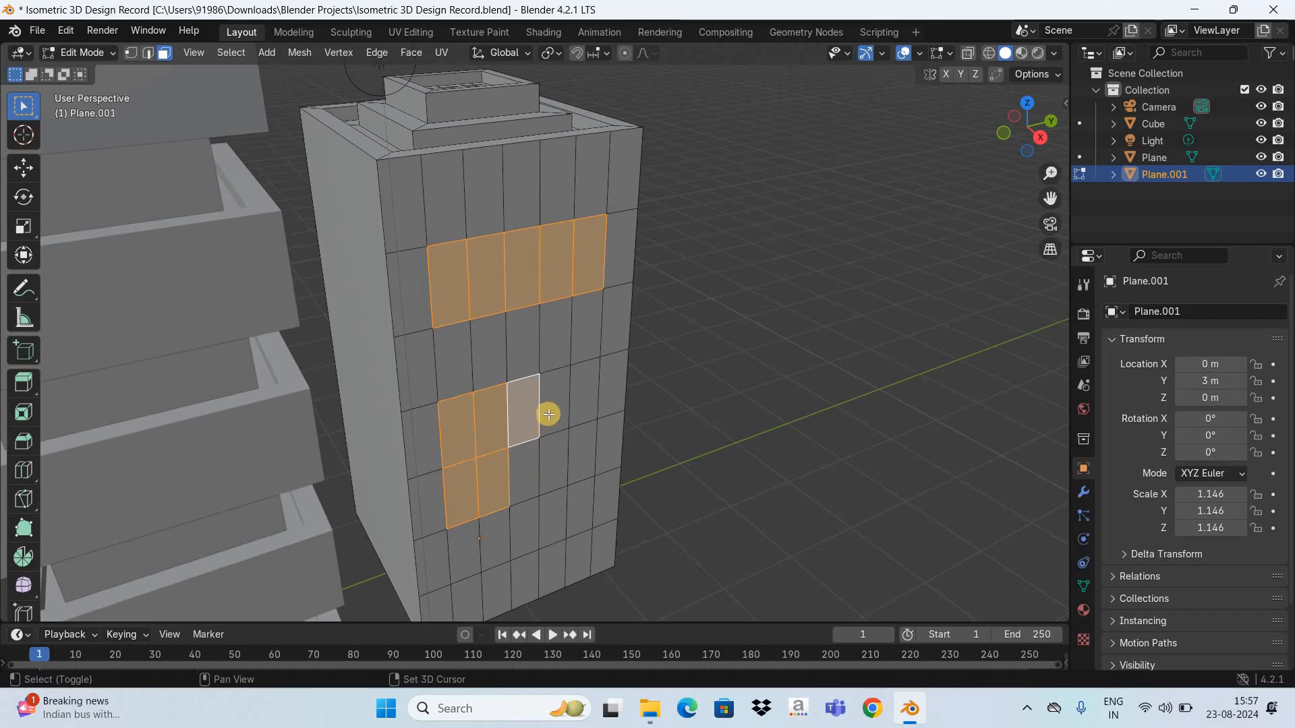
pyautogui.keyDown('shift'); pyautogui.click(533, 473); pyautogui.keyUp('shift')
pyautogui.keyDown('shift'); pyautogui.click(568, 409); pyautogui.keyUp('shift')
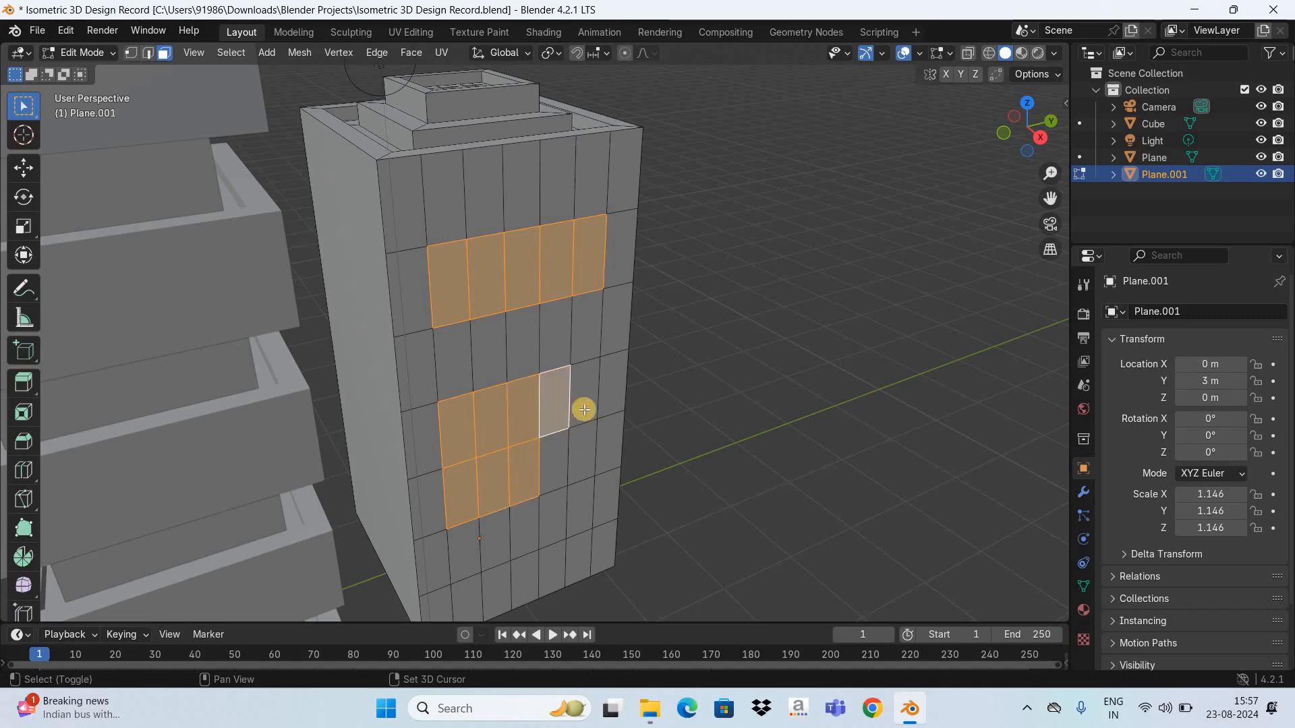
pyautogui.keyDown('shift'); pyautogui.click(587, 443); pyautogui.keyUp('shift')
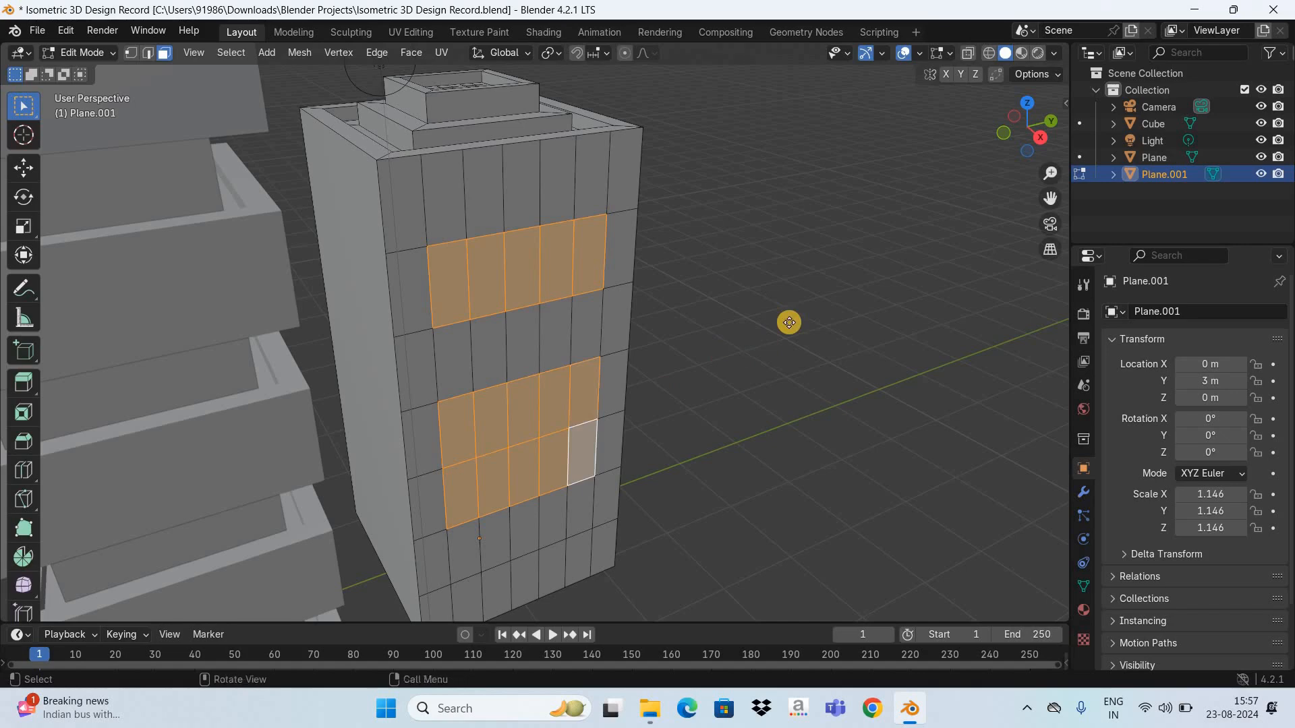
pyautogui.press('e')
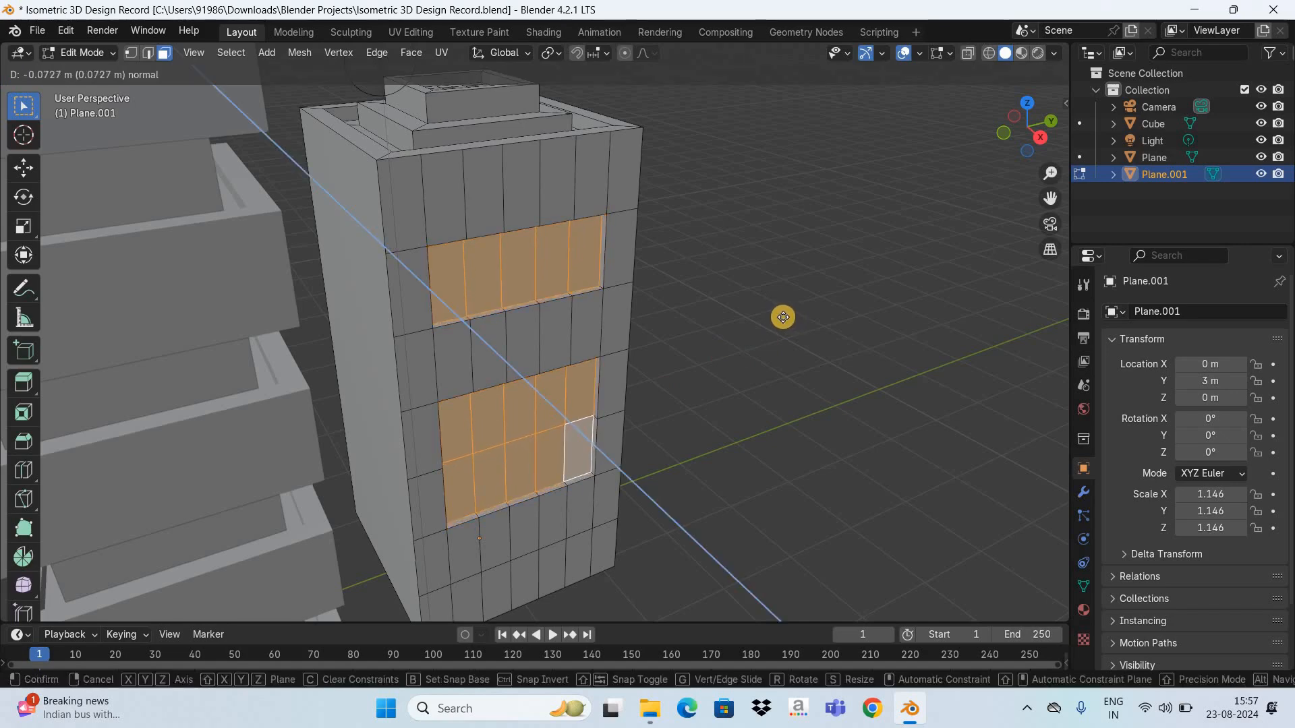
pyautogui.click(783, 317)
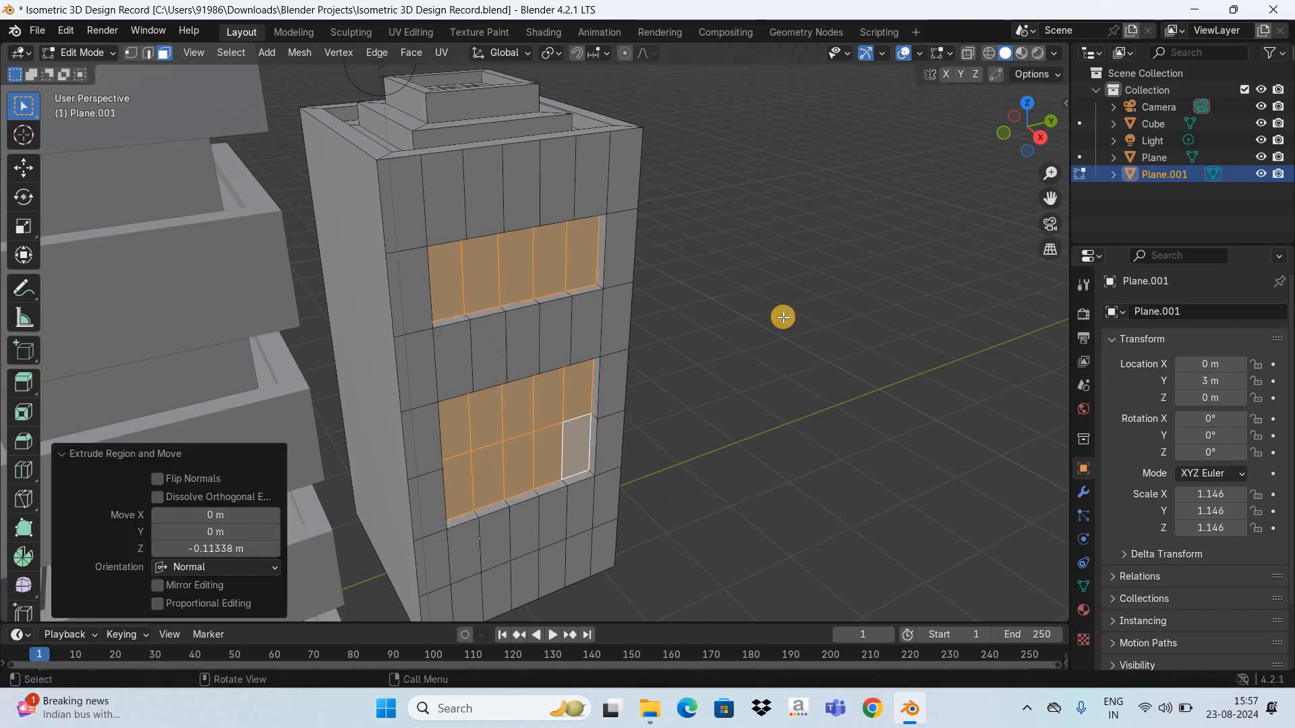
pyautogui.hotkey('alt', 'a')
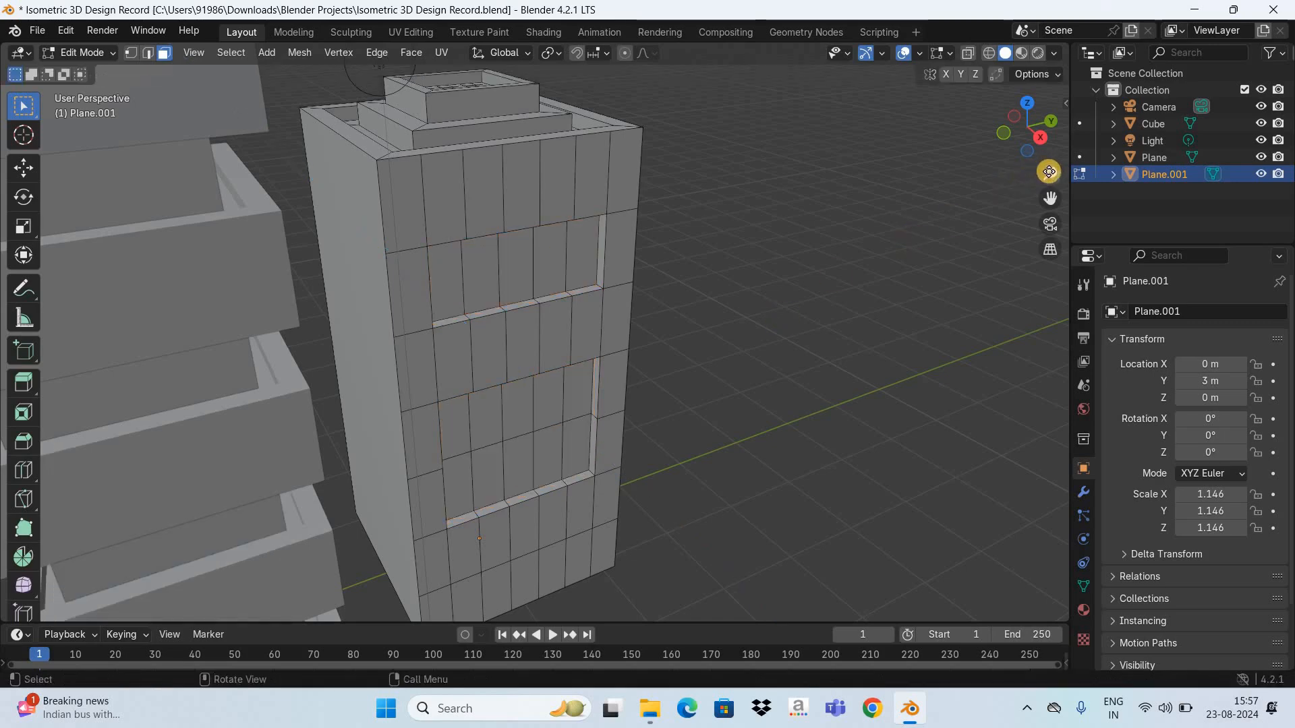
# Finish editing the second building's mesh and add a 2 m plane at the world origin.
pyautogui.moveTo(1049, 172); pyautogui.dragTo(1038, 327)
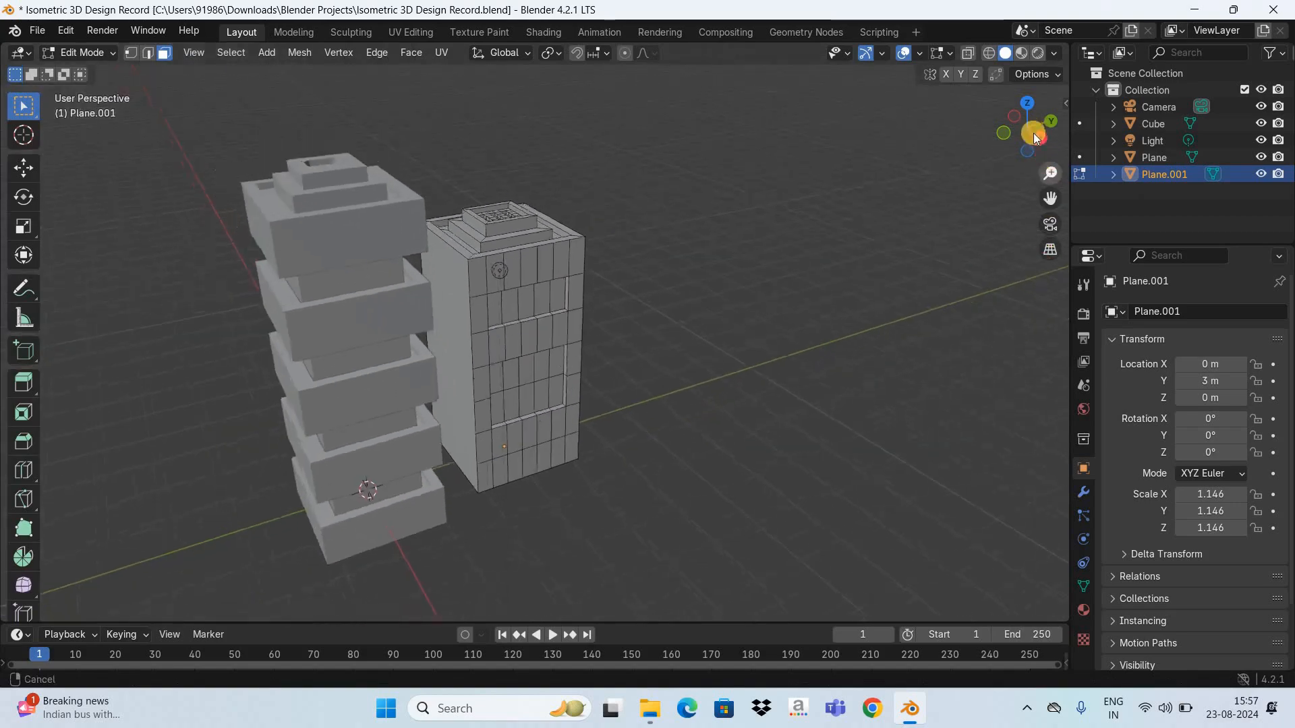
pyautogui.moveTo(1032, 134); pyautogui.dragTo(751, 337)
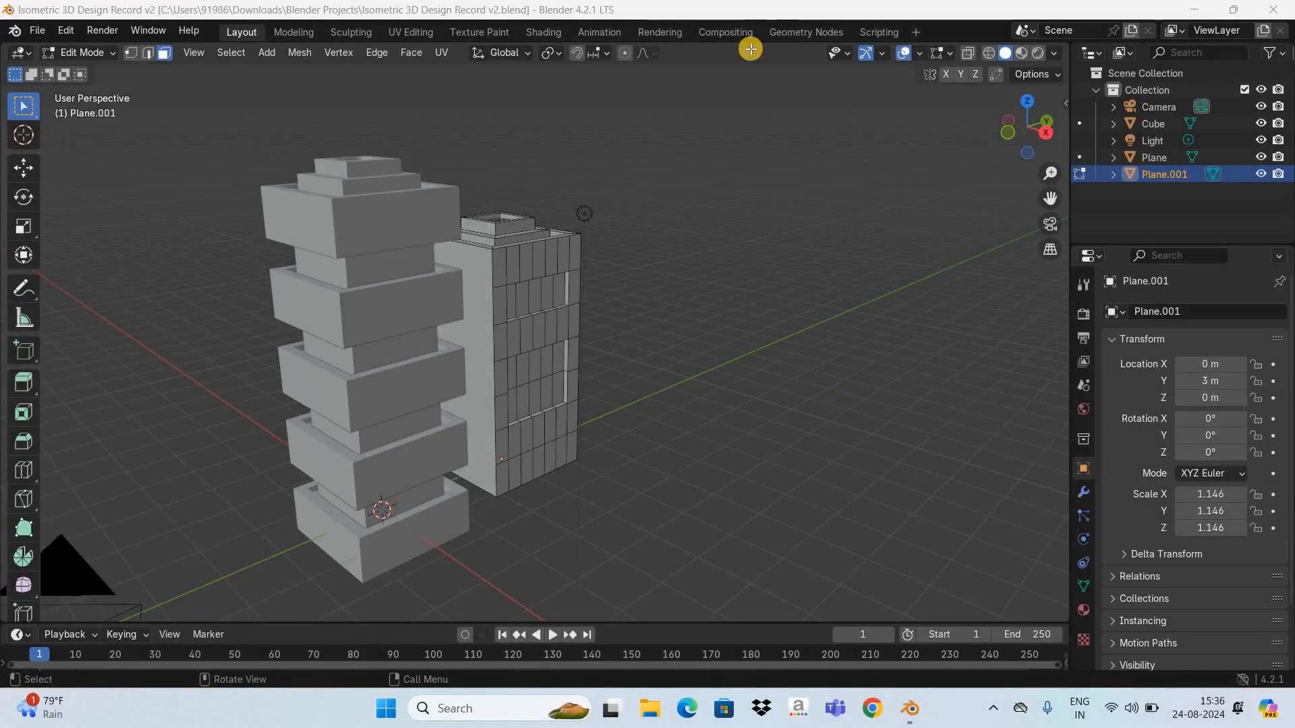
pyautogui.click(748, 323)
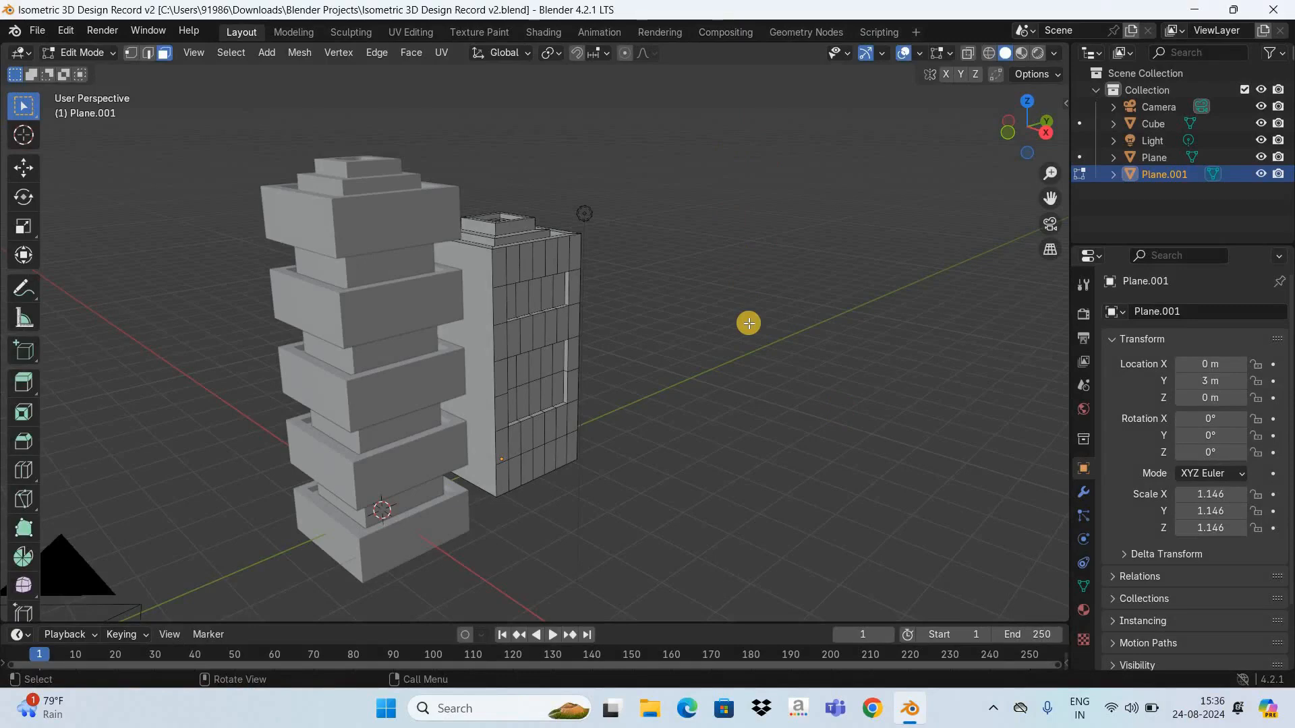
pyautogui.press('Tab')
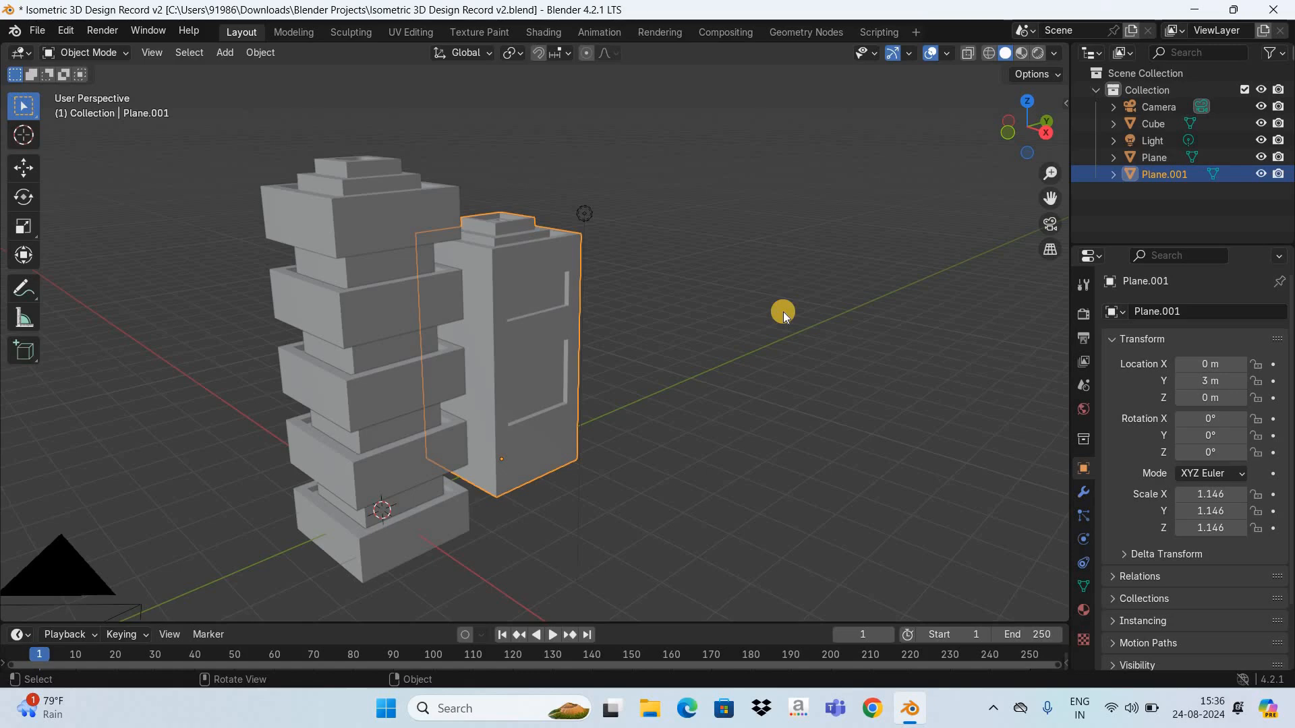
pyautogui.hotkey('shift', 'a')
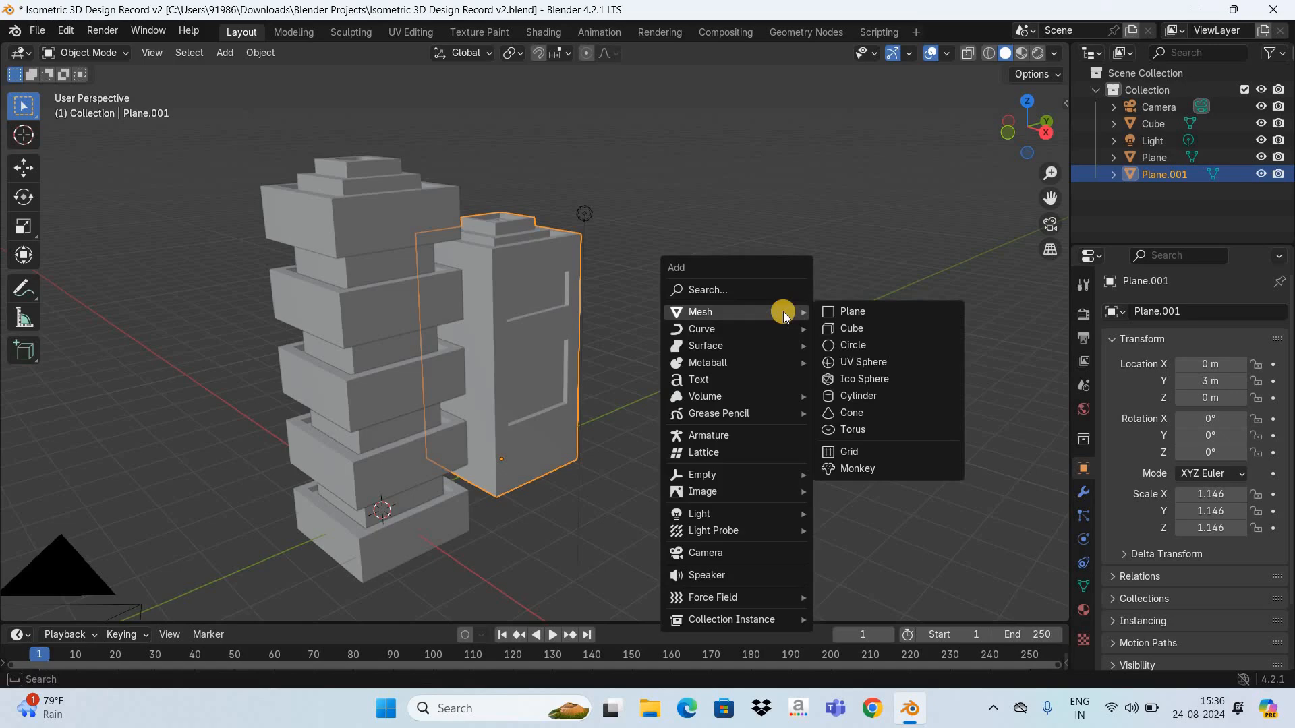
pyautogui.click(874, 314)
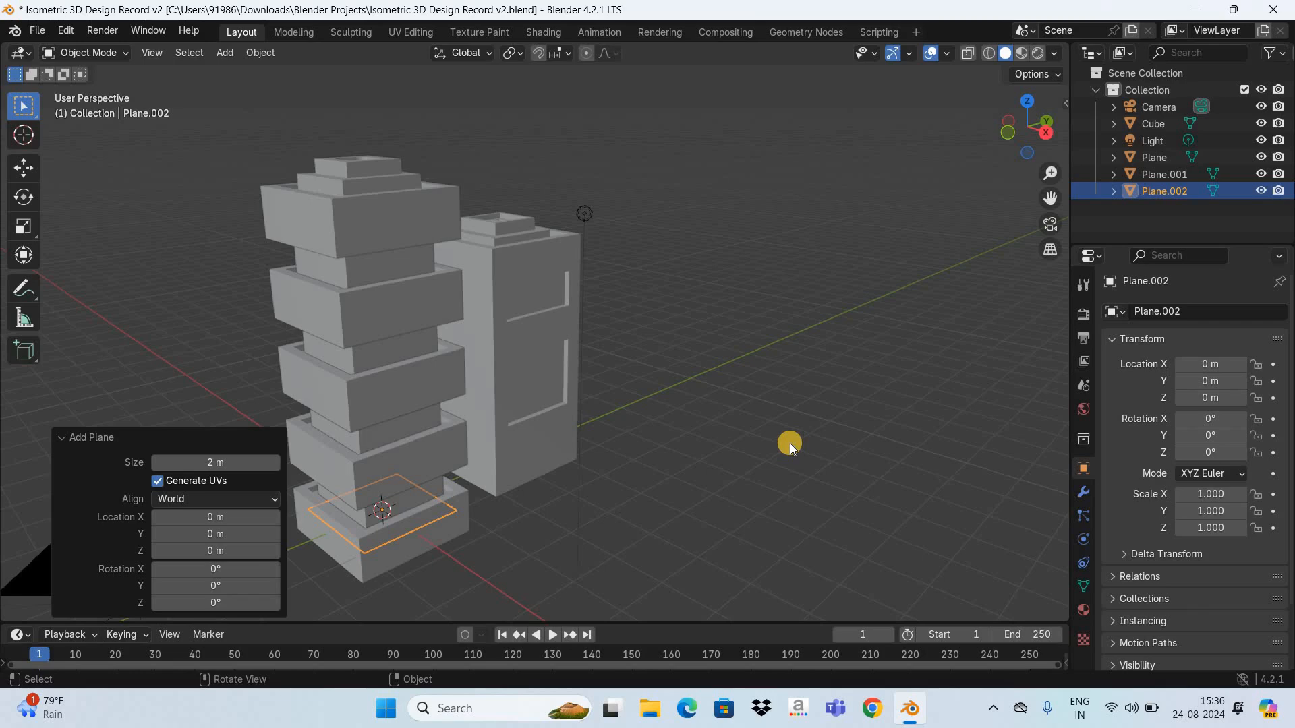
# Scale the new plane up by a factor of about 1.147 to match the tower's footprint.
pyautogui.press('KP_7')
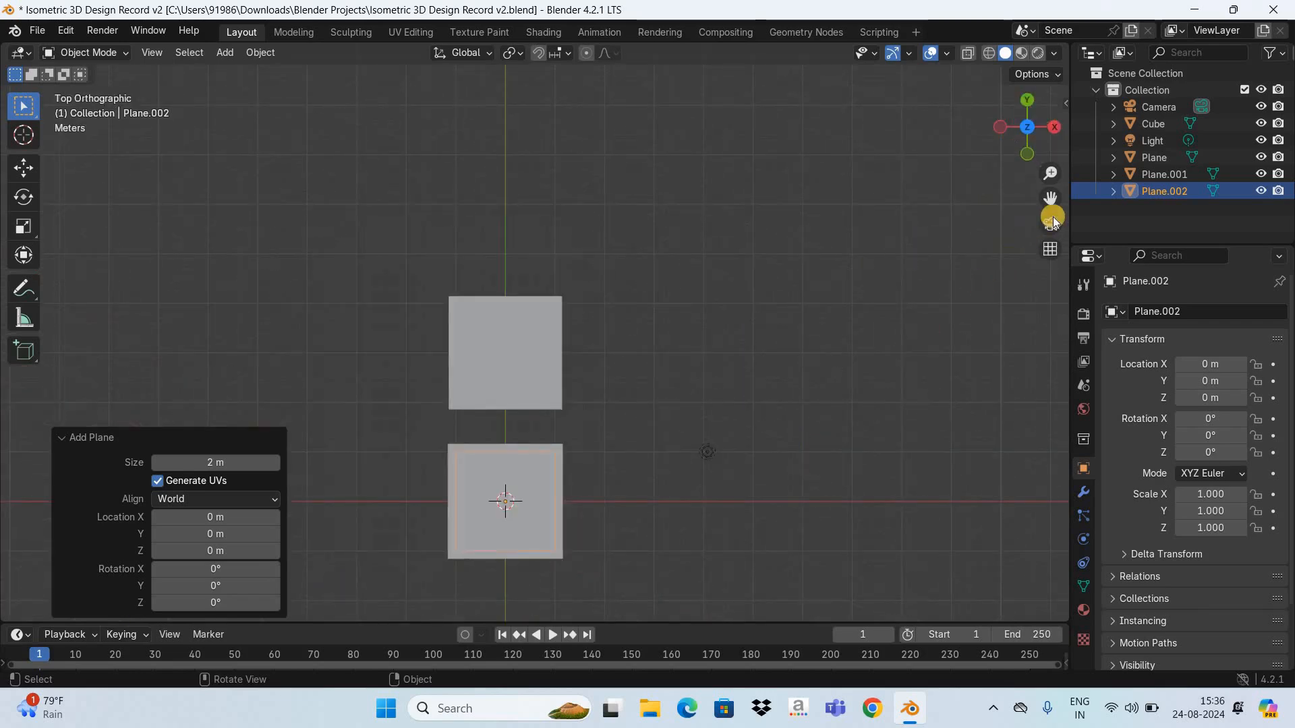
pyautogui.moveTo(1055, 199); pyautogui.dragTo(706, 516)
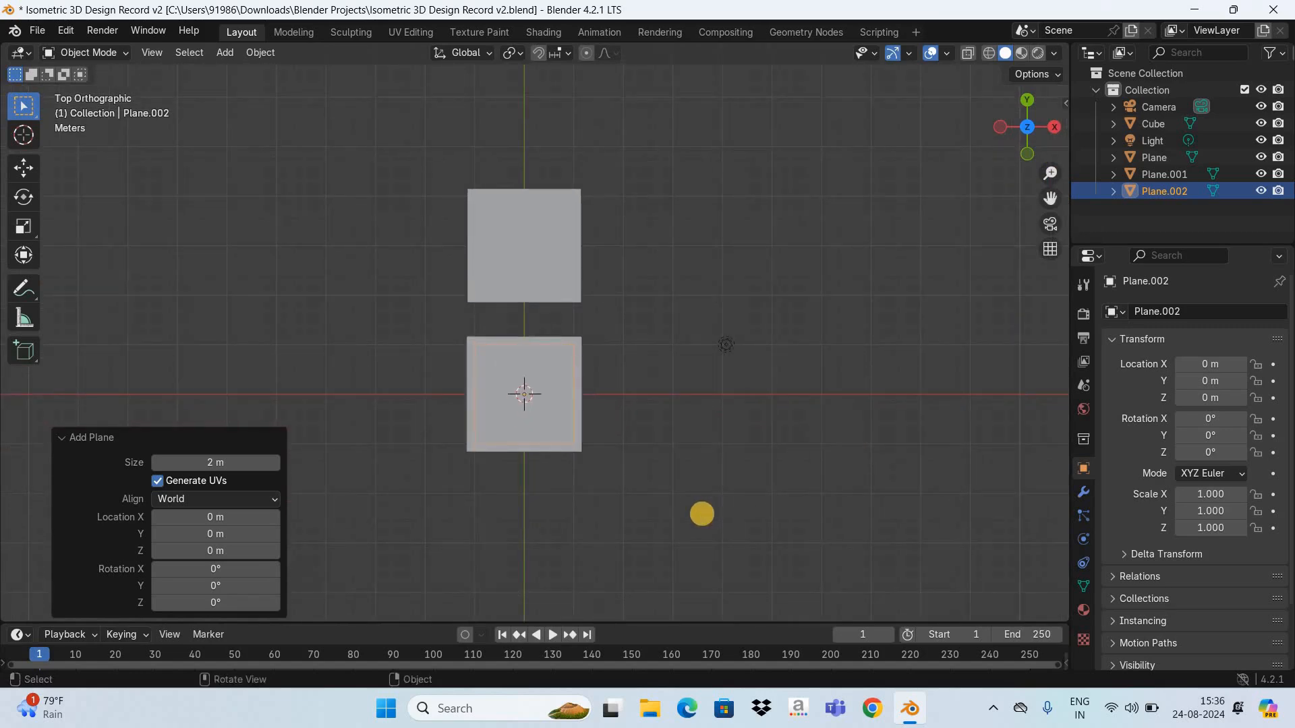
pyautogui.press('s')
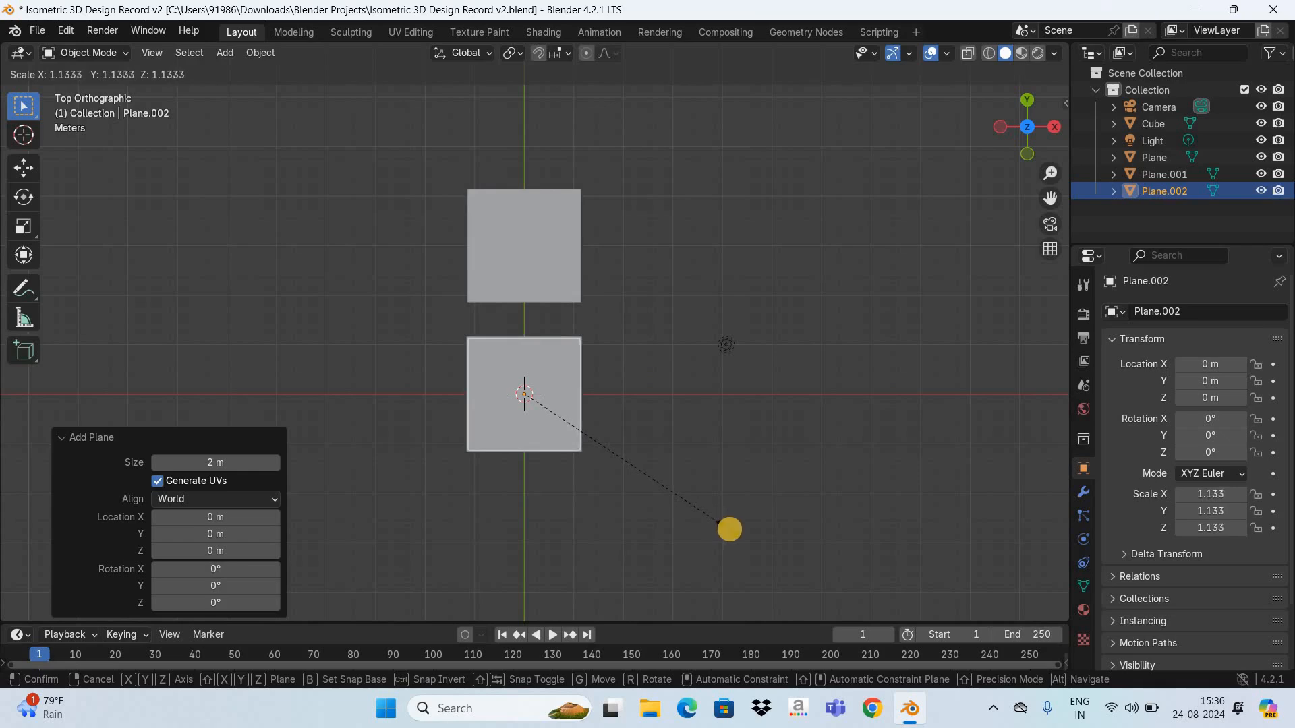
pyautogui.click(730, 533)
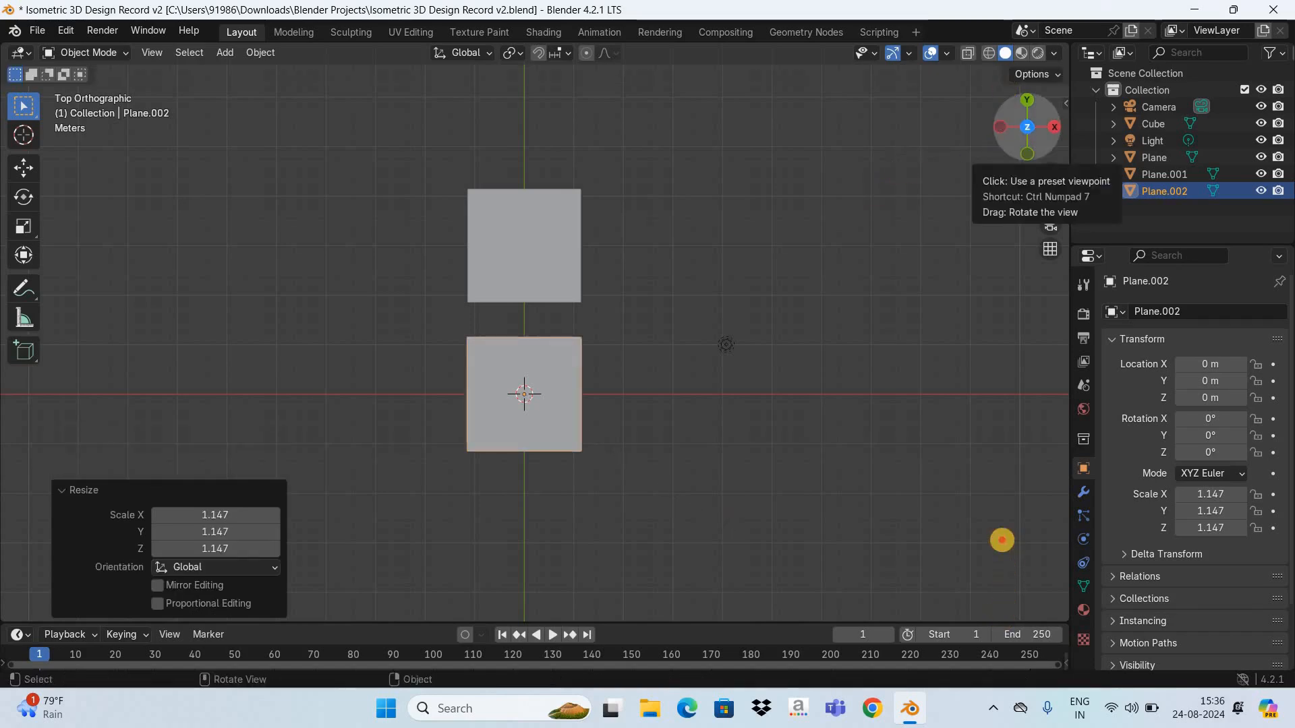
# Move the plane beside the tower by setting its X location to -3 m.
pyautogui.moveTo(1020, 138); pyautogui.dragTo(1146, 385)
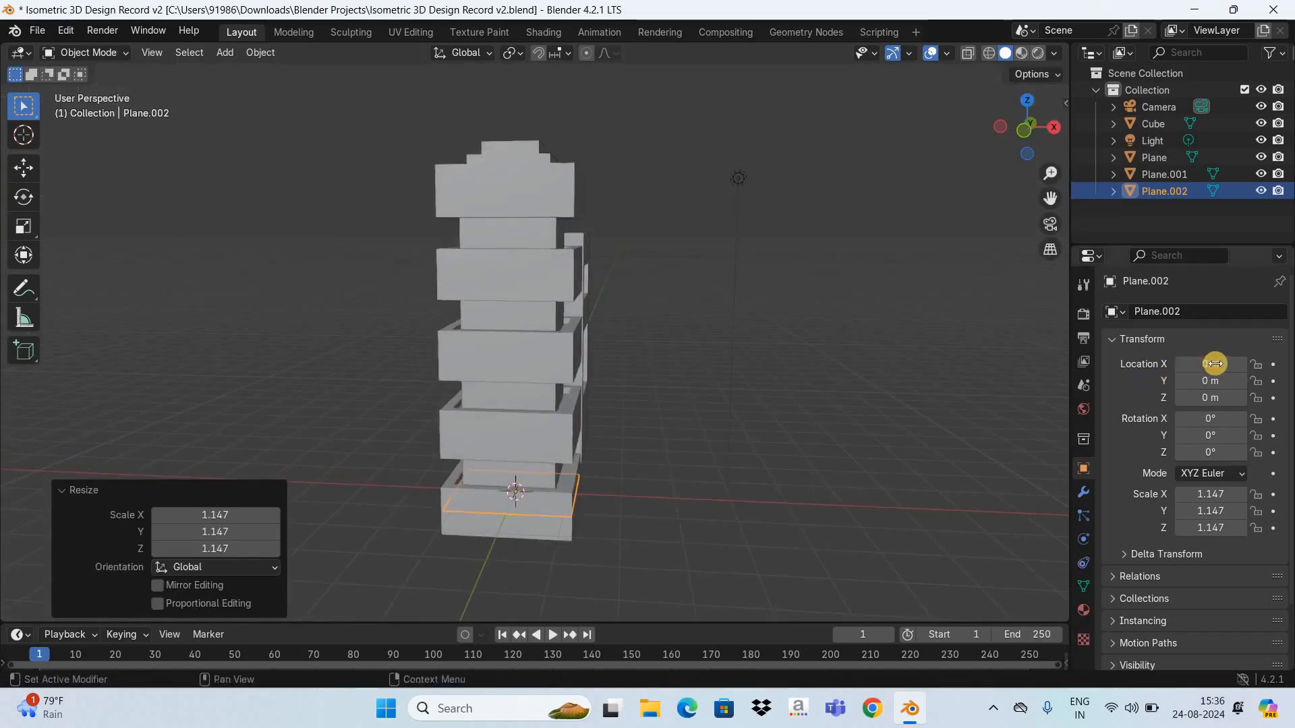
pyautogui.click(1215, 364)
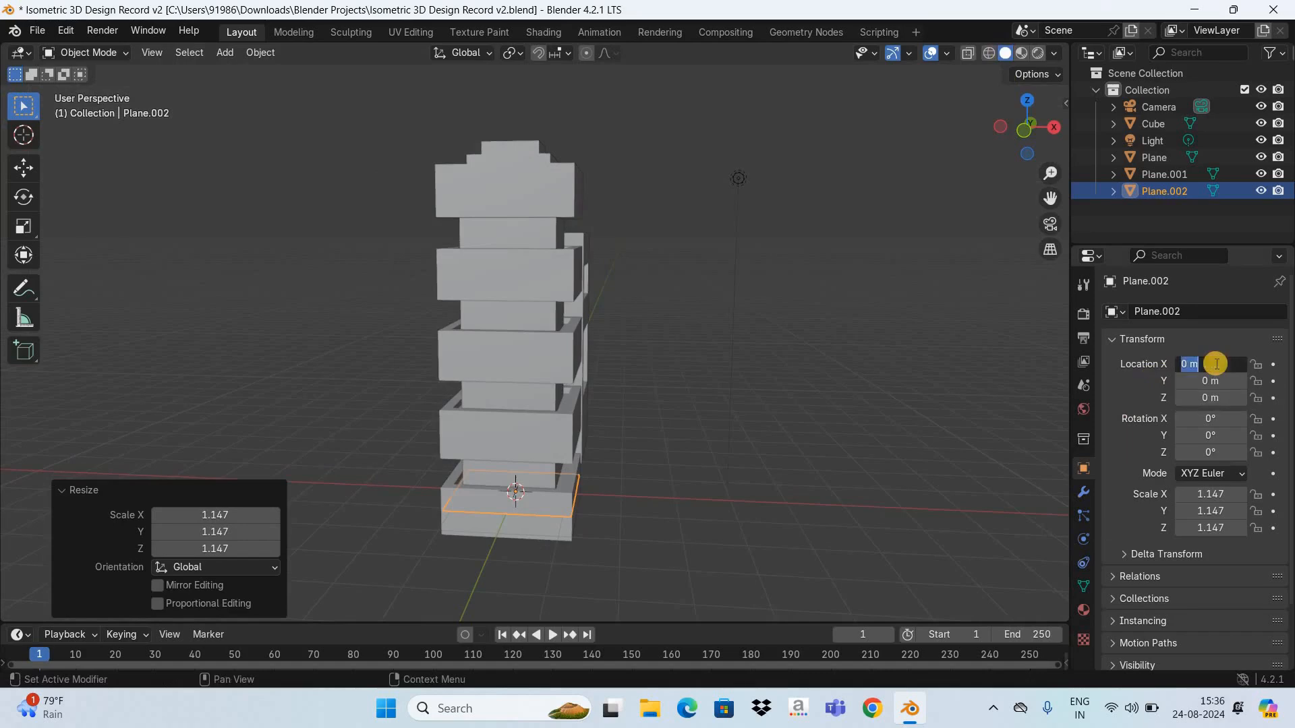
pyautogui.write('-3')
pyautogui.press('Return')
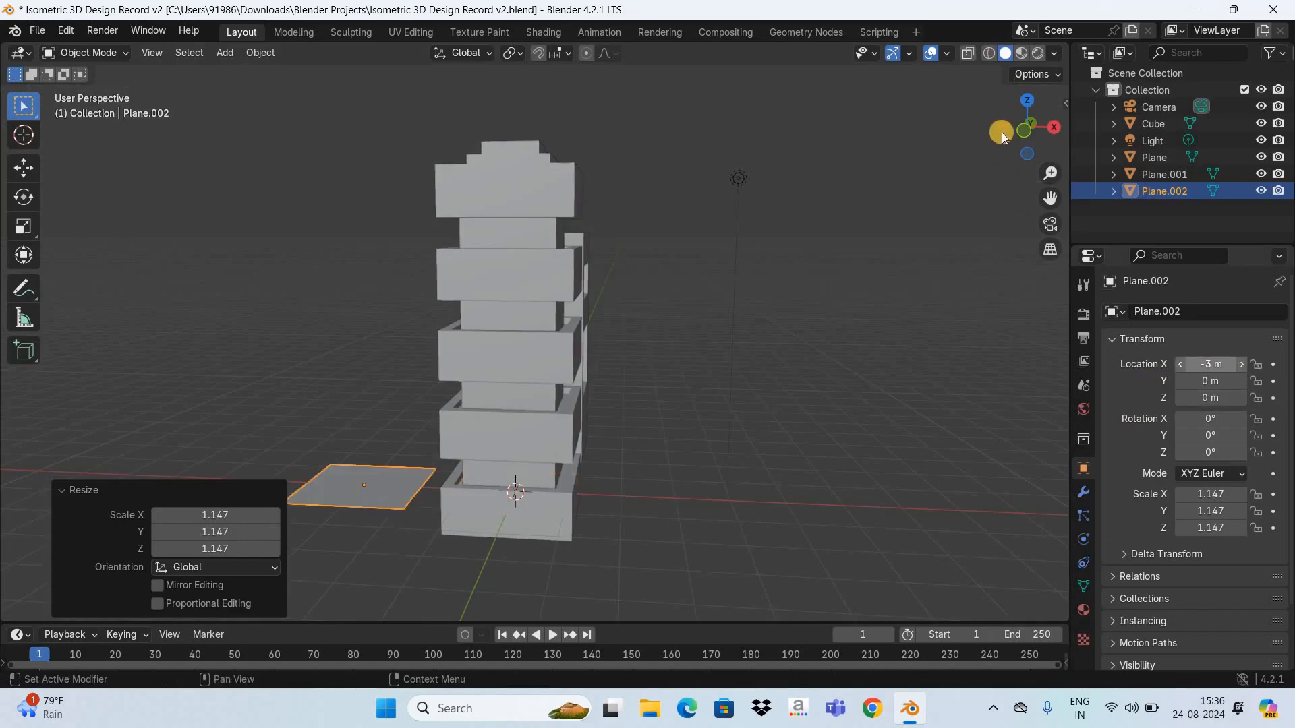
# Extrude the plane's face upward by about 2.3 m to form the third building's lower block.
pyautogui.moveTo(1062, 115); pyautogui.dragTo(786, 403)
pyautogui.moveTo(1050, 214); pyautogui.dragTo(405, 577)
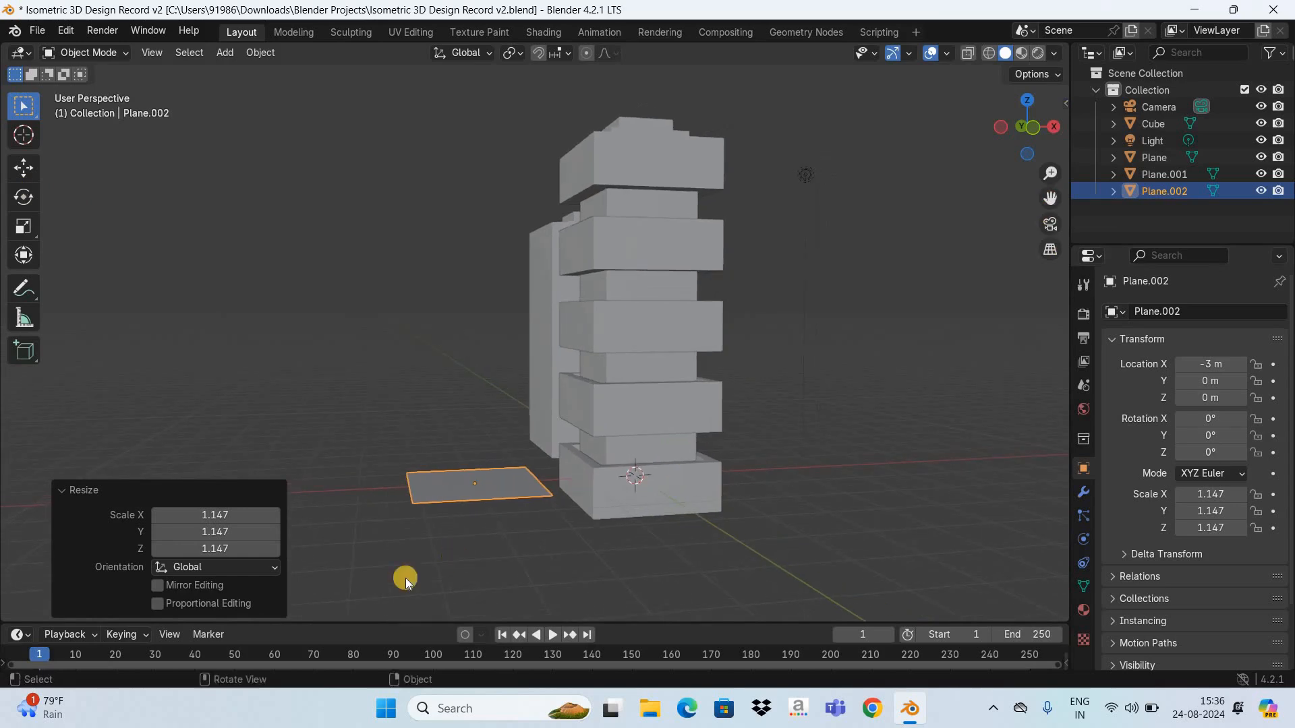
pyautogui.press('Tab')
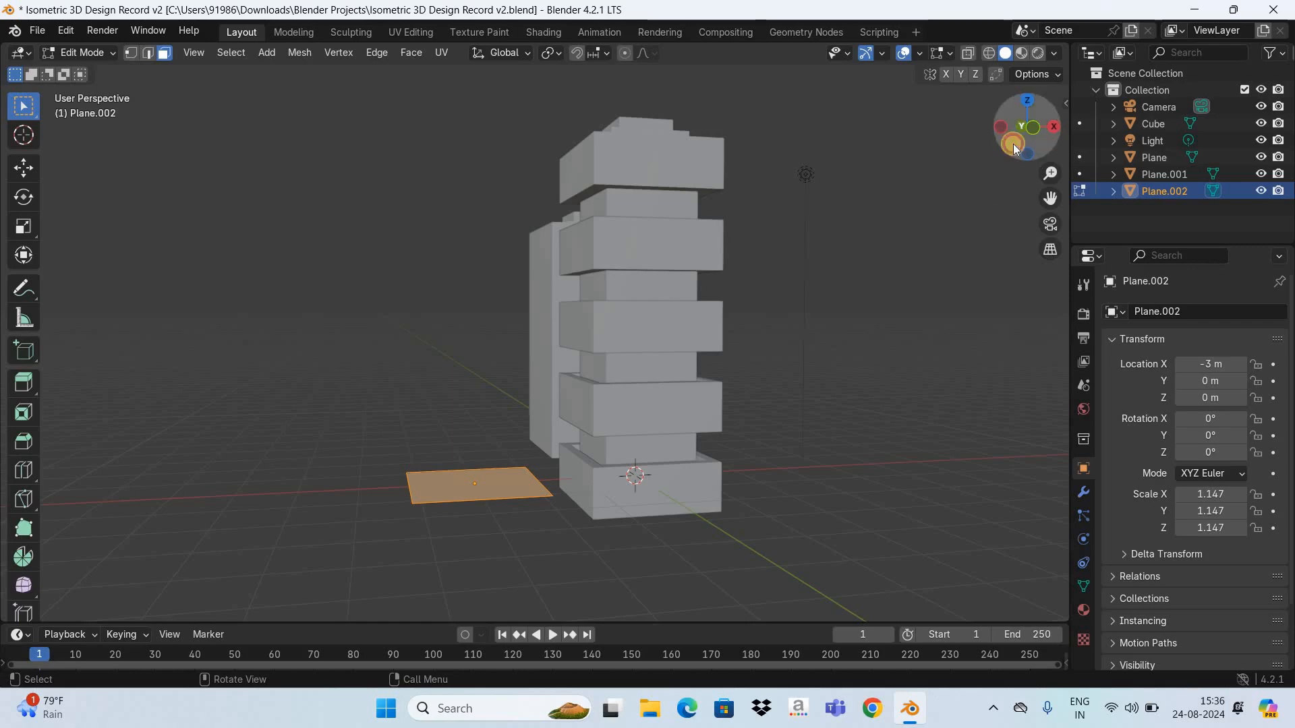
pyautogui.moveTo(1013, 147); pyautogui.dragTo(447, 368)
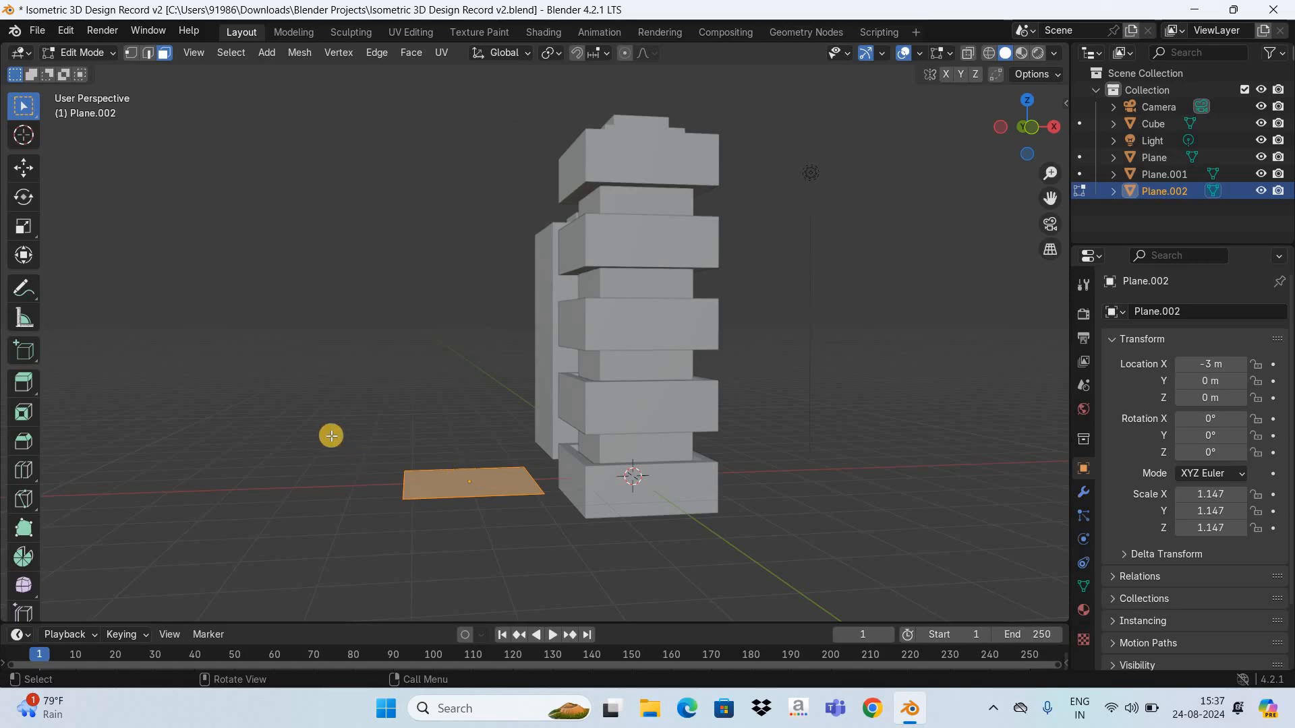
pyautogui.press('e')
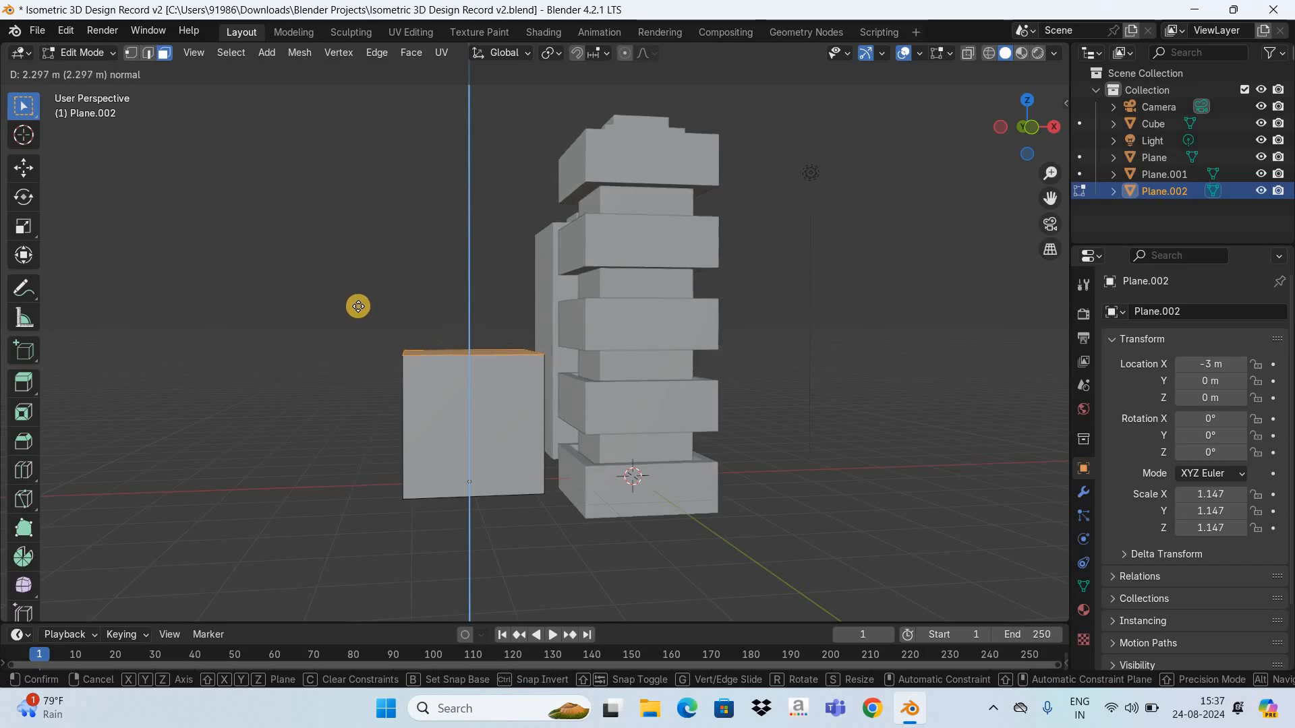
pyautogui.click(629, 242)
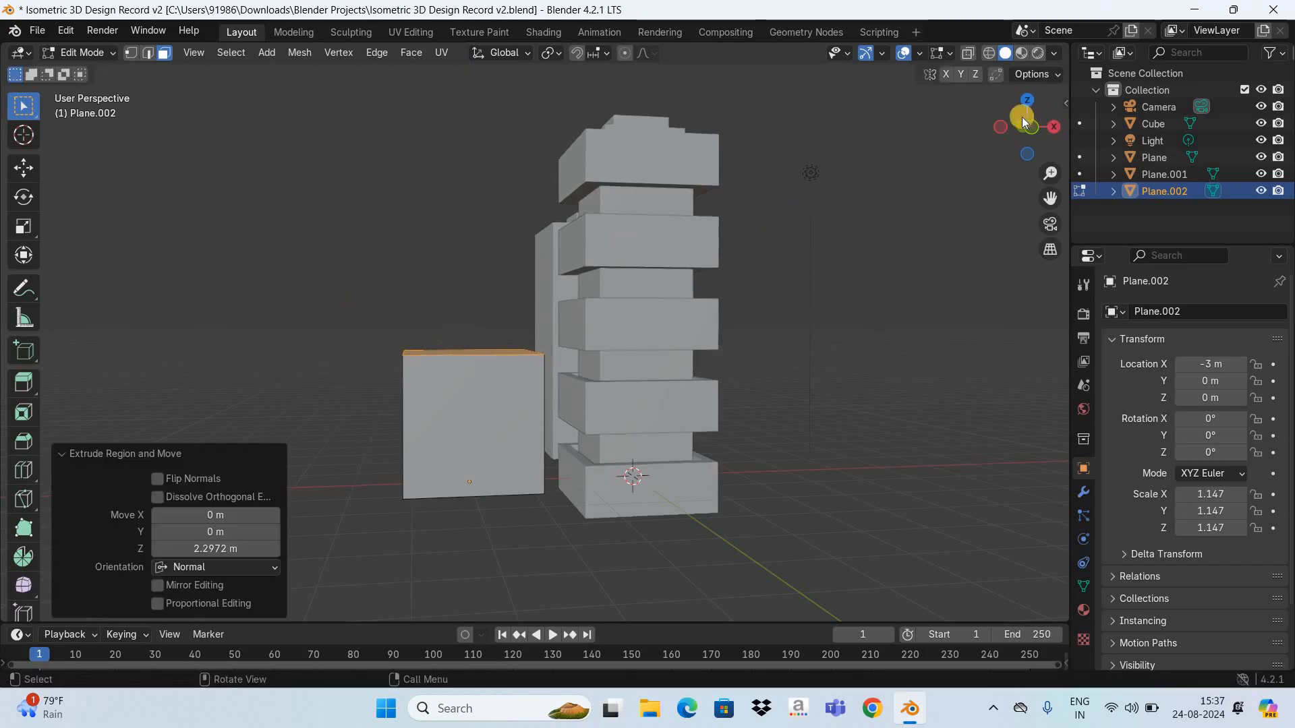
# Inset the lower block's top face by about 0.477 m and extrude the inner face upward by about 0.647 m.
pyautogui.moveTo(887, 182); pyautogui.dragTo(606, 417, button='middle')
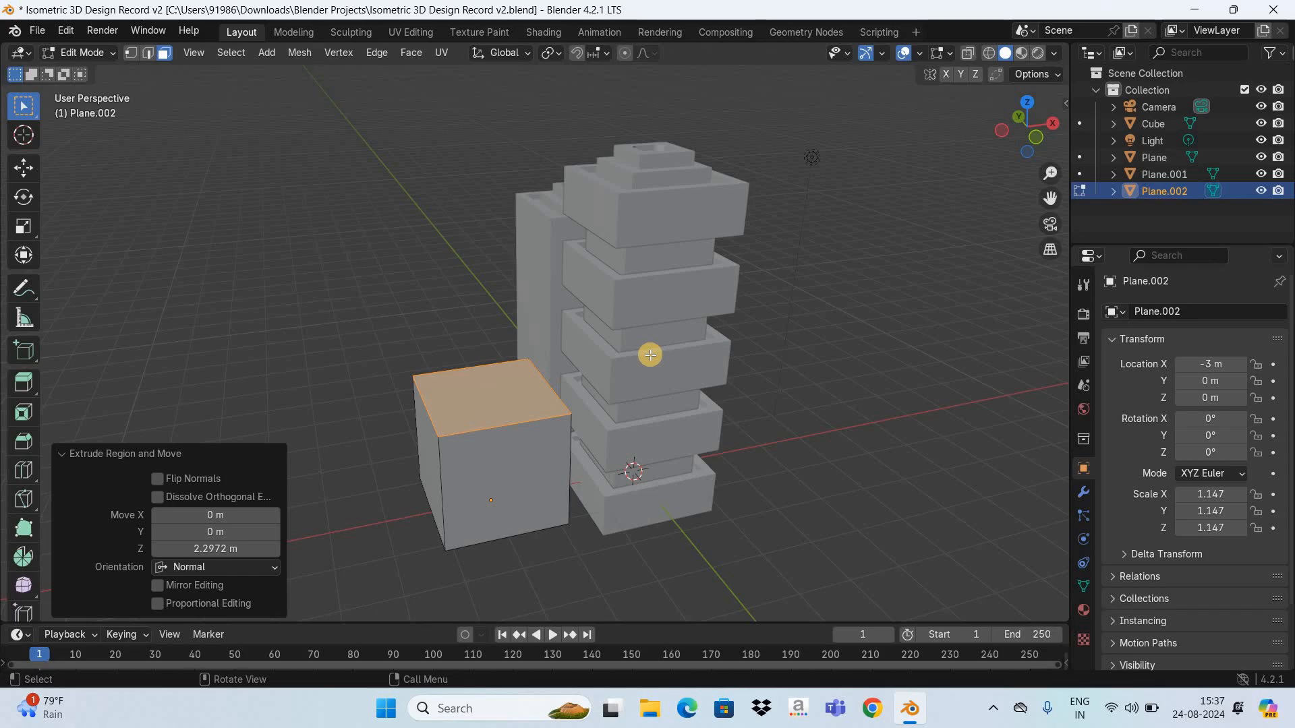
pyautogui.press('i')
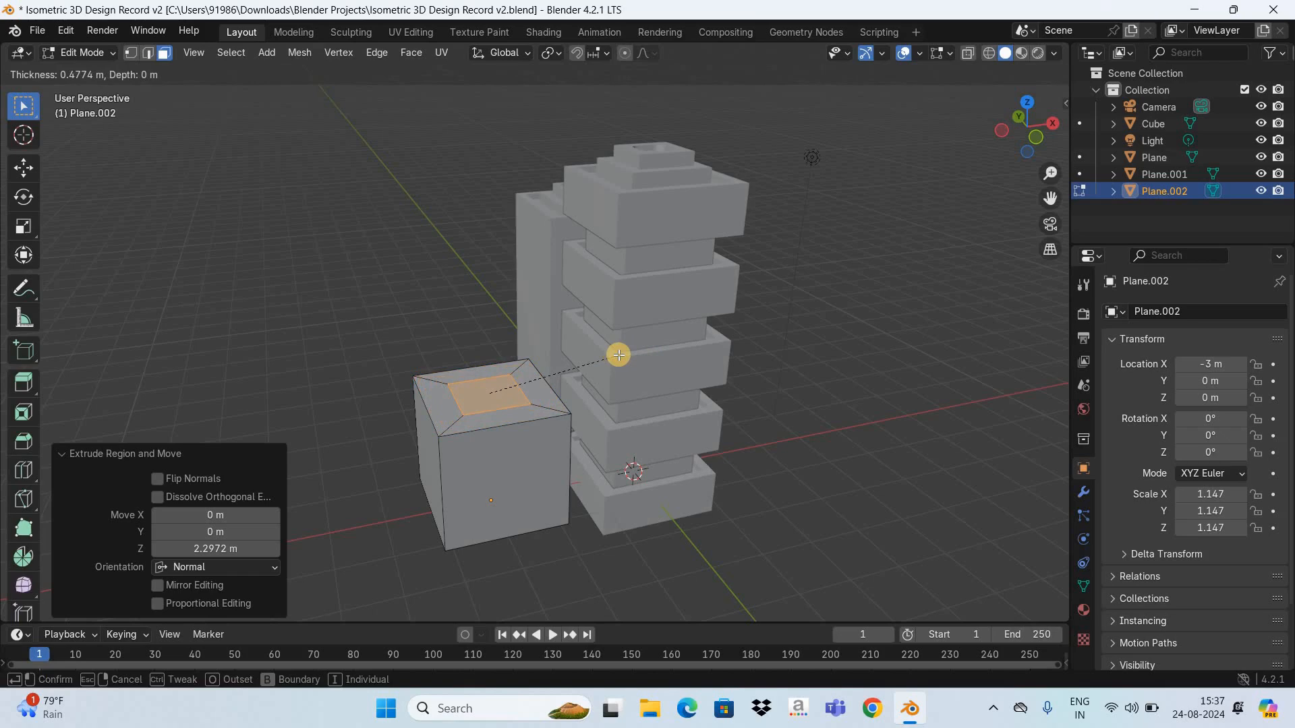
pyautogui.click(618, 355)
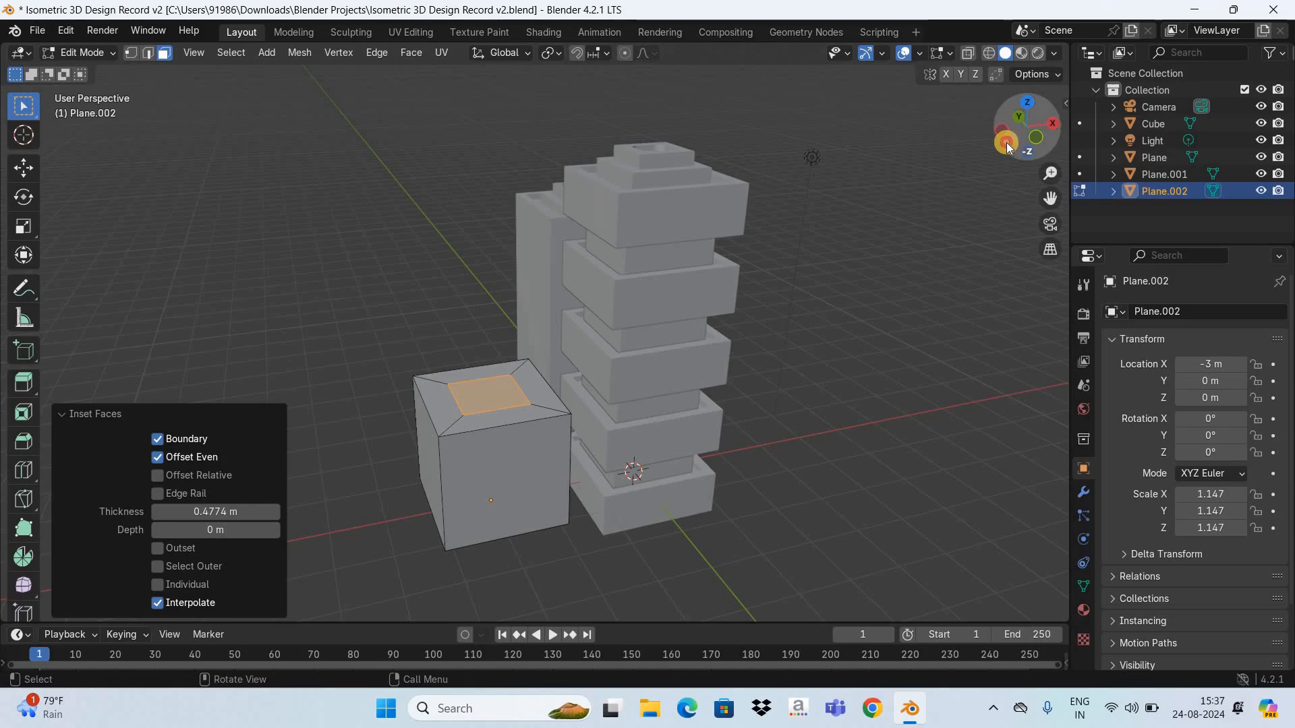
pyautogui.moveTo(997, 111); pyautogui.dragTo(649, 370)
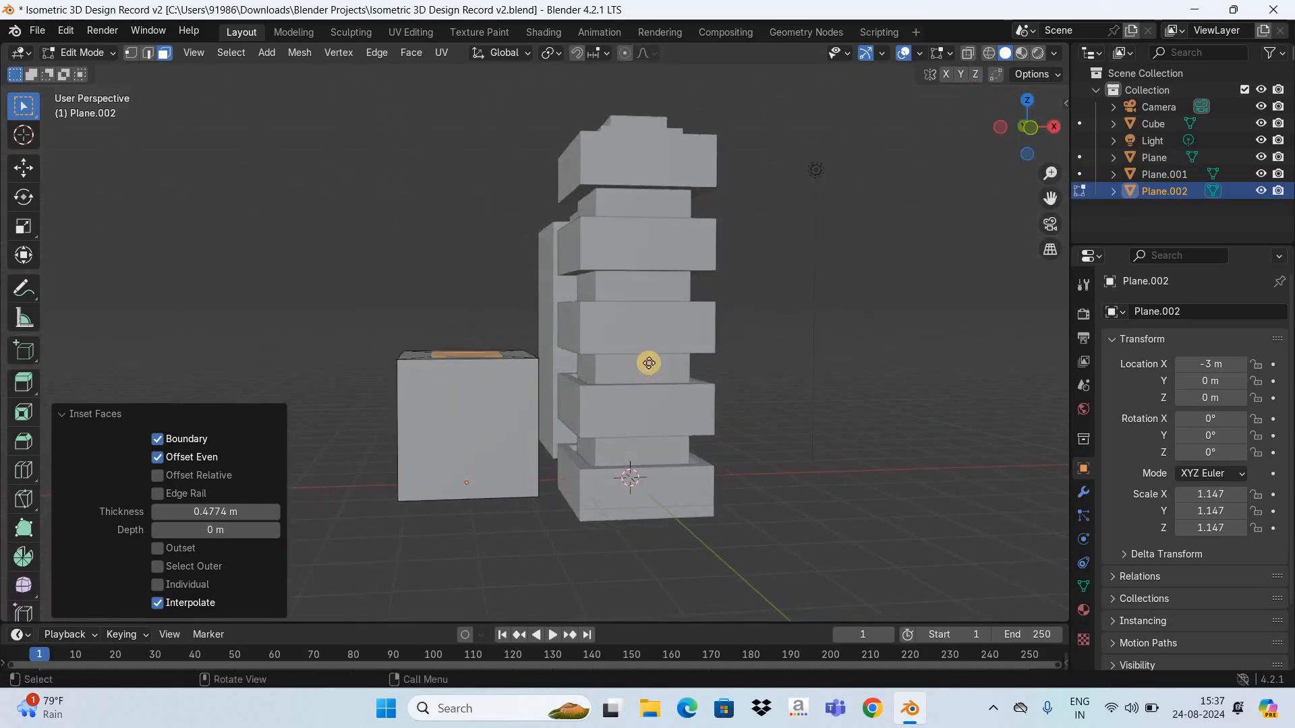
pyautogui.press('e')
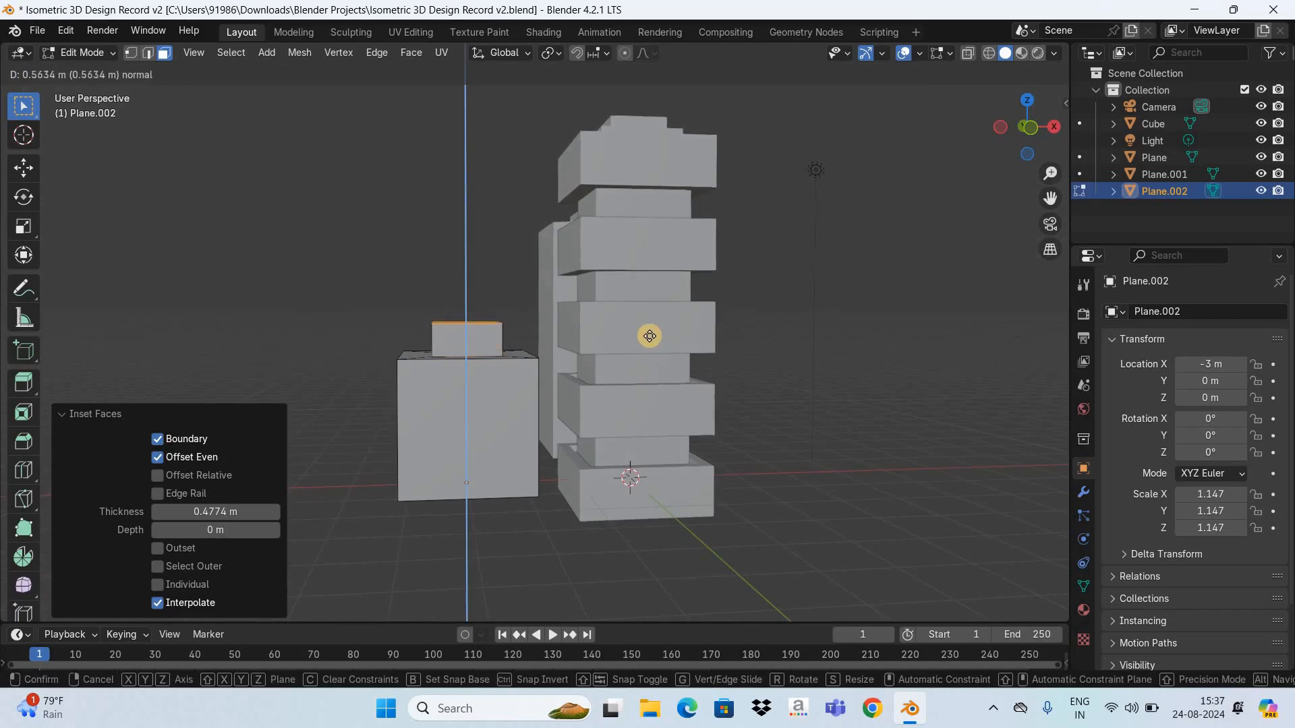
pyautogui.click(1017, 138)
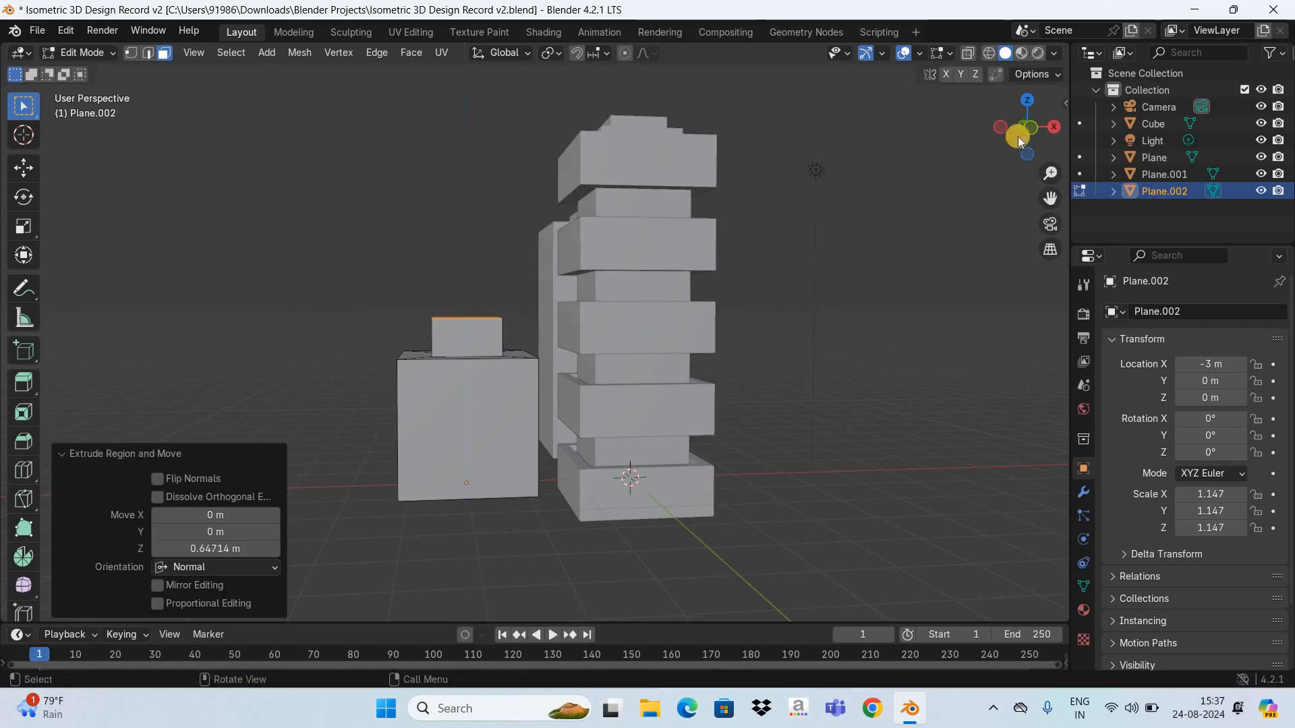
# Extrude the neck's top face in place and scale it by about 1.874 to match the lower block's outline.
pyautogui.moveTo(153, 202); pyautogui.dragTo(766, 344, button='middle')
pyautogui.press('e')
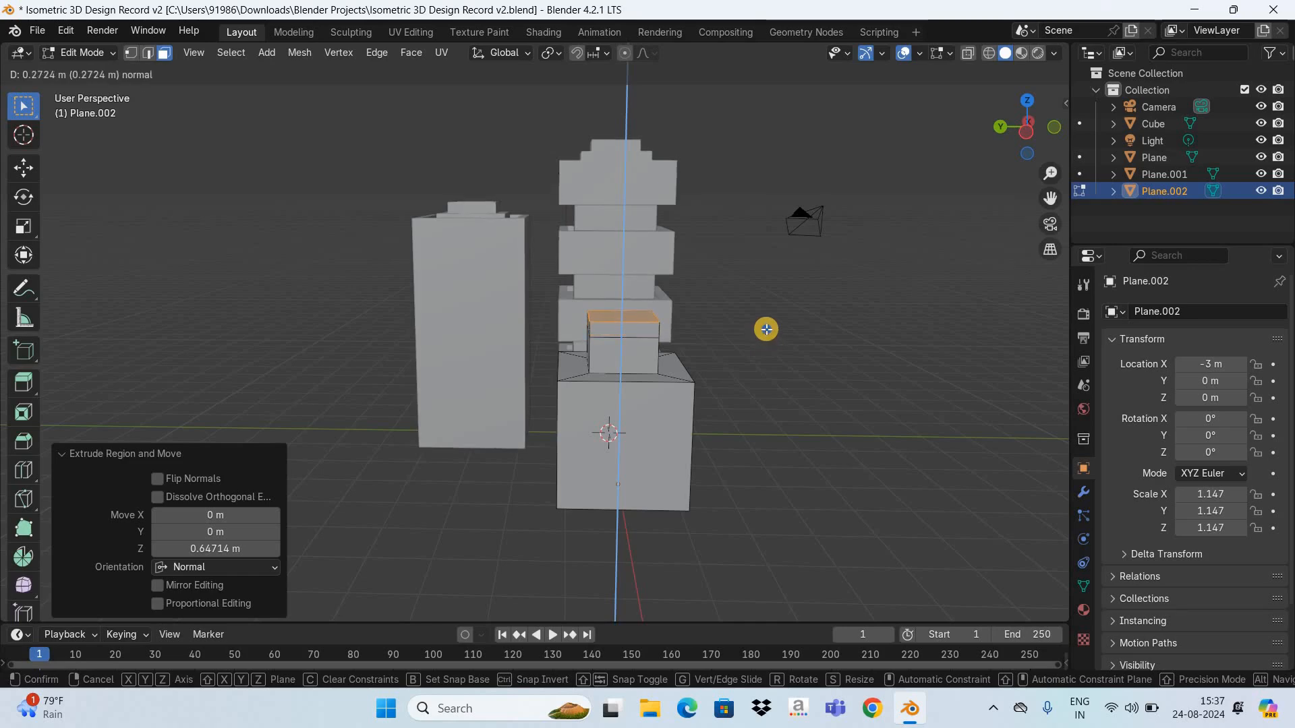
pyautogui.rightClick(766, 329)
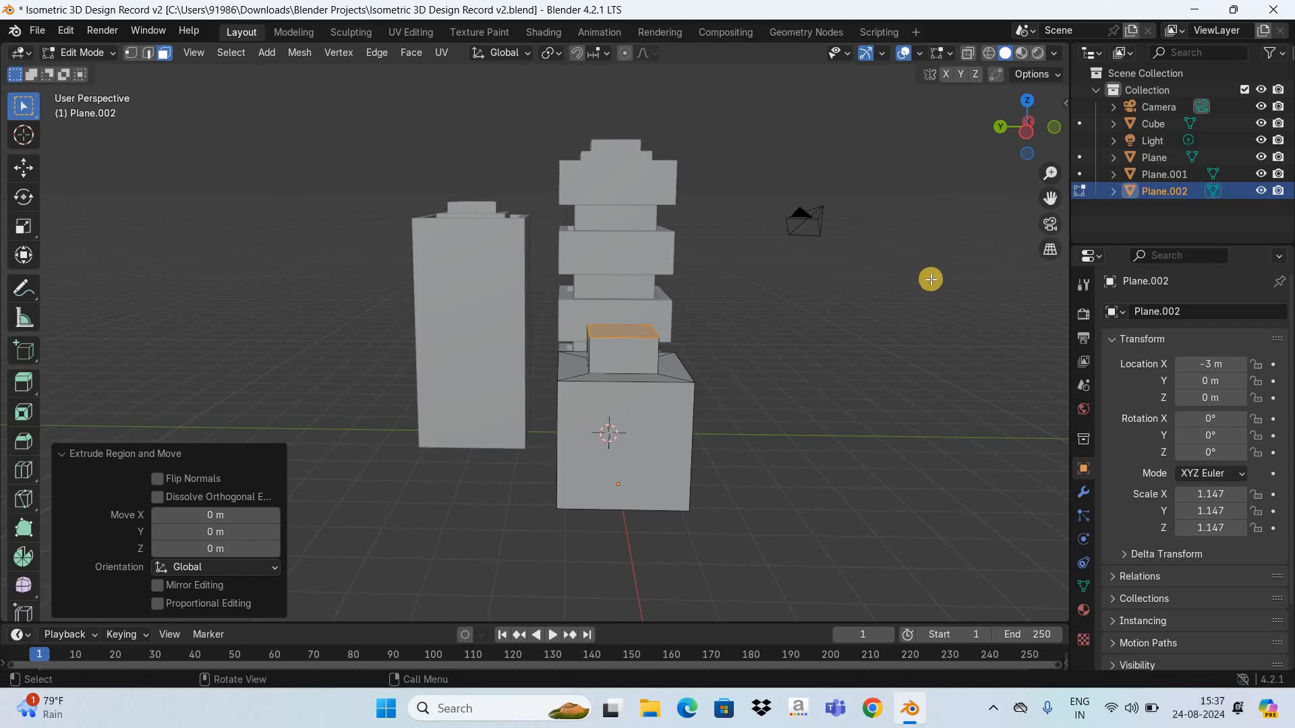
pyautogui.press('KP_7')
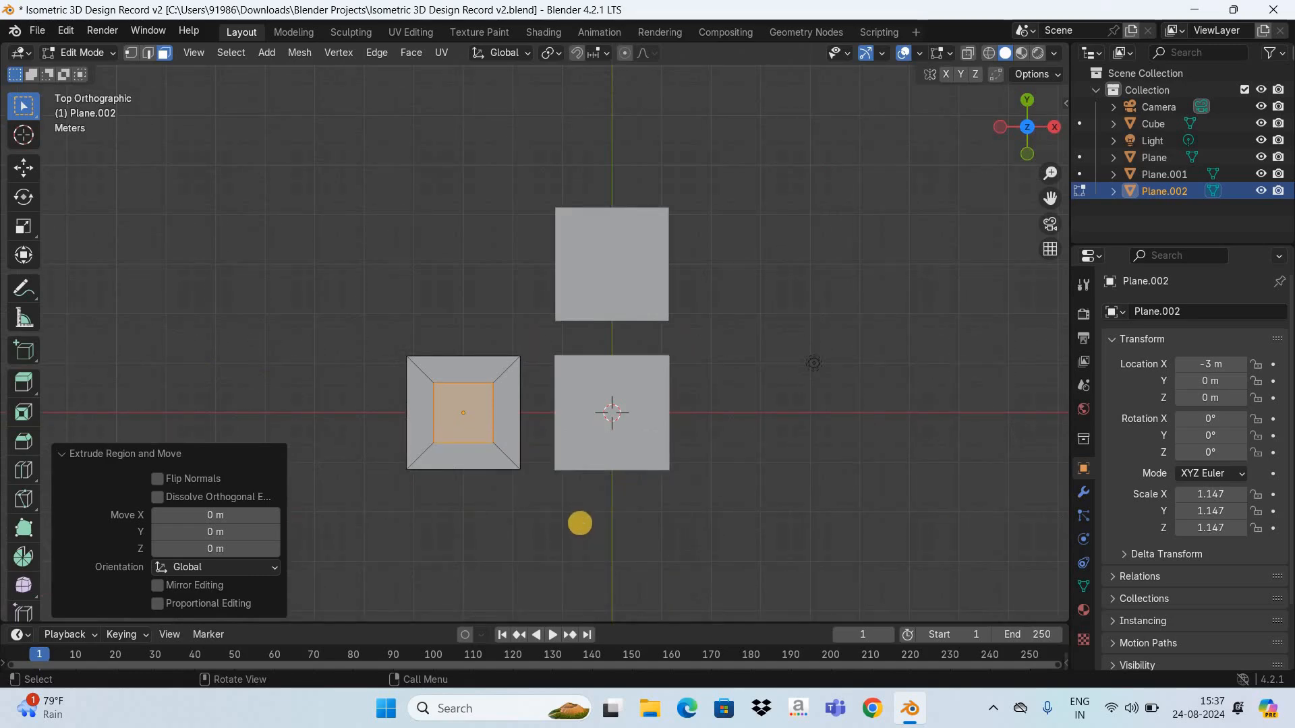
pyautogui.press('s')
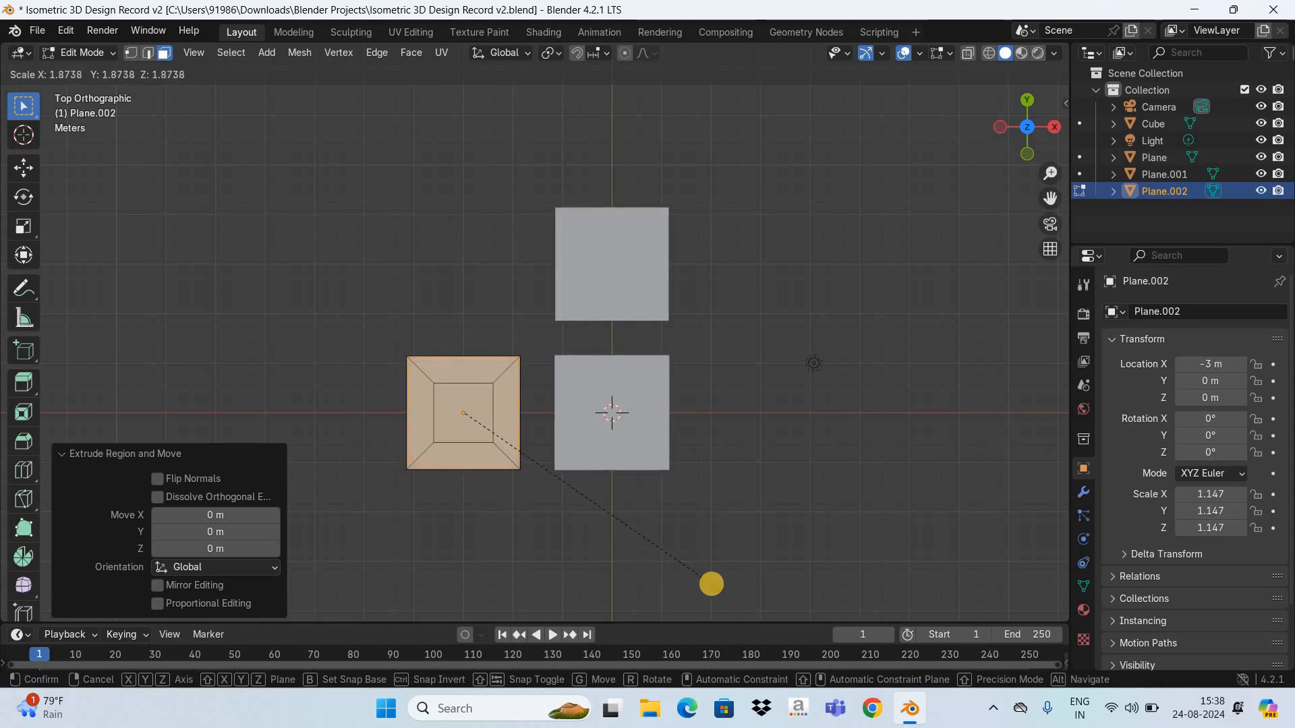
pyautogui.click(712, 584)
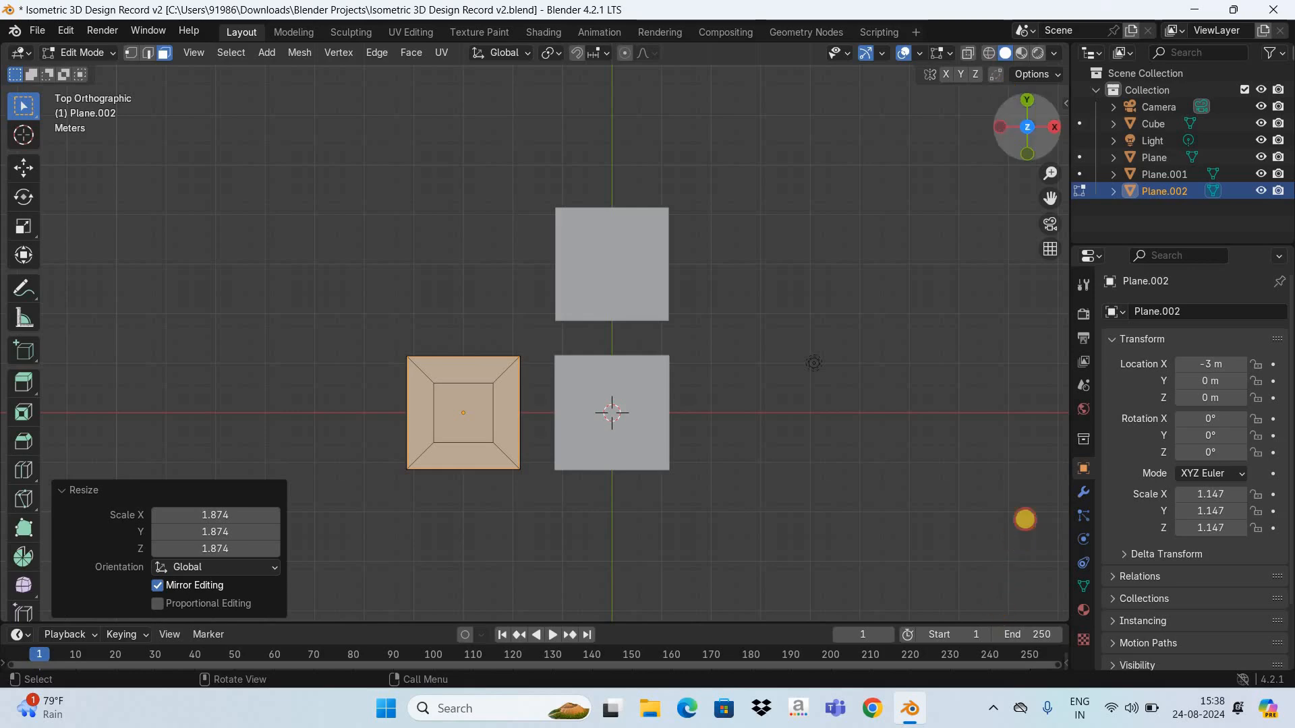
# Extrude the widened face upward by about 1.95 m to form the third building's upper block.
pyautogui.moveTo(1026, 130); pyautogui.dragTo(481, 327)
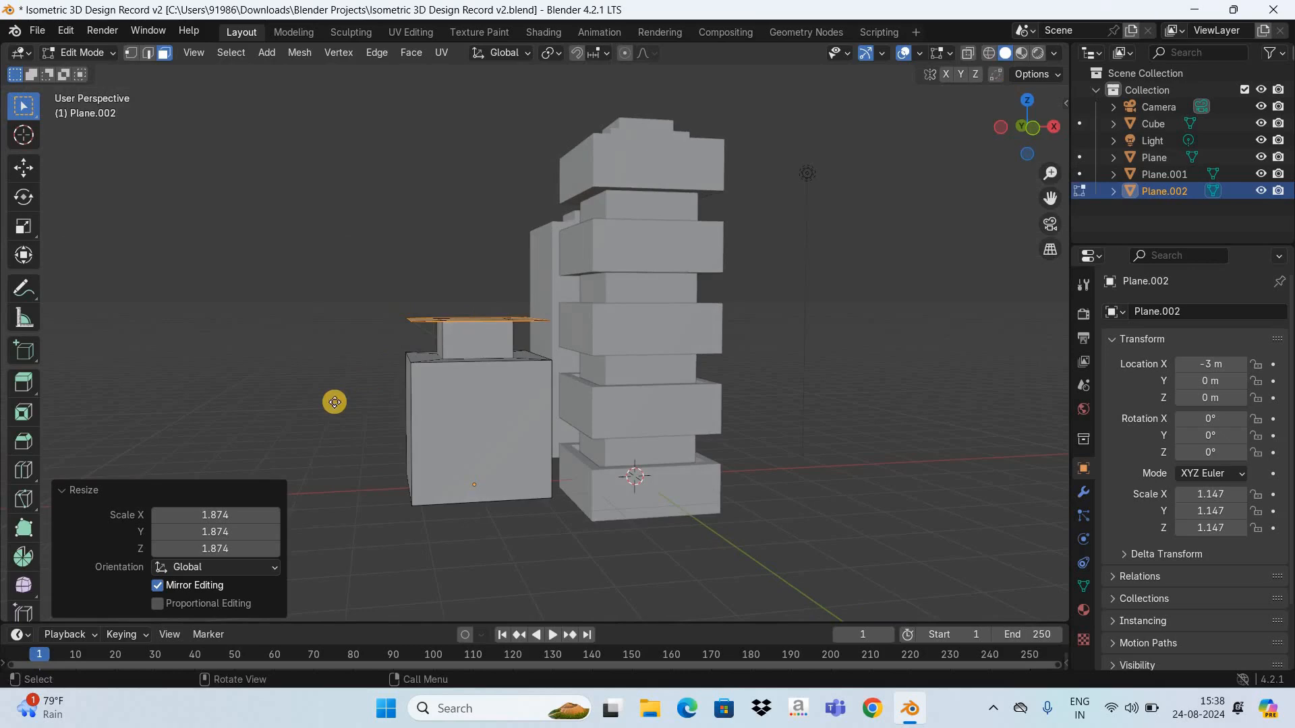
pyautogui.press('e')
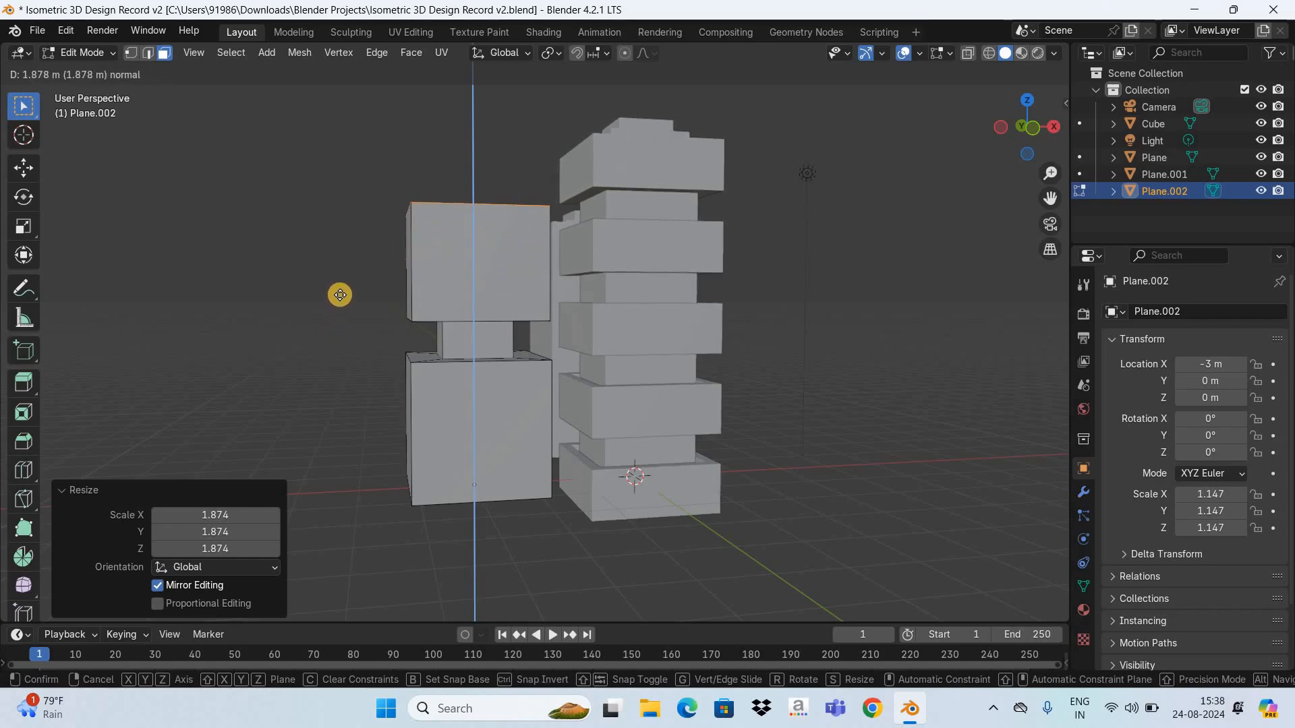
pyautogui.click(855, 163)
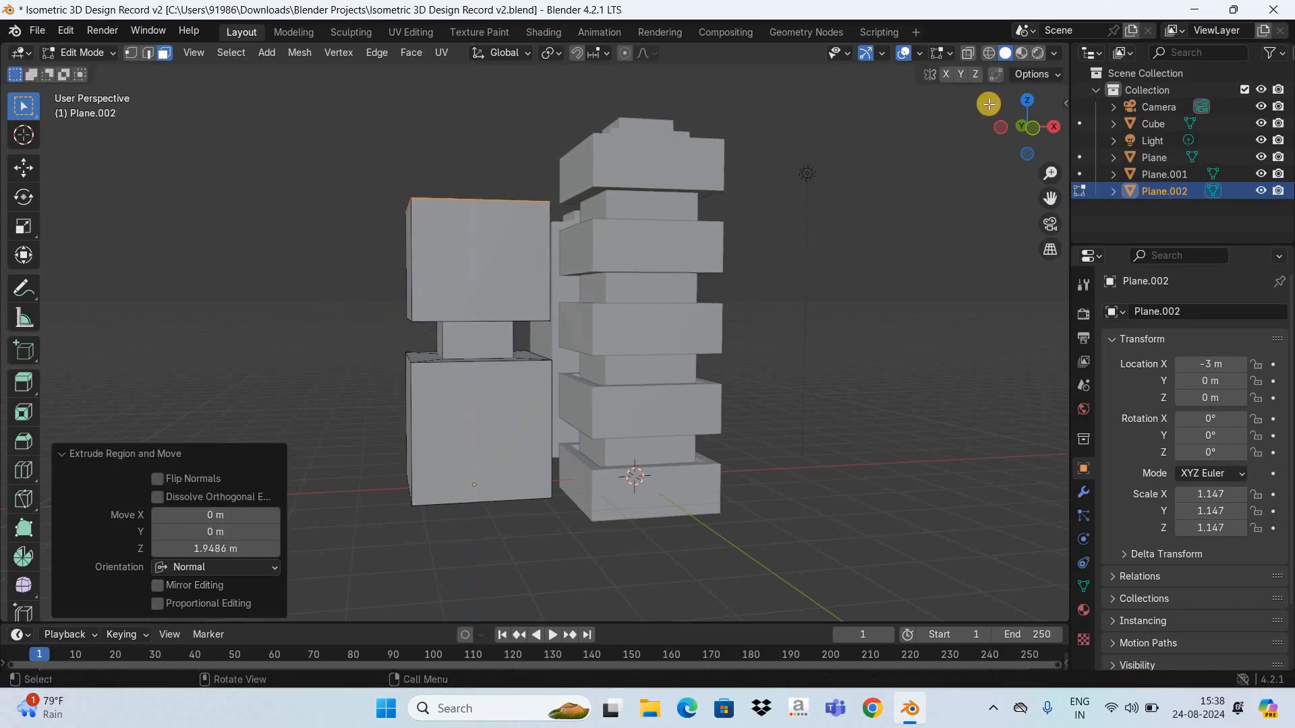
# Inset the upper block's top face by about 0.2 m and extrude the inner face downward into a shallow roof recess.
pyautogui.moveTo(1028, 142); pyautogui.dragTo(766, 220)
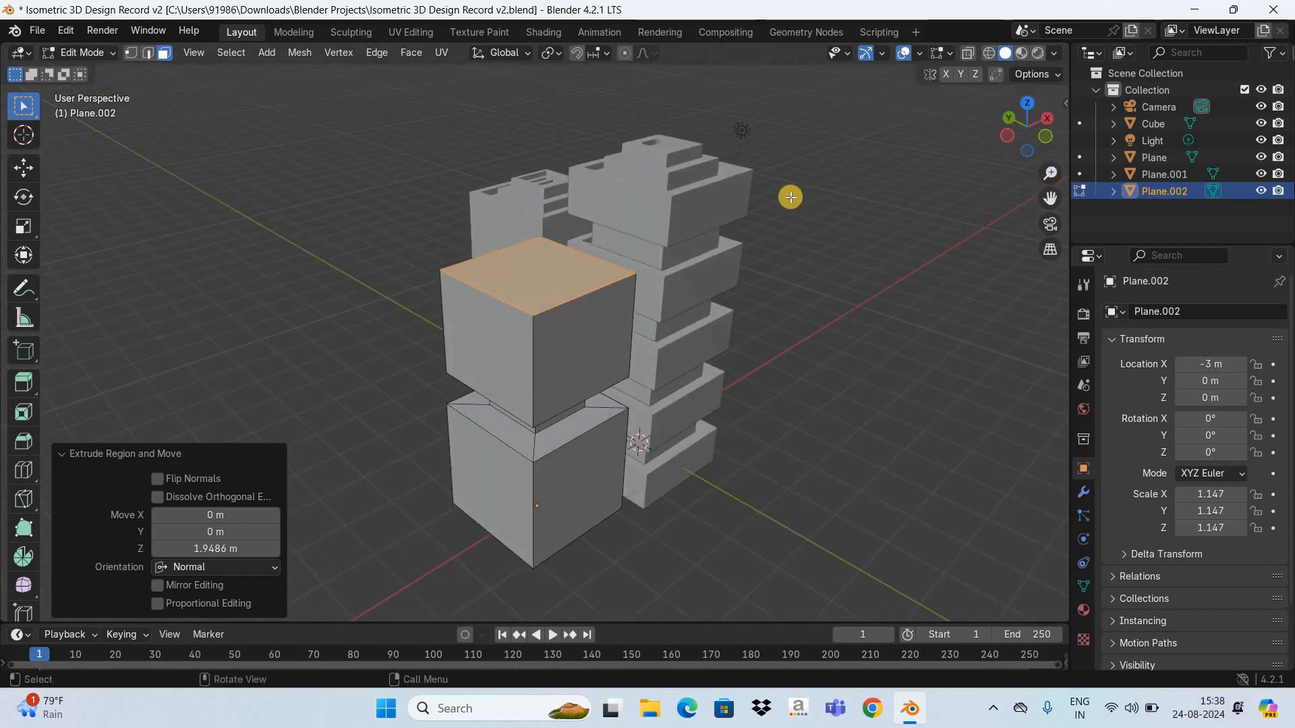
pyautogui.press('i')
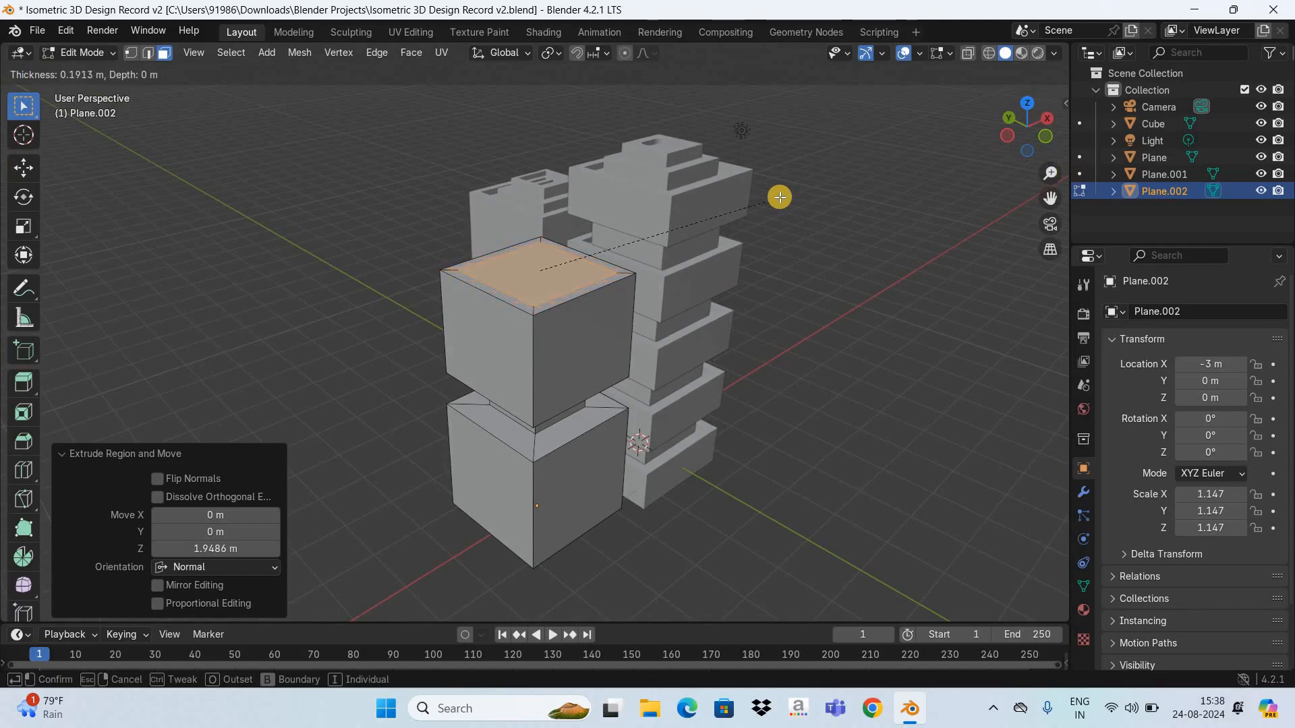
pyautogui.click(797, 231)
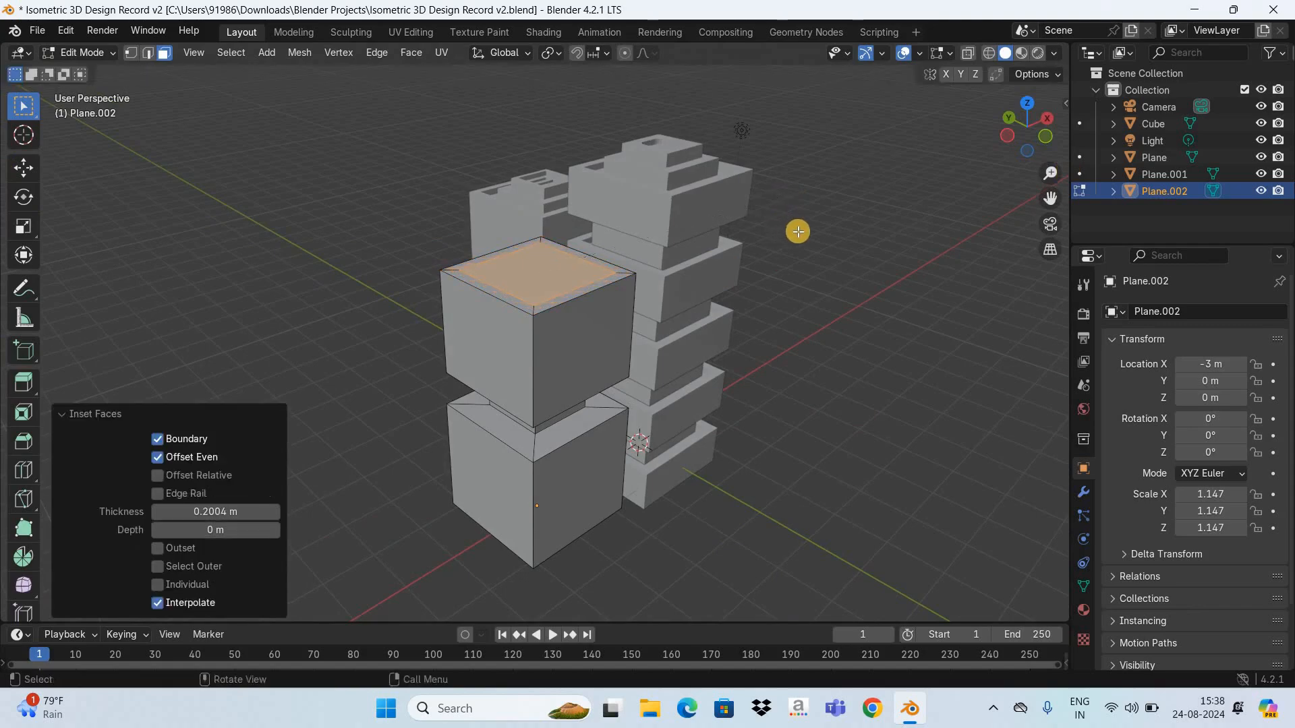
pyautogui.press('e')
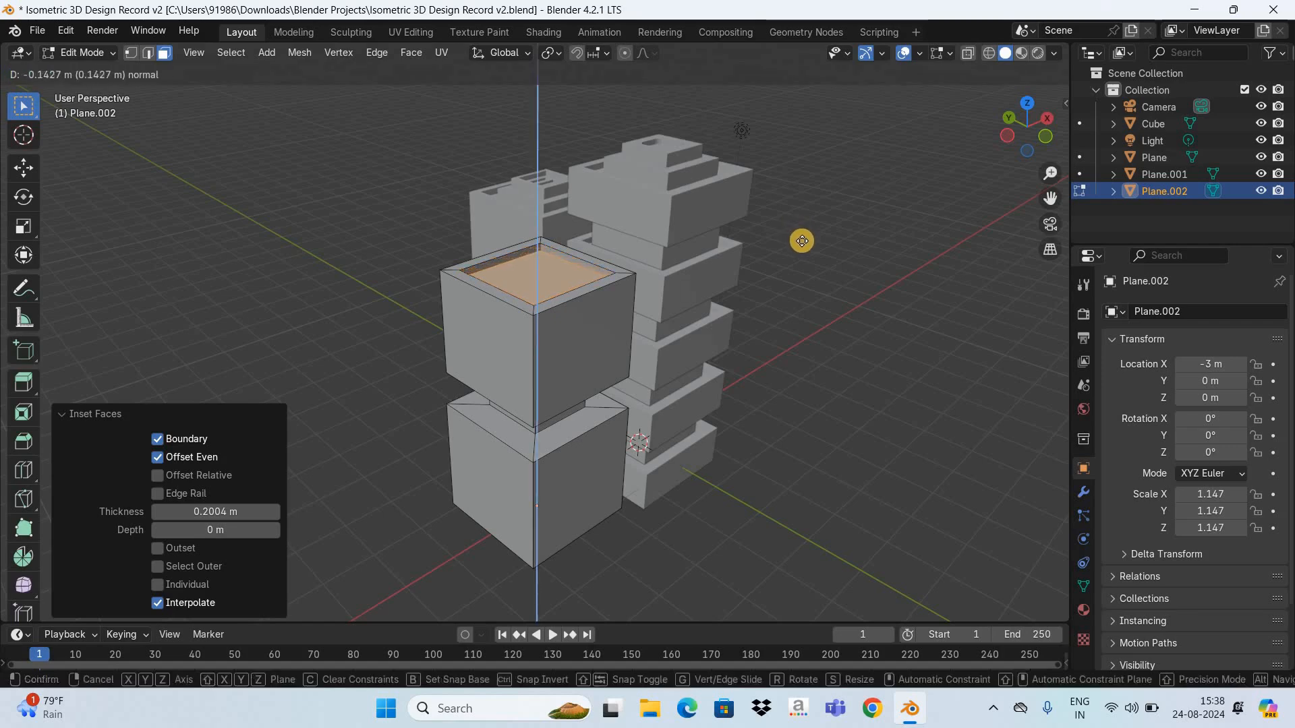
pyautogui.click(901, 257)
# Inset the upper block's front face by 0.17 m and extrude the inner face outward by about 0.236 m.
pyautogui.moveTo(1045, 132); pyautogui.dragTo(532, 277)
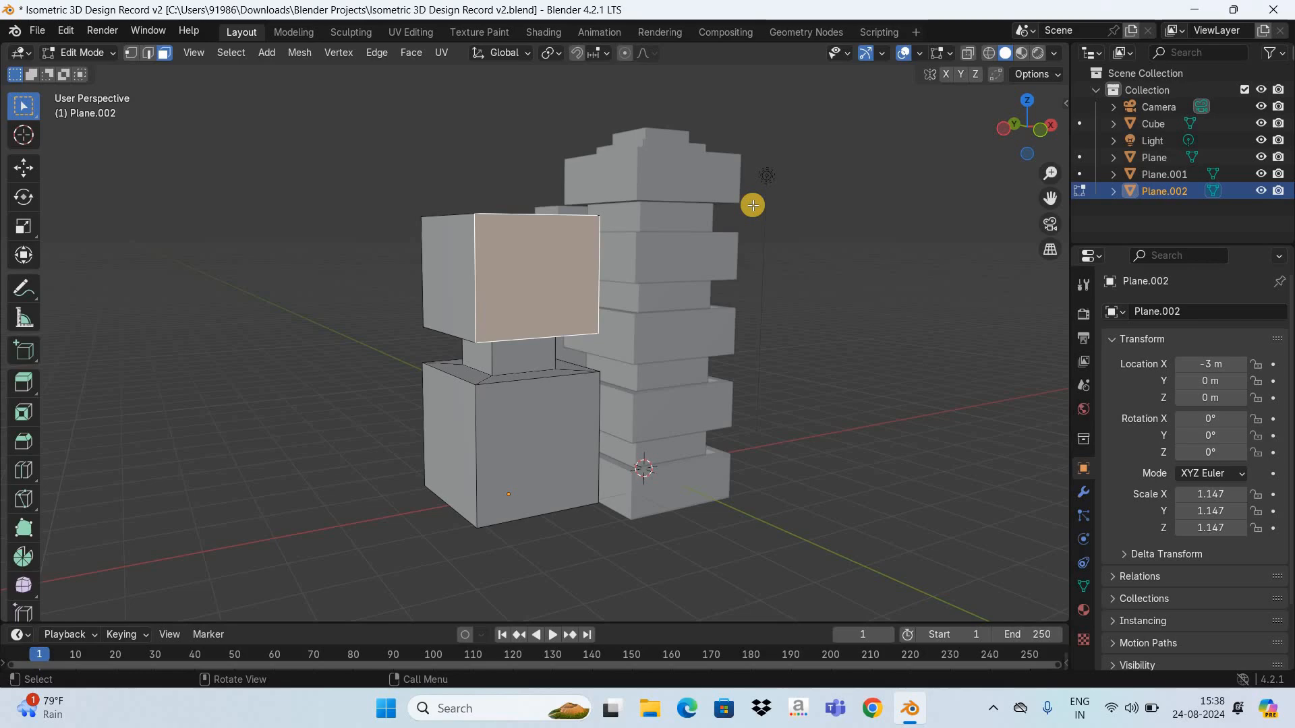
pyautogui.press('i')
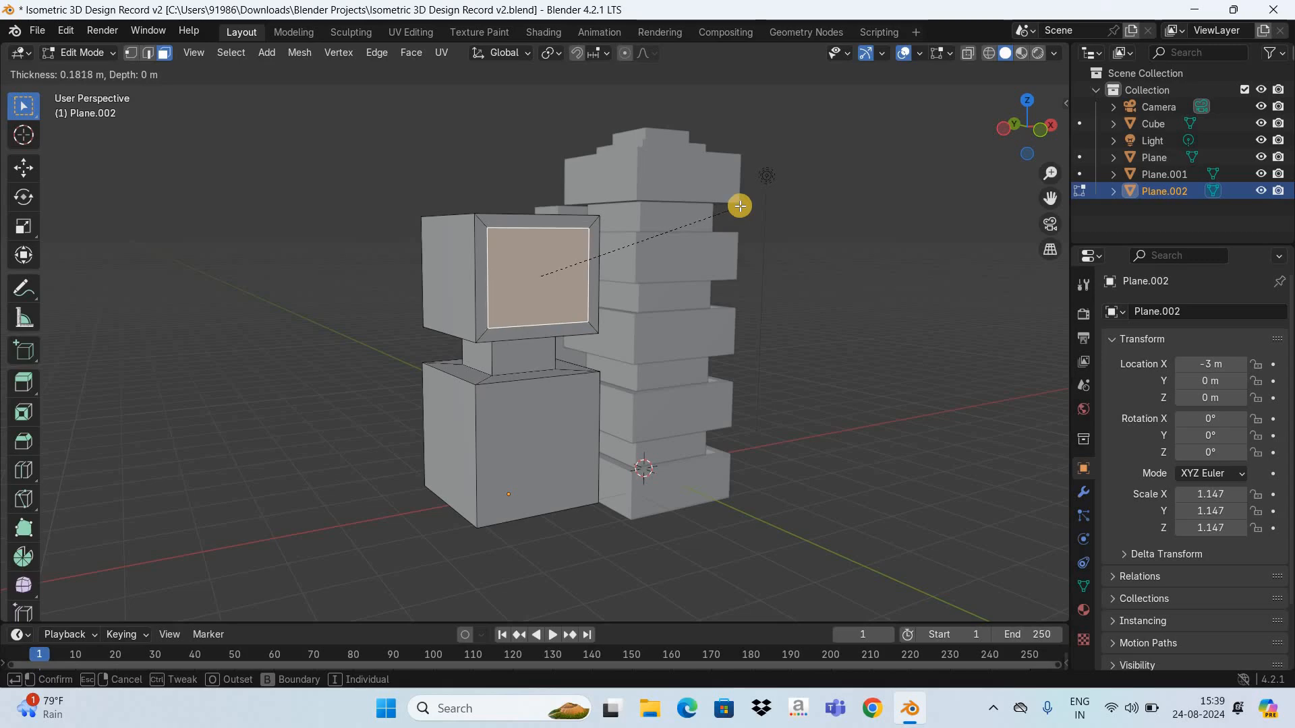
pyautogui.click(740, 206)
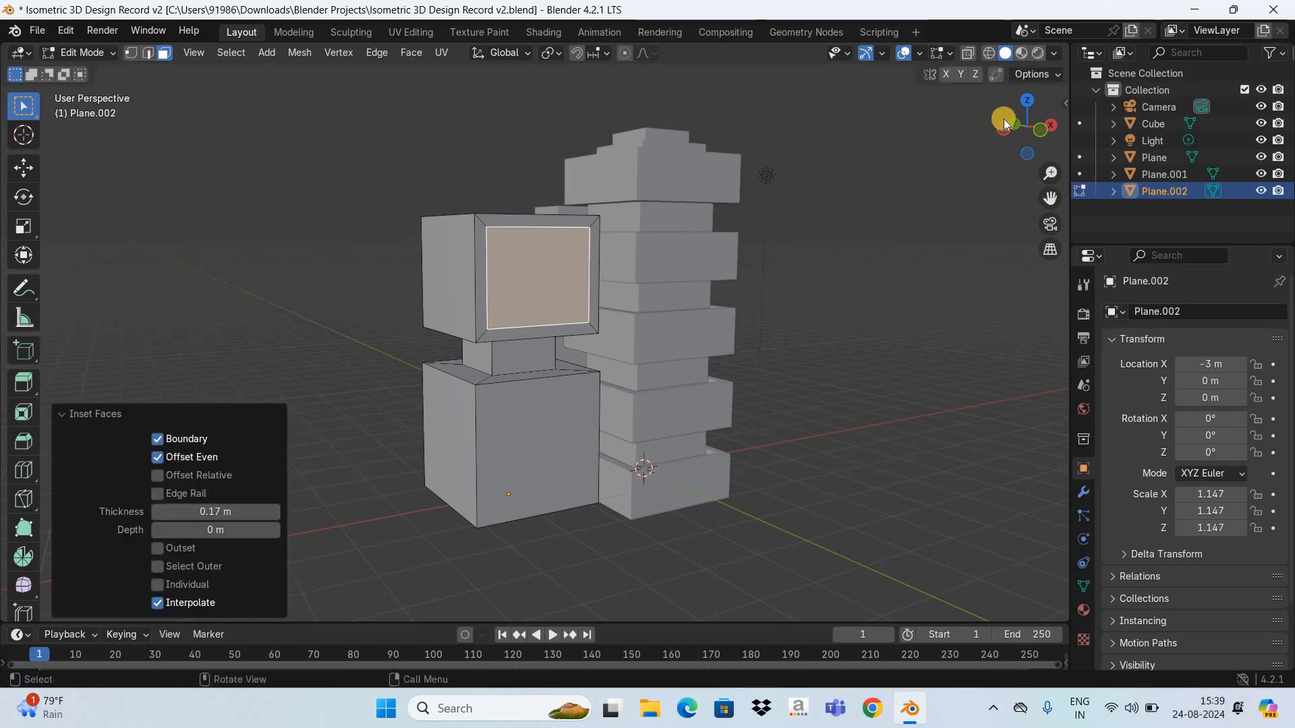
pyautogui.moveTo(1012, 115); pyautogui.dragTo(844, 256)
pyautogui.press('e')
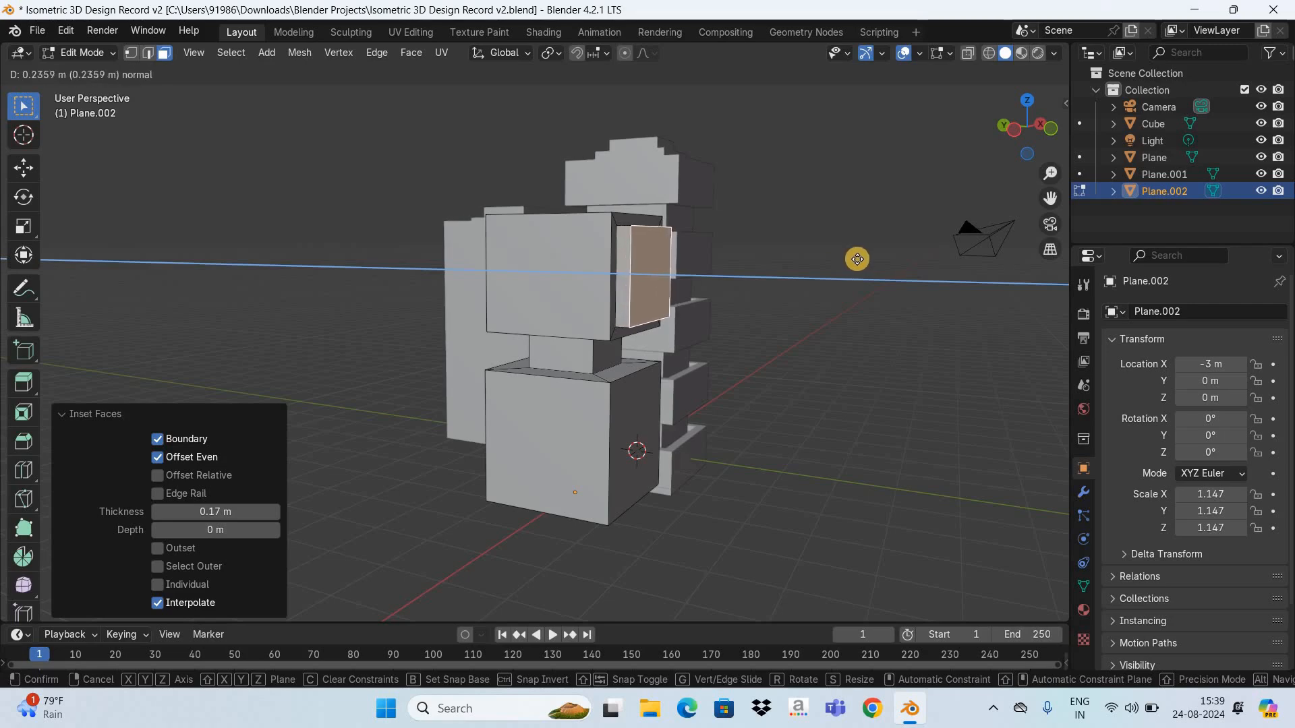
pyautogui.click(857, 259)
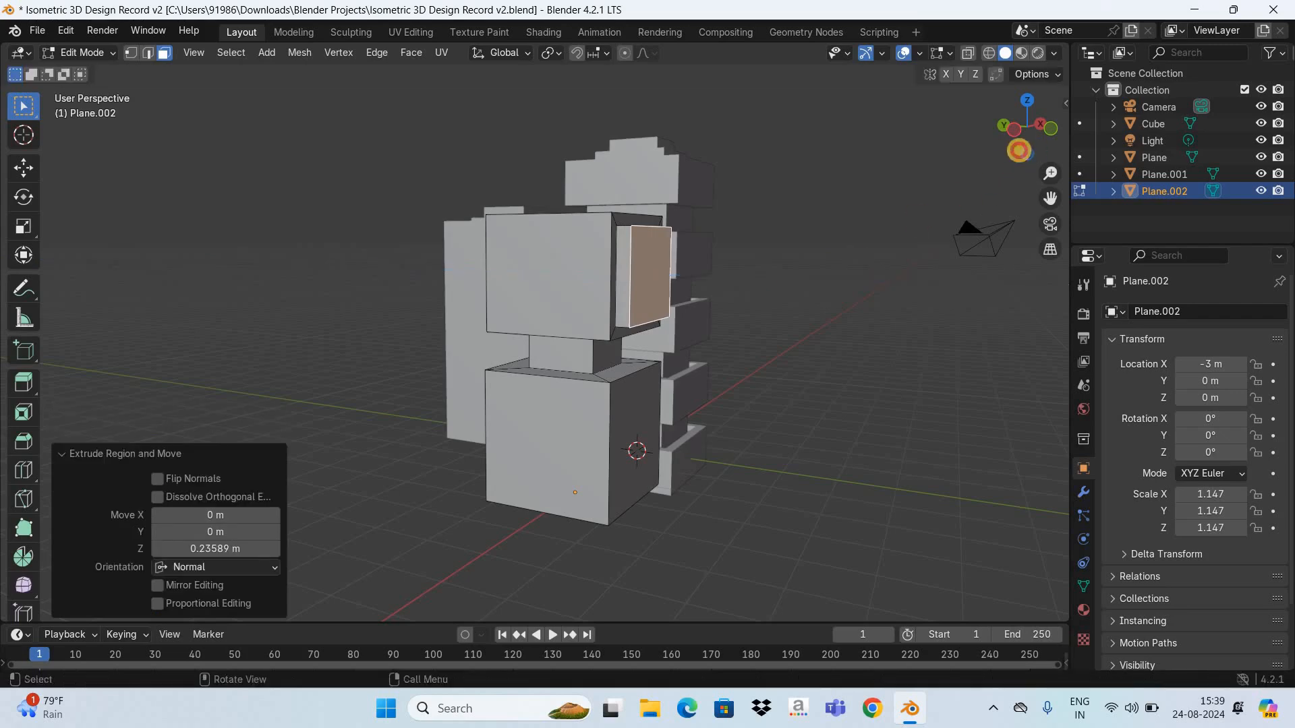
# Subdivide the raised front panel of the third building's upper block with 8 cuts.
pyautogui.moveTo(915, 152); pyautogui.dragTo(471, 281, button='middle')
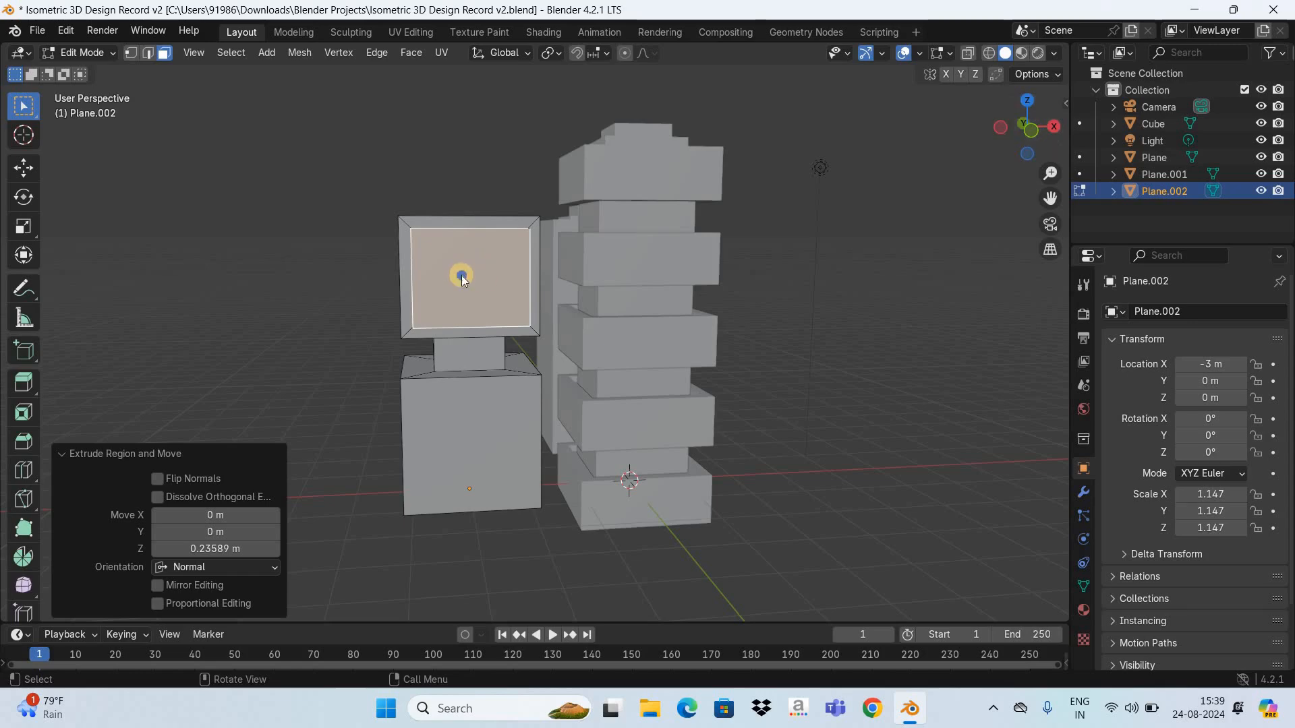
pyautogui.rightClick(462, 275)
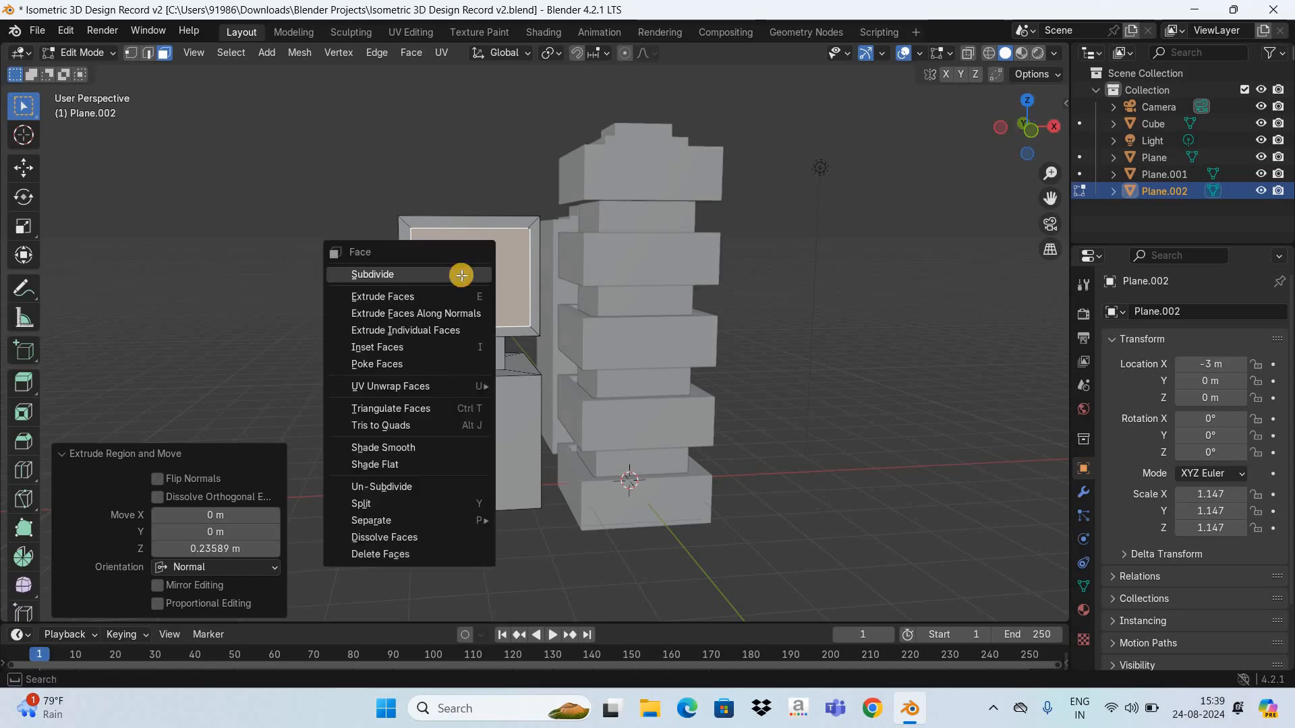
pyautogui.click(494, 269)
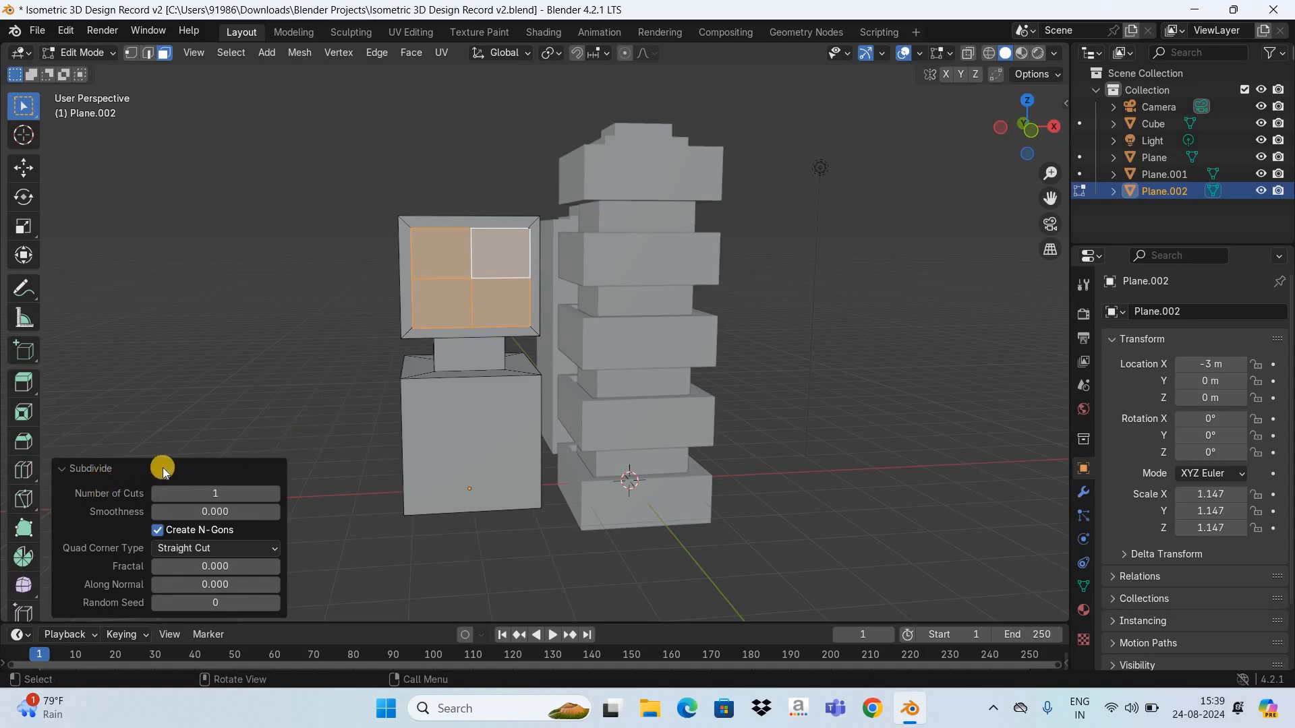
pyautogui.click(273, 495)
pyautogui.click(274, 495)
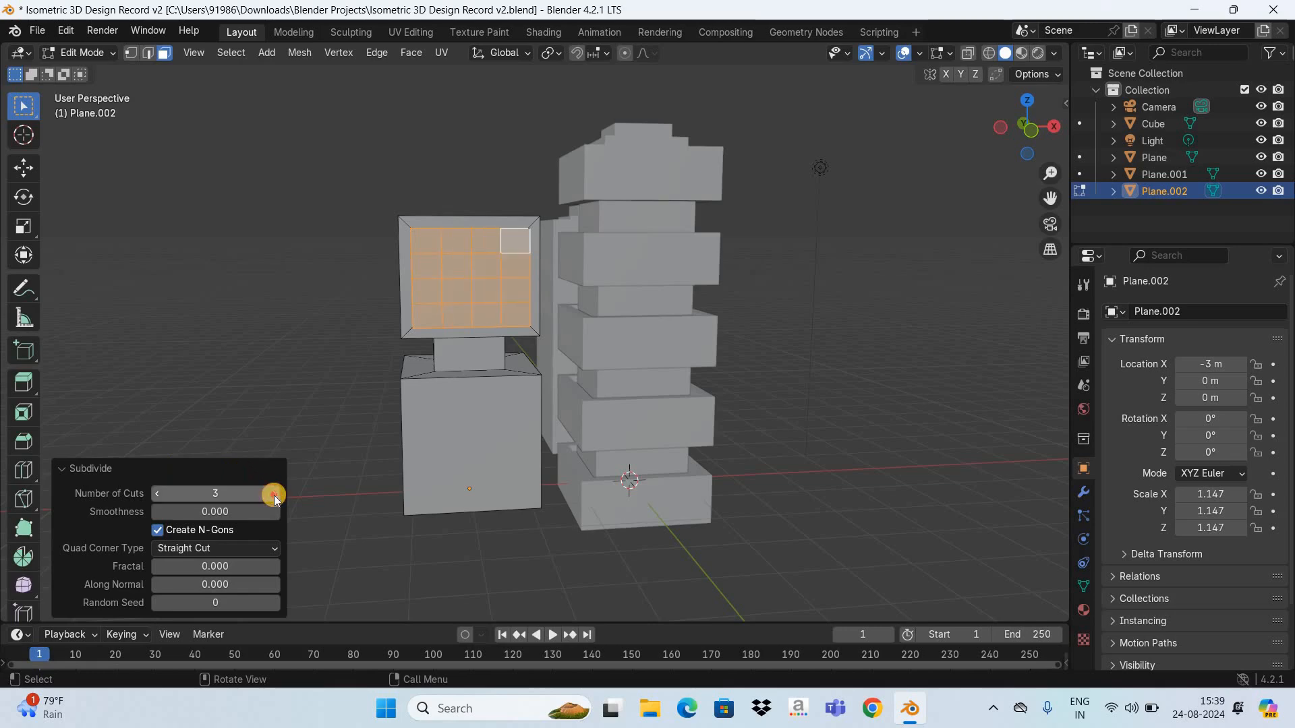
pyautogui.click(273, 495)
pyautogui.click(274, 495)
pyautogui.click(274, 495)
pyautogui.click(273, 495)
pyautogui.click(274, 495)
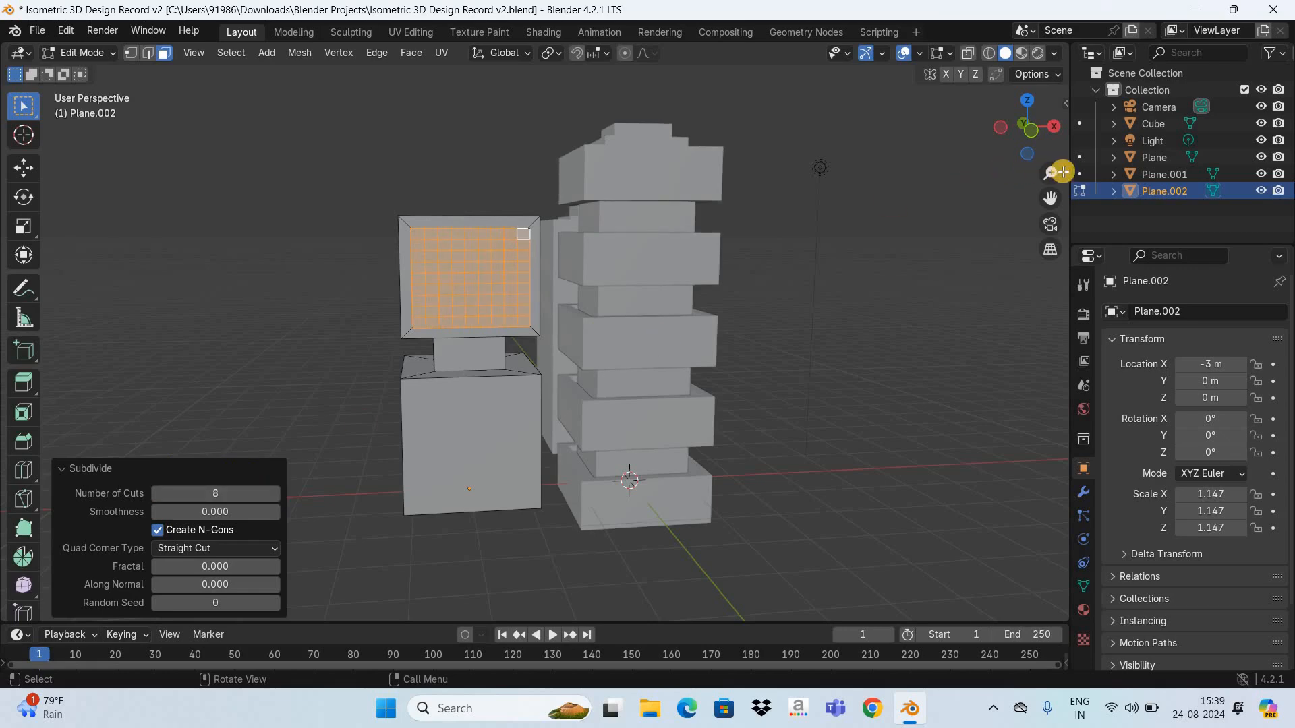
# Select window faces on the subdivided front panel in columns 2, 4, 6 and 8, using rows 3, 4, 6 and 8 from the top.
pyautogui.moveTo(1057, 117); pyautogui.dragTo(1012, 130)
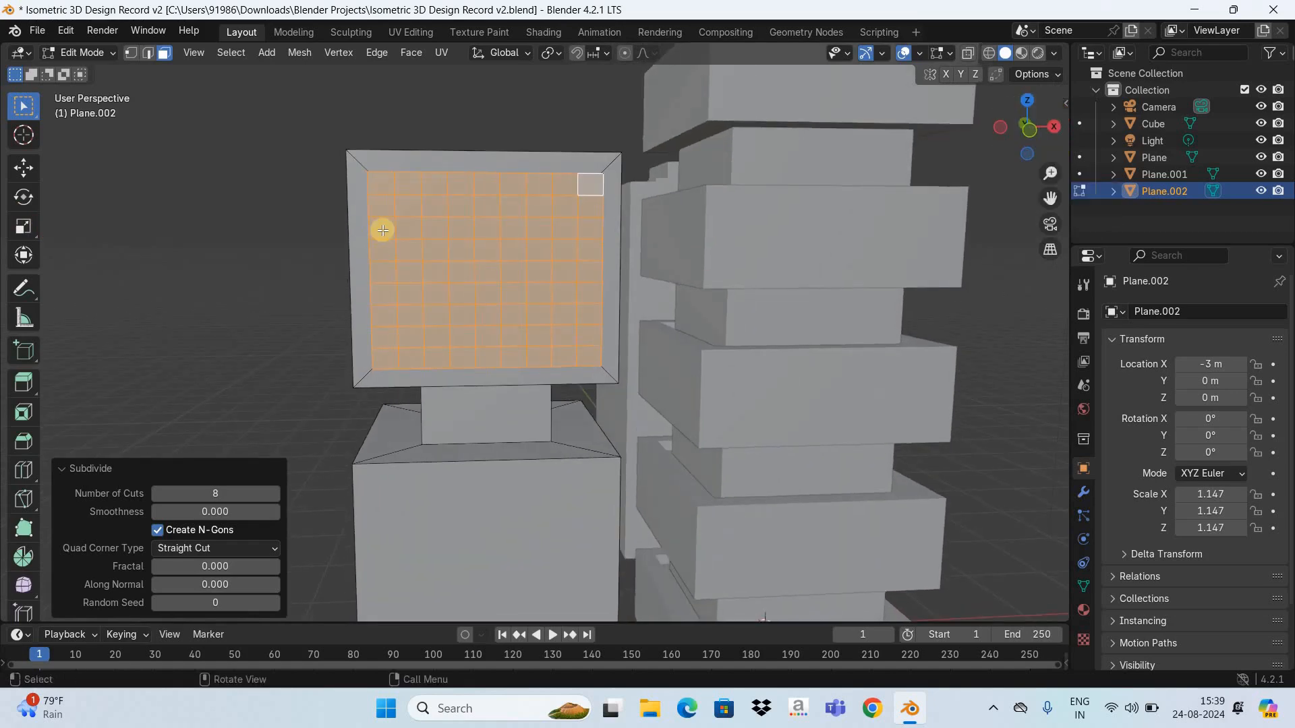
pyautogui.click(408, 227)
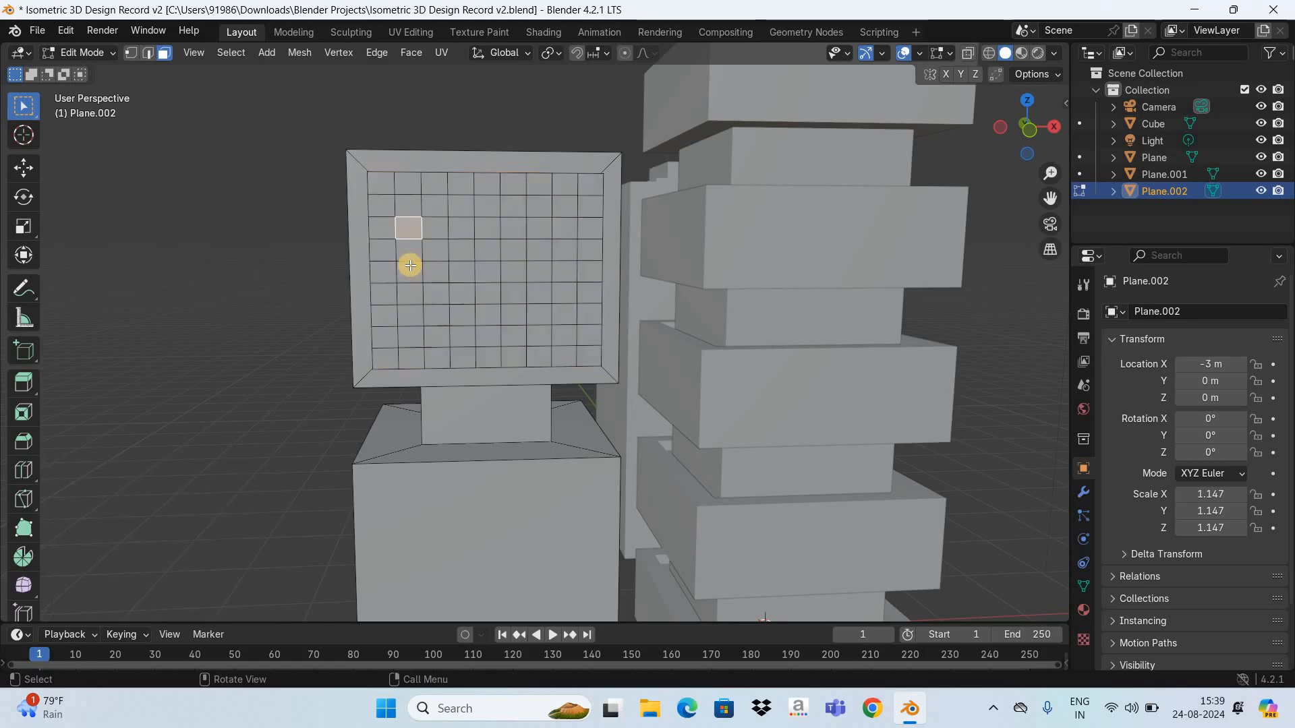
pyautogui.keyDown('shift'); pyautogui.click(408, 250); pyautogui.keyUp('shift')
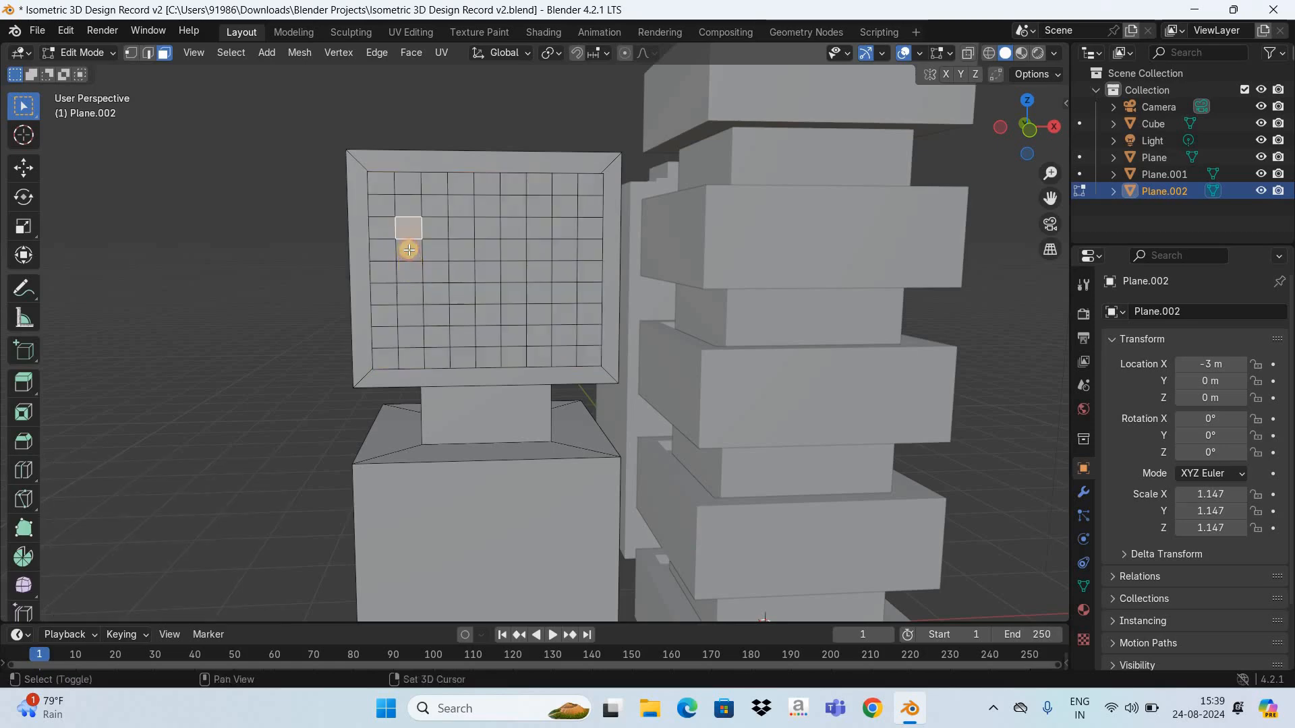
pyautogui.keyDown('shift'); pyautogui.click(409, 250); pyautogui.keyUp('shift')
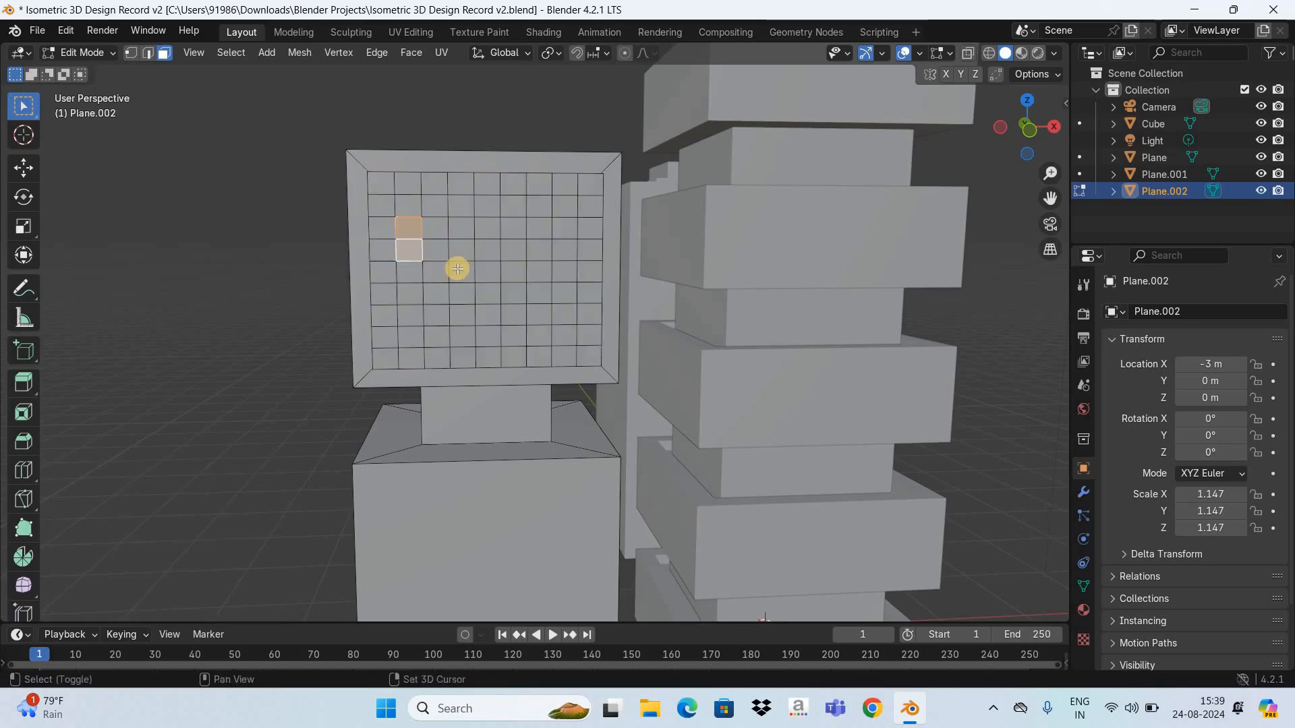
pyautogui.keyDown('shift'); pyautogui.click(410, 293); pyautogui.keyUp('shift')
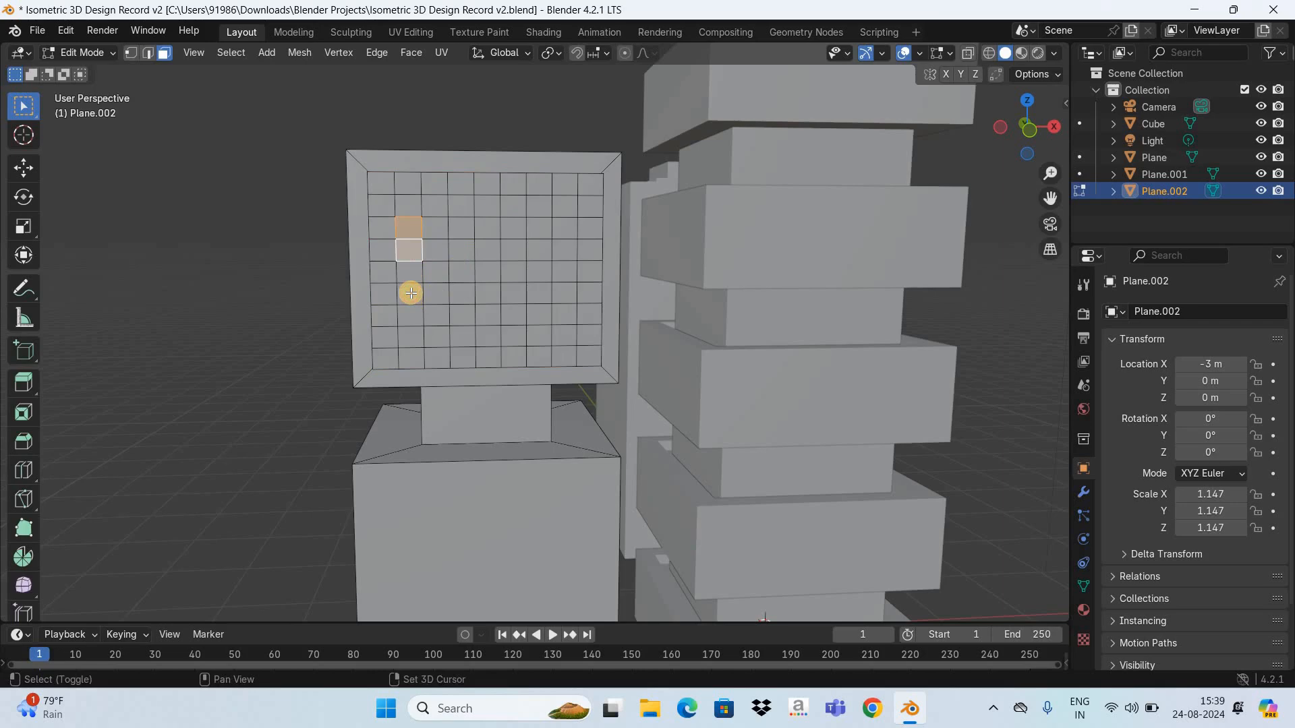
pyautogui.keyDown('shift'); pyautogui.click(410, 334); pyautogui.keyUp('shift')
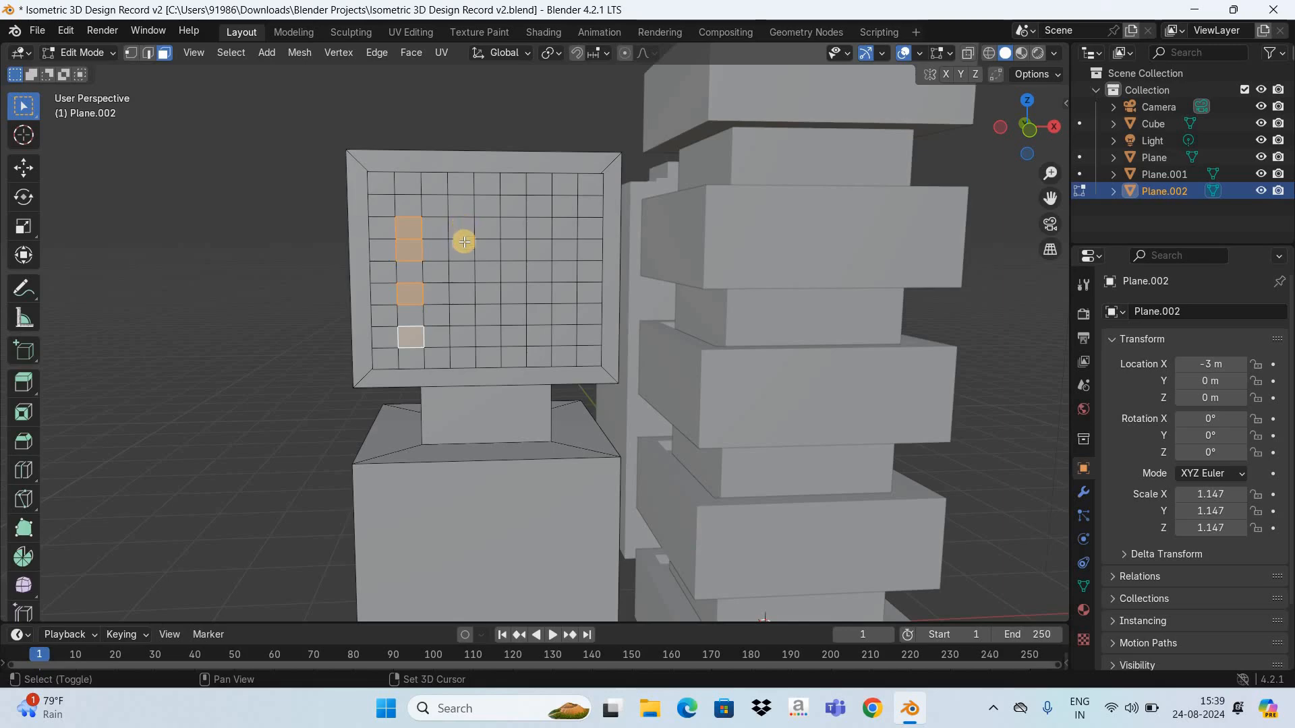
pyautogui.keyDown('shift'); pyautogui.click(464, 231); pyautogui.keyUp('shift')
pyautogui.keyDown('shift'); pyautogui.click(464, 288); pyautogui.keyUp('shift')
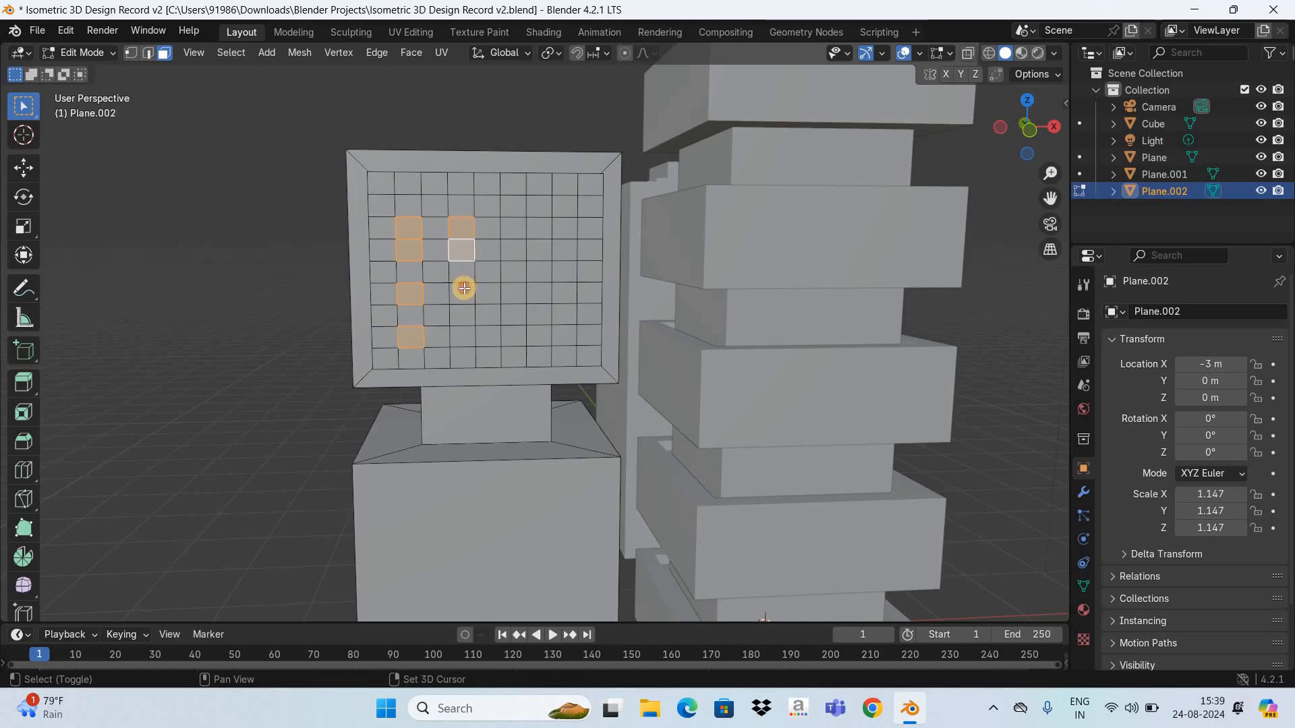
pyautogui.keyDown('shift'); pyautogui.click(464, 290); pyautogui.keyUp('shift')
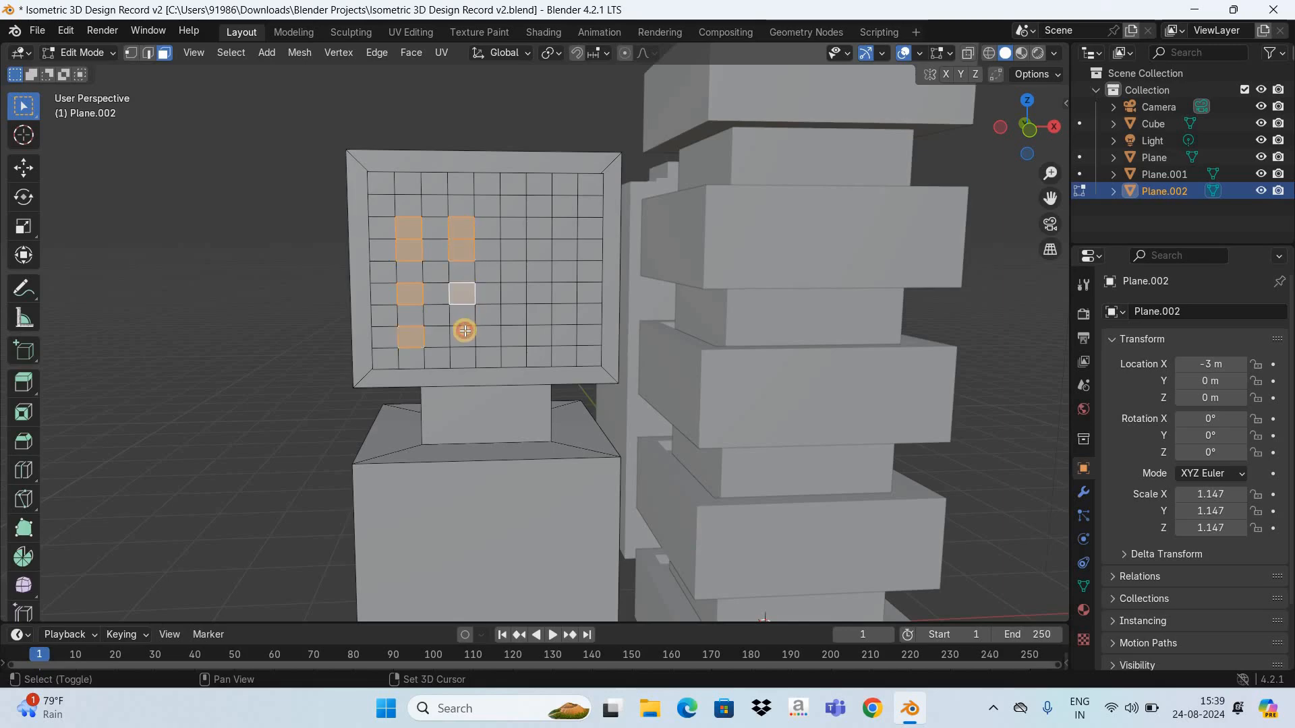
pyautogui.keyDown('shift'); pyautogui.click(464, 331); pyautogui.keyUp('shift')
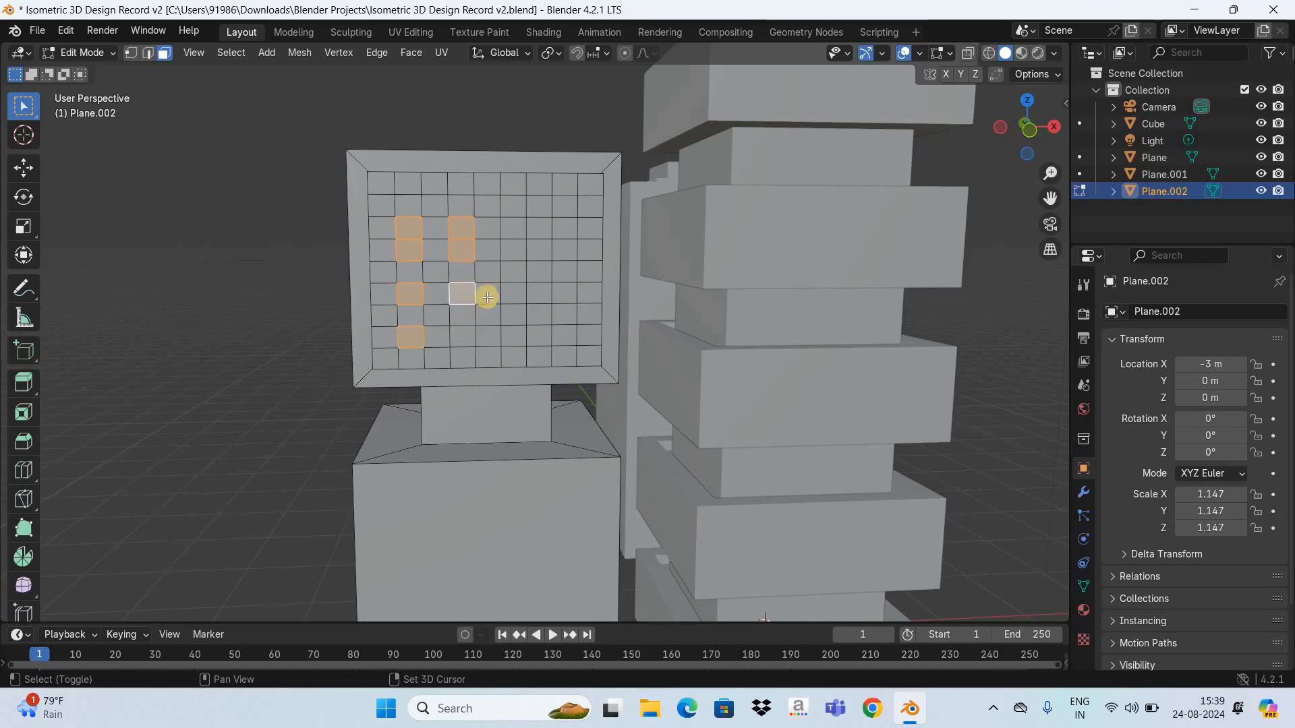
pyautogui.keyDown('shift'); pyautogui.click(511, 226); pyautogui.keyUp('shift')
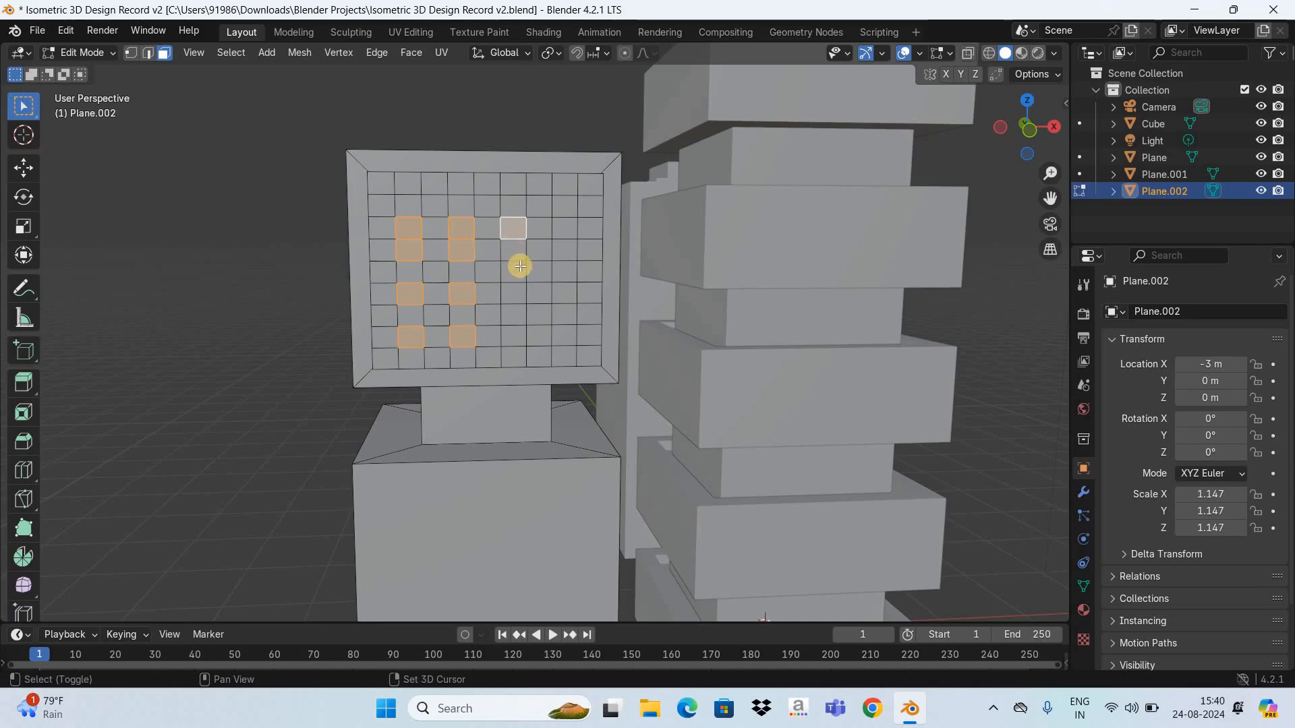
pyautogui.keyDown('shift'); pyautogui.click(512, 248); pyautogui.keyUp('shift')
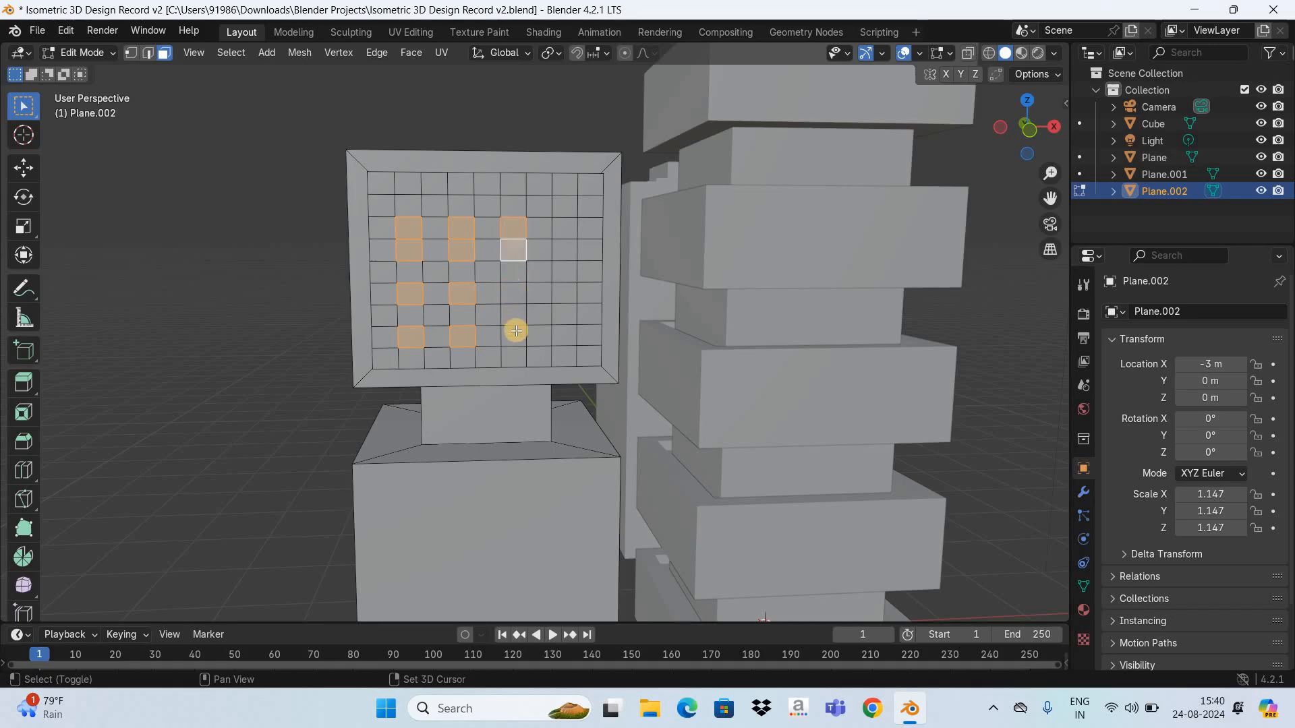
pyautogui.keyDown('shift'); pyautogui.click(513, 296); pyautogui.keyUp('shift')
pyautogui.press('ctrl+shift+KP_Add')
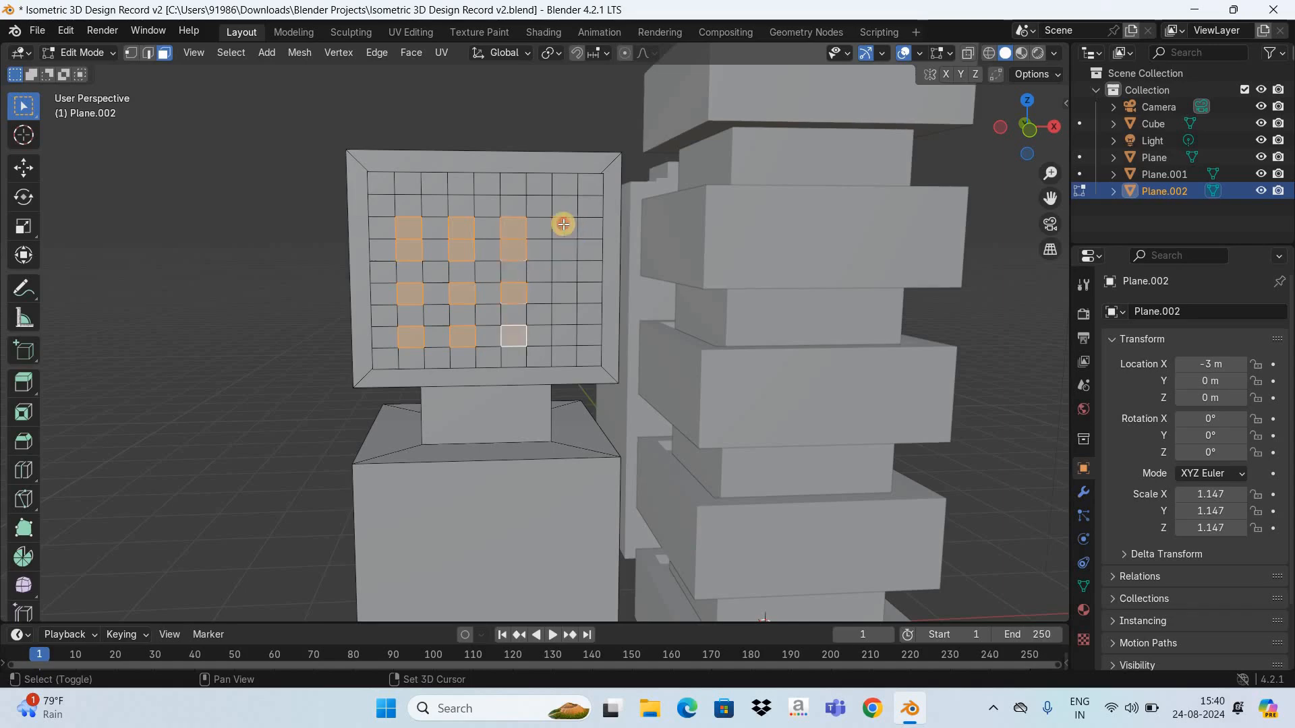
pyautogui.keyDown('shift'); pyautogui.click(564, 231); pyautogui.keyUp('shift')
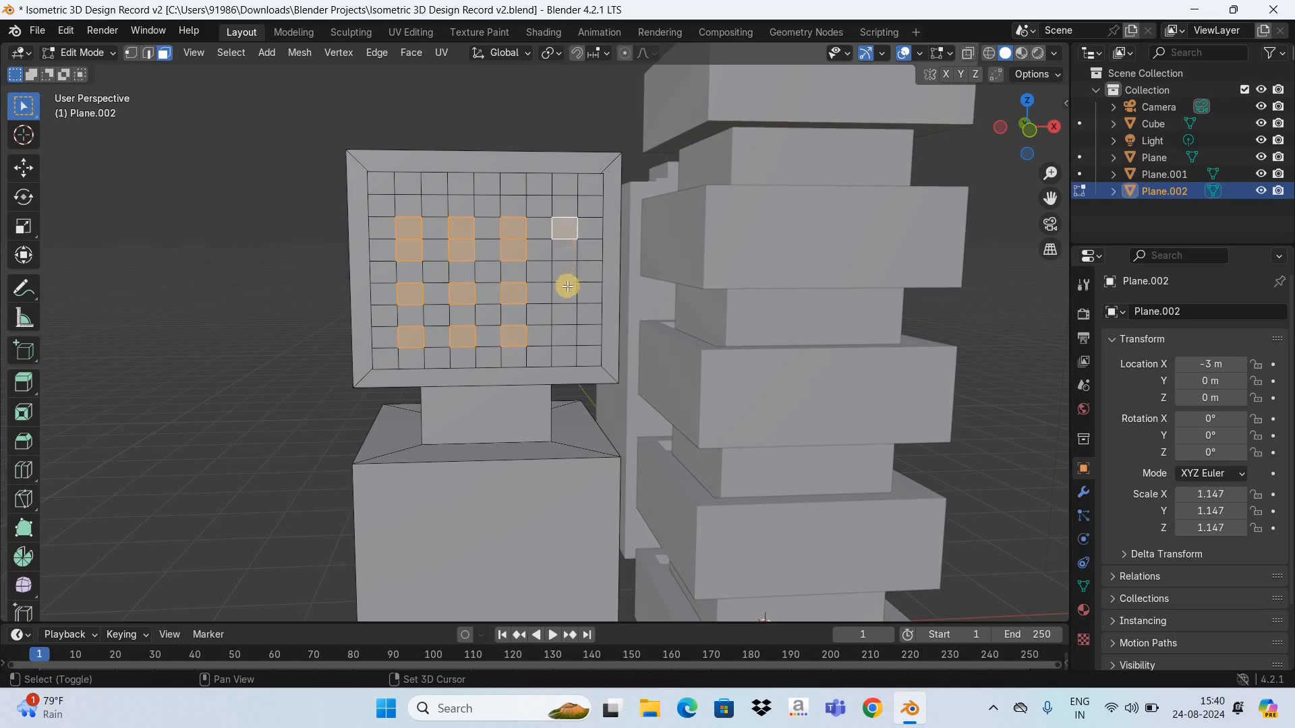
pyautogui.press('ctrl+shift+KP_Add')
pyautogui.press('ctrl+shift+KP_Add')
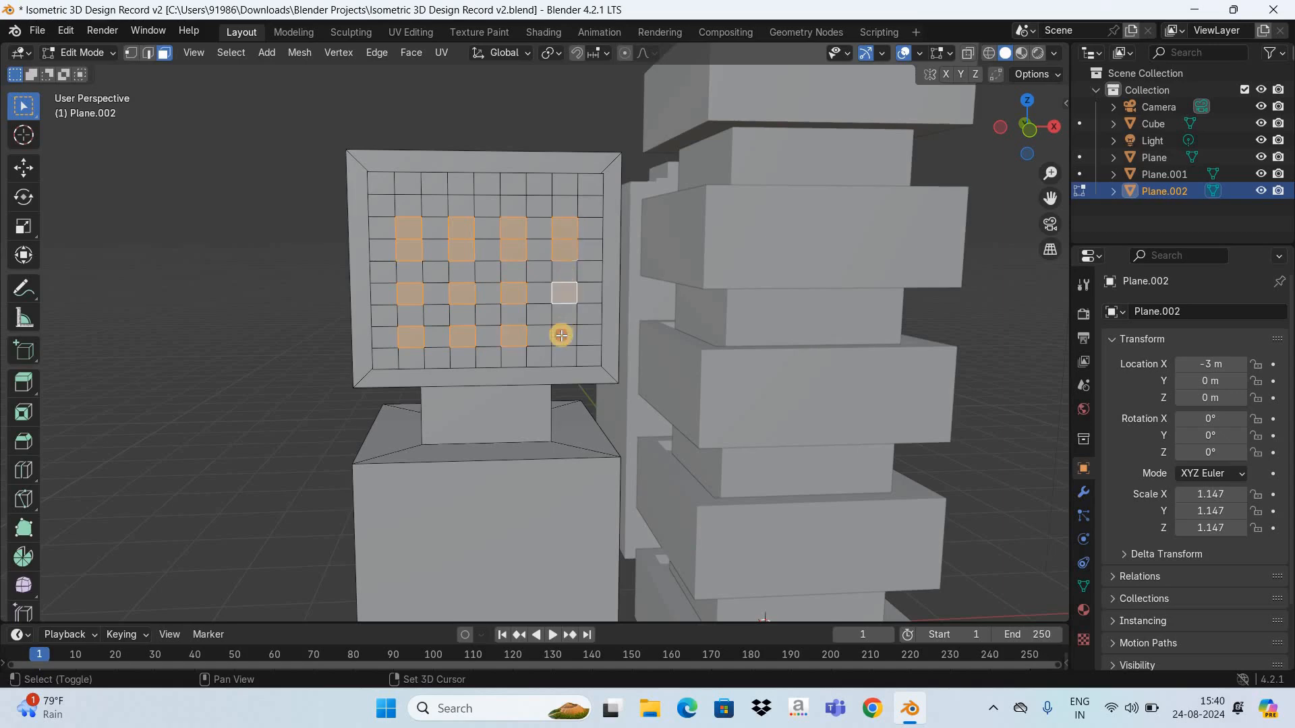
# Add the last lower-row window face to the upper block's front grid selection and extrude the window faces inward about 0.077 m.
pyautogui.press('ctrl+shift+KP_Add')
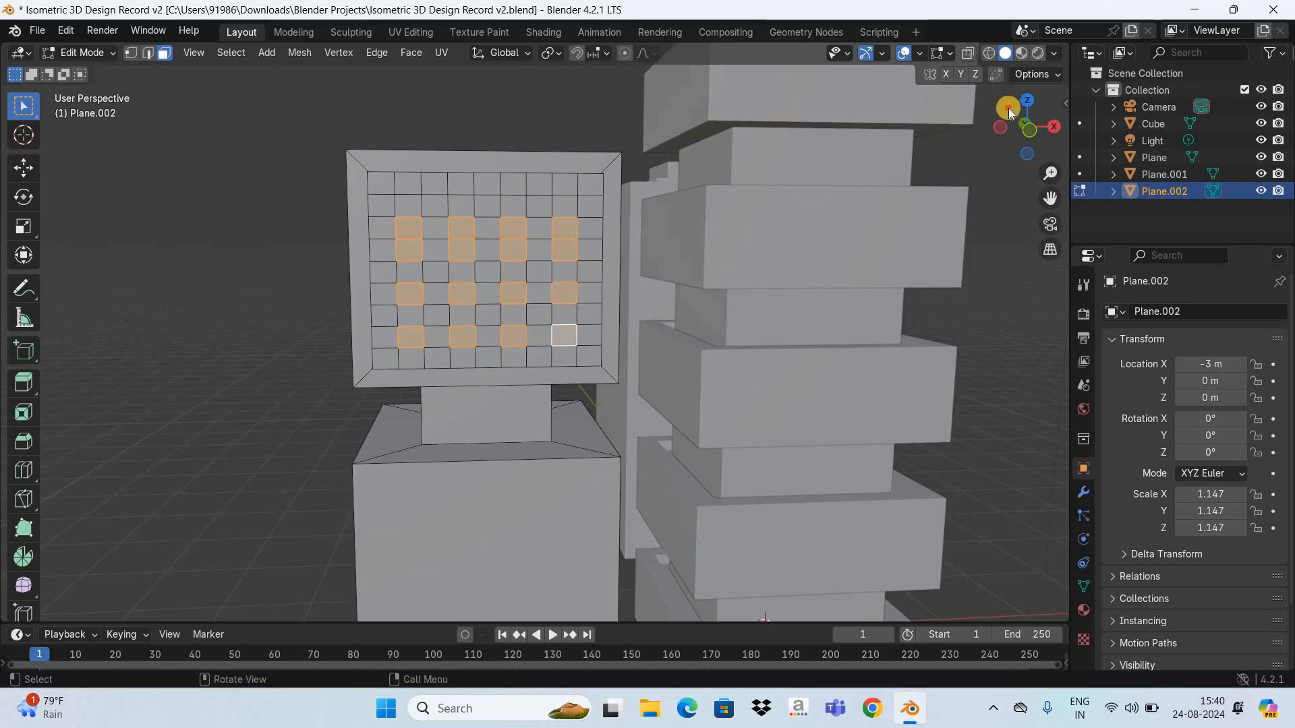
pyautogui.moveTo(40, 96); pyautogui.dragTo(815, 294)
pyautogui.press('e')
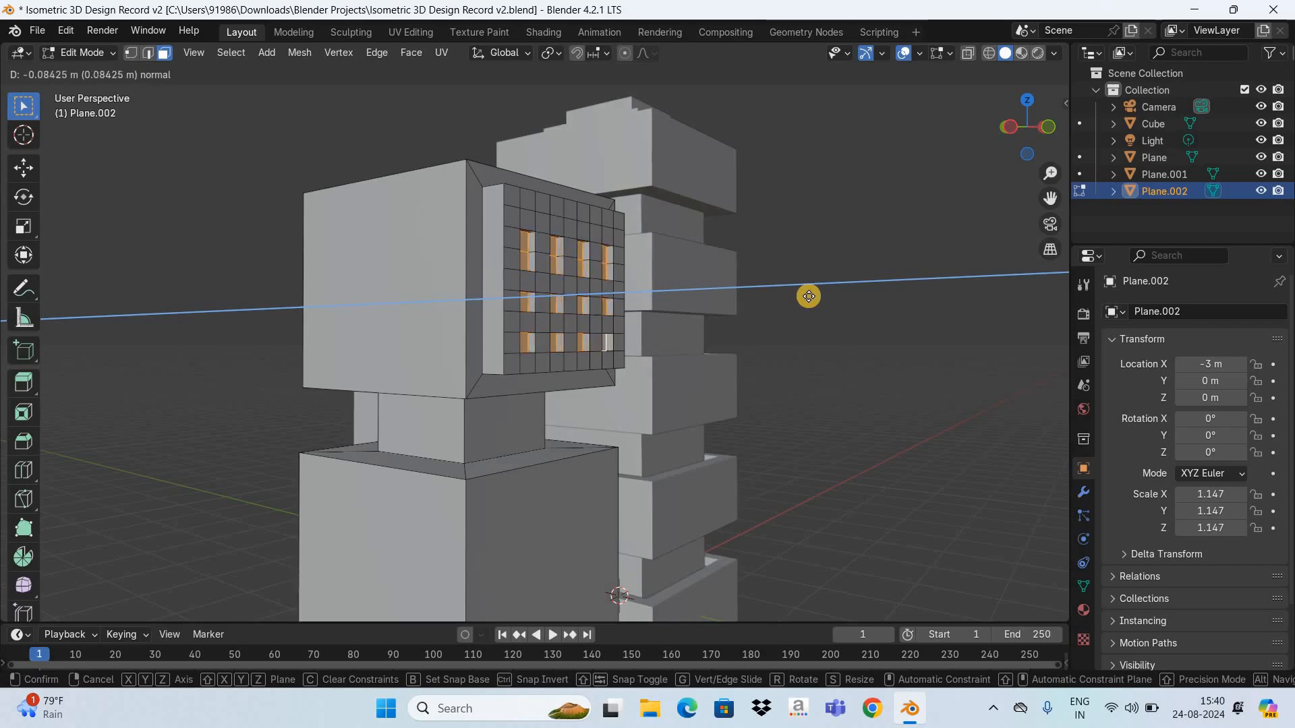
pyautogui.click(938, 224)
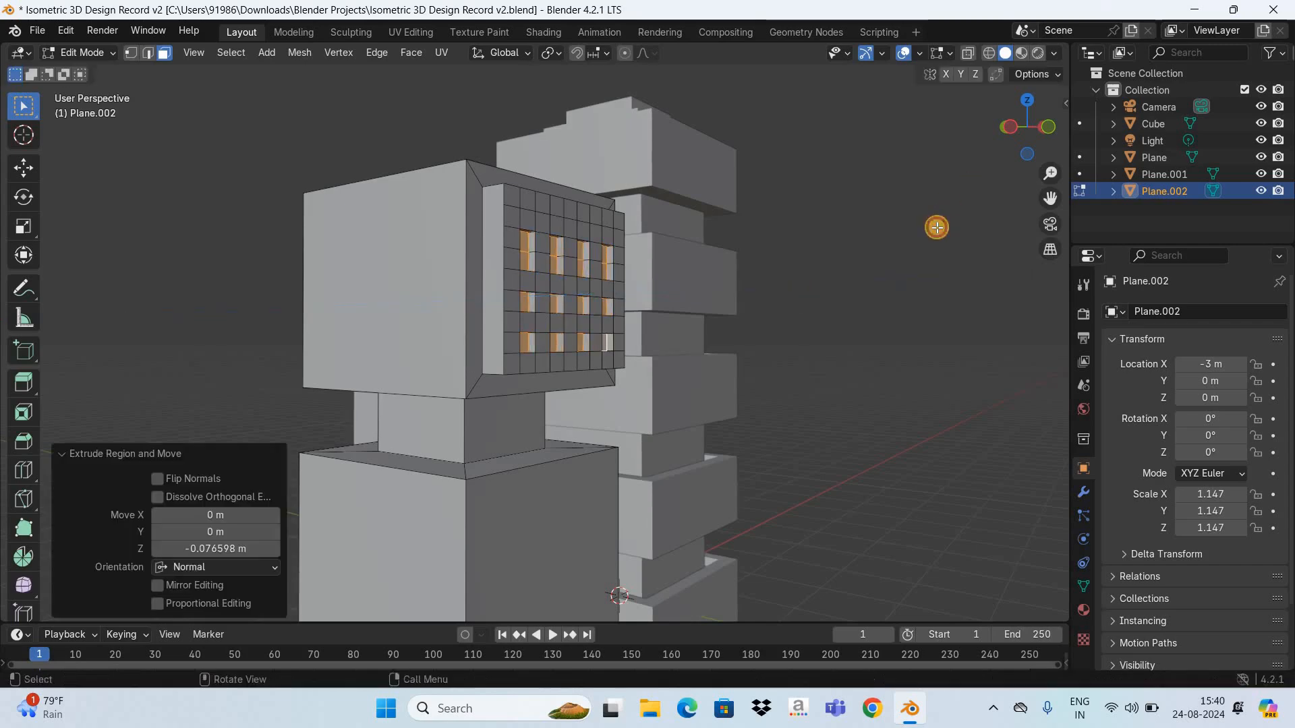
pyautogui.hotkey('alt', 'a')
# Add eight evenly spaced horizontal loop cuts around the lower block.
pyautogui.moveTo(1042, 141); pyautogui.dragTo(900, 288)
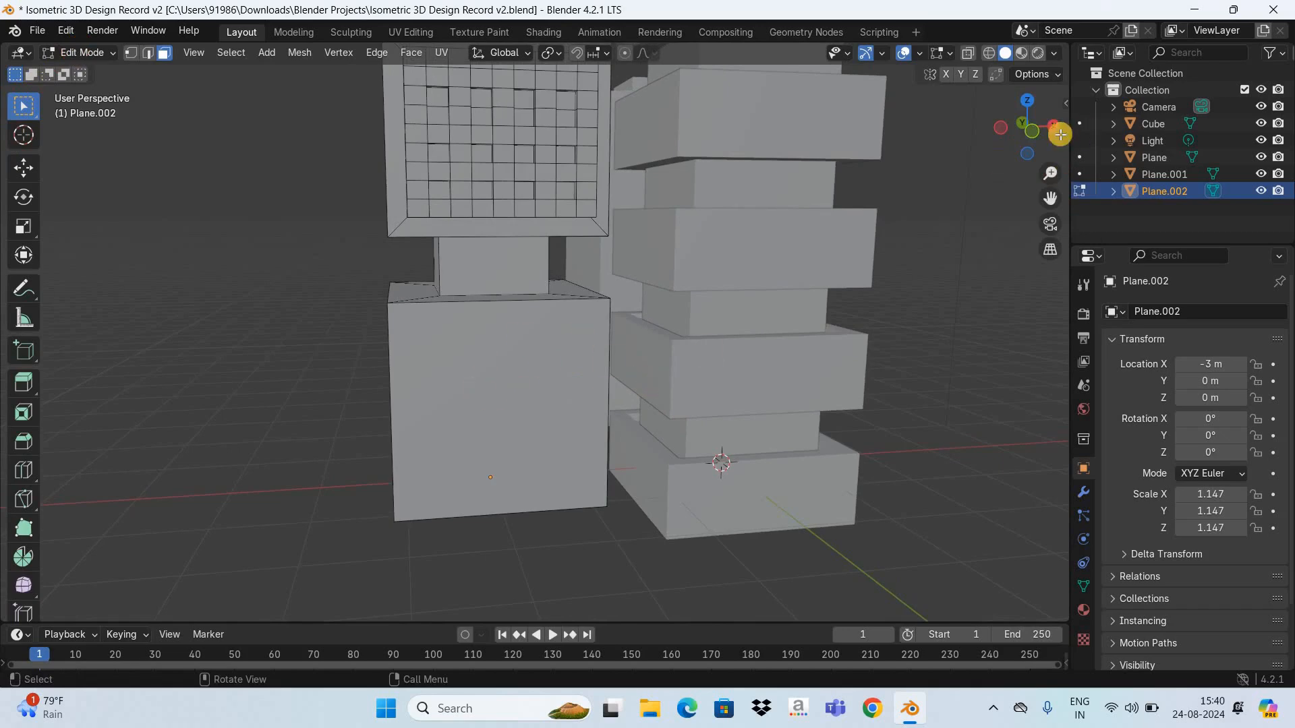
pyautogui.moveTo(1034, 135); pyautogui.dragTo(533, 410)
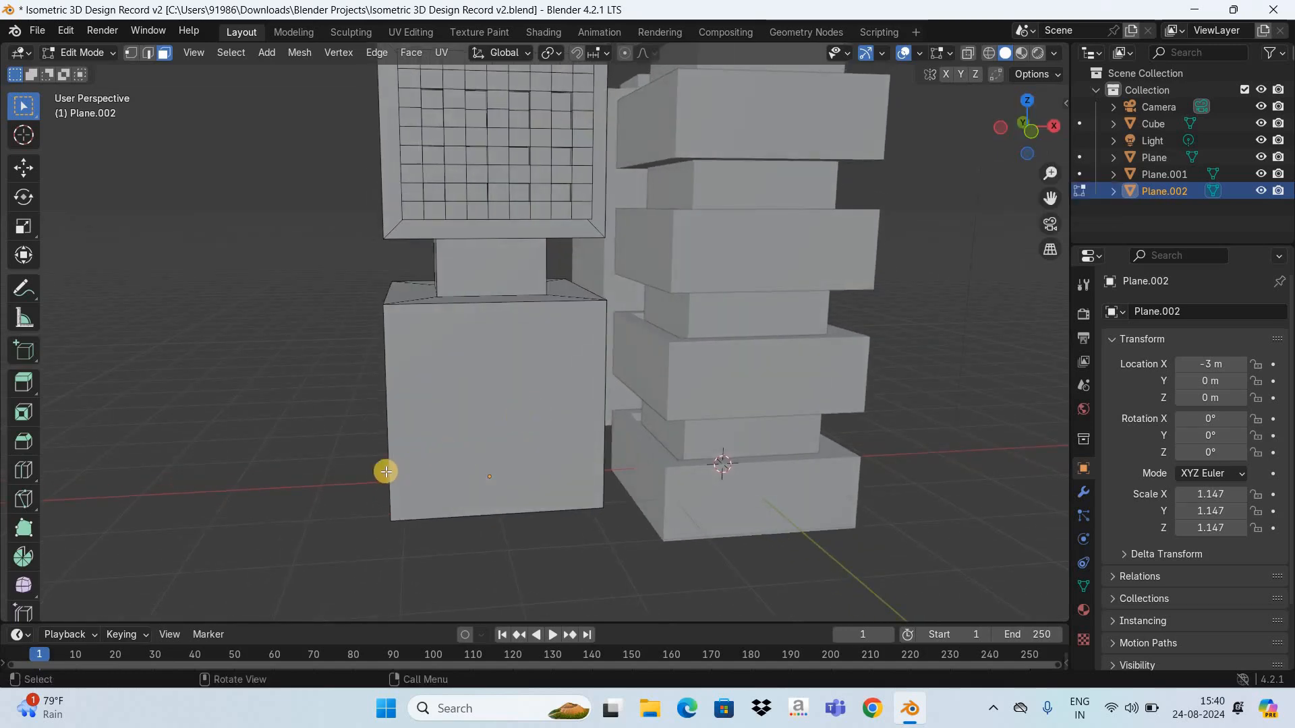
pyautogui.hotkey('ctrl', 'r')
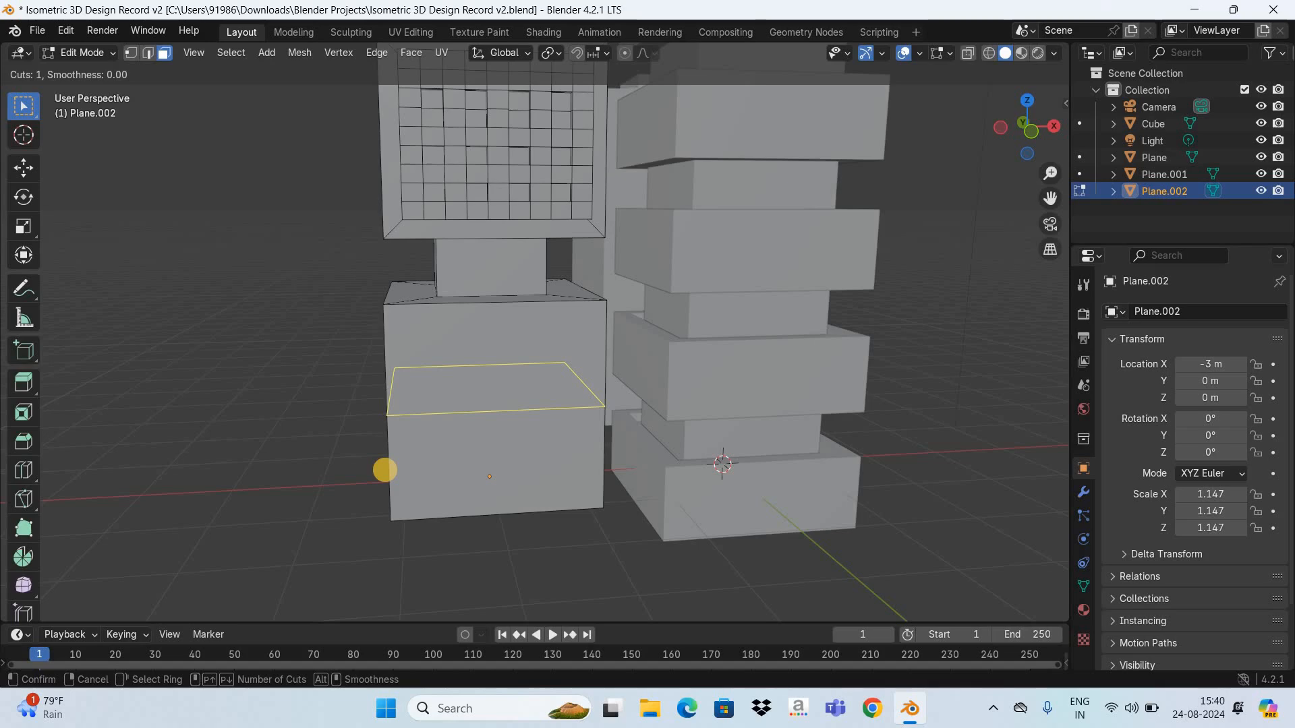
pyautogui.click(385, 470)
pyautogui.rightClick(385, 470)
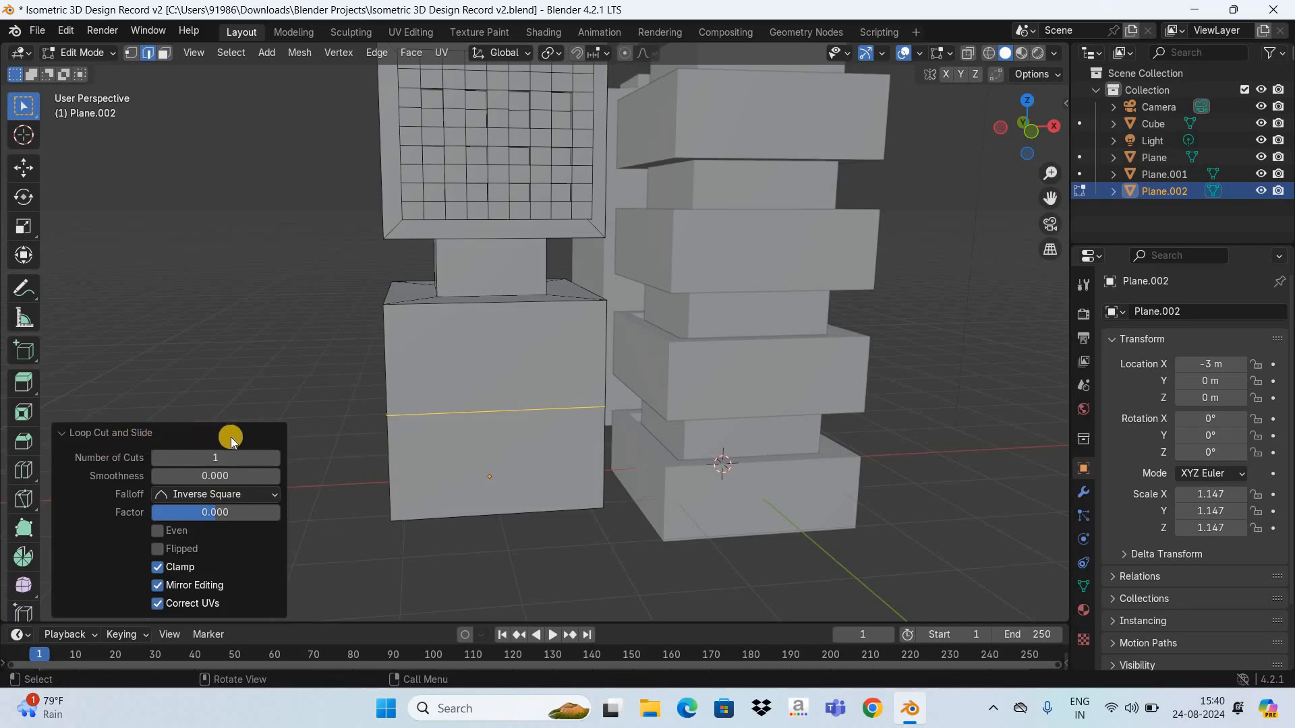
pyautogui.click(276, 458)
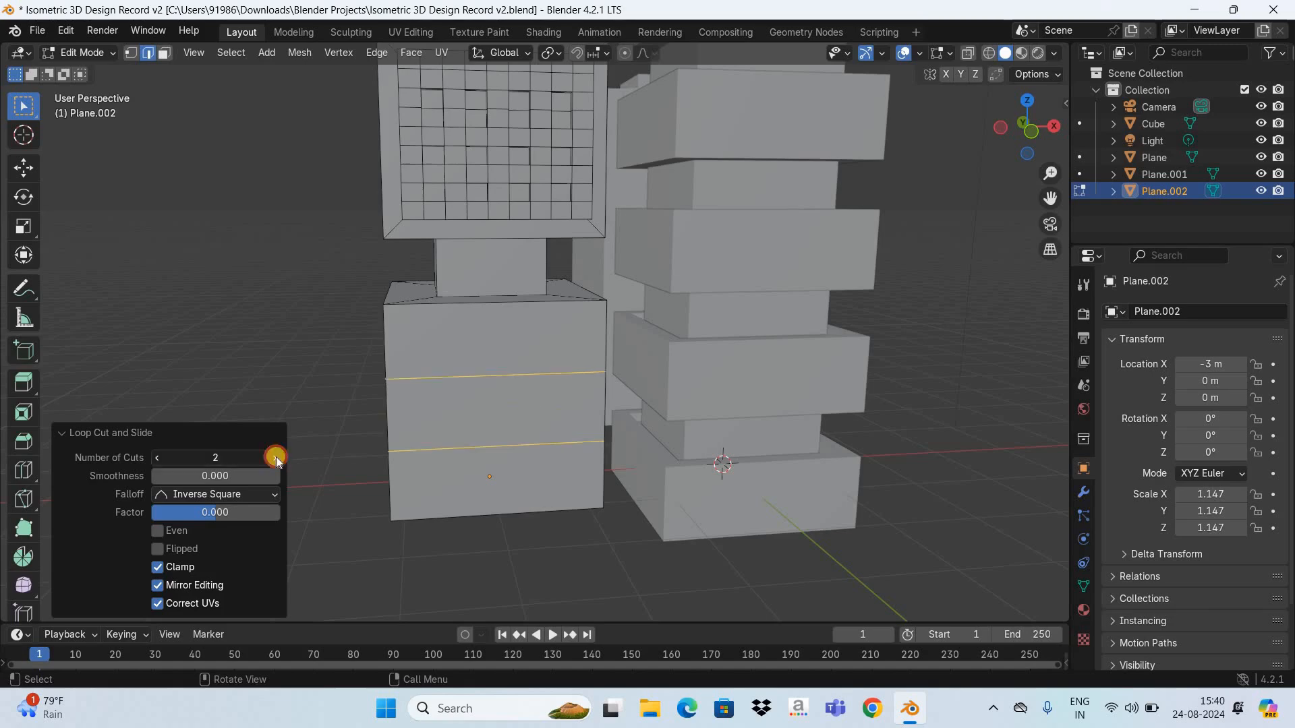
pyautogui.click(276, 457)
pyautogui.click(276, 457)
pyautogui.click(276, 457)
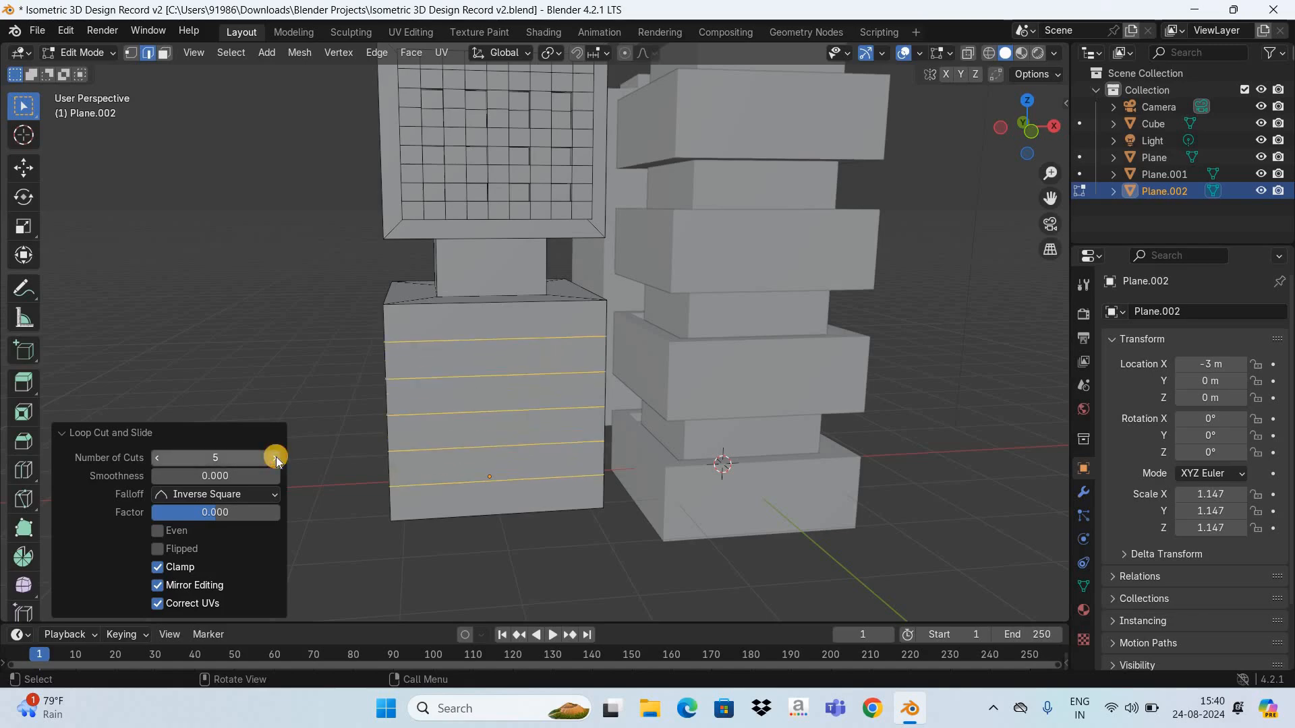
pyautogui.click(276, 458)
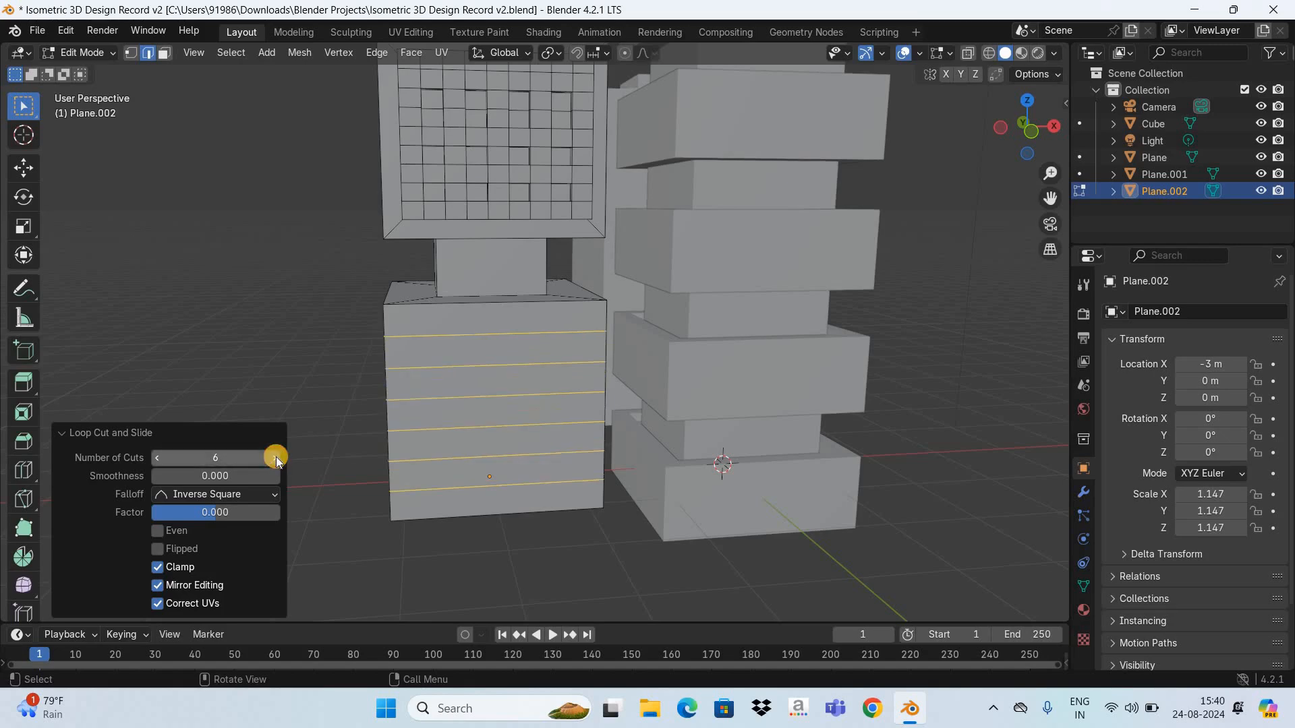
pyautogui.click(275, 457)
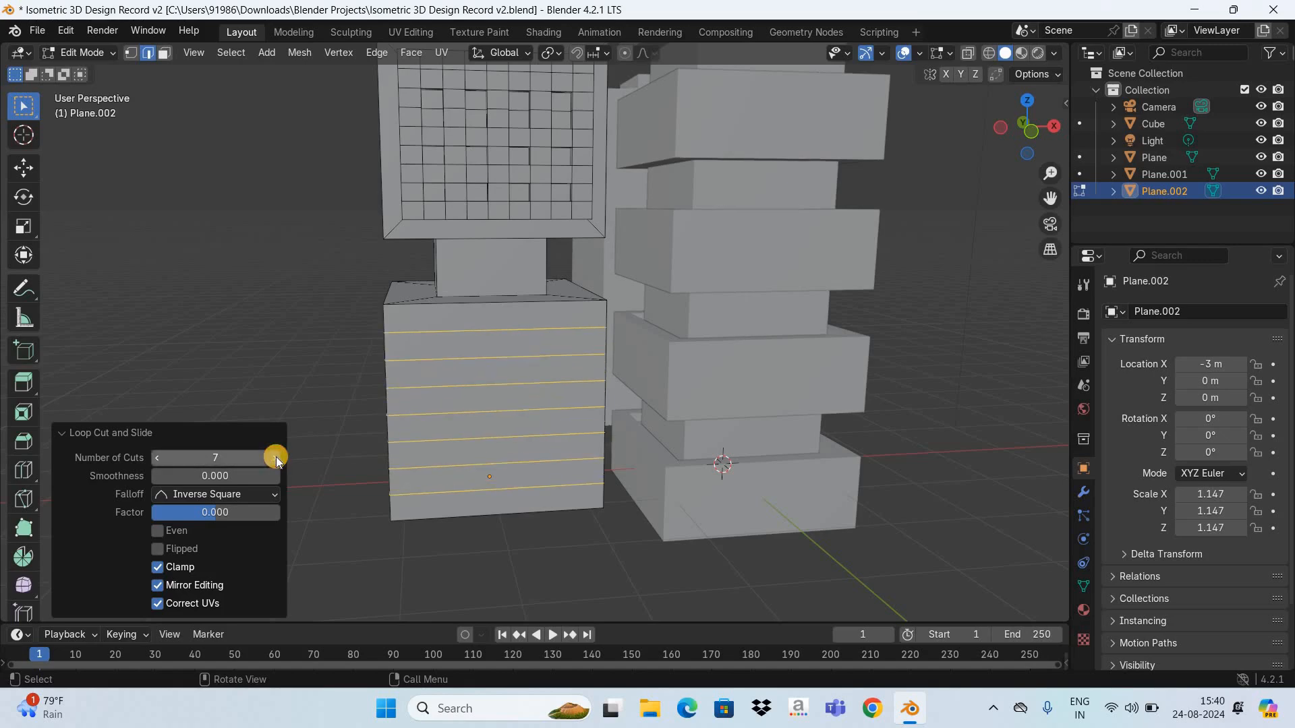
pyautogui.click(276, 458)
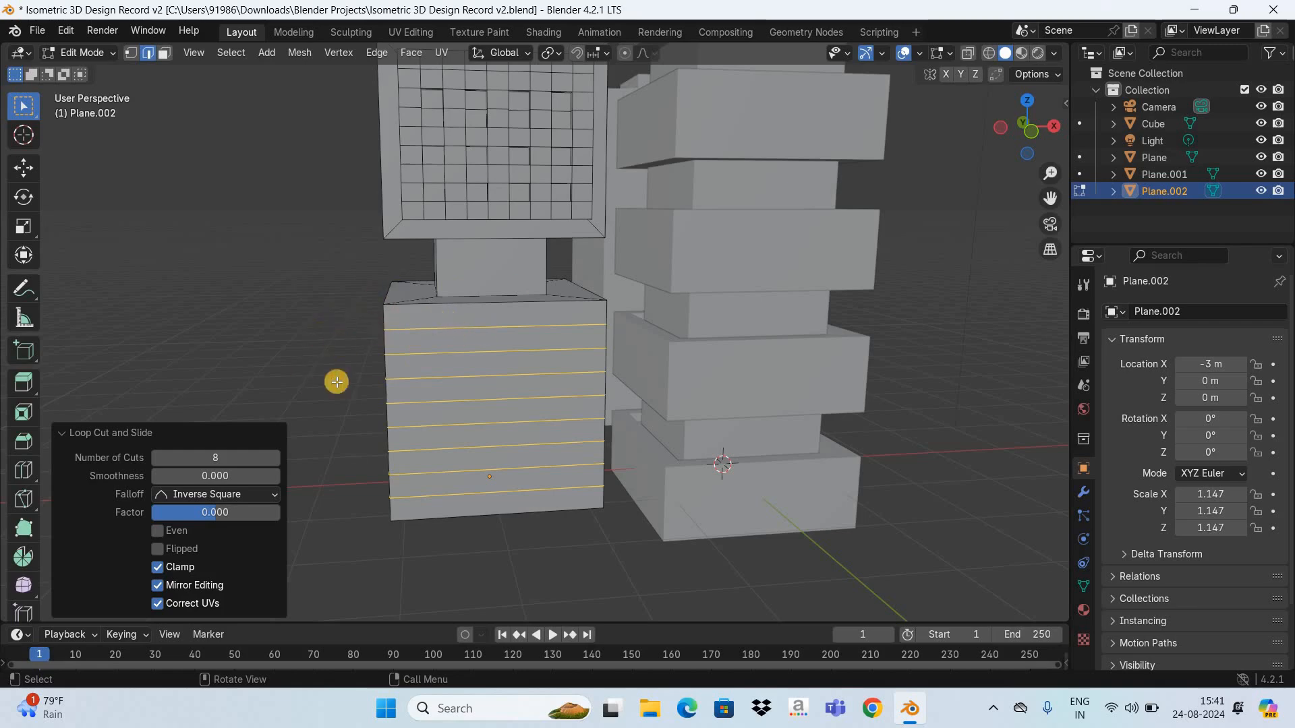
pyautogui.click(335, 406)
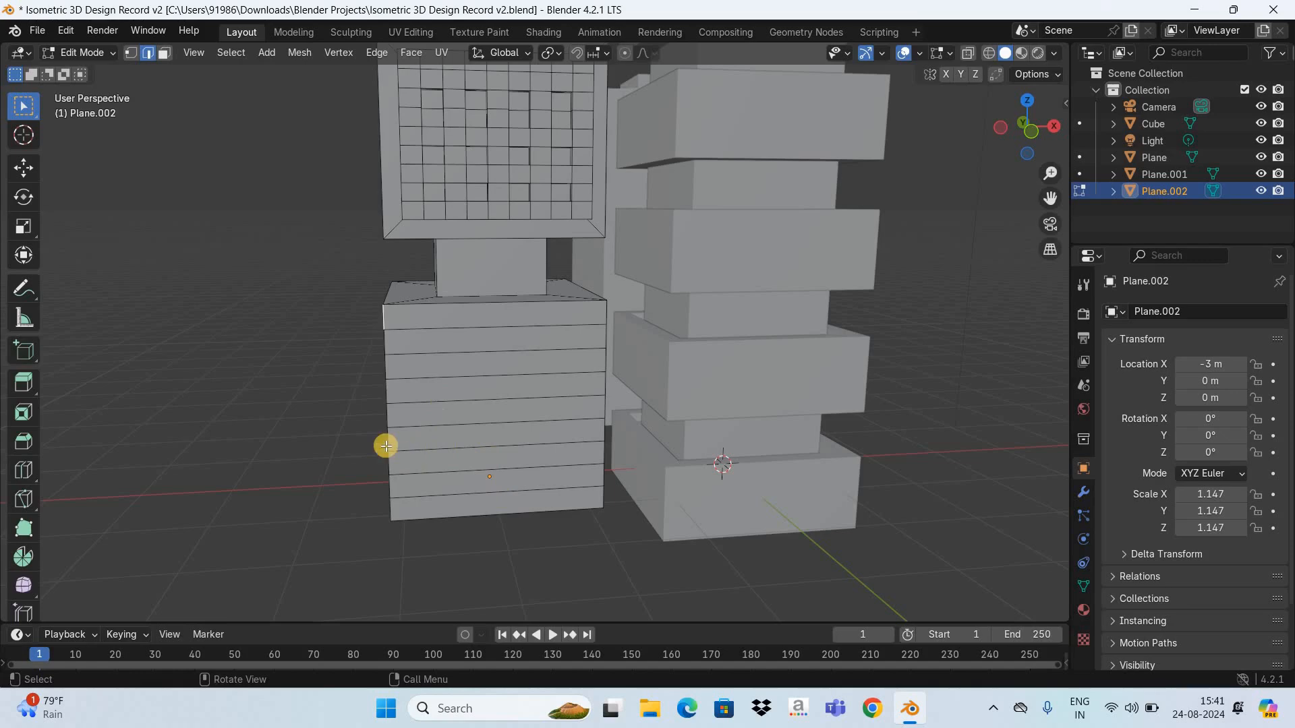
# Add two vertical loop cuts through the lower block's front and spread them apart along X by a factor of about 2.304.
pyautogui.hotkey('ctrl', 'r')
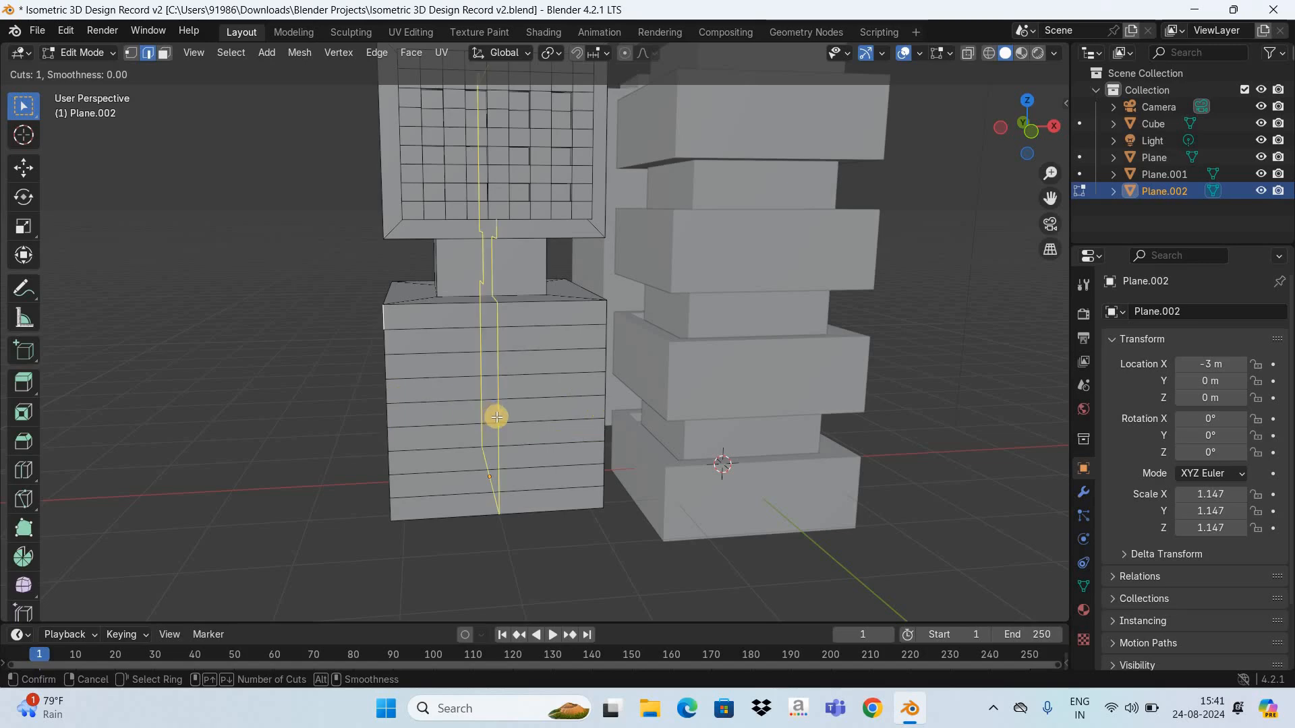
pyautogui.press('2')
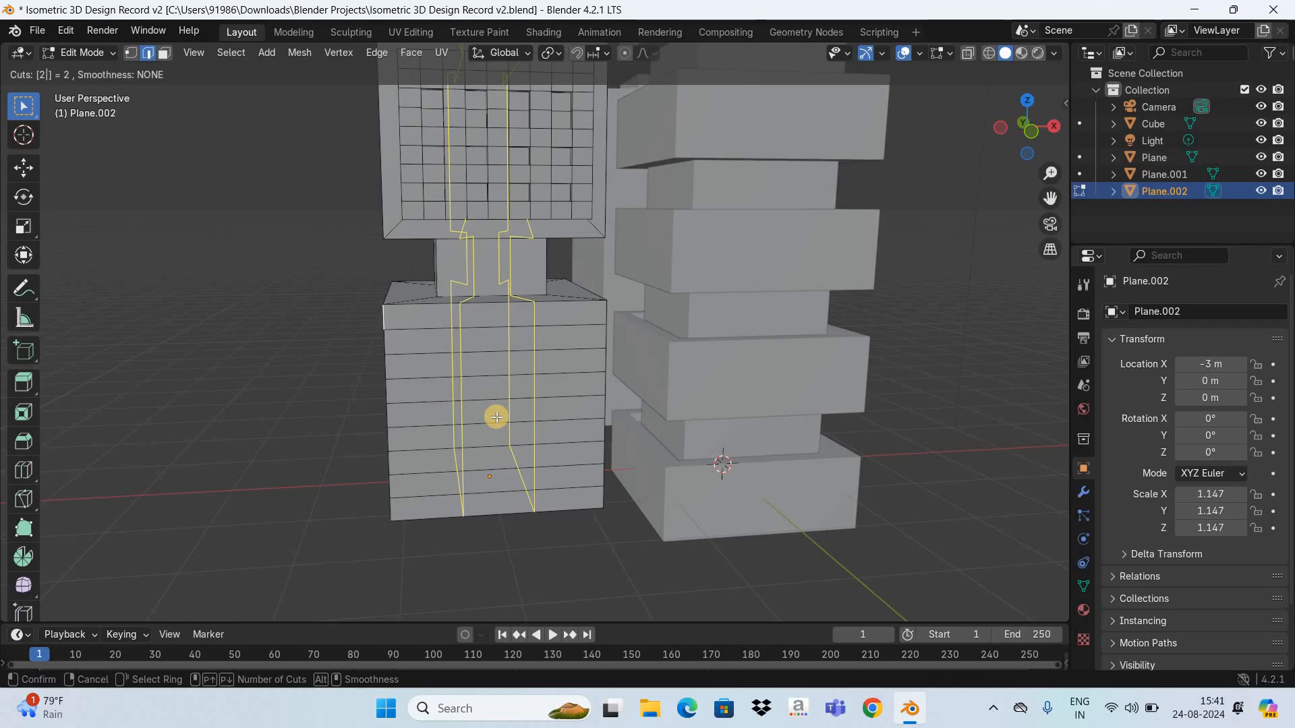
pyautogui.click(496, 417)
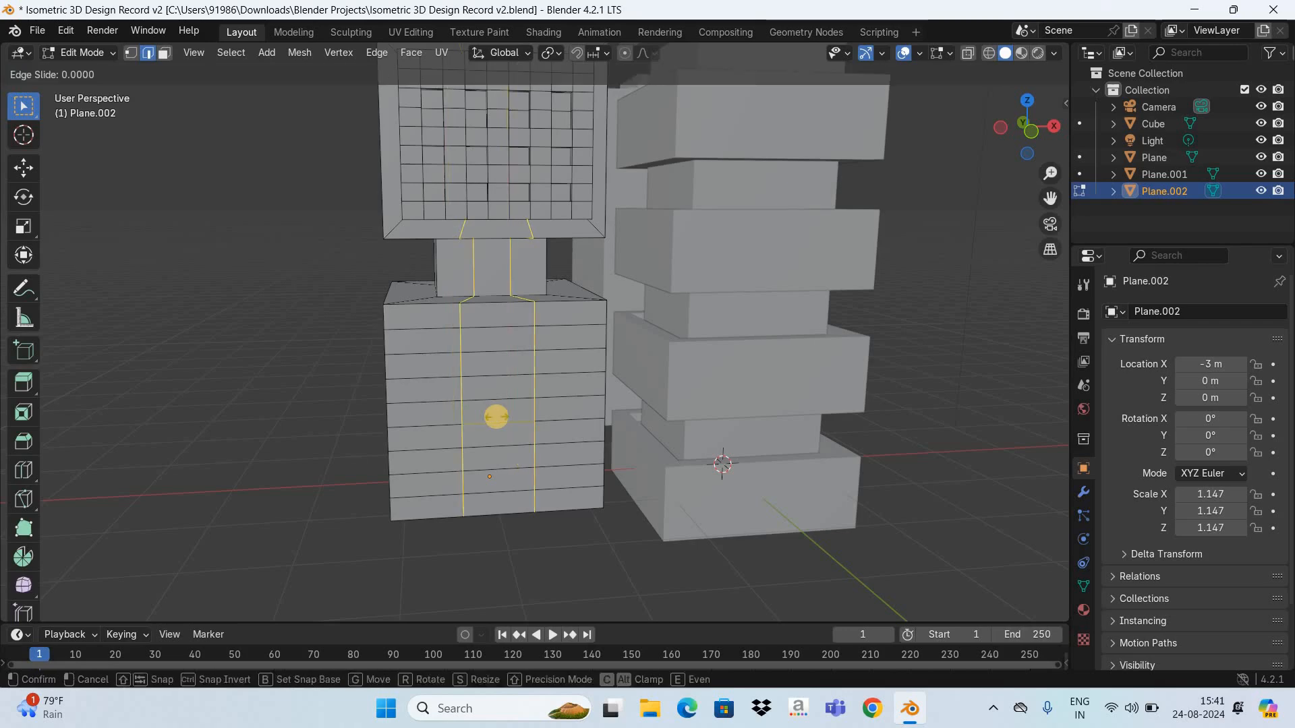
pyautogui.rightClick(637, 527)
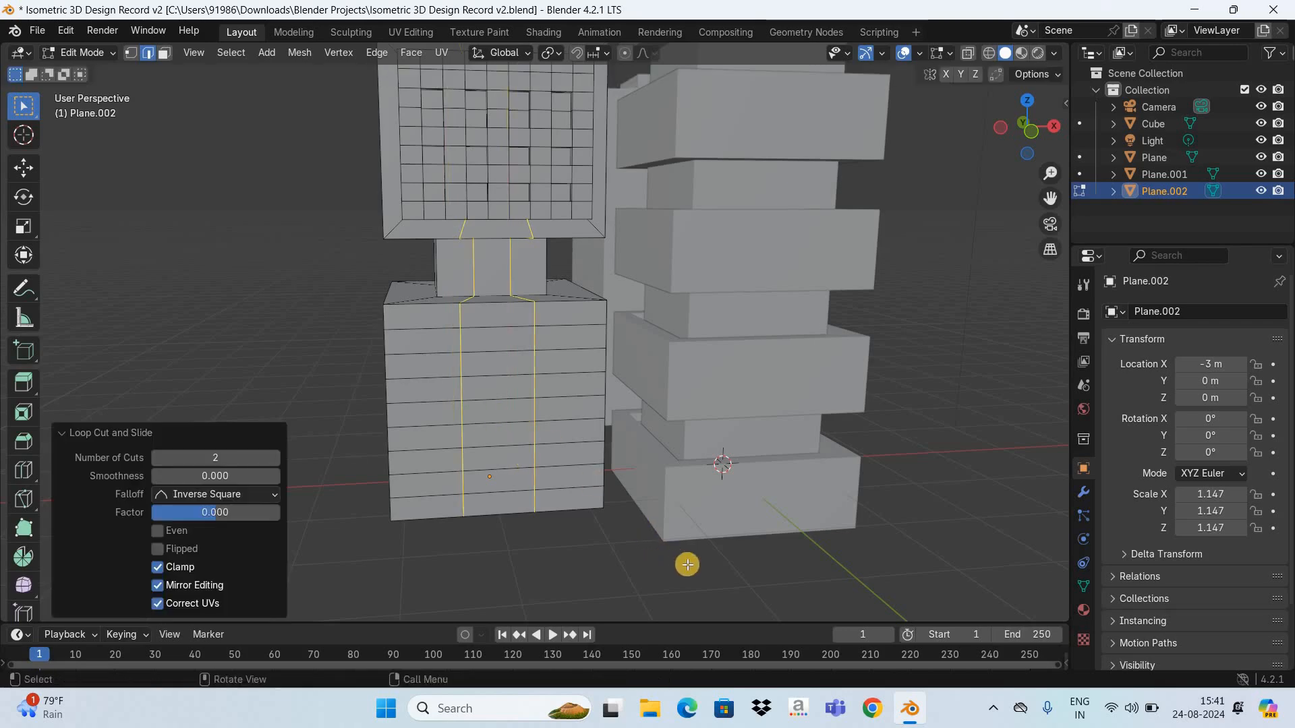
pyautogui.press('s')
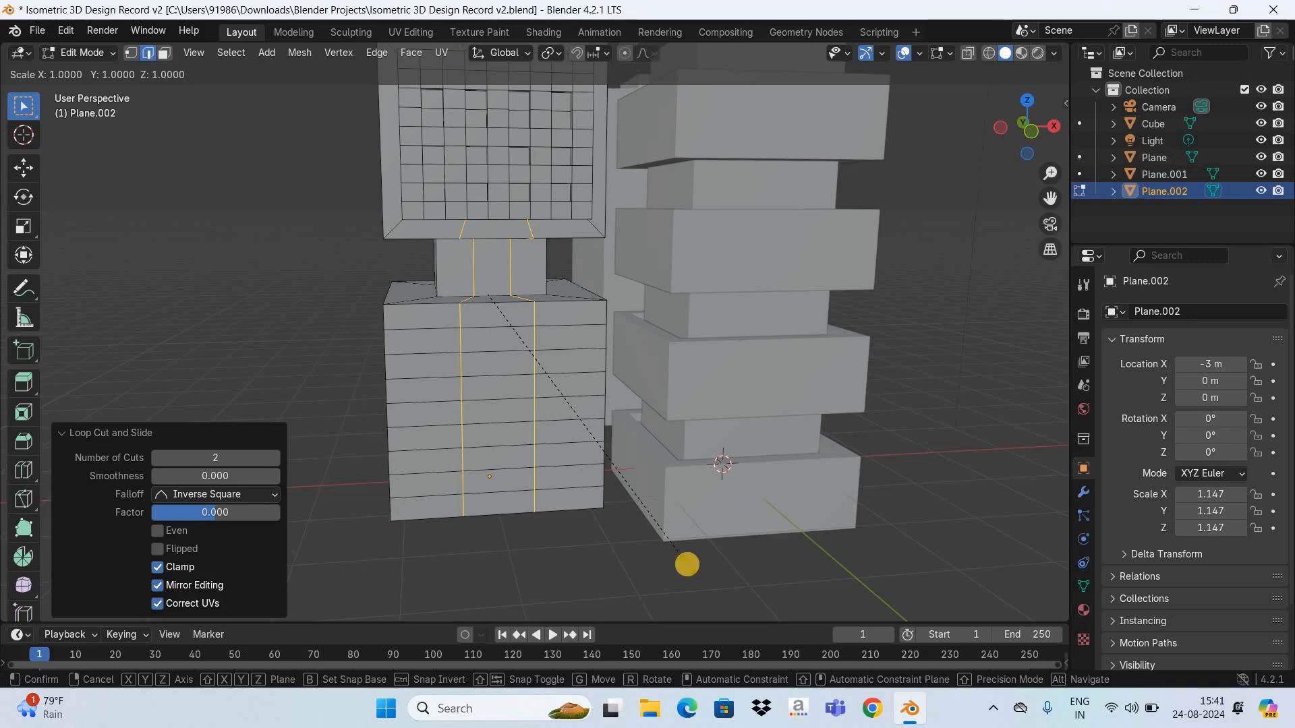
pyautogui.press('y')
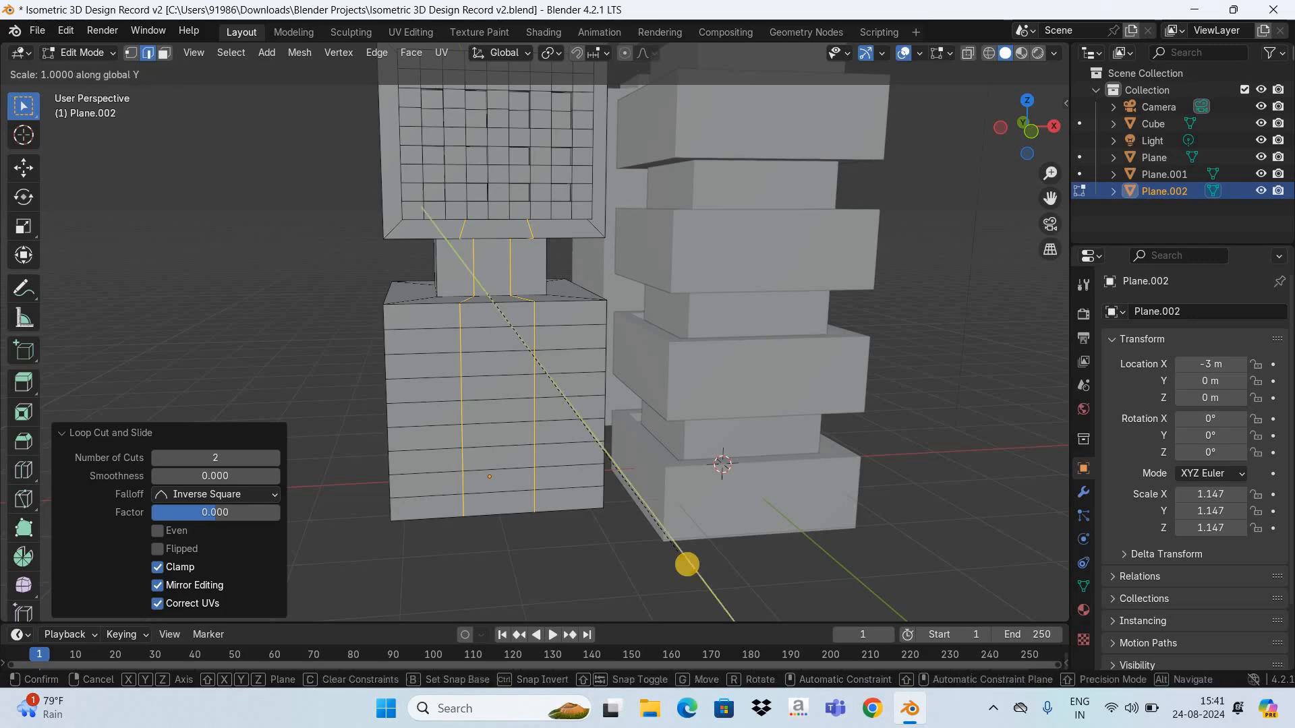
pyautogui.press('x')
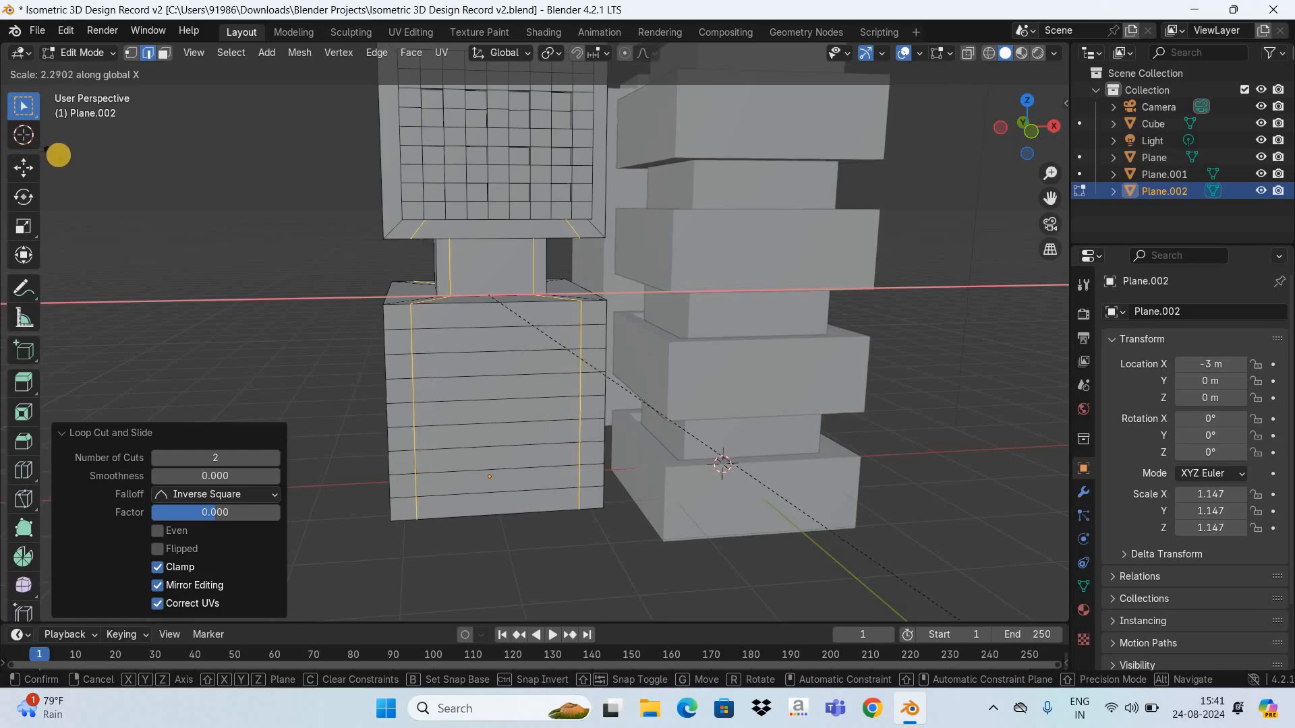
pyautogui.click(238, 5)
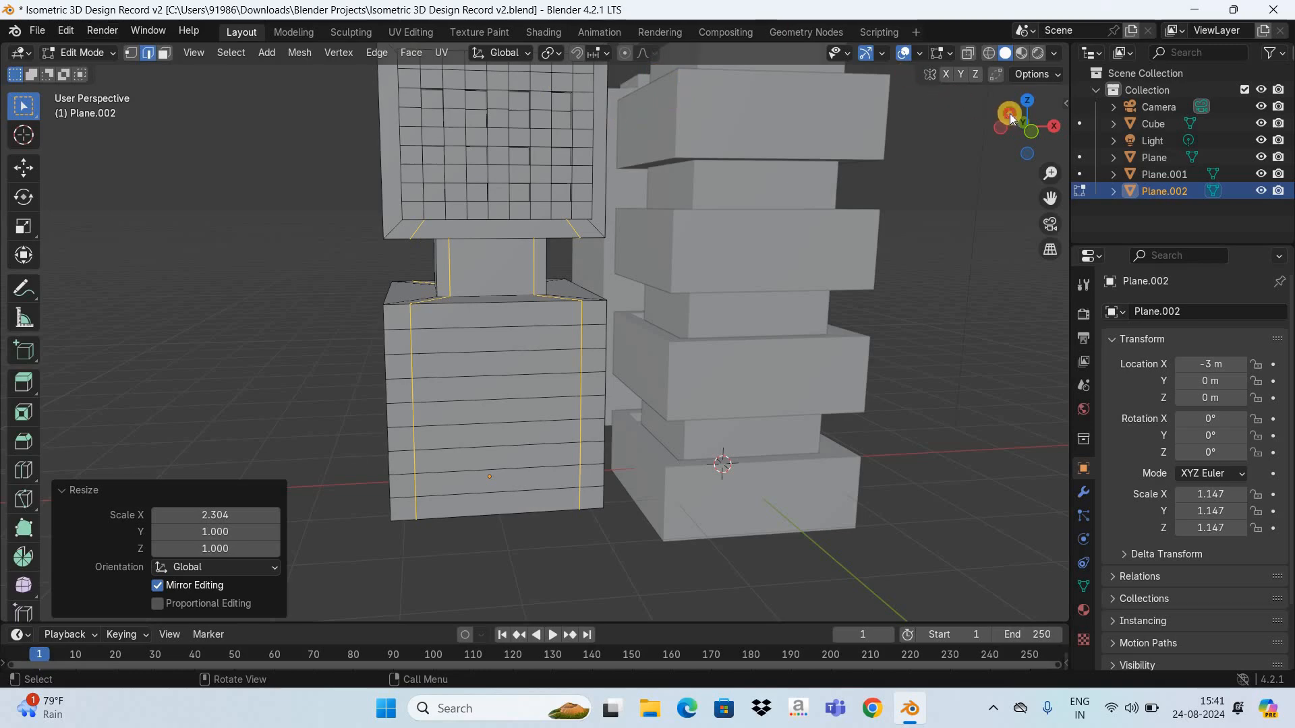
# Add two vertical loop cuts through the lower block's side and spread them apart along Y by a factor of about 2.357.
pyautogui.moveTo(1010, 113); pyautogui.dragTo(972, 128)
pyautogui.moveTo(10, 152); pyautogui.dragTo(120, 111, button='middle')
pyautogui.moveTo(121, 111); pyautogui.dragTo(546, 402)
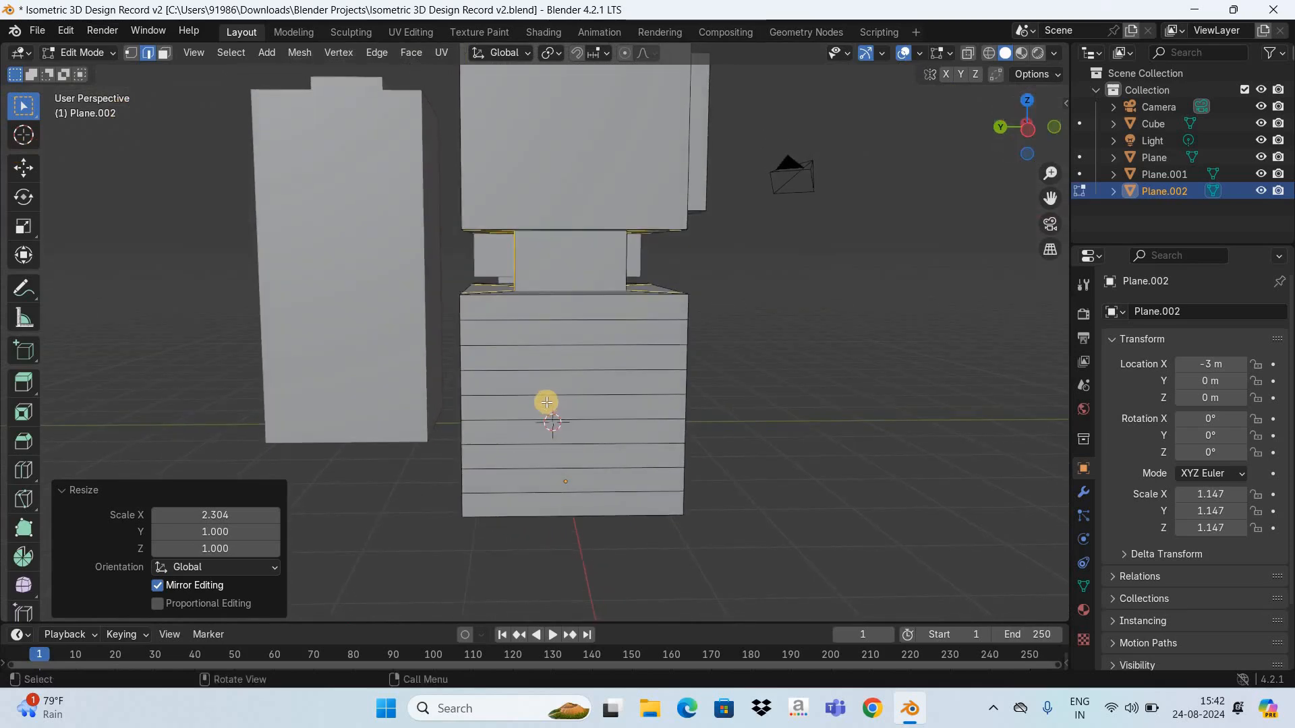
pyautogui.hotkey('ctrl', 'r')
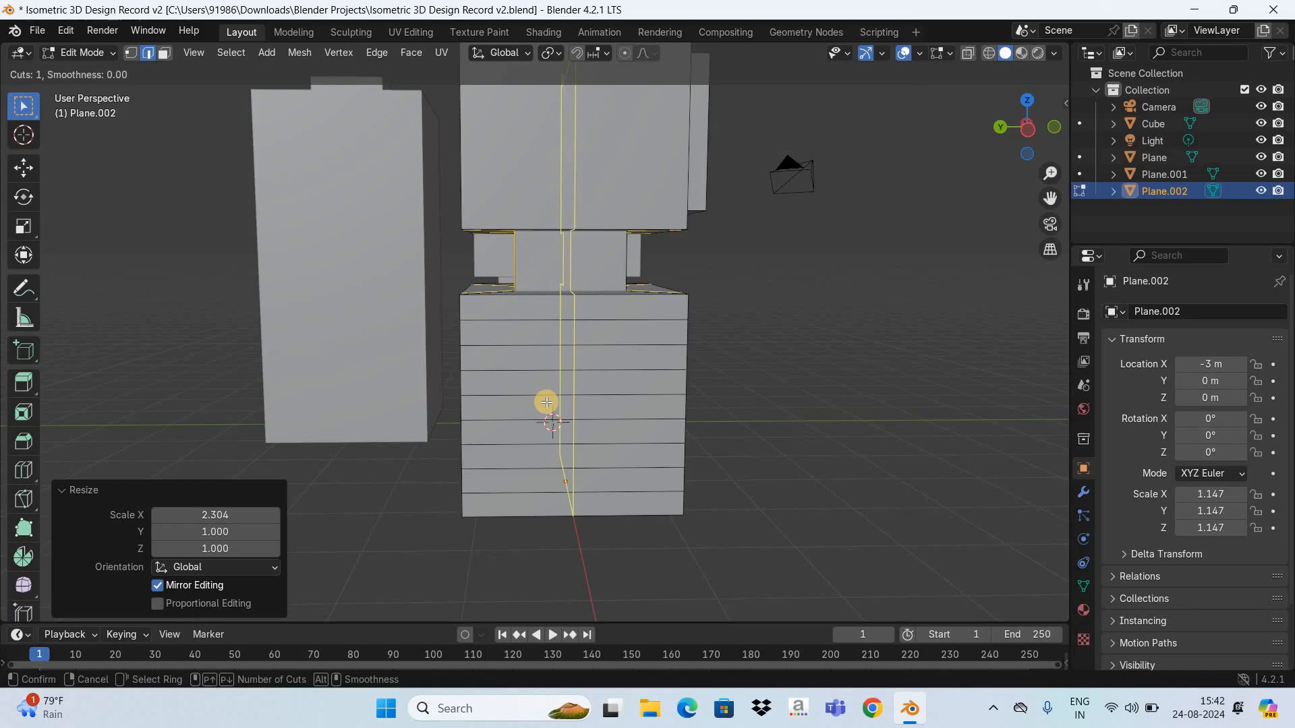
pyautogui.press('2')
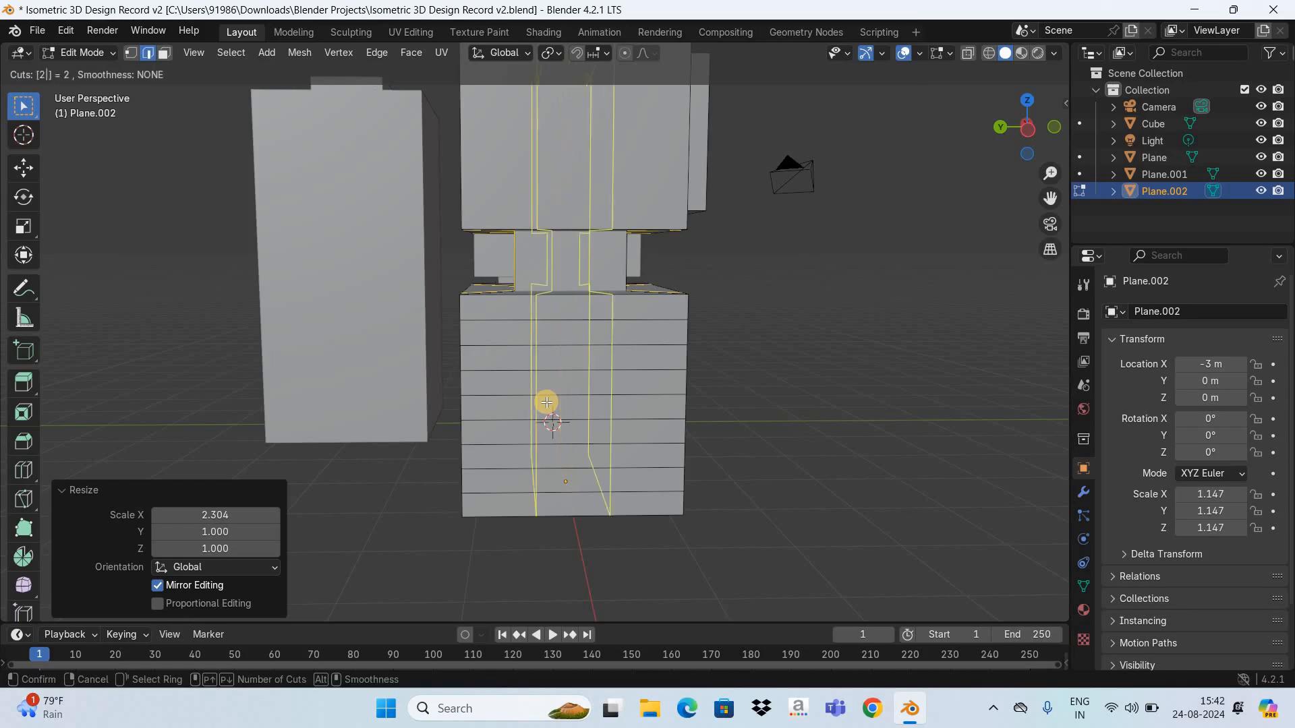
pyautogui.click(546, 402)
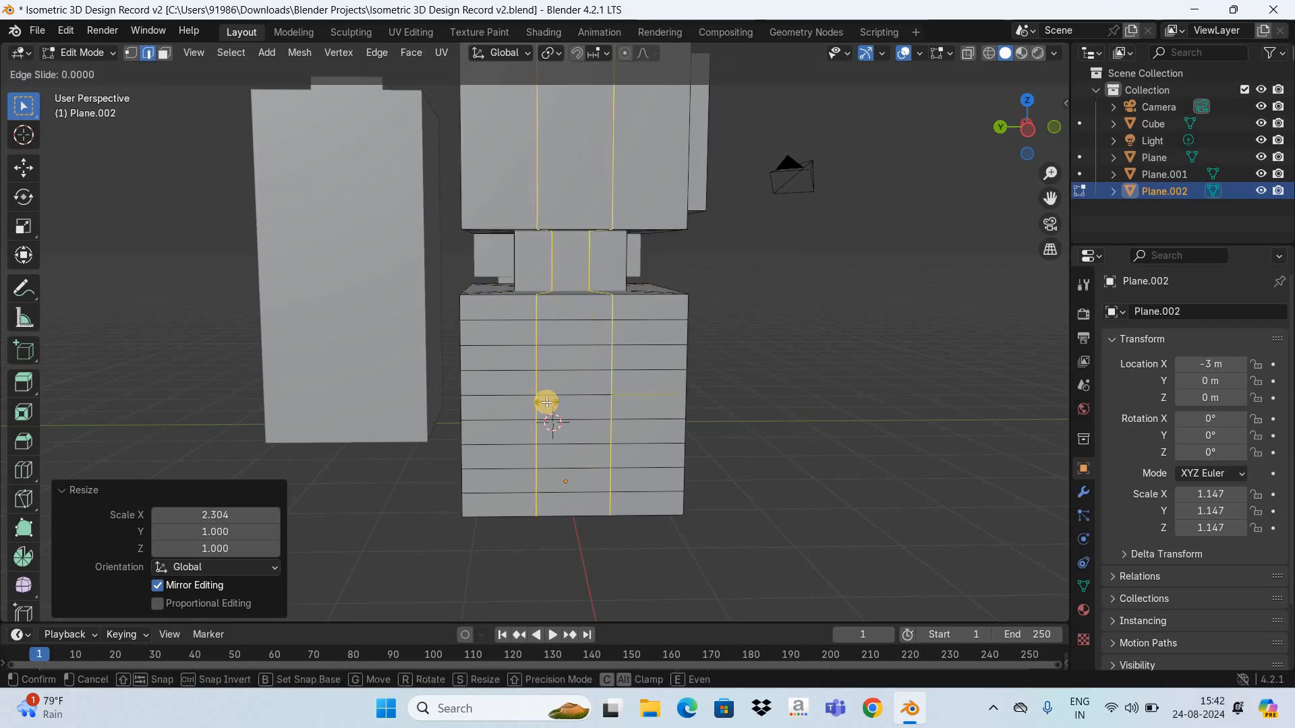
pyautogui.click(546, 402)
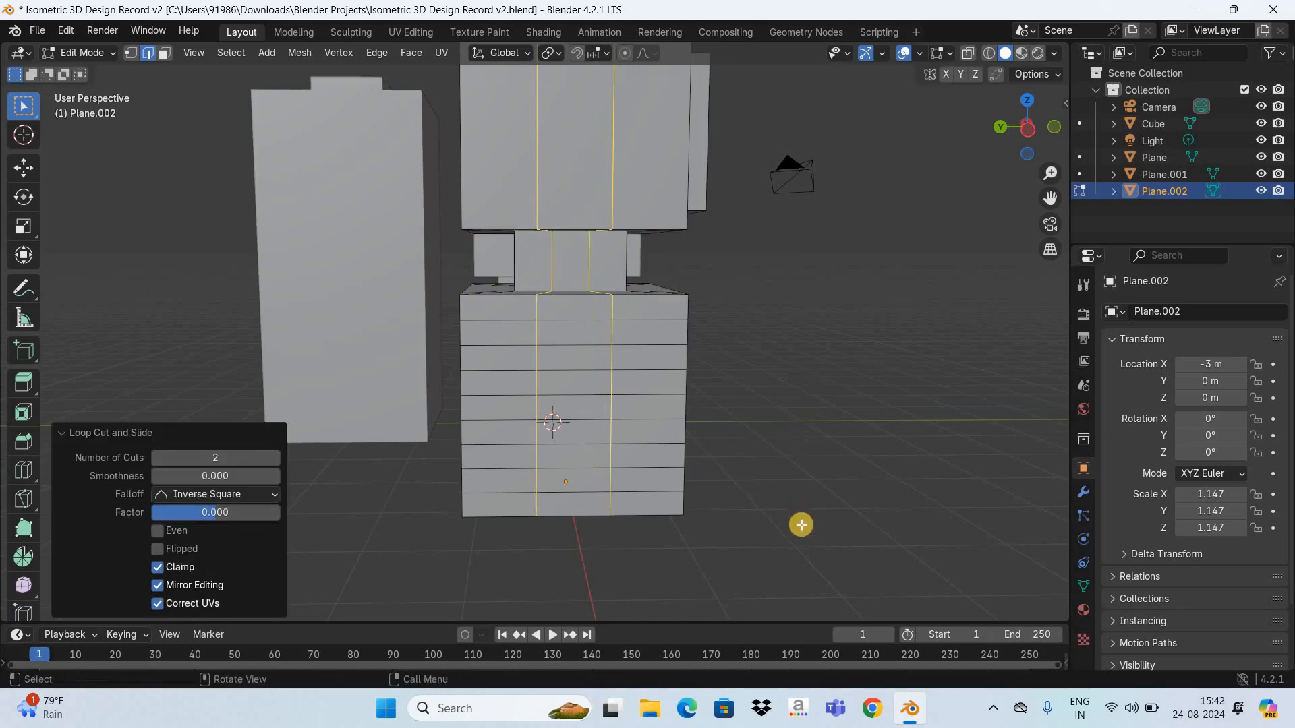
pyautogui.press('s')
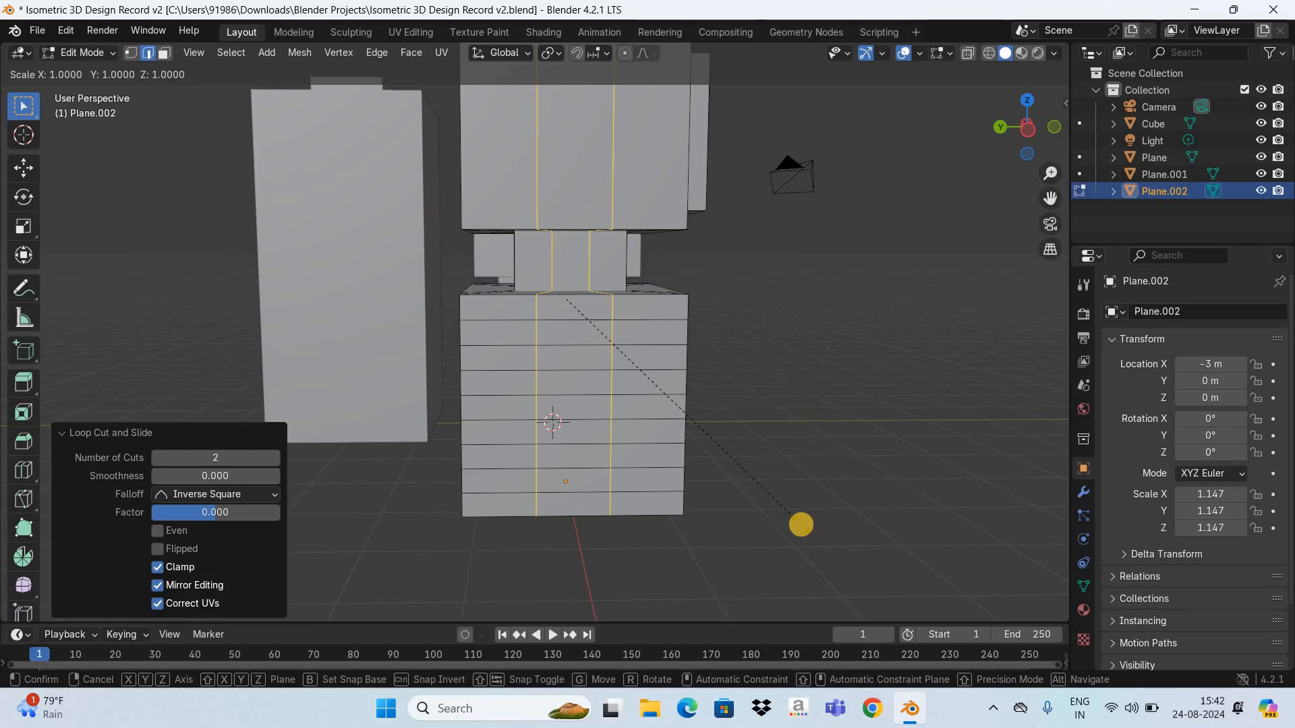
pyautogui.press('y')
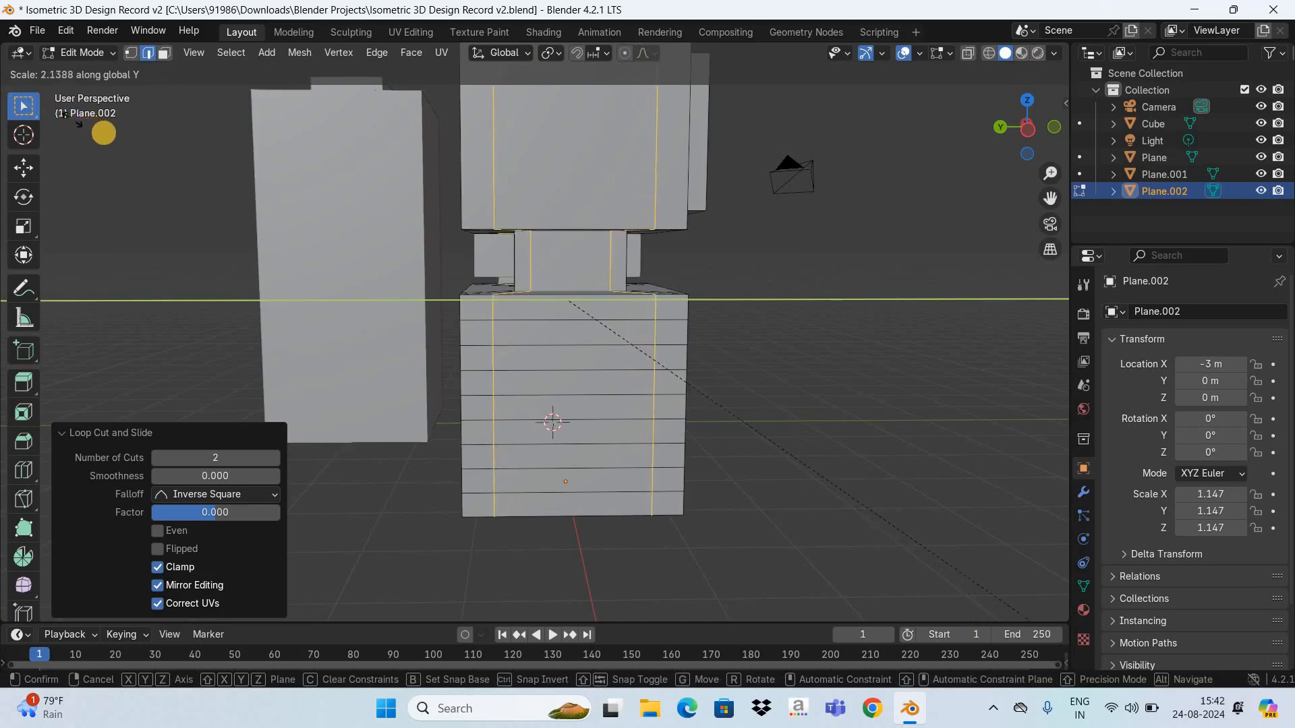
pyautogui.click(138, 147)
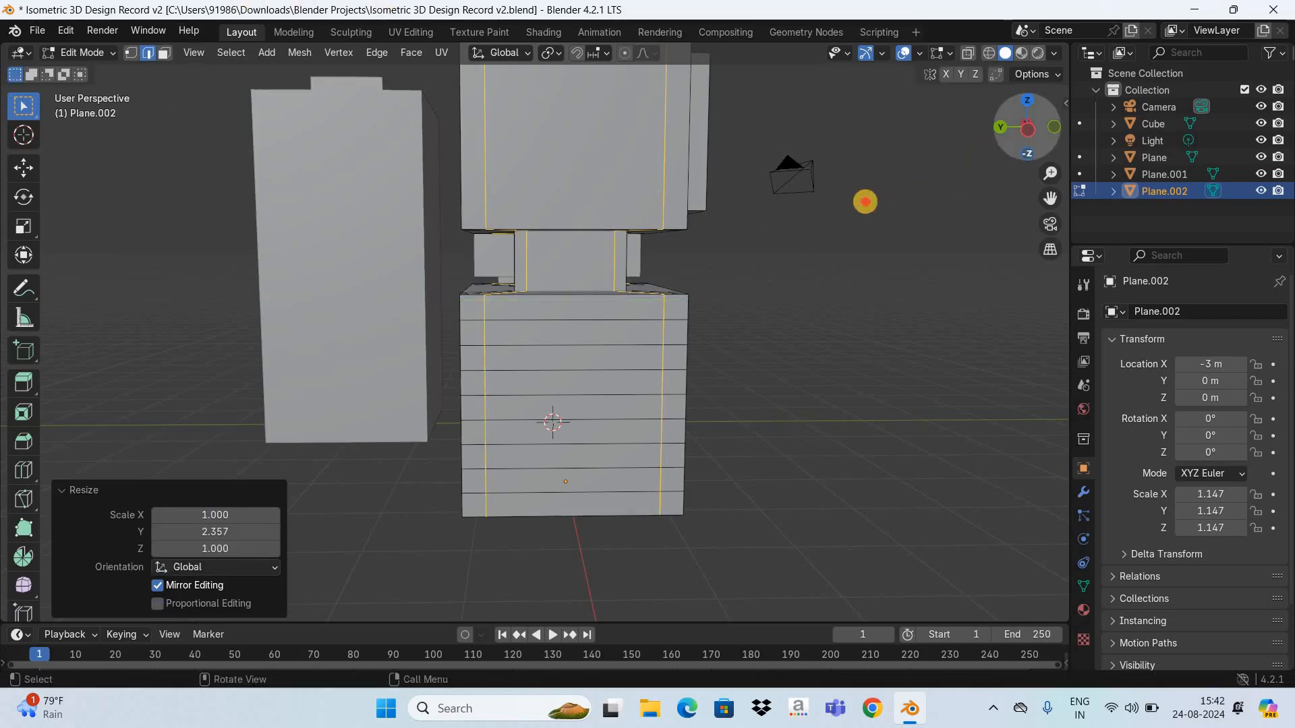
# Switch the lower block's mesh editing to face selection mode.
pyautogui.moveTo(861, 199); pyautogui.dragTo(741, 230, button='middle')
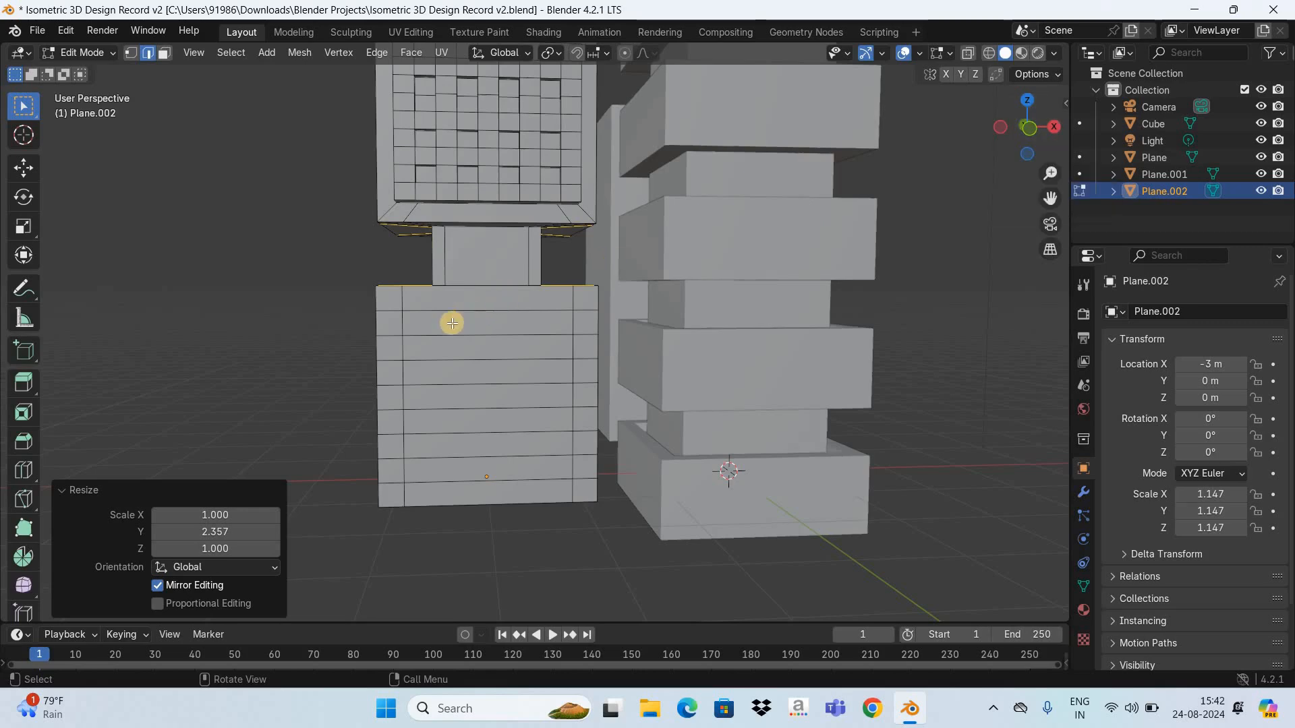
pyautogui.click(164, 53)
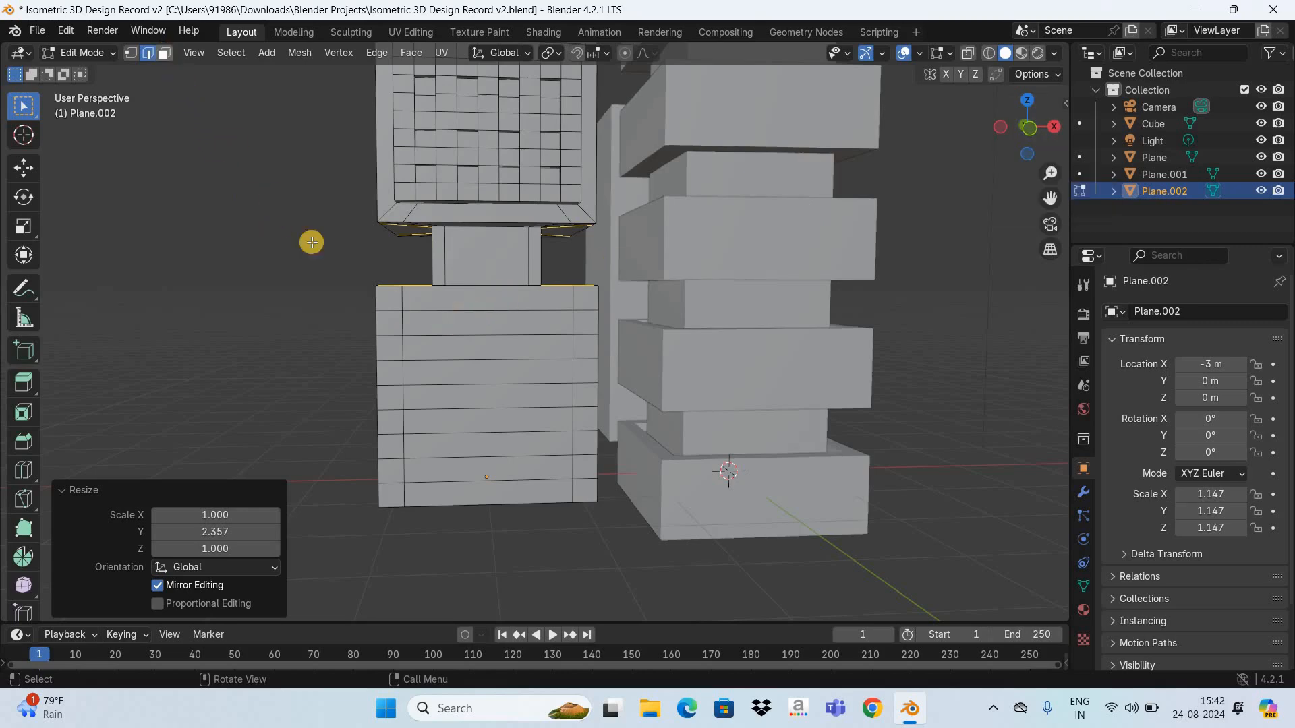
pyautogui.click(492, 326)
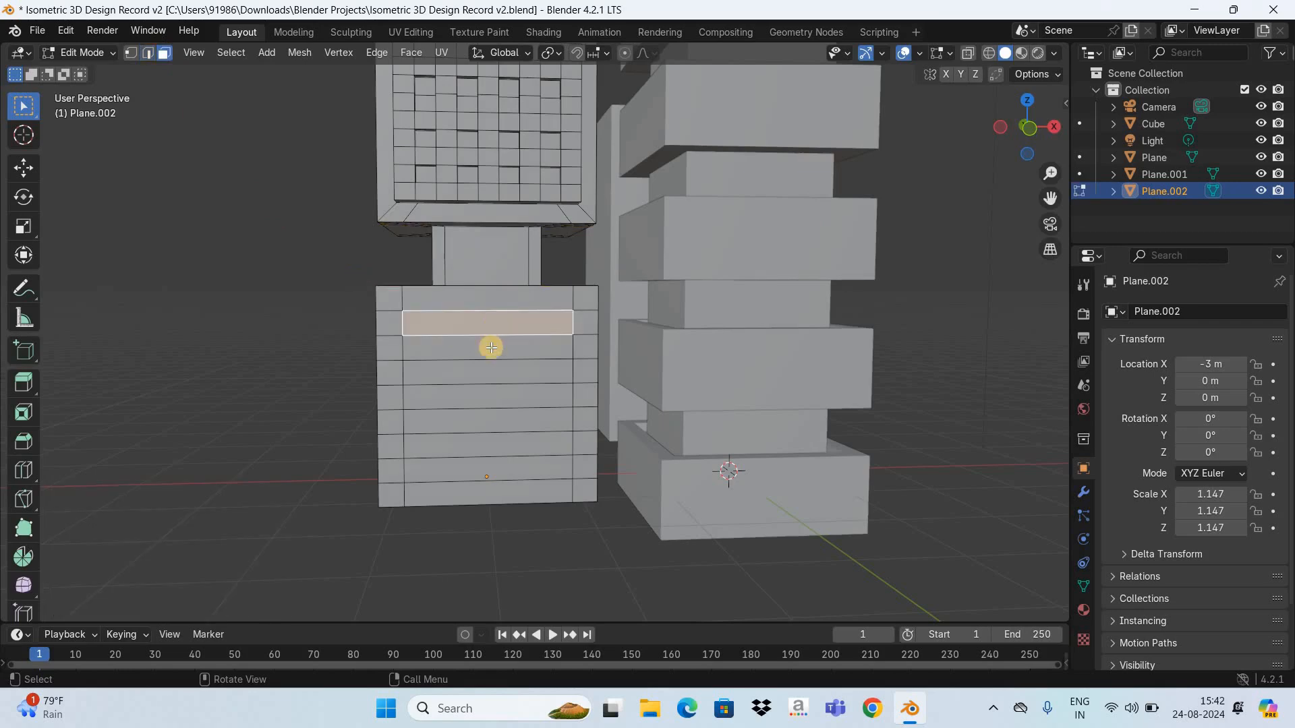
pyautogui.keyDown('shift'); pyautogui.click(484, 381); pyautogui.keyUp('shift')
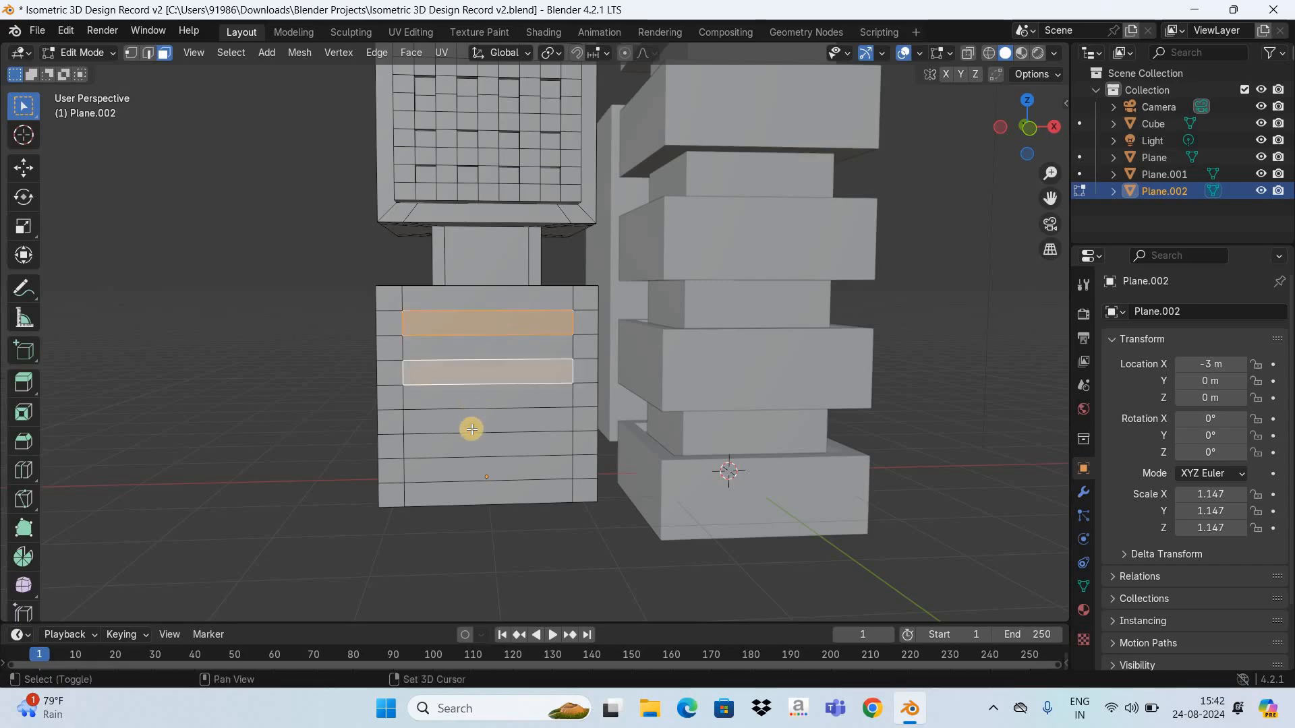
pyautogui.keyDown('shift'); pyautogui.click(513, 423); pyautogui.keyUp('shift')
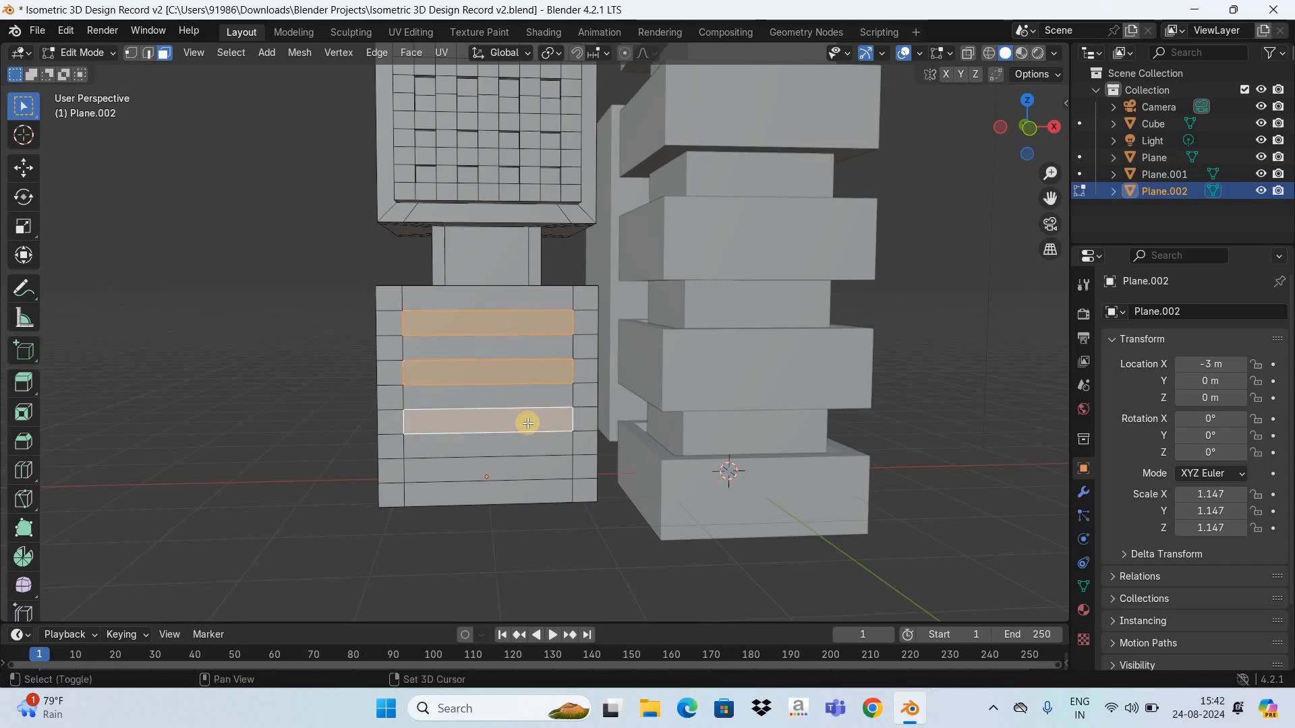
pyautogui.keyDown('shift'); pyautogui.click(530, 466); pyautogui.keyUp('shift')
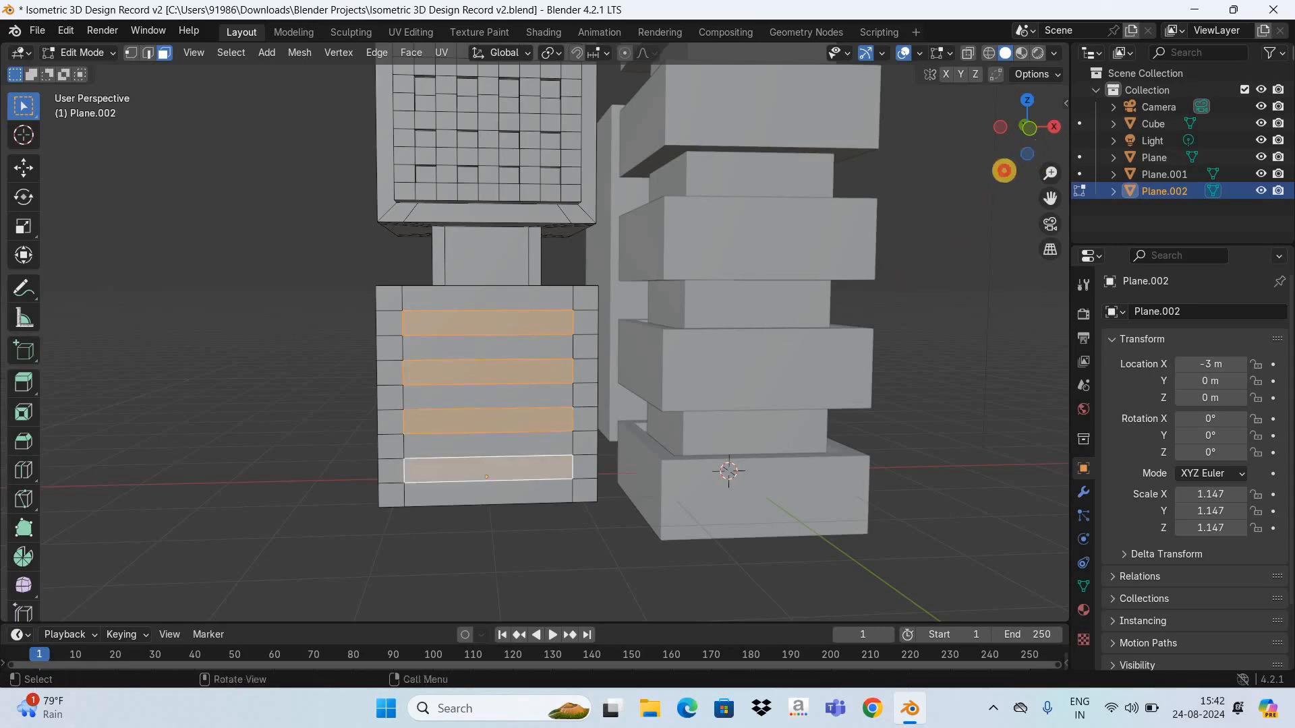
pyautogui.moveTo(1018, 155); pyautogui.dragTo(514, 366)
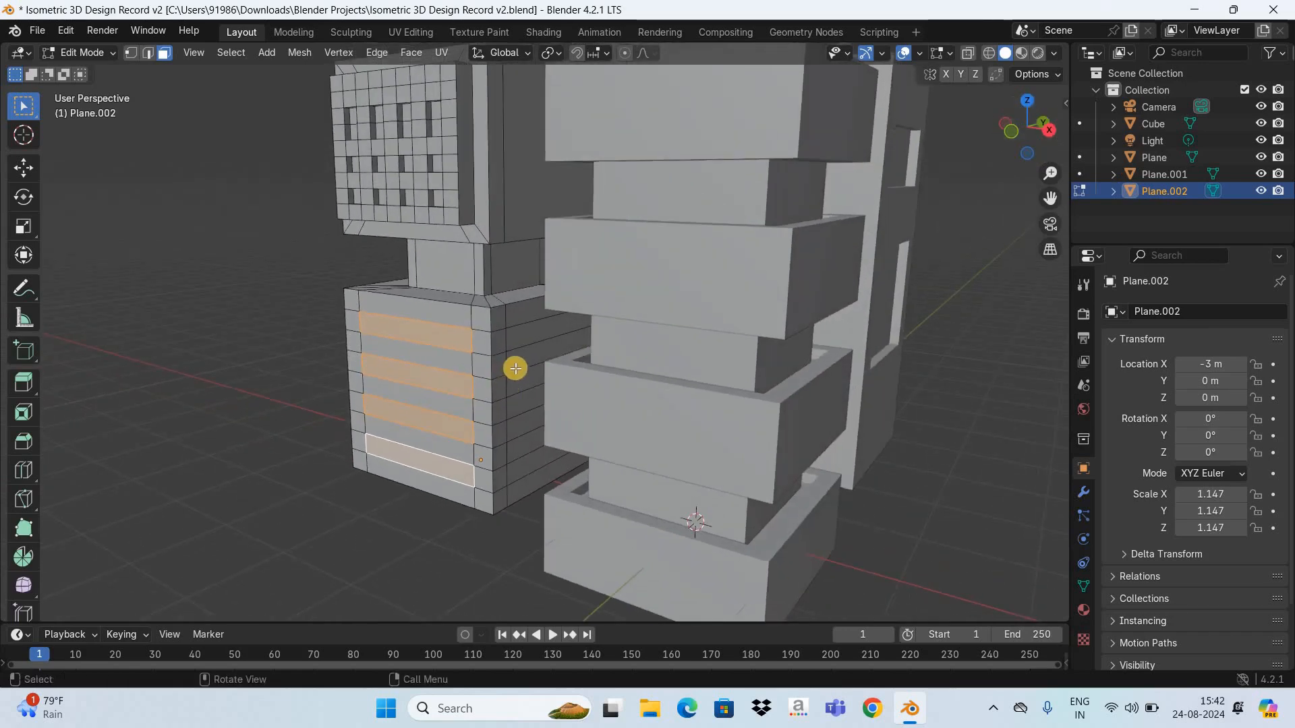
pyautogui.keyDown('shift'); pyautogui.click(515, 406); pyautogui.keyUp('shift')
pyautogui.keyDown('shift'); pyautogui.click(515, 451); pyautogui.keyUp('shift')
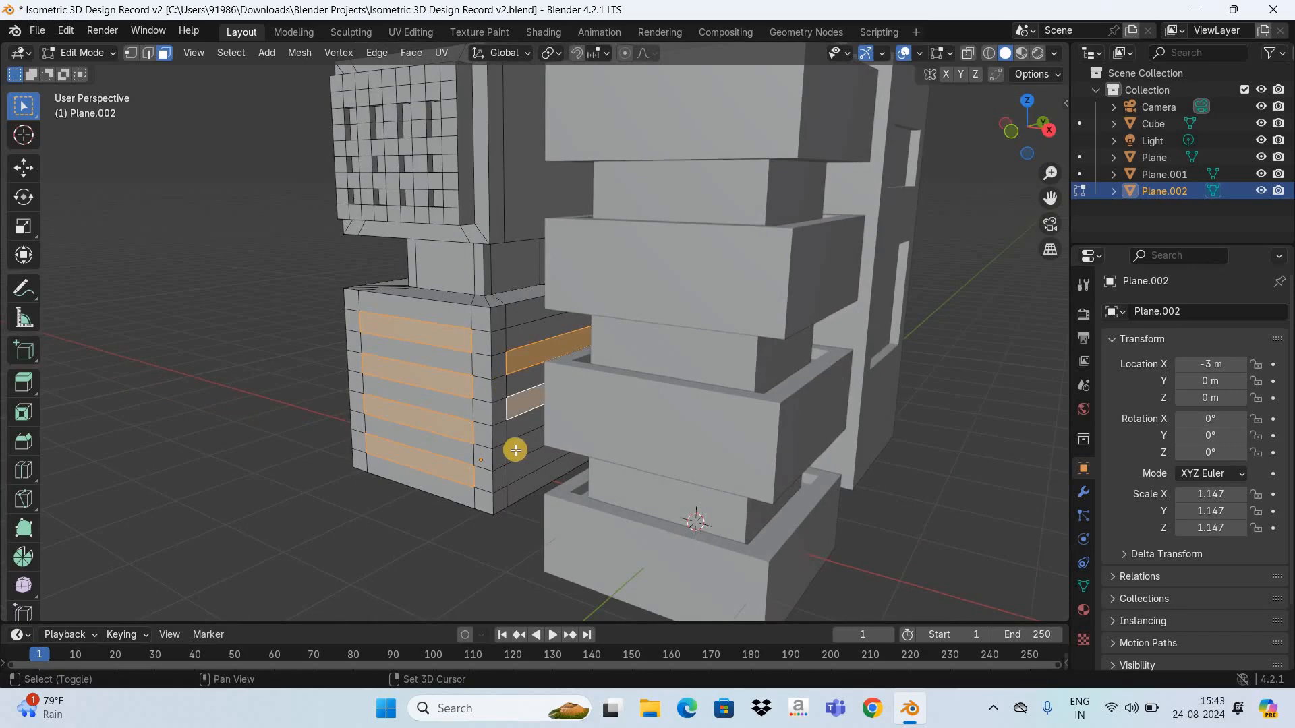
pyautogui.keyDown('shift'); pyautogui.click(515, 450); pyautogui.keyUp('shift')
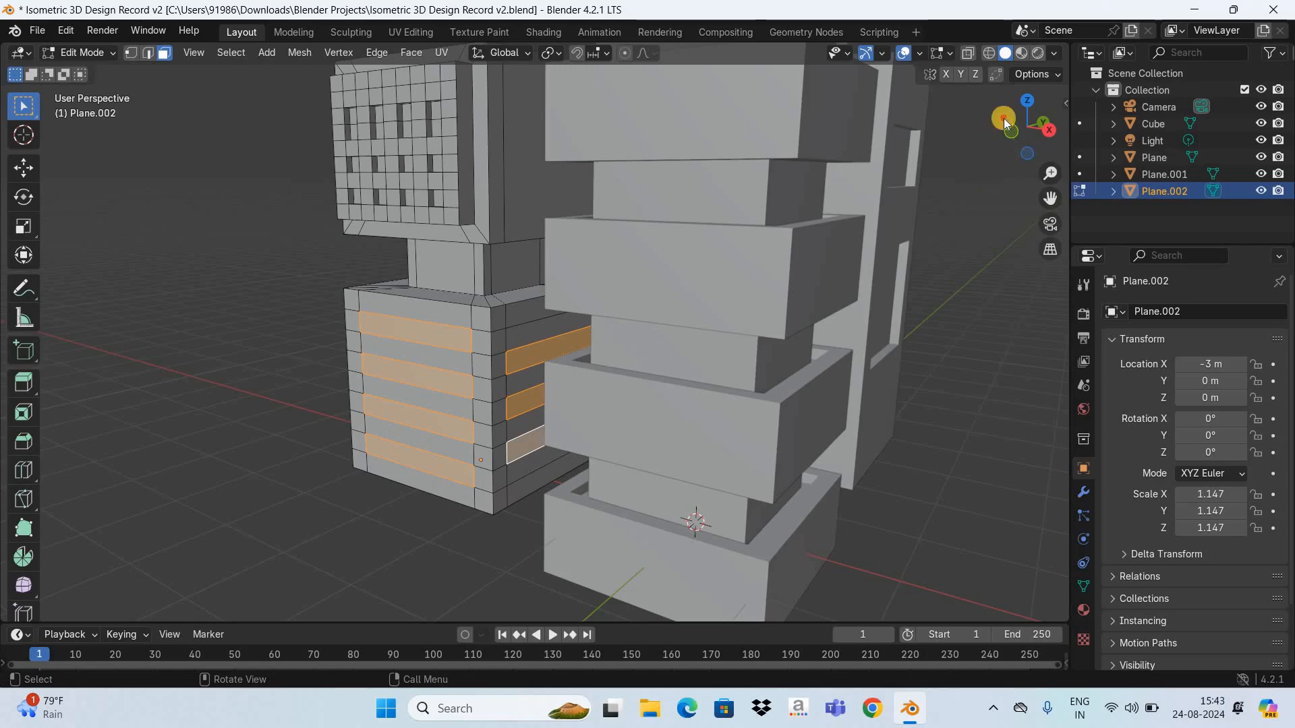
pyautogui.moveTo(1028, 123); pyautogui.dragTo(1005, 124)
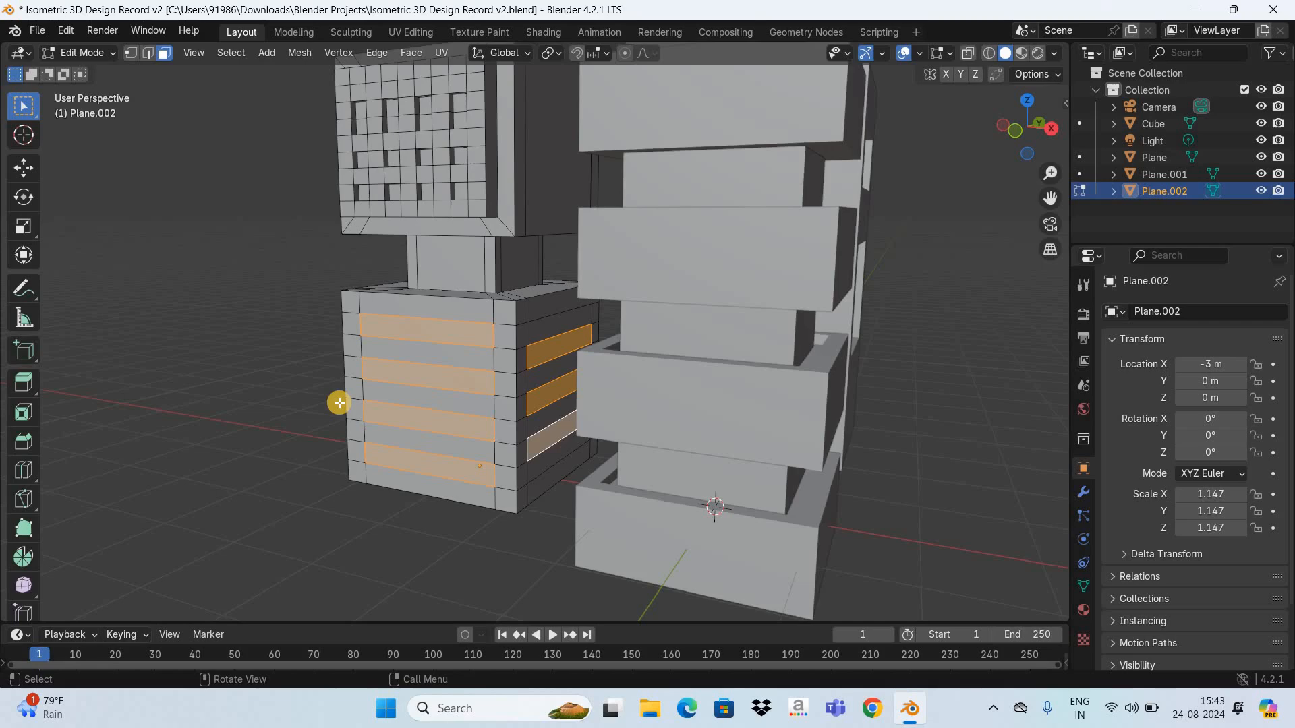
pyautogui.click(315, 350)
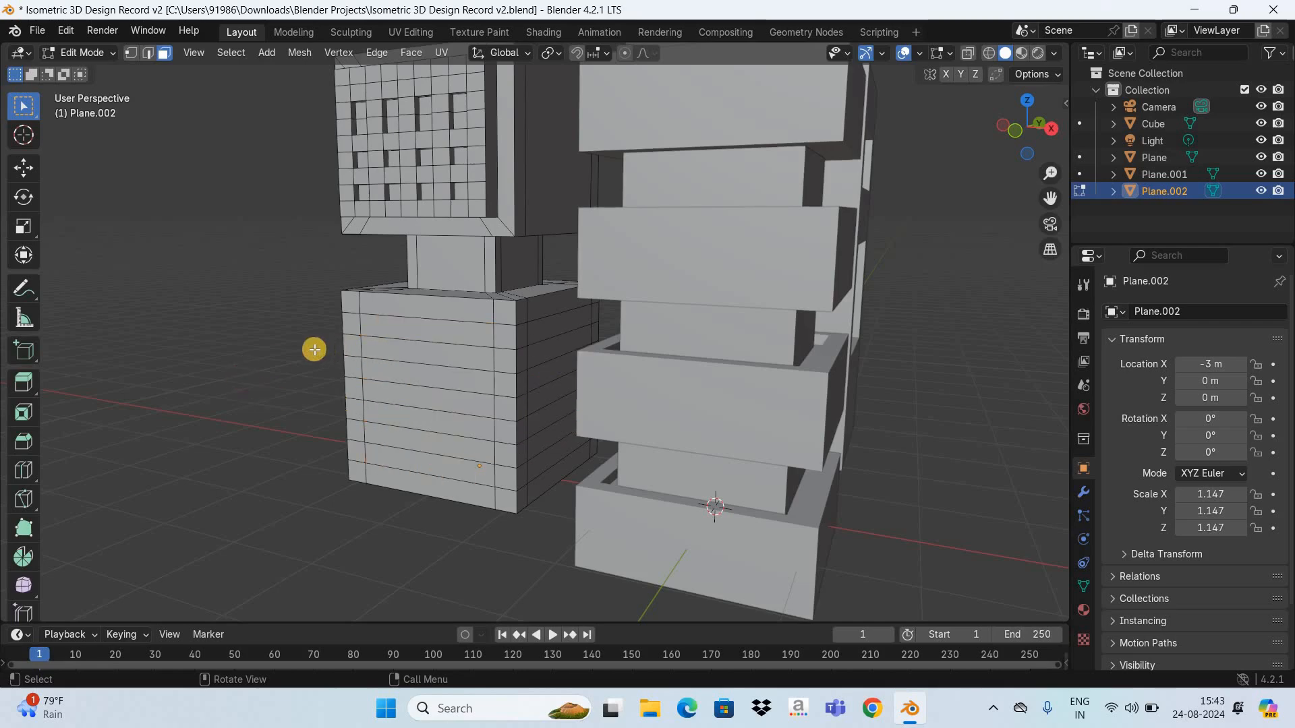
# Select four alternating wide band faces on the lower block's front and extrude them inward about 0.07 m.
pyautogui.click(430, 327)
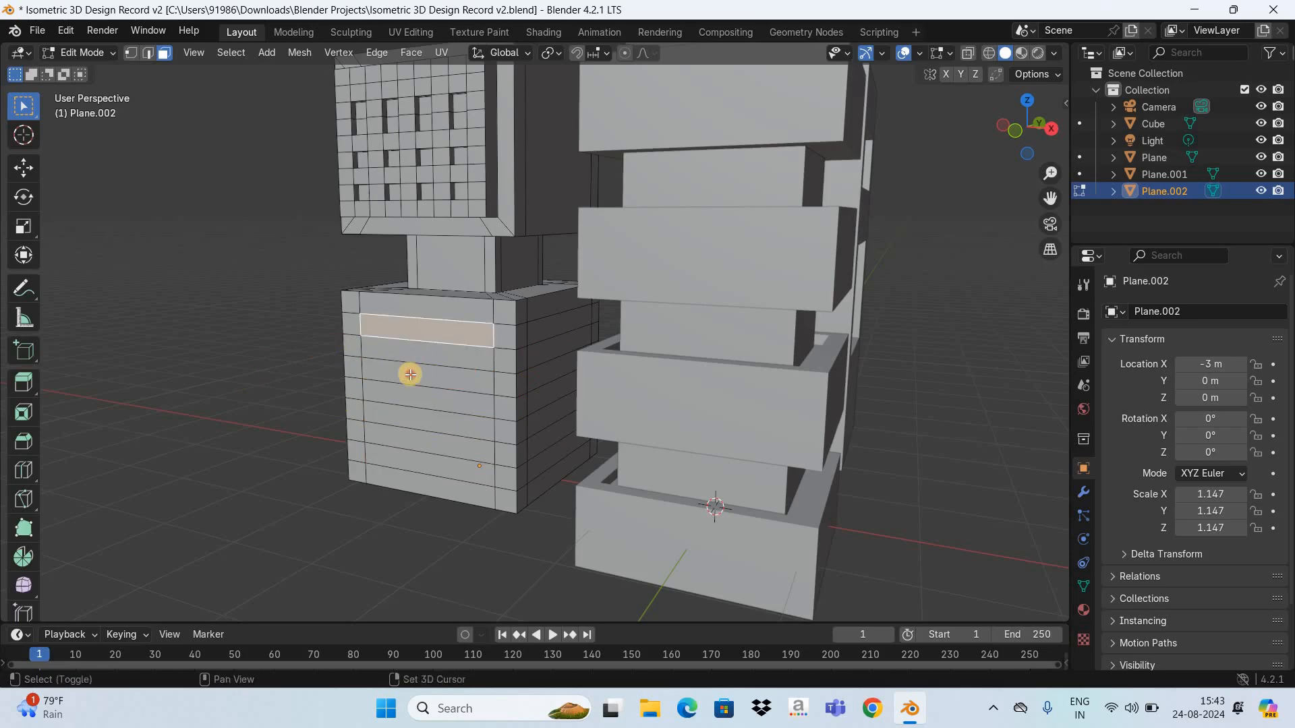
pyautogui.keyDown('shift'); pyautogui.click(409, 417); pyautogui.keyUp('shift')
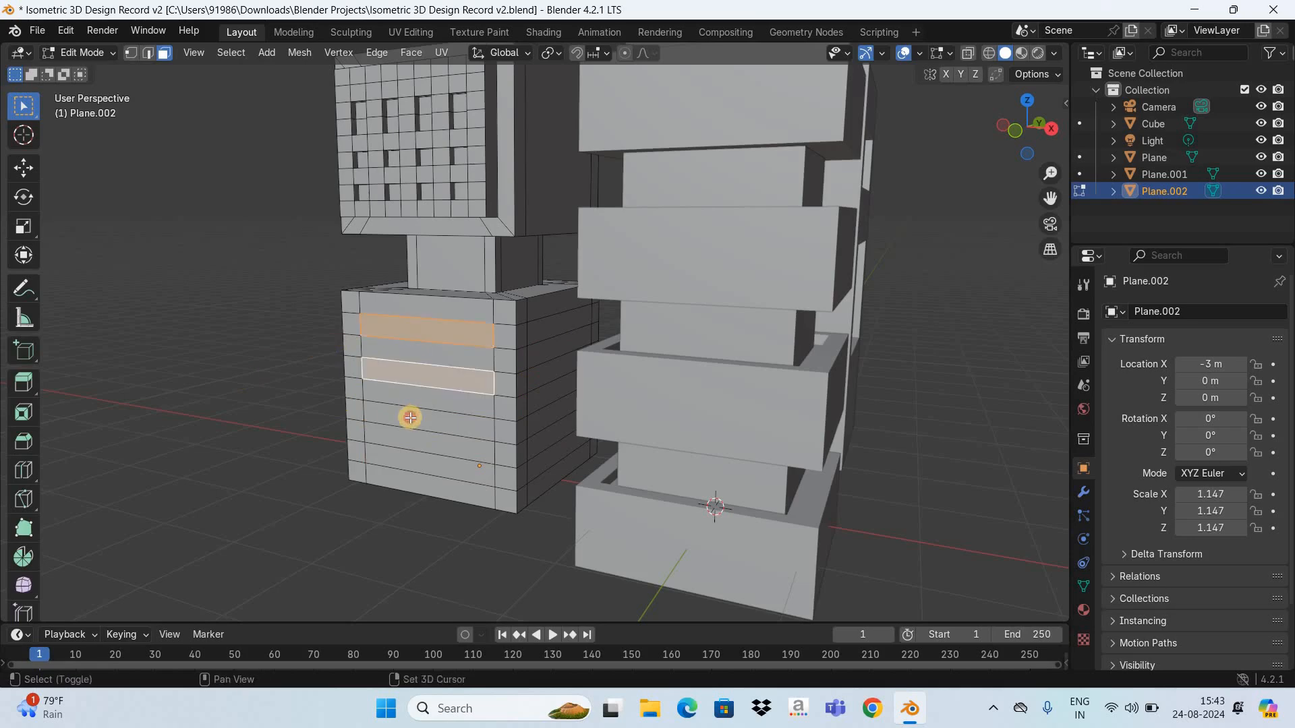
pyautogui.keyDown('shift'); pyautogui.click(406, 465); pyautogui.keyUp('shift')
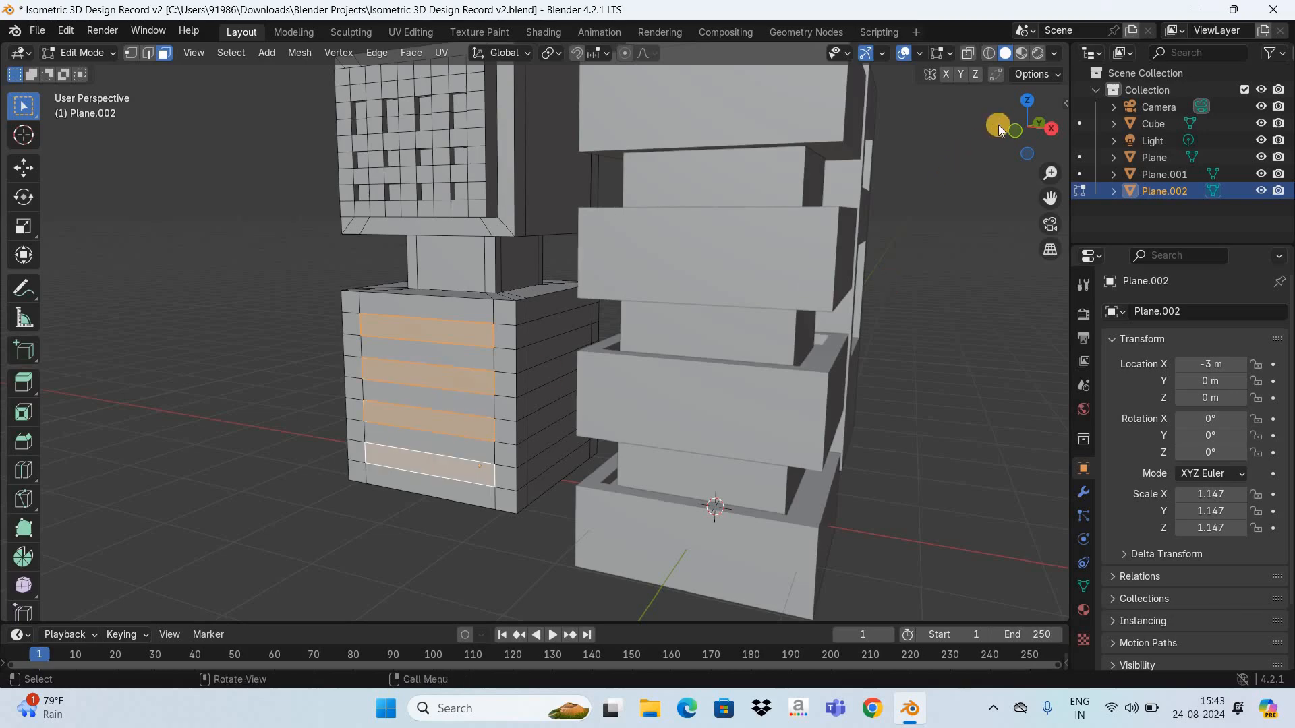
pyautogui.moveTo(115, 121); pyautogui.dragTo(811, 443, button='middle')
pyautogui.press('e')
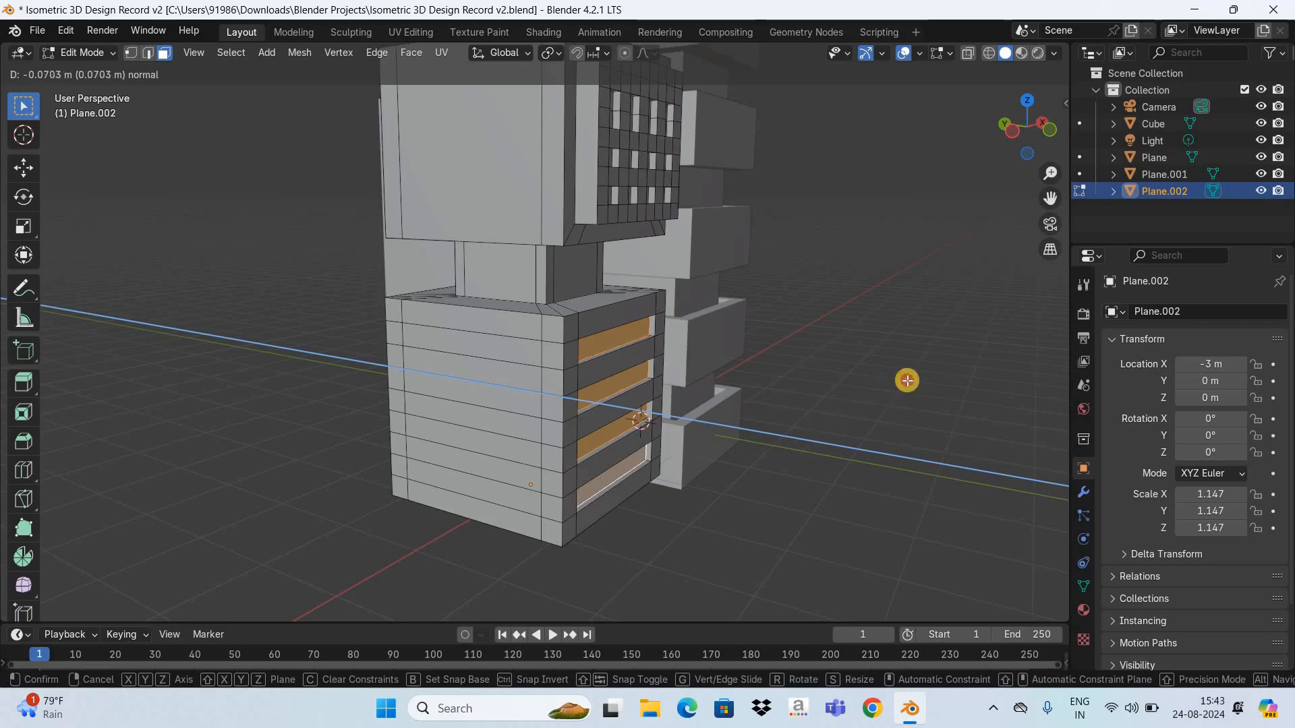
pyautogui.click(906, 380)
pyautogui.click(1048, 154)
# Select three alternating band faces on the lower block's side, extrude them inward about 0.119 m, and clear the selection.
pyautogui.moveTo(1044, 140); pyautogui.dragTo(515, 353)
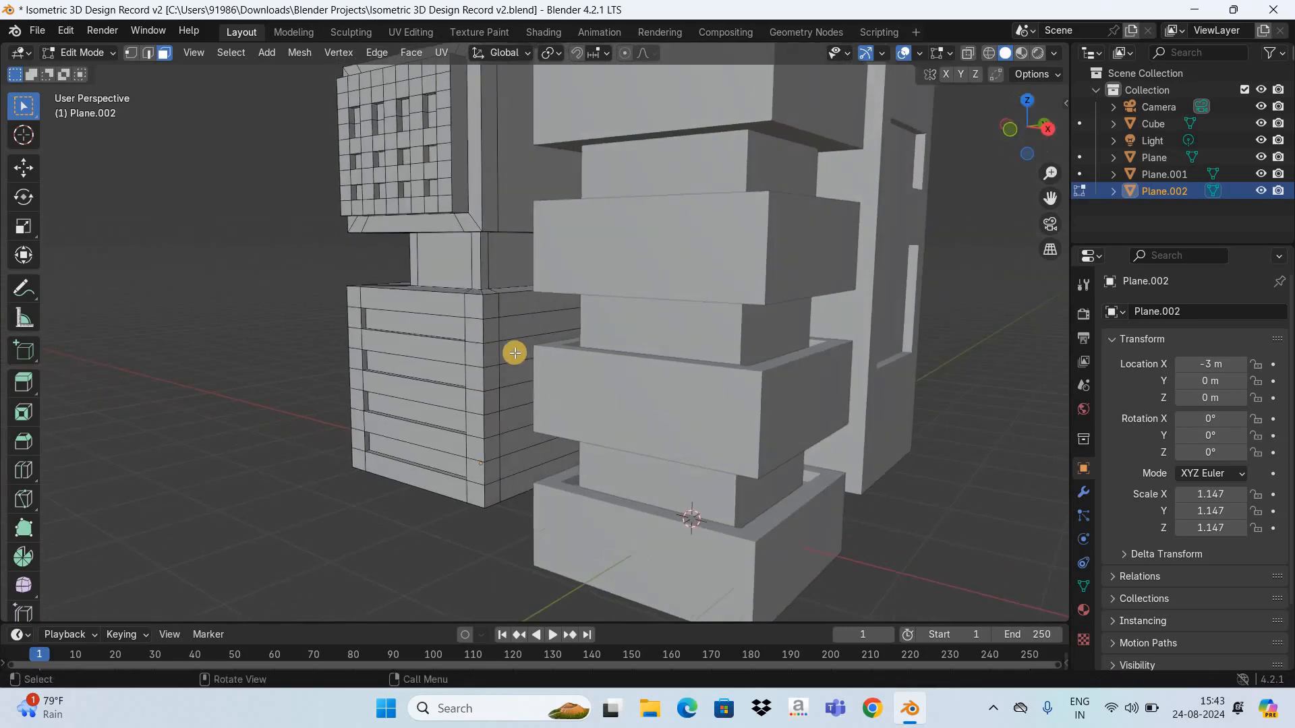
pyautogui.click(513, 390)
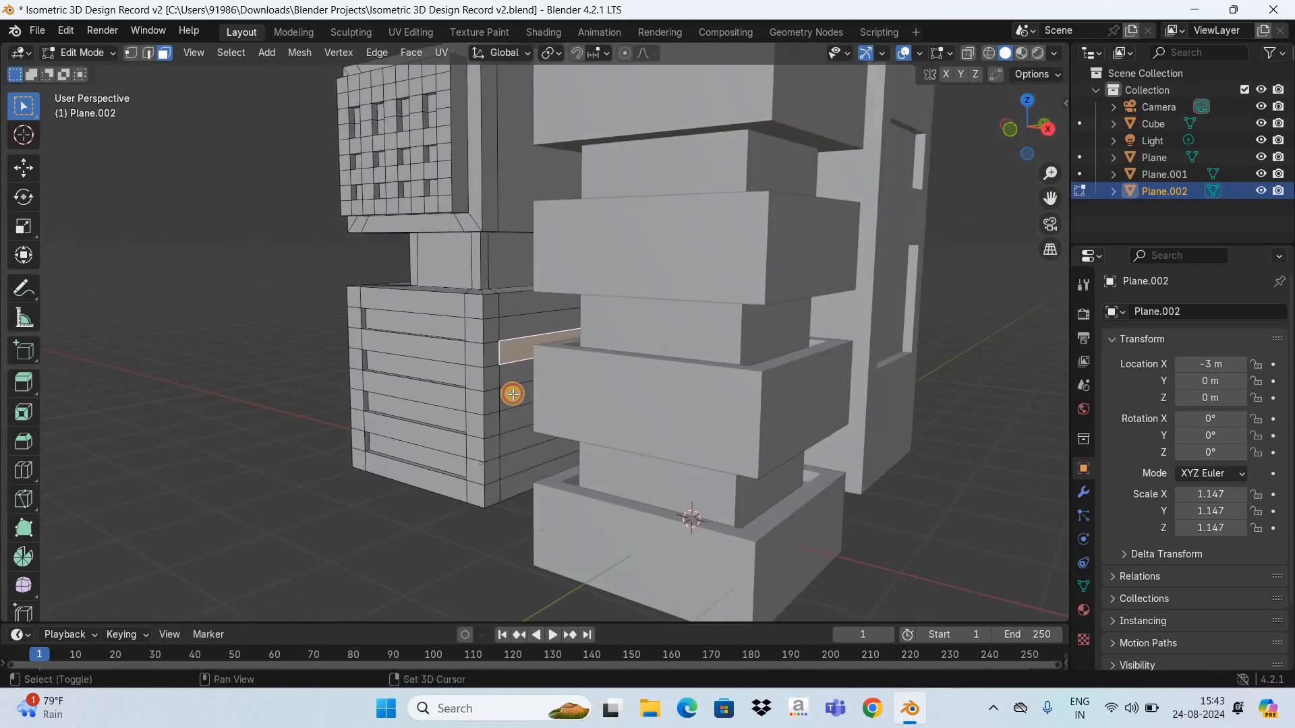
pyautogui.keyDown('shift'); pyautogui.click(510, 444); pyautogui.keyUp('shift')
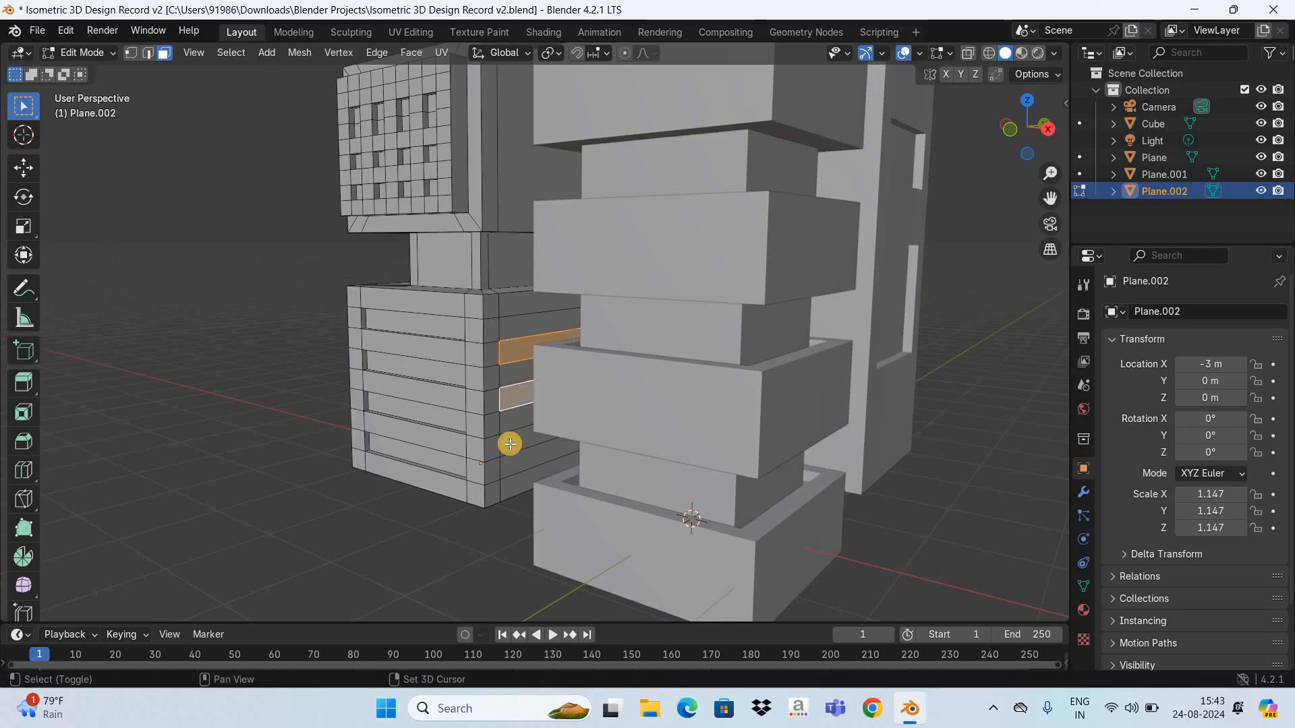
pyautogui.keyDown('shift'); pyautogui.click(510, 443); pyautogui.keyUp('shift')
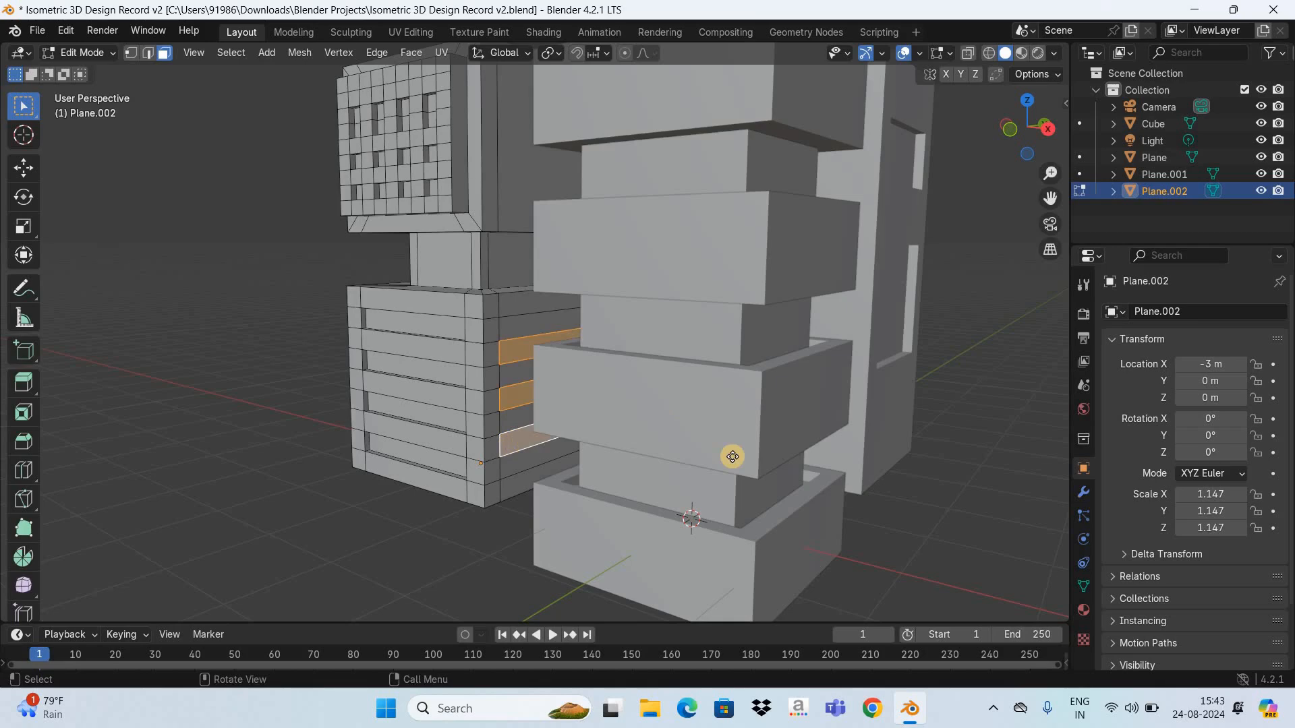
pyautogui.press('e')
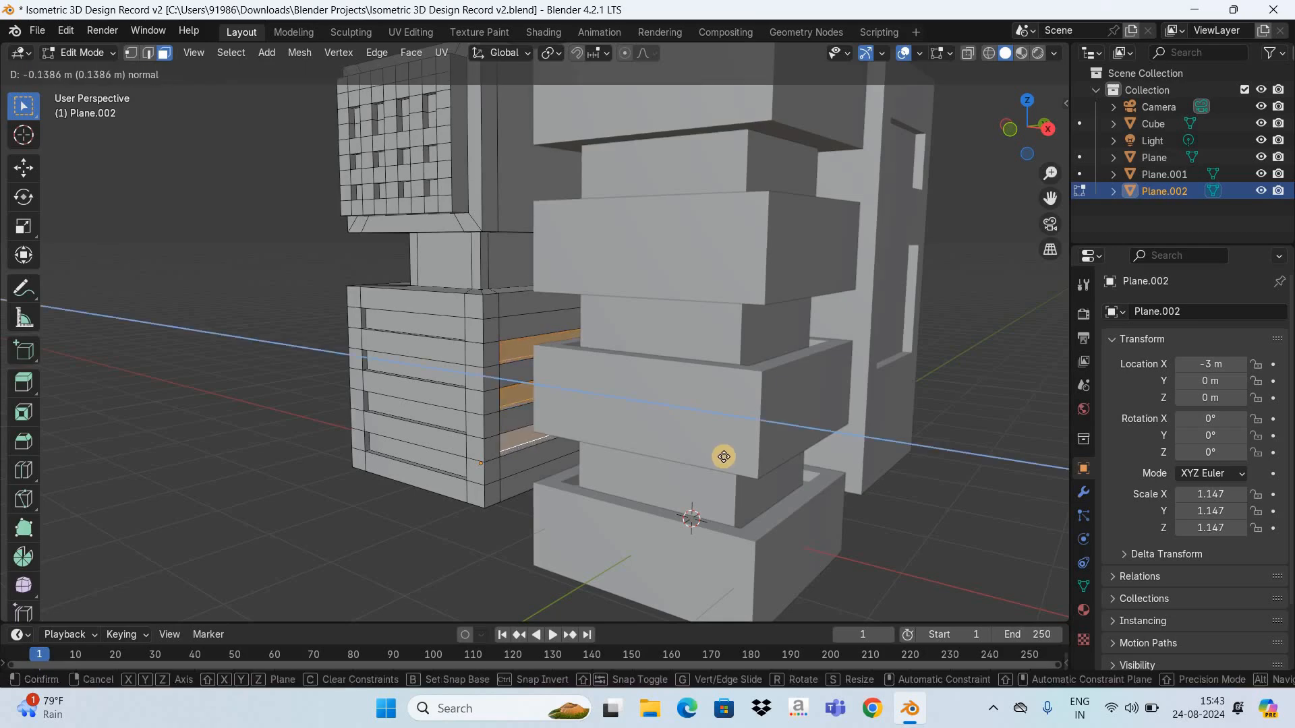
pyautogui.click(988, 413)
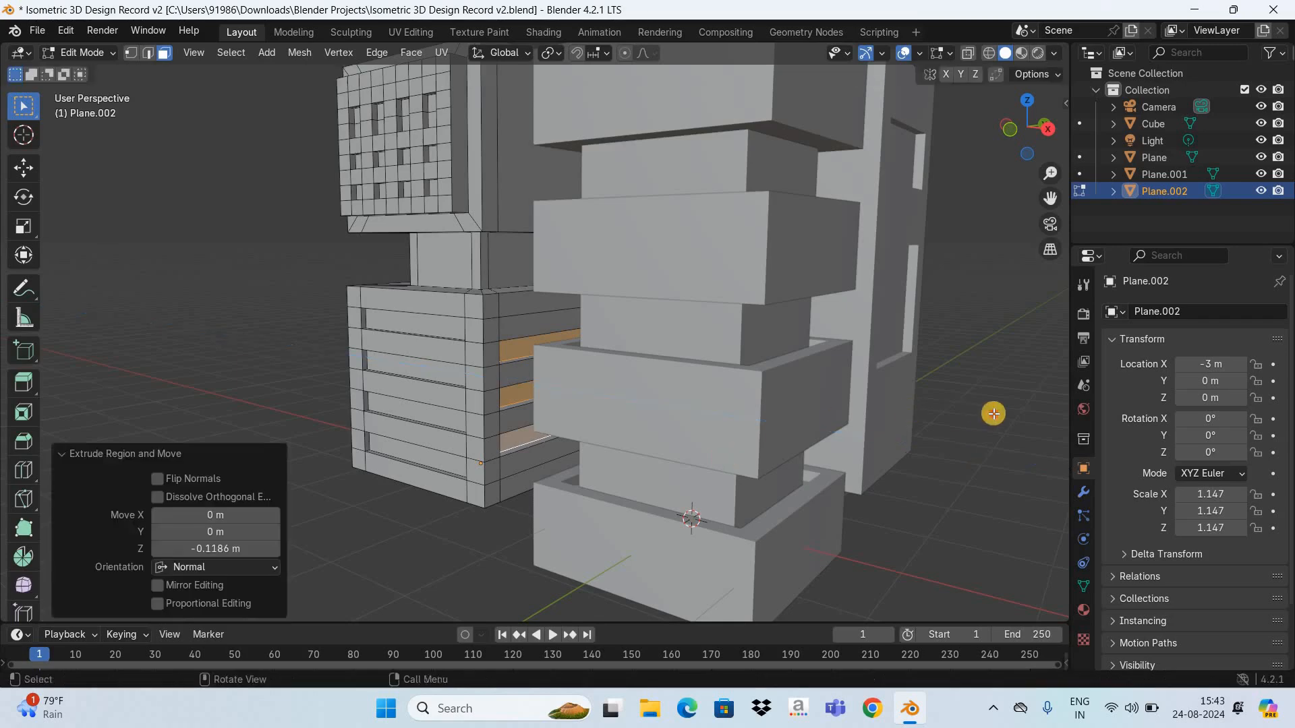
pyautogui.hotkey('alt', 'a')
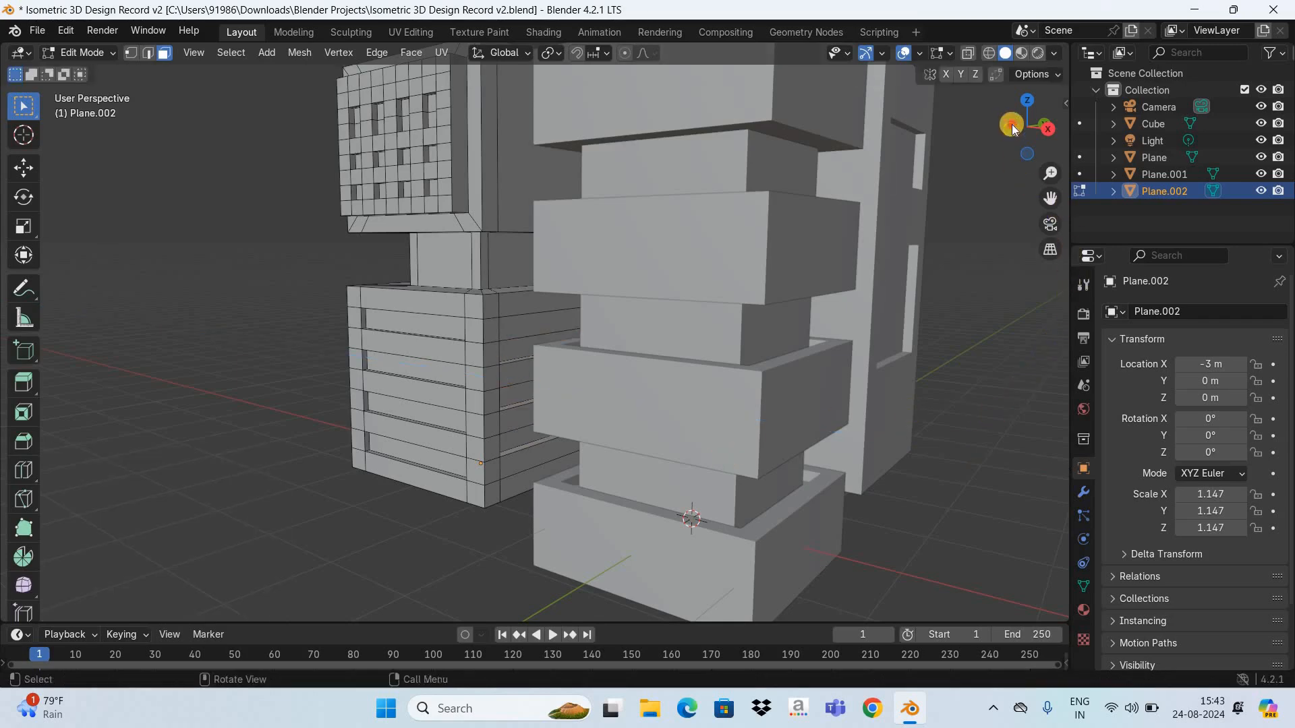
# Leave mesh editing of the stacked-block building and return to Object Mode.
pyautogui.moveTo(1052, 137)
pyautogui.mouseDown()
pyautogui.moveTo(14, 135)
pyautogui.moveTo(91, 146)
pyautogui.moveTo(30, 142)
pyautogui.moveTo(1029, 134)
pyautogui.mouseUp()
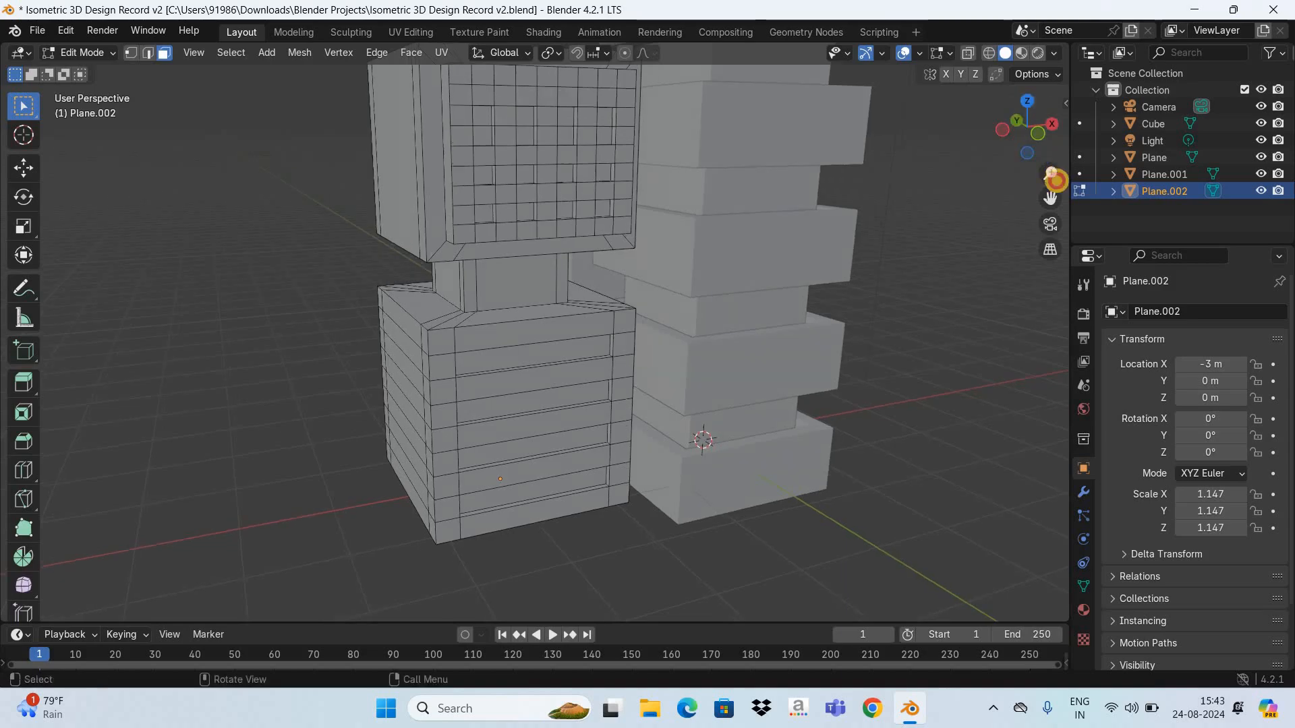
pyautogui.scroll(-5, 931, 265)
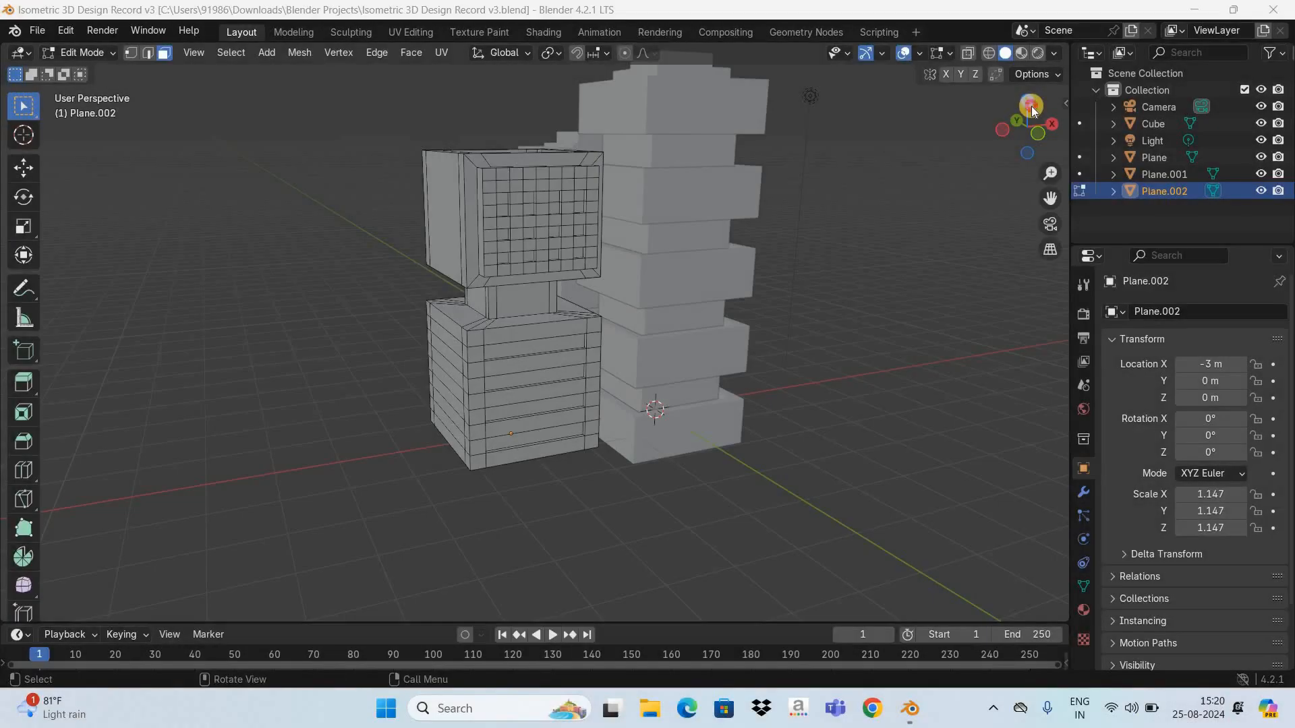
pyautogui.moveTo(933, 124); pyautogui.dragTo(905, 283)
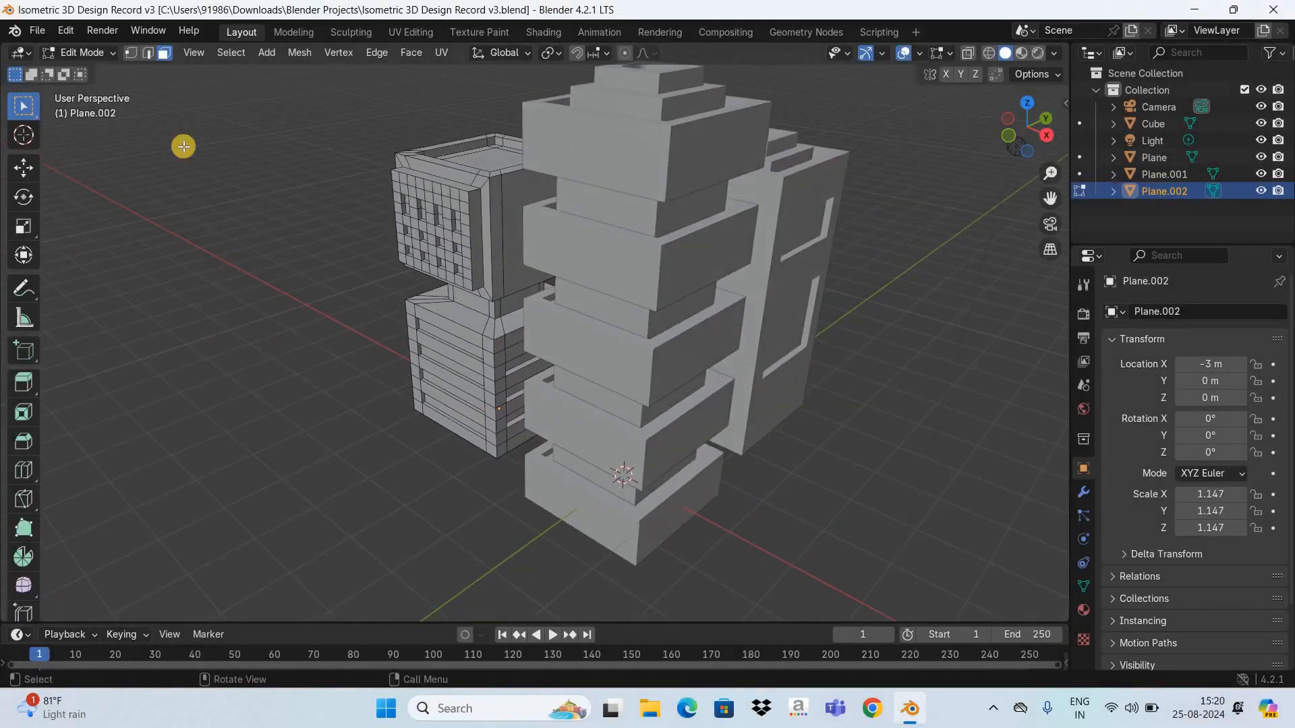
pyautogui.click(107, 62)
pyautogui.click(111, 71)
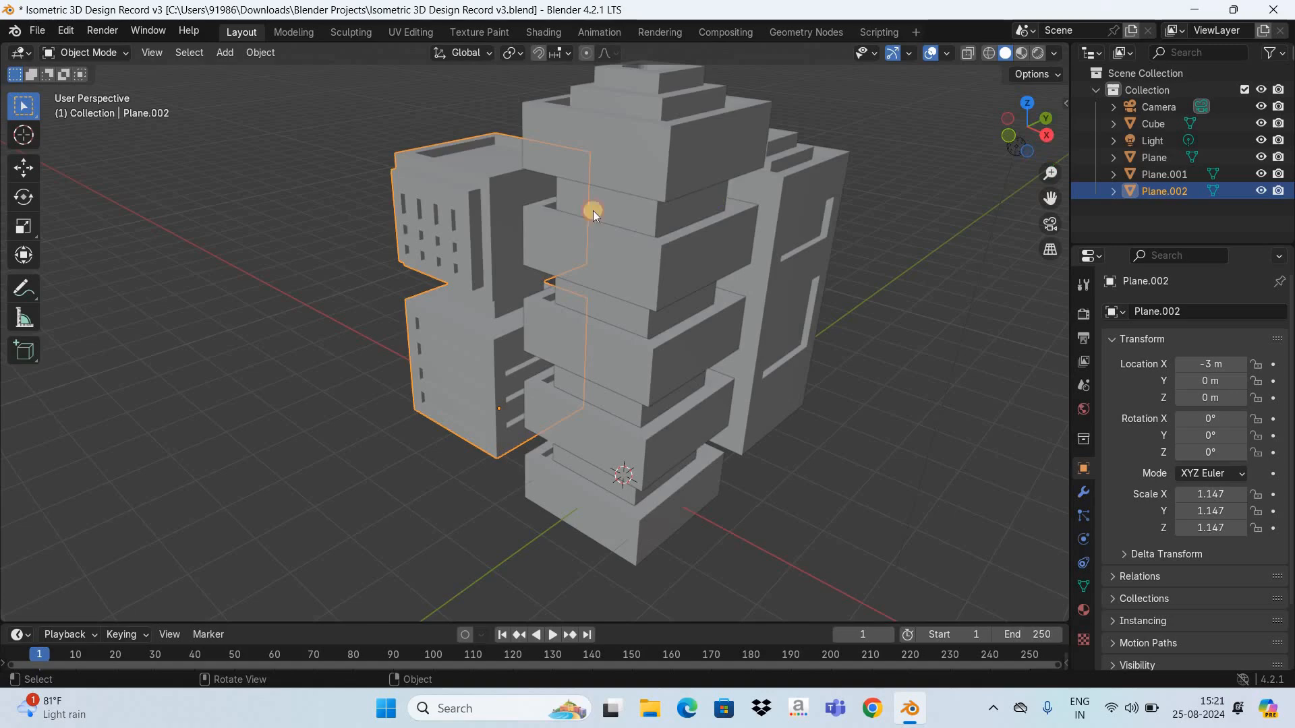
# Select all four building objects and raise them about 1.04 m along Z.
pyautogui.moveTo(592, 210); pyautogui.dragTo(385, 88, button='middle')
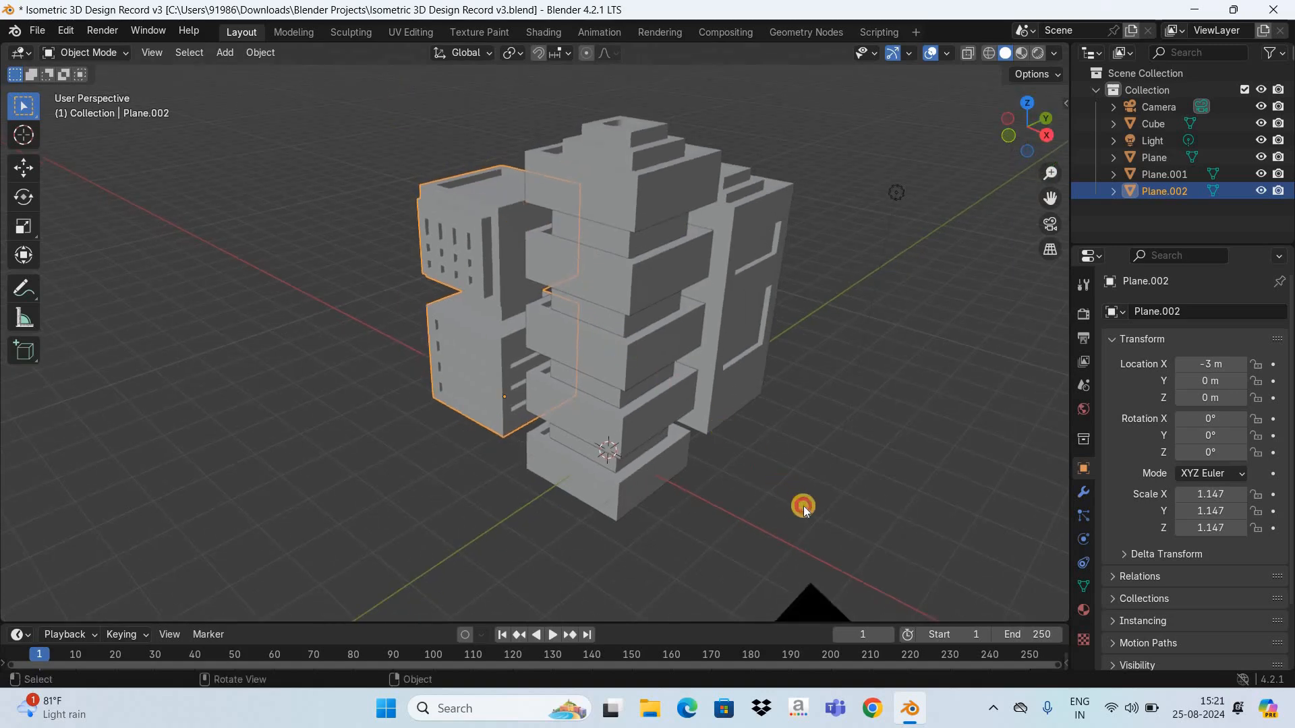
pyautogui.moveTo(804, 506); pyautogui.dragTo(809, 435)
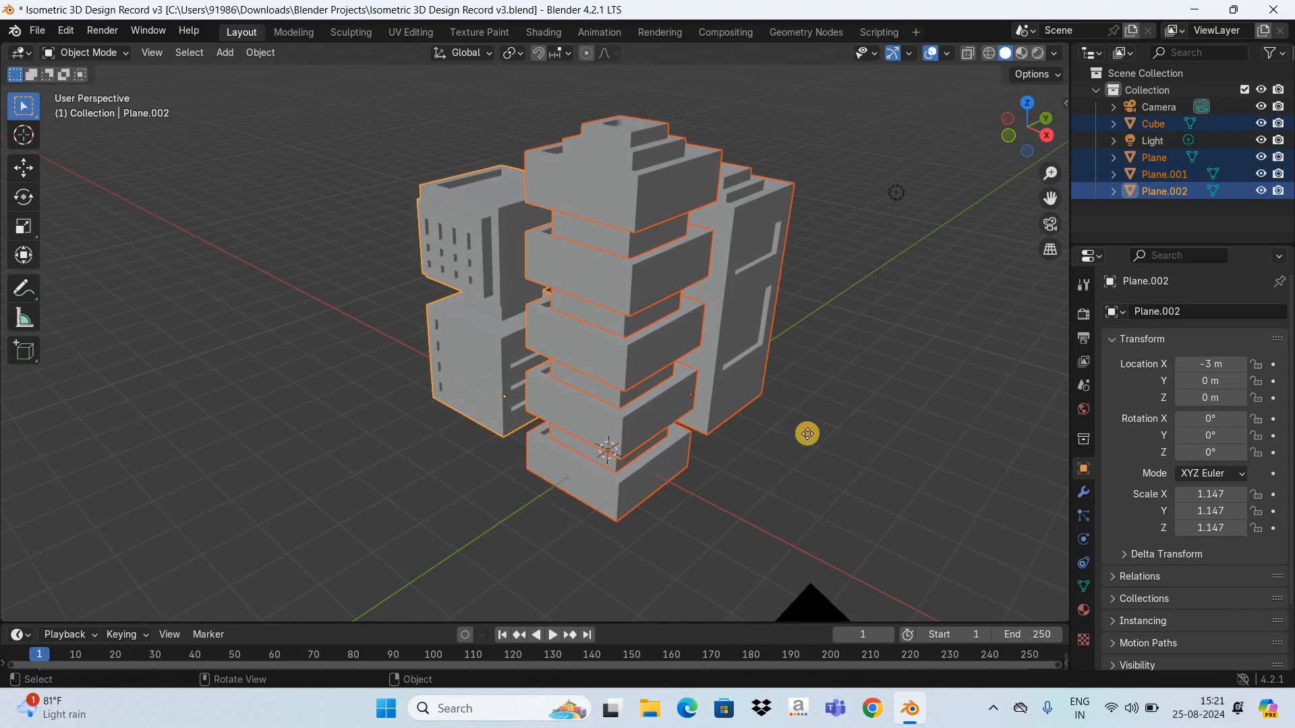
pyautogui.press('g')
pyautogui.press('z')
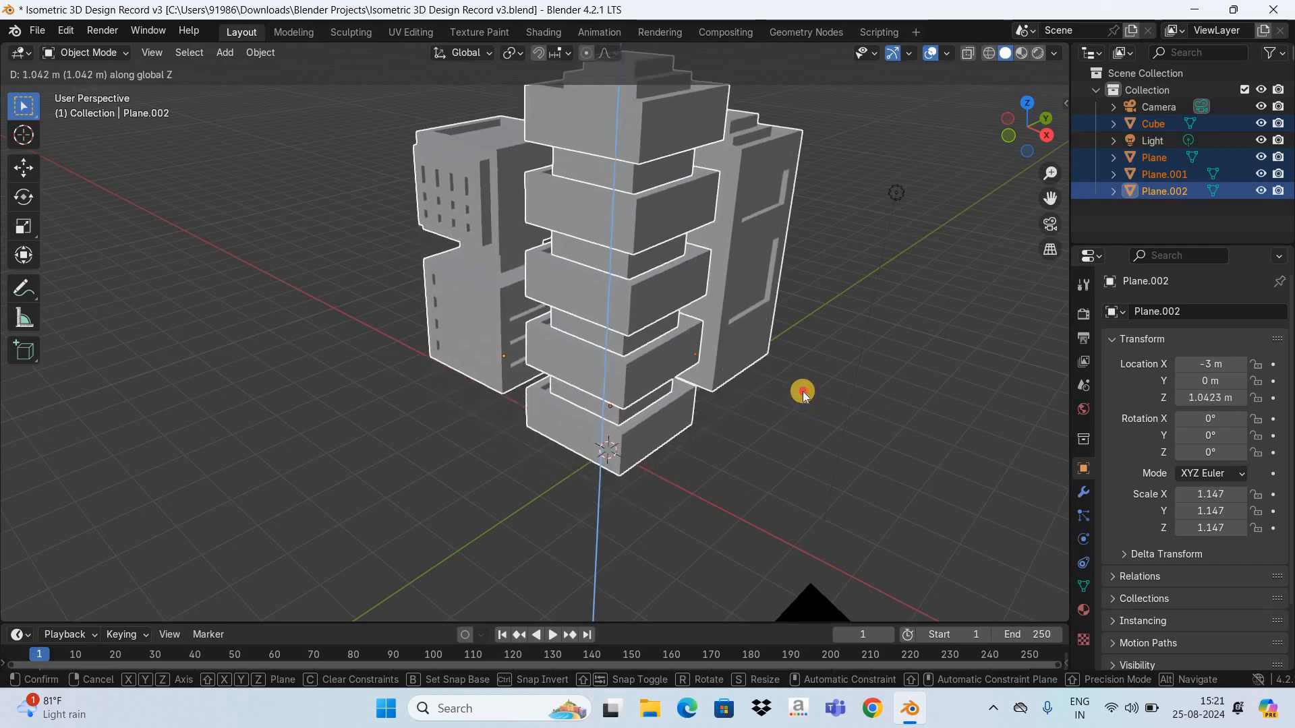
pyautogui.click(802, 391)
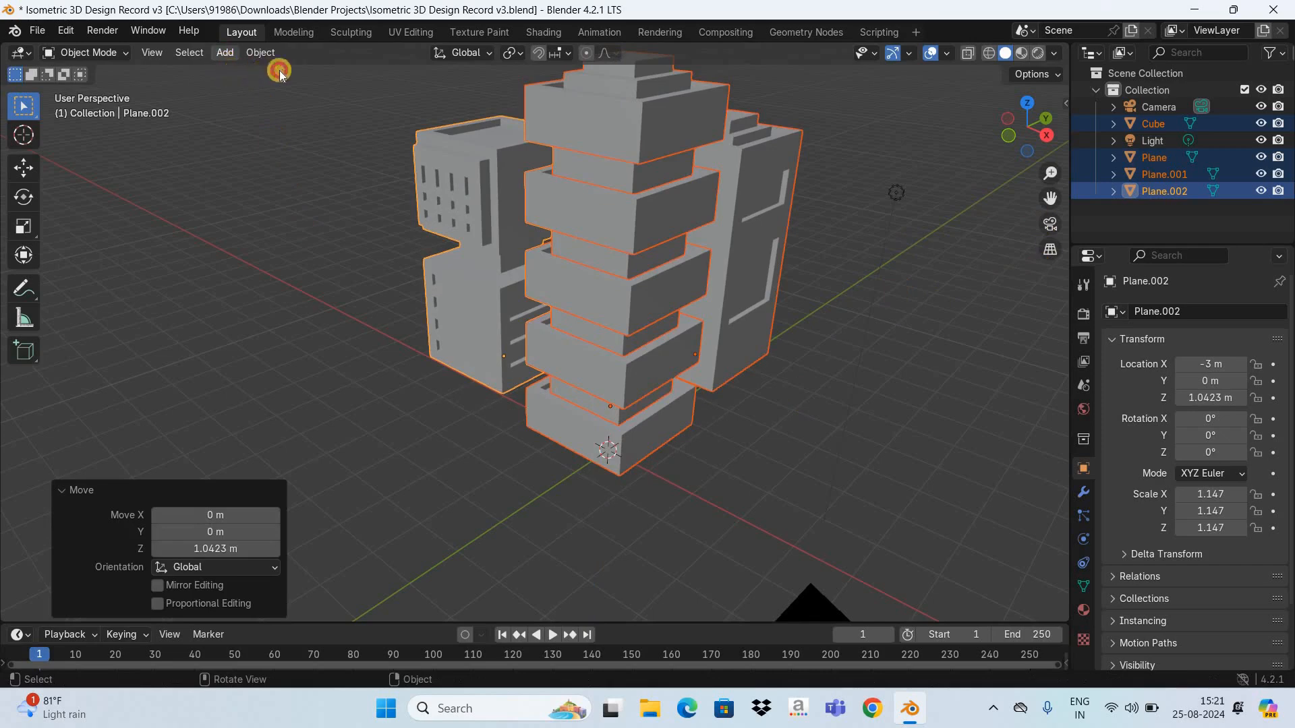
# Add a ground plane at the world origin and scale it up by a factor of 40.
pyautogui.click(225, 53)
pyautogui.moveTo(269, 72)
pyautogui.click(388, 65)
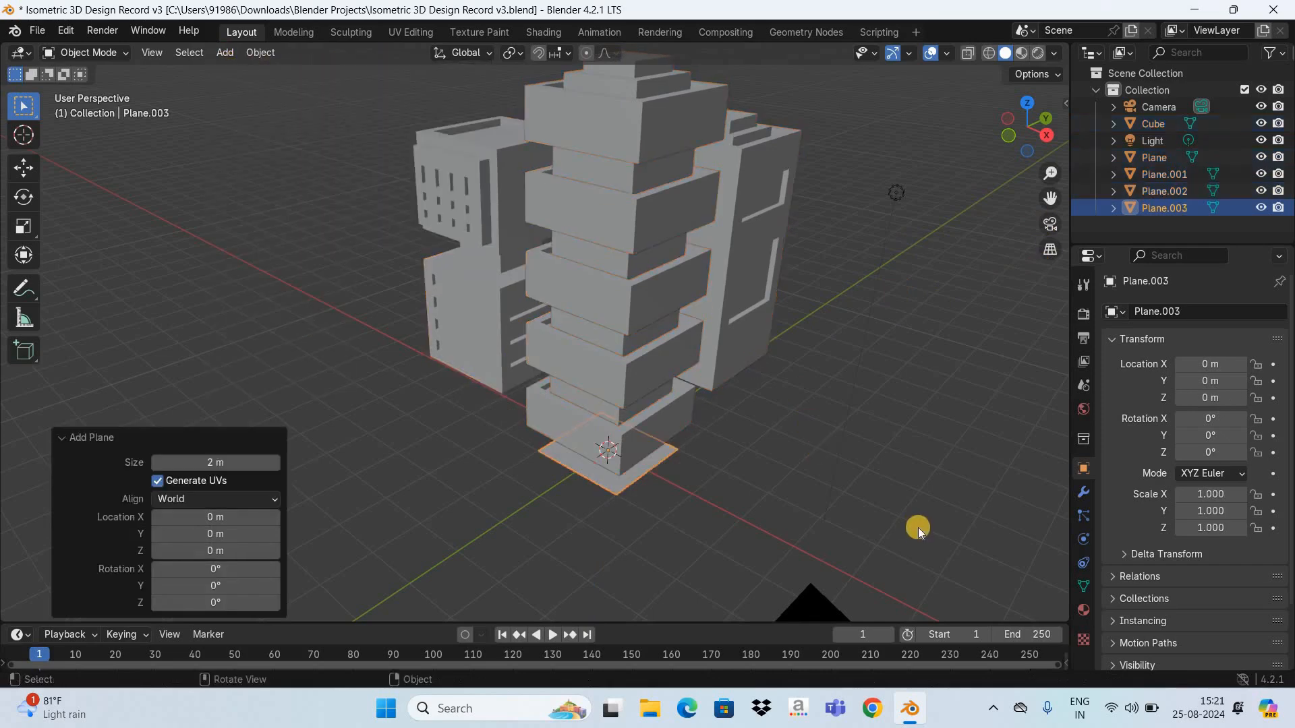
pyautogui.write('s')
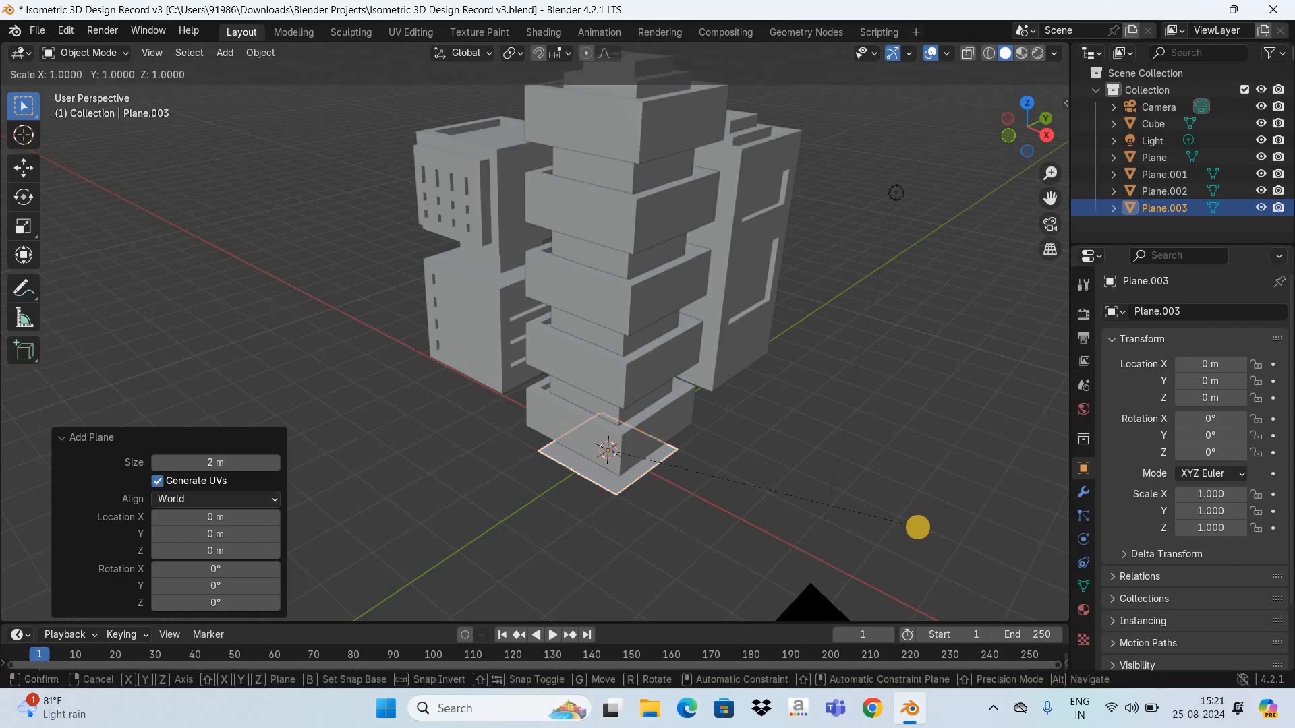
pyautogui.write('40')
pyautogui.press('Return')
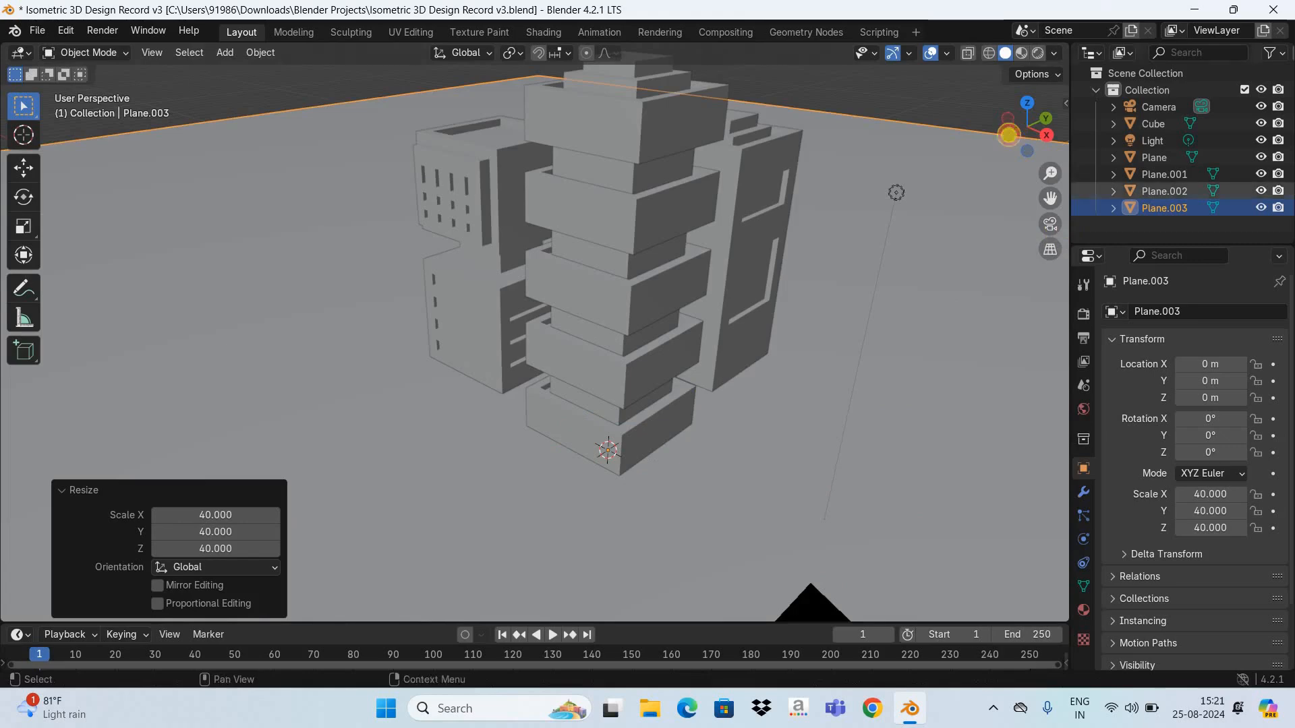
# Switch the viewport shading to Material Preview.
pyautogui.moveTo(1012, 128); pyautogui.dragTo(1015, 67)
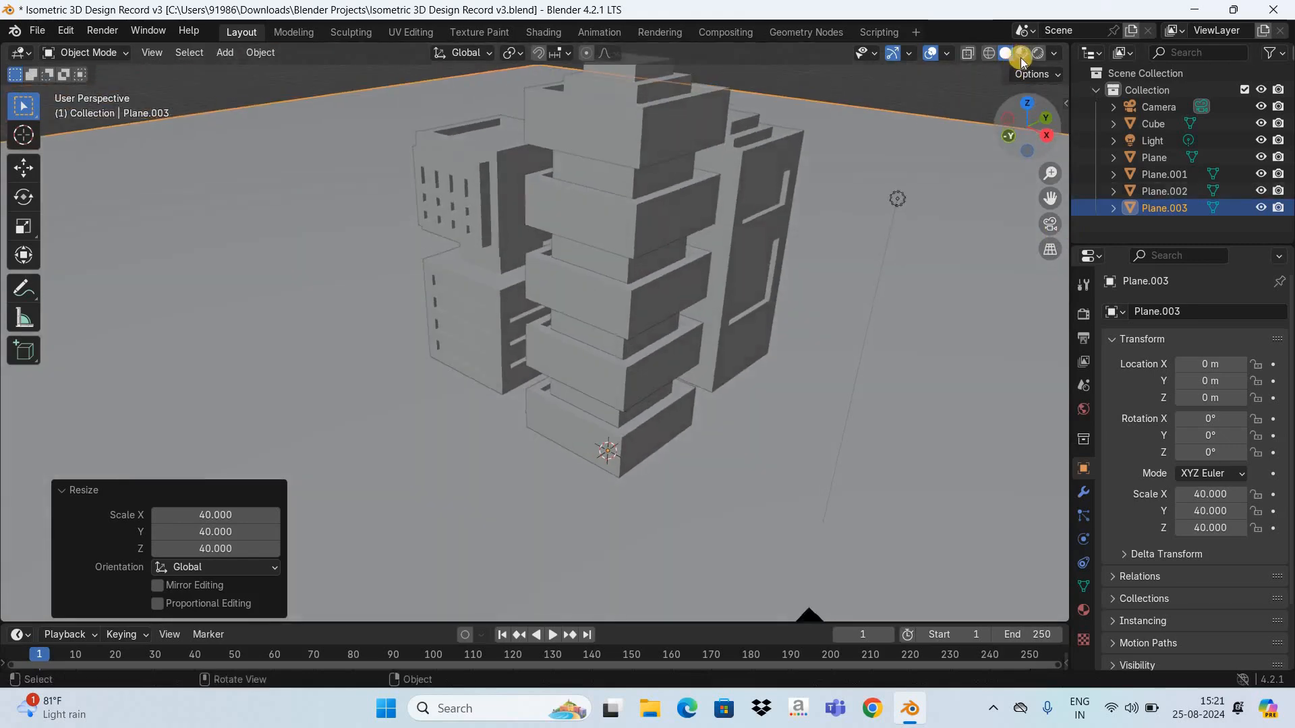
pyautogui.click(1021, 52)
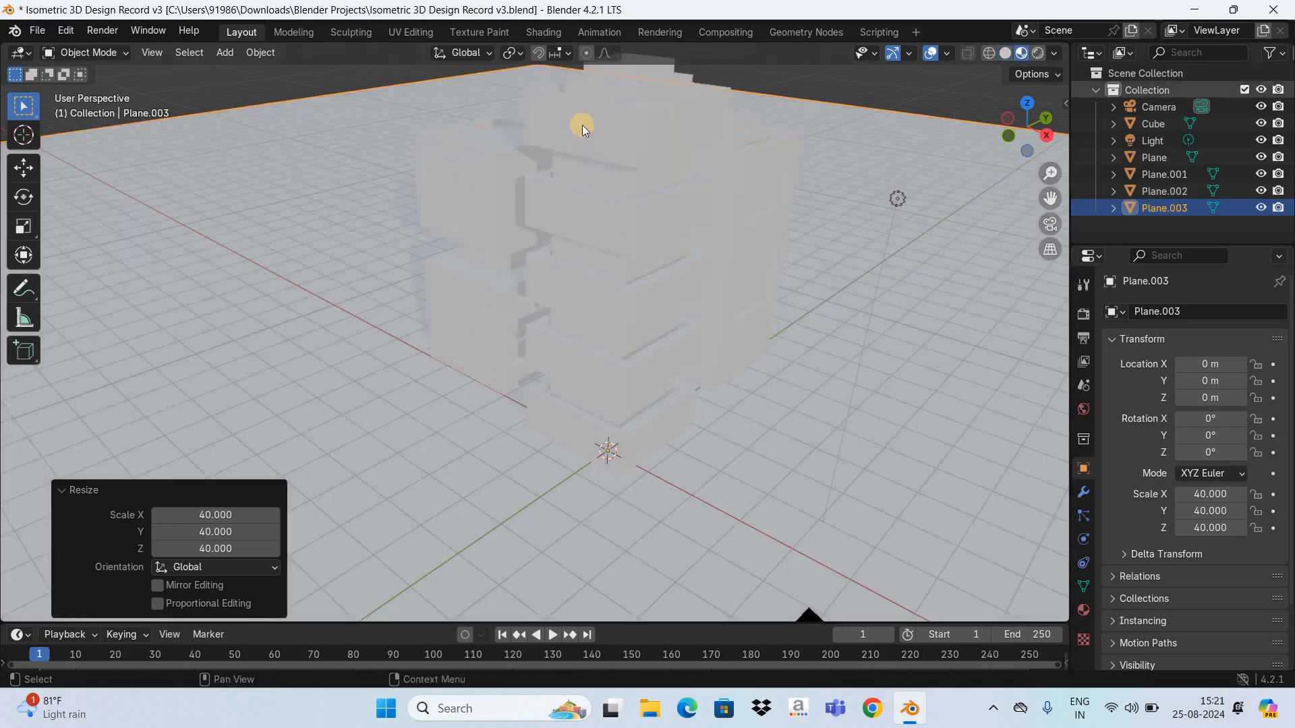
# Select the stacked-block building and change its material's base color to a saturated blue.
pyautogui.click(581, 121)
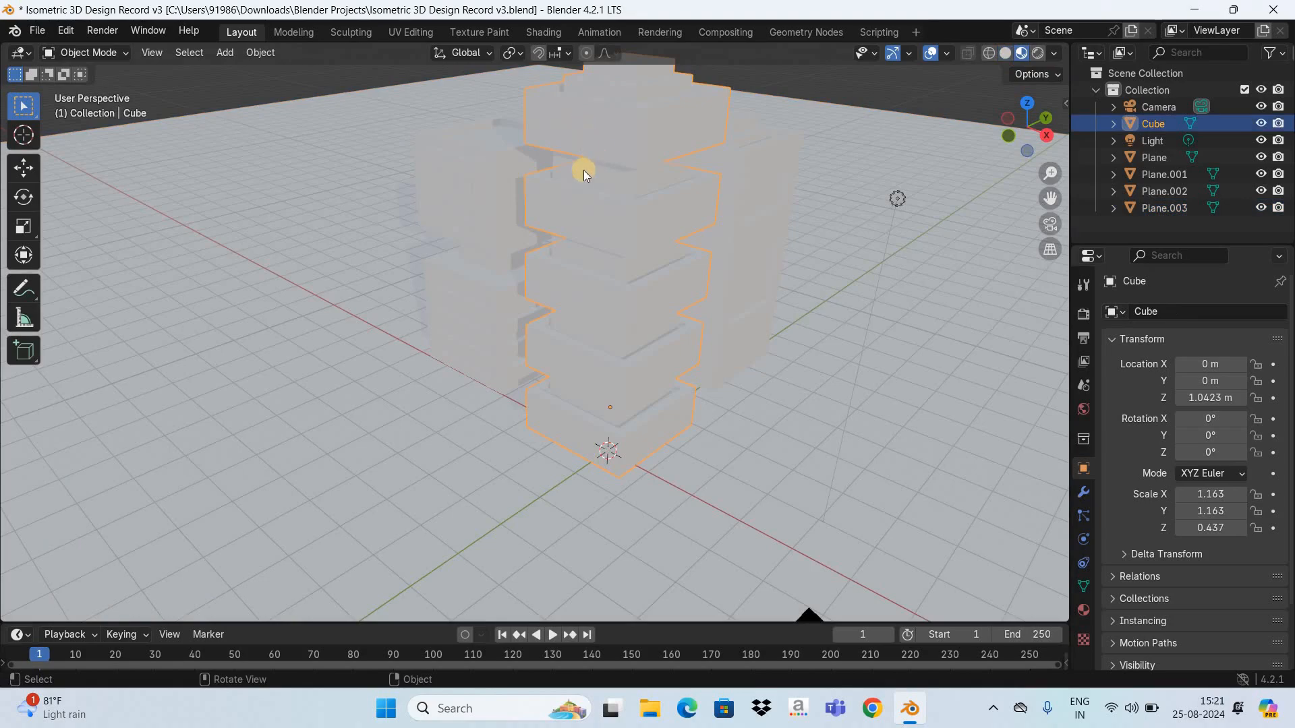
pyautogui.click(533, 116)
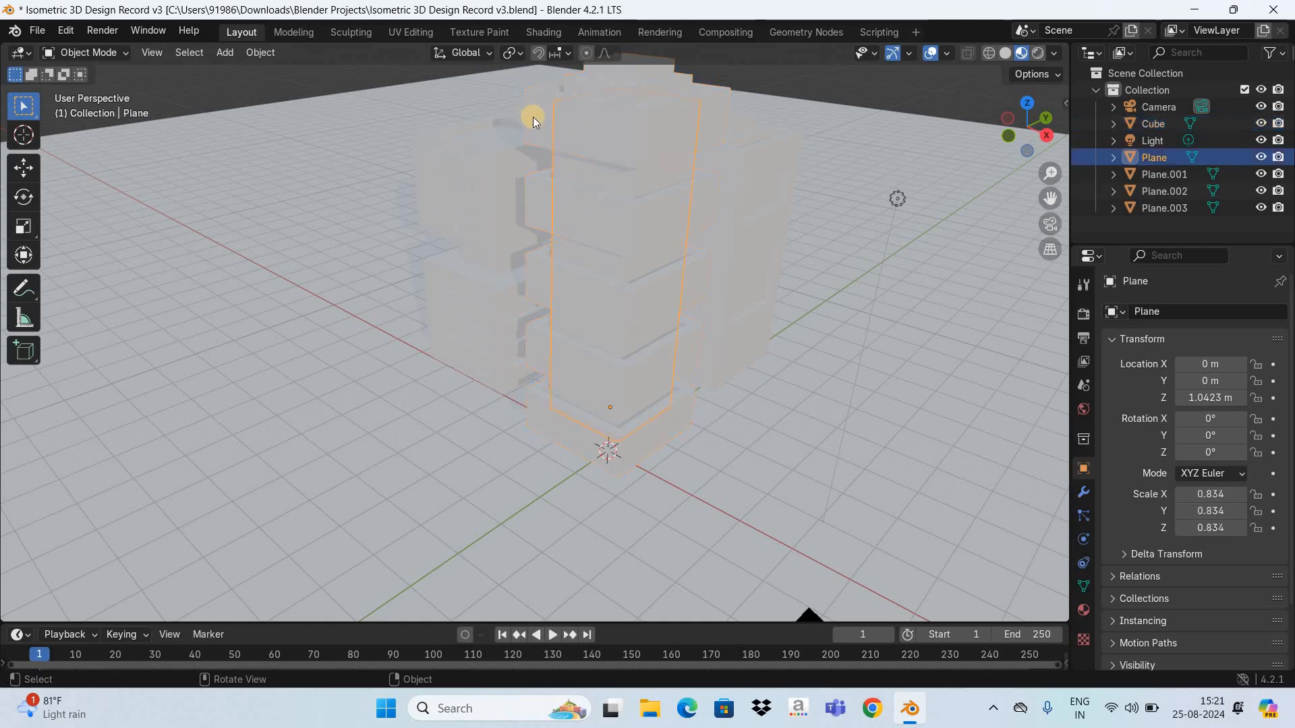
pyautogui.click(534, 118)
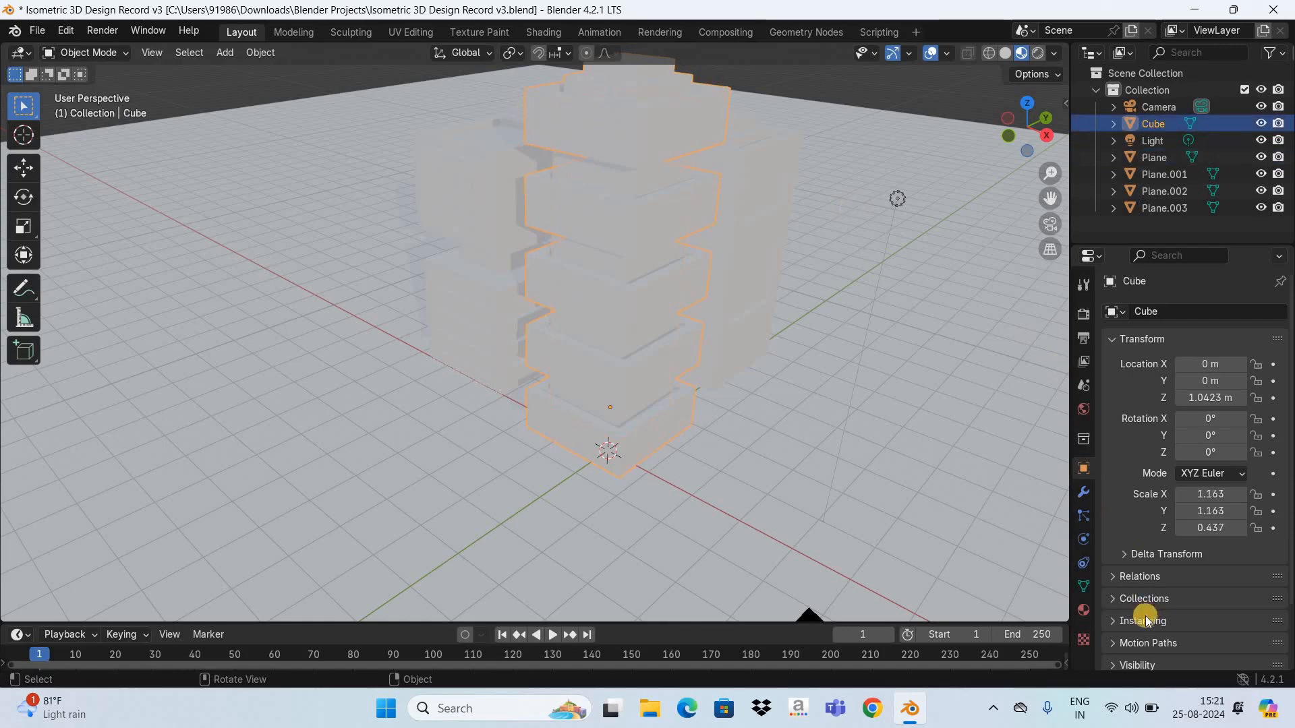
pyautogui.click(1083, 609)
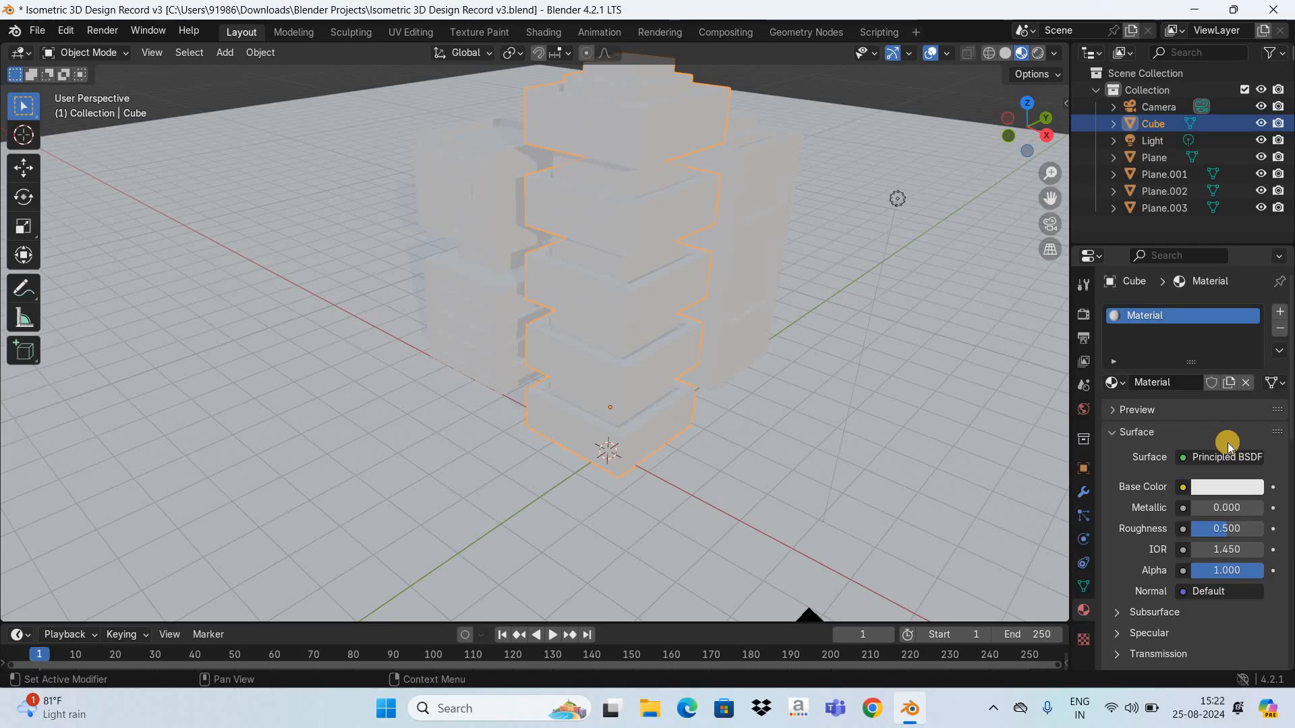
pyautogui.click(1153, 292)
pyautogui.moveTo(1161, 296); pyautogui.dragTo(1224, 253)
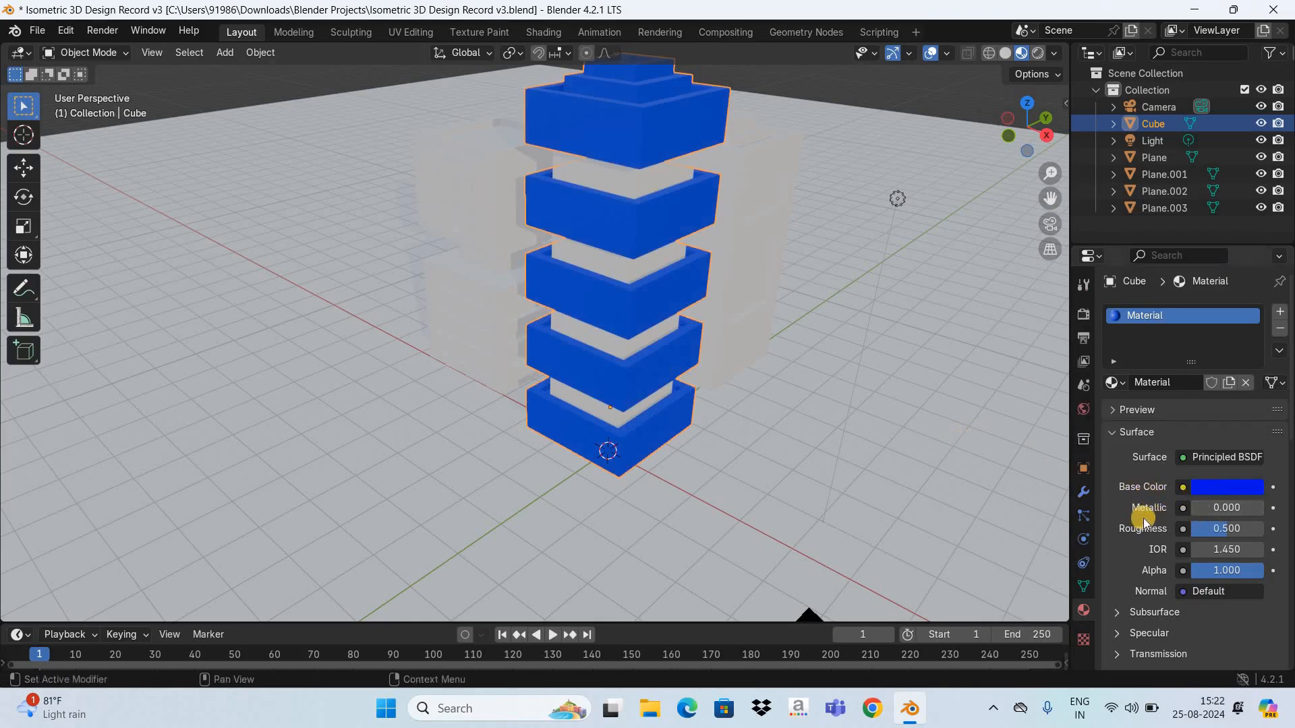
# Set the blue building material's metallic value to 0.800 and its roughness to 0.200.
pyautogui.click(1212, 507)
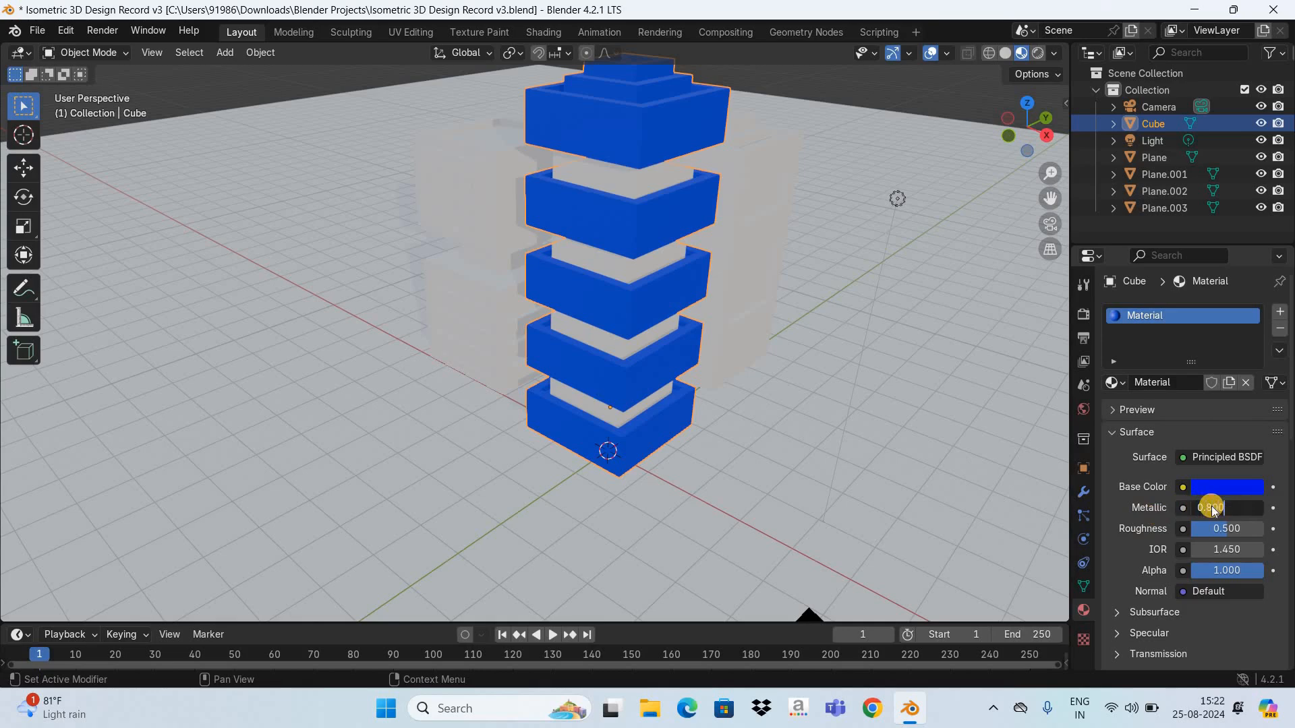
pyautogui.press('Return')
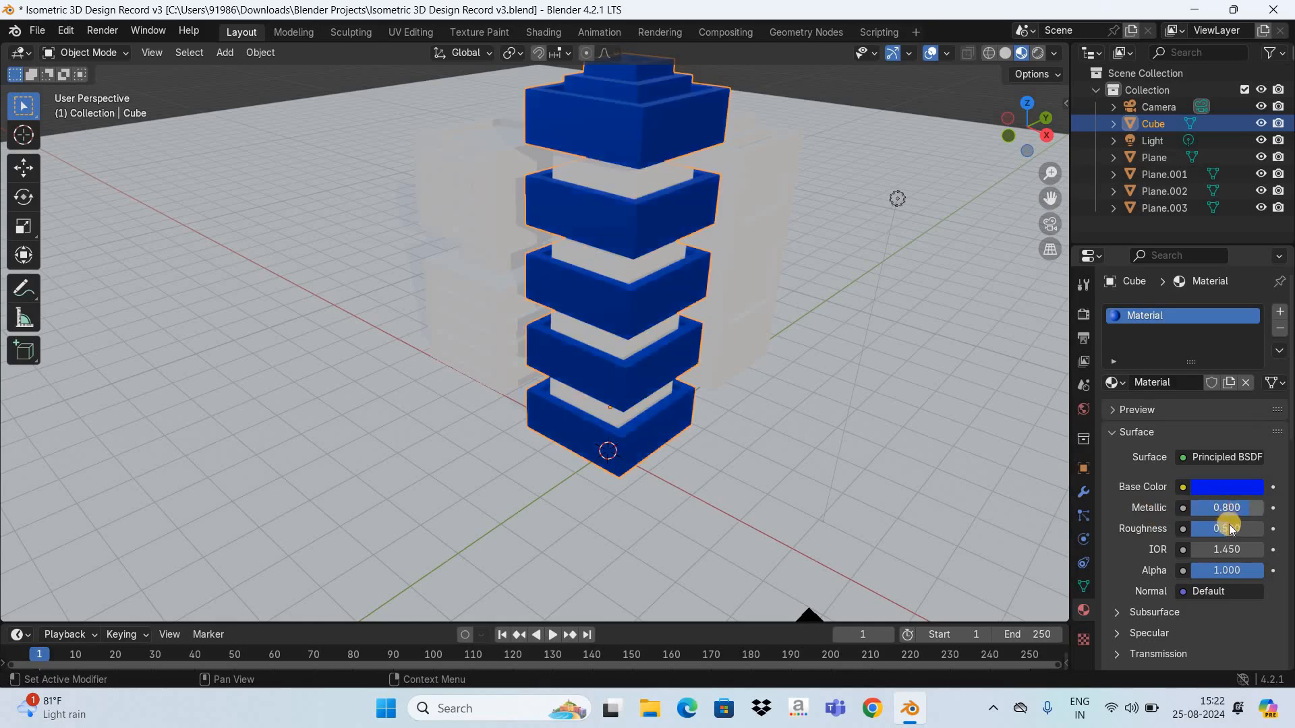
pyautogui.click(1228, 527)
pyautogui.write('0.200')
pyautogui.press('Return')
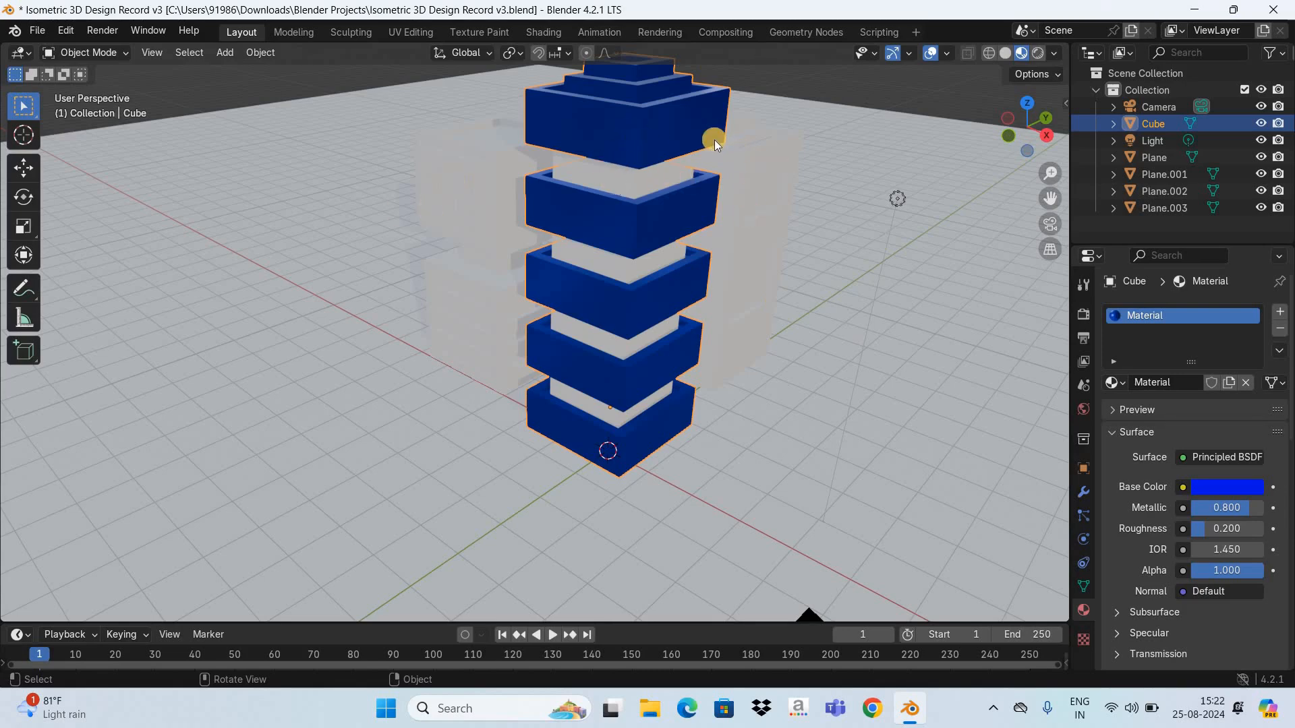
# Assign the existing blue Material to the two buildings behind the stacked-block tower, Plane.001 and Plane.002.
pyautogui.click(759, 144)
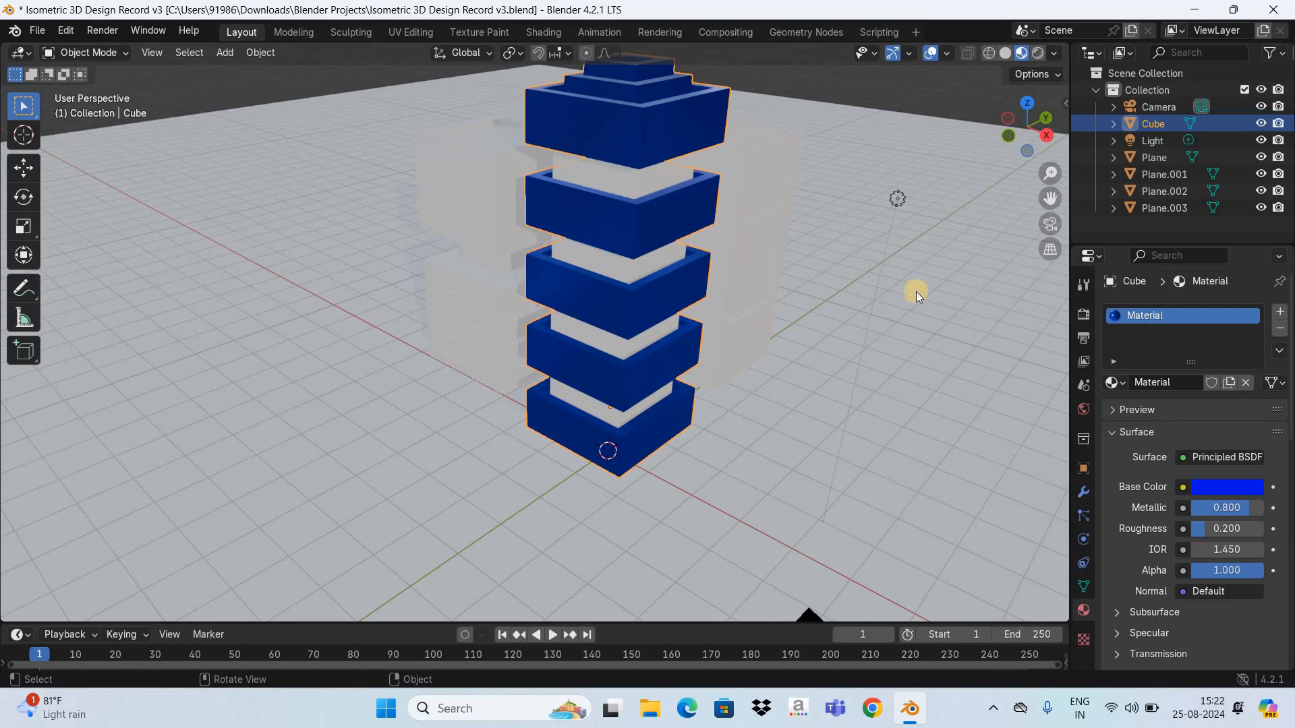
pyautogui.click(1116, 382)
pyautogui.click(1114, 382)
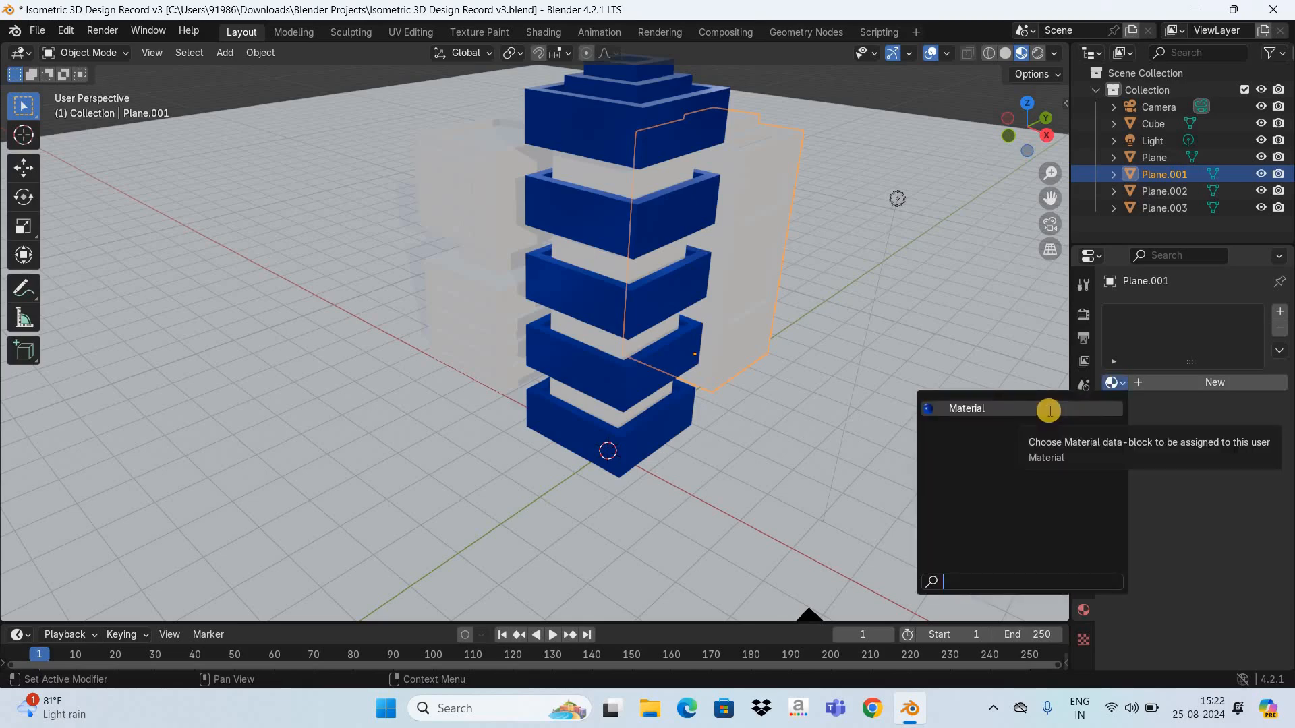
pyautogui.press('Return')
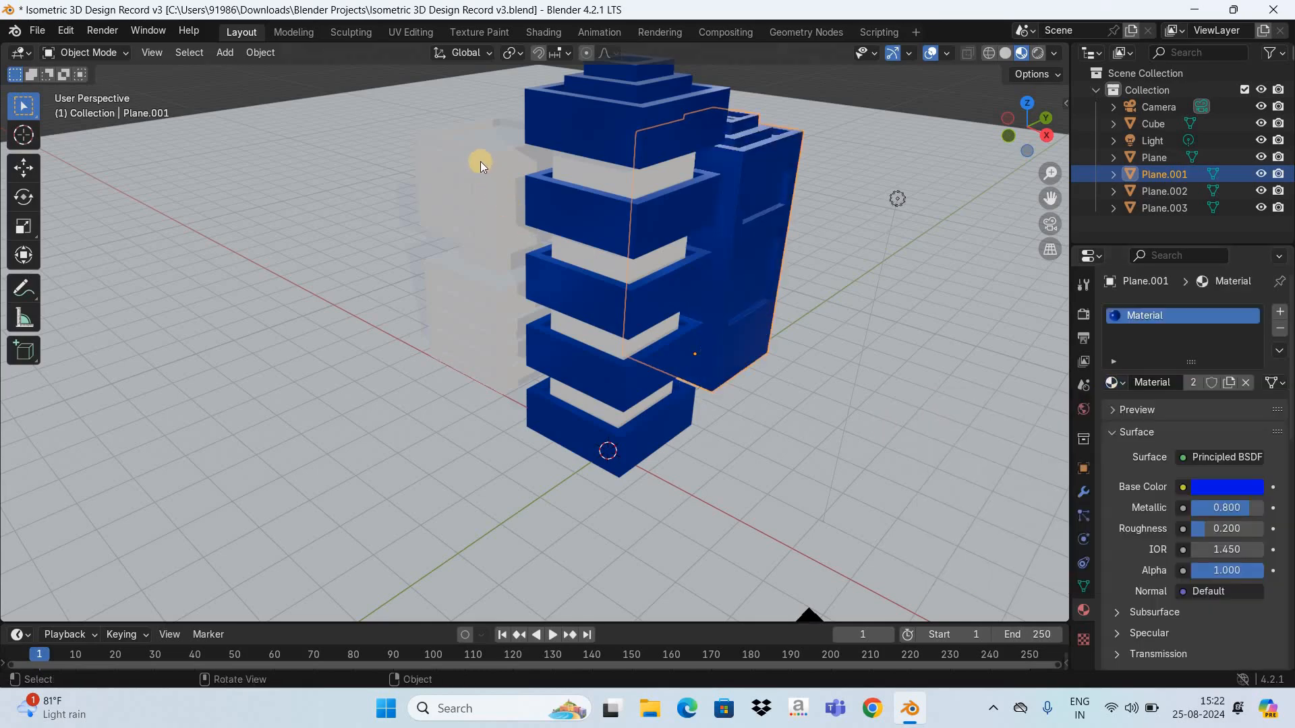
pyautogui.click(1164, 191)
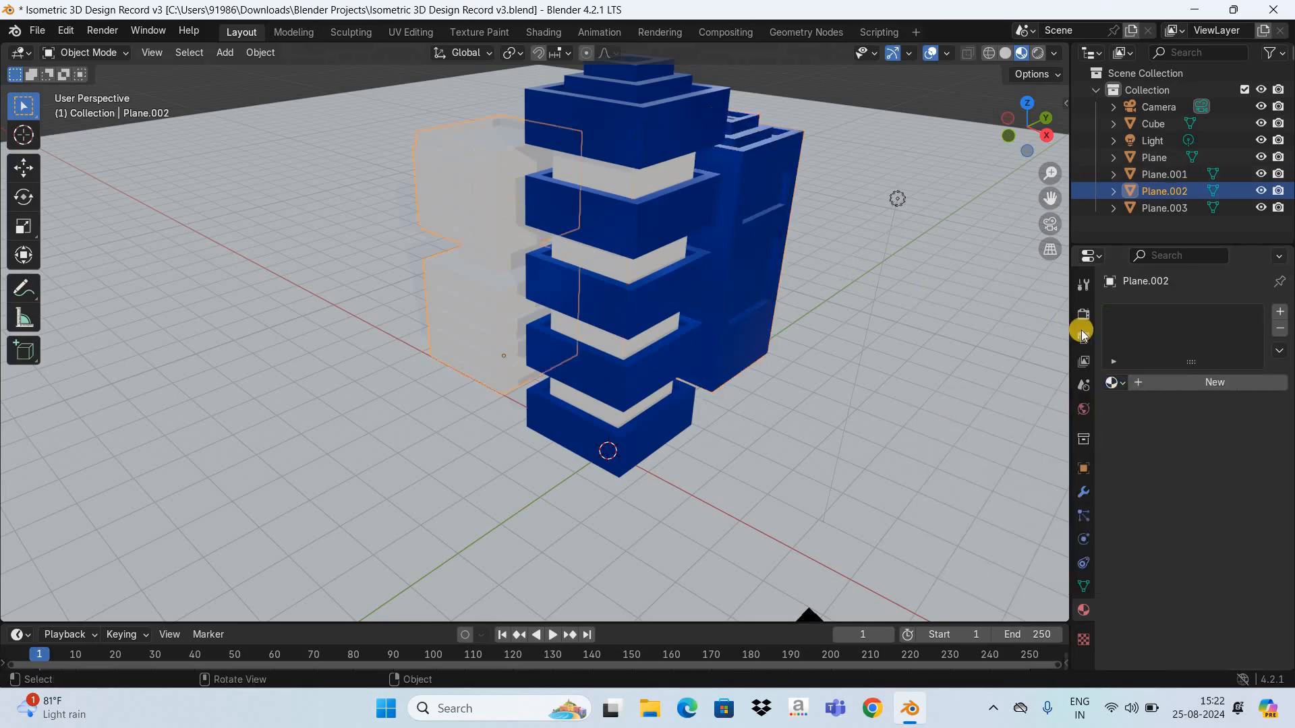
pyautogui.click(1112, 383)
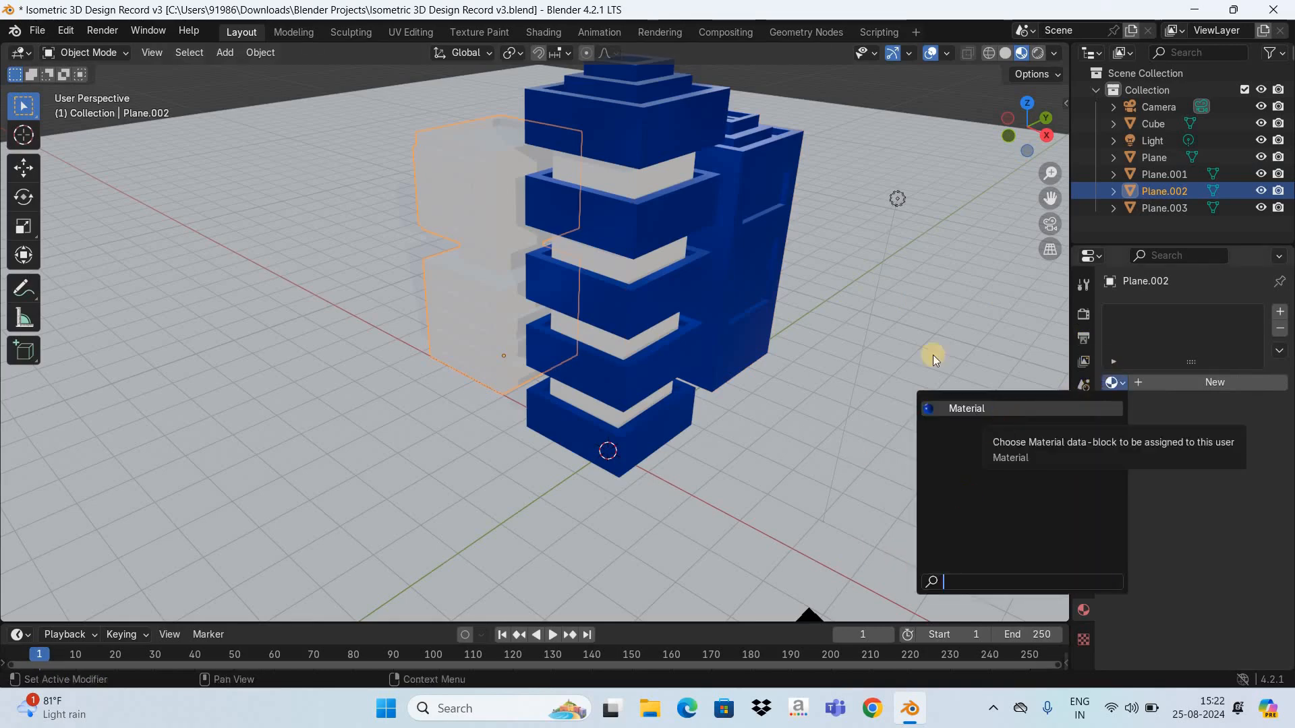
pyautogui.press('Return')
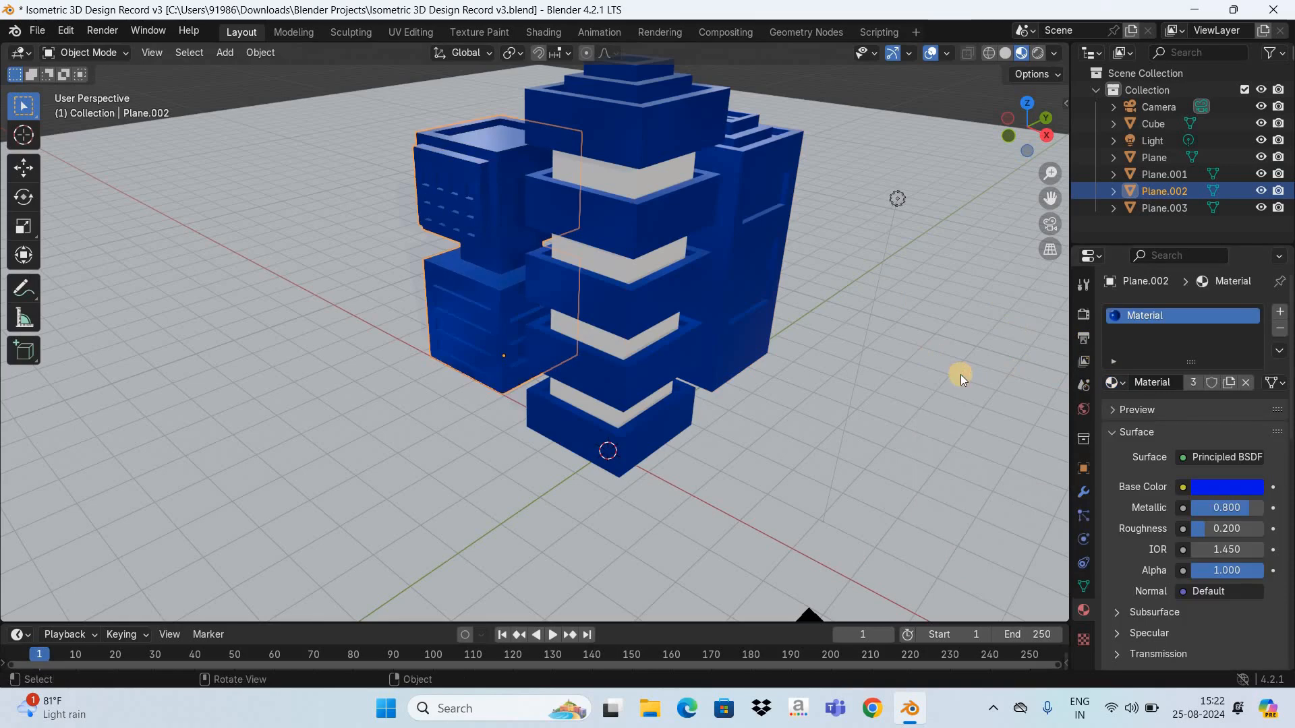
# Assign the same blue Material to the ground plane and set its roughness to 0.700.
pyautogui.click(1022, 381)
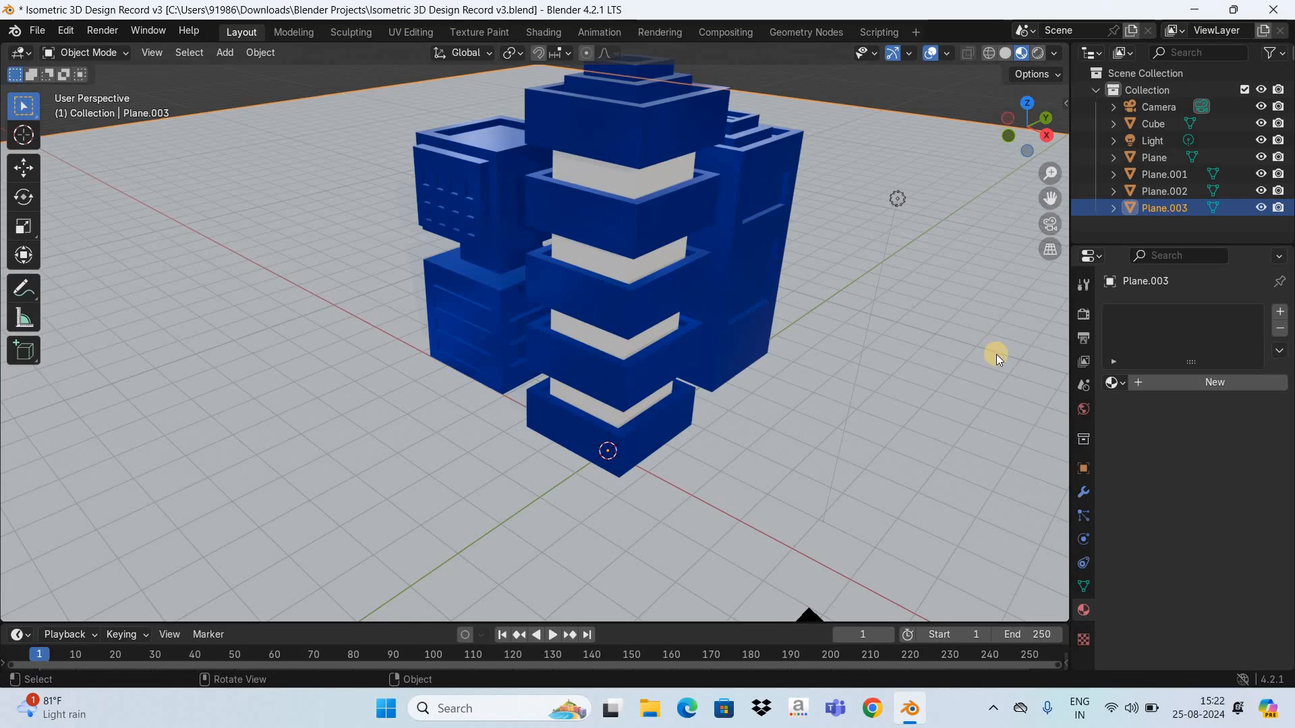
pyautogui.click(1119, 383)
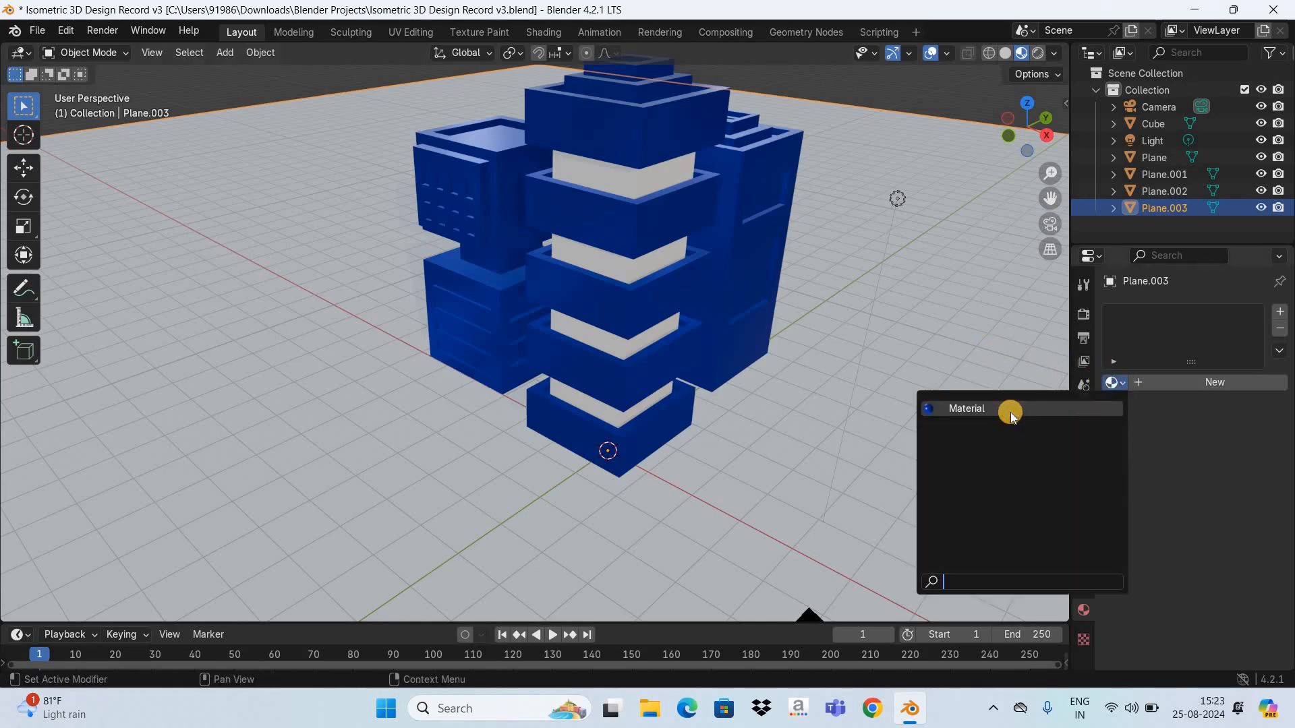
pyautogui.click(1010, 410)
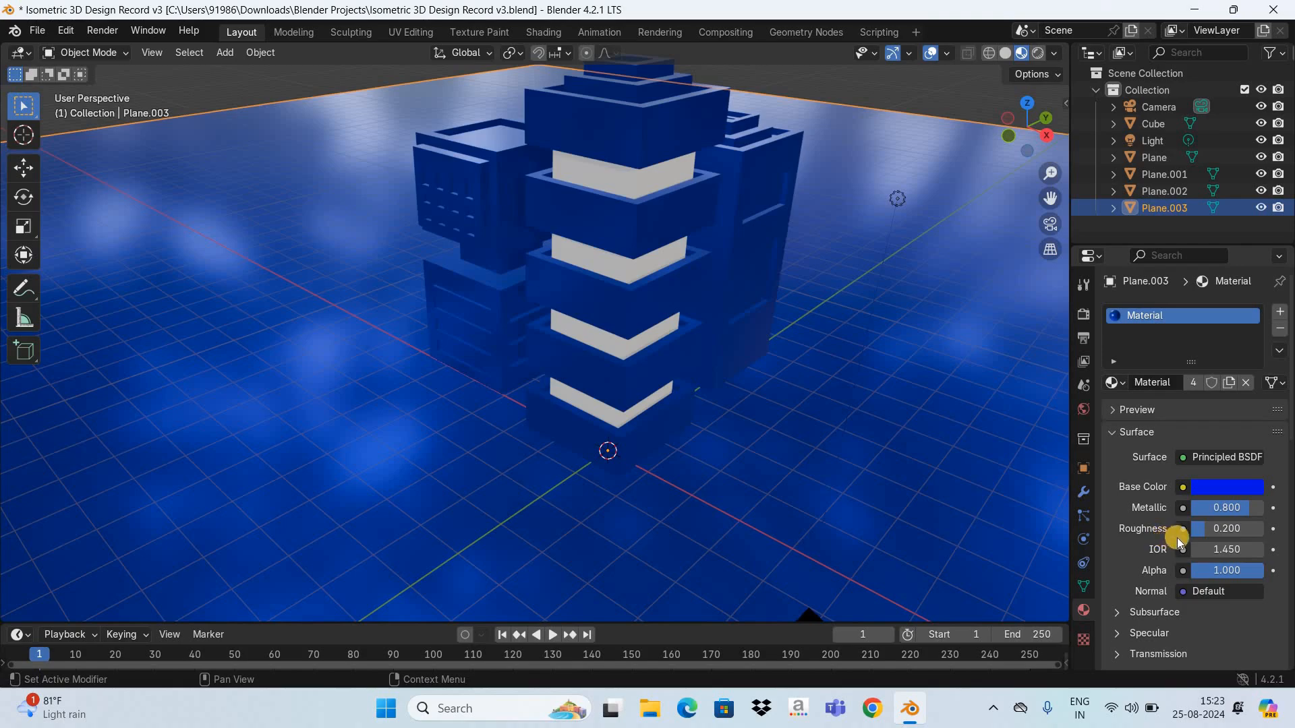
pyautogui.click(1225, 530)
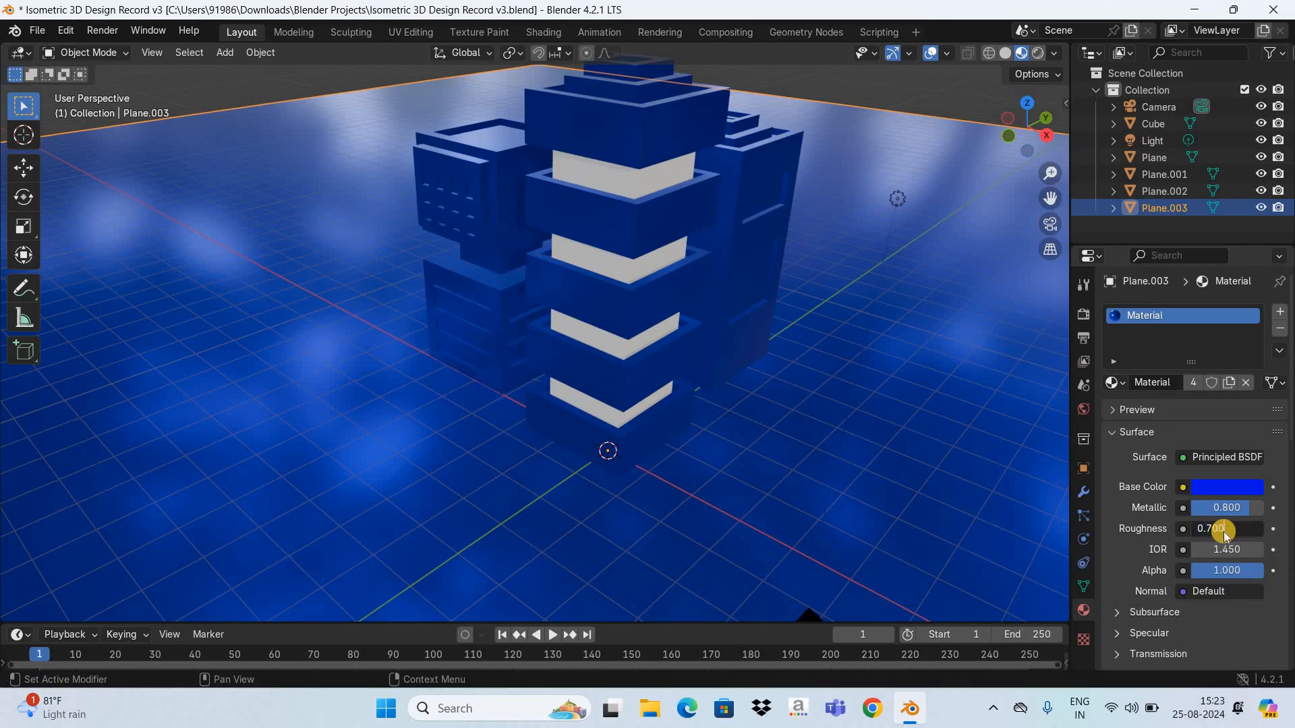
pyautogui.write('0.700')
pyautogui.press('Return')
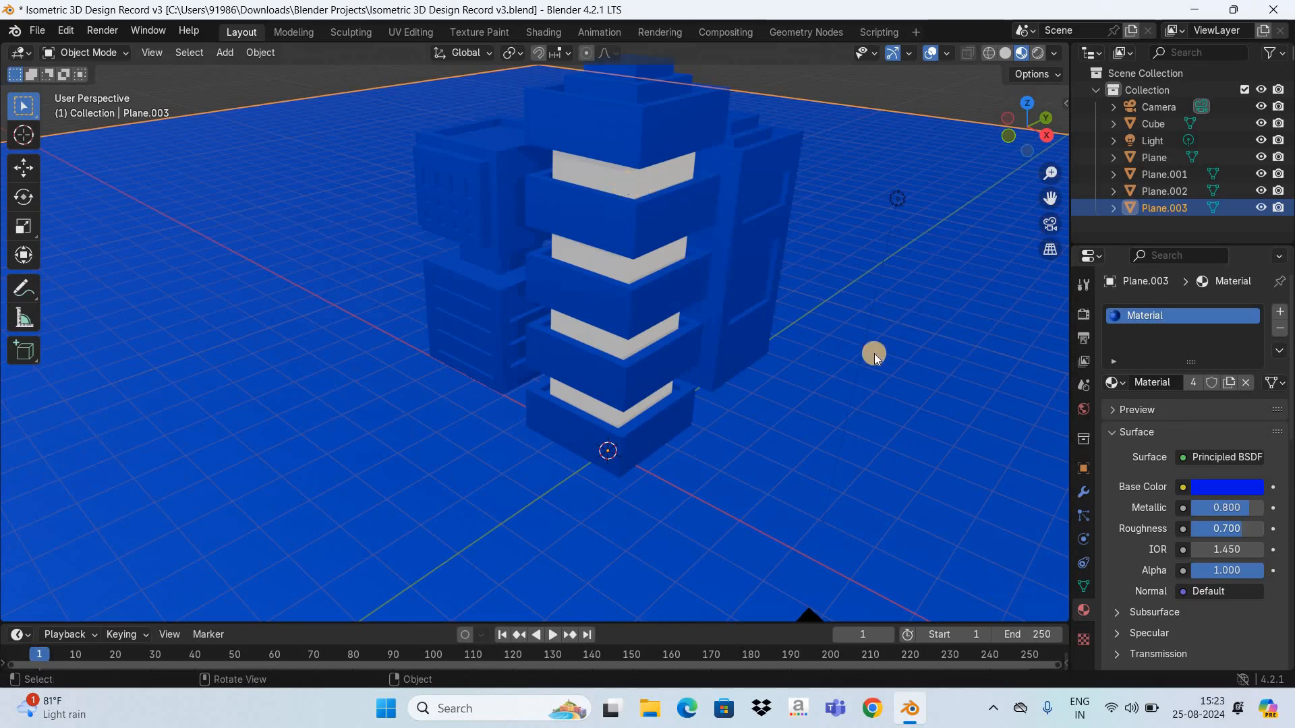
# Create a new material for the inner column of the stacked-block building and use Emission as its surface shader.
pyautogui.click(875, 358)
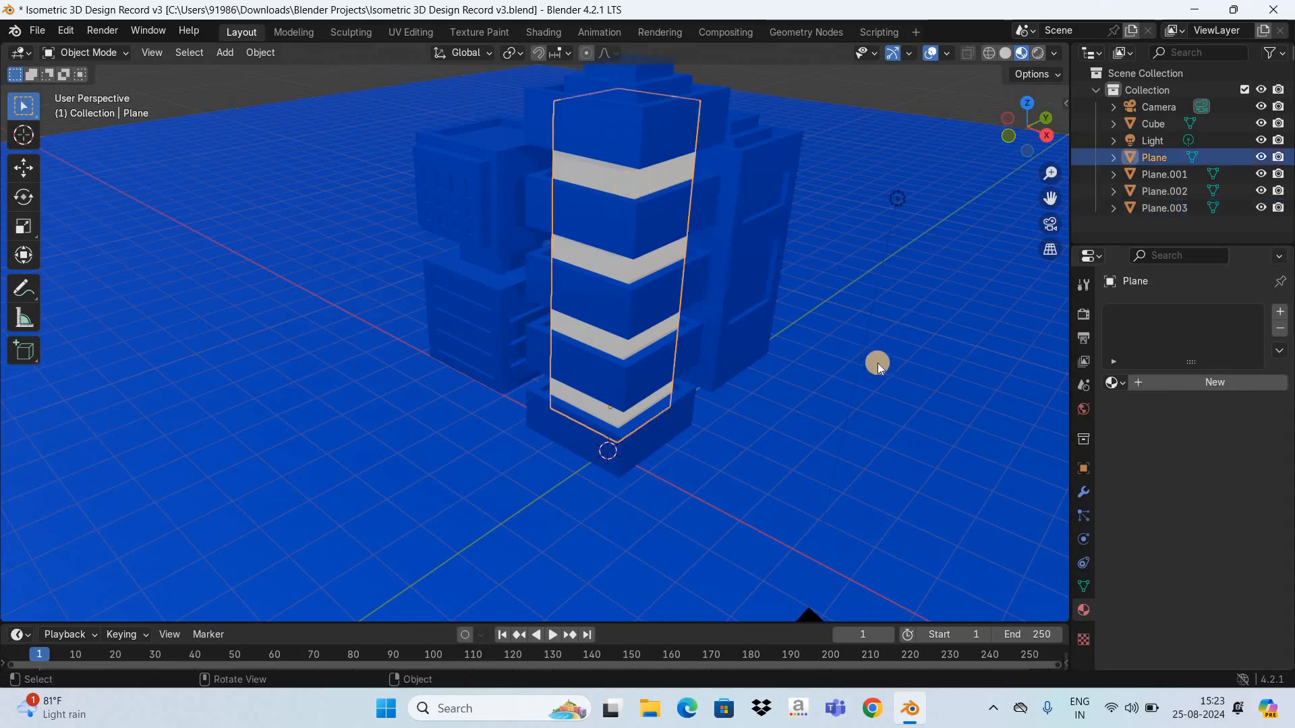
pyautogui.click(1198, 387)
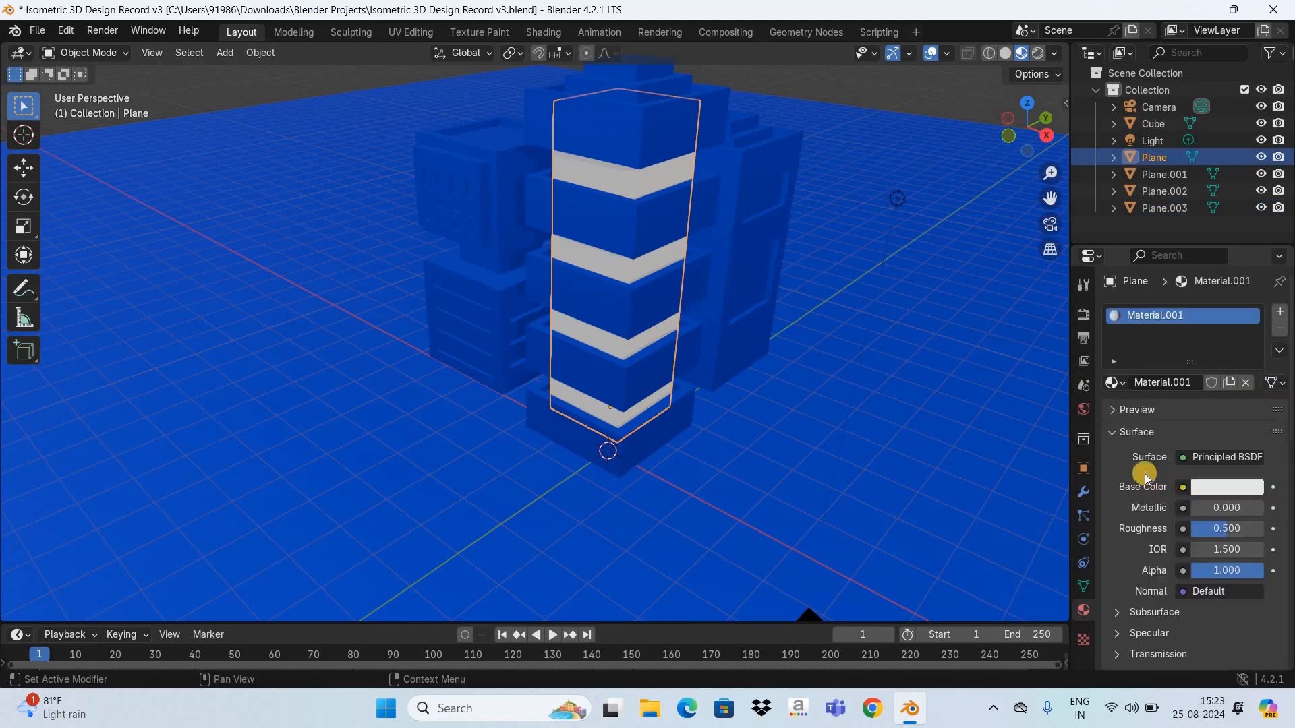
pyautogui.click(1231, 458)
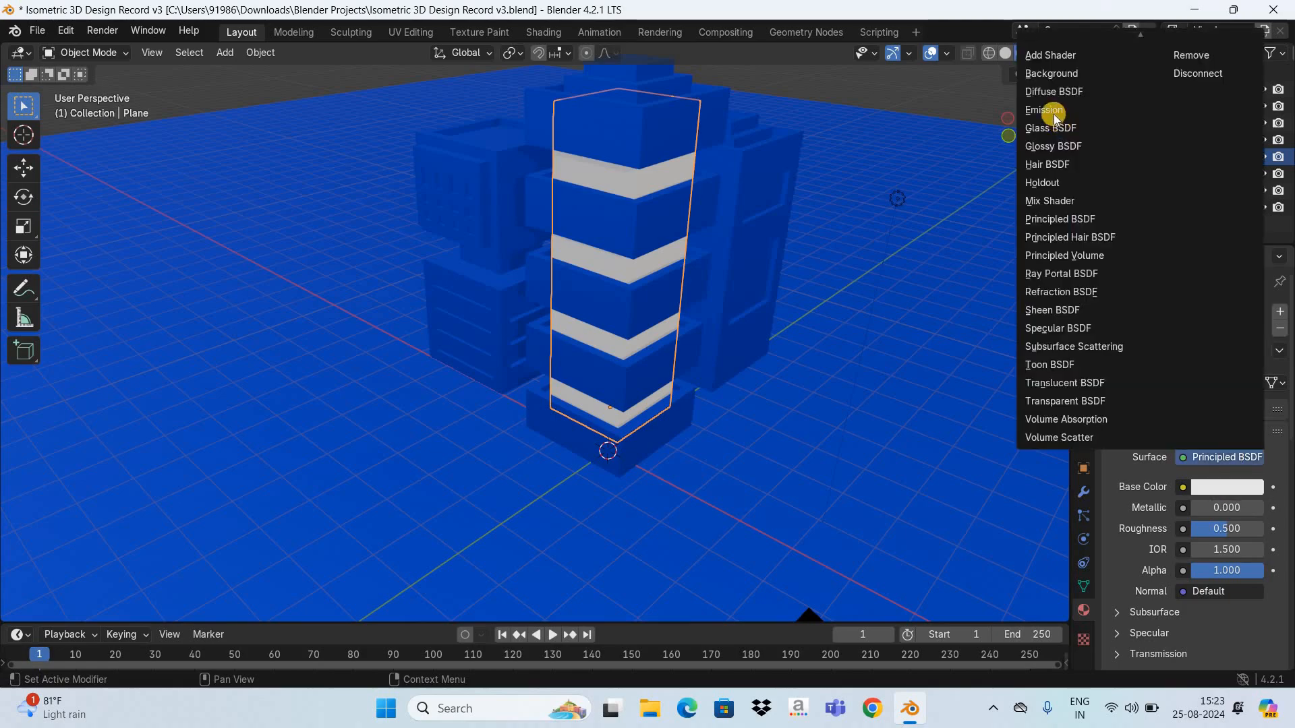
pyautogui.click(1053, 115)
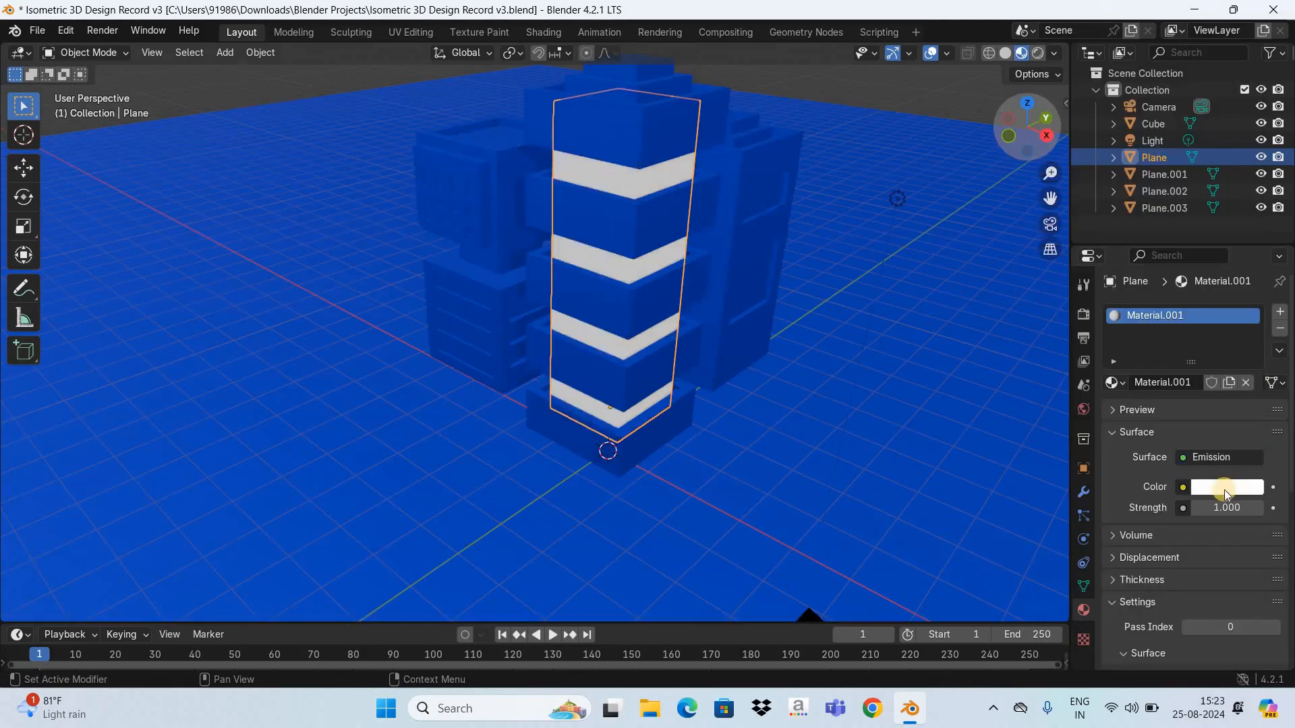
# Set the column's emission color to light pink (hue 0.817, saturation 0.404) and its strength to 5.
pyautogui.click(1224, 487)
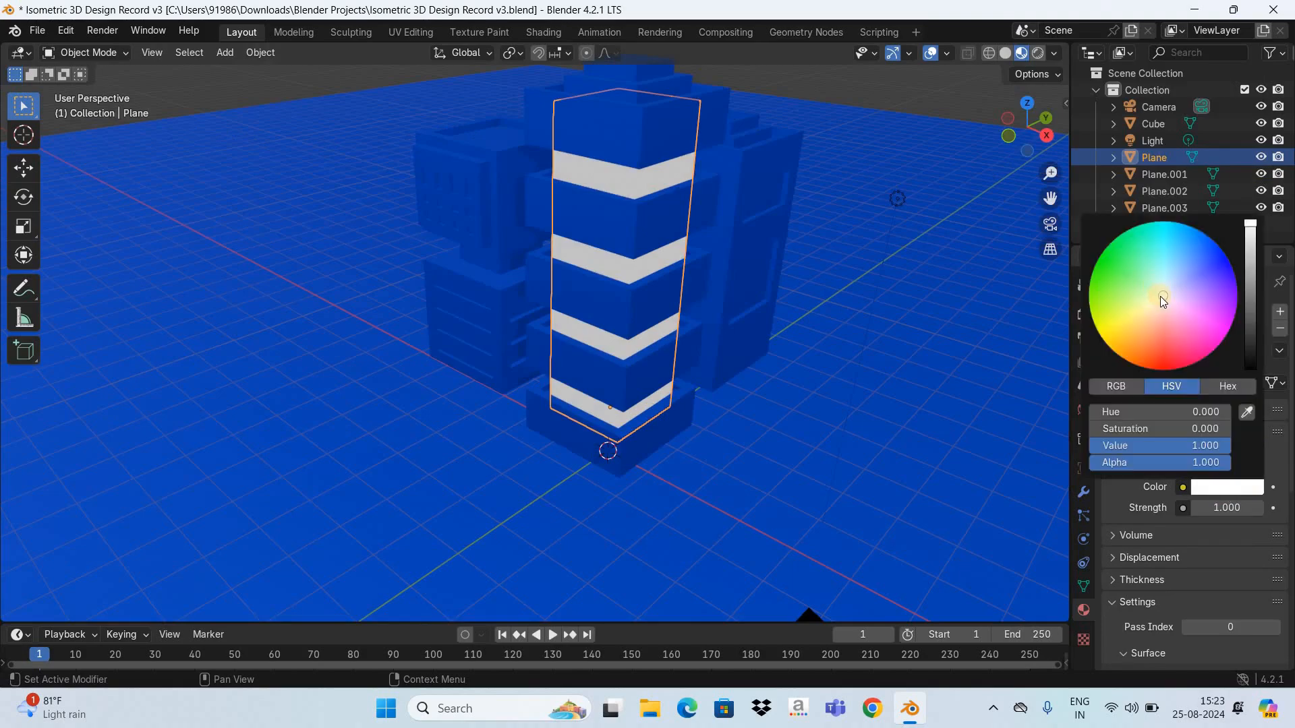
pyautogui.moveTo(1161, 297); pyautogui.dragTo(1178, 301)
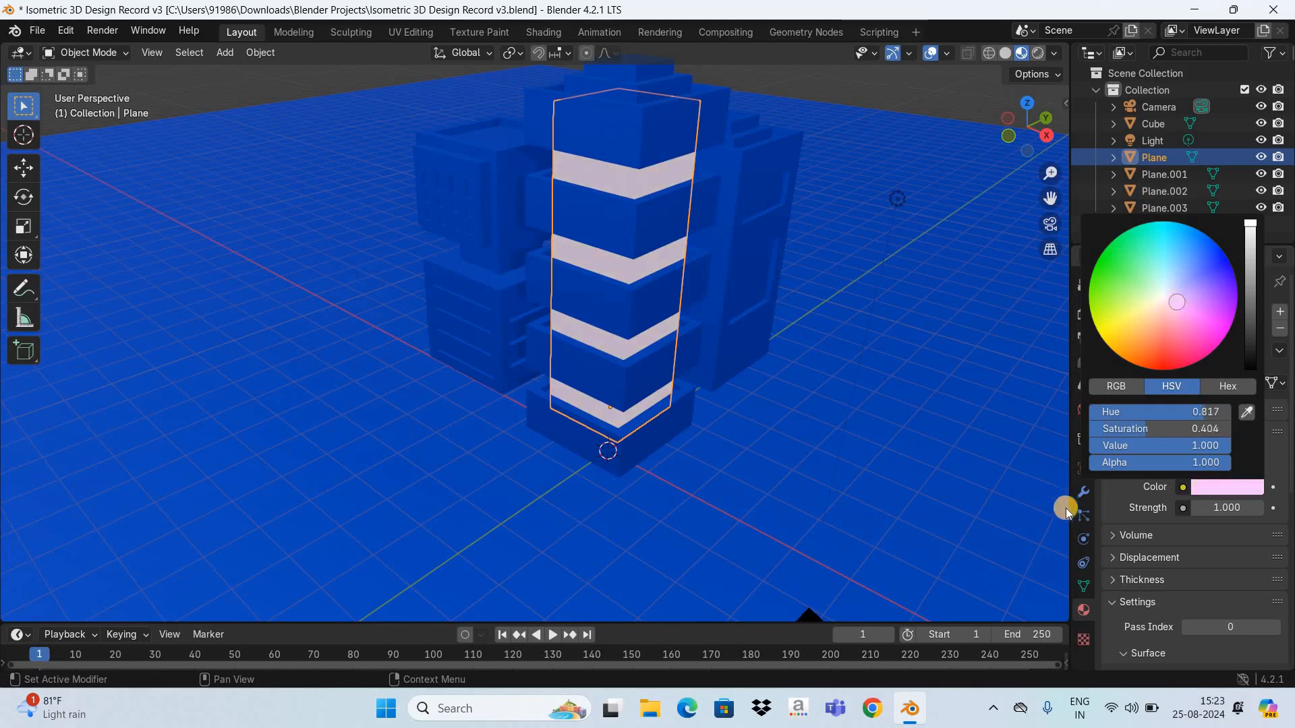
pyautogui.click(1223, 506)
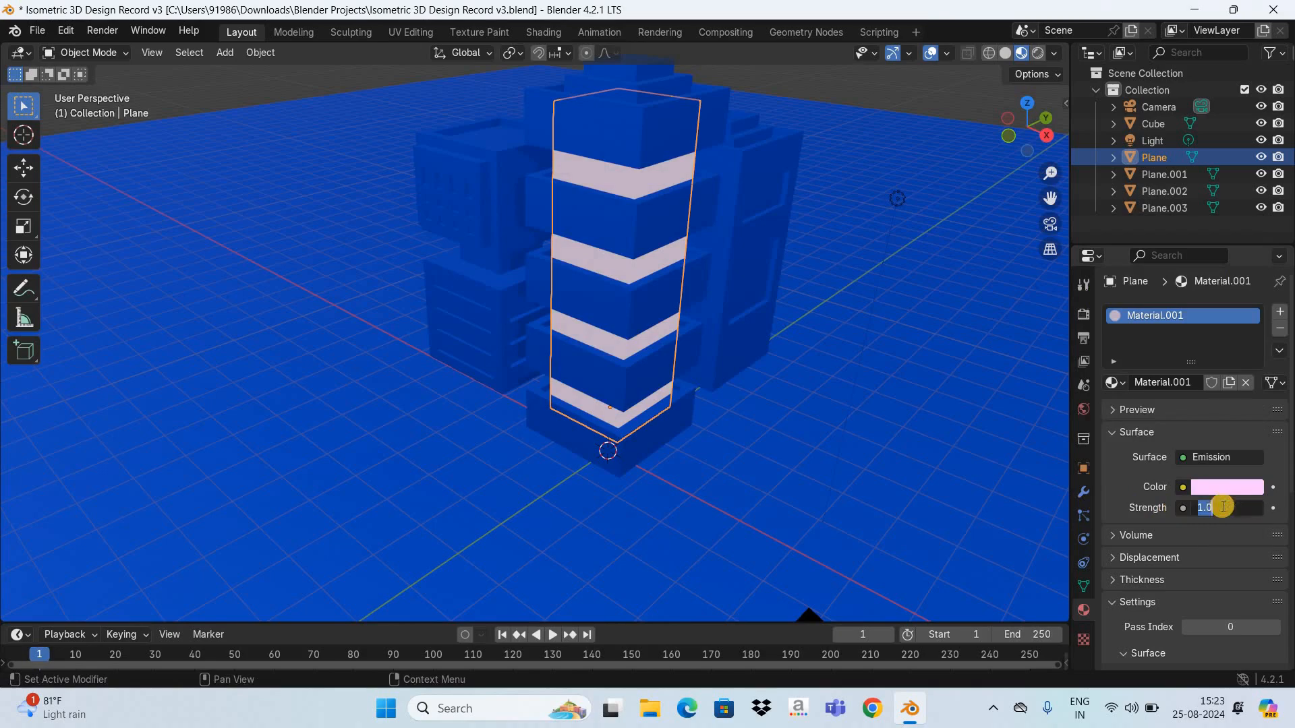
pyautogui.press('Return')
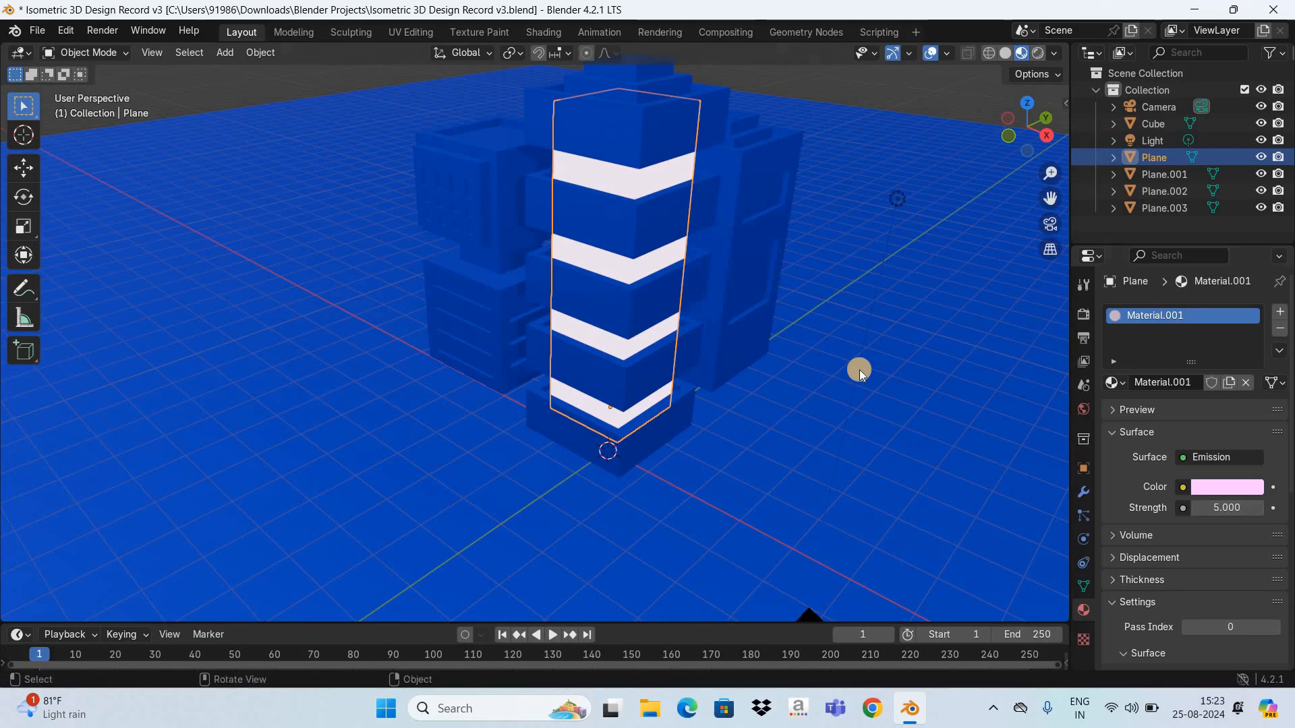
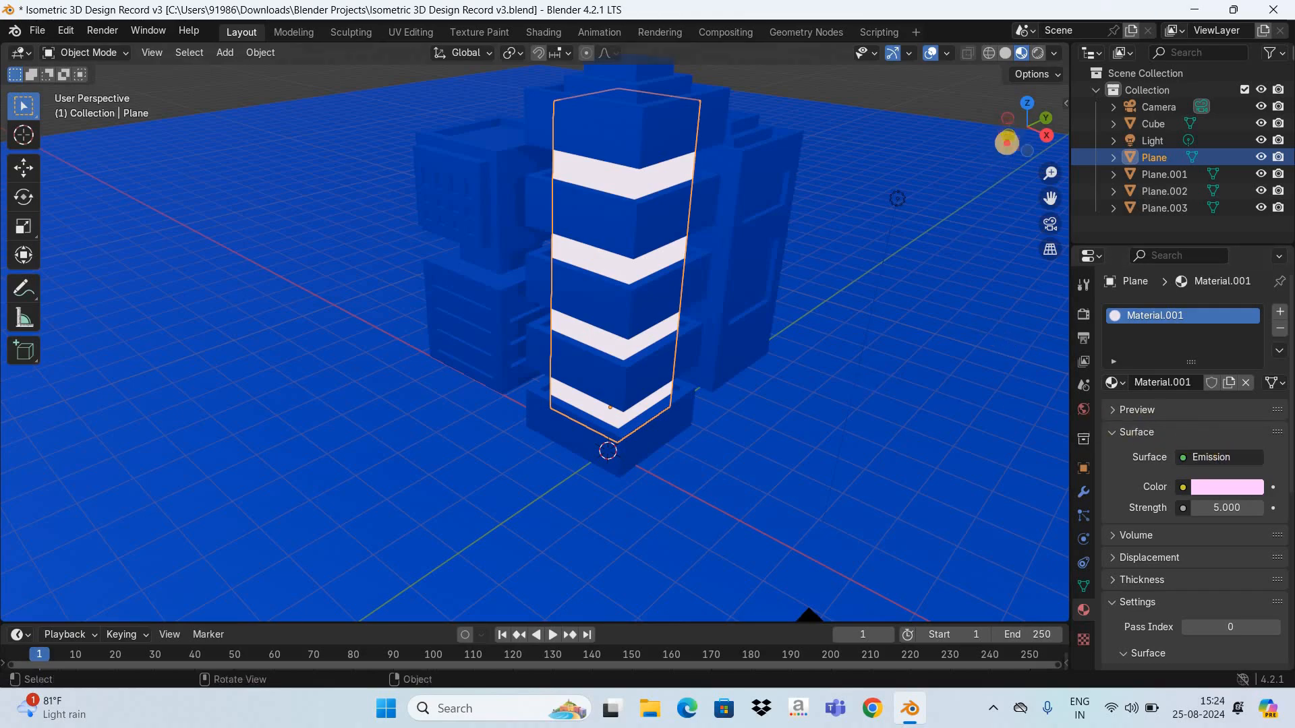
# Enter Edit Mode on the stacked-block tower (Cube) and select the rounded-square face at the centre of its roof.
pyautogui.moveTo(1006, 141); pyautogui.dragTo(717, 275)
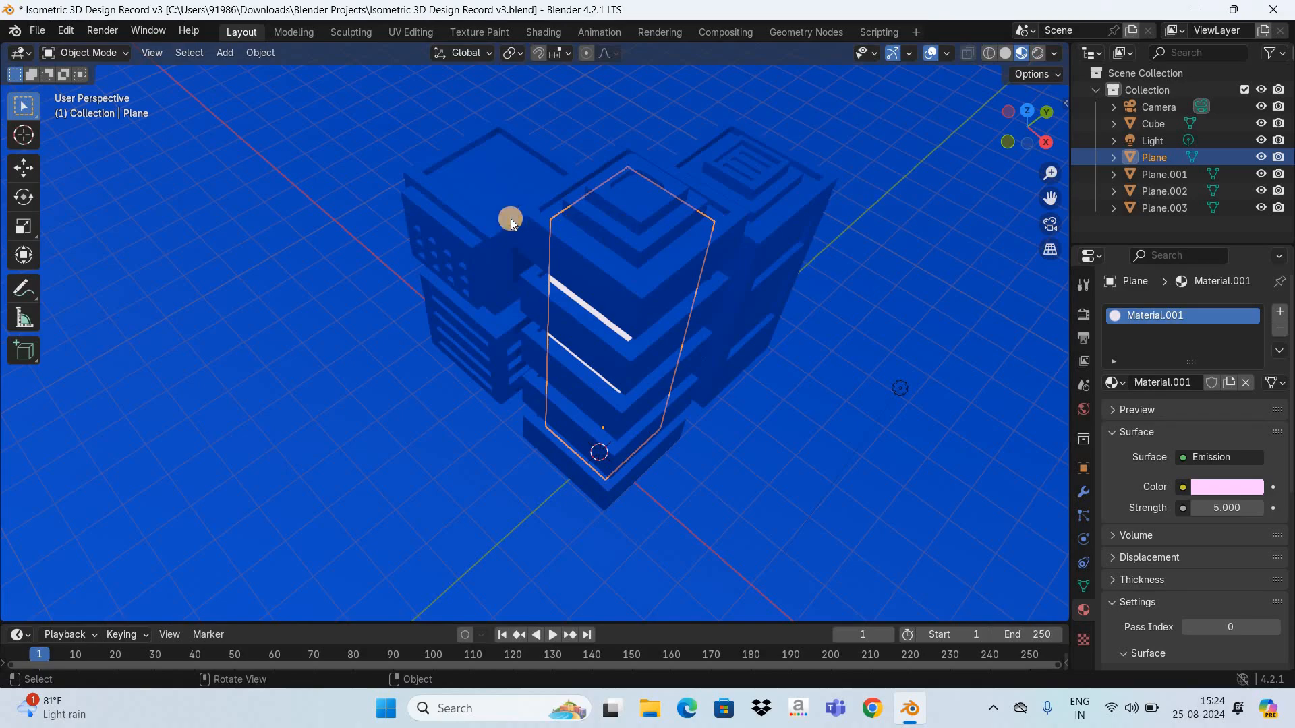
pyautogui.hotkey('ctrl', 'z')
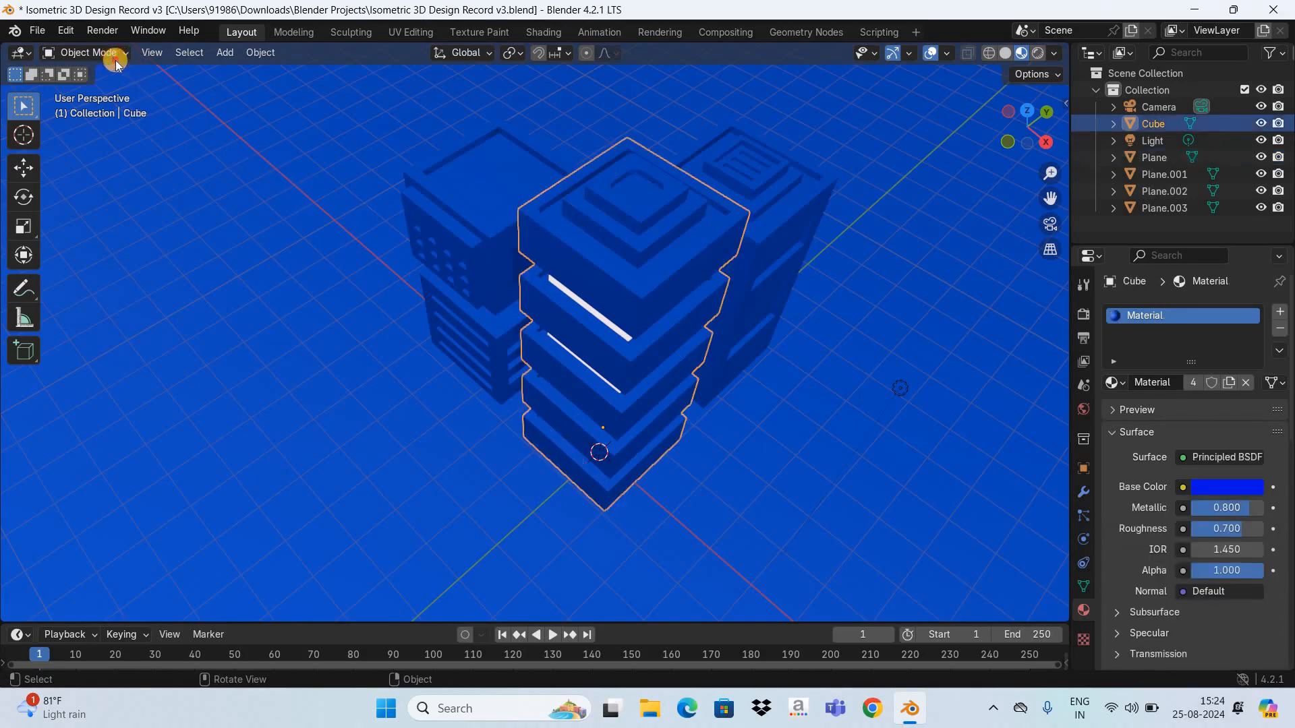
pyautogui.click(115, 58)
pyautogui.click(127, 86)
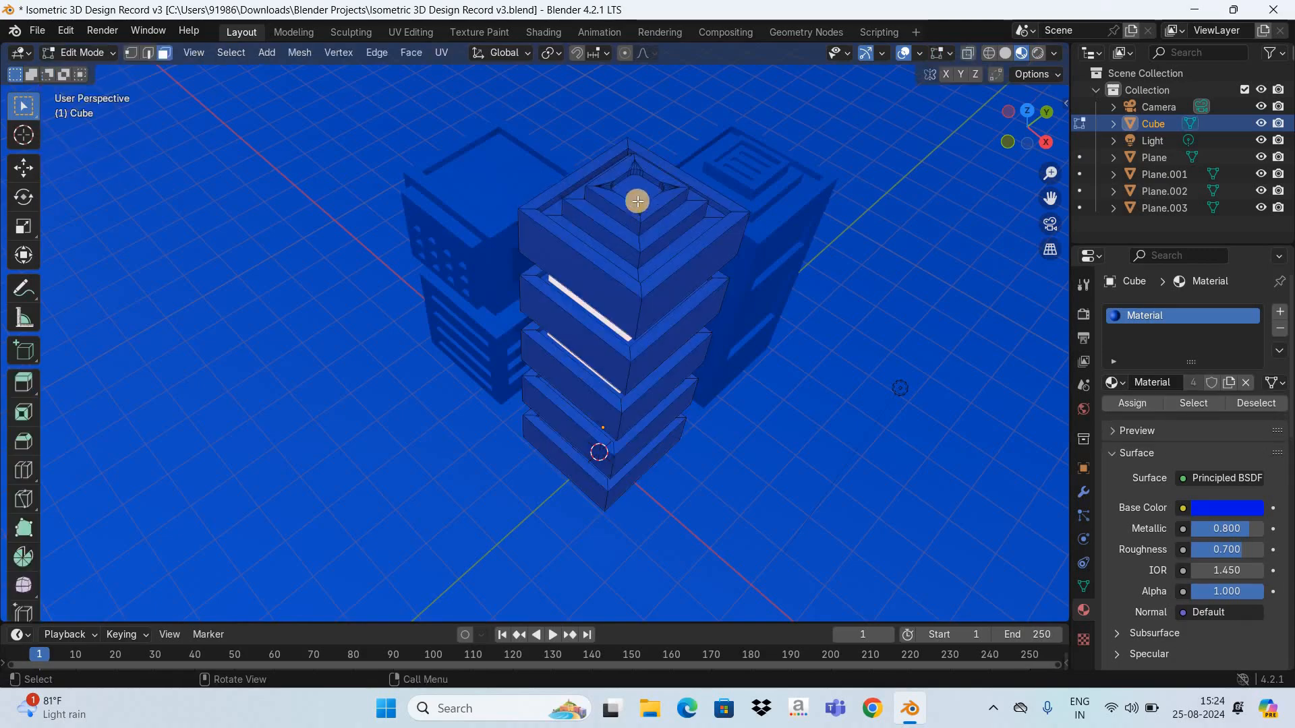
pyautogui.moveTo(965, 142); pyautogui.dragTo(1010, 113)
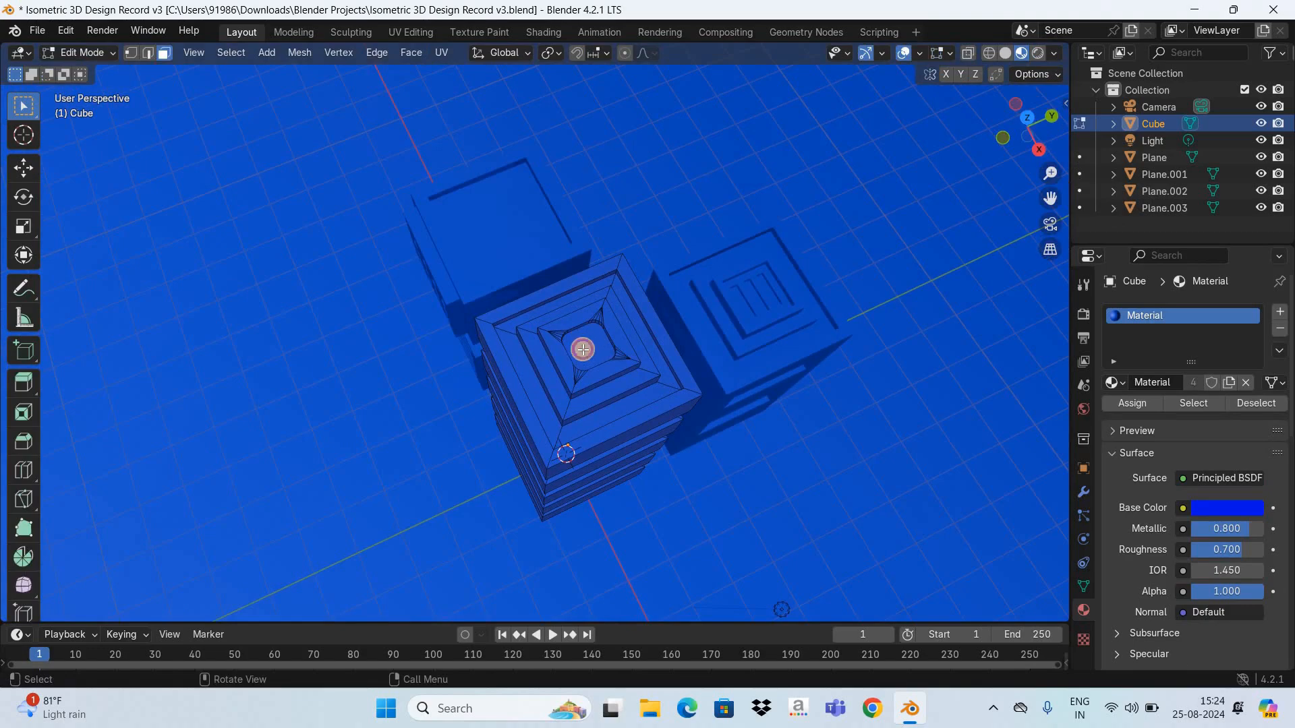
pyautogui.click(583, 350)
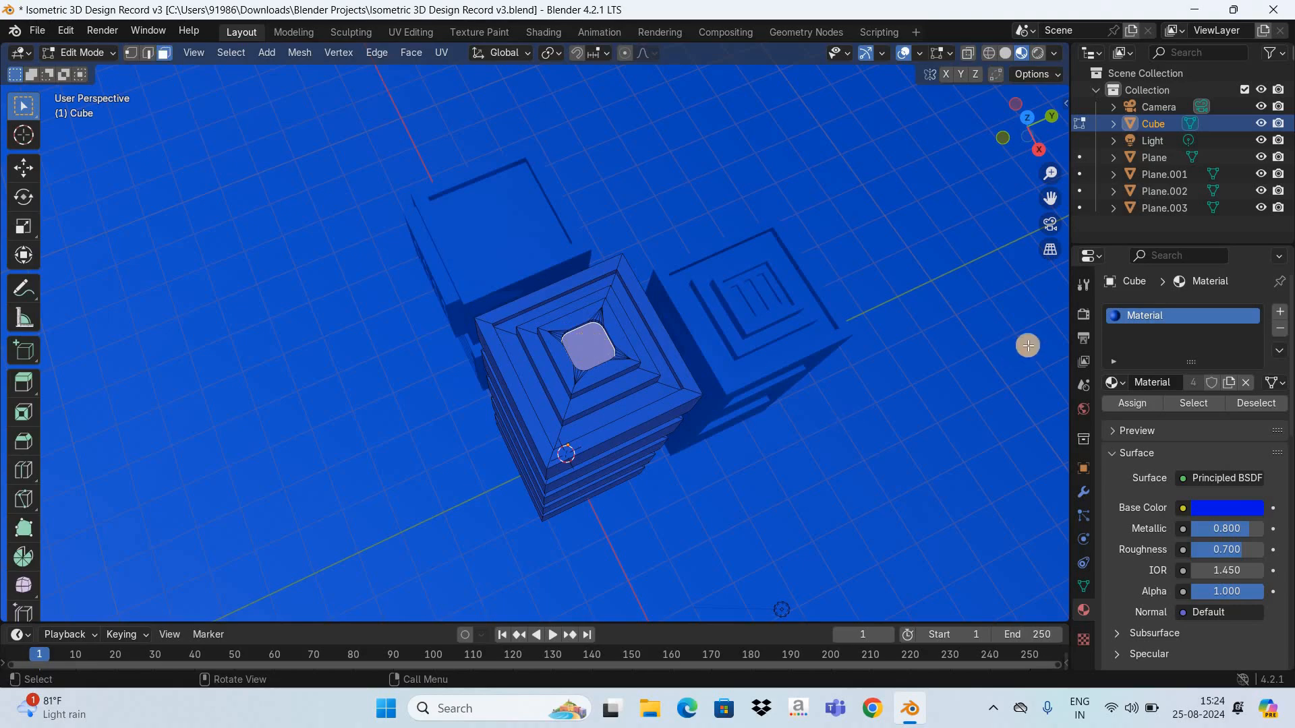
# Add a second material slot to the tower, assign Material.001 to the selected roof face, and return to Object Mode.
pyautogui.click(1280, 311)
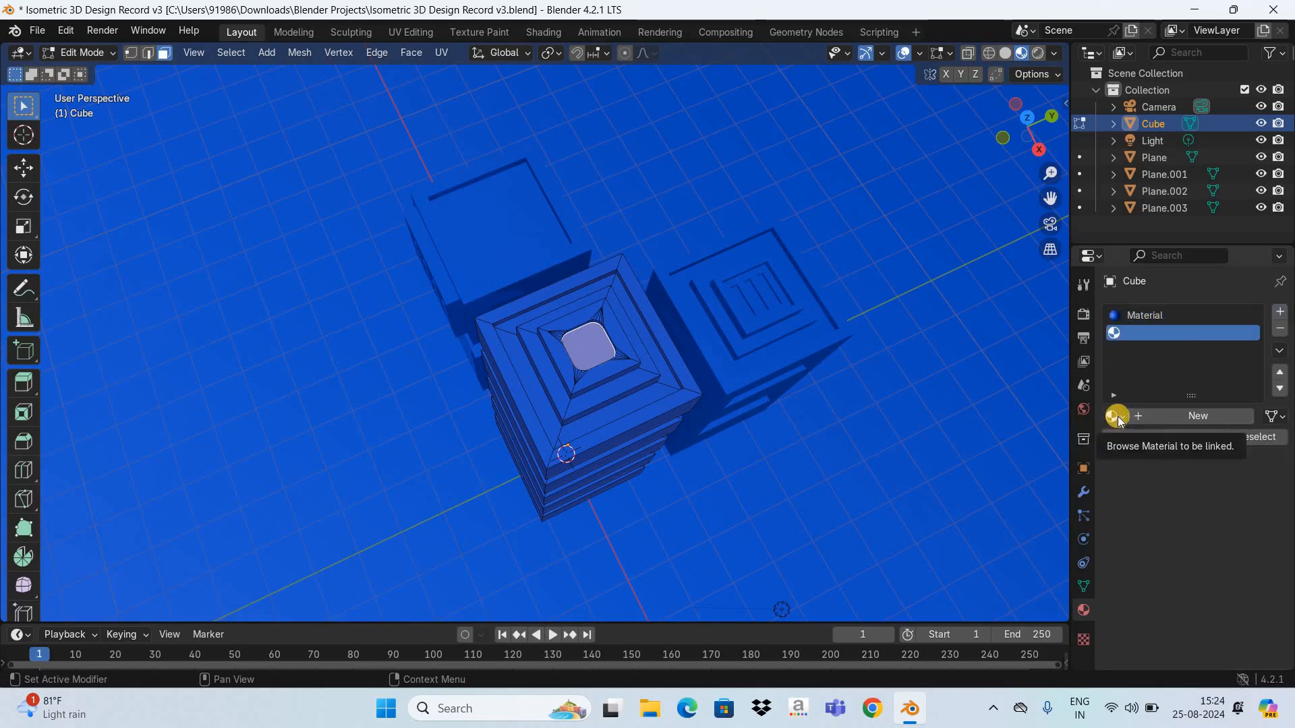
pyautogui.click(1114, 416)
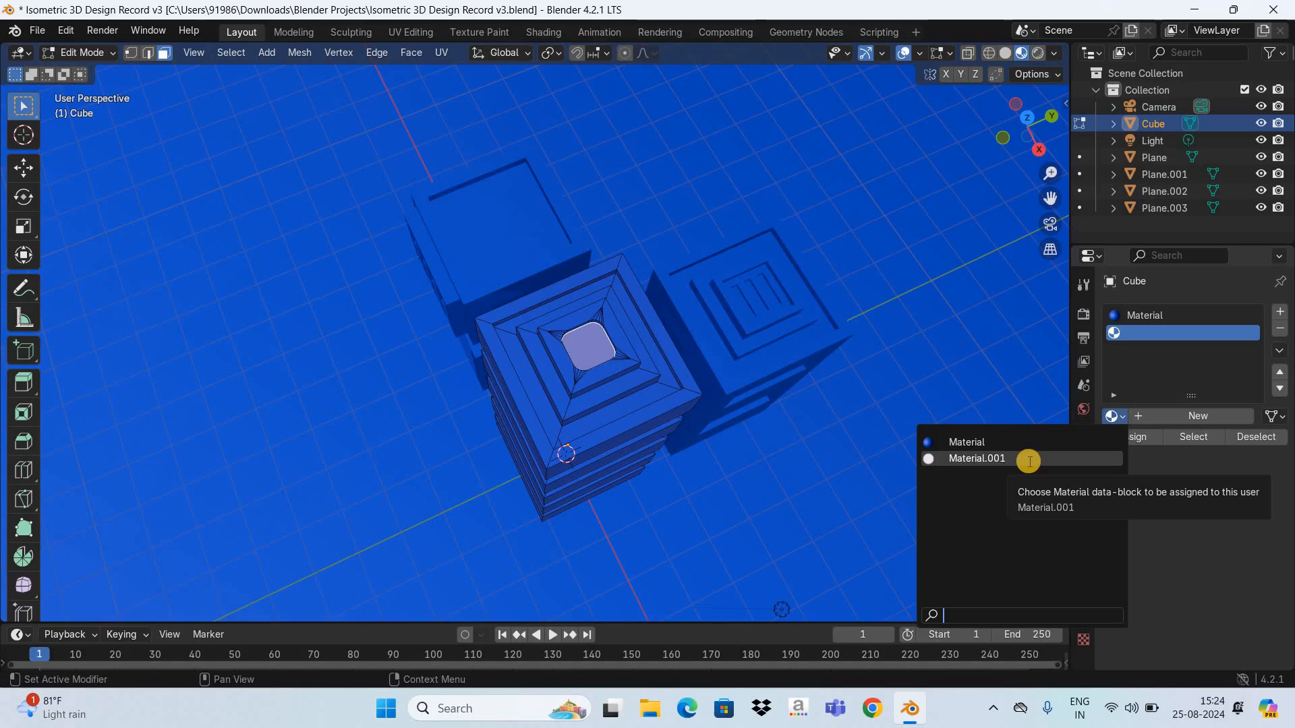
pyautogui.click(1055, 458)
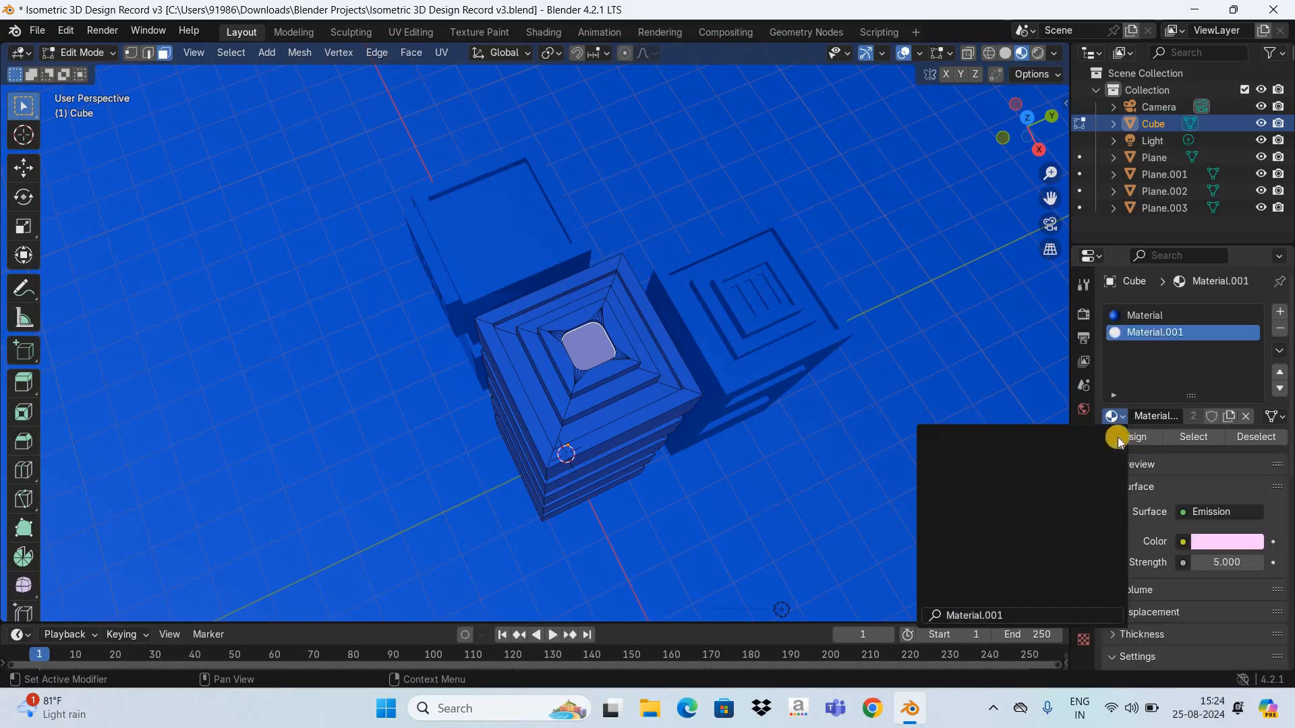
pyautogui.click(1122, 438)
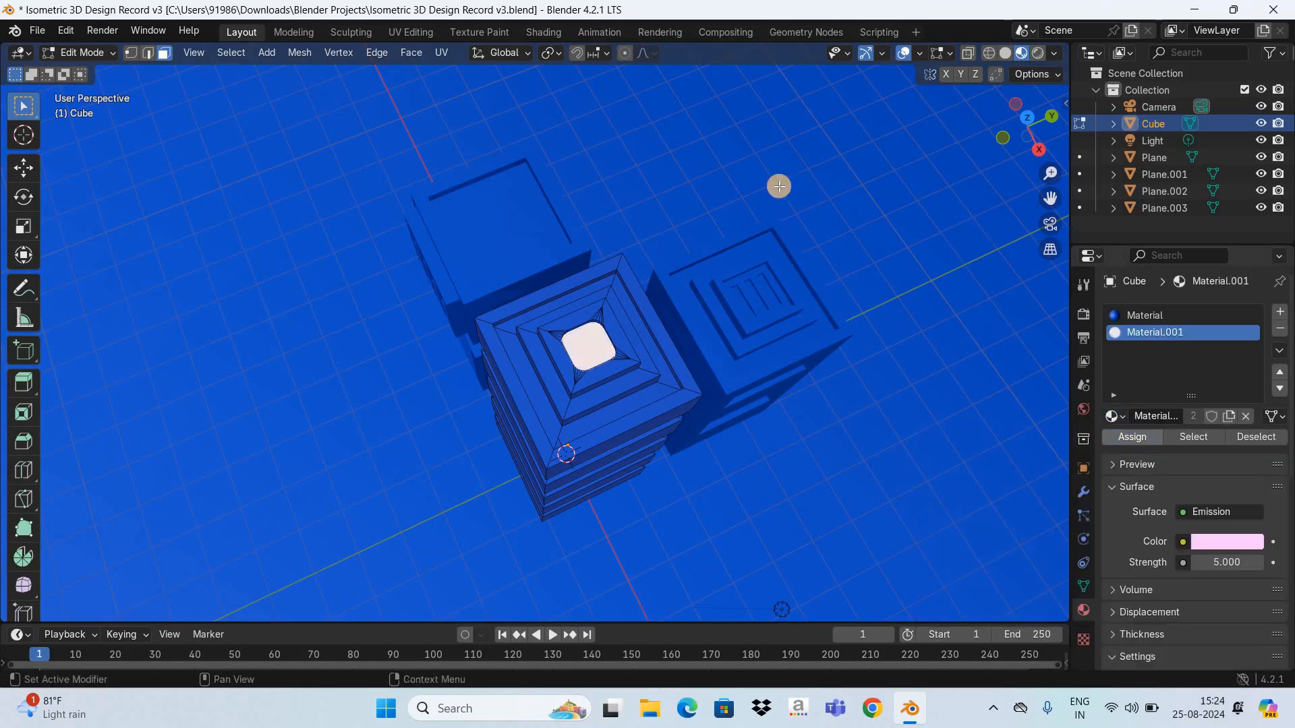
pyautogui.click(108, 51)
pyautogui.press('Tab')
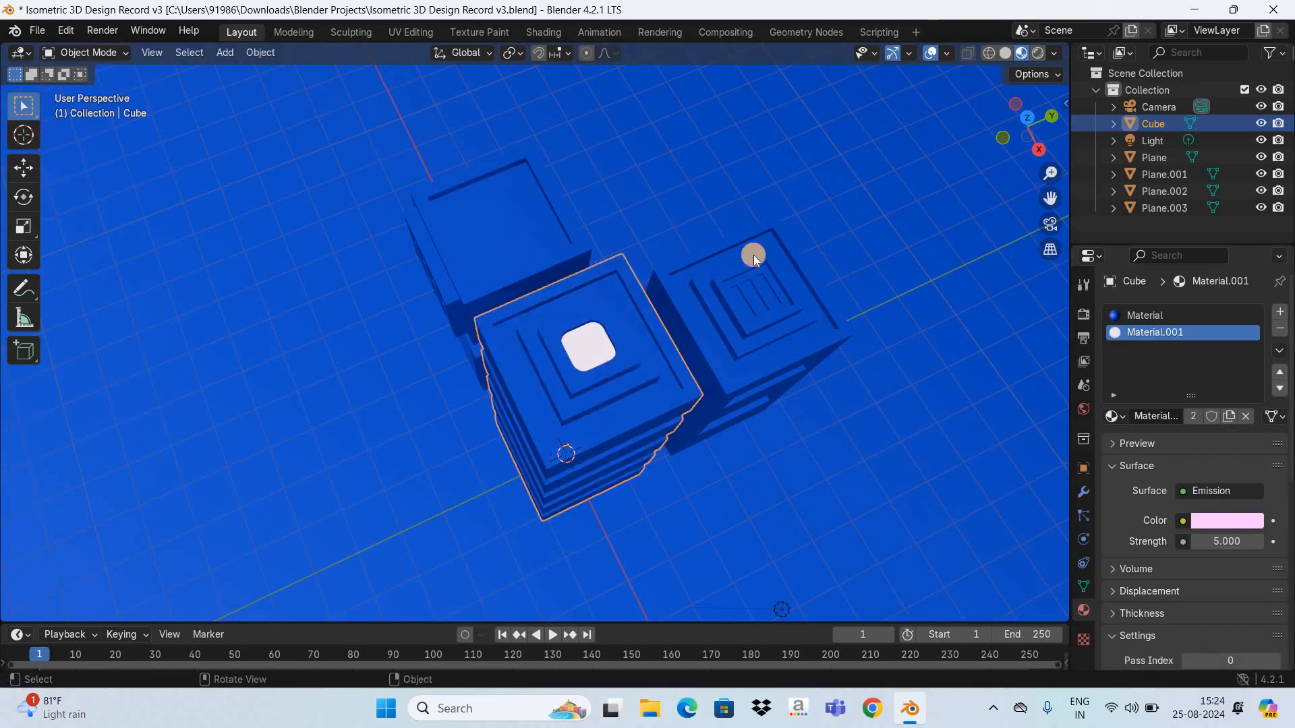
# Enter Edit Mode on Plane.001 and select three parallel strips of five recessed faces each in its roof grid.
pyautogui.click(735, 324)
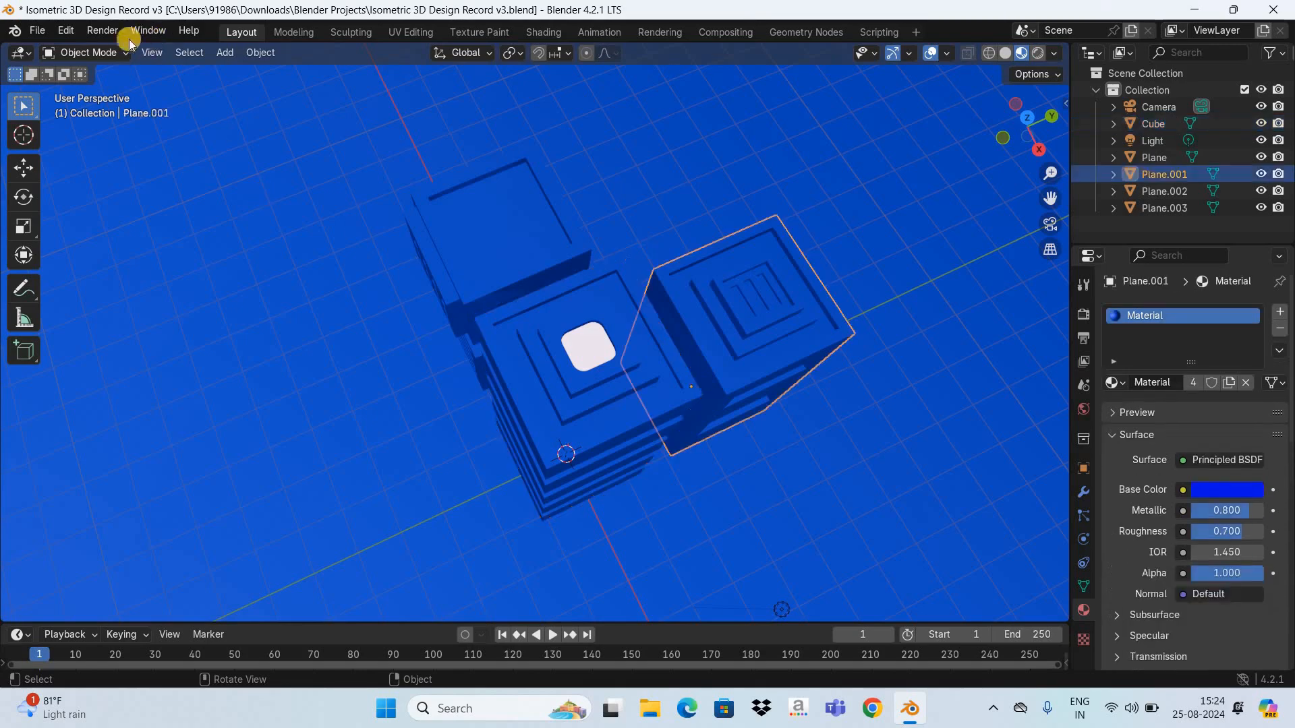
pyautogui.click(94, 52)
pyautogui.click(122, 75)
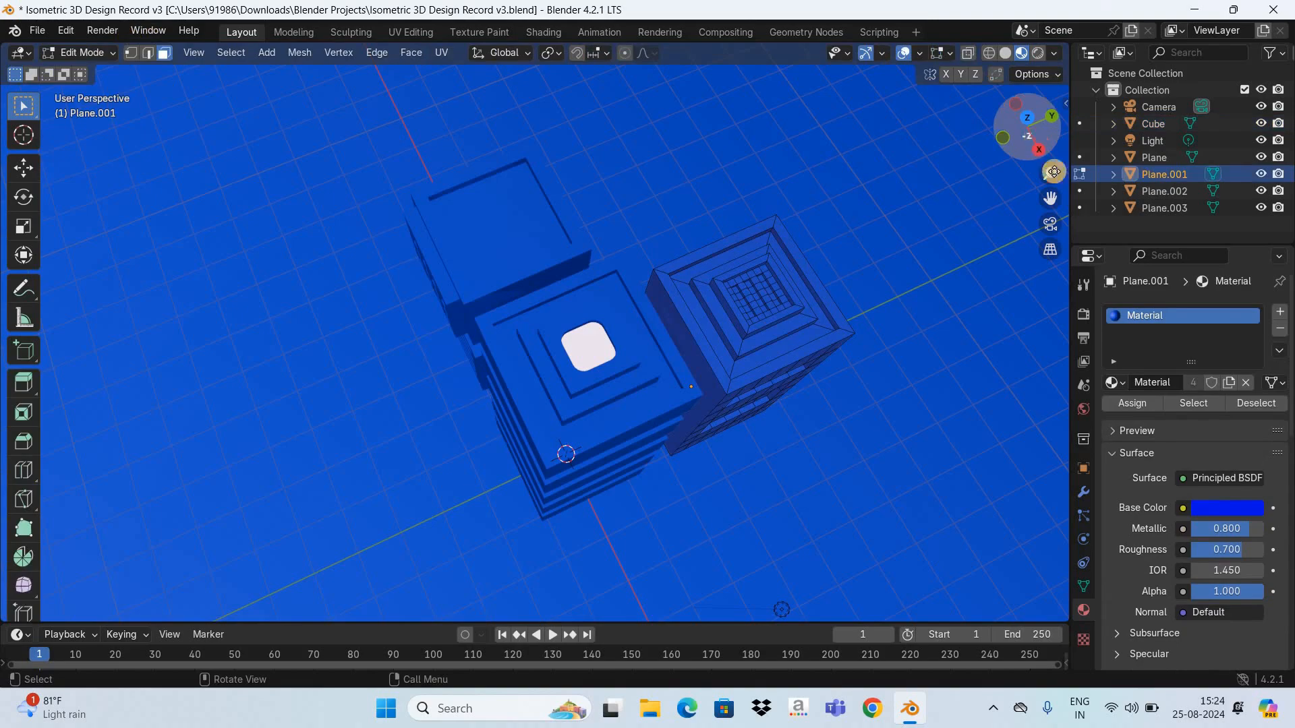
pyautogui.moveTo(1042, 145); pyautogui.dragTo(944, 209)
pyautogui.moveTo(1050, 199); pyautogui.dragTo(1011, 212)
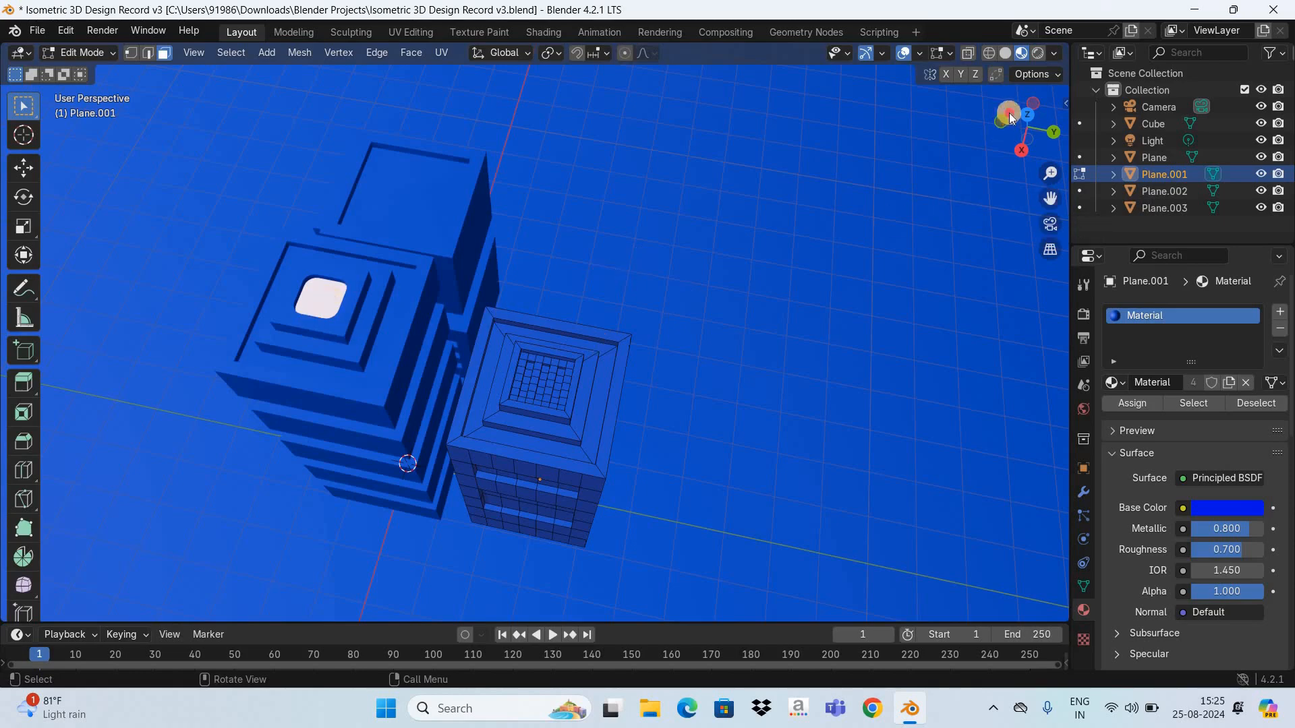
pyautogui.moveTo(1010, 118); pyautogui.dragTo(1049, 205)
pyautogui.scroll(2, 598, 499)
pyautogui.keyDown('shift'); pyautogui.moveTo(598, 500); pyautogui.dragTo(501, 417, button='middle'); pyautogui.keyUp('shift')
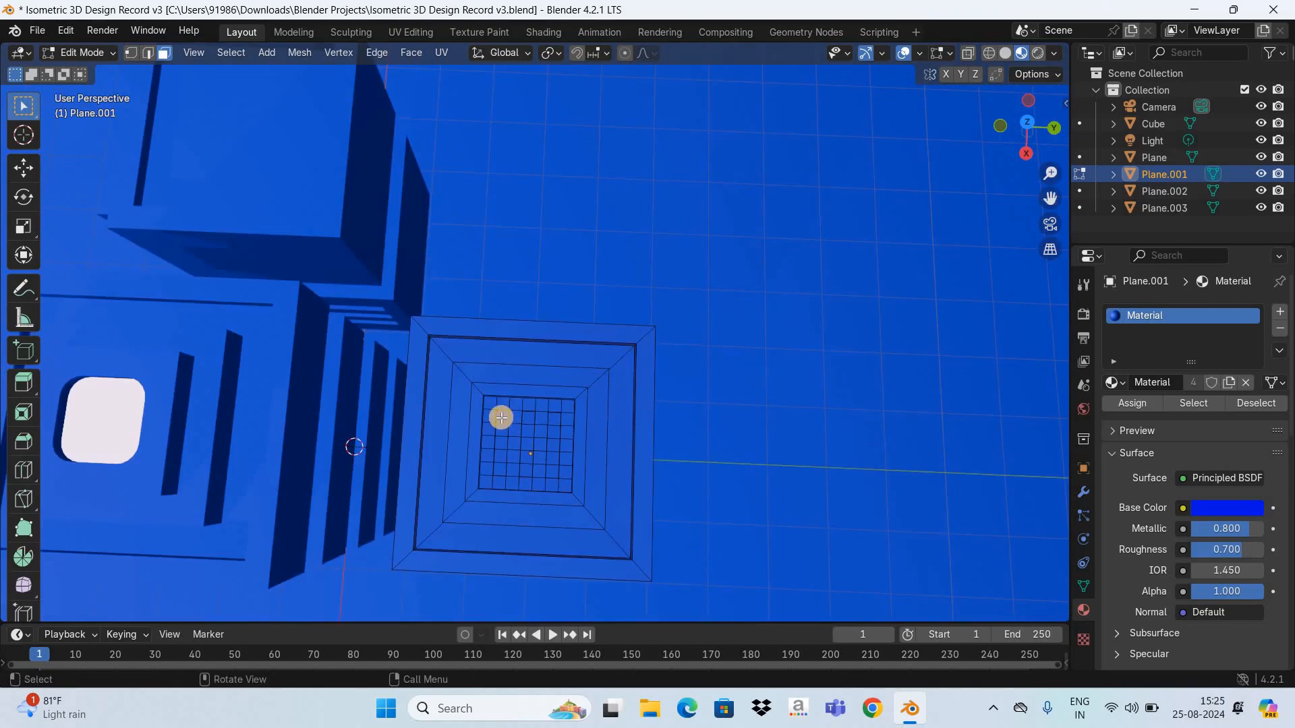
pyautogui.click(501, 417)
pyautogui.keyDown('shift'); pyautogui.click(503, 431); pyautogui.keyUp('shift')
pyautogui.keyDown('shift'); pyautogui.click(502, 445); pyautogui.keyUp('shift')
pyautogui.keyDown('shift'); pyautogui.click(501, 457); pyautogui.keyUp('shift')
pyautogui.keyDown('shift'); pyautogui.click(501, 470); pyautogui.keyUp('shift')
pyautogui.keyDown('shift'); pyautogui.click(530, 419); pyautogui.keyUp('shift')
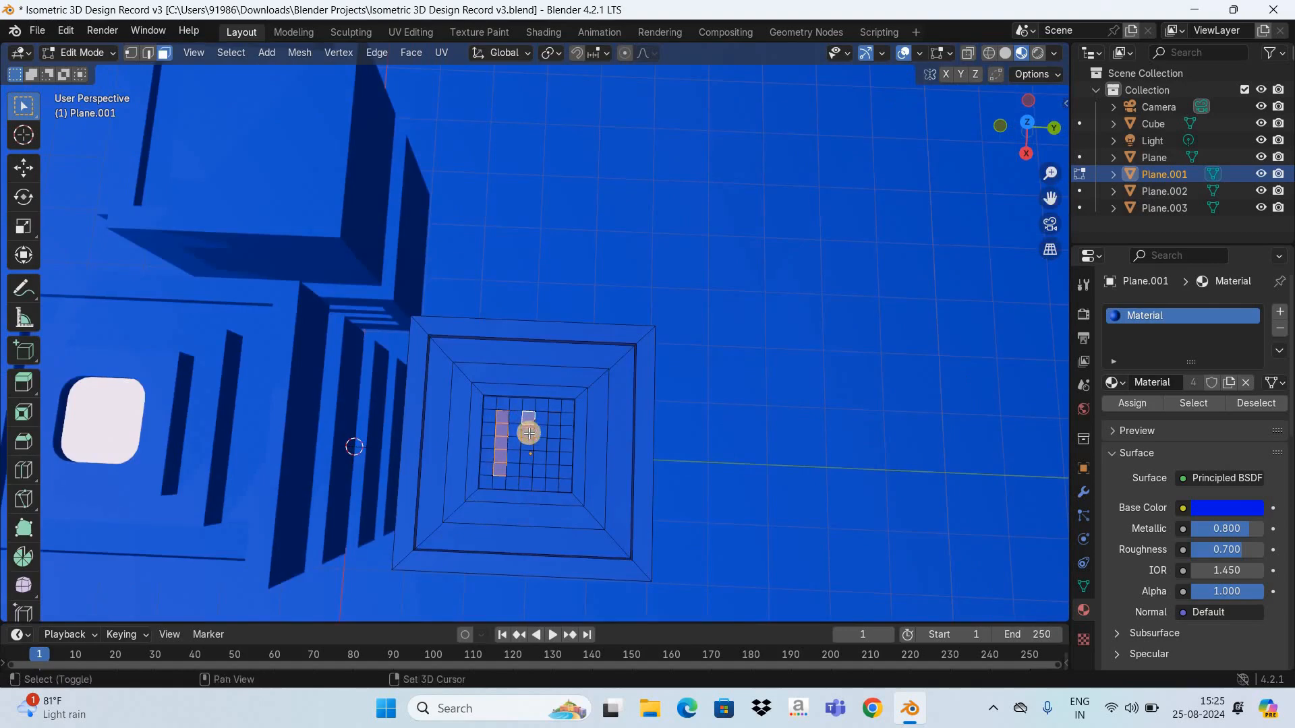
pyautogui.keyDown('shift'); pyautogui.click(528, 432); pyautogui.keyUp('shift')
pyautogui.keyDown('shift'); pyautogui.click(527, 445); pyautogui.keyUp('shift')
pyautogui.keyDown('shift'); pyautogui.click(527, 458); pyautogui.keyUp('shift')
pyautogui.keyDown('shift'); pyautogui.click(526, 470); pyautogui.keyUp('shift')
pyautogui.keyDown('shift'); pyautogui.click(553, 419); pyautogui.keyUp('shift')
pyautogui.keyDown('shift'); pyautogui.click(553, 433); pyautogui.keyUp('shift')
pyautogui.keyDown('shift'); pyautogui.click(553, 445); pyautogui.keyUp('shift')
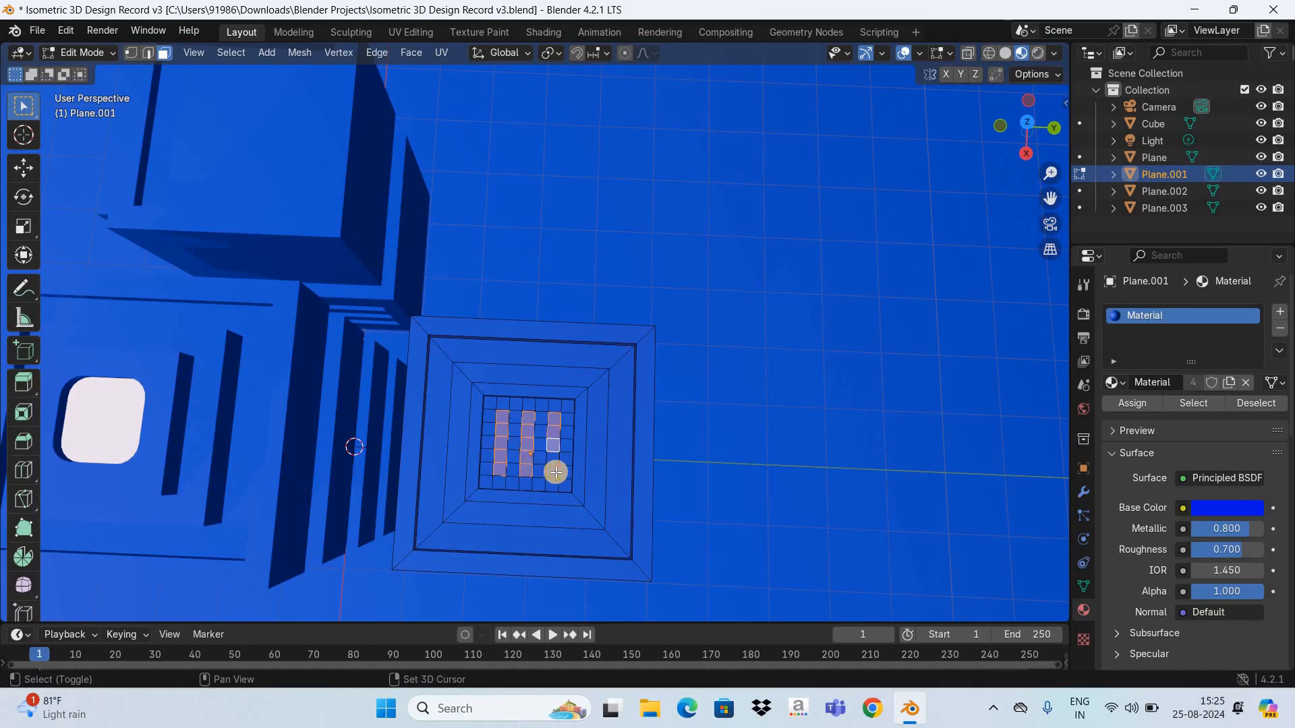
pyautogui.keyDown('shift'); pyautogui.click(553, 458); pyautogui.keyUp('shift')
pyautogui.keyDown('shift'); pyautogui.click(555, 471); pyautogui.keyUp('shift')
# Add the recessed window faces on Plane.001's front wall to the selection: five in the upper opening and ten in the lower.
pyautogui.moveTo(1005, 147); pyautogui.dragTo(1006, 71)
pyautogui.keyDown('shift'); pyautogui.click(496, 202); pyautogui.keyUp('shift')
pyautogui.keyDown('shift'); pyautogui.click(529, 205); pyautogui.keyUp('shift')
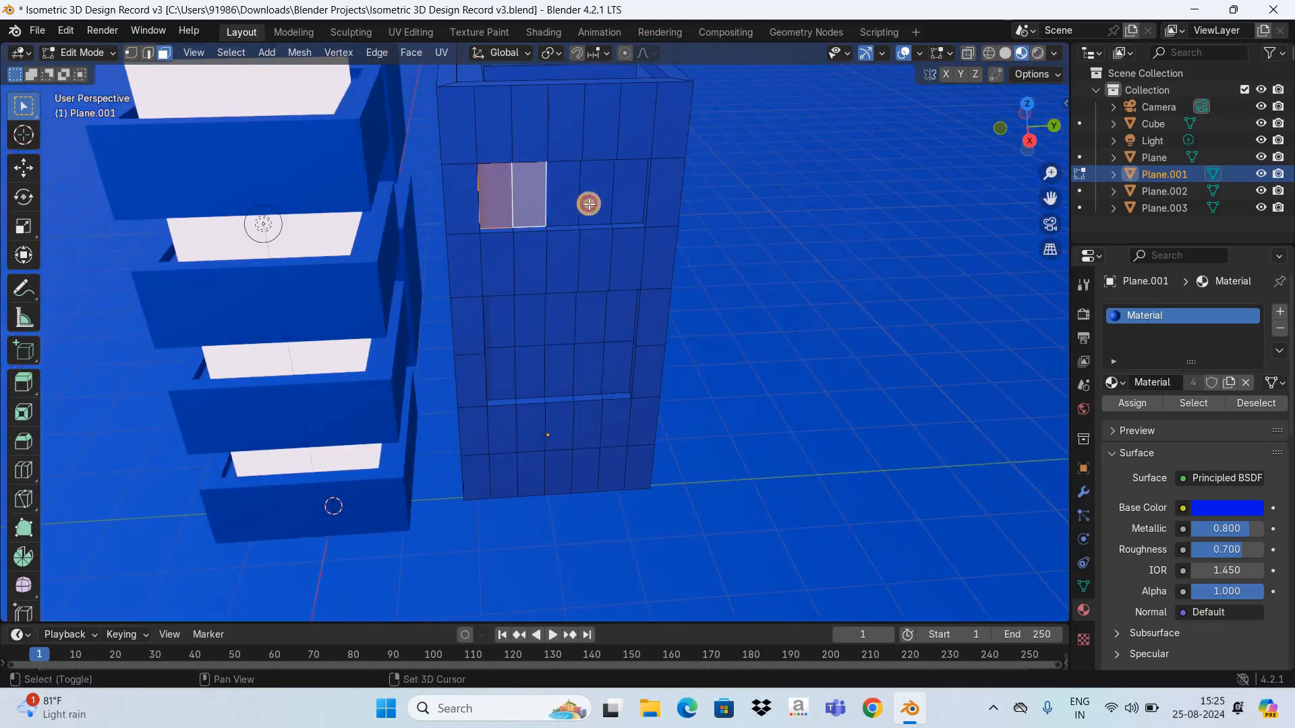
pyautogui.keyDown('shift'); pyautogui.click(562, 194); pyautogui.keyUp('shift')
pyautogui.keyDown('shift'); pyautogui.click(595, 194); pyautogui.keyUp('shift')
pyautogui.keyDown('shift'); pyautogui.click(628, 193); pyautogui.keyUp('shift')
pyautogui.keyDown('shift'); pyautogui.click(500, 323); pyautogui.keyUp('shift')
pyautogui.keyDown('shift'); pyautogui.click(500, 372); pyautogui.keyUp('shift')
pyautogui.keyDown('shift'); pyautogui.click(530, 321); pyautogui.keyUp('shift')
pyautogui.keyDown('shift'); pyautogui.click(530, 372); pyautogui.keyUp('shift')
pyautogui.keyDown('shift'); pyautogui.click(570, 334); pyautogui.keyUp('shift')
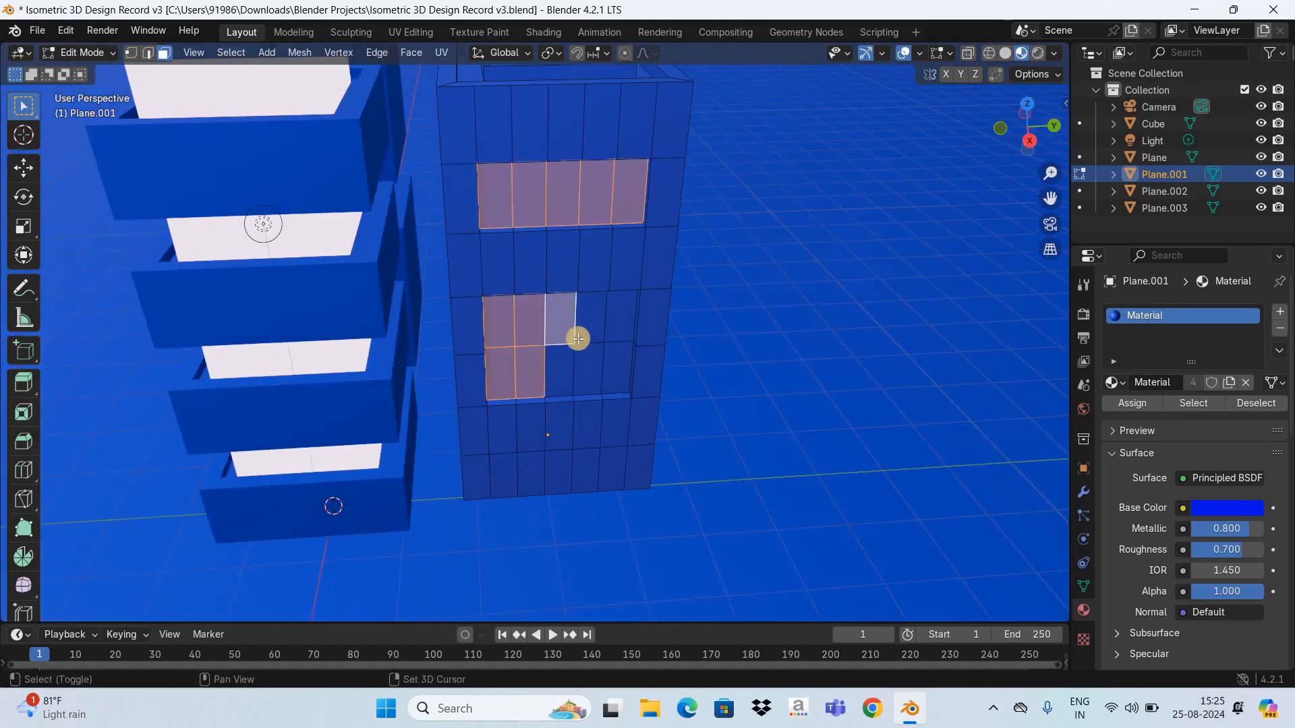
pyautogui.keyDown('shift'); pyautogui.click(560, 372); pyautogui.keyUp('shift')
pyautogui.keyDown('shift'); pyautogui.click(587, 373); pyautogui.keyUp('shift')
pyautogui.keyDown('shift'); pyautogui.click(589, 317); pyautogui.keyUp('shift')
pyautogui.keyDown('shift'); pyautogui.click(619, 317); pyautogui.keyUp('shift')
pyautogui.keyDown('shift'); pyautogui.click(616, 365); pyautogui.keyUp('shift')
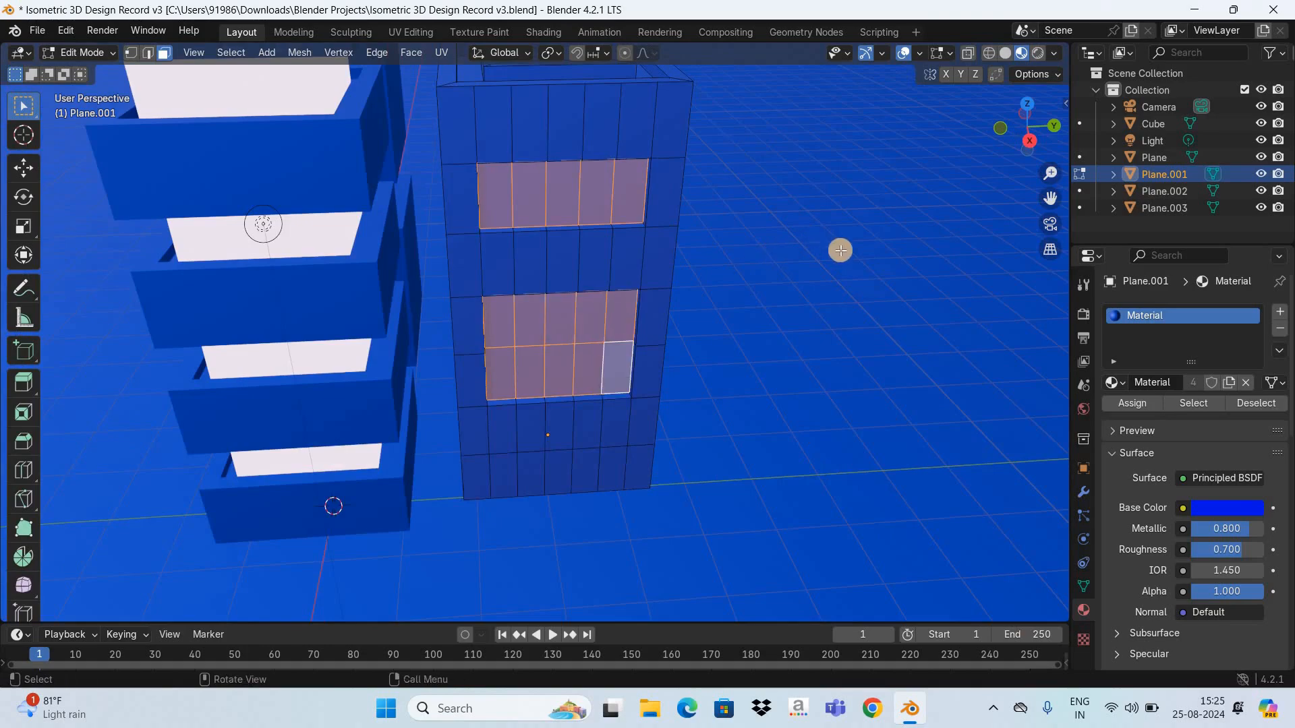
# Add a second material slot to Plane.001, assign Material.001 to the selected roof and window faces, and return to Object Mode.
pyautogui.click(1279, 311)
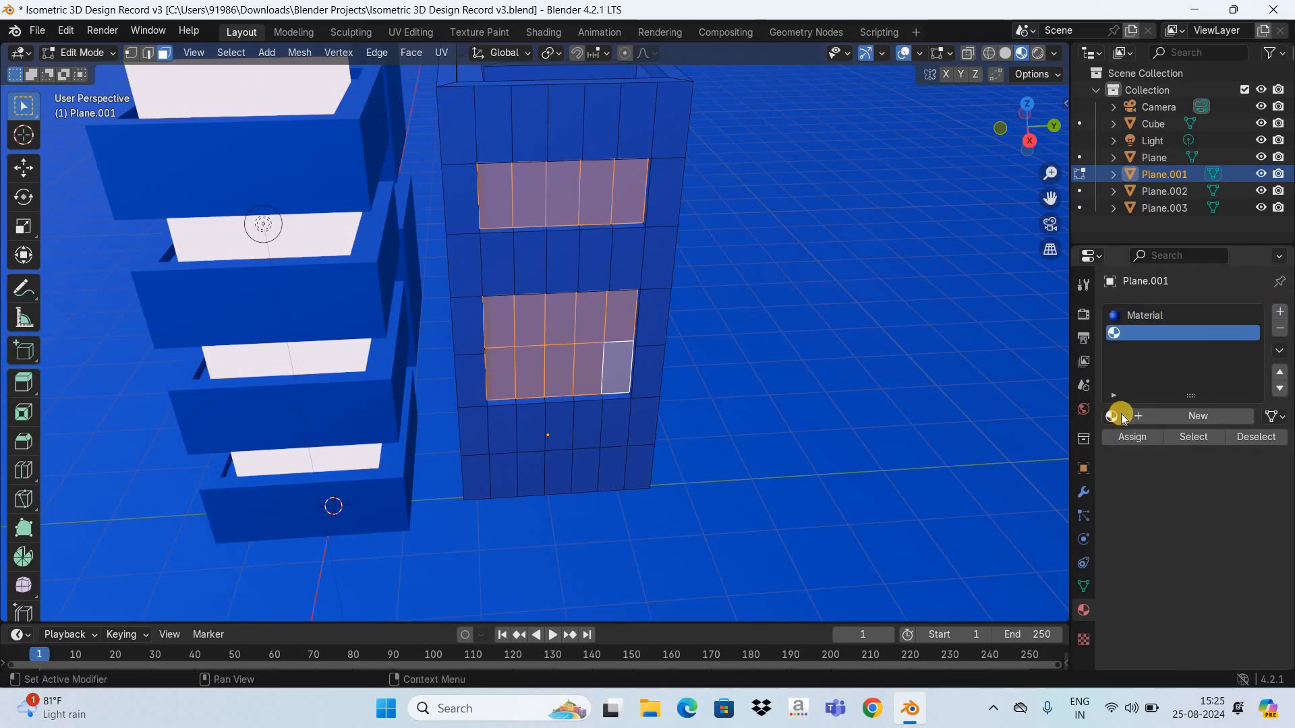
pyautogui.click(1113, 416)
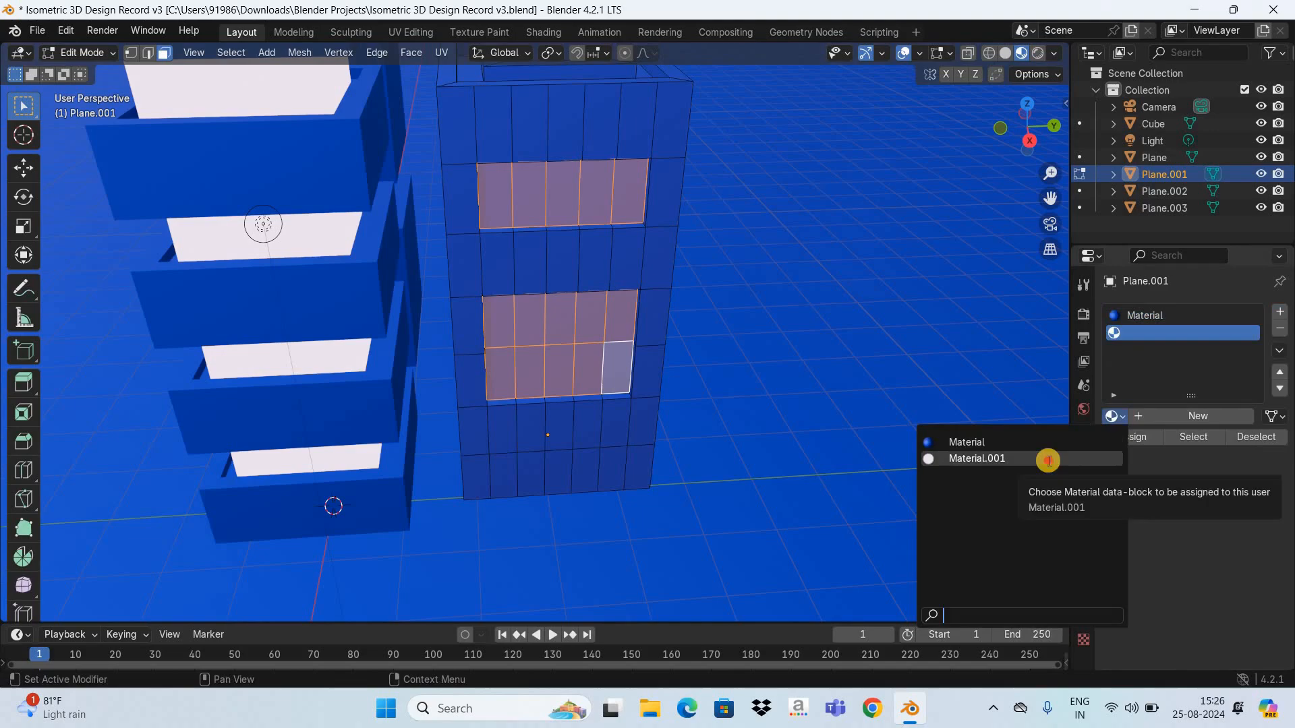
pyautogui.click(1111, 453)
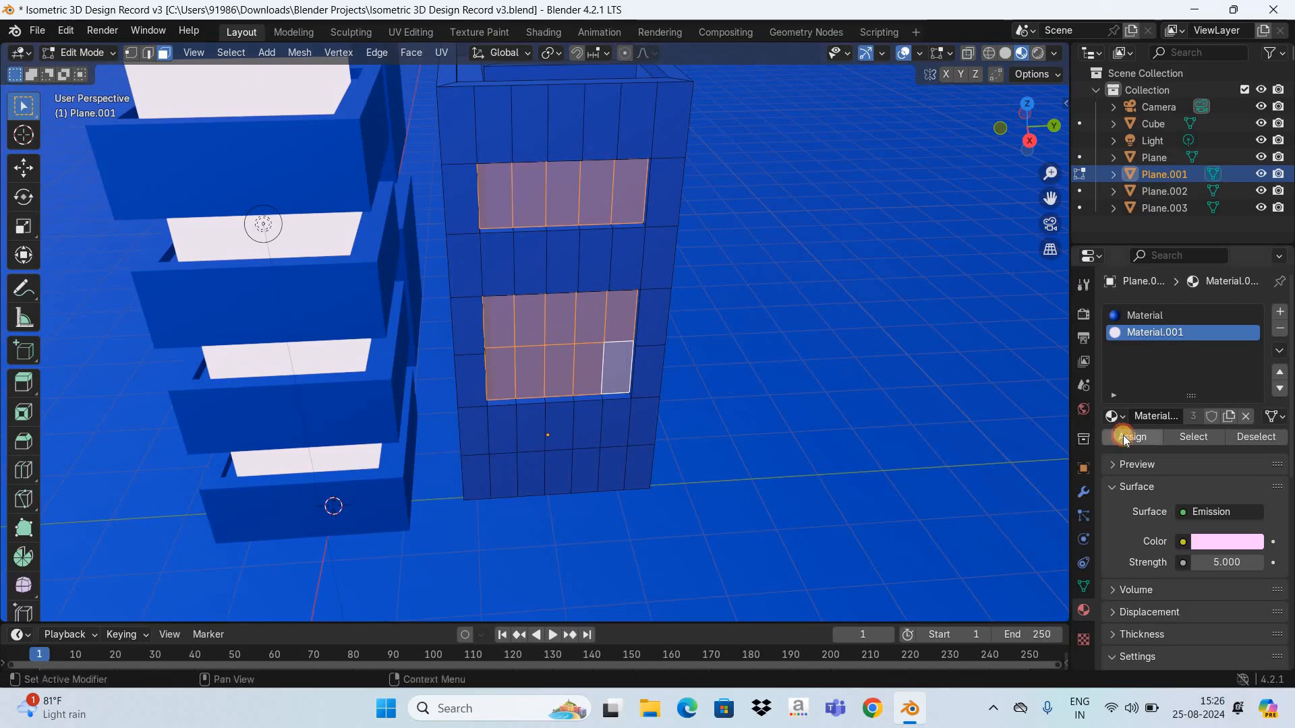
pyautogui.click(1132, 436)
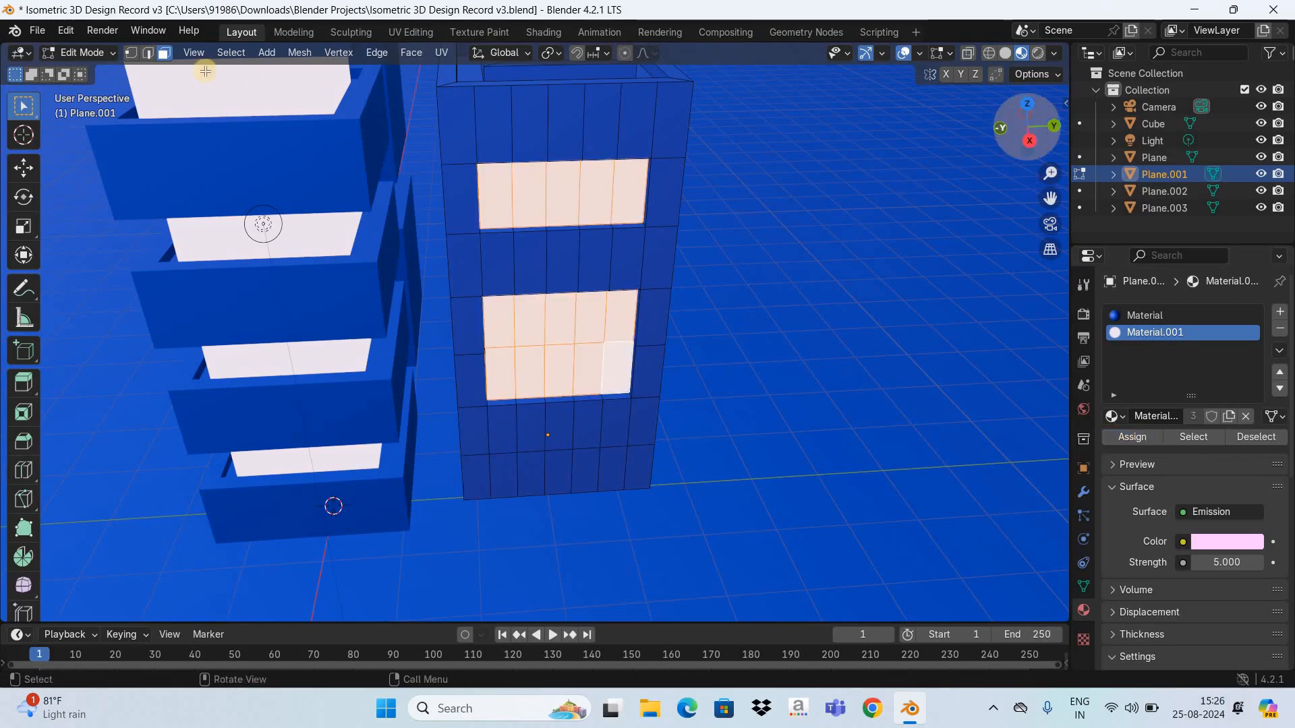
pyautogui.click(92, 56)
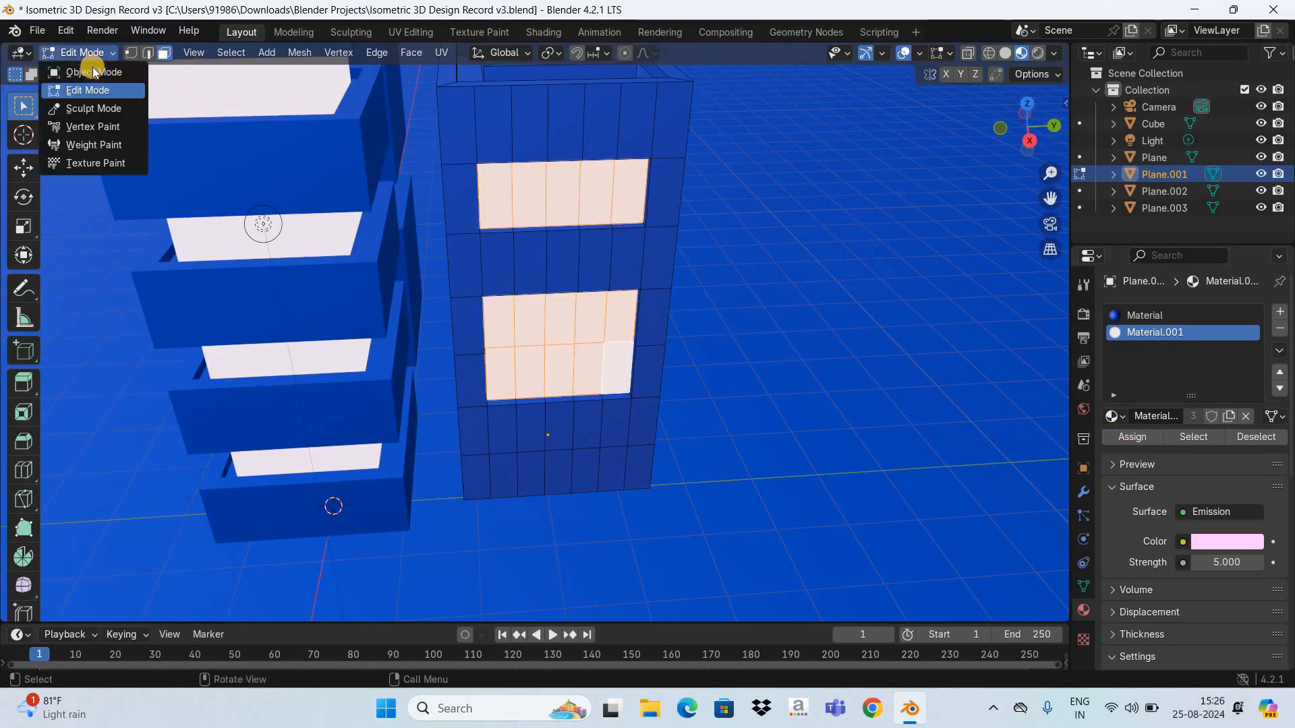
pyautogui.click(94, 72)
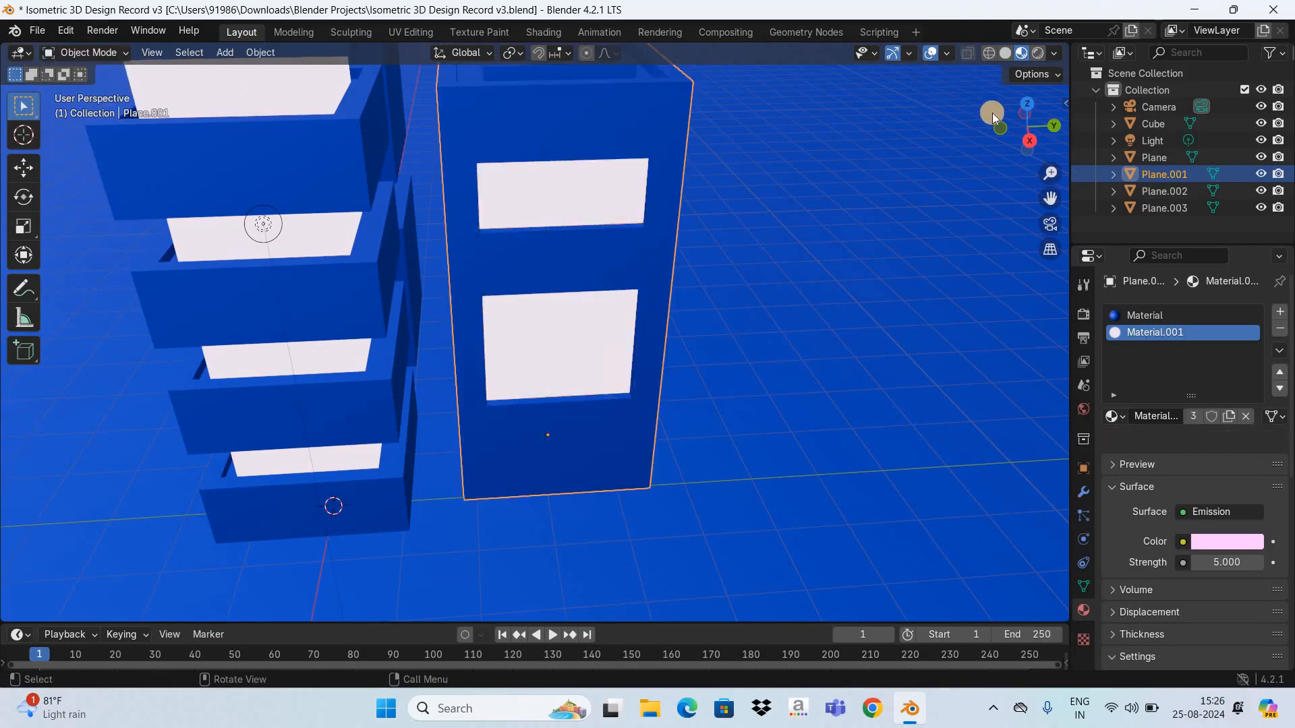
# Enter Edit Mode on Plane.002 and select the recessed window faces in all four columns of its upper block's front.
pyautogui.moveTo(1007, 122); pyautogui.dragTo(439, 144)
pyautogui.click(439, 144)
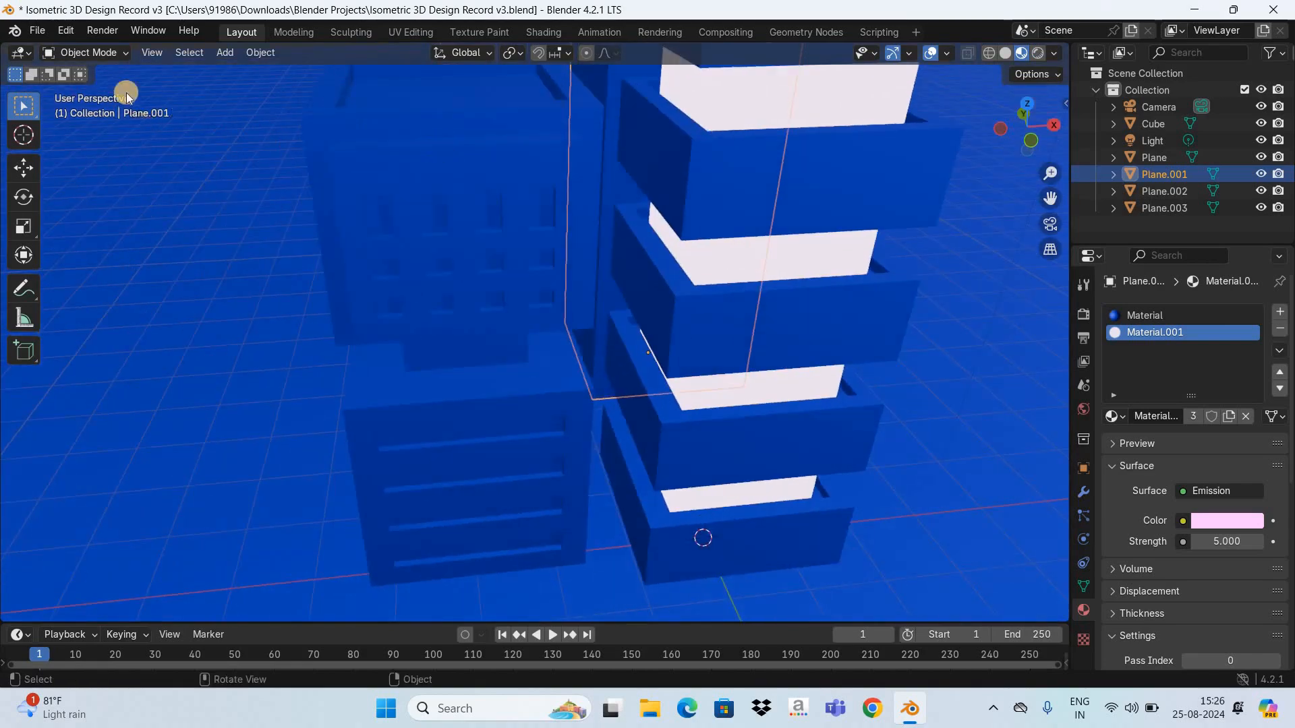
pyautogui.click(110, 54)
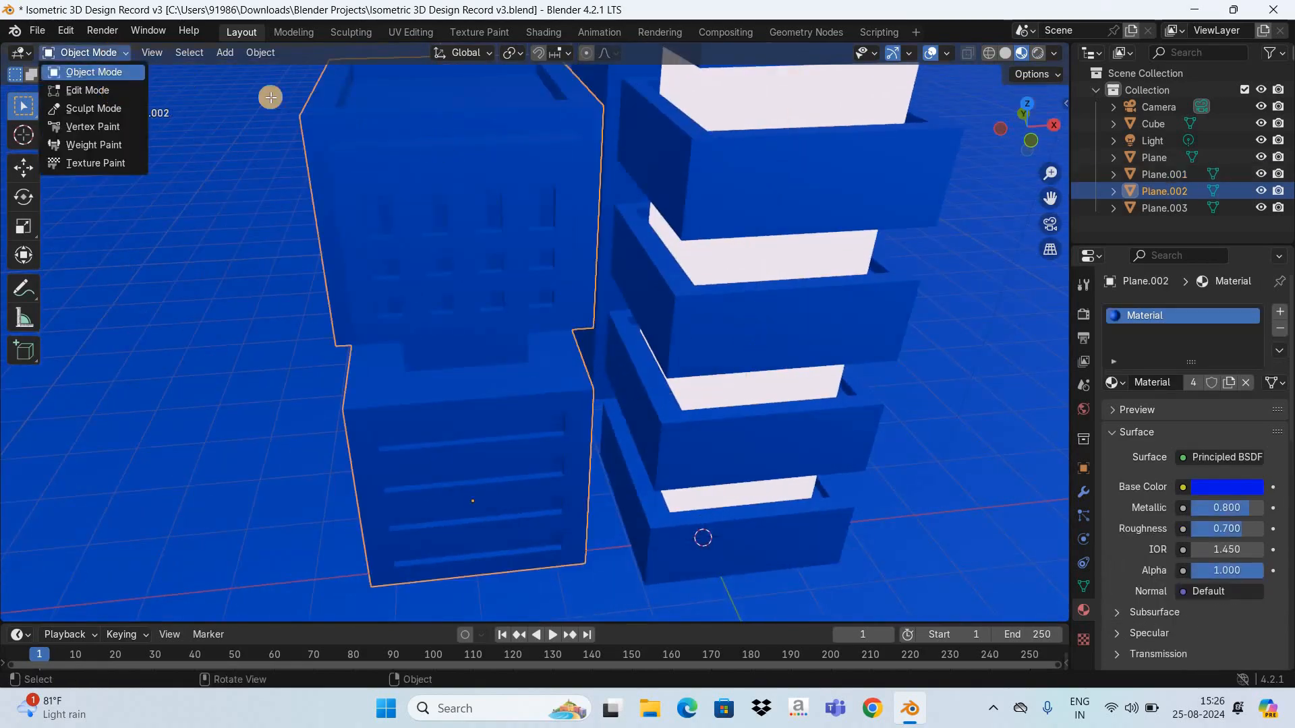
pyautogui.press('Tab')
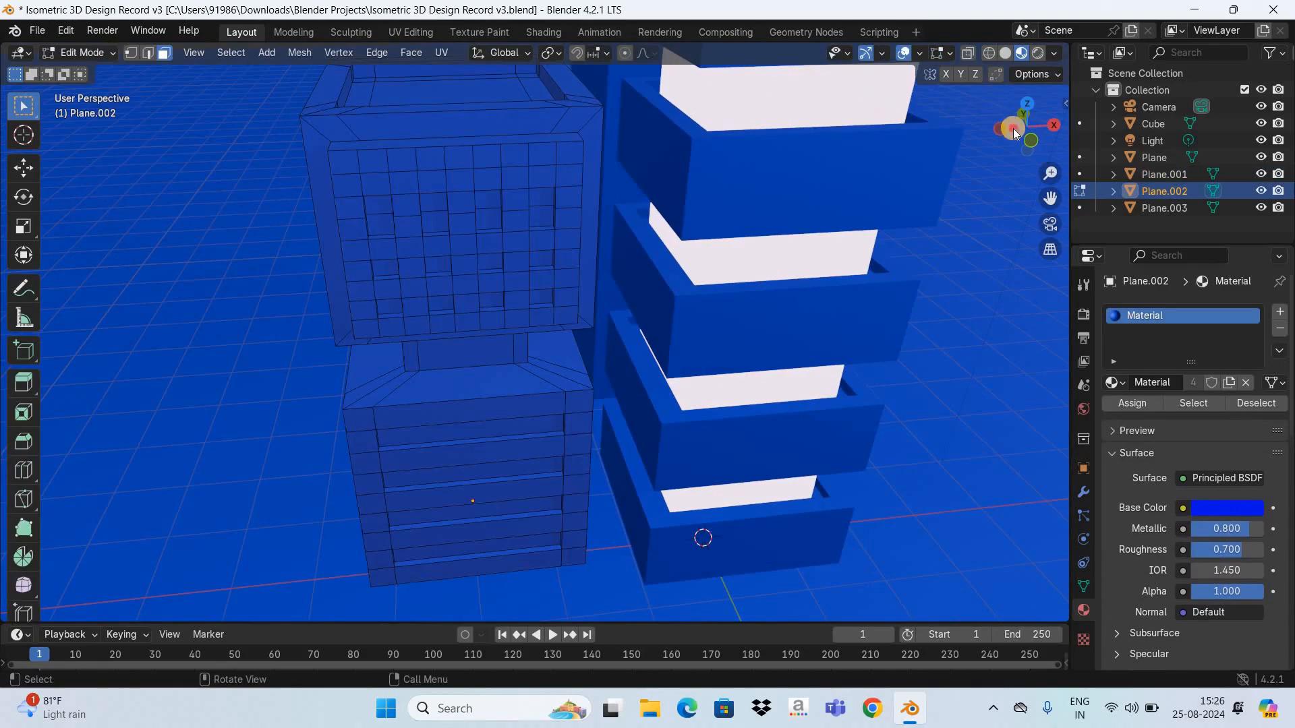
pyautogui.moveTo(1014, 132); pyautogui.dragTo(1015, 130)
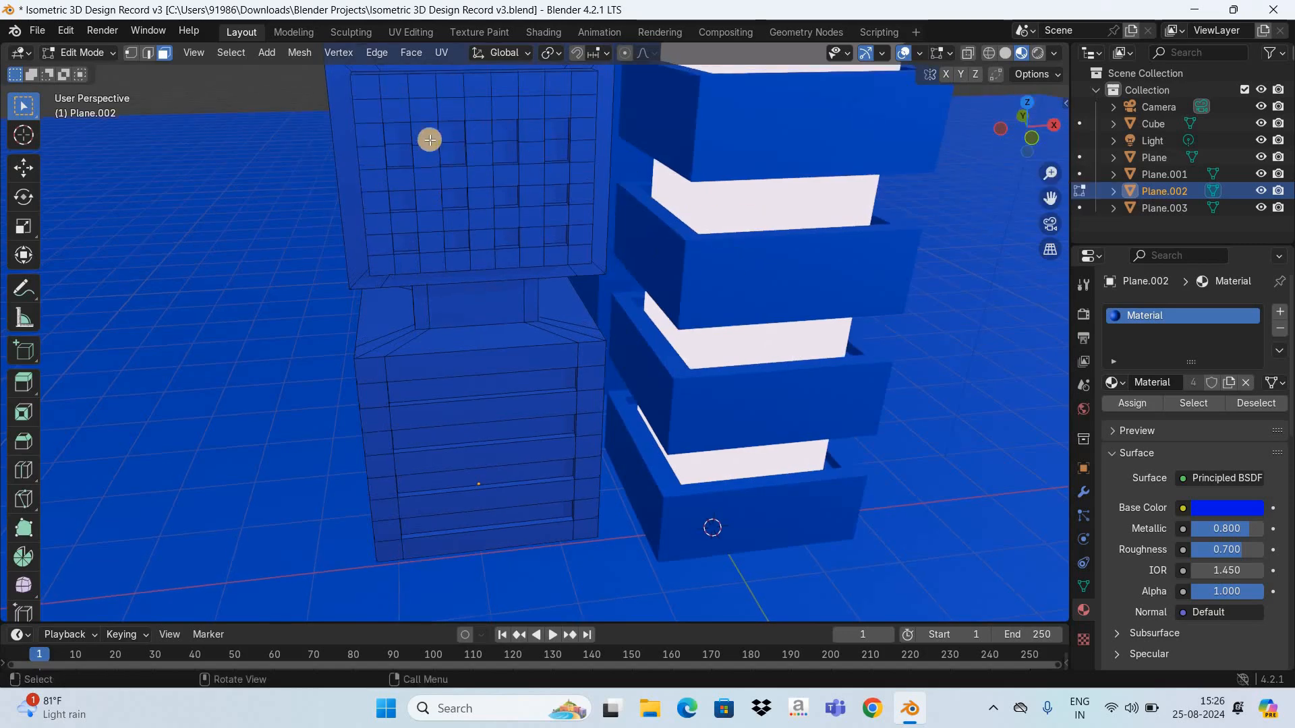
pyautogui.keyDown('shift'); pyautogui.click(394, 132); pyautogui.keyUp('shift')
pyautogui.keyDown('shift'); pyautogui.click(398, 156); pyautogui.keyUp('shift')
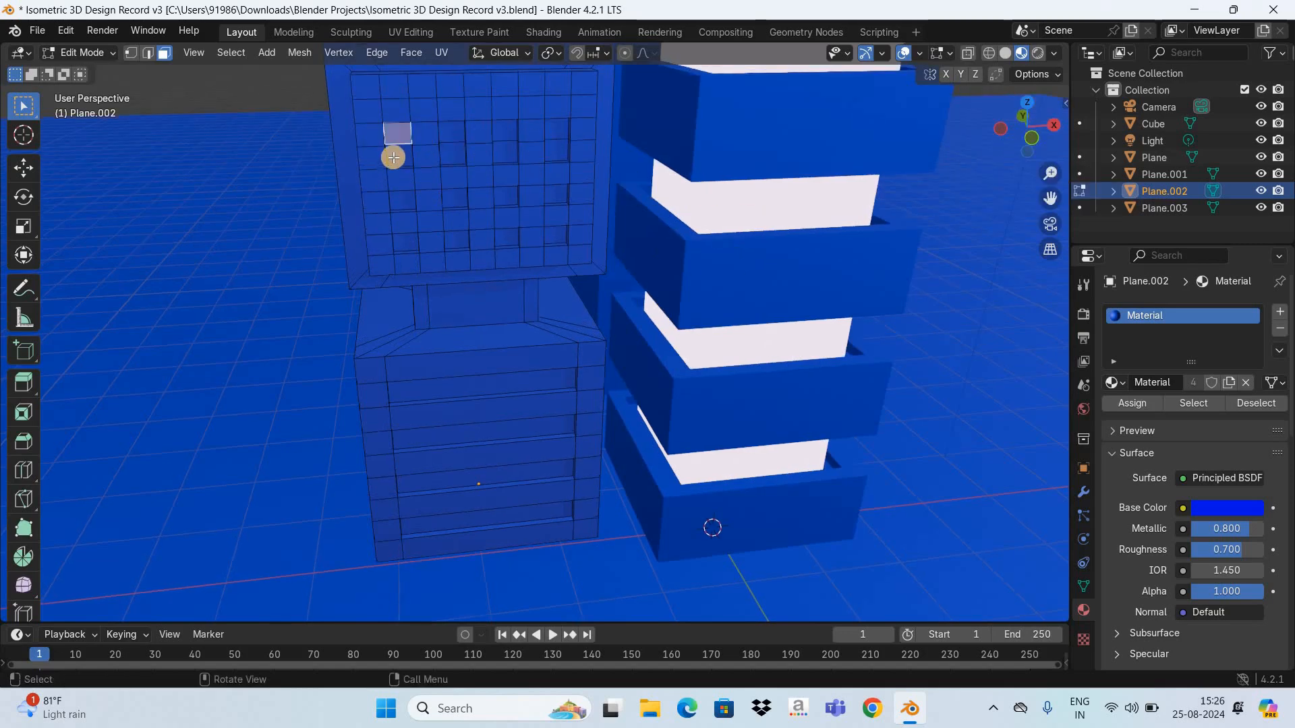
pyautogui.keyDown('shift'); pyautogui.click(402, 199); pyautogui.keyUp('shift')
pyautogui.keyDown('shift'); pyautogui.click(405, 242); pyautogui.keyUp('shift')
pyautogui.keyDown('shift'); pyautogui.click(450, 134); pyautogui.keyUp('shift')
pyautogui.keyDown('shift'); pyautogui.click(452, 154); pyautogui.keyUp('shift')
pyautogui.keyDown('shift'); pyautogui.click(454, 198); pyautogui.keyUp('shift')
pyautogui.keyDown('shift'); pyautogui.click(456, 240); pyautogui.keyUp('shift')
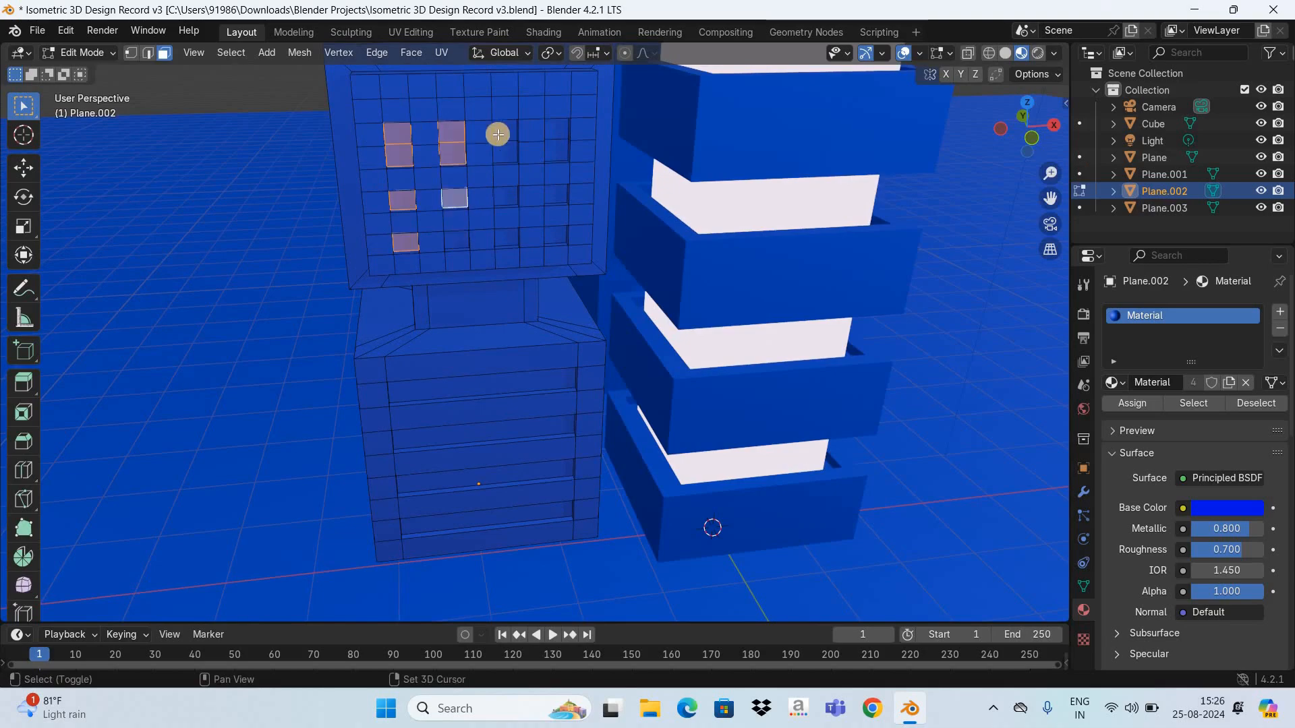
pyautogui.keyDown('shift'); pyautogui.click(504, 131); pyautogui.keyUp('shift')
pyautogui.keyDown('shift'); pyautogui.click(504, 152); pyautogui.keyUp('shift')
pyautogui.keyDown('shift'); pyautogui.click(506, 196); pyautogui.keyUp('shift')
pyautogui.keyDown('shift'); pyautogui.click(507, 237); pyautogui.keyUp('shift')
pyautogui.keyDown('shift'); pyautogui.click(558, 132); pyautogui.keyUp('shift')
pyautogui.keyDown('shift'); pyautogui.click(559, 153); pyautogui.keyUp('shift')
pyautogui.keyDown('shift'); pyautogui.click(558, 194); pyautogui.keyUp('shift')
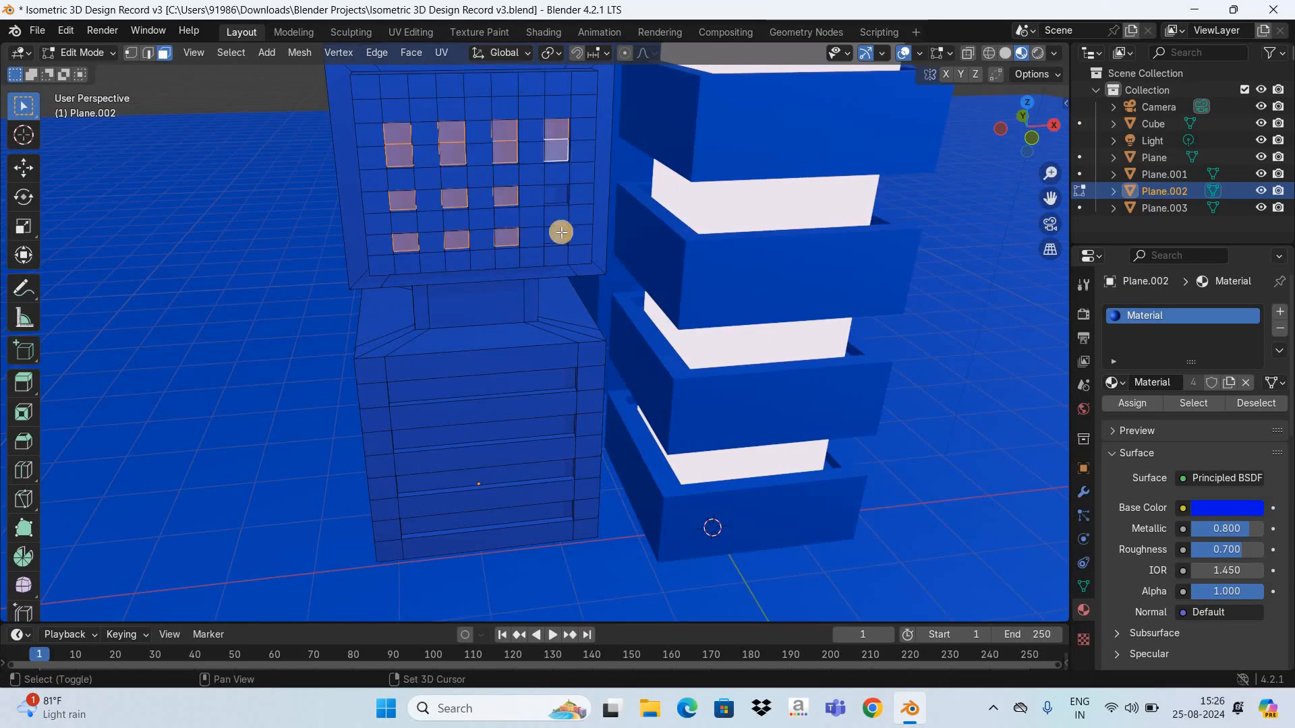
pyautogui.keyDown('shift'); pyautogui.click(561, 233); pyautogui.keyUp('shift')
# Add the four long horizontal window strips on the front of Plane.002's lower block to the selection.
pyautogui.keyDown('shift'); pyautogui.click(480, 385); pyautogui.keyUp('shift')
pyautogui.keyDown('shift'); pyautogui.click(469, 430); pyautogui.keyUp('shift')
pyautogui.keyDown('shift'); pyautogui.click(508, 479); pyautogui.keyUp('shift')
pyautogui.keyDown('shift'); pyautogui.click(486, 518); pyautogui.keyUp('shift')
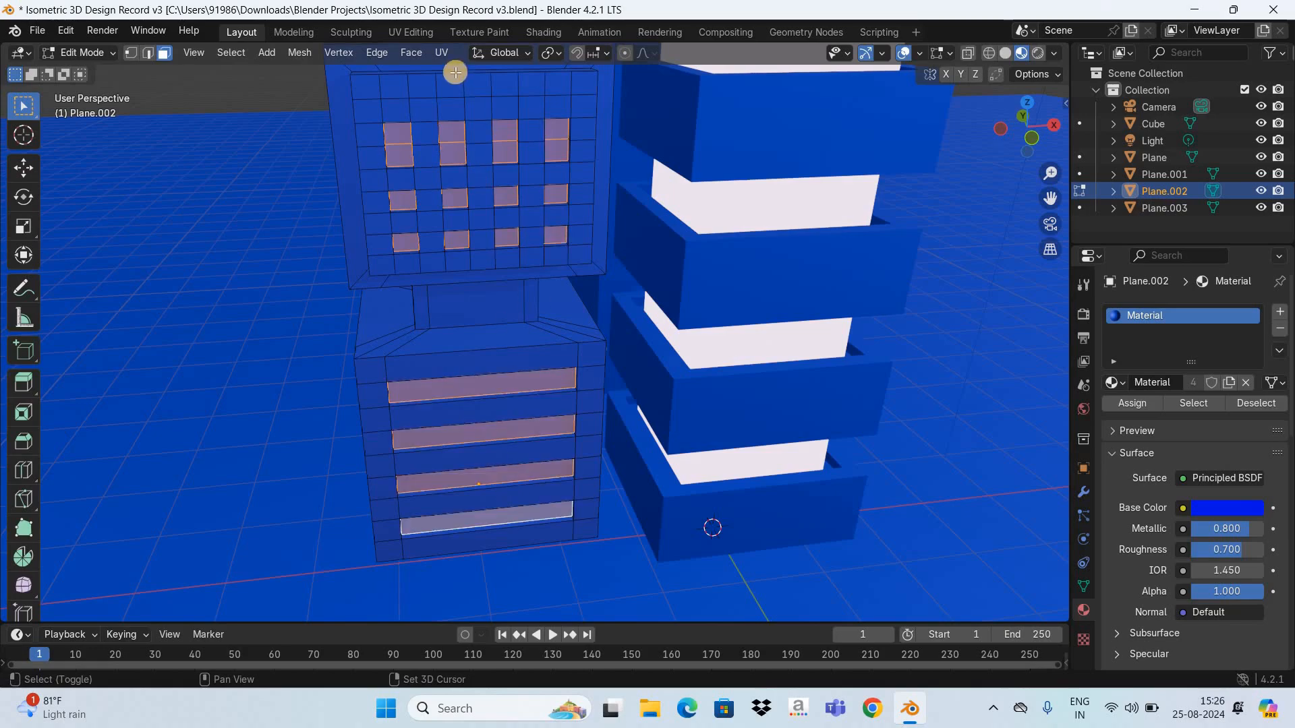
# Add the four narrow rim faces around the raised front panel of Plane.002's upper block to the selection.
pyautogui.keyDown('shift'); pyautogui.click(455, 72); pyautogui.keyUp('shift')
pyautogui.moveTo(940, 129); pyautogui.dragTo(877, 149)
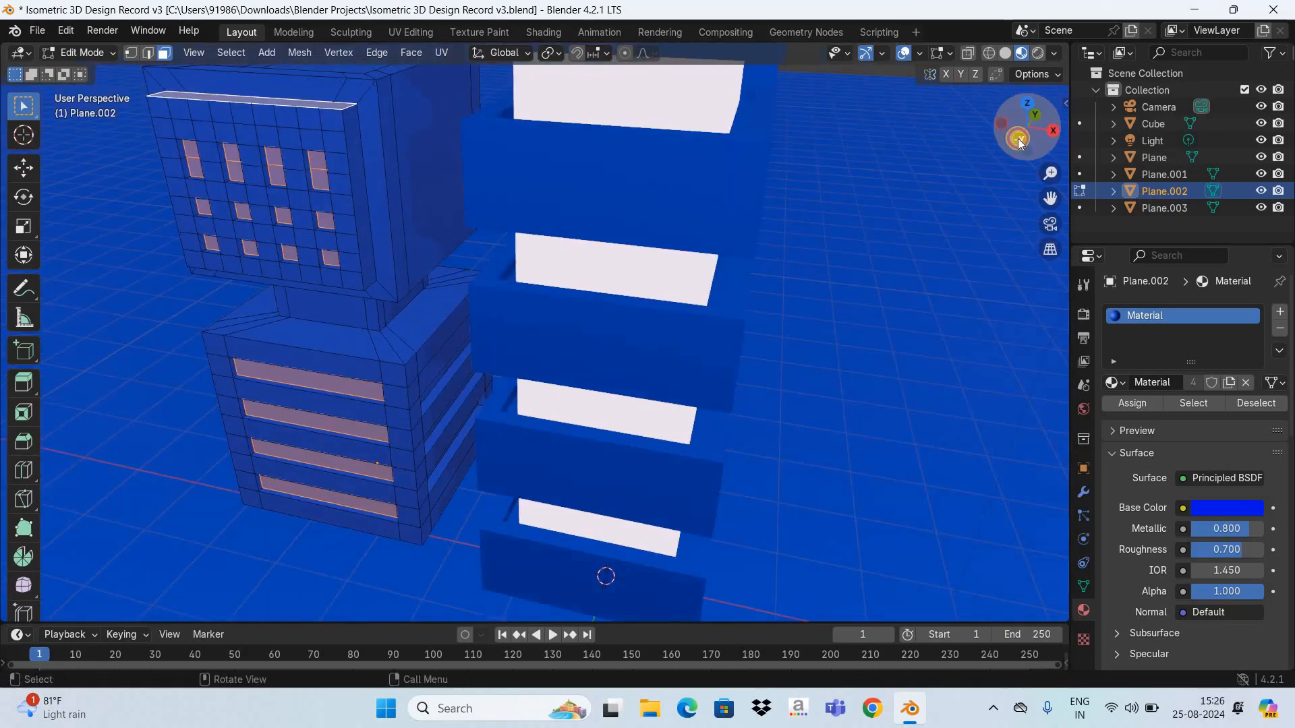
pyautogui.moveTo(1018, 137); pyautogui.dragTo(985, 94)
pyautogui.keyDown('shift'); pyautogui.click(334, 197); pyautogui.keyUp('shift')
pyautogui.keyDown('shift'); pyautogui.click(555, 95); pyautogui.keyUp('shift')
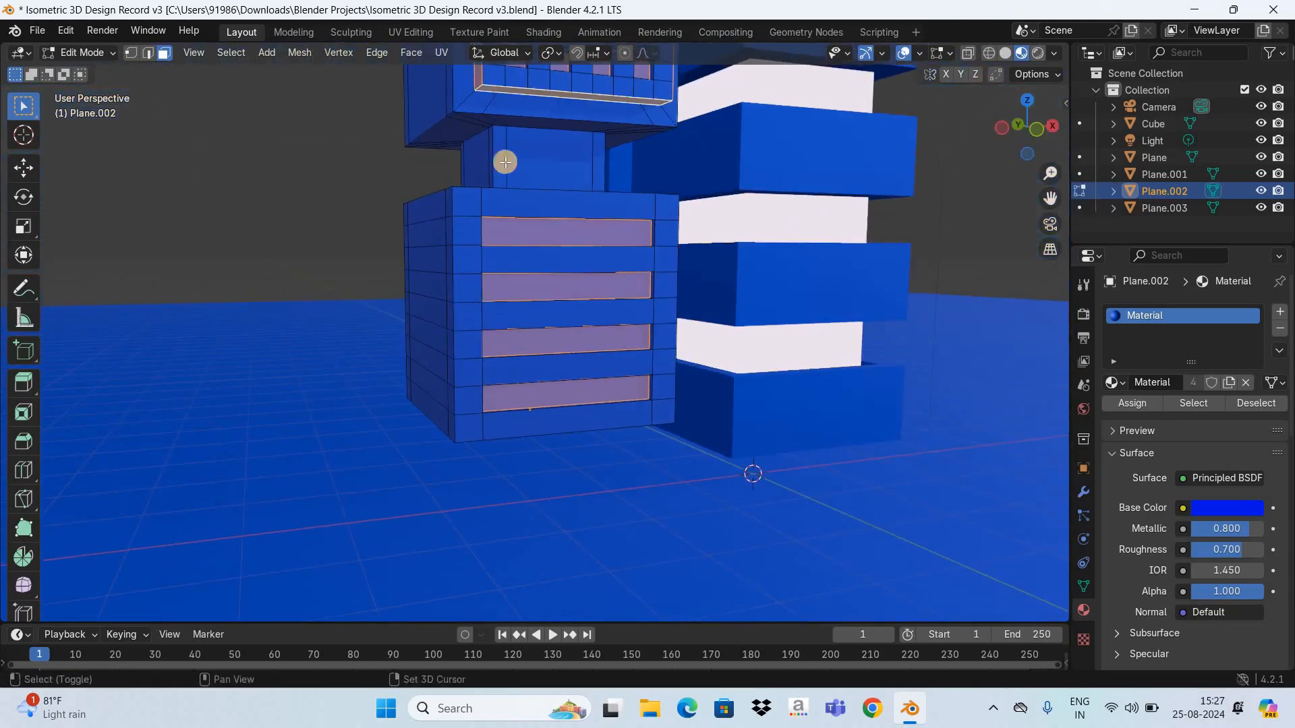
pyautogui.click(478, 80)
pyautogui.moveTo(1037, 156); pyautogui.dragTo(226, 334)
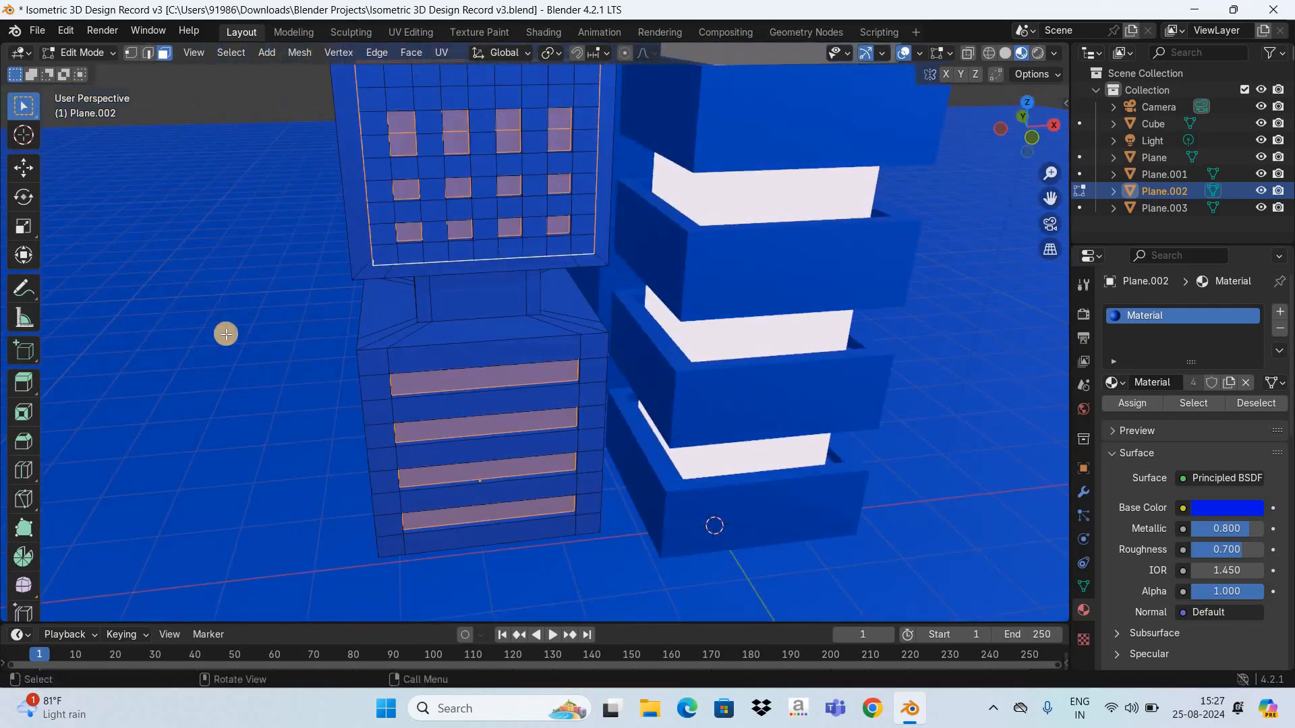
# Add a second material slot to Plane.002, assign Material.001 to the selected window and rim faces, and return to Object Mode.
pyautogui.click(1282, 312)
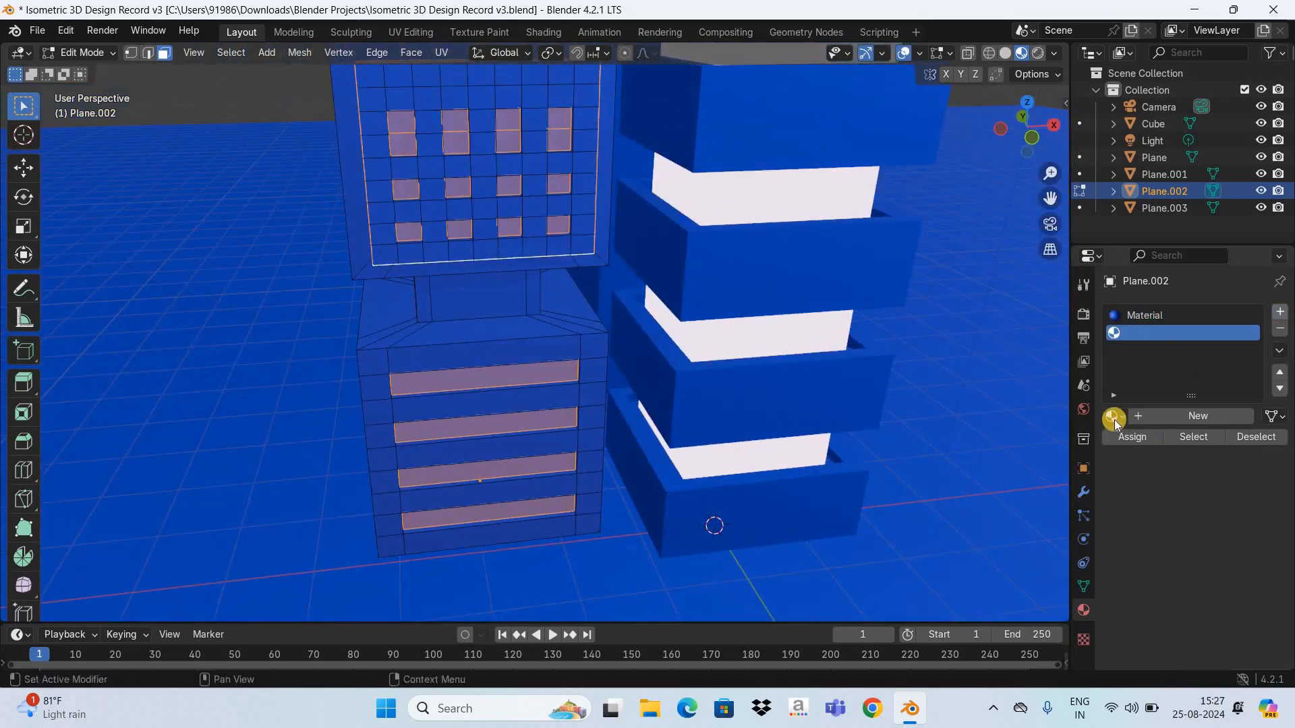
pyautogui.click(1112, 417)
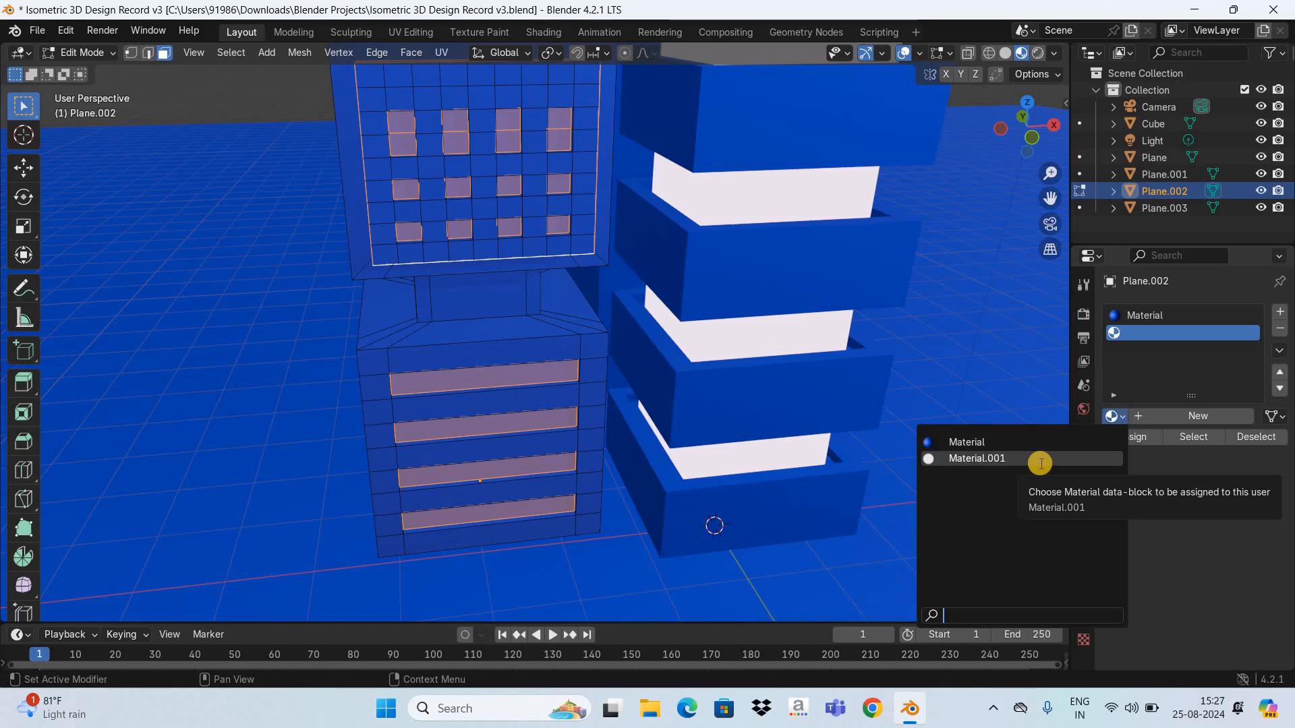
pyautogui.press('Return')
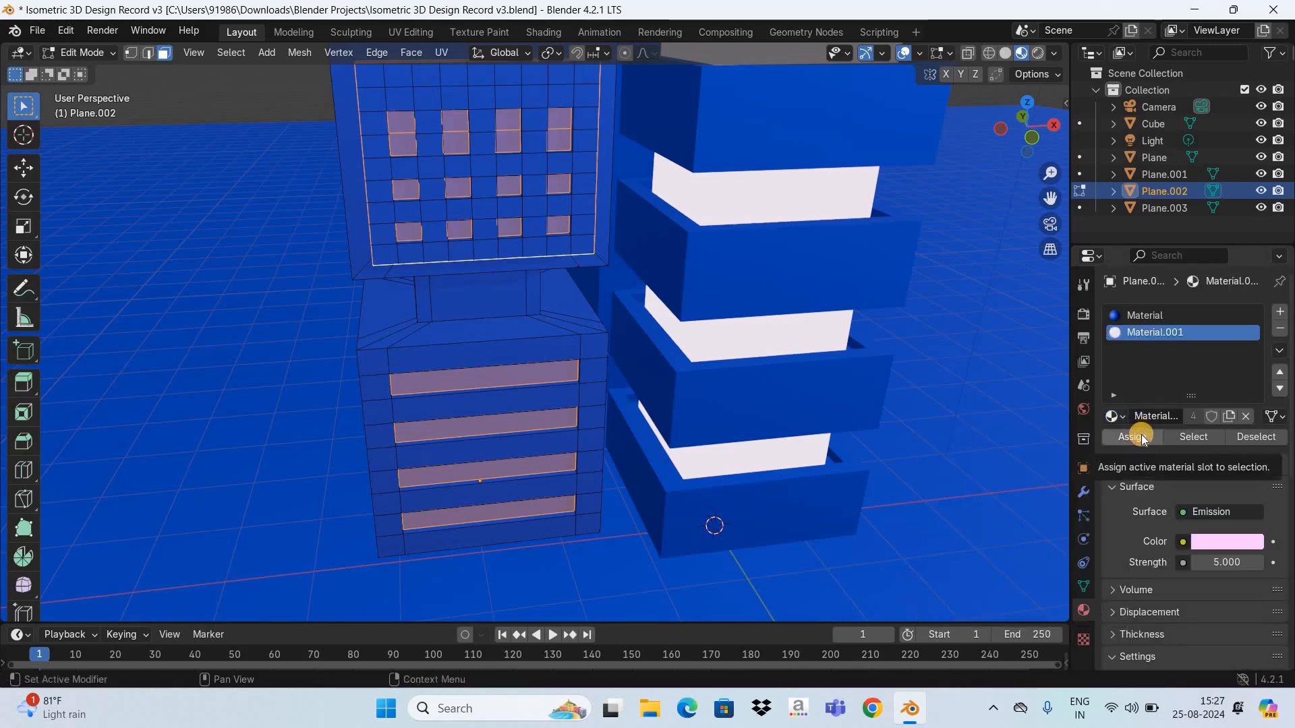
pyautogui.click(1140, 437)
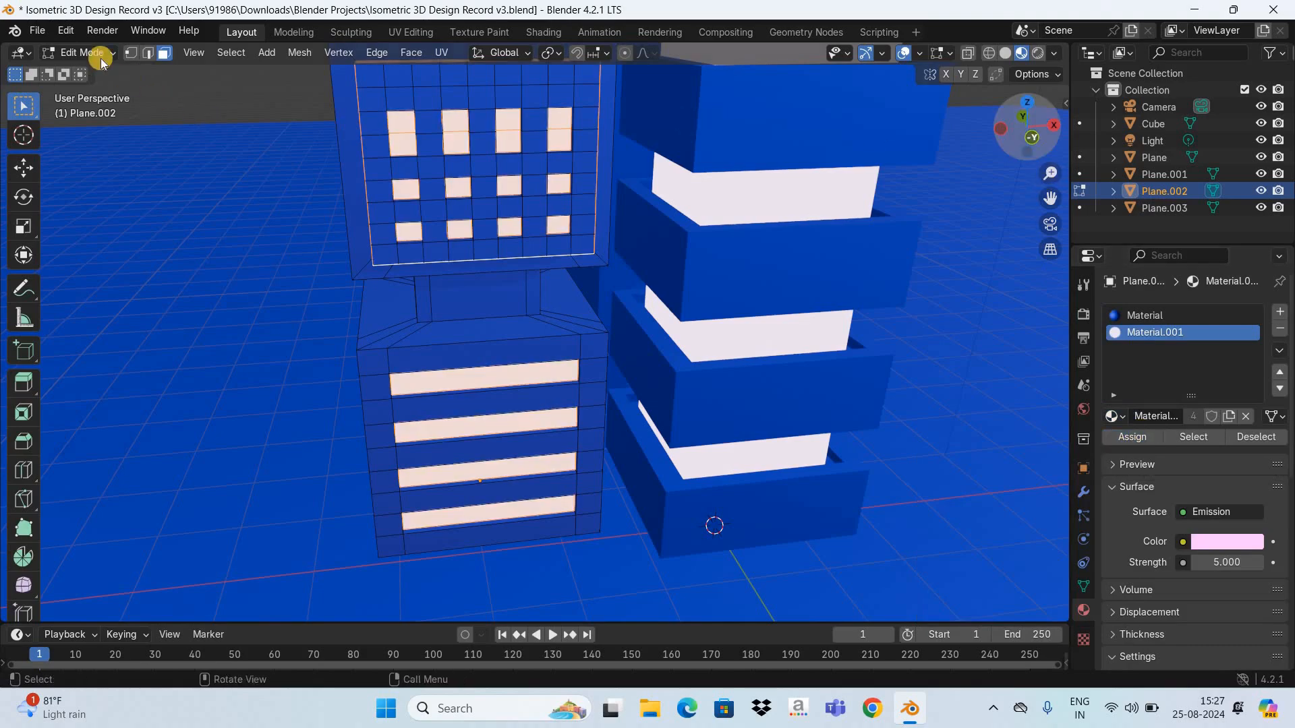
pyautogui.click(81, 52)
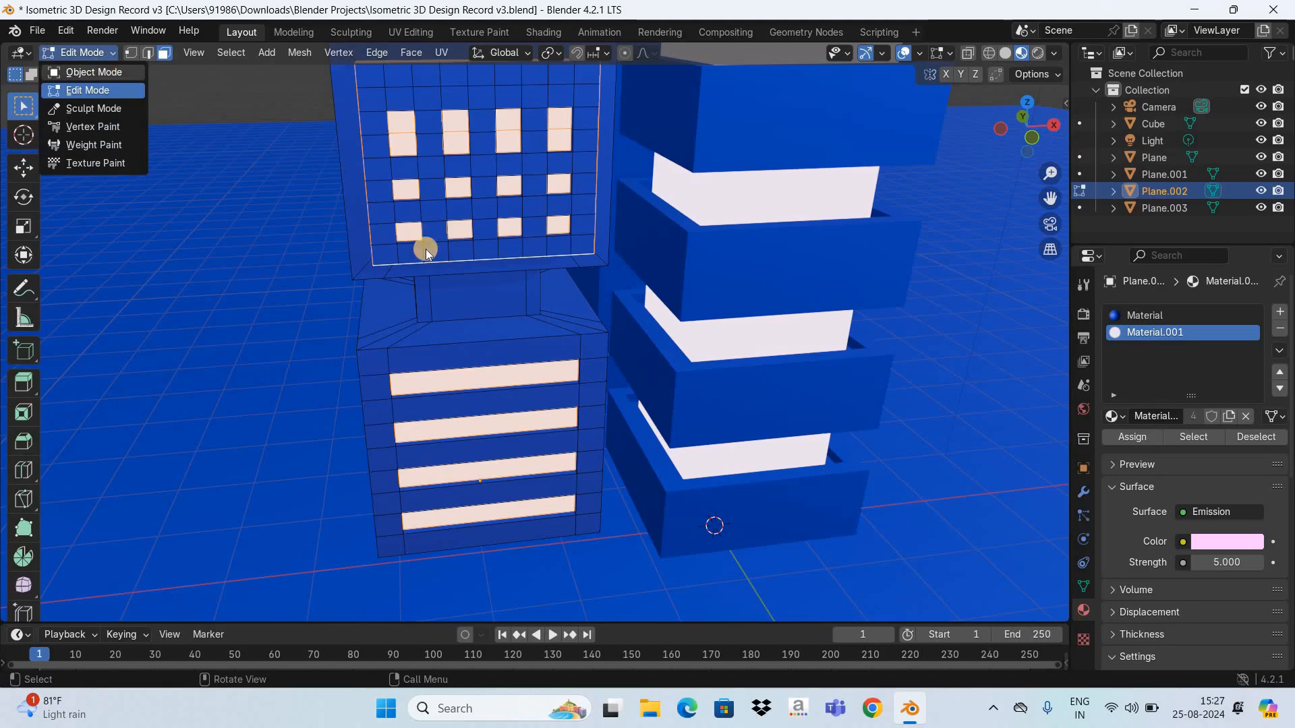
pyautogui.click(72, 63)
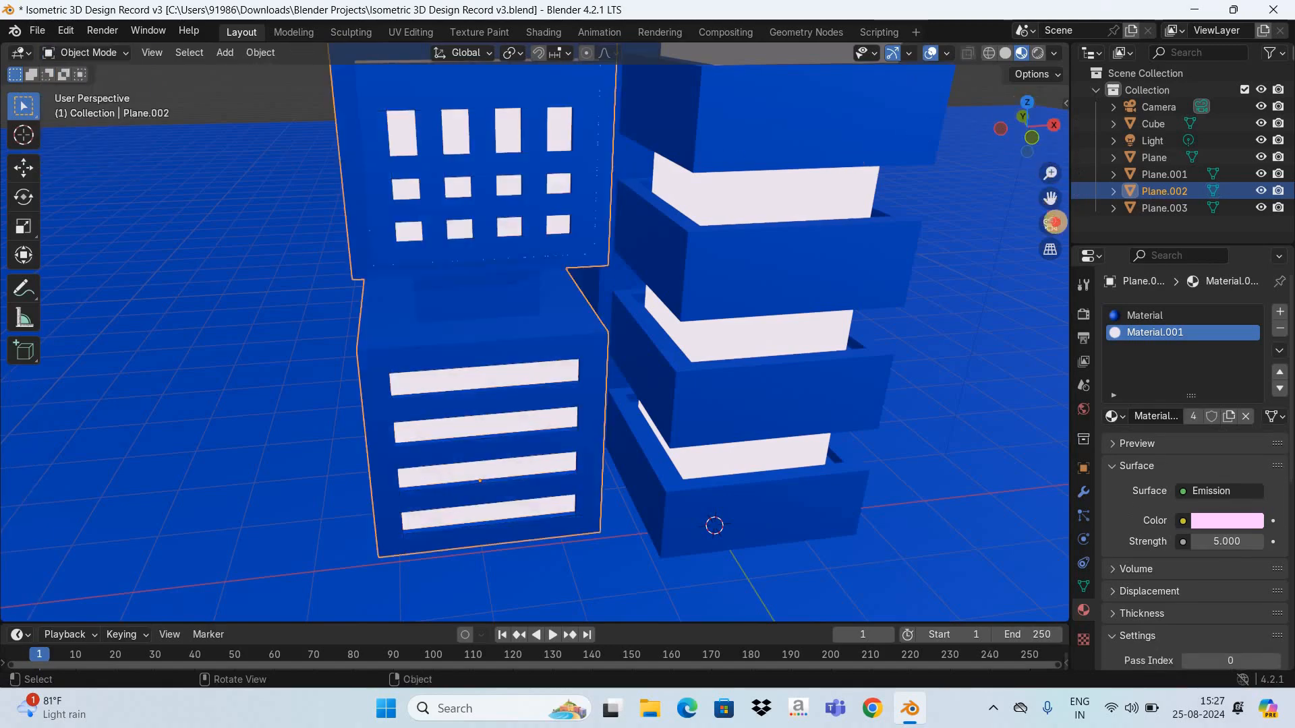
# Switch the viewport to Rendered shading and move the point light about 2.82 m in X, 3.66 m in Y and 2.18 m in Z.
pyautogui.moveTo(1048, 174); pyautogui.dragTo(1038, 54)
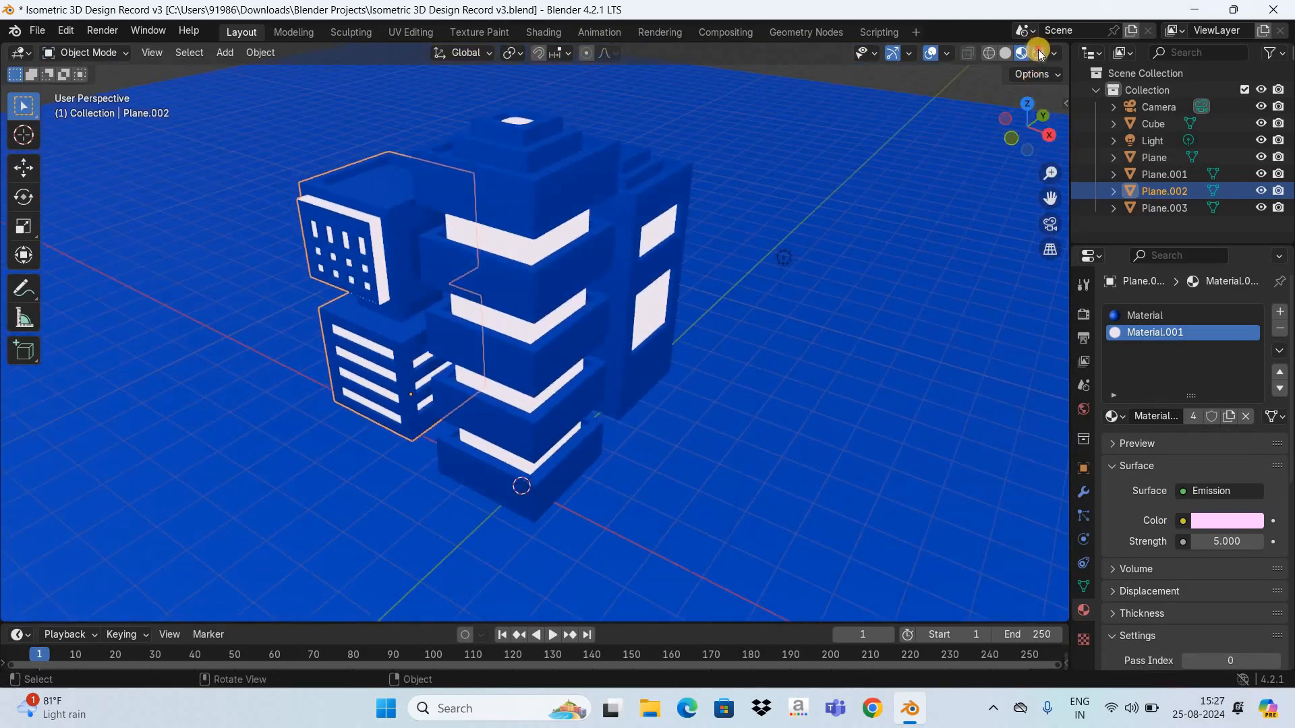
pyautogui.click(1038, 53)
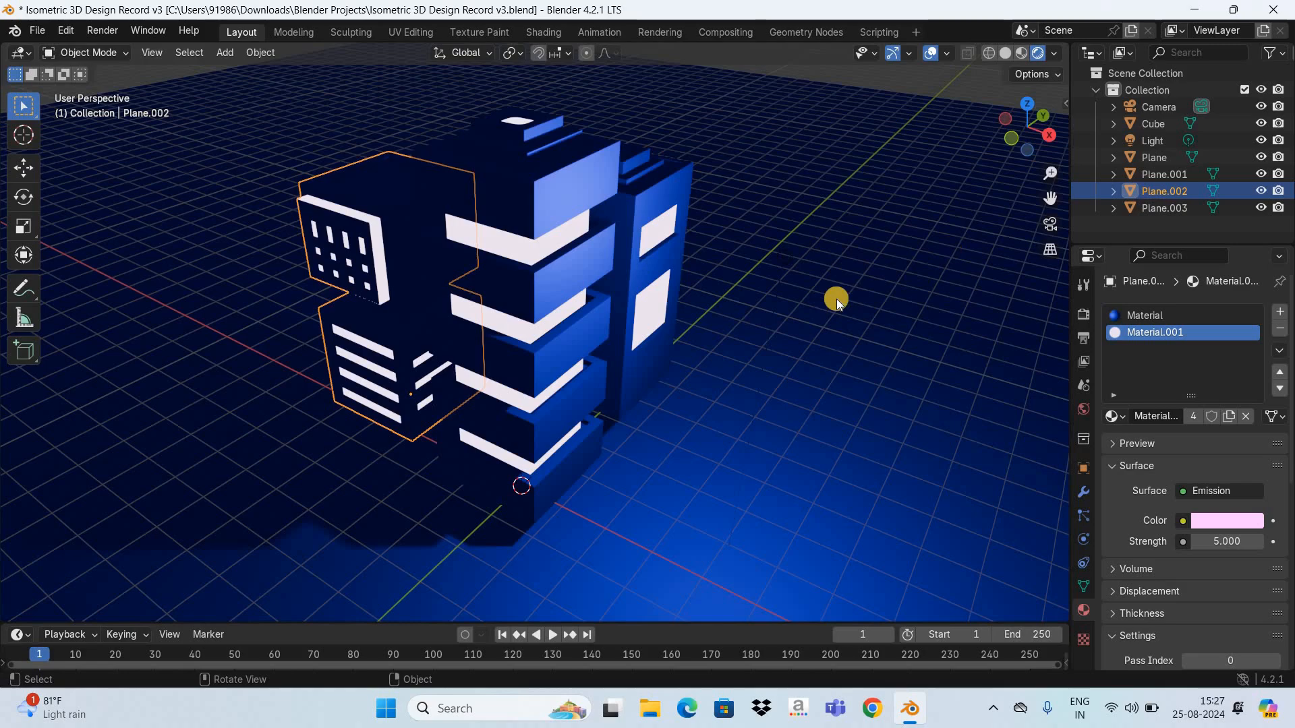
pyautogui.click(784, 260)
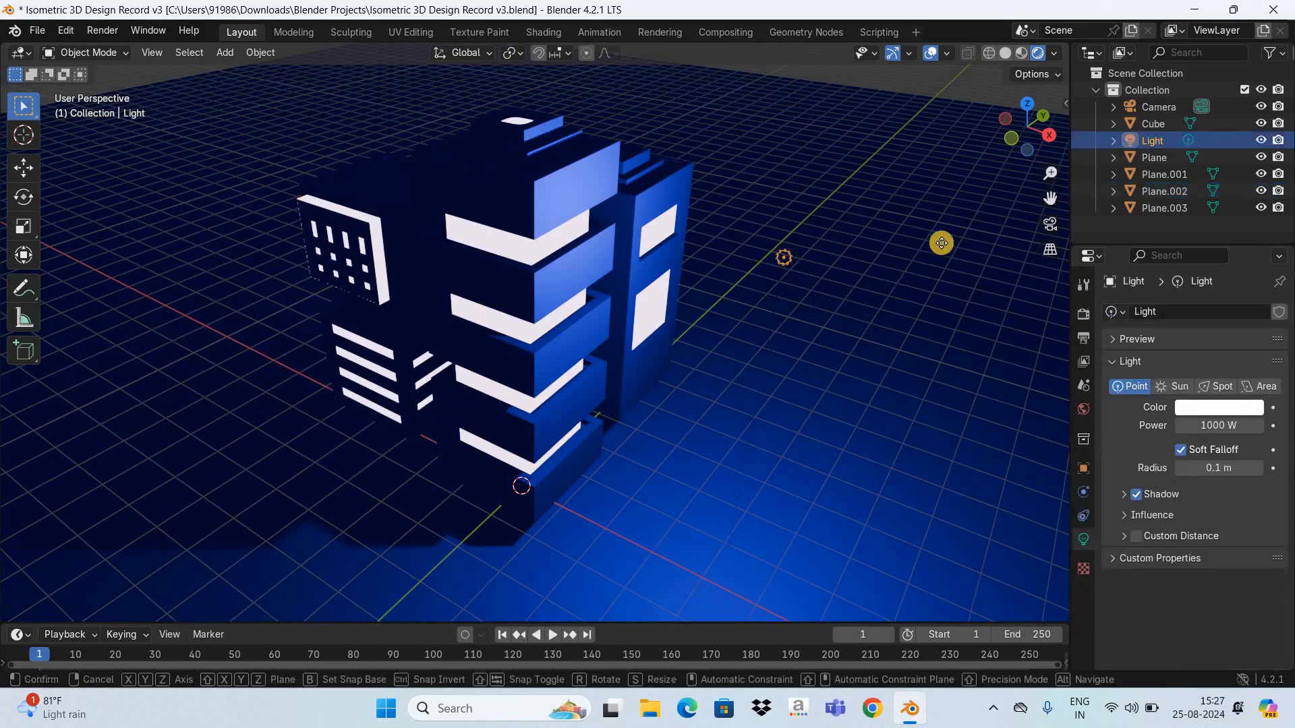
pyautogui.press('g')
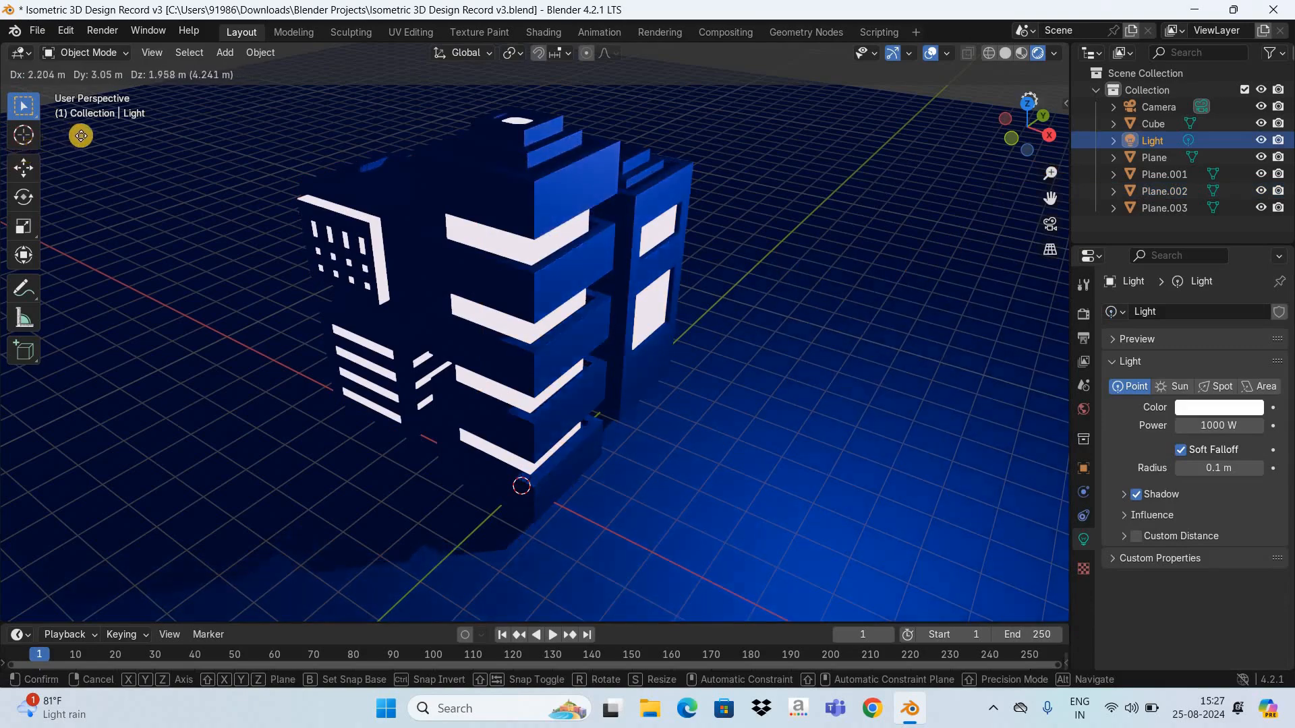
pyautogui.click(294, 236)
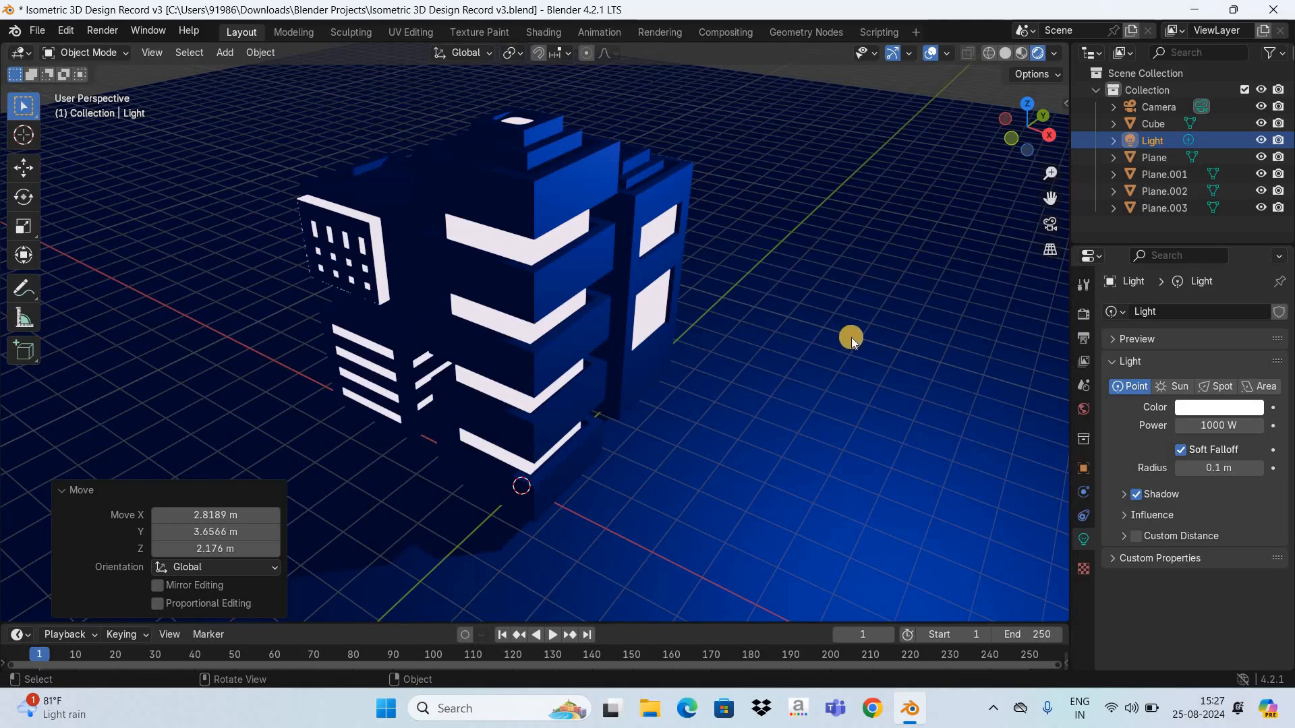
# Add an area light and raise it about 9.32 m along Z, above the central tower.
pyautogui.click(226, 52)
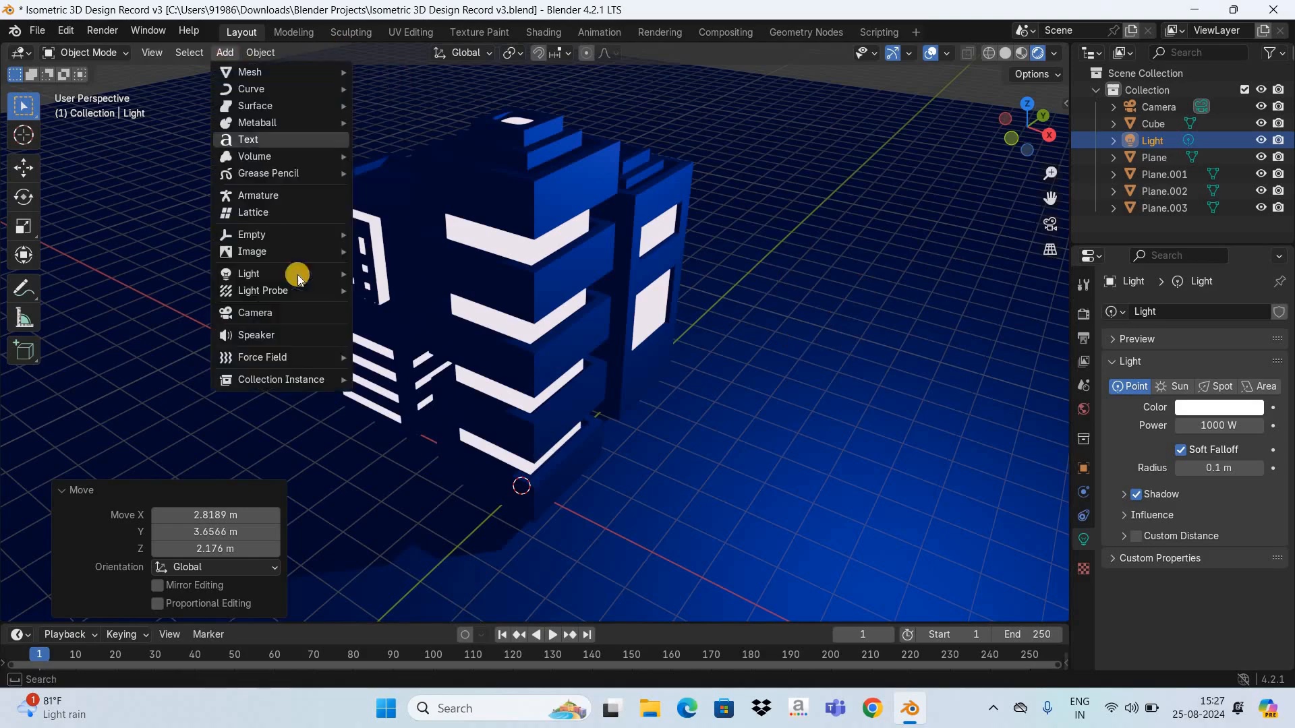
pyautogui.moveTo(270, 274)
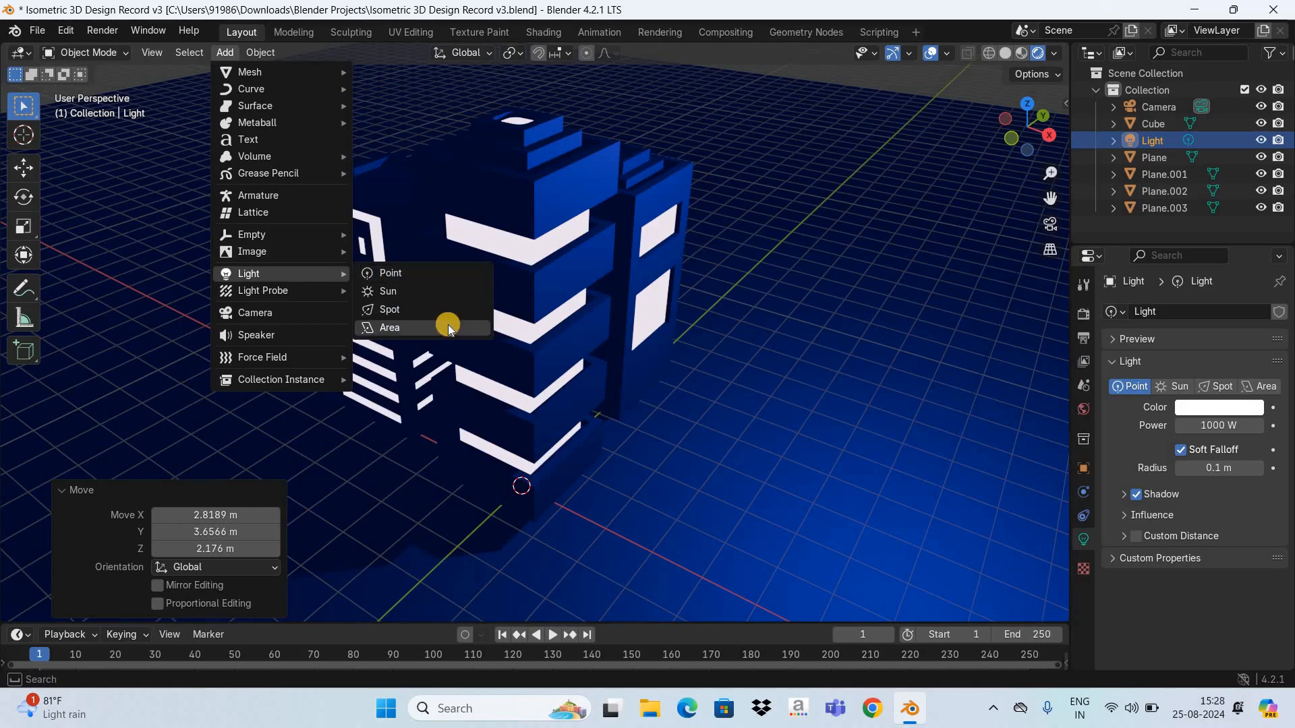
pyautogui.press('Return')
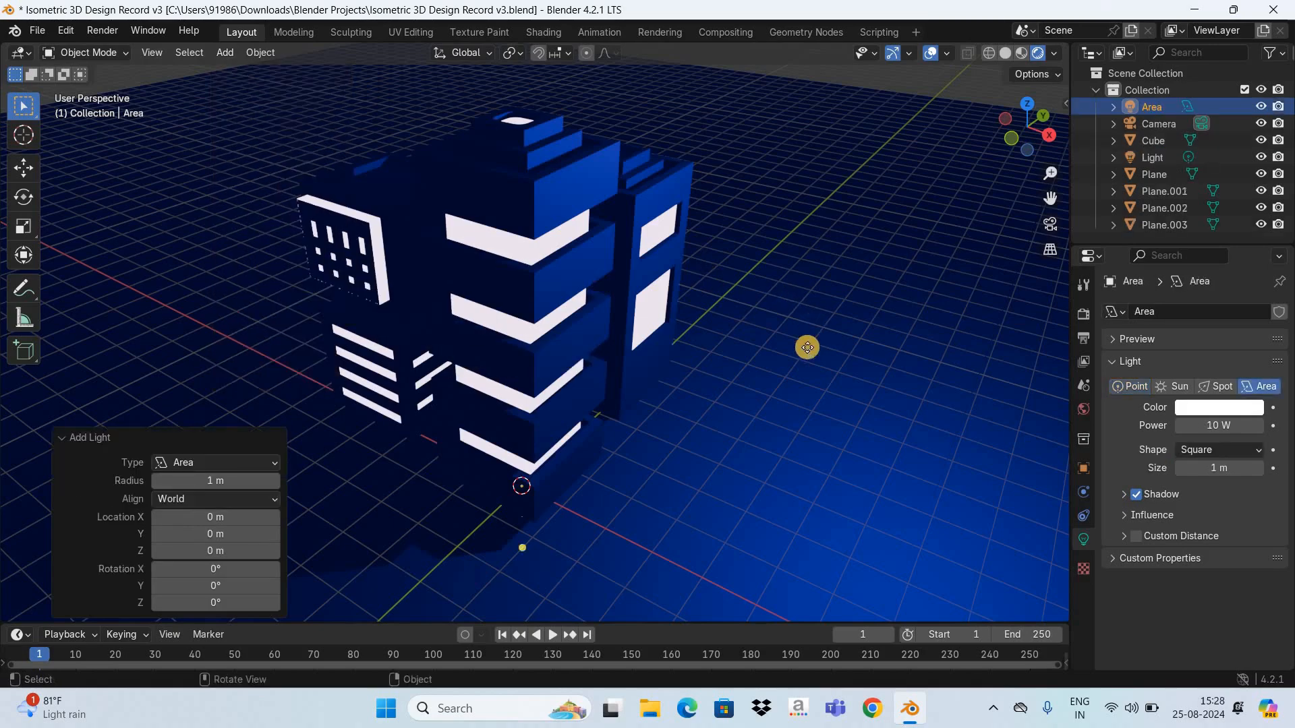
pyautogui.press('g')
pyautogui.press('z')
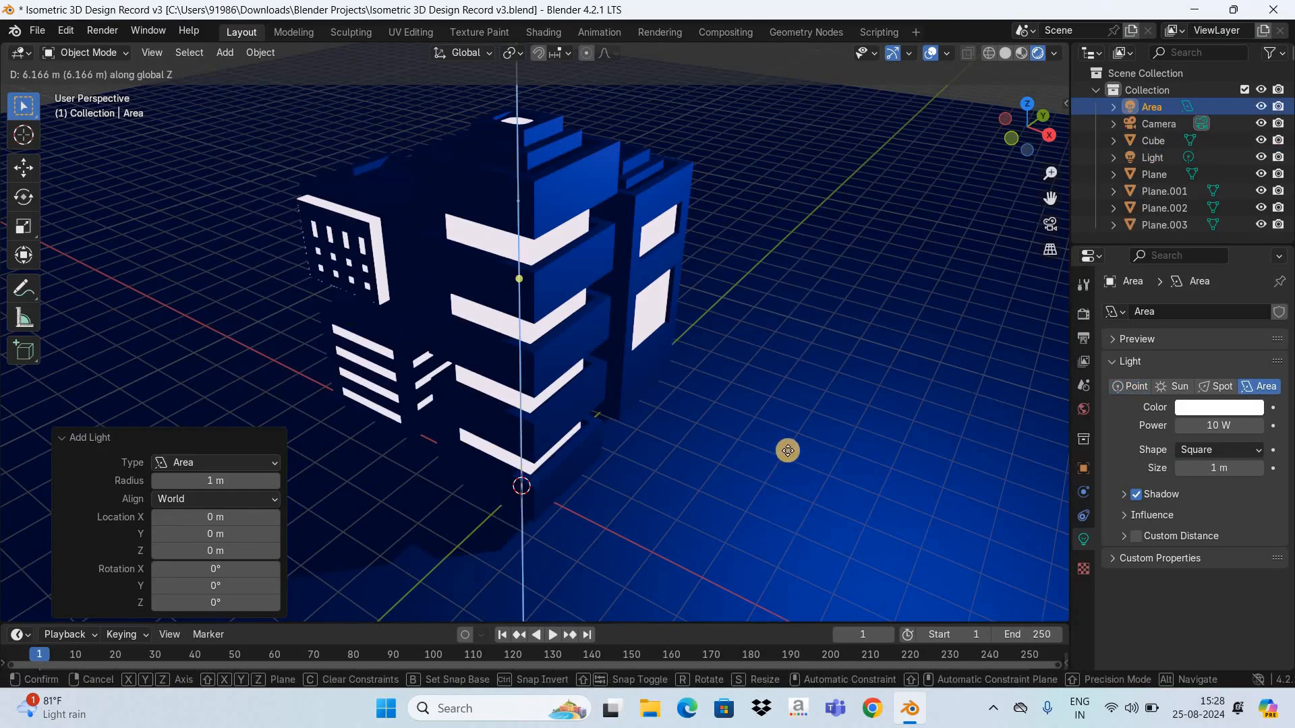
pyautogui.click(1064, 171)
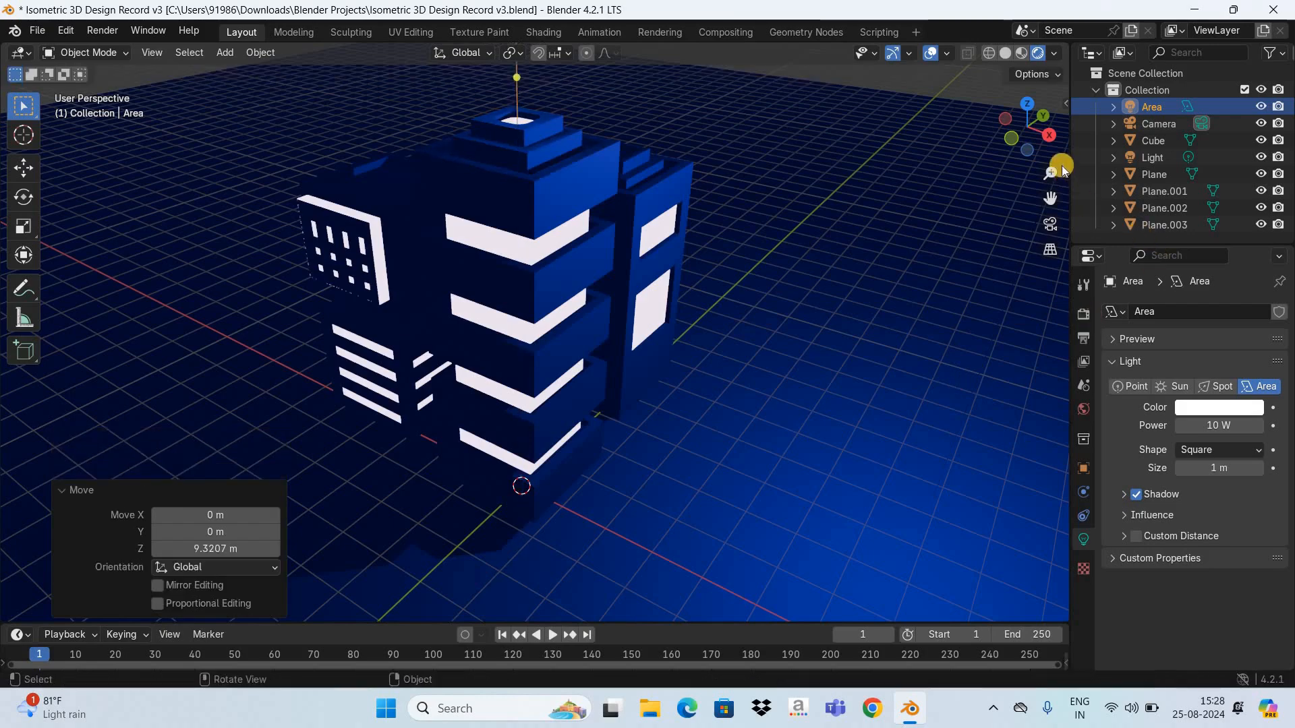
# Raise the area light about 2.77 m further along Z and scale it up by about 8.02.
pyautogui.moveTo(1050, 174); pyautogui.dragTo(758, 258)
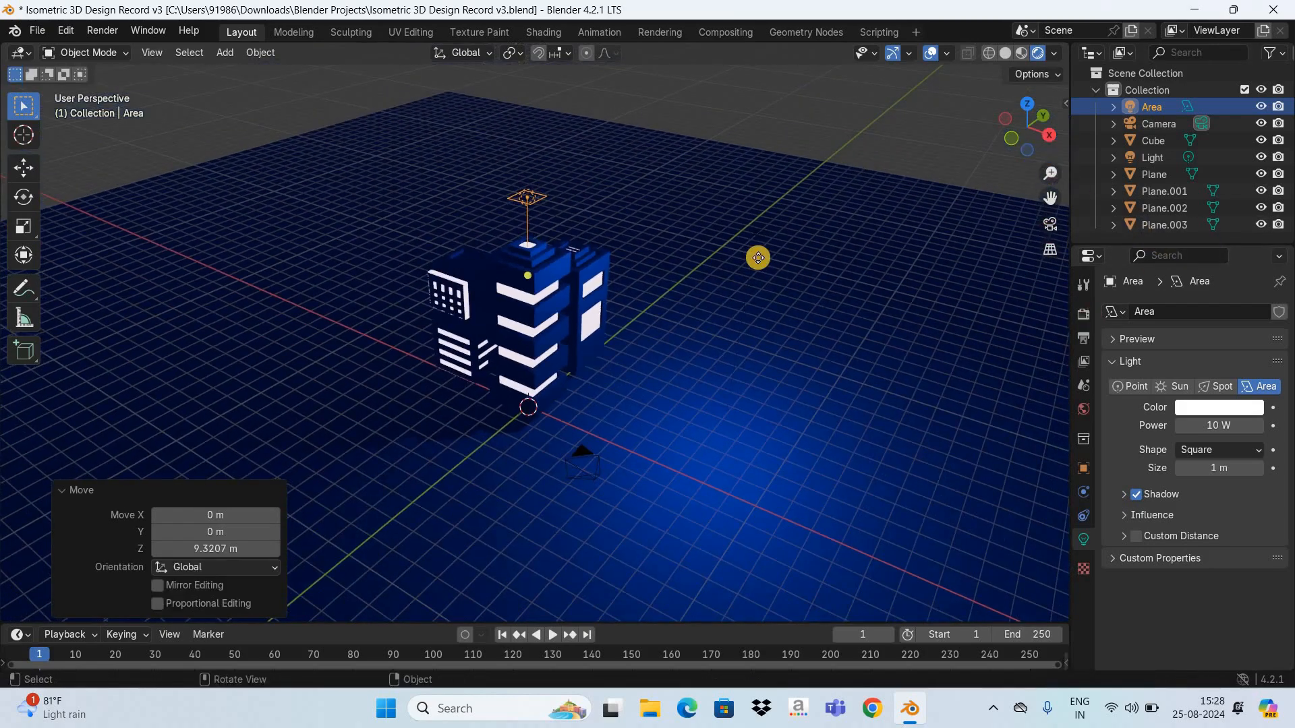
pyautogui.press('g')
pyautogui.press('z')
pyautogui.click(663, 178)
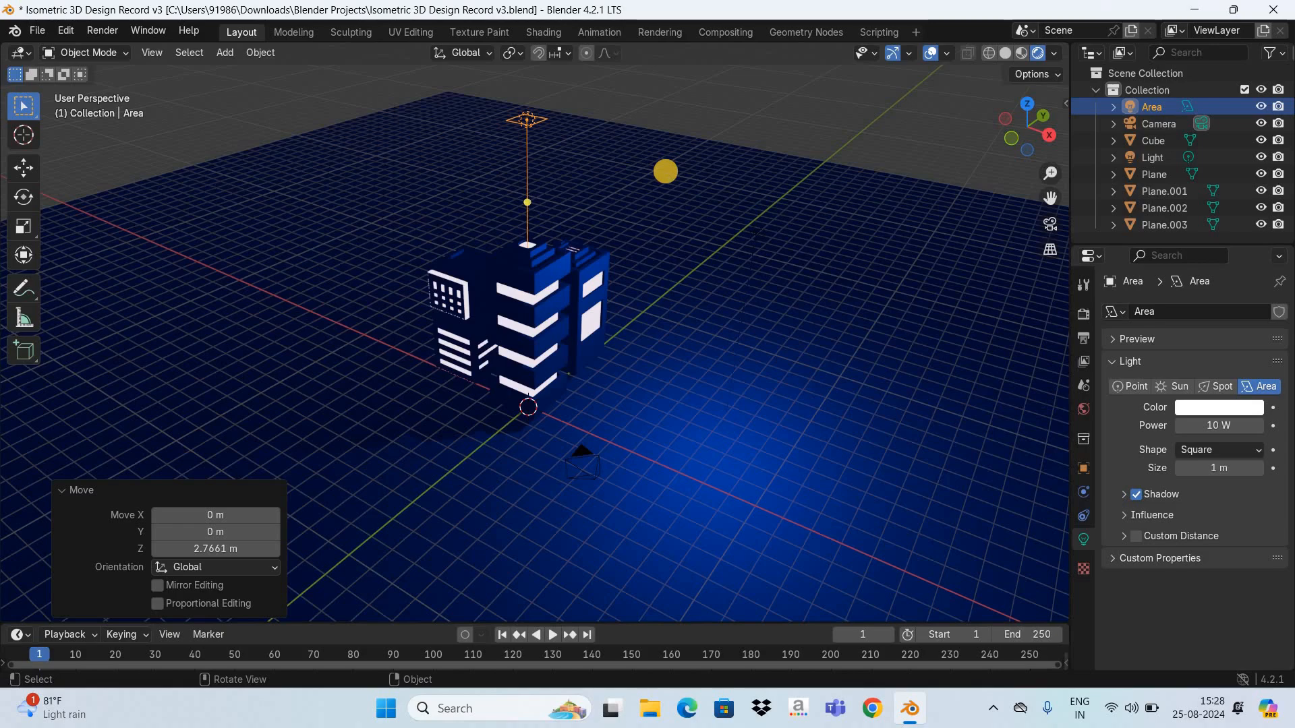
pyautogui.press('s')
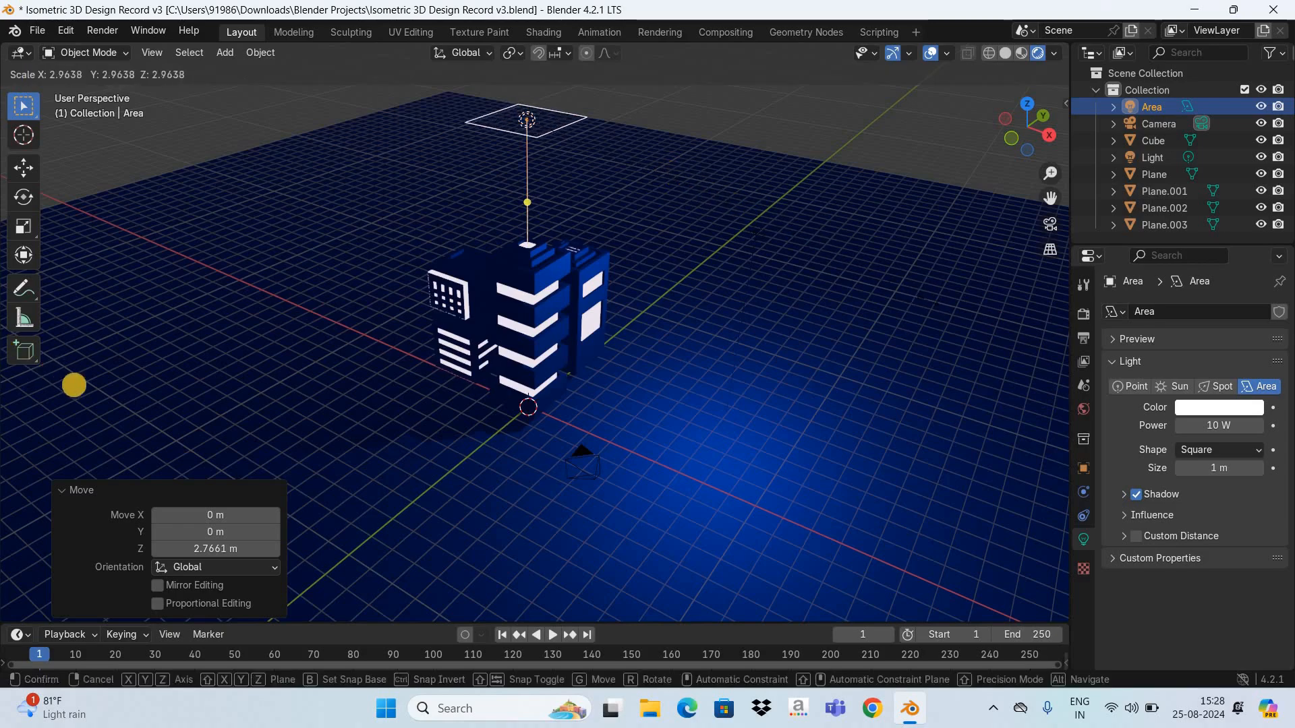
pyautogui.click(706, 442)
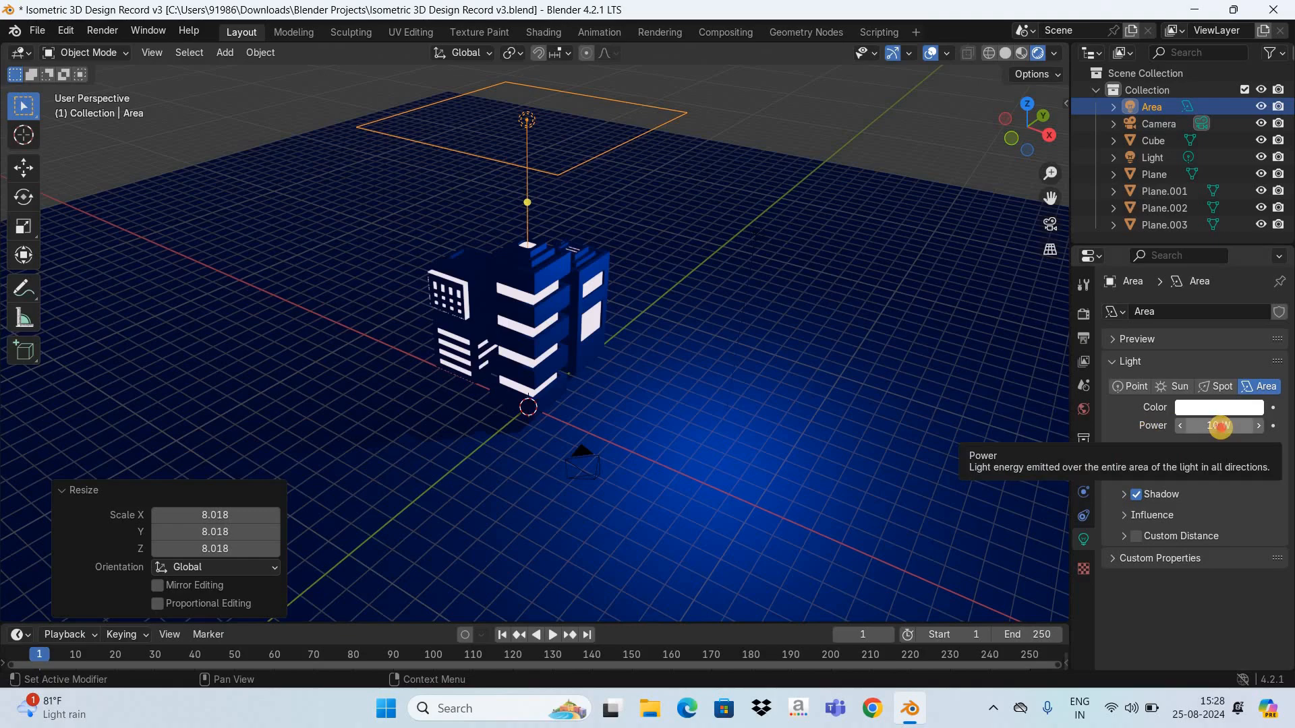
# Set the area light's power to 800 W.
pyautogui.click(1221, 426)
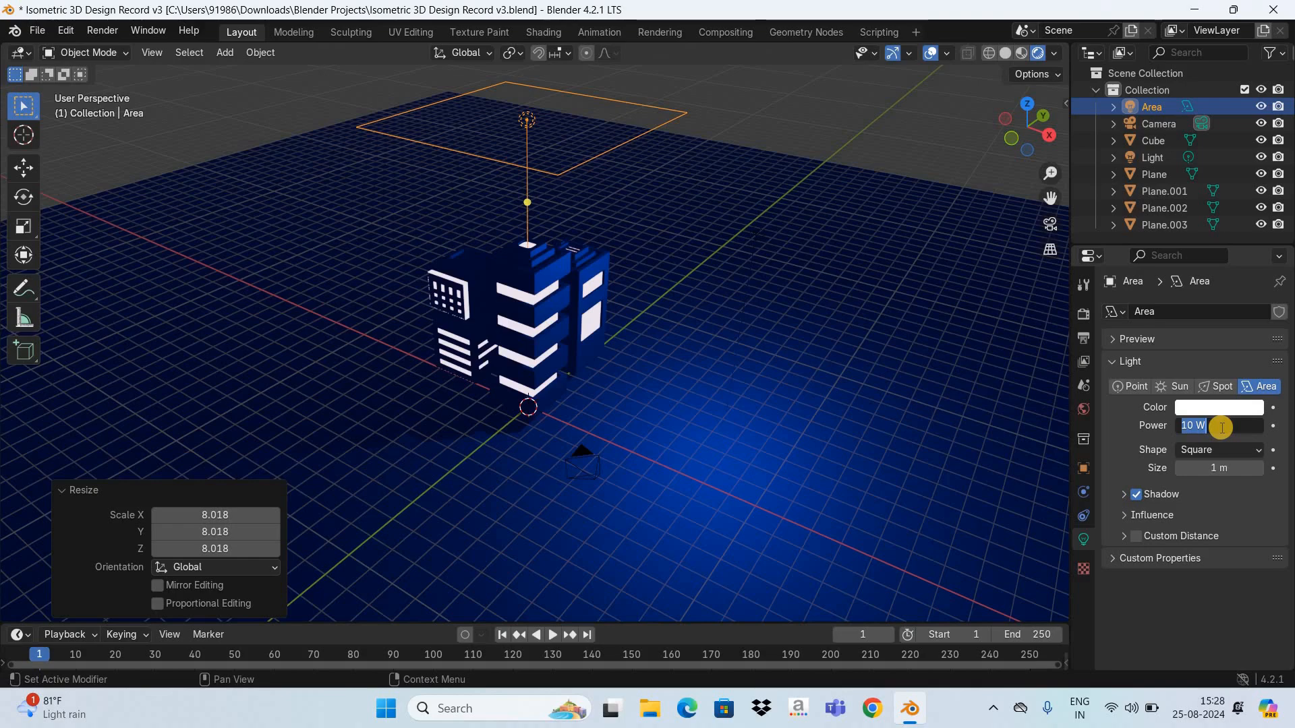
pyautogui.write('800')
pyautogui.press('Return')
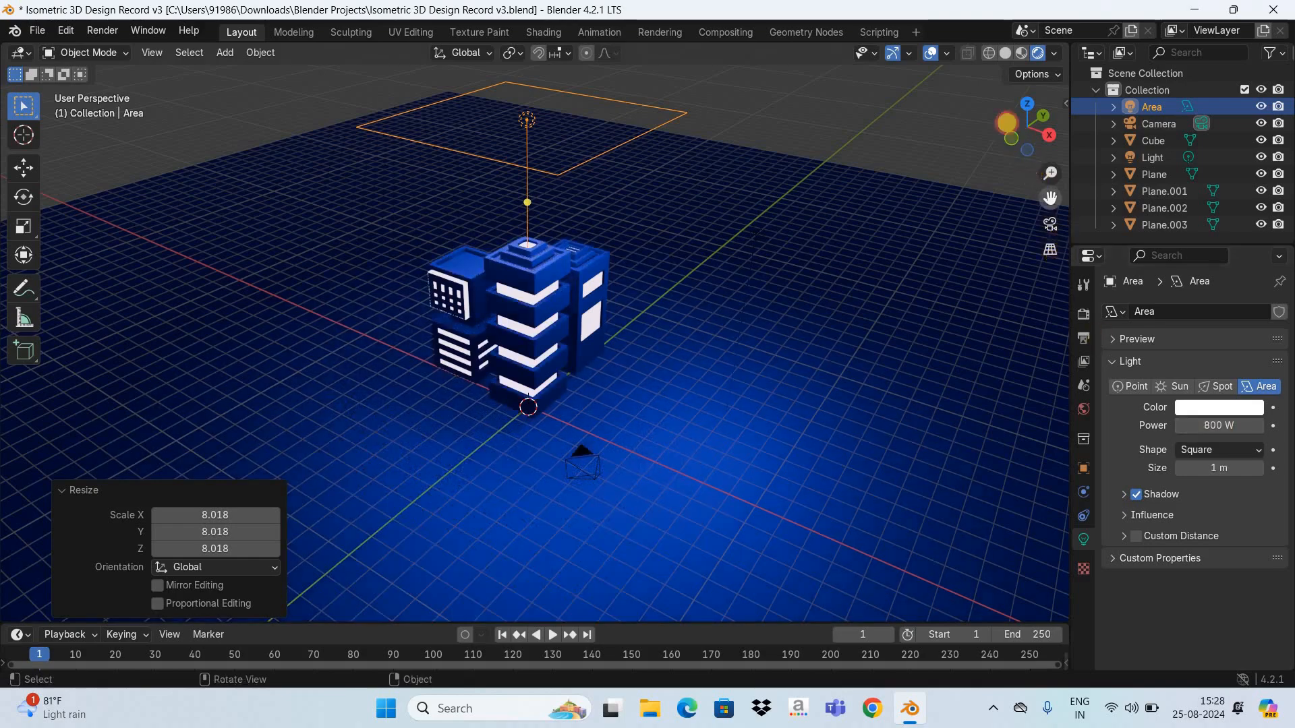
pyautogui.moveTo(1007, 122)
pyautogui.mouseDown()
pyautogui.moveTo(996, 136)
pyautogui.moveTo(1018, 143)
pyautogui.mouseUp()
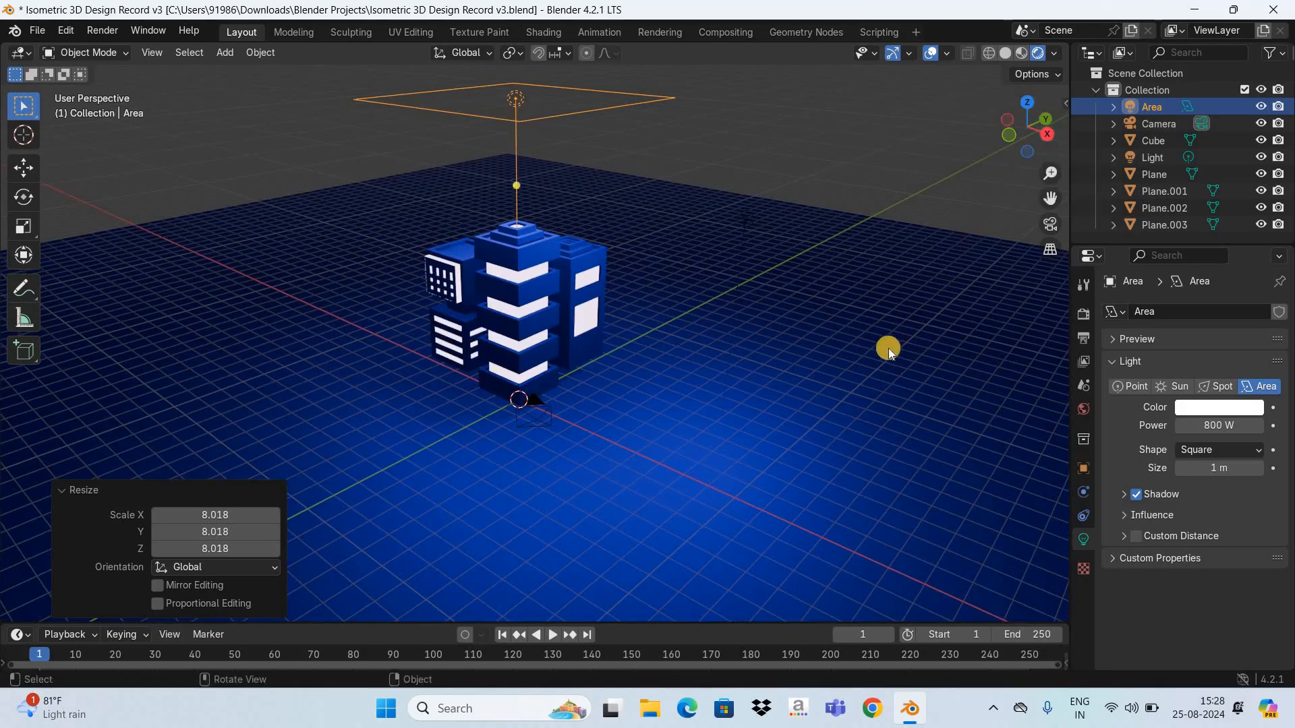
# Lighten the world background color to a medium grey.
pyautogui.click(1084, 409)
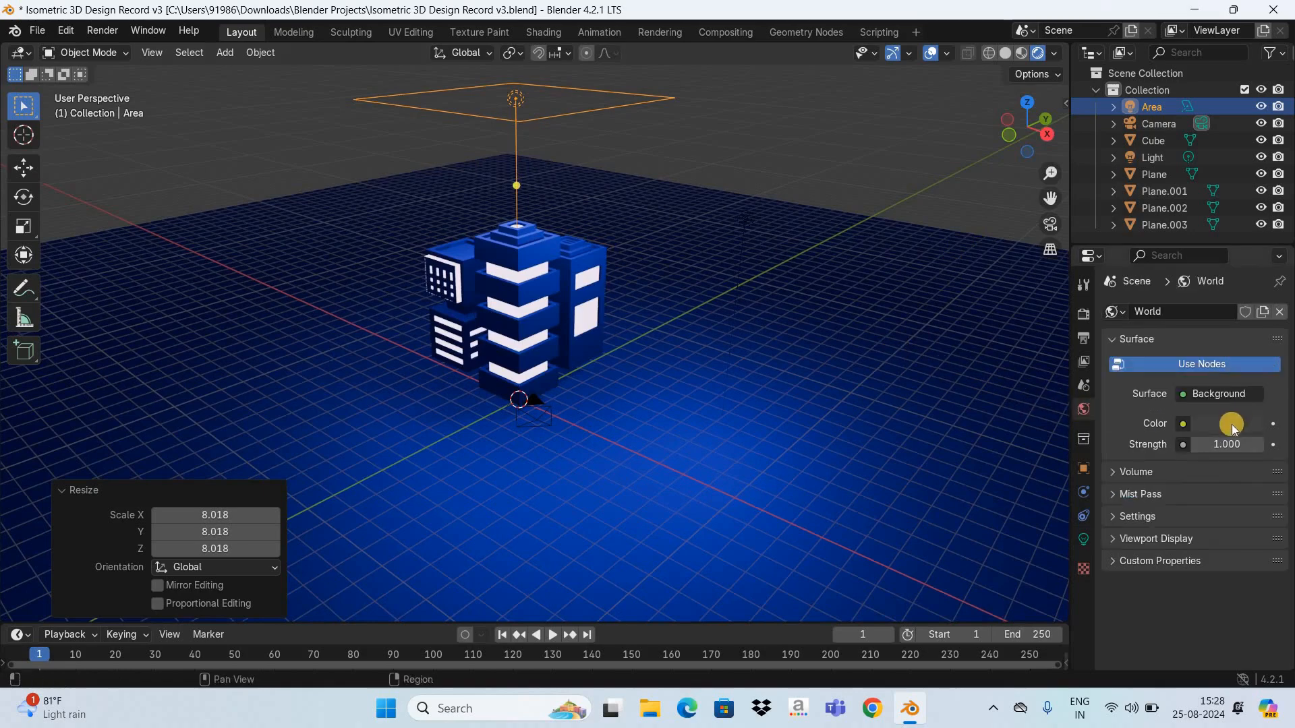
pyautogui.click(1232, 423)
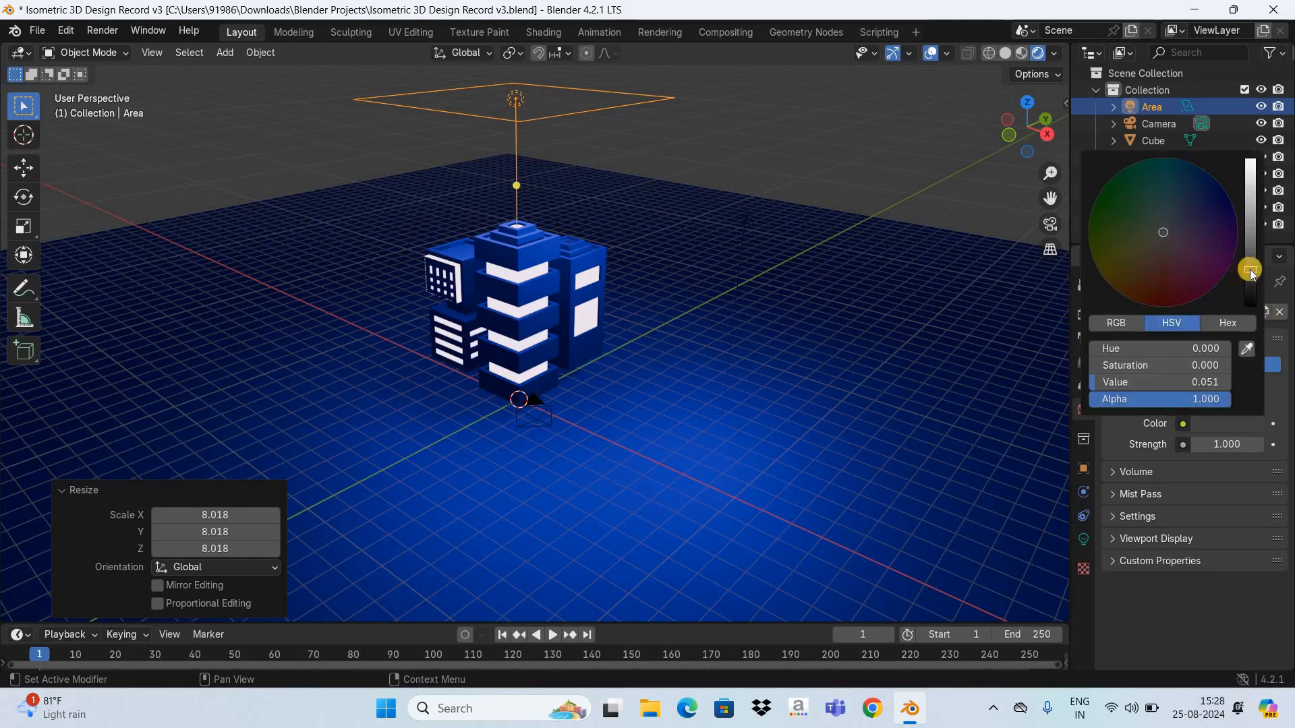
pyautogui.moveTo(1249, 270); pyautogui.dragTo(1246, 247)
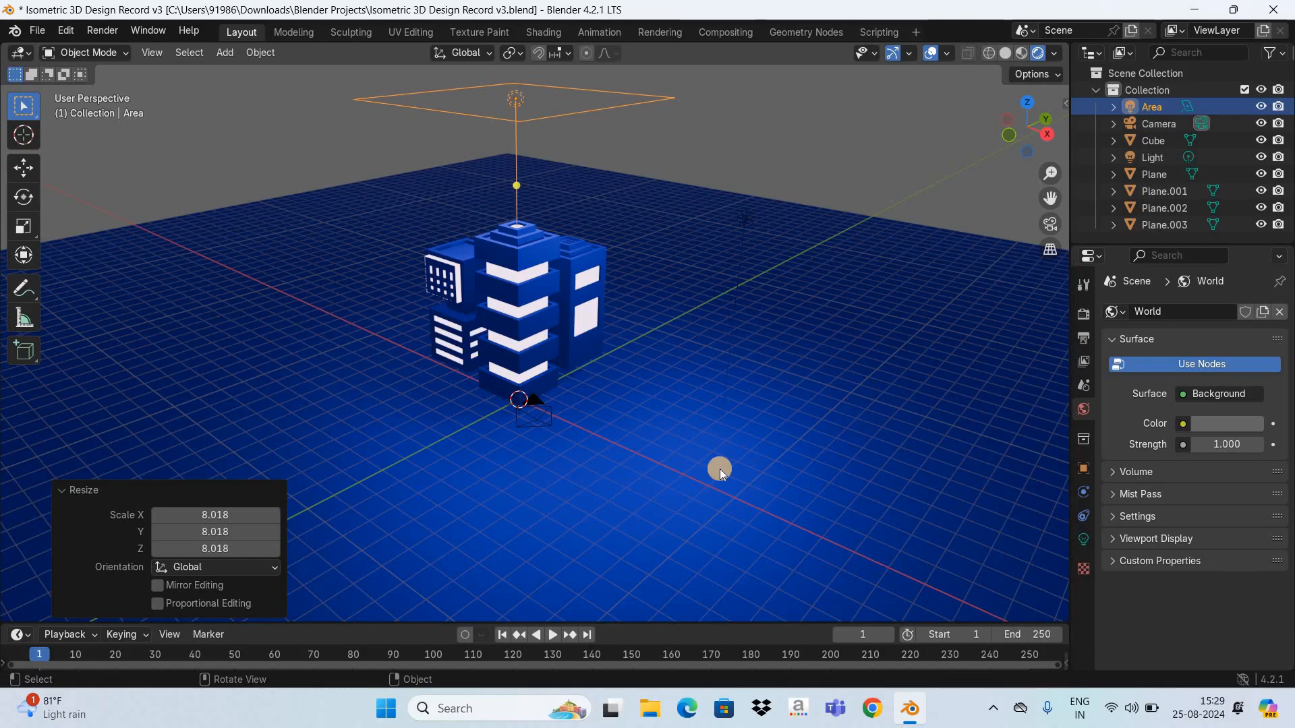
# Set the Look in the scene's render Color Management settings to High Contrast.
pyautogui.click(1082, 317)
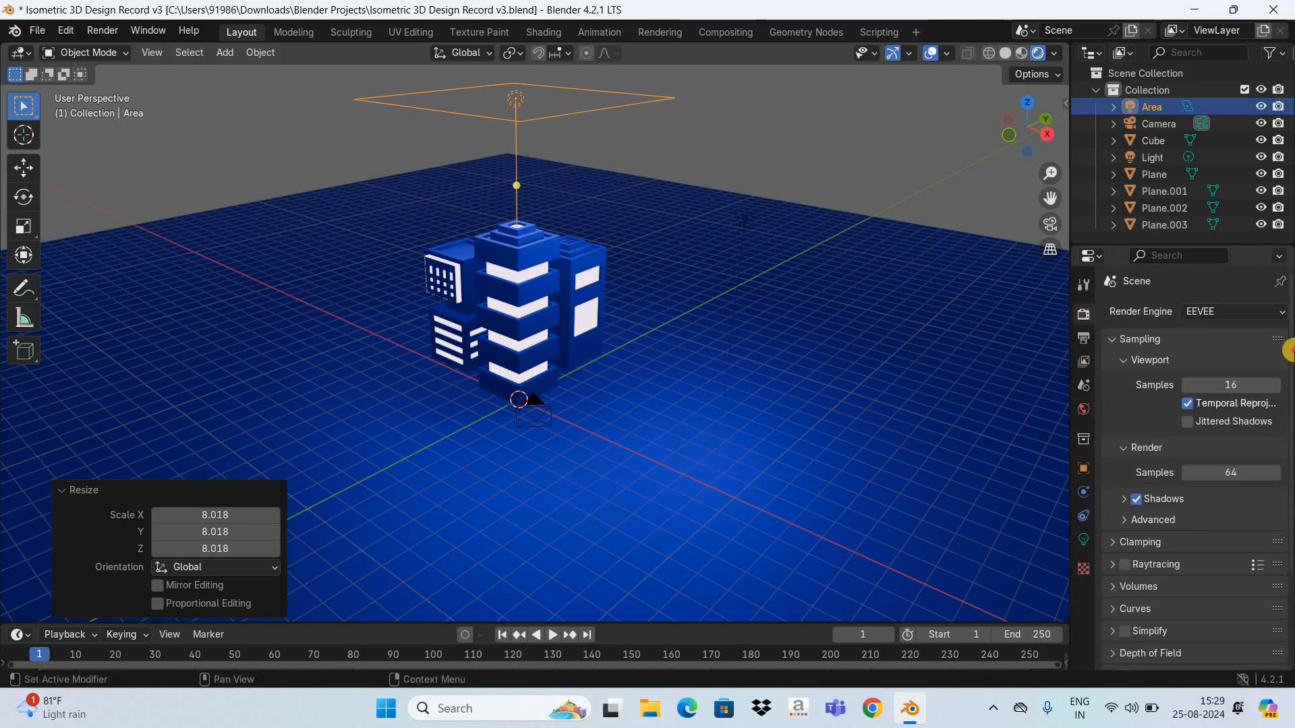
pyautogui.scroll(-5, 1173, 597)
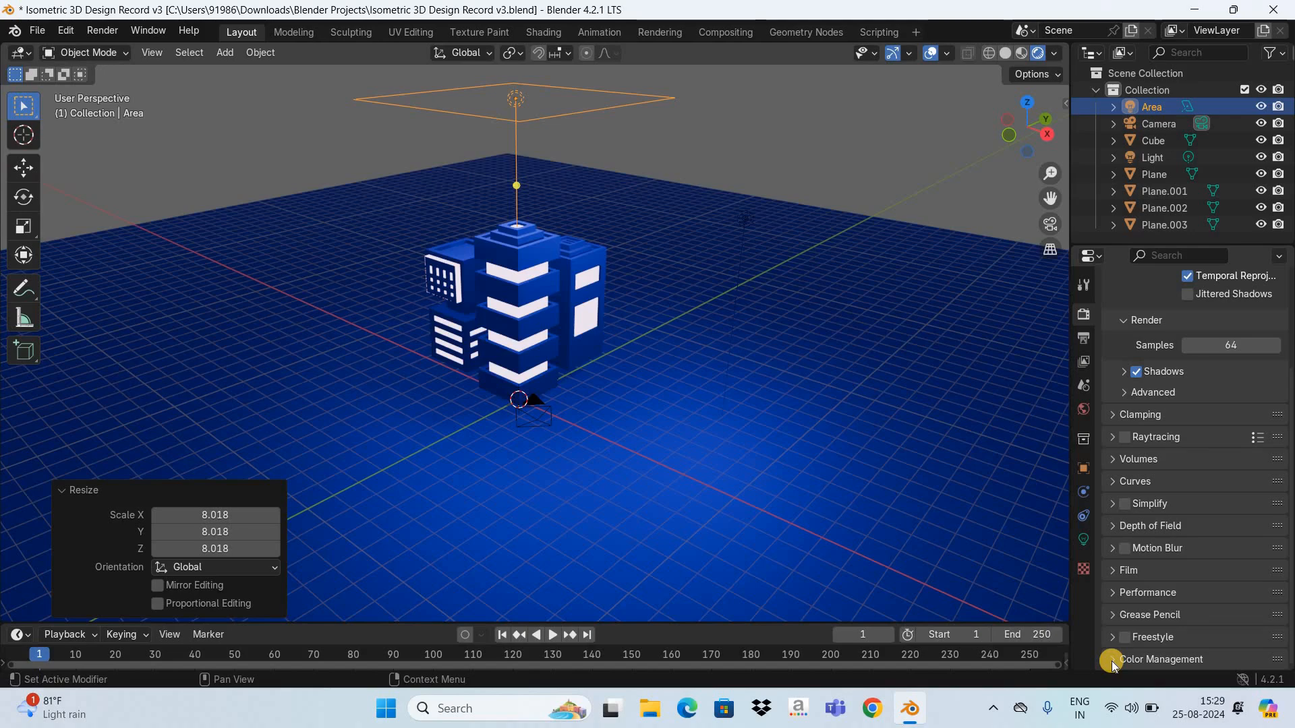
pyautogui.click(1112, 661)
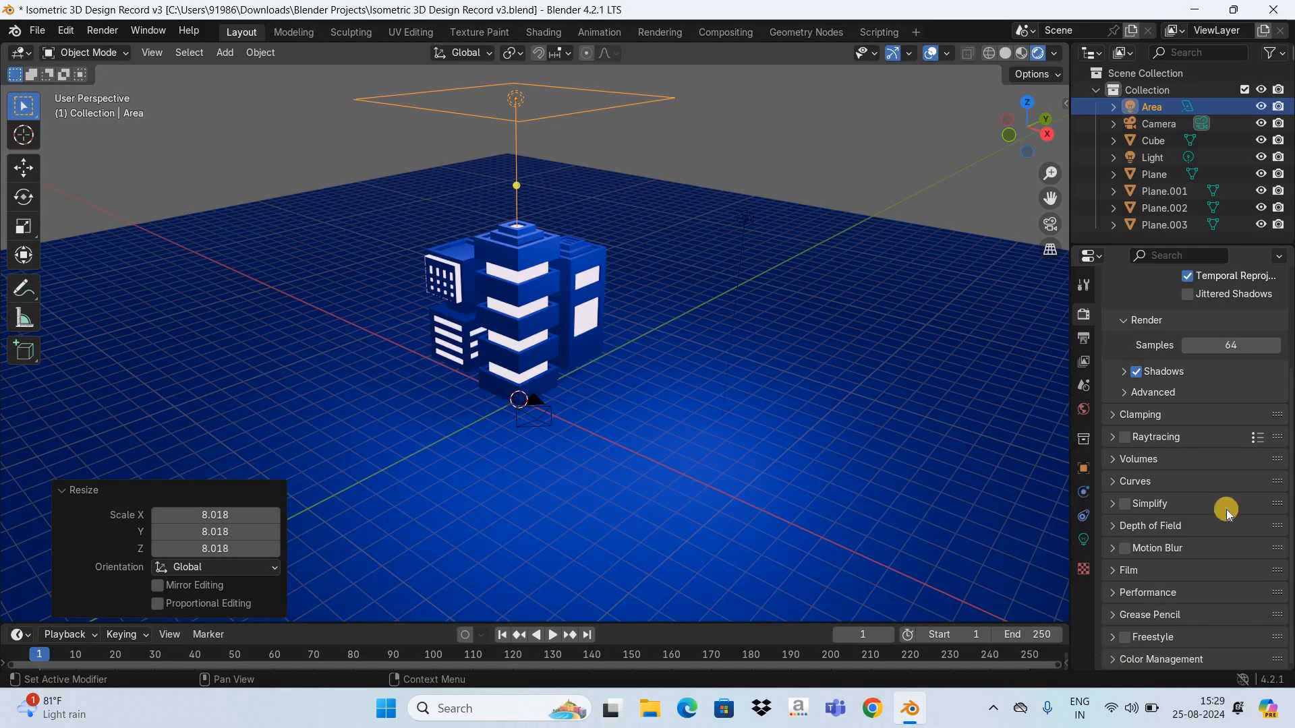
pyautogui.moveTo(1289, 493); pyautogui.dragTo(1289, 590)
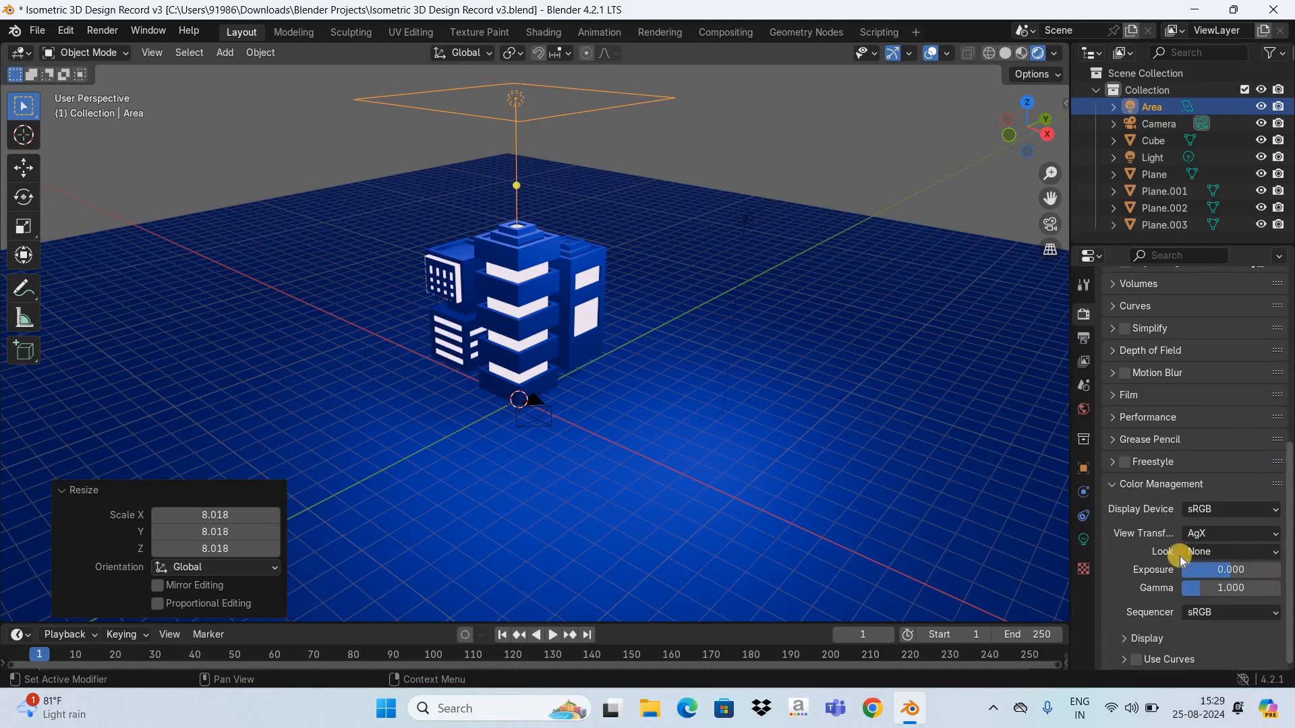
pyautogui.click(1228, 551)
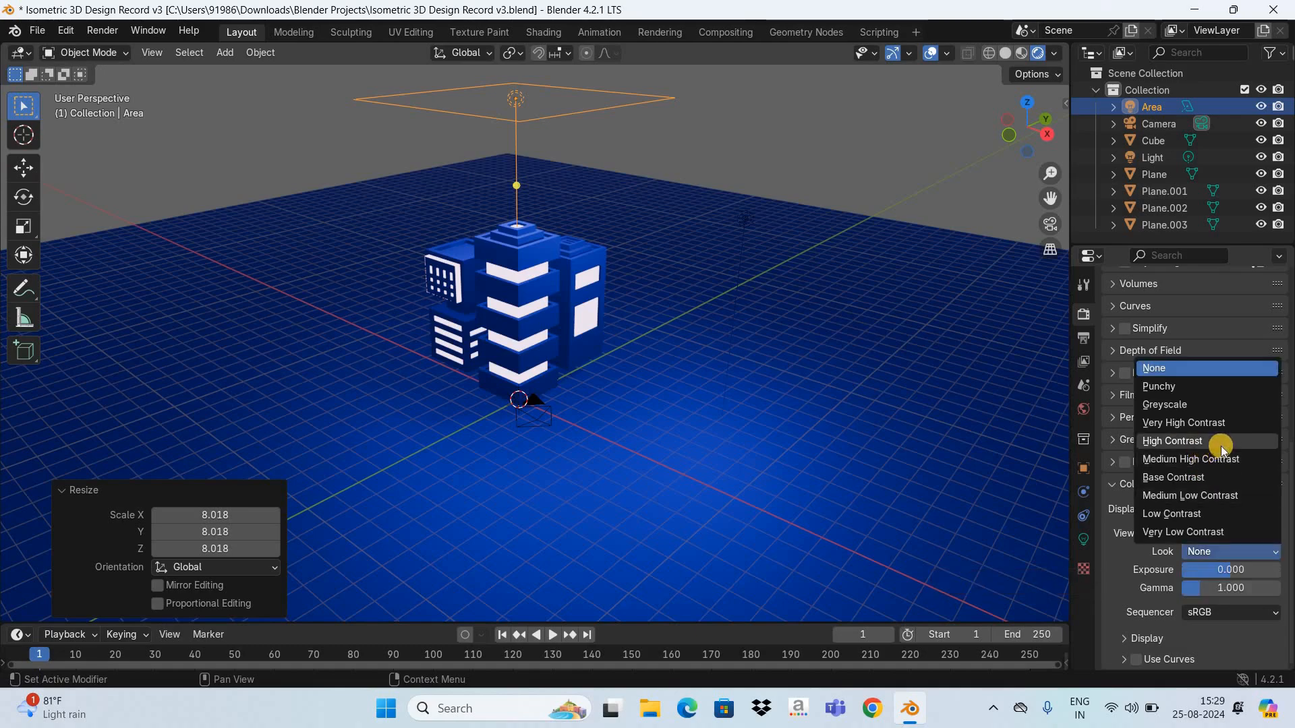
pyautogui.click(1221, 446)
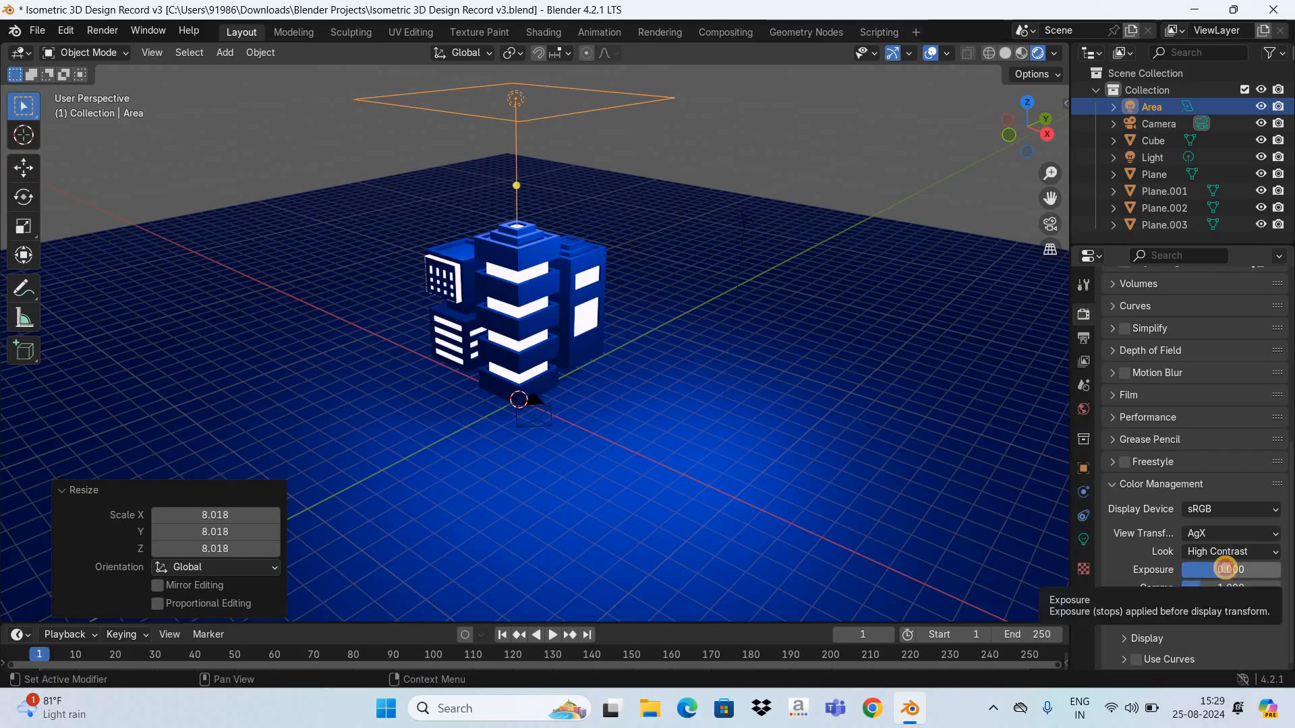
# Set the scene's Color Management exposure to 0.5.
pyautogui.click(1225, 568)
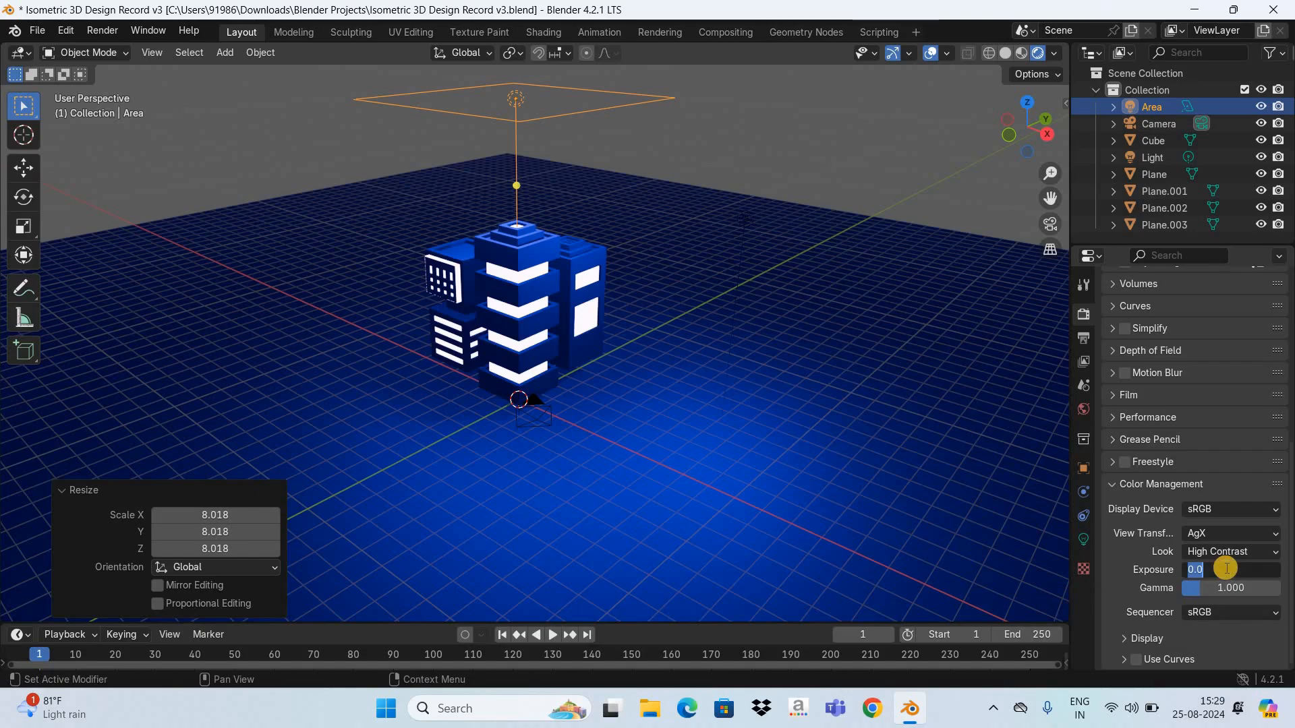
pyautogui.write('0.500')
pyautogui.press('Return')
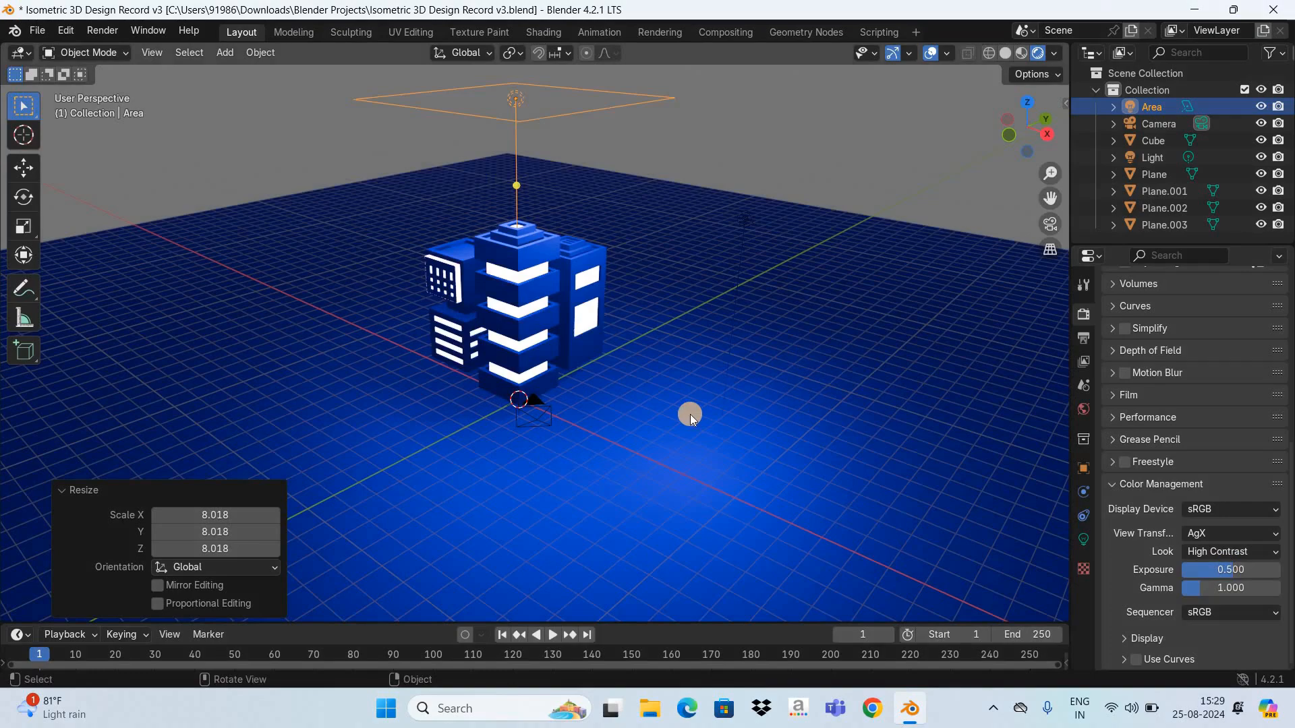
# Look through the camera, enable Camera to View locking, and reframe it so all the buildings fit inside the camera frame.
pyautogui.press('KP_0')
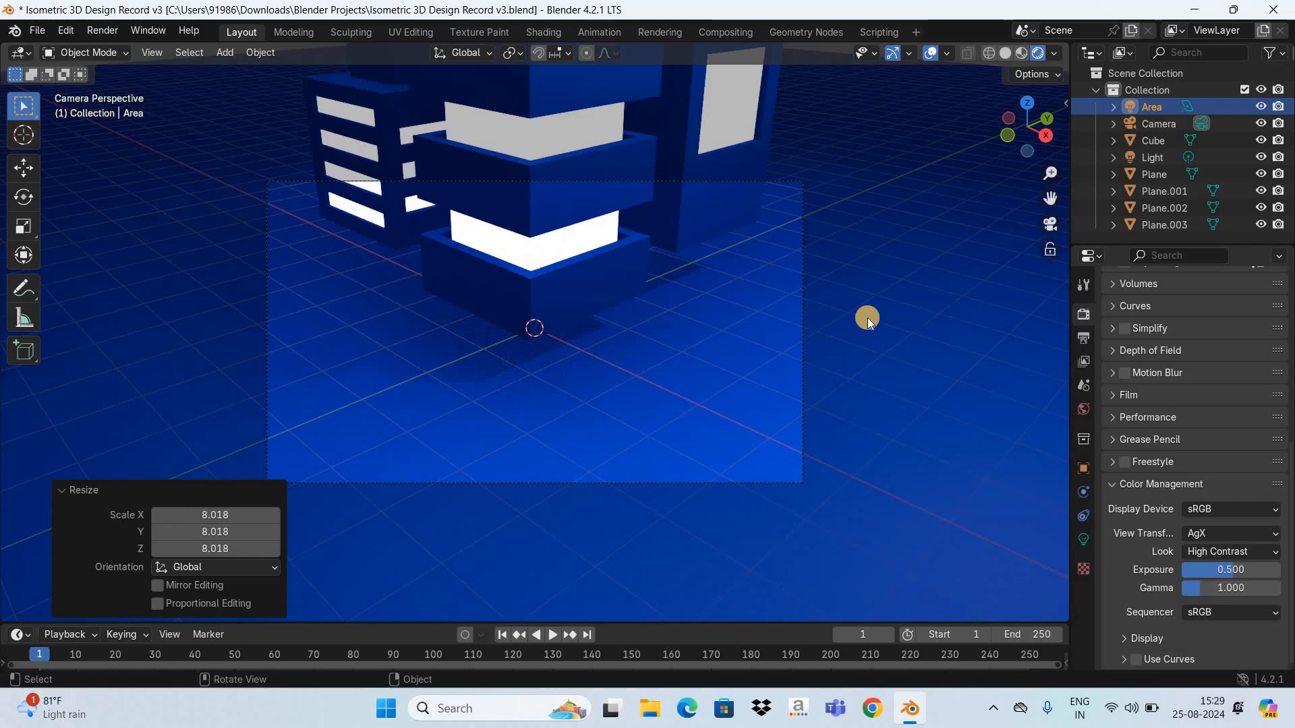
pyautogui.press('n')
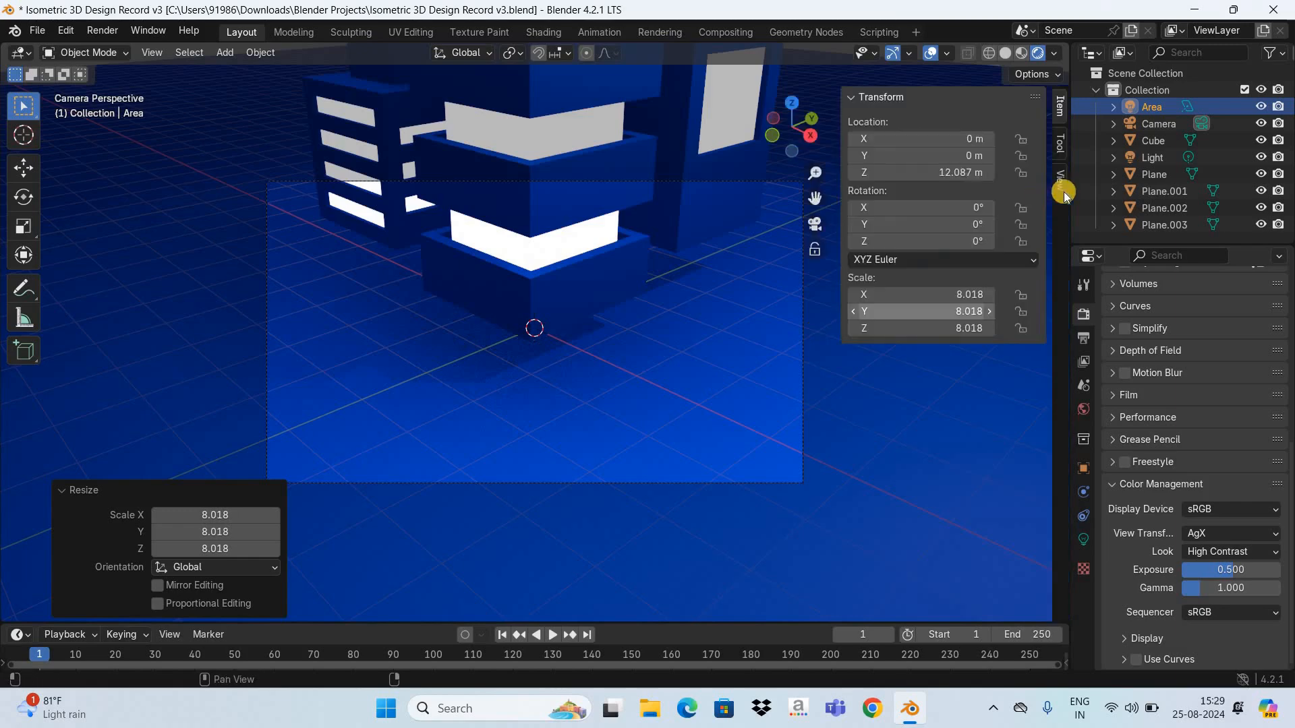
pyautogui.keyDown('ctrl'); pyautogui.scroll(-2, 931, 328); pyautogui.keyUp('ctrl')
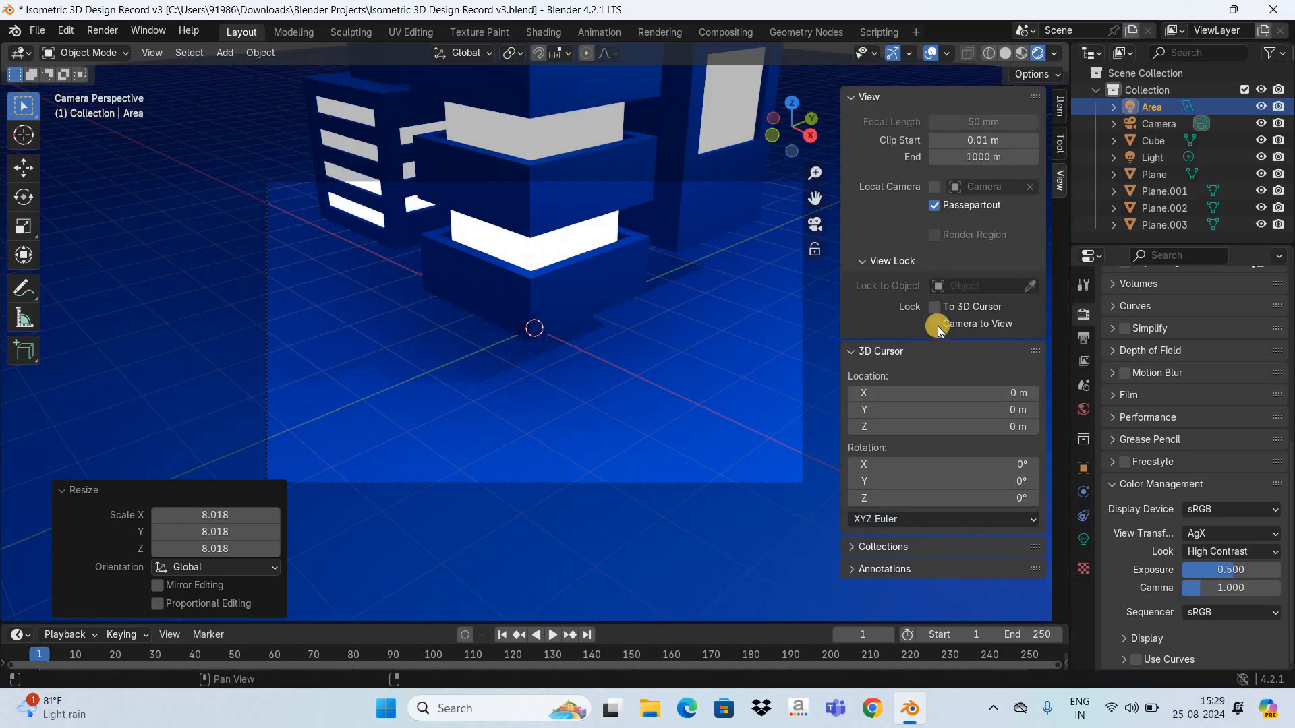
pyautogui.click(934, 325)
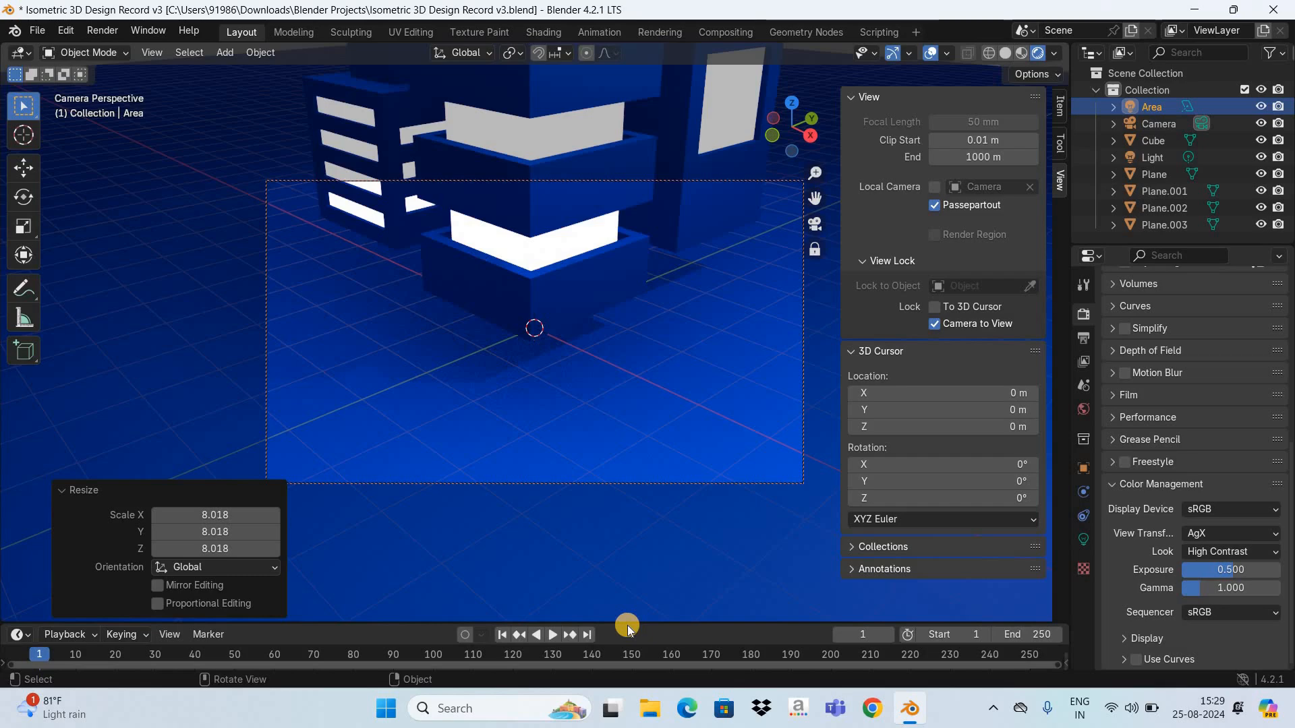
pyautogui.moveTo(841, 372); pyautogui.dragTo(1045, 335)
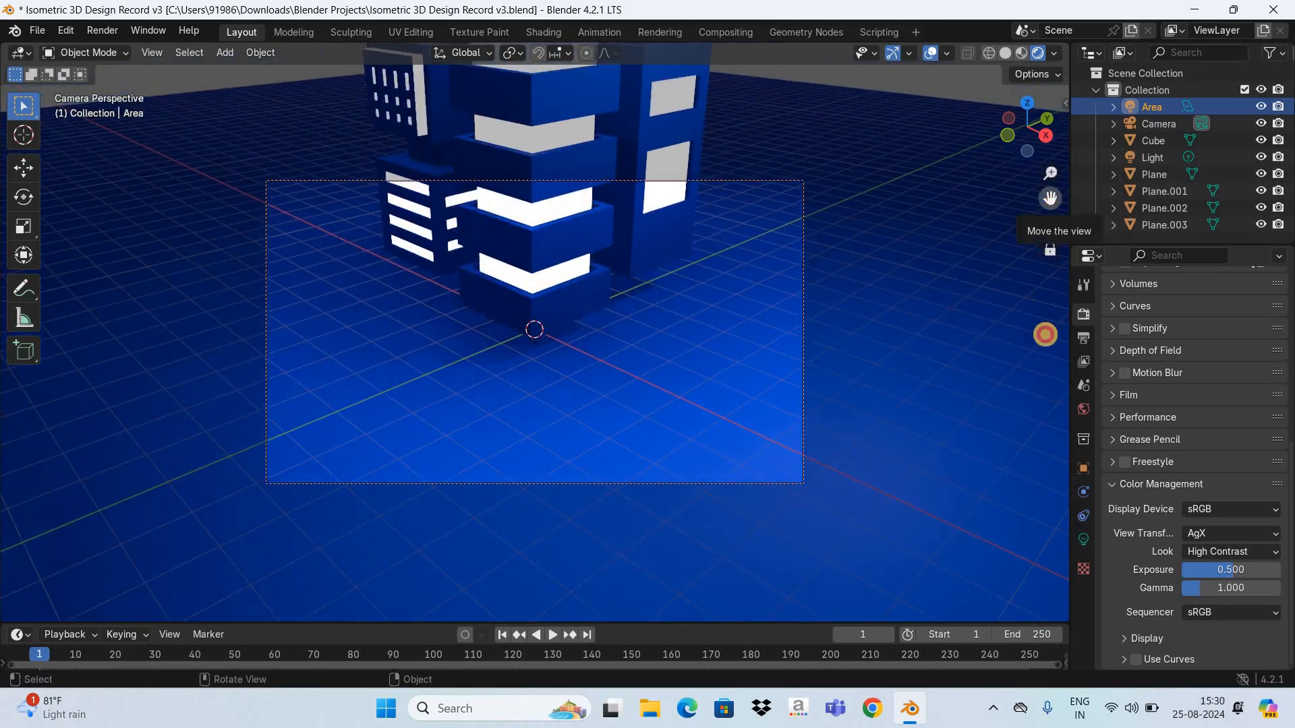
pyautogui.moveTo(1051, 197)
pyautogui.mouseDown()
pyautogui.moveTo(1052, 226)
pyautogui.moveTo(1059, 212)
pyautogui.mouseUp()
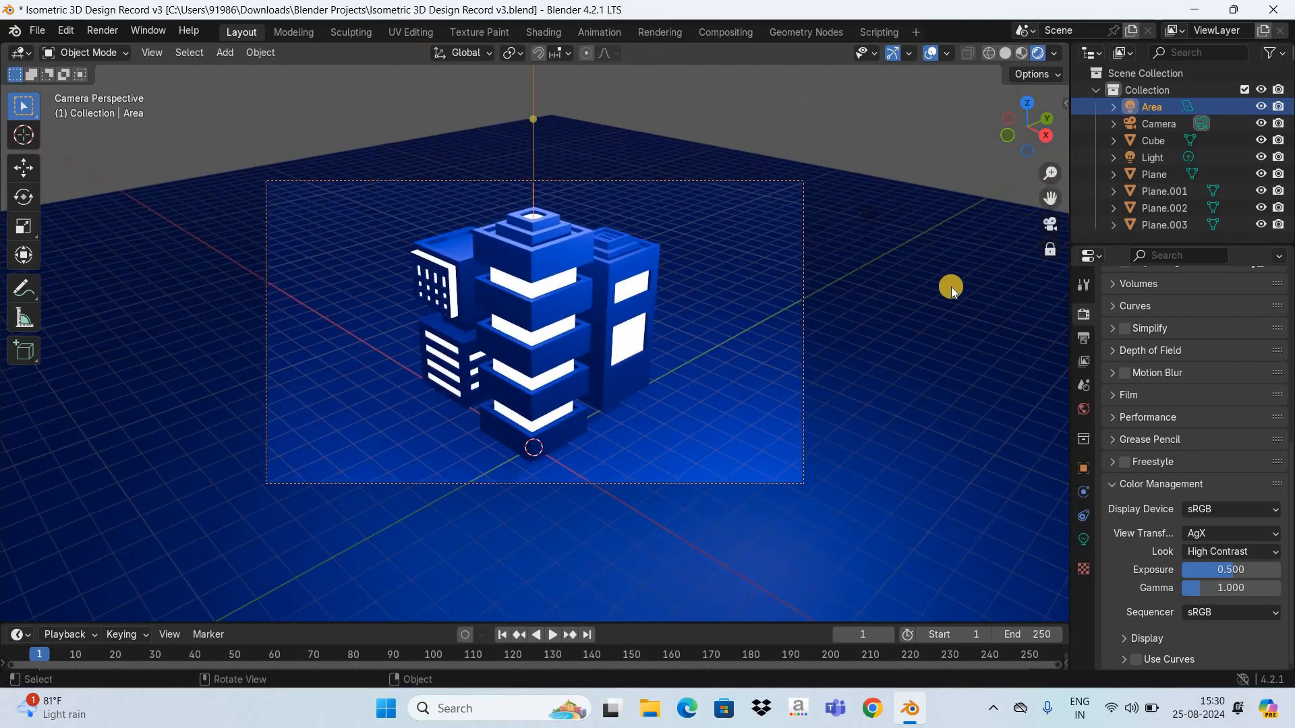
# Render the current frame, examine the whole image, and close the render window.
pyautogui.press('F12')
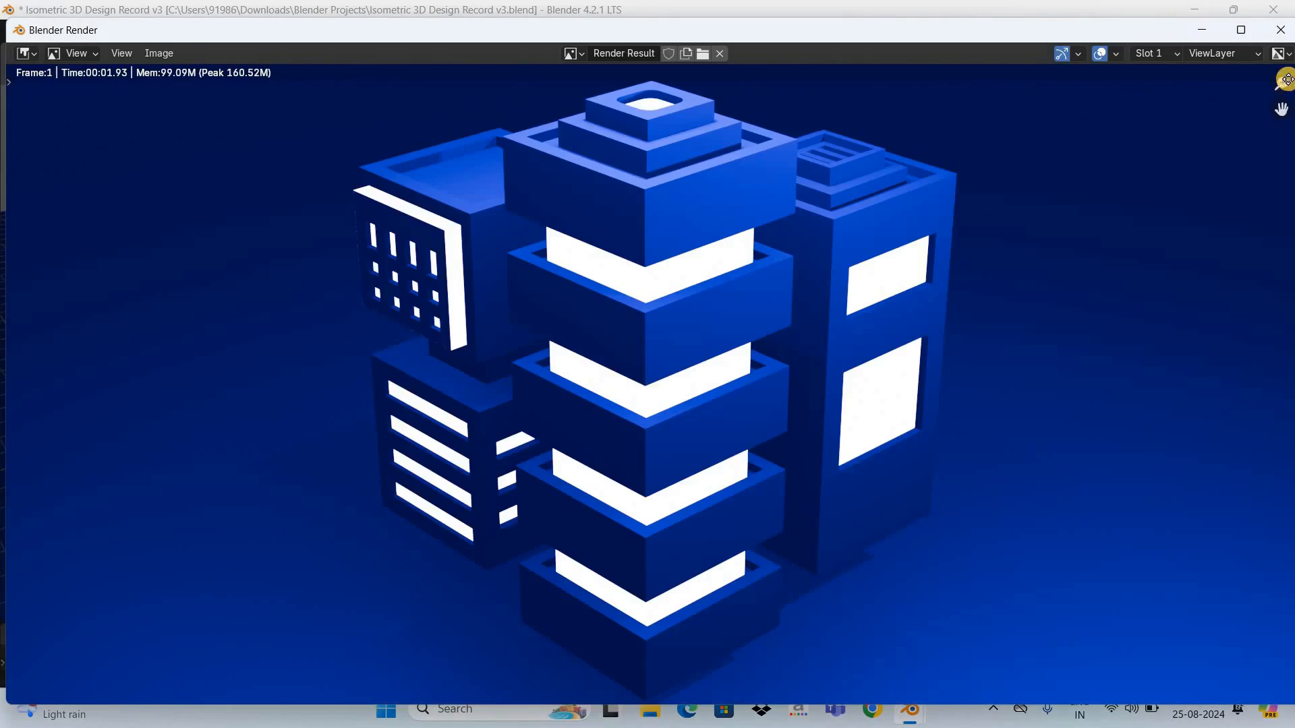
pyautogui.moveTo(1281, 85); pyautogui.dragTo(592, 326)
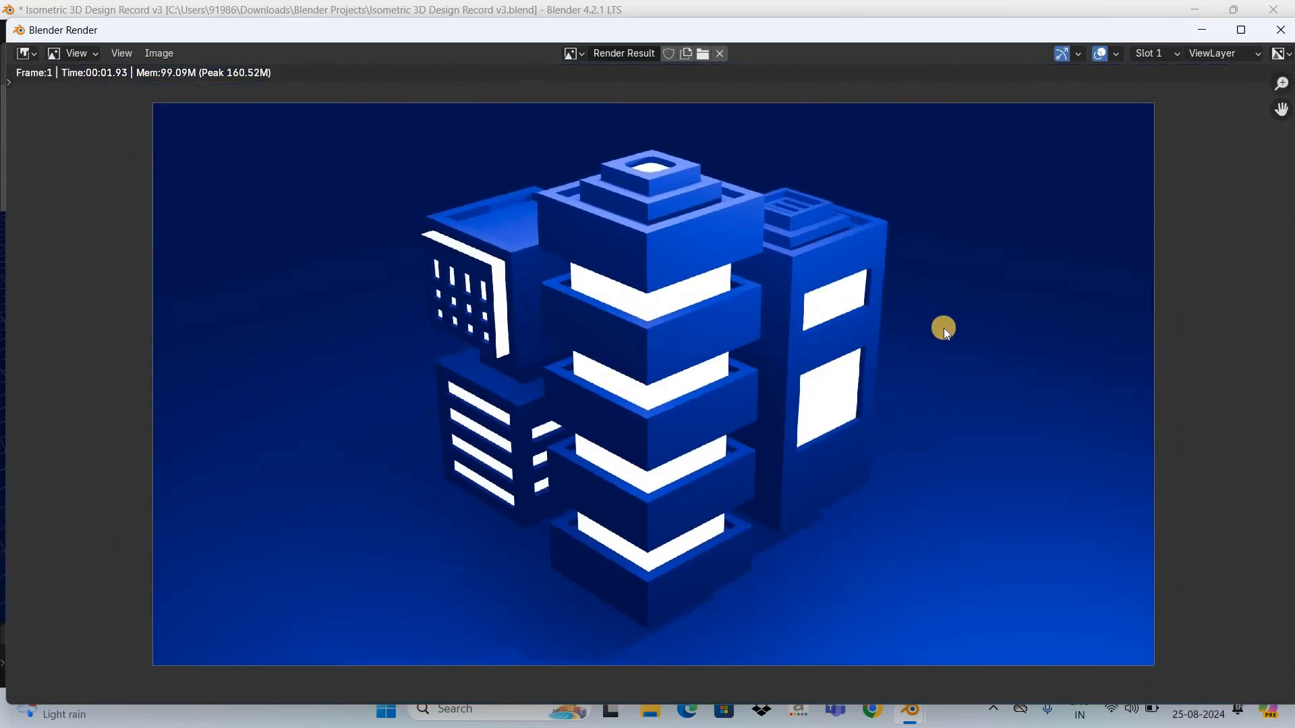
pyautogui.click(1281, 32)
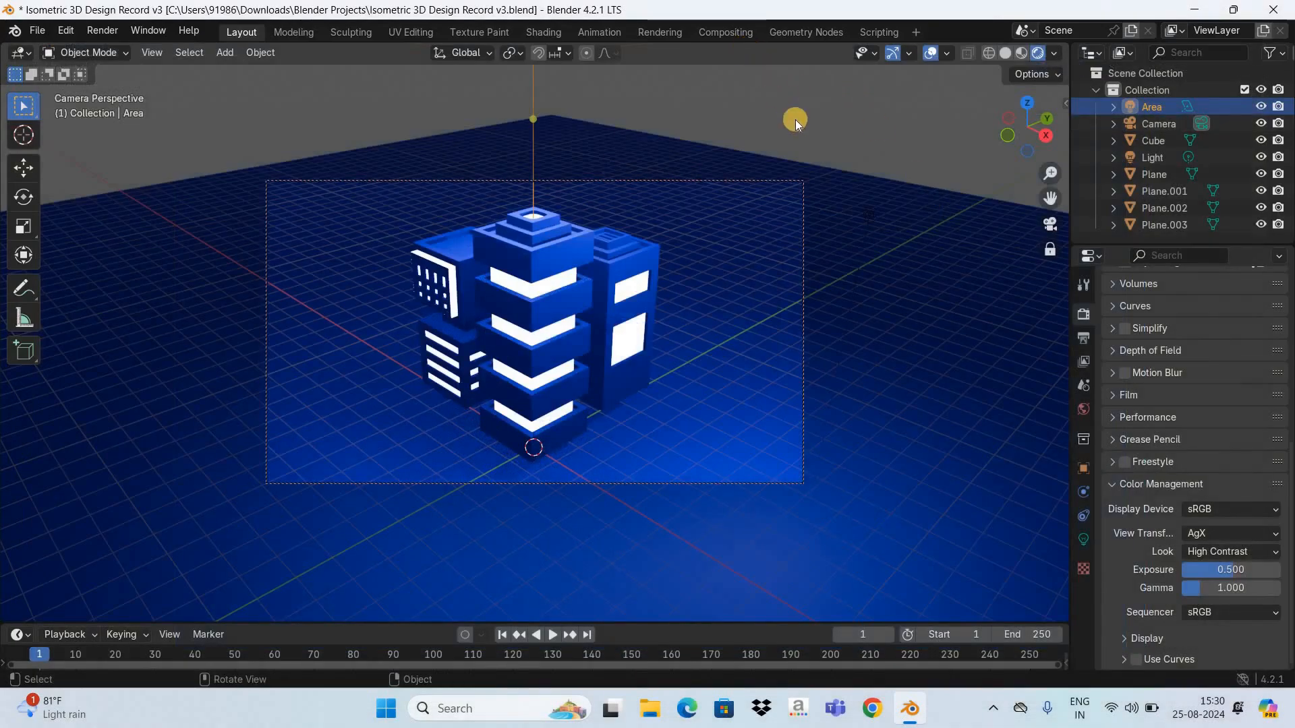
# Enable compositing nodes for the scene and move the Render Layers and Composite nodes apart to make room between them.
pyautogui.click(538, 291)
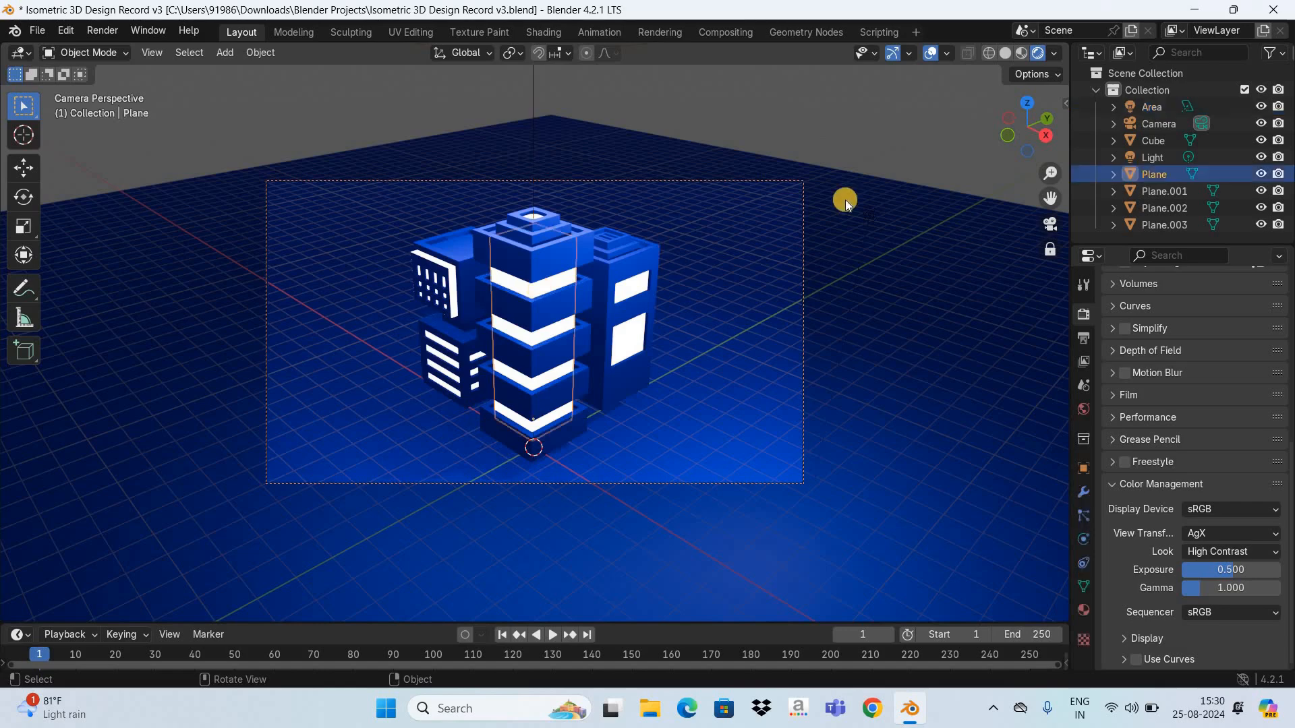
pyautogui.click(732, 34)
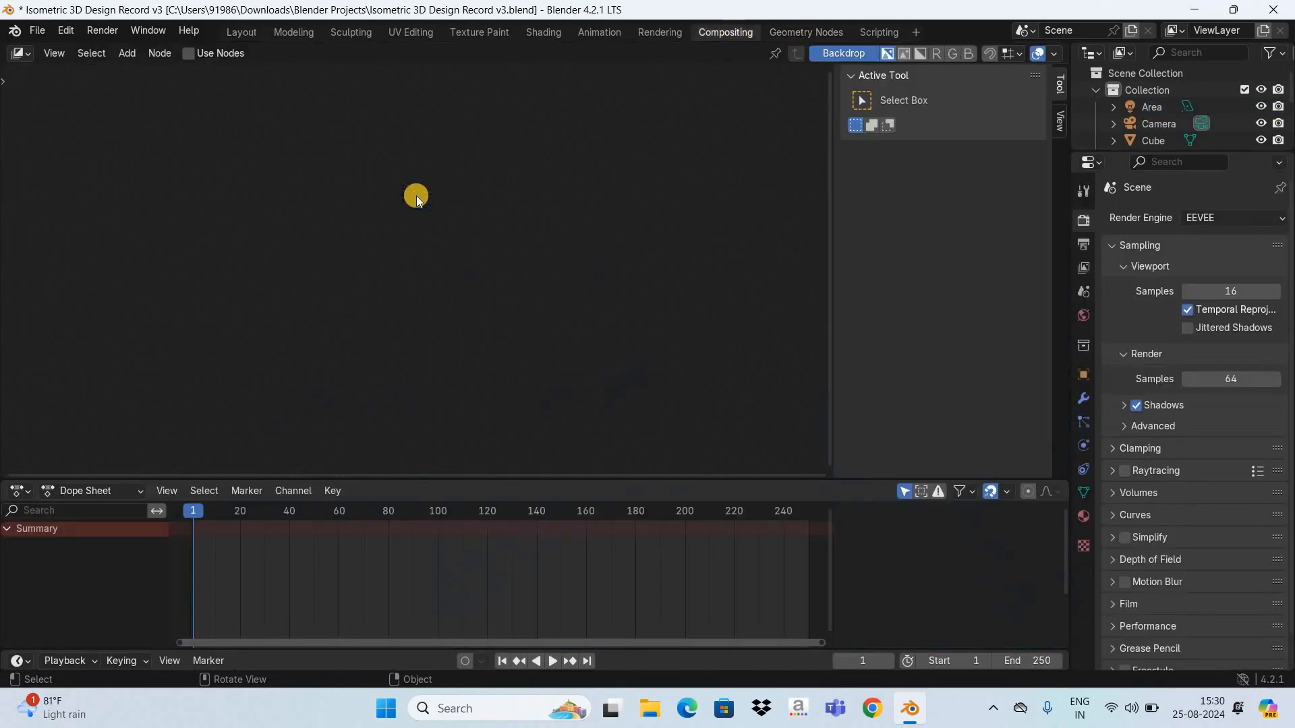
pyautogui.click(189, 54)
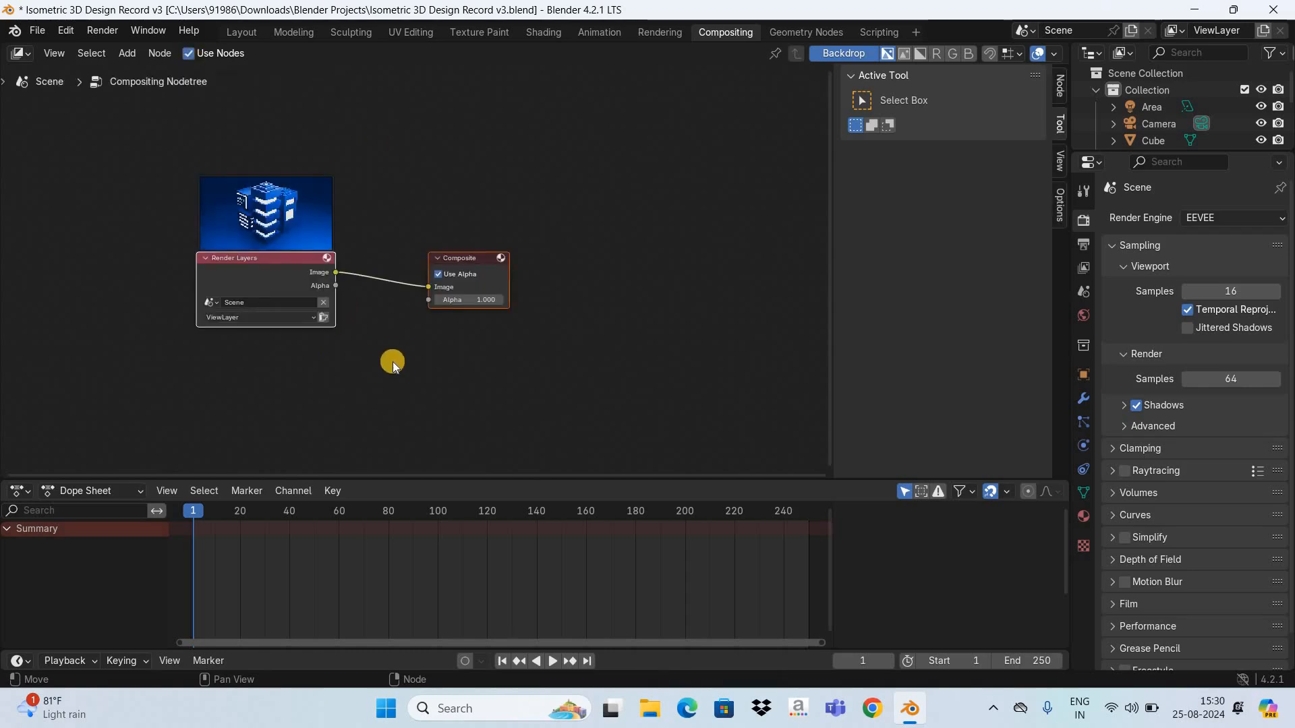
pyautogui.scroll(3, 392, 364)
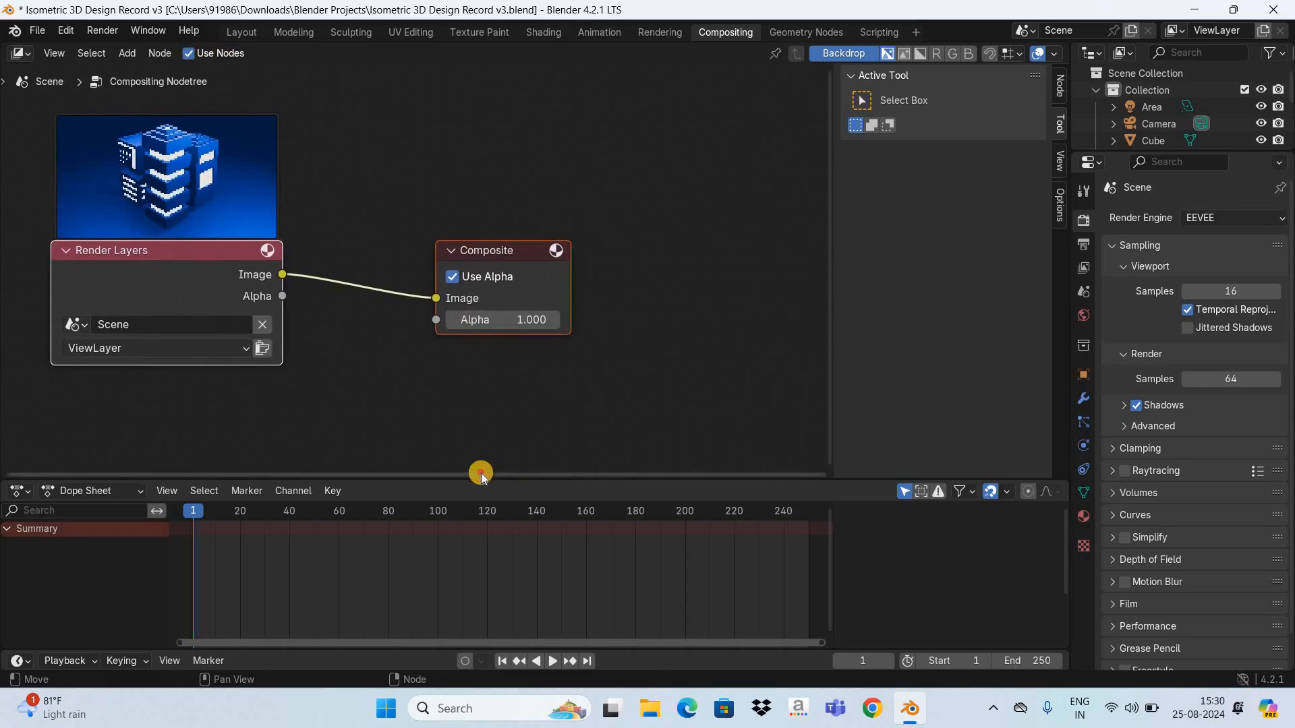
pyautogui.moveTo(481, 475); pyautogui.dragTo(435, 483)
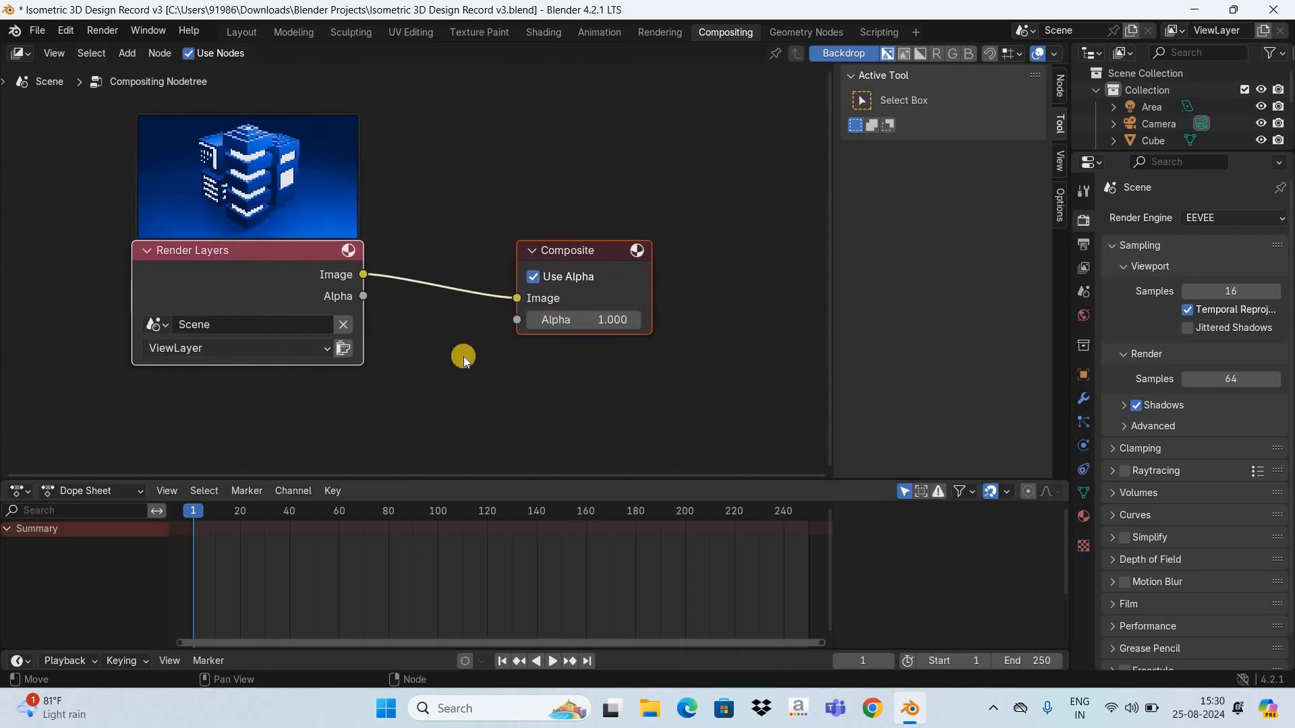
pyautogui.click(573, 232)
pyautogui.moveTo(585, 250); pyautogui.dragTo(736, 264)
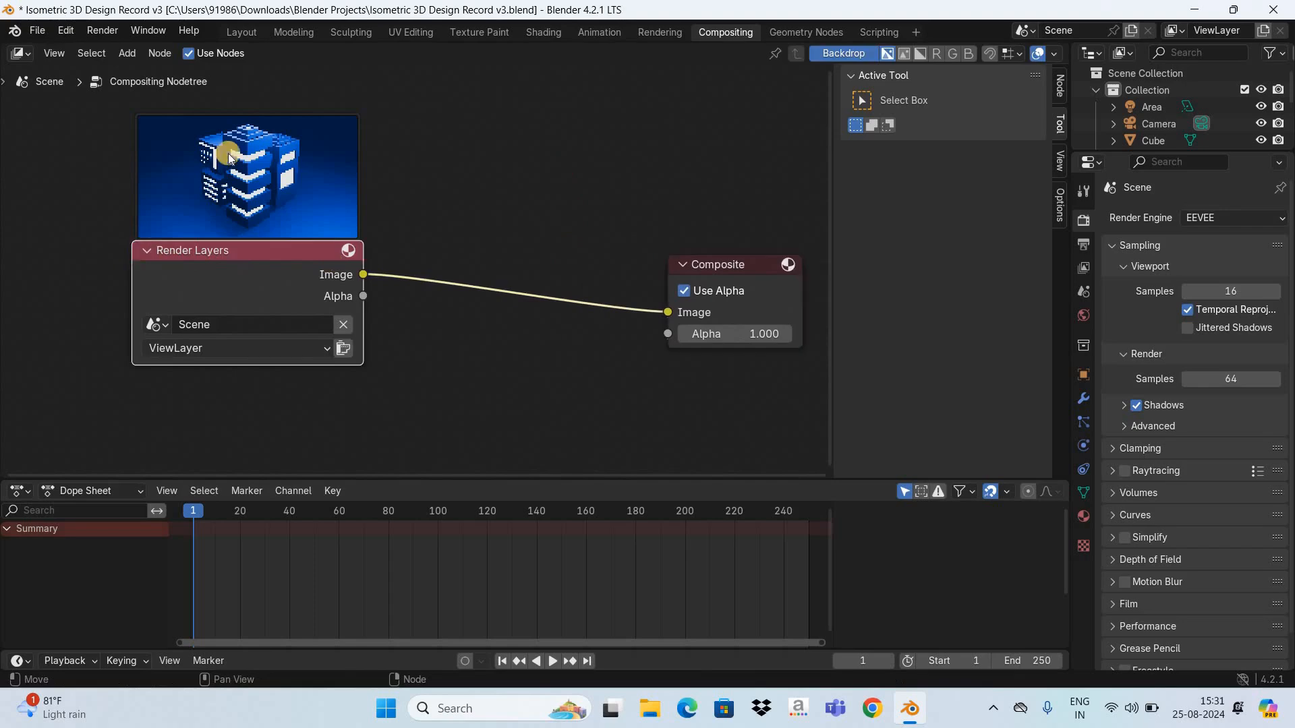
pyautogui.moveTo(135, 251); pyautogui.dragTo(35, 248)
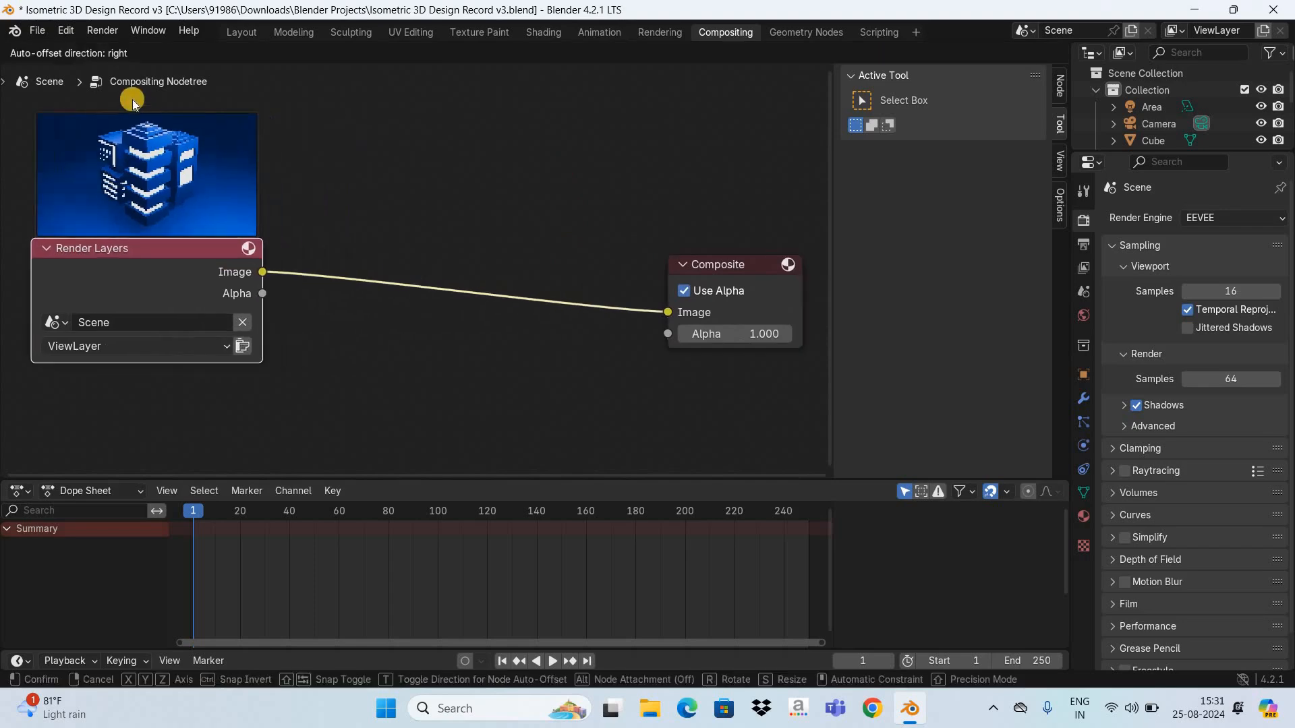
# Insert a Glare node into the link between Render Layers and Composite.
pyautogui.hotkey('shift', 'a')
pyautogui.click(385, 189)
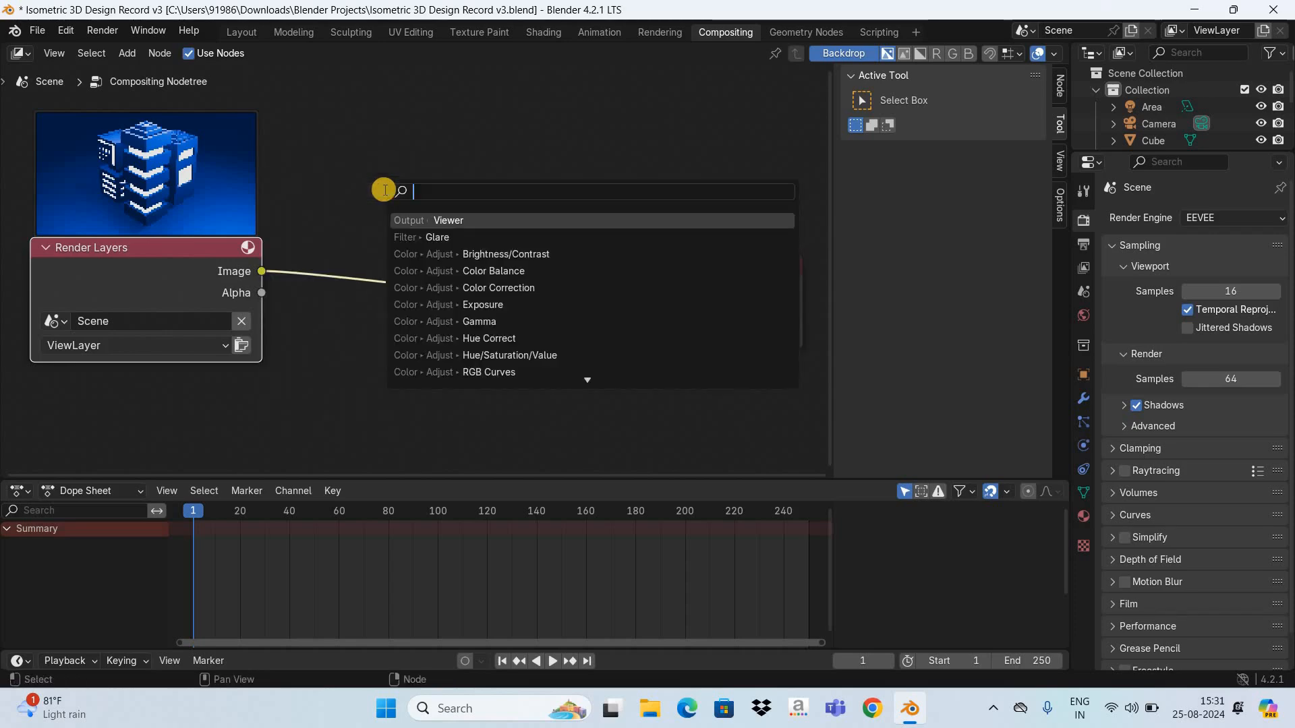
pyautogui.write('glare')
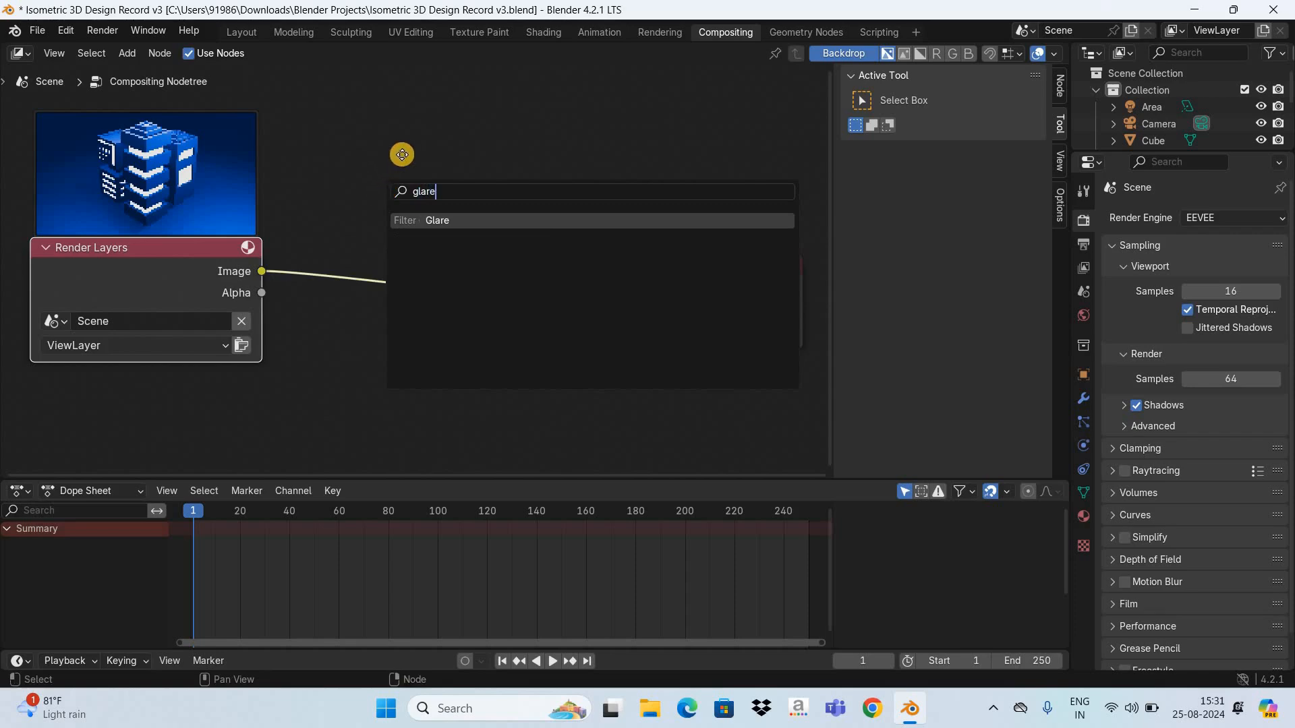
pyautogui.press('Return')
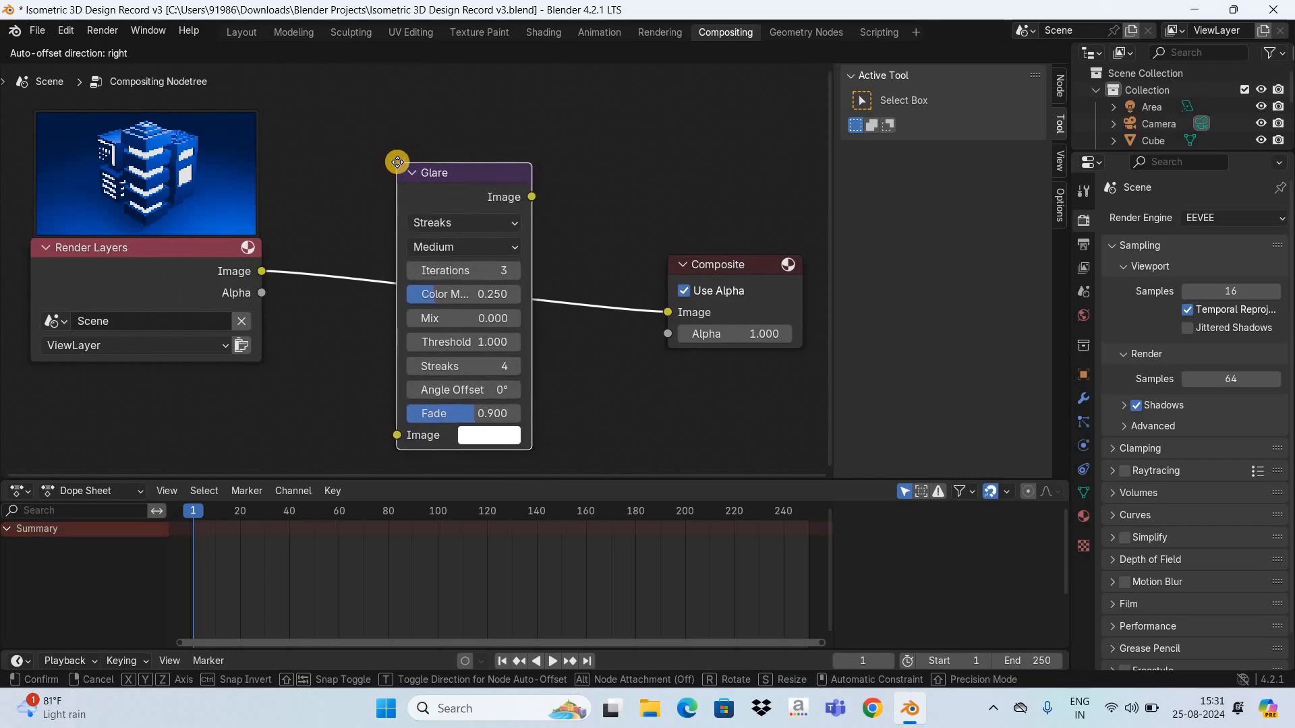
pyautogui.click(396, 163)
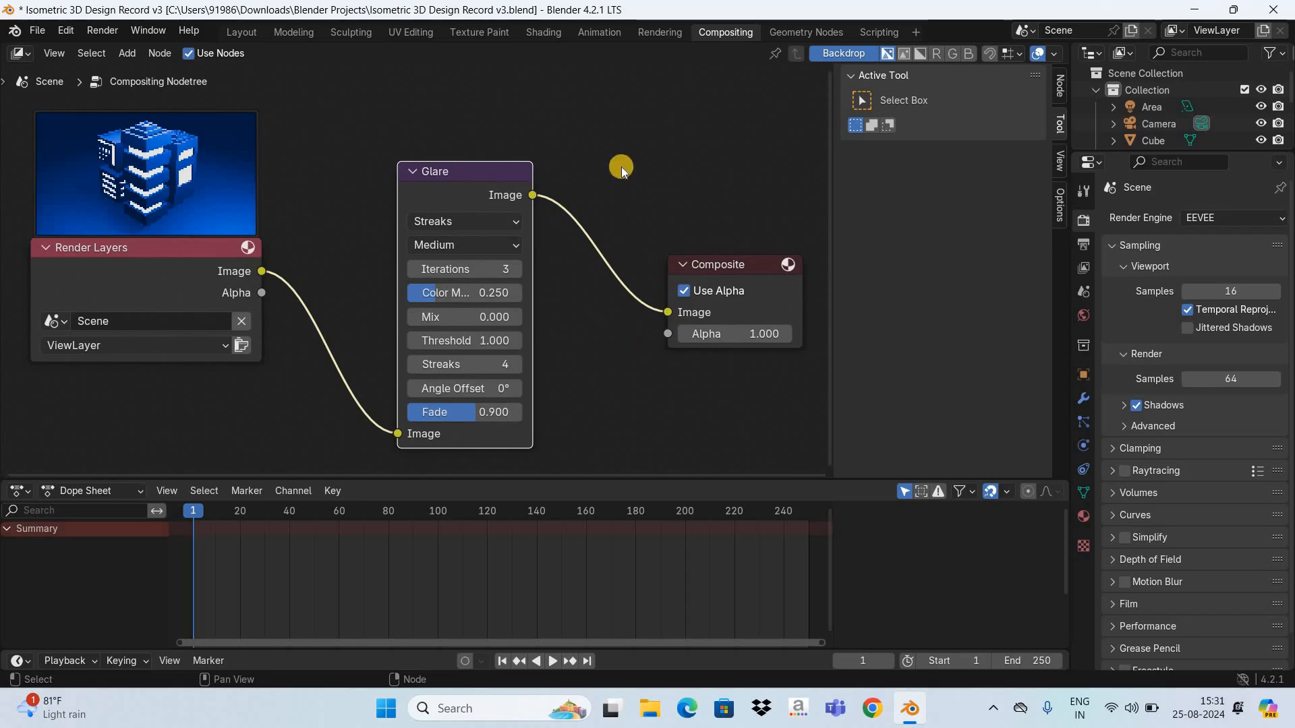
# Add a Viewer node below the Composite node and connect the Glare node's image output to it.
pyautogui.hotkey('shift', 'a')
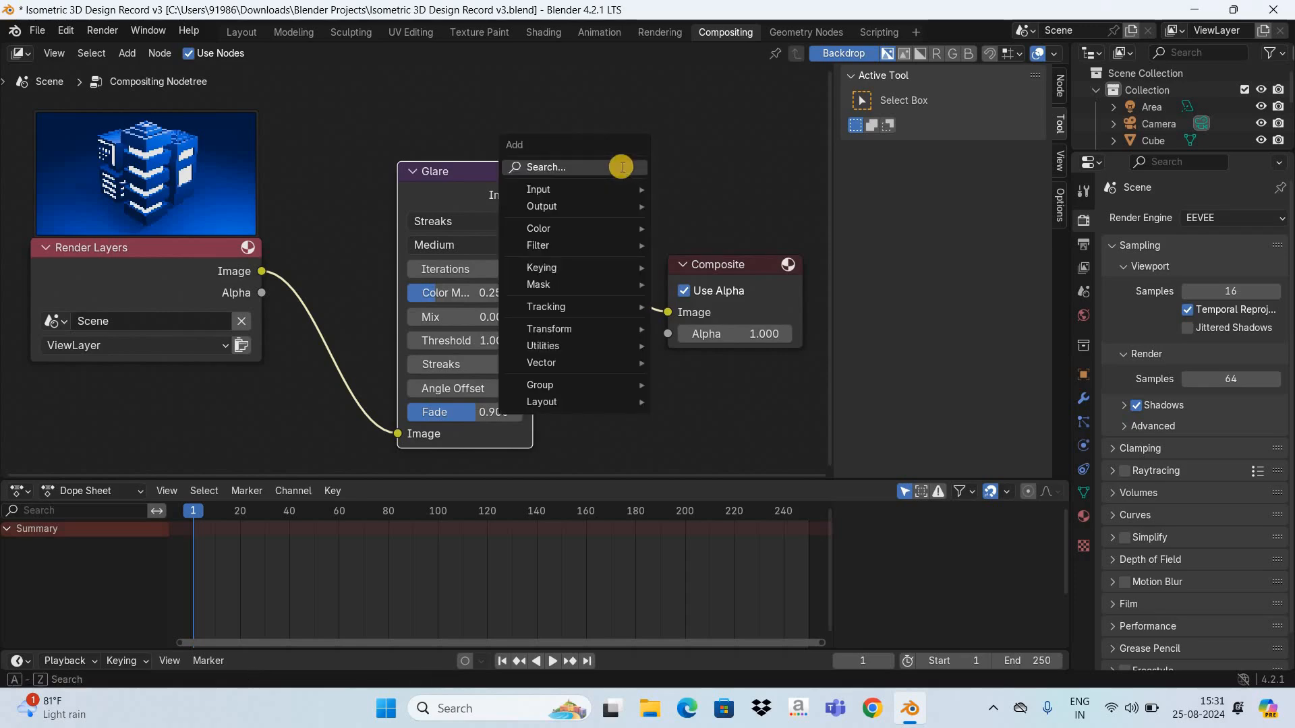
pyautogui.click(621, 167)
pyautogui.write('viw')
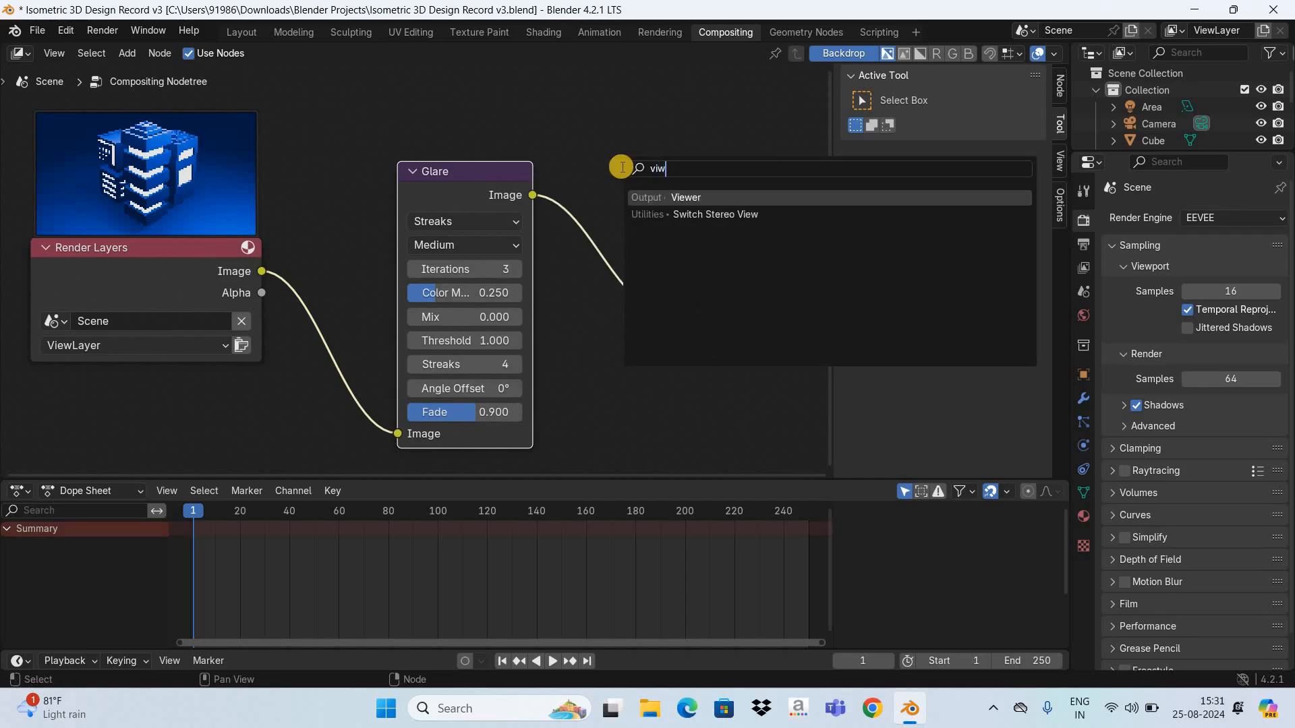
pyautogui.write('e')
pyautogui.press('BackSpace')
pyautogui.press('BackSpace')
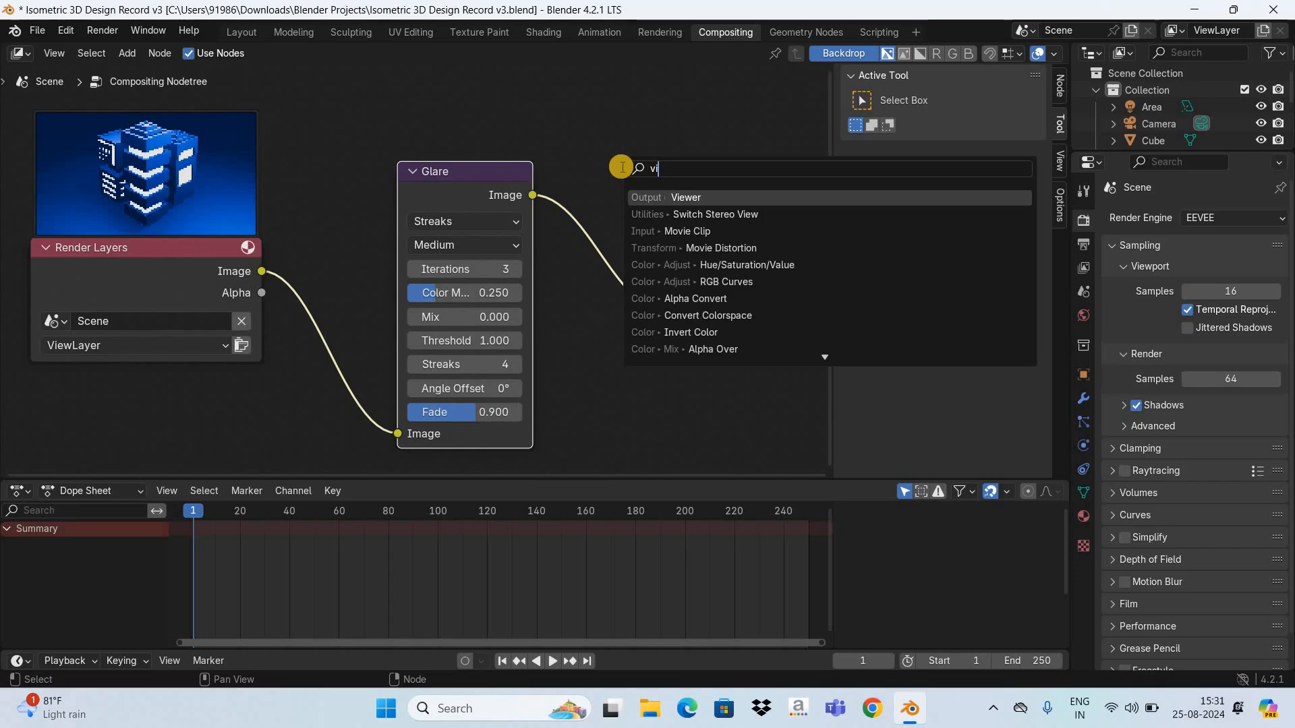
pyautogui.write('ewer')
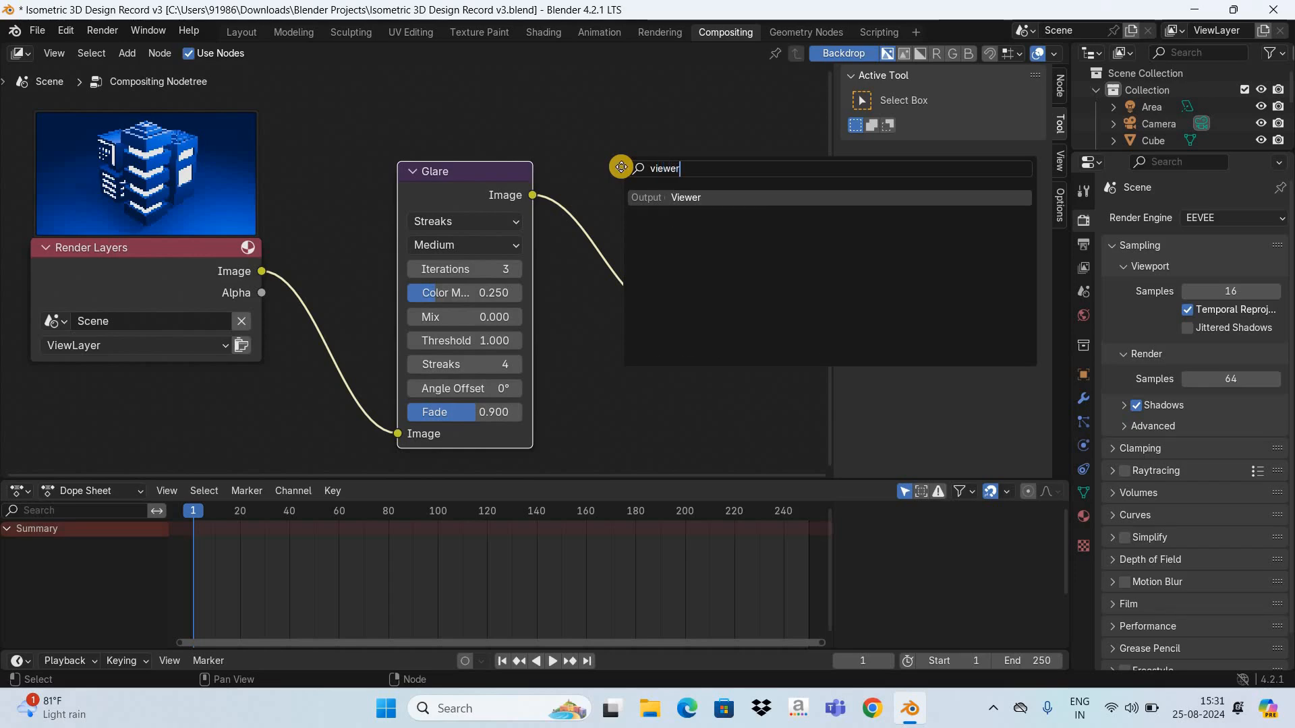
pyautogui.press('Return')
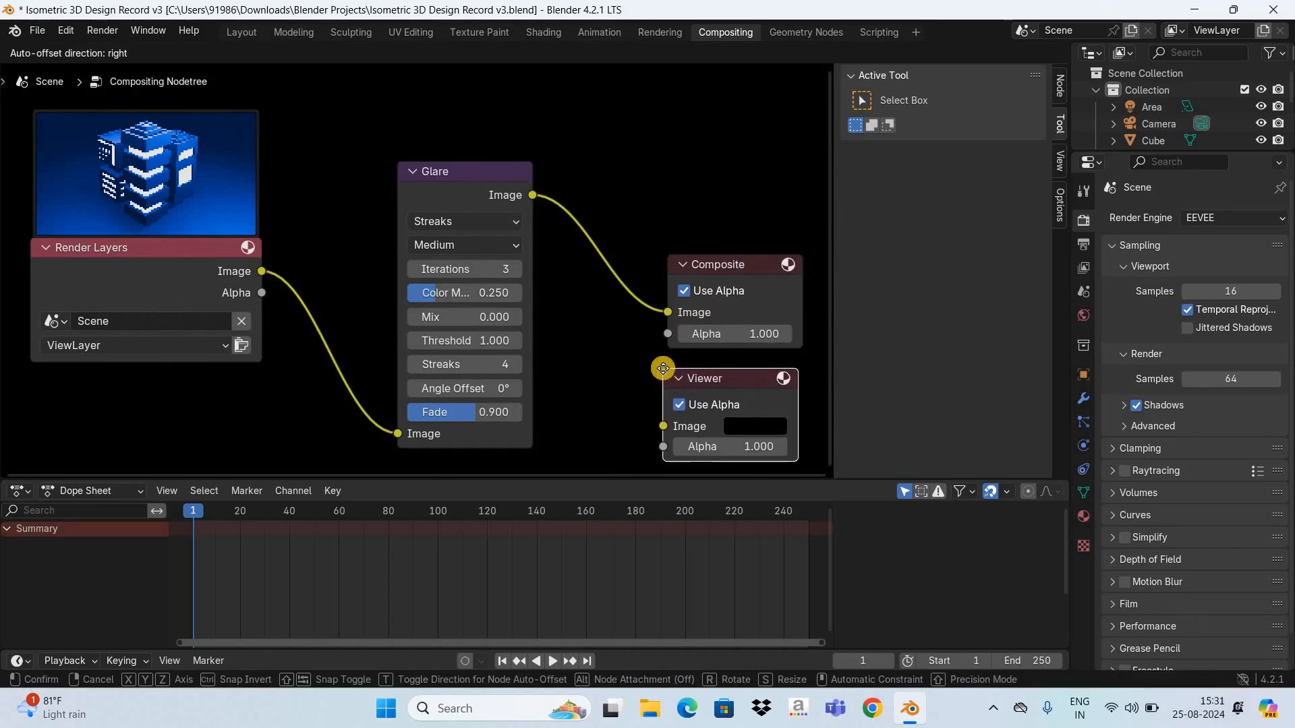
pyautogui.click(663, 368)
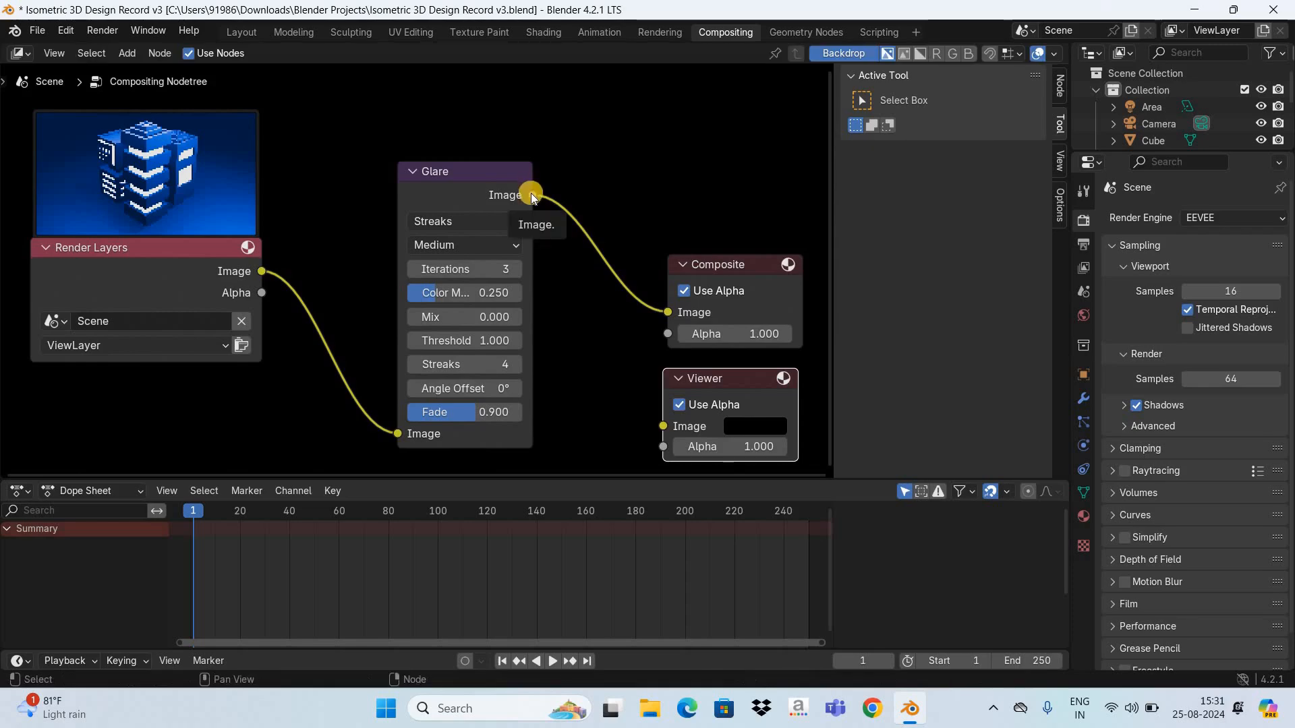
pyautogui.moveTo(532, 194); pyautogui.dragTo(701, 382)
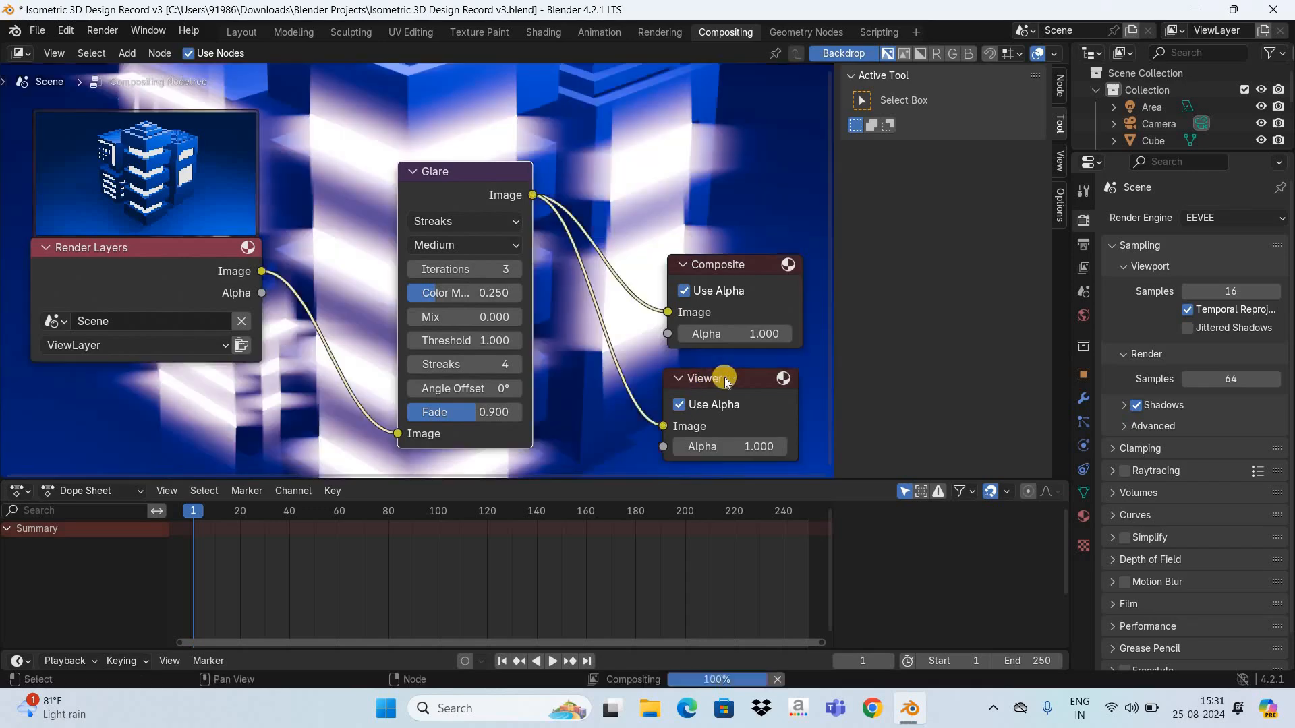
# Change the Glare node's type to Bloom and set its threshold to 4.5.
pyautogui.click(498, 222)
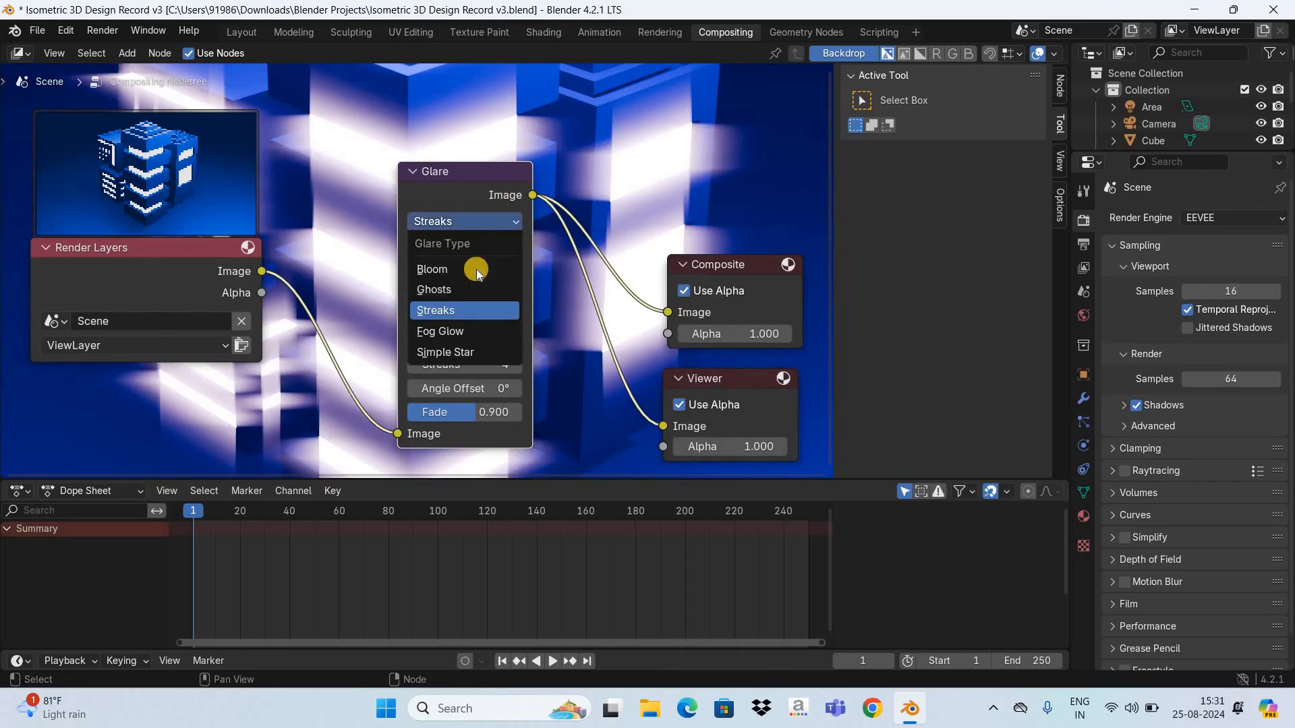
pyautogui.click(477, 269)
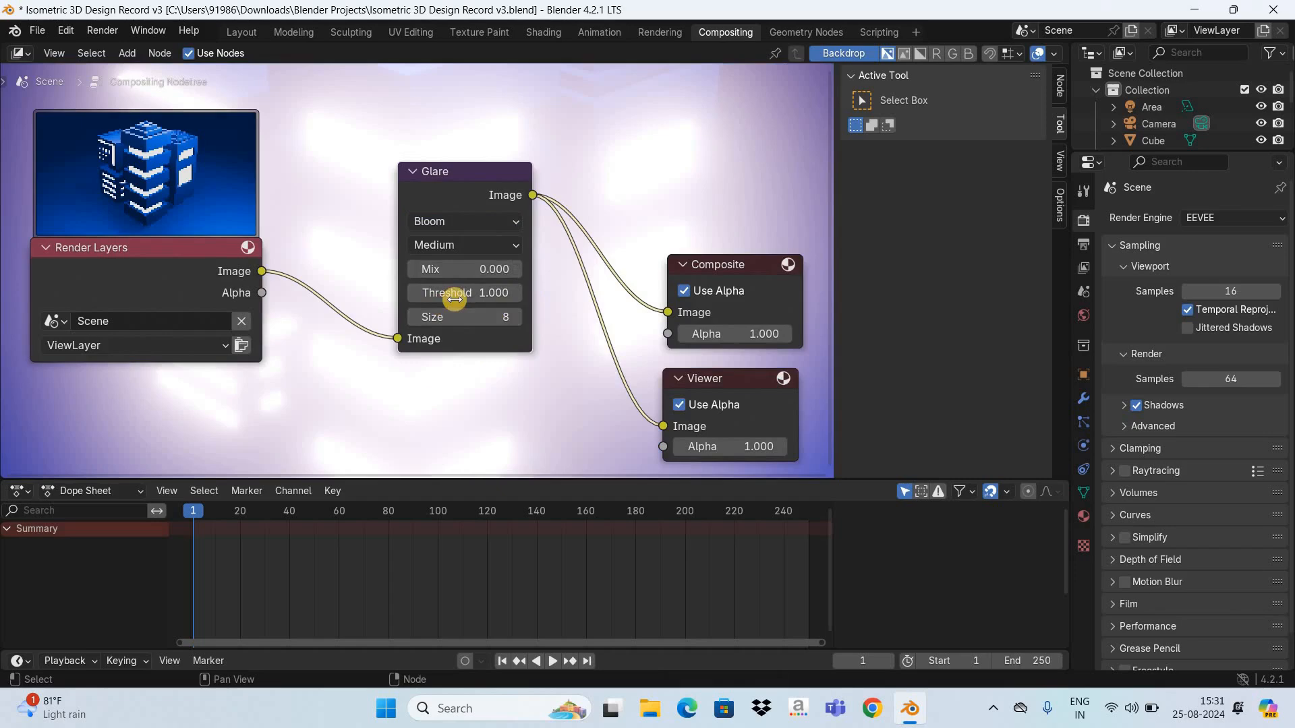
pyautogui.click(497, 293)
pyautogui.write('4')
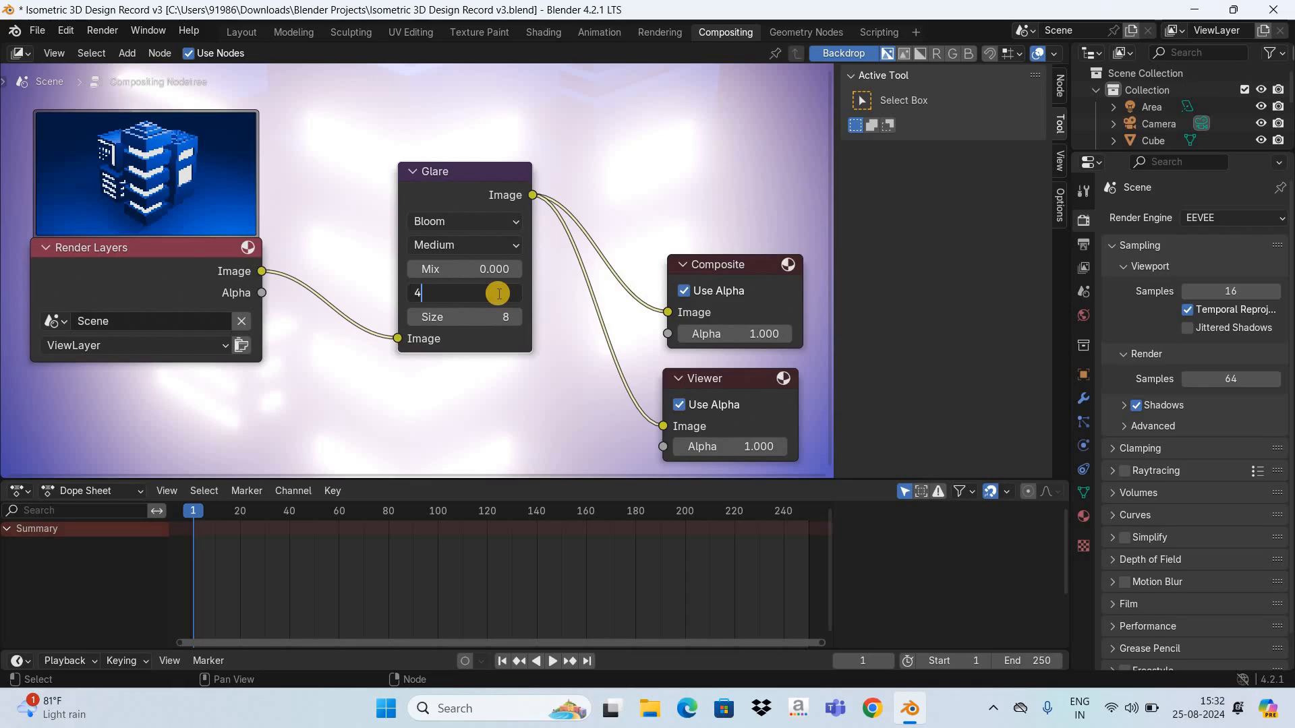
pyautogui.write('.5')
pyautogui.press('Return')
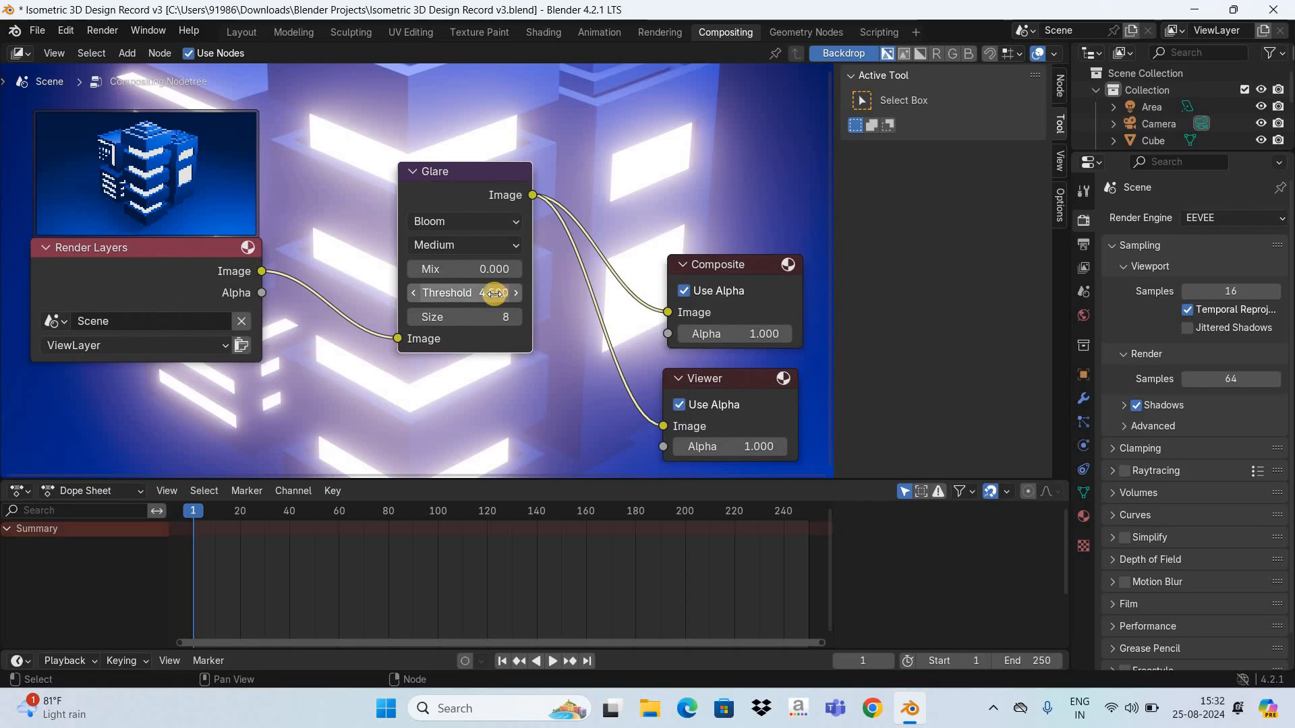
# Raise the Bloom glare's threshold to 4.6.
pyautogui.click(495, 294)
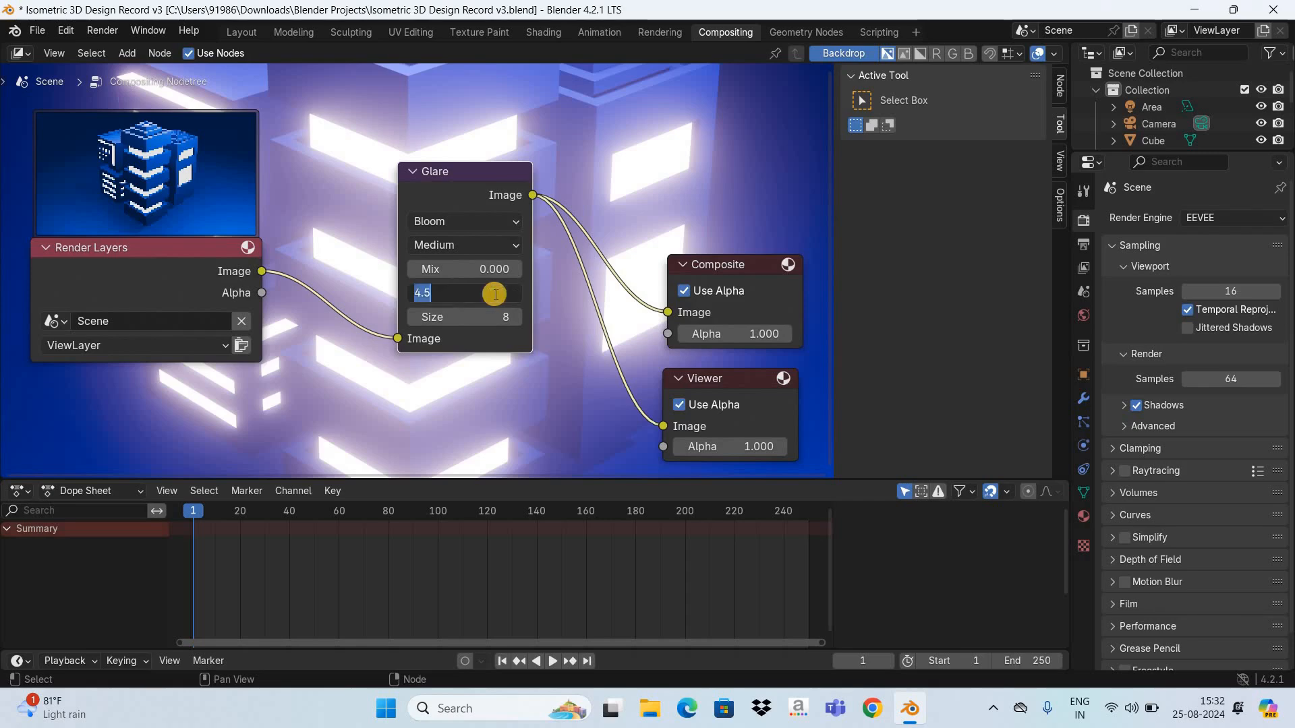
pyautogui.write('4.6')
pyautogui.press('Return')
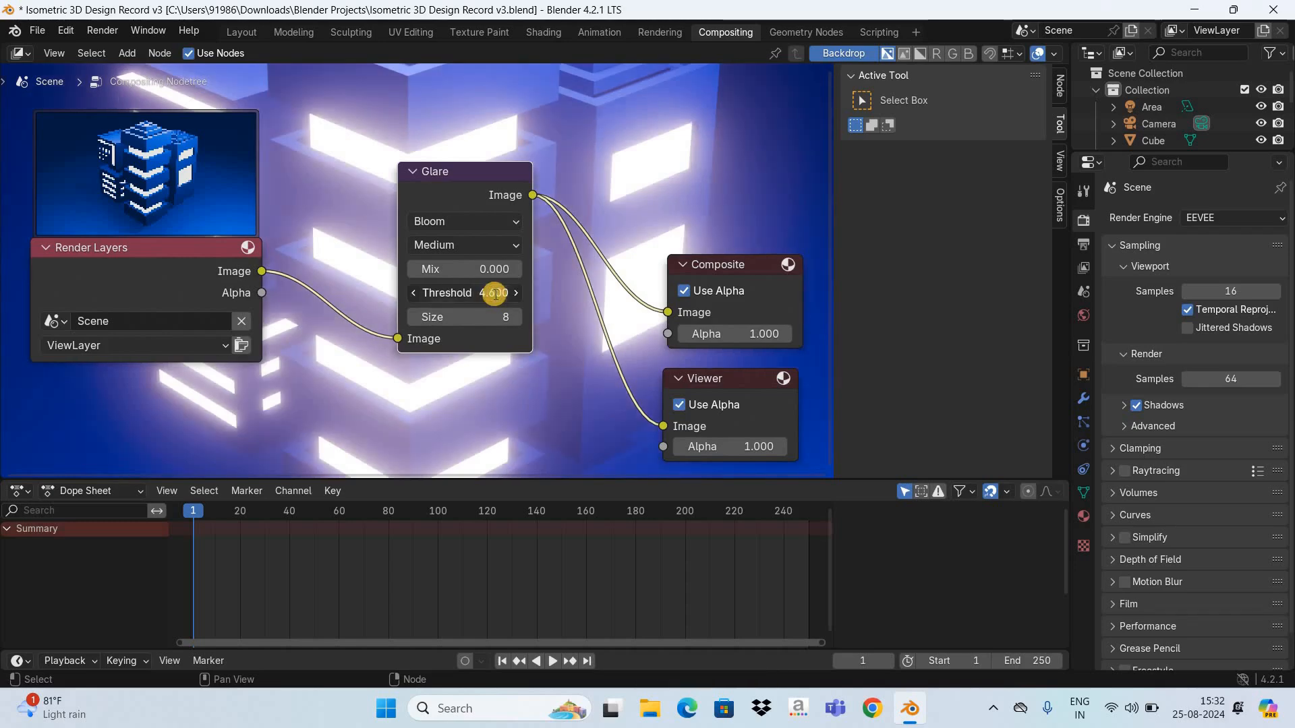
# Set the Glare node's Bloom threshold to 4.7 and render the scene to check the glow.
pyautogui.click(495, 294)
pyautogui.write('4.7')
pyautogui.press('Return')
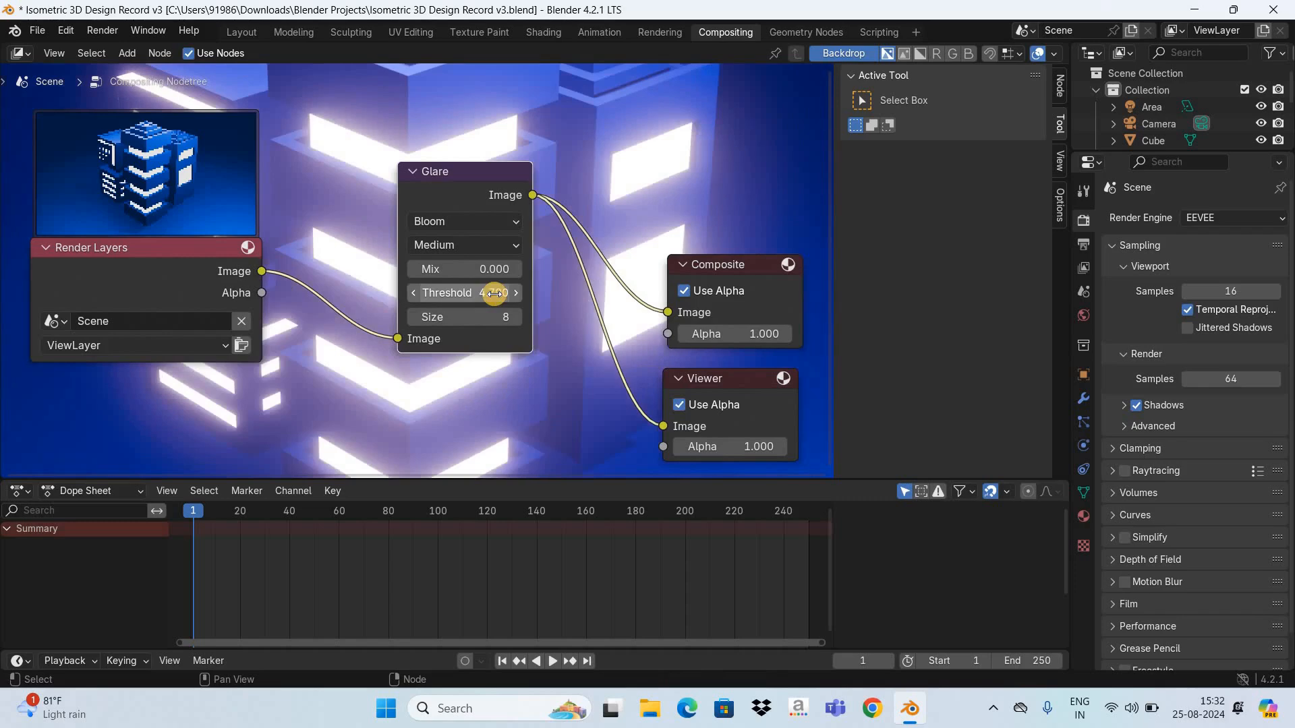
pyautogui.click(254, 34)
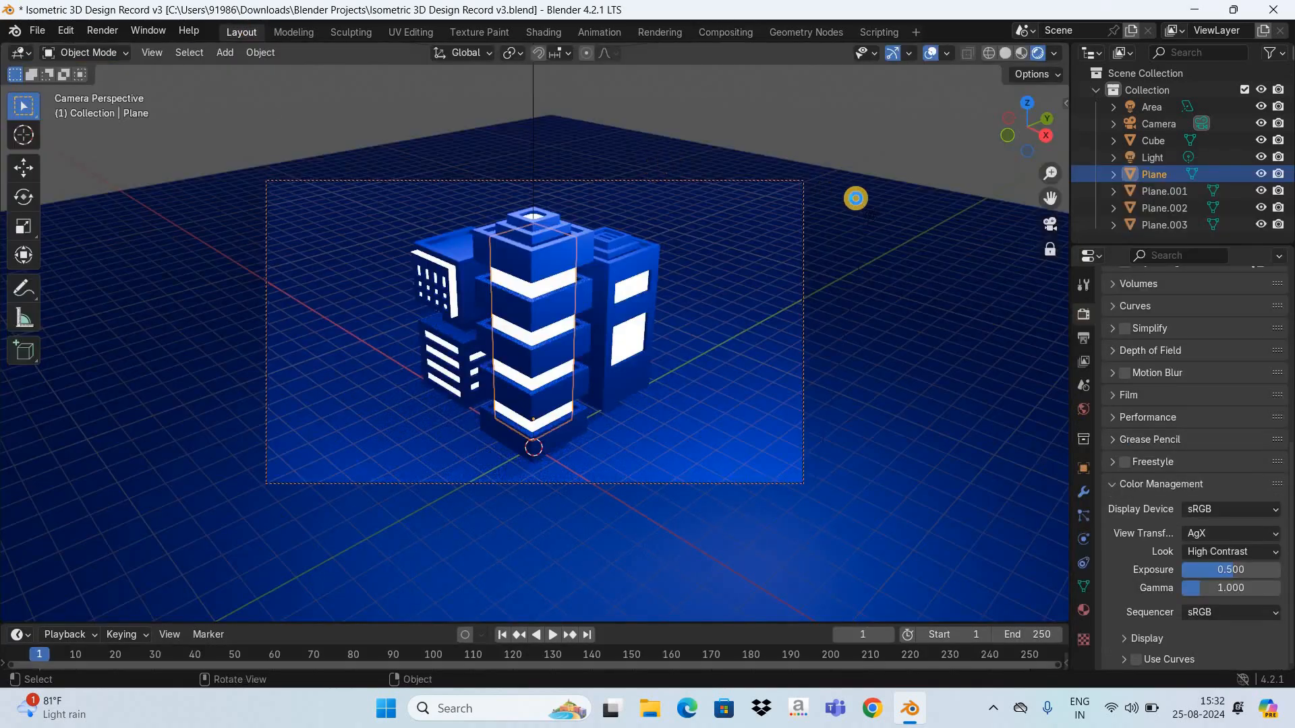
pyautogui.press('F12')
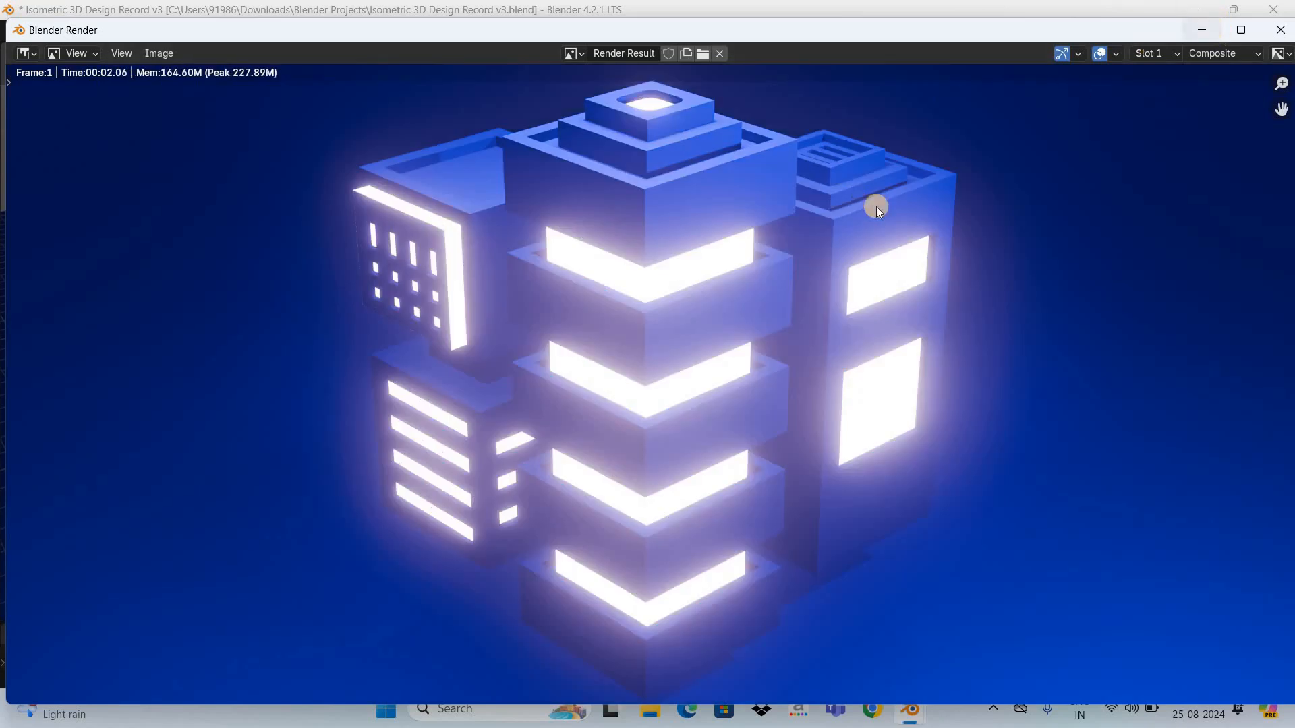
pyautogui.press('Escape')
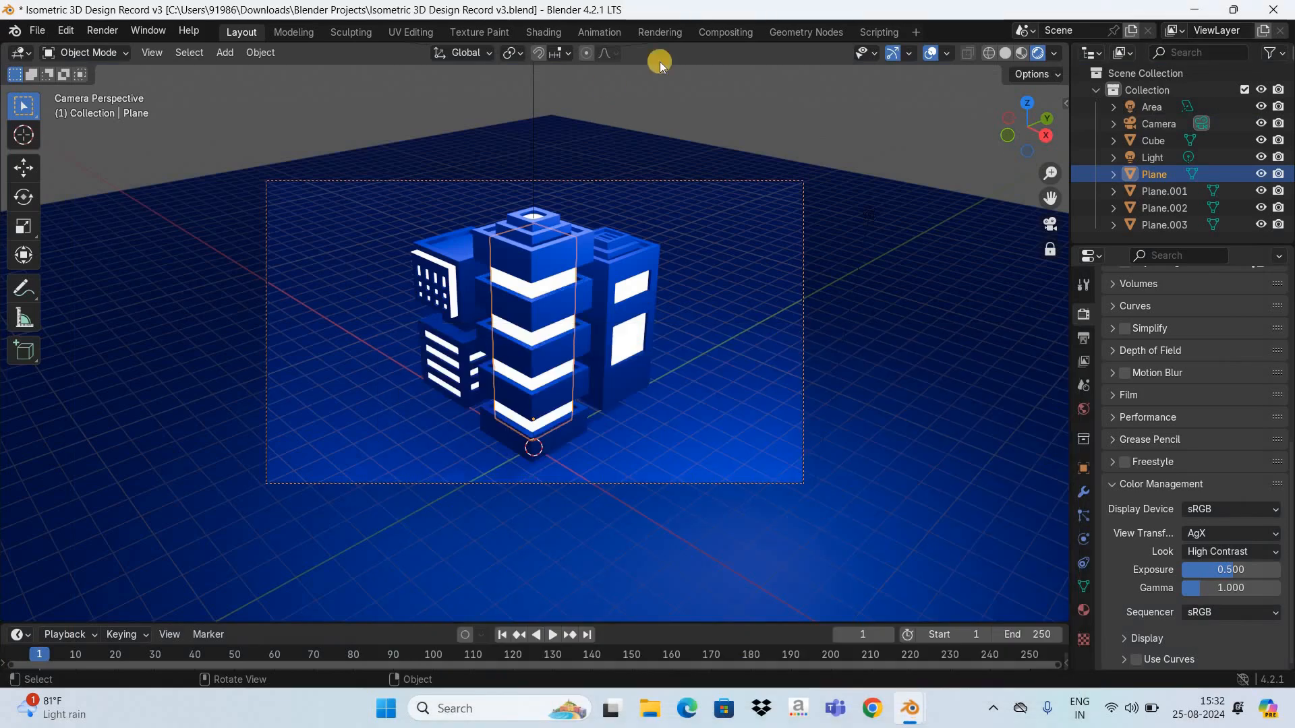
# Return to the compositing nodes and set the Glare node's Bloom threshold to 4.8.
pyautogui.click(728, 32)
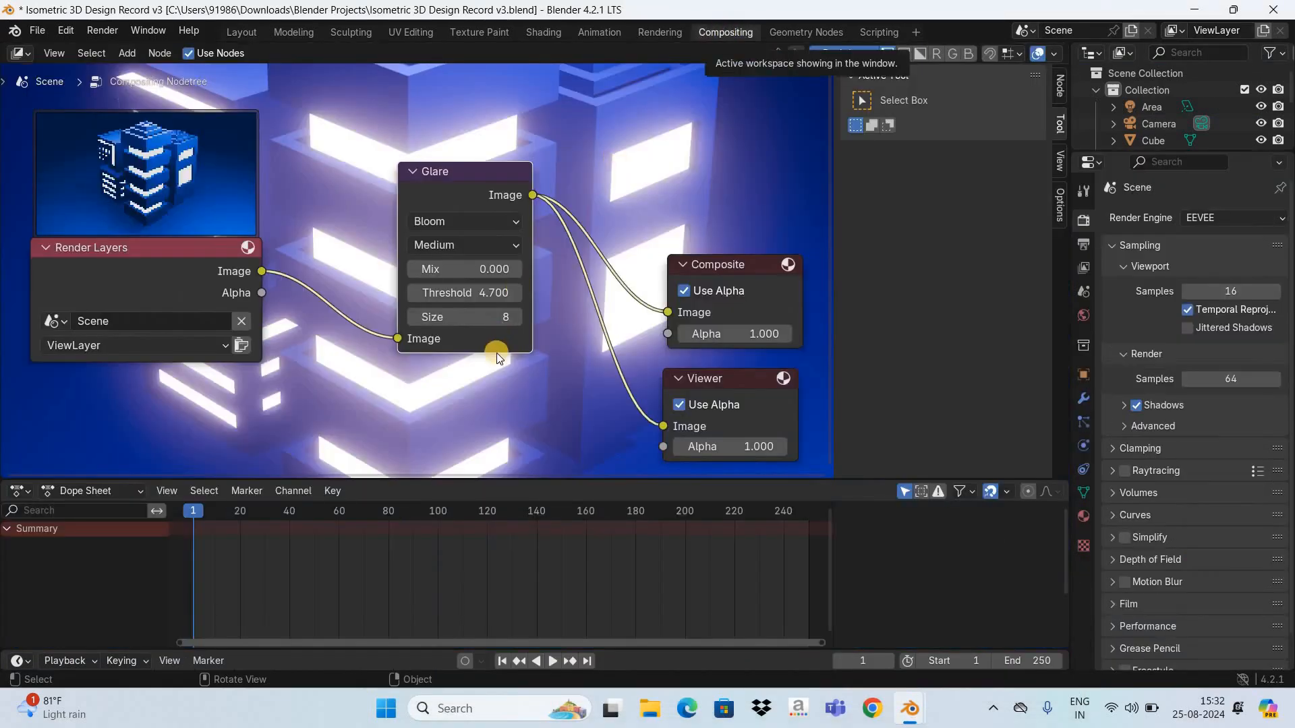
pyautogui.click(495, 295)
pyautogui.write('4.8')
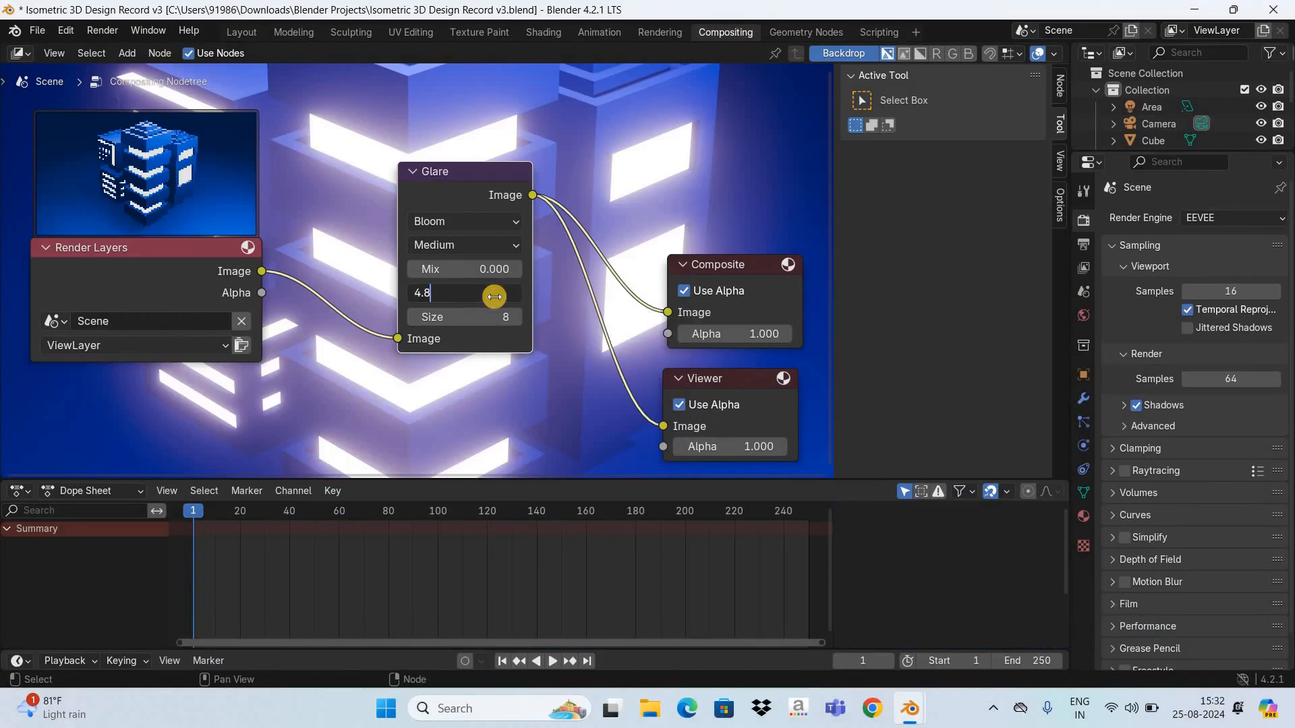
pyautogui.press('Return')
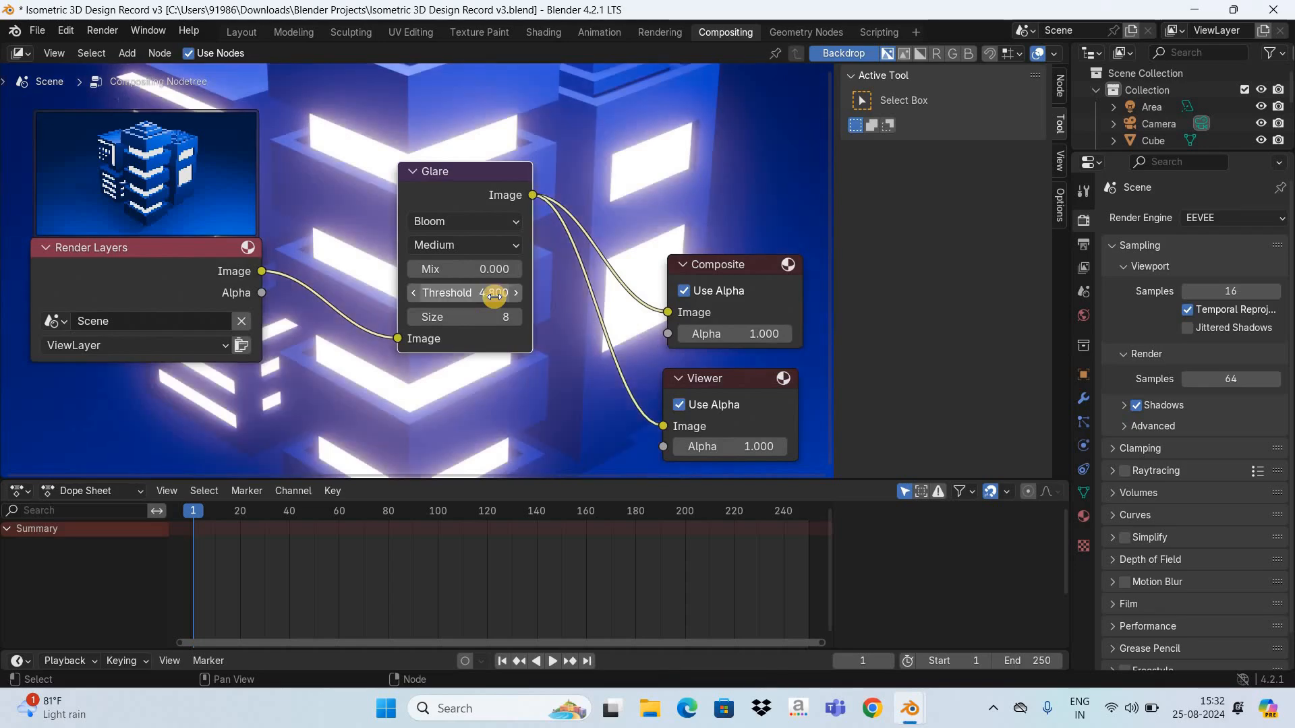
# Render the scene again from the layout view and fit the whole rendered image in view.
pyautogui.click(245, 33)
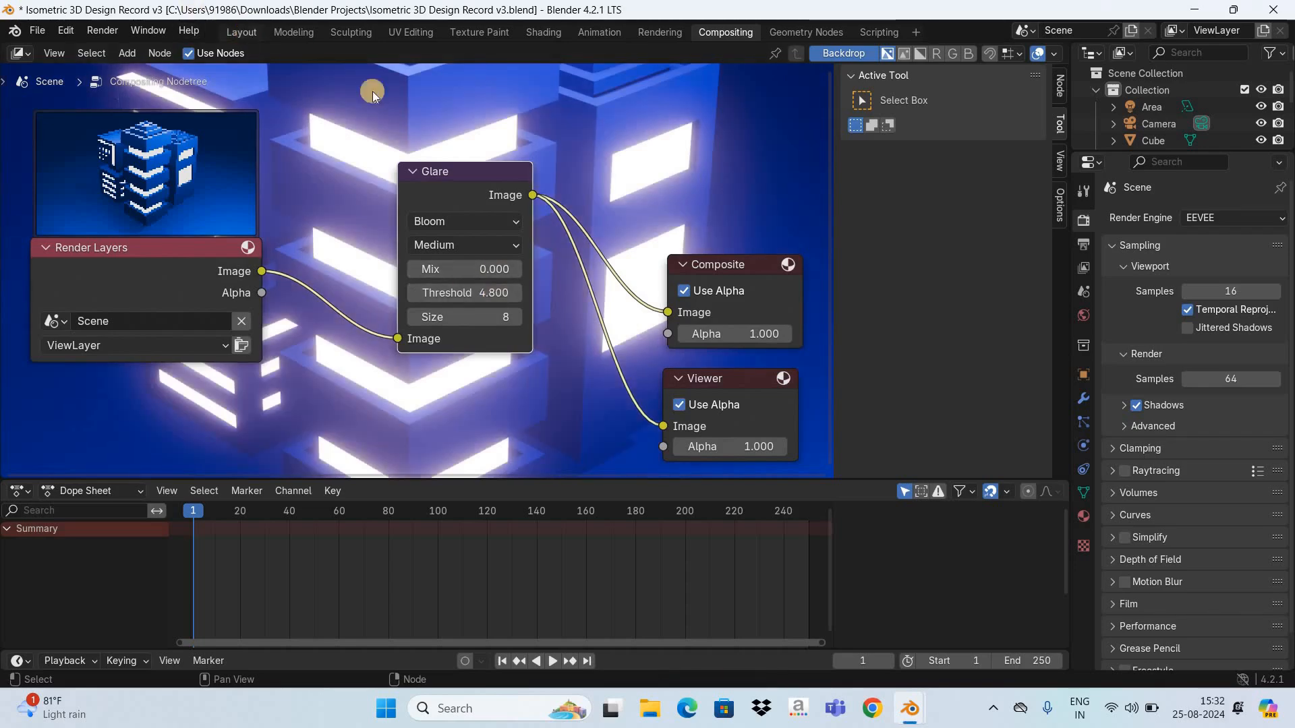
pyautogui.press('F12')
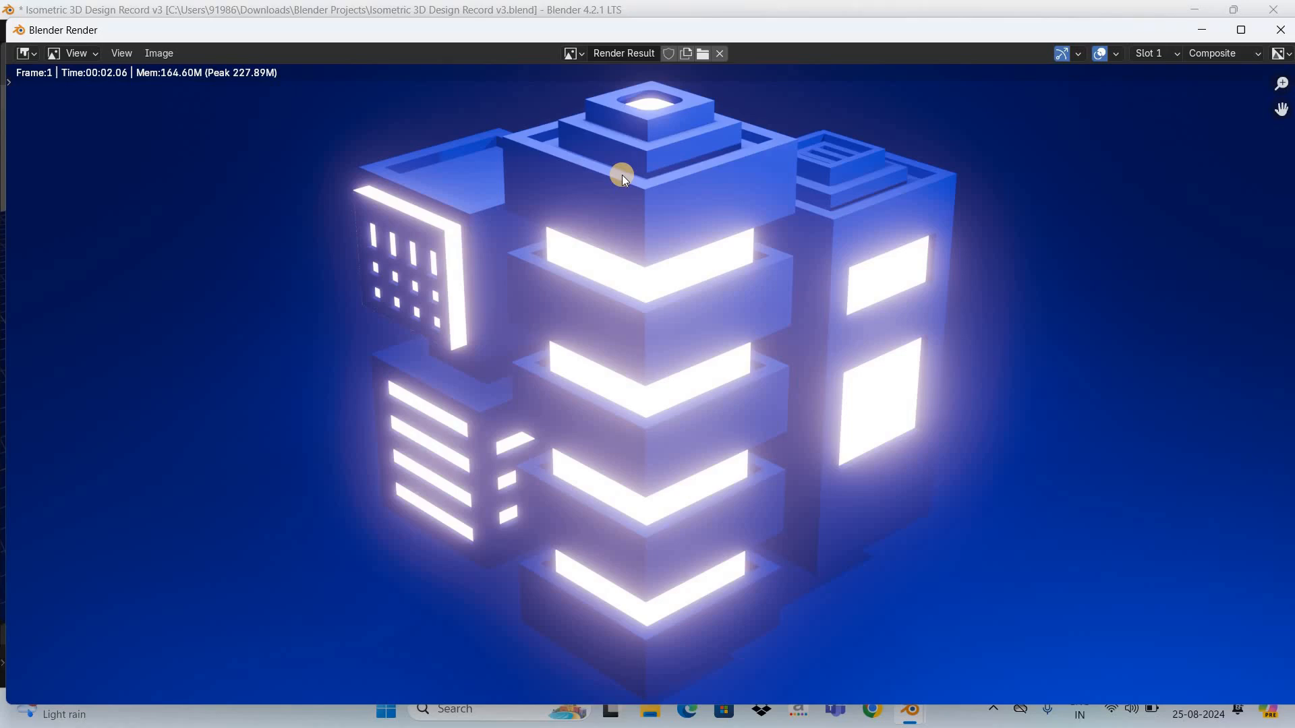
pyautogui.press('F12')
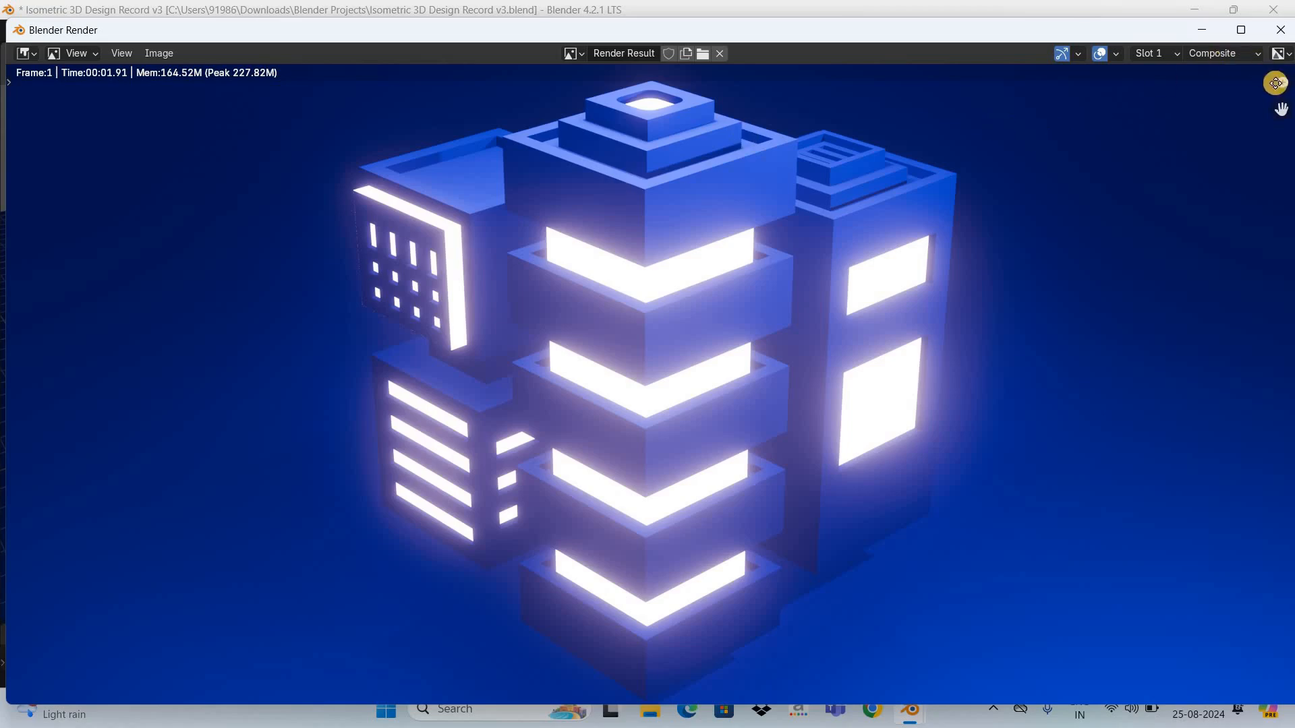
pyautogui.moveTo(1281, 83); pyautogui.dragTo(1103, 306)
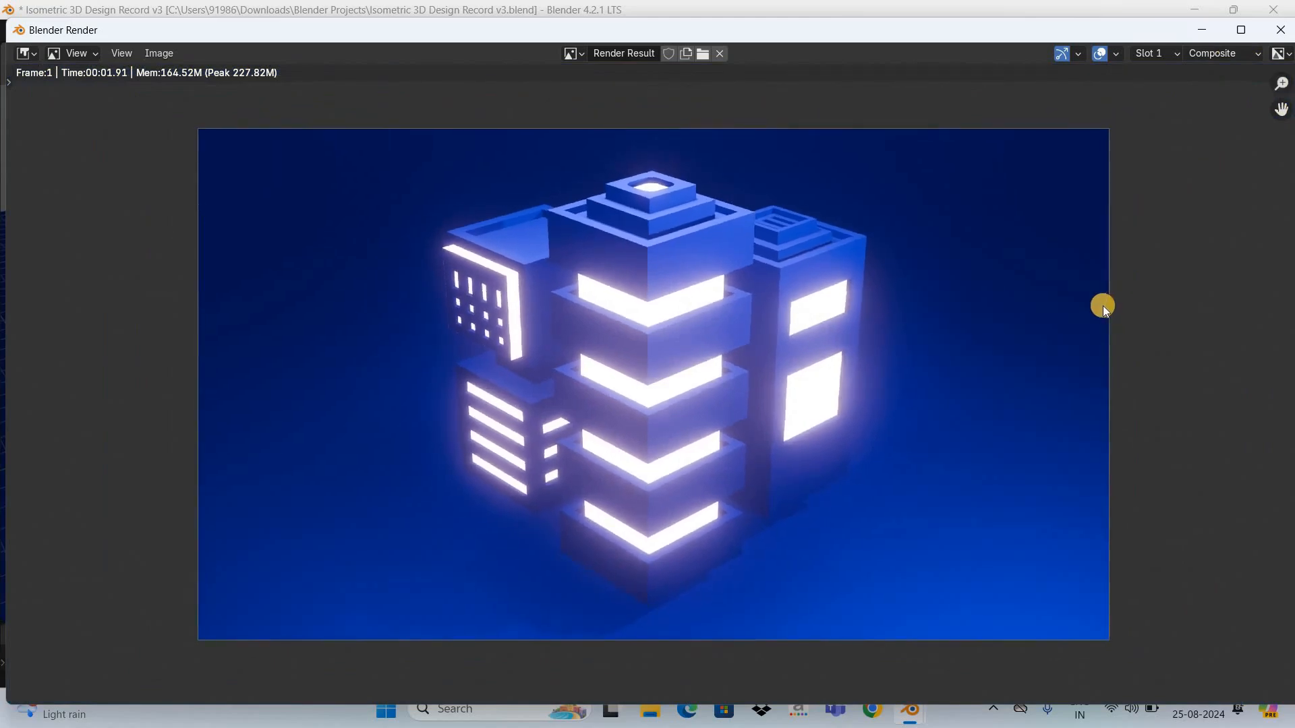